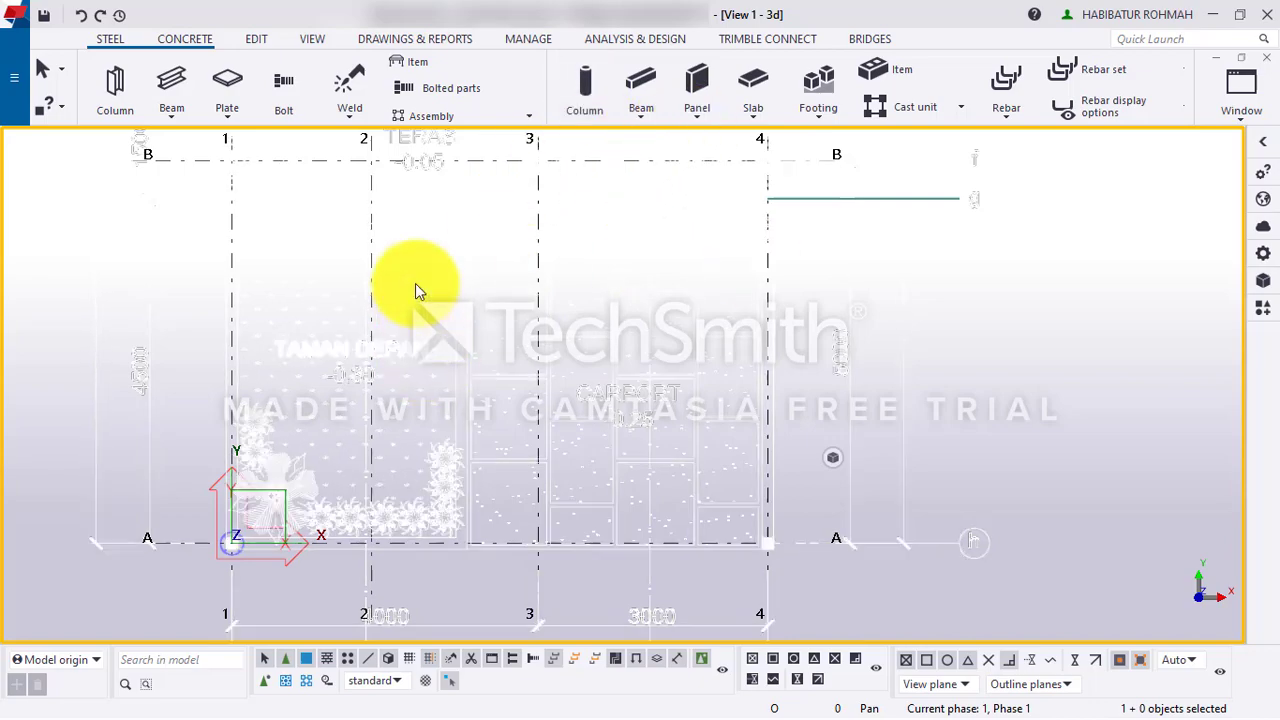
- Start a new concrete column and set its name to C1
scroll(514, 240, "down", 3)
middle_click_drag(514, 271, 514, 463)
scroll(505, 410, "down", 3)
middle_click_drag(509, 294, 505, 155)
scroll(370, 462, "up", 6)
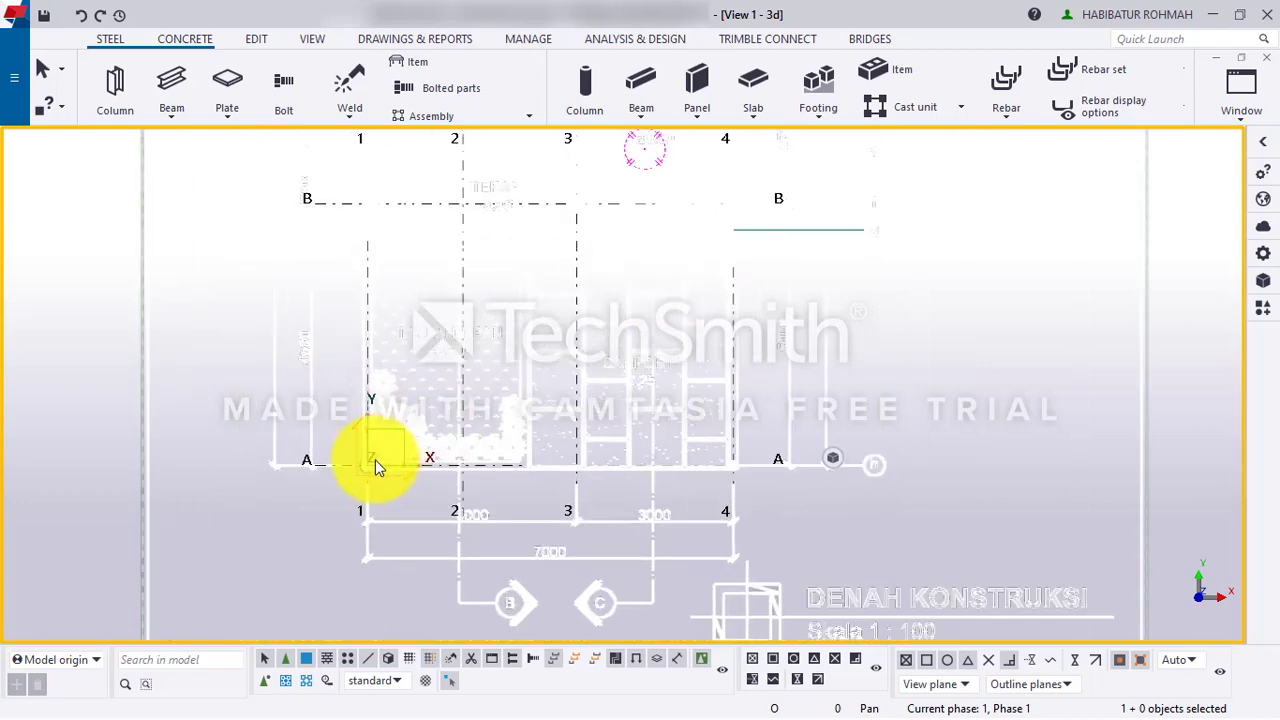
scroll(414, 464, "down", 2)
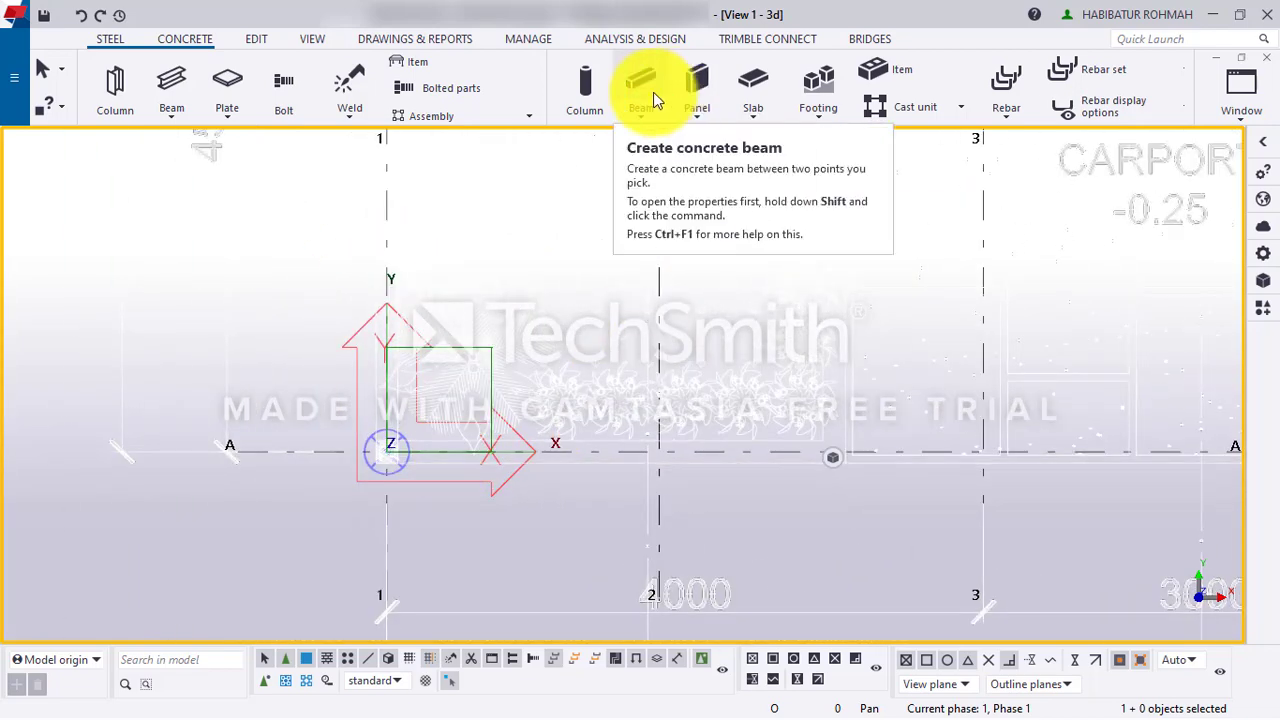
left_click(589, 90)
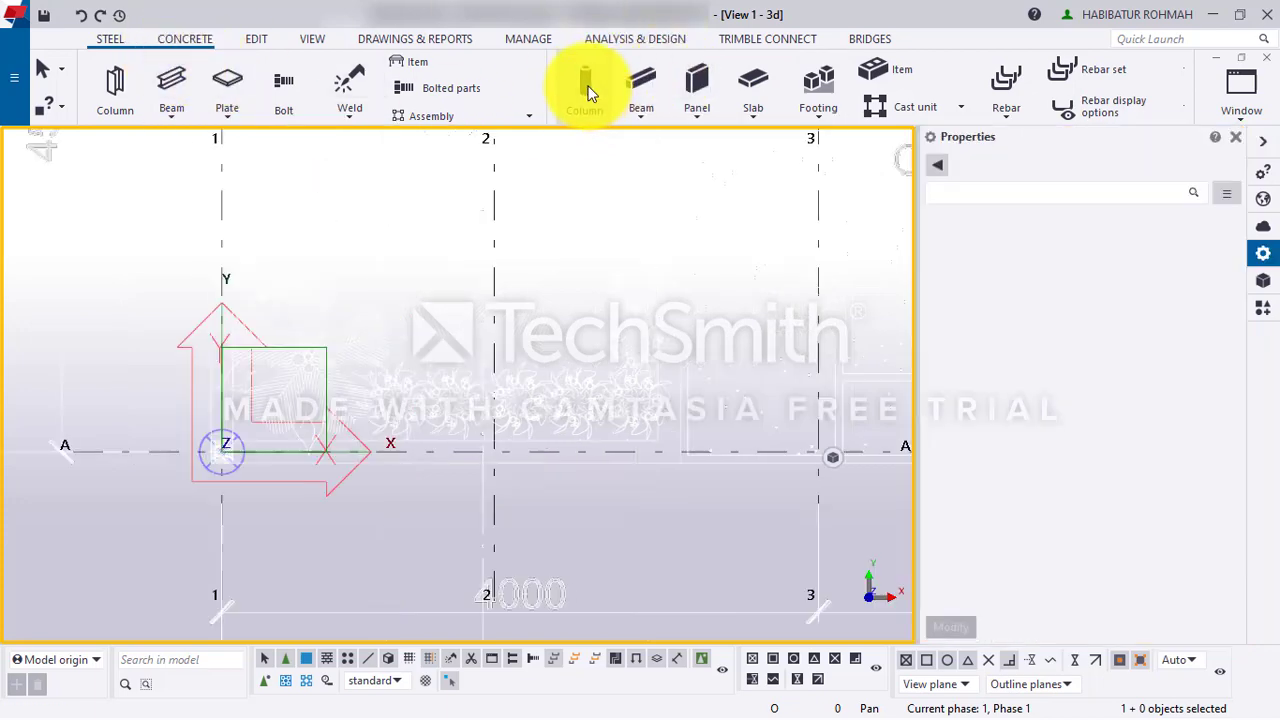
scroll(1054, 251, "up", 3)
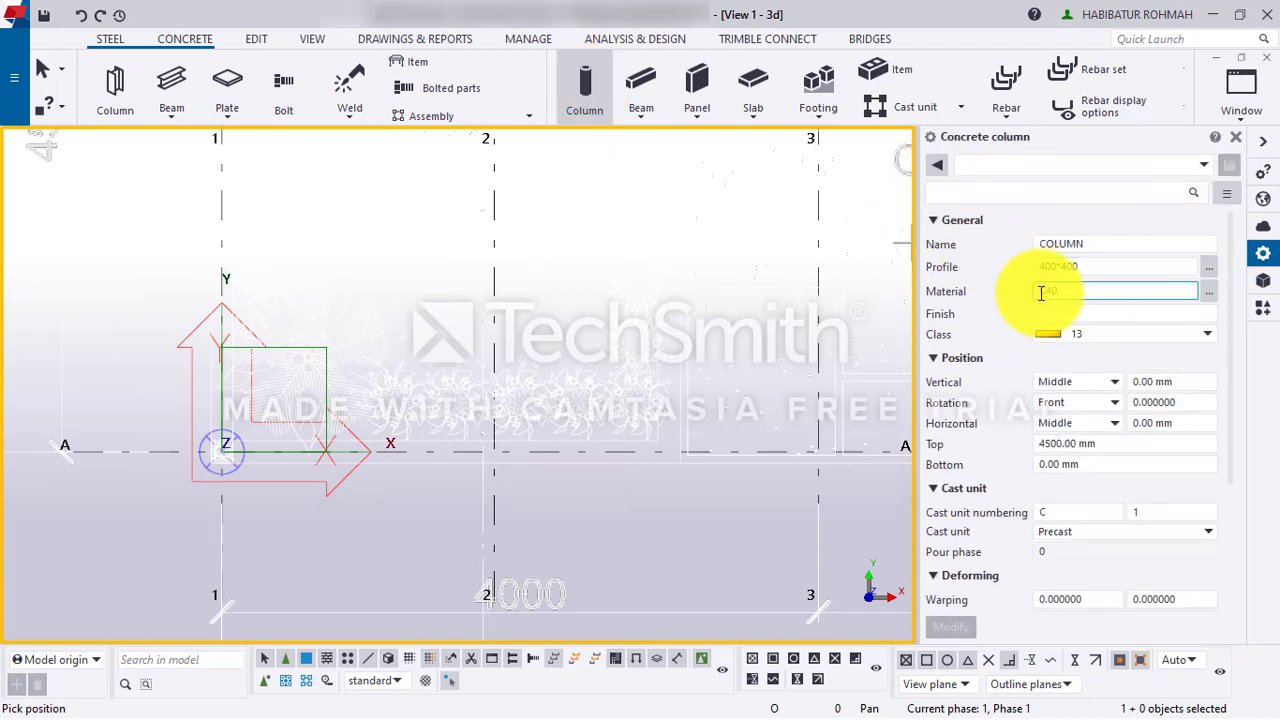
double_click(1052, 243)
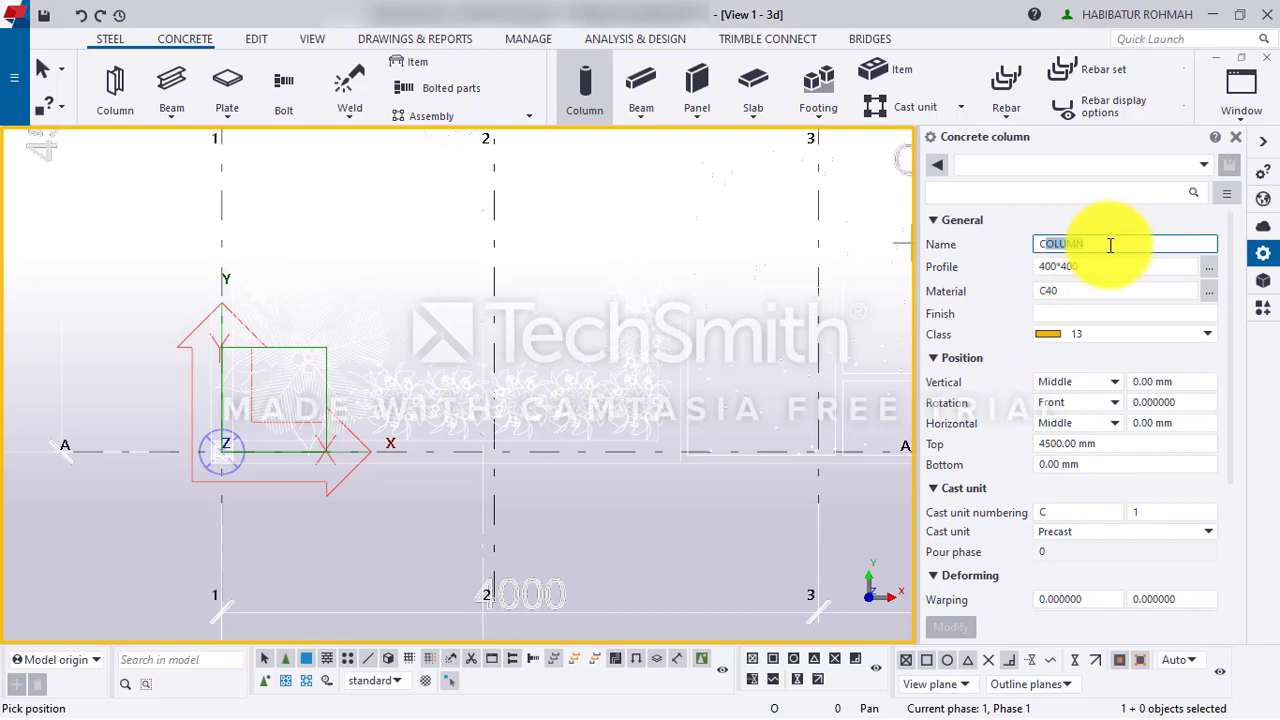
type("C1")
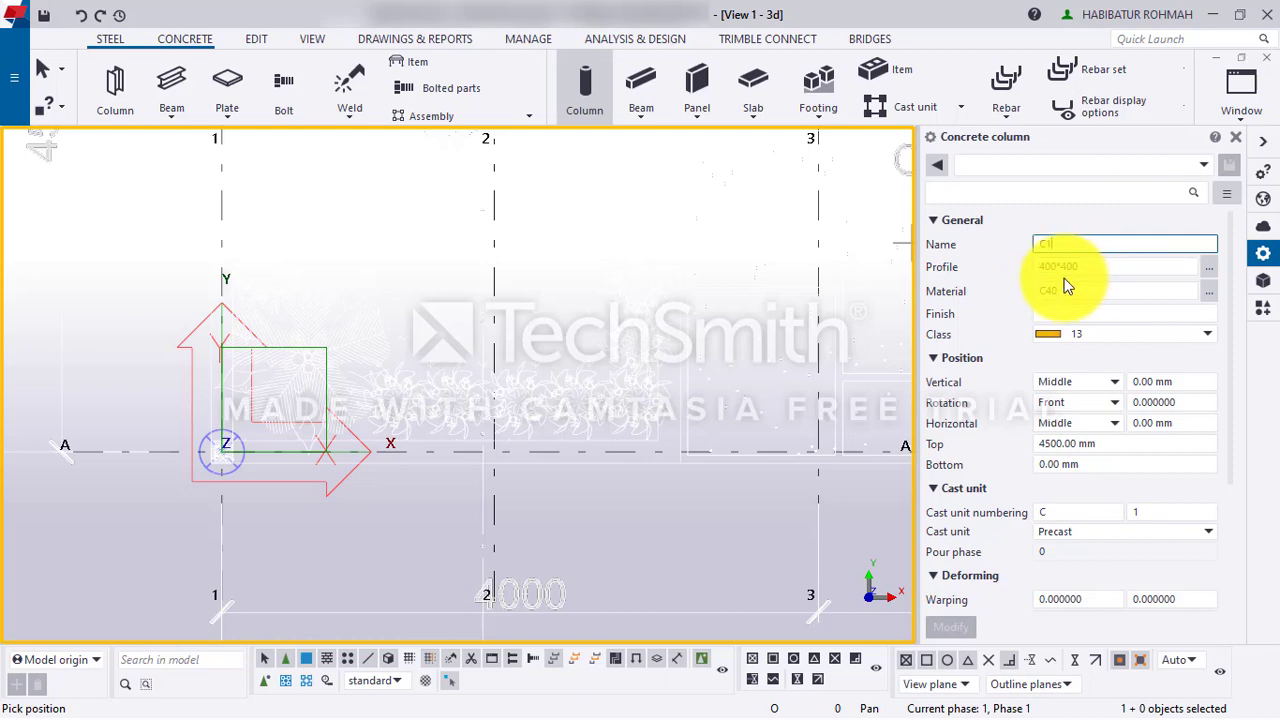
- Set the column's profile to 150*150 and its class to 1
left_click(1053, 267)
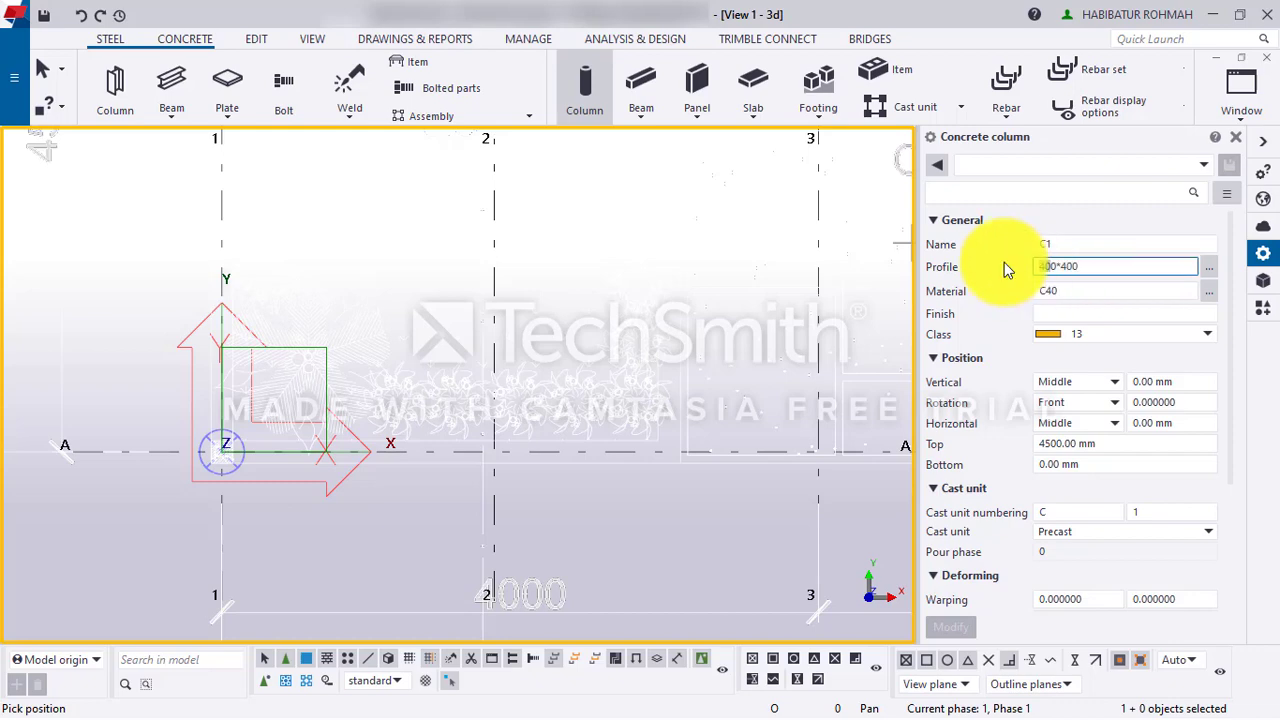
key("BackSpace")
key("BackSpace")
key("BackSpace")
type("150*15")
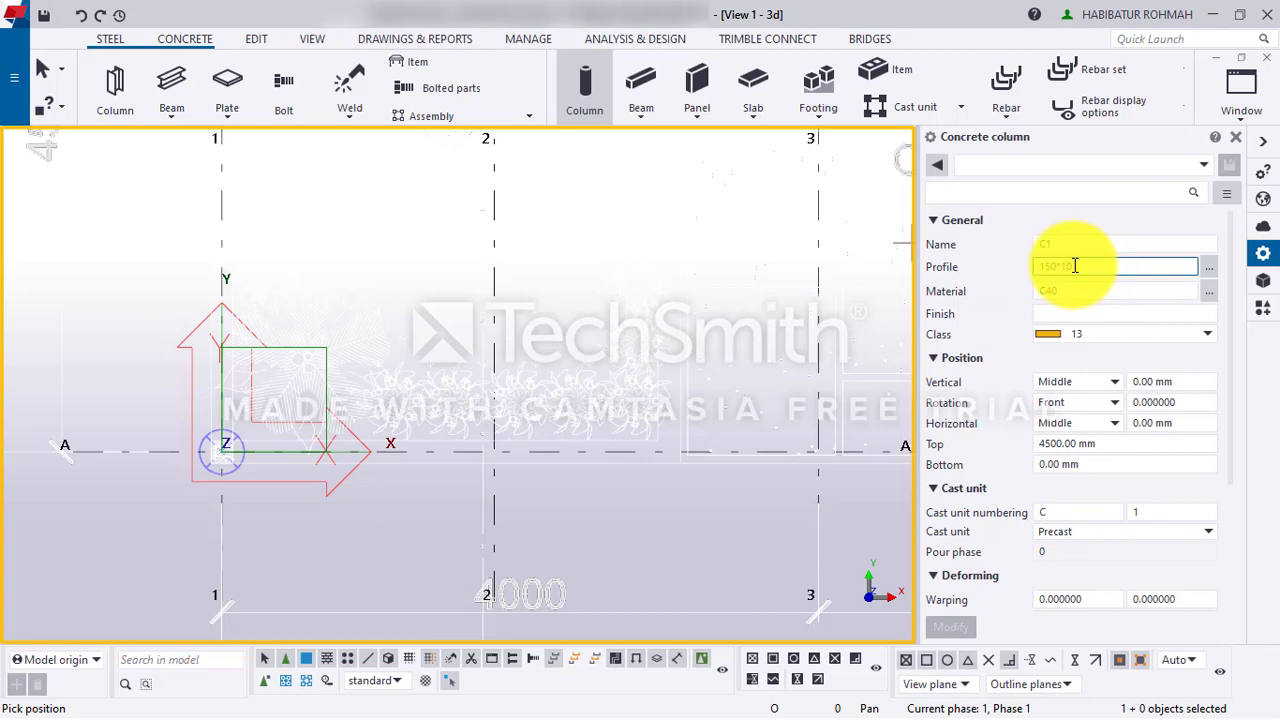
type("0")
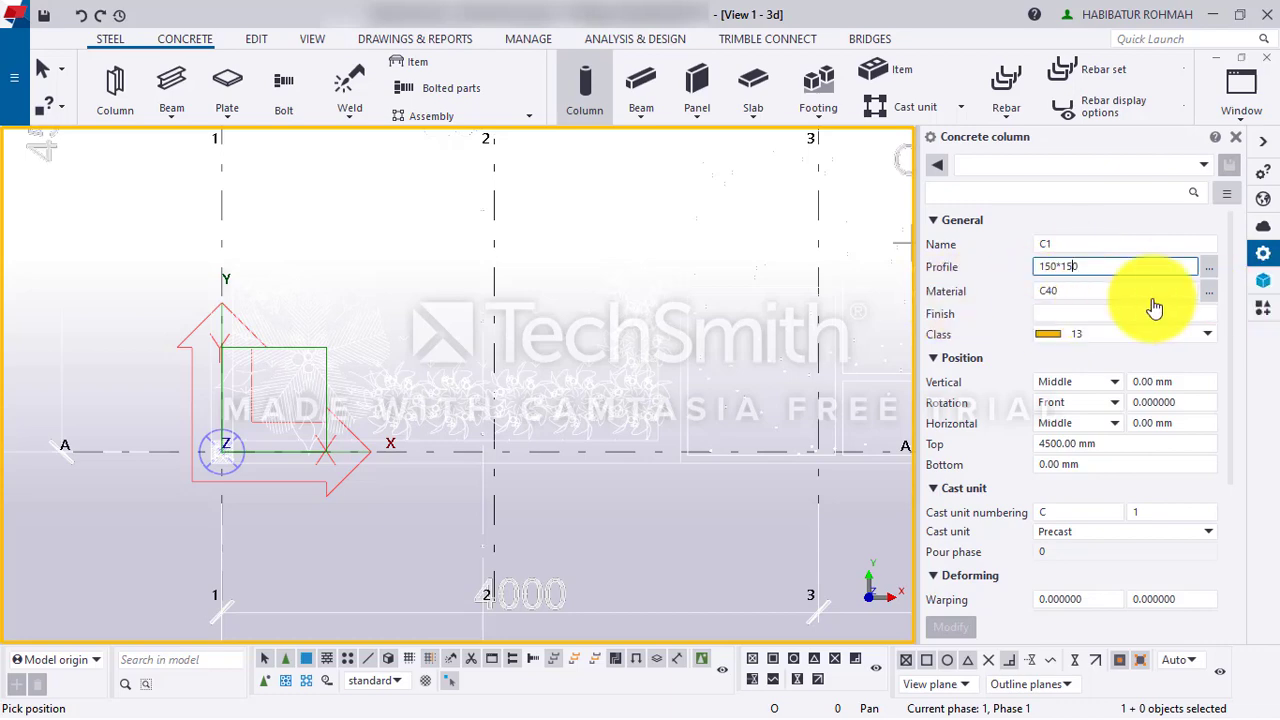
left_click(1145, 313)
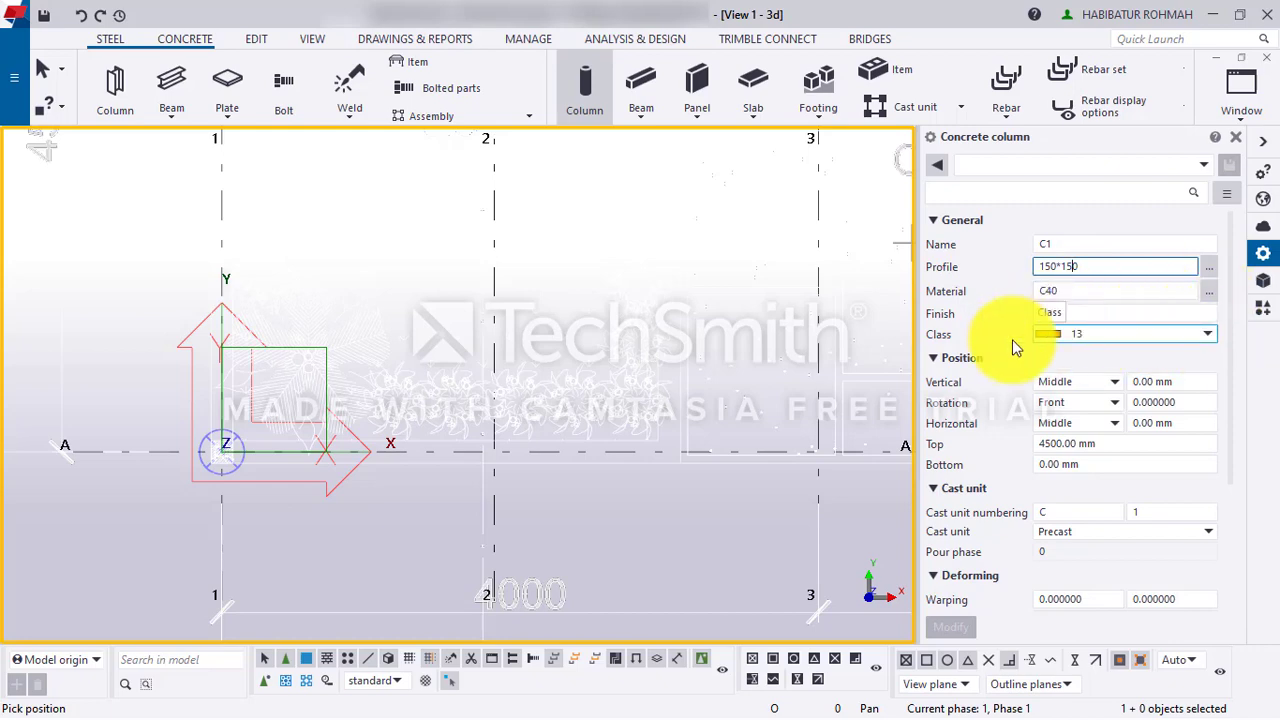
left_click(1108, 333)
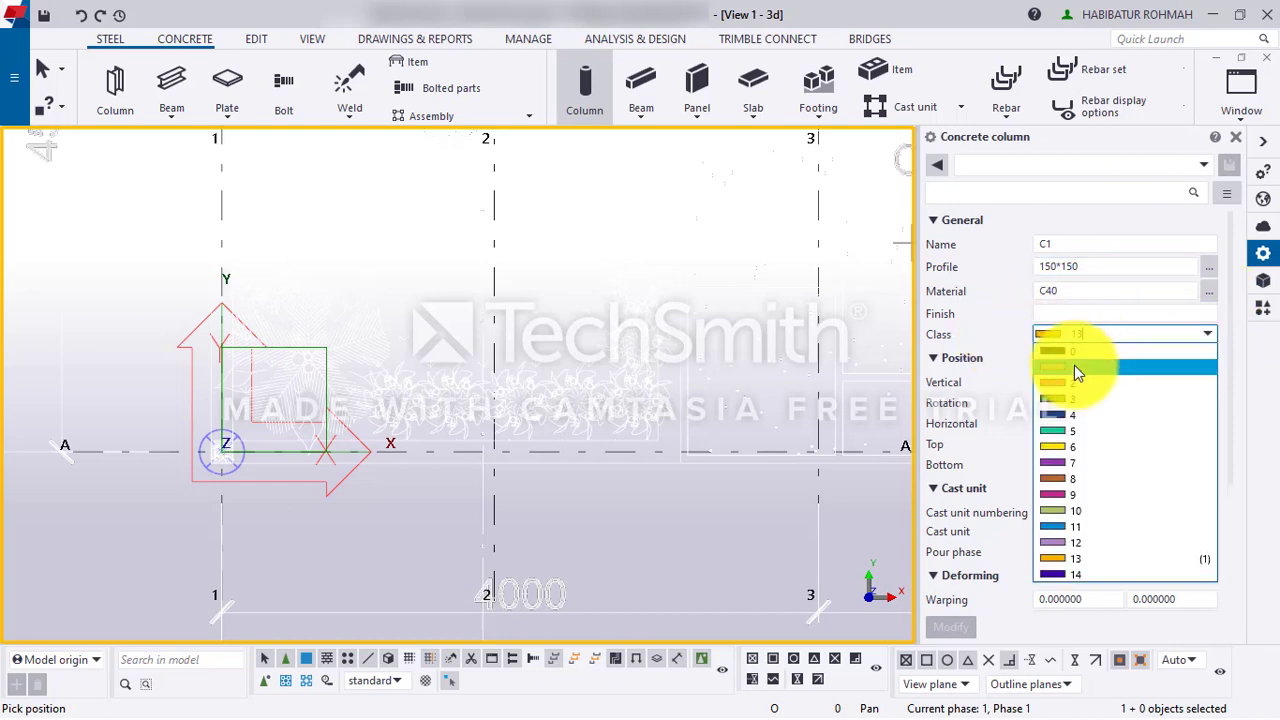
left_click(1075, 366)
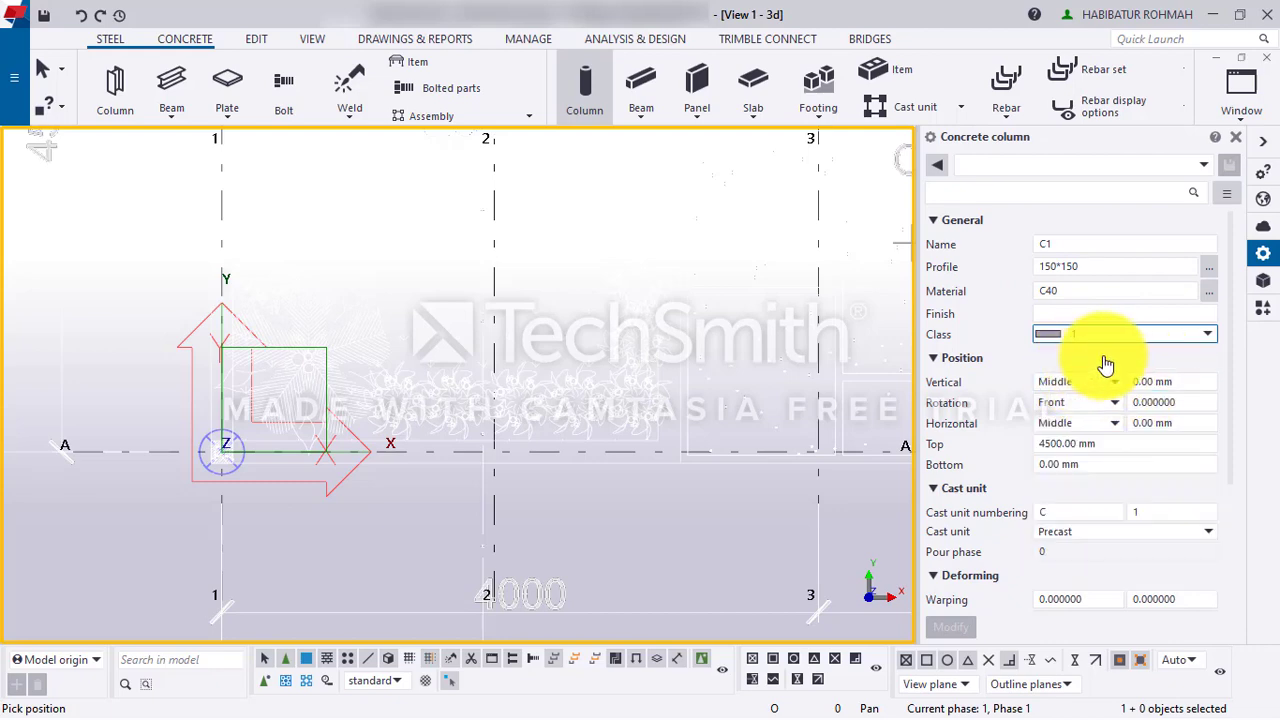
- Set the column's top level to 4000 mm and its cast unit type to Cast in place
left_click(1050, 443)
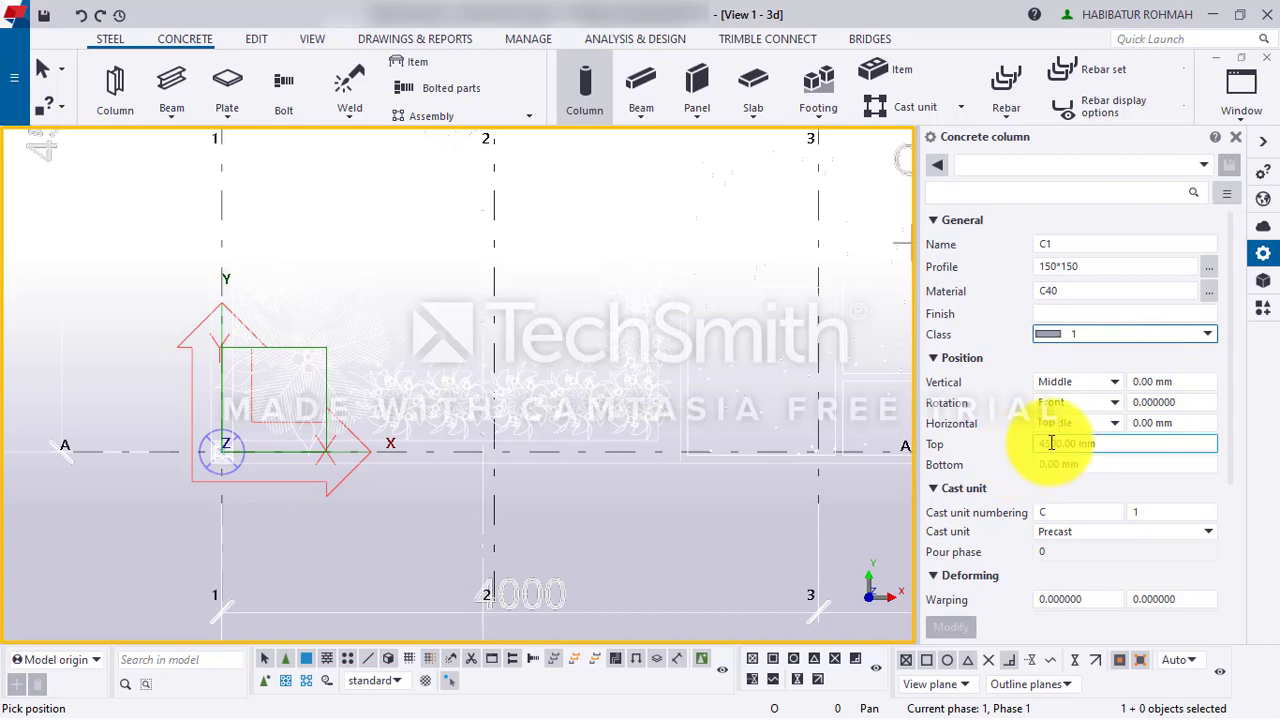
left_click(1045, 442)
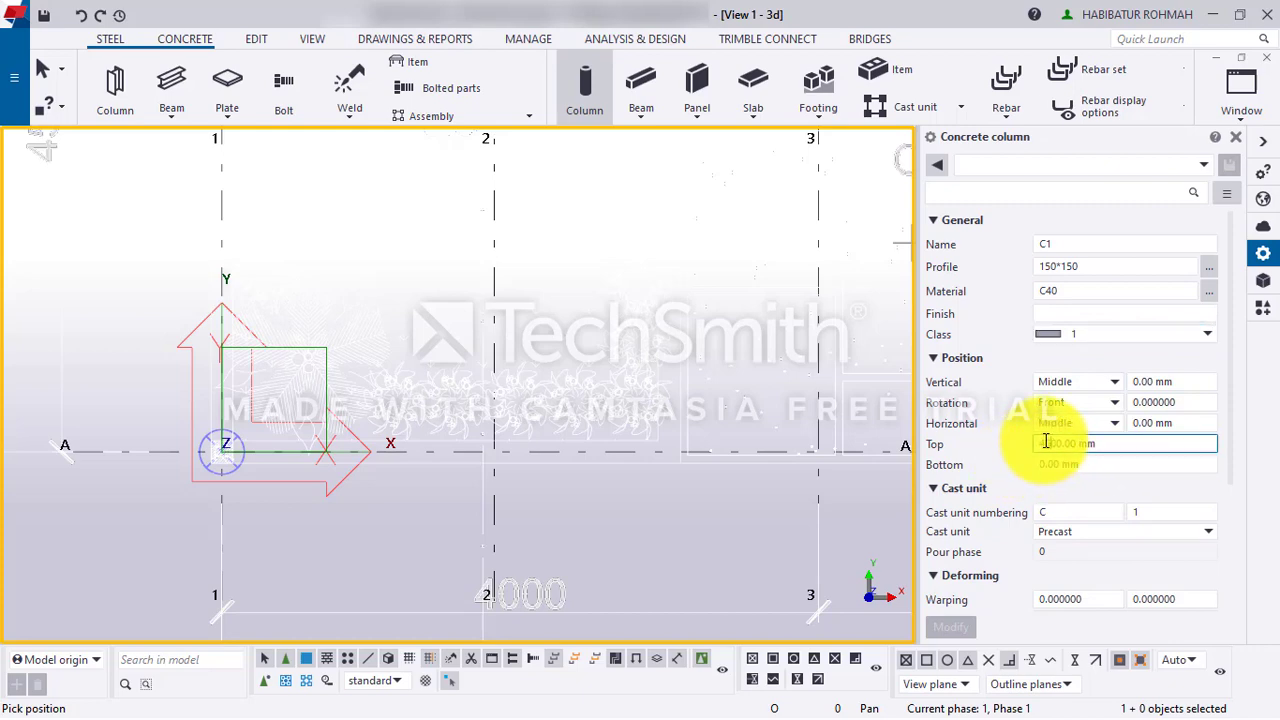
scroll(1100, 450, "down", 3)
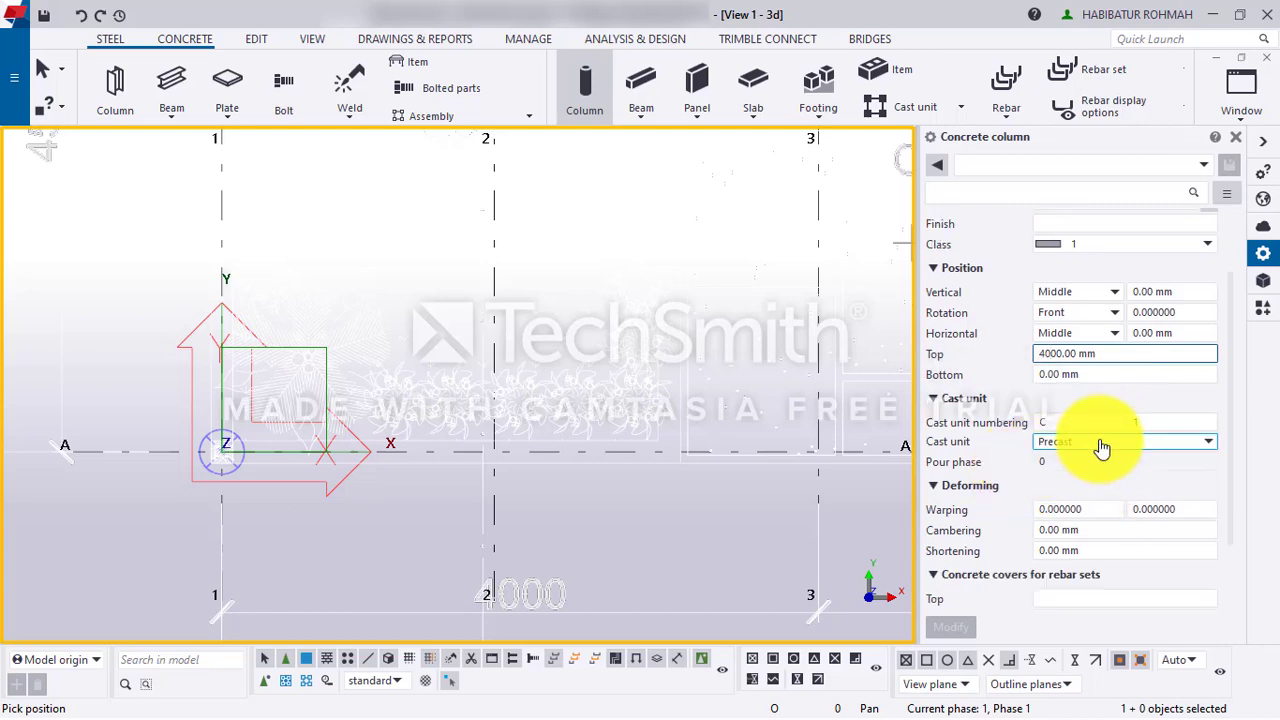
left_click(1102, 445)
left_click(1088, 476)
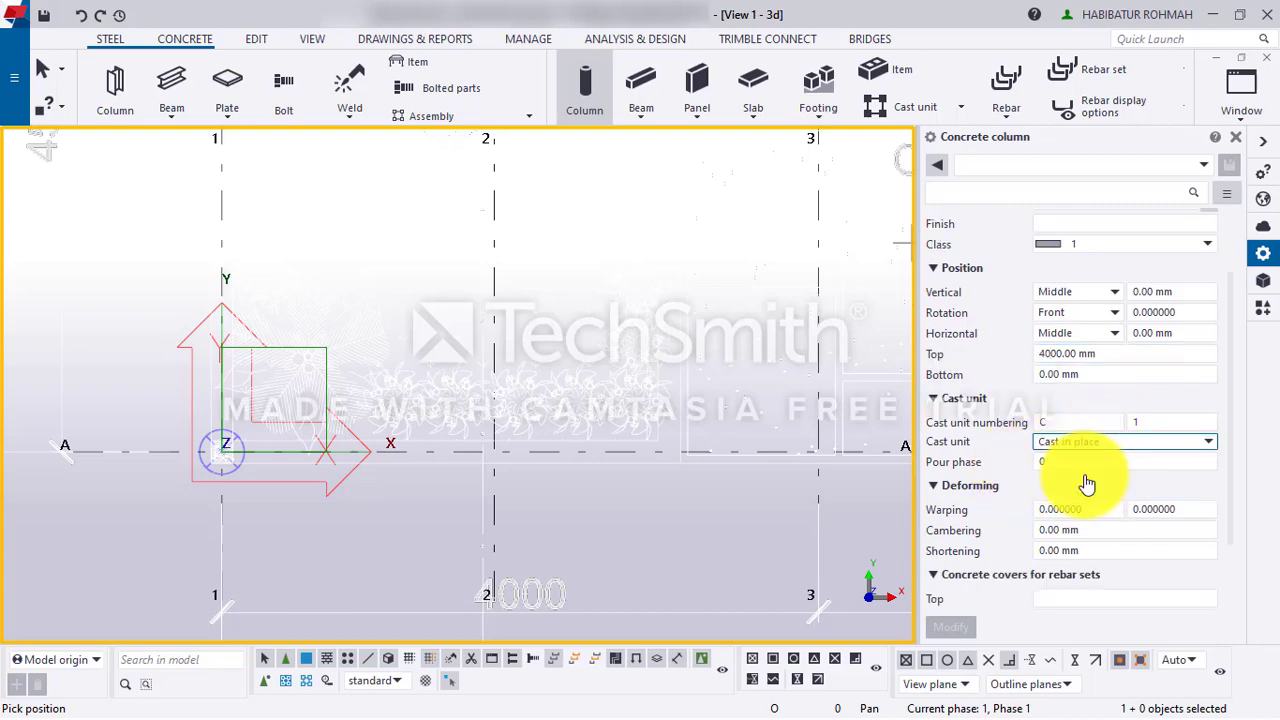
- Set the top, side and bottom concrete covers for rebar sets to 40 mm each
scroll(1090, 482, "down", 3)
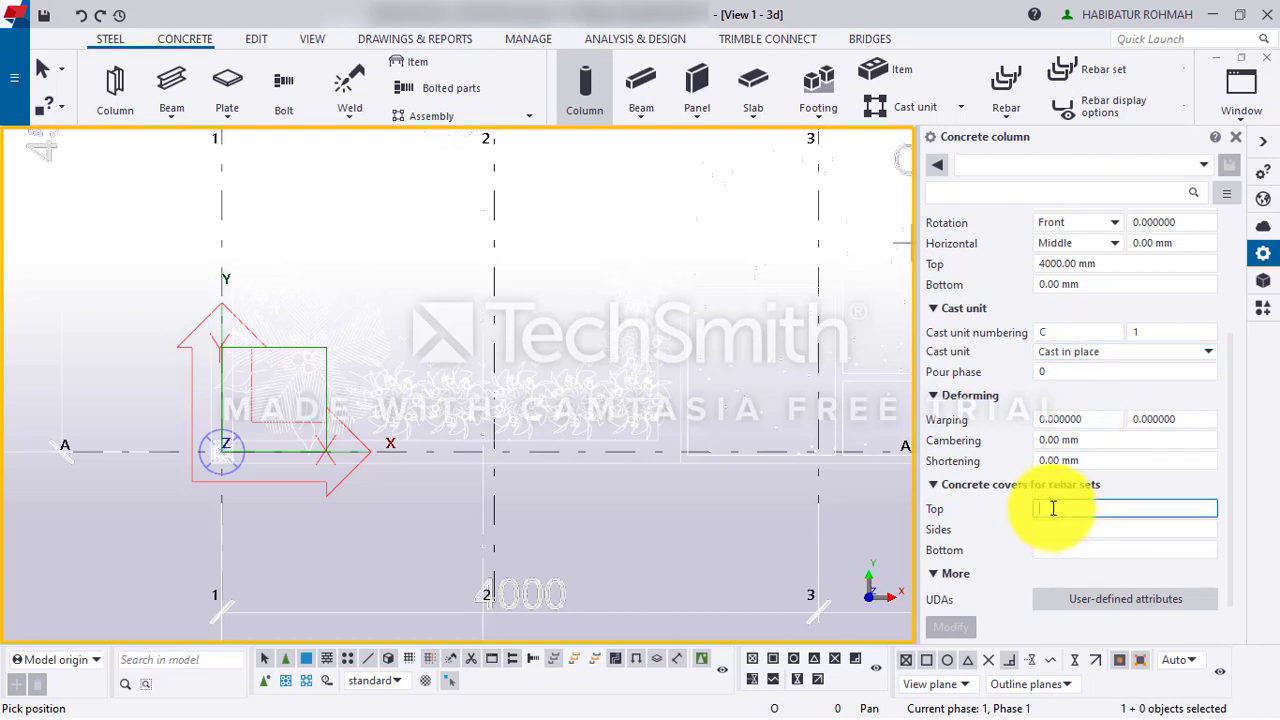
type("40")
key("Tab")
type("40")
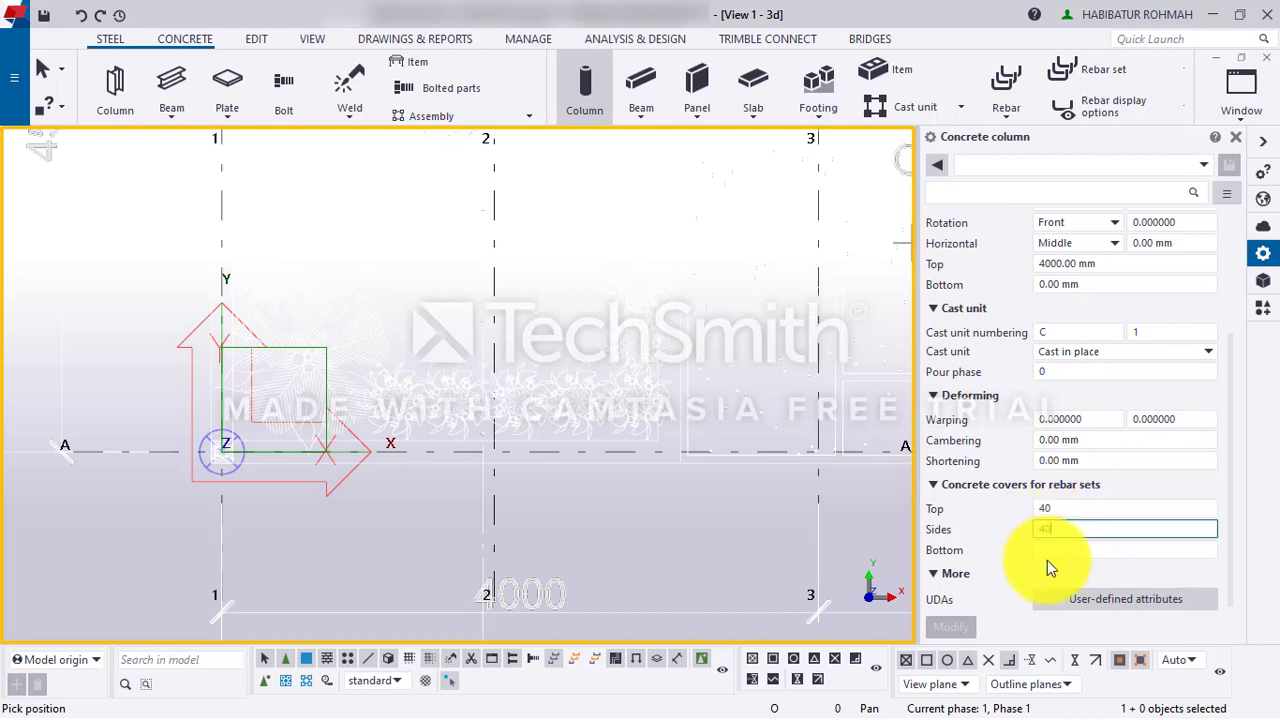
left_click(1048, 556)
type("40")
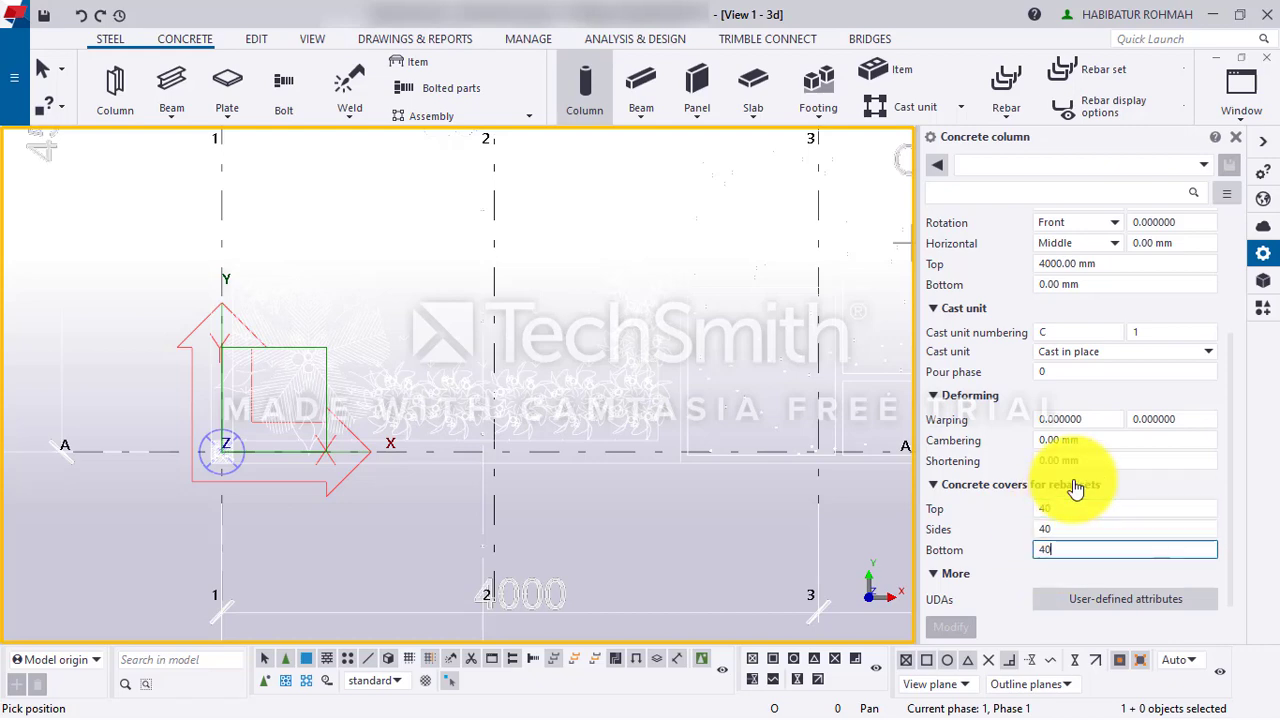
scroll(1077, 490, "up", 3)
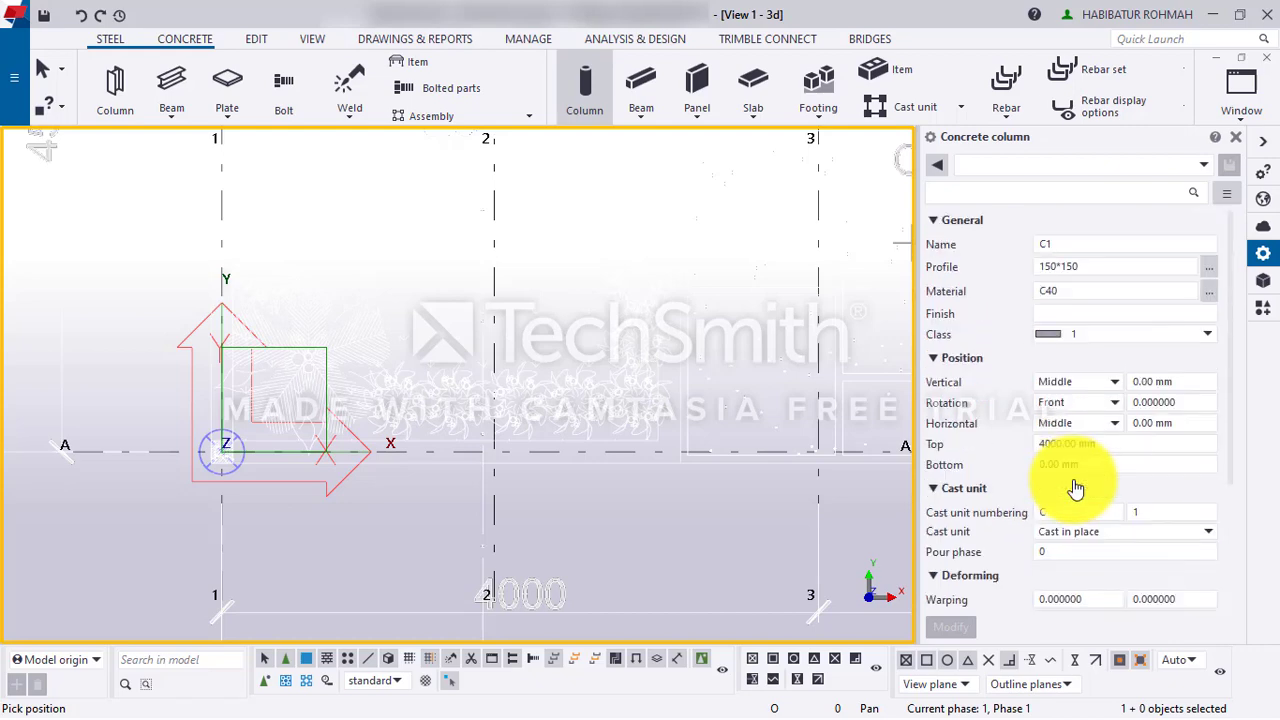
left_click(988, 170)
left_click(955, 198)
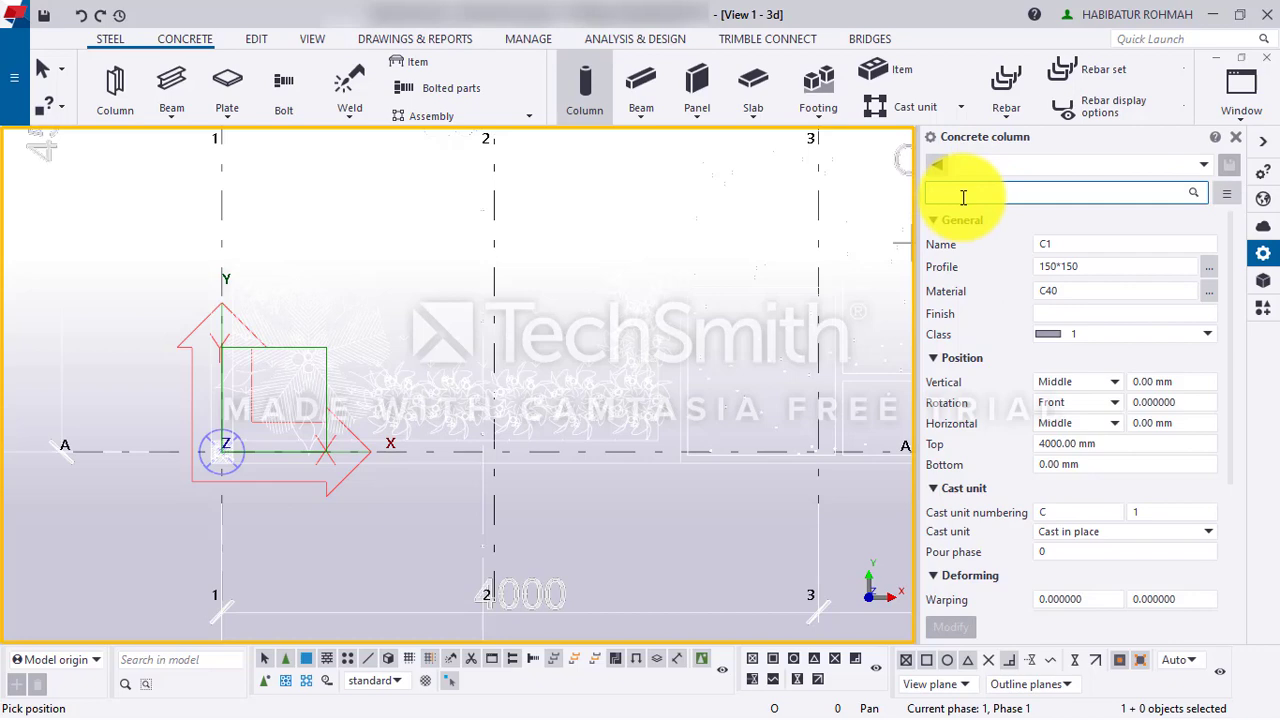
type("c")
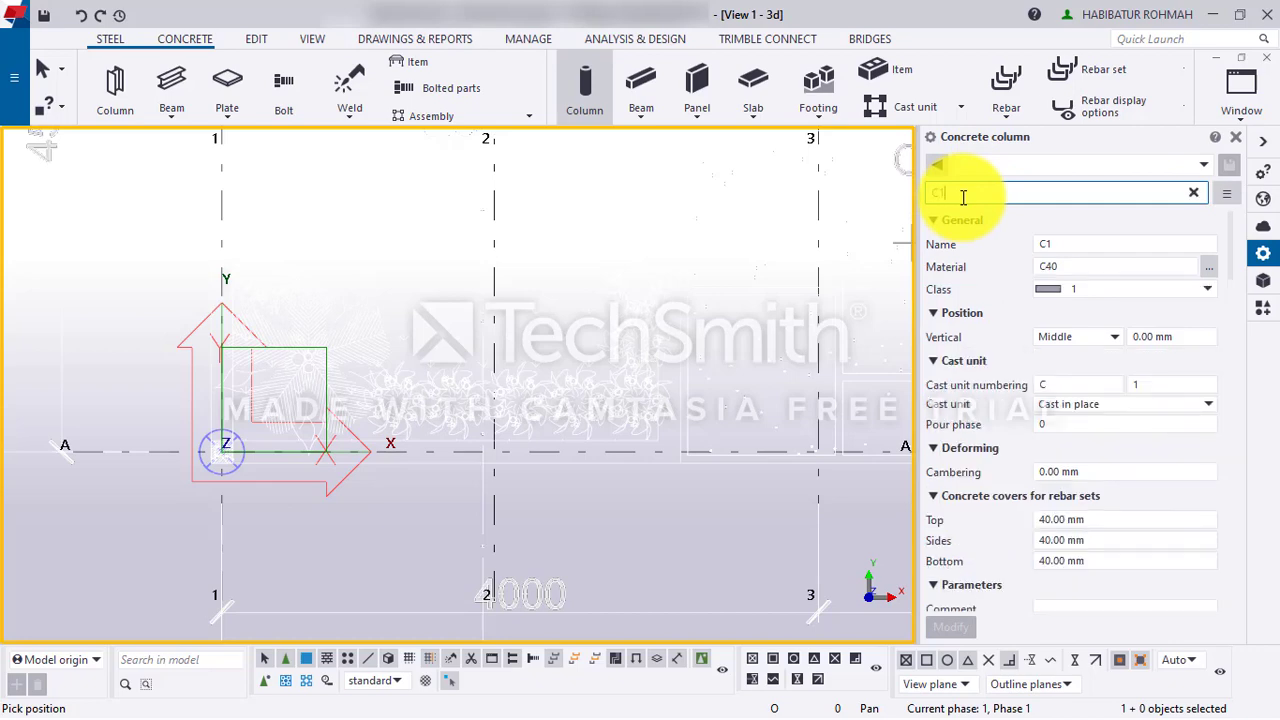
type("11")
key("BackSpace")
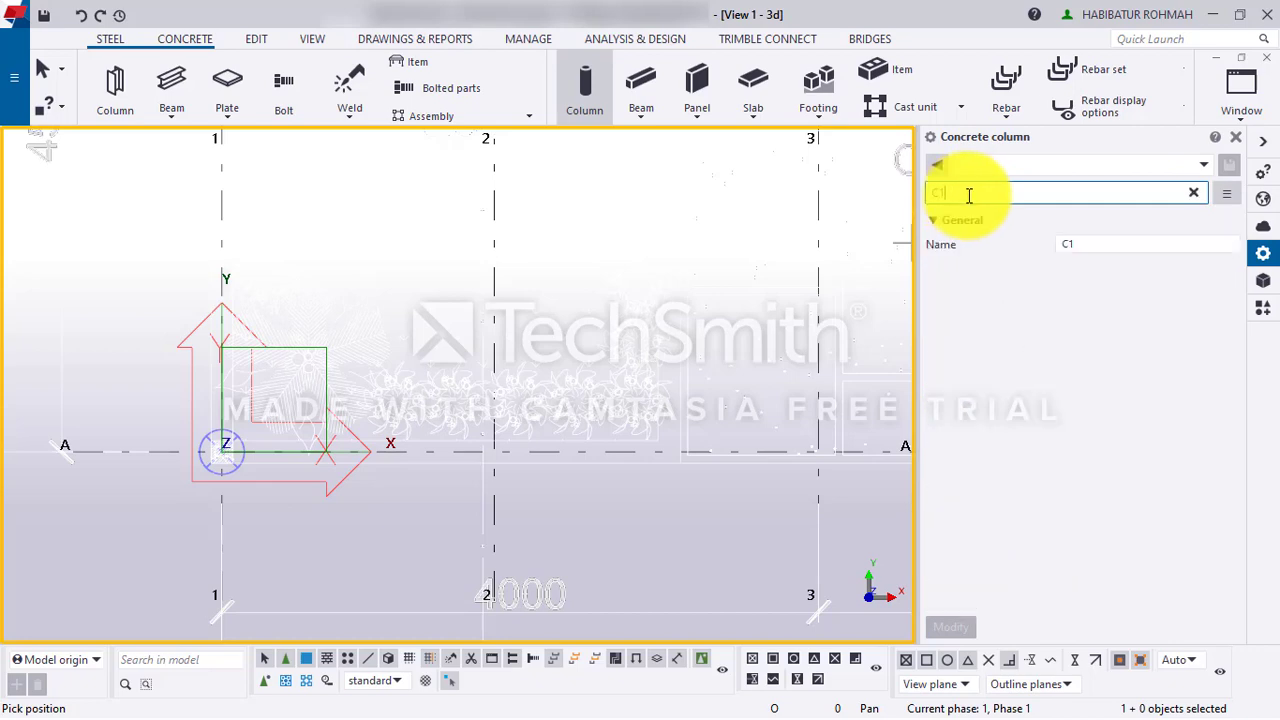
left_click(1193, 192)
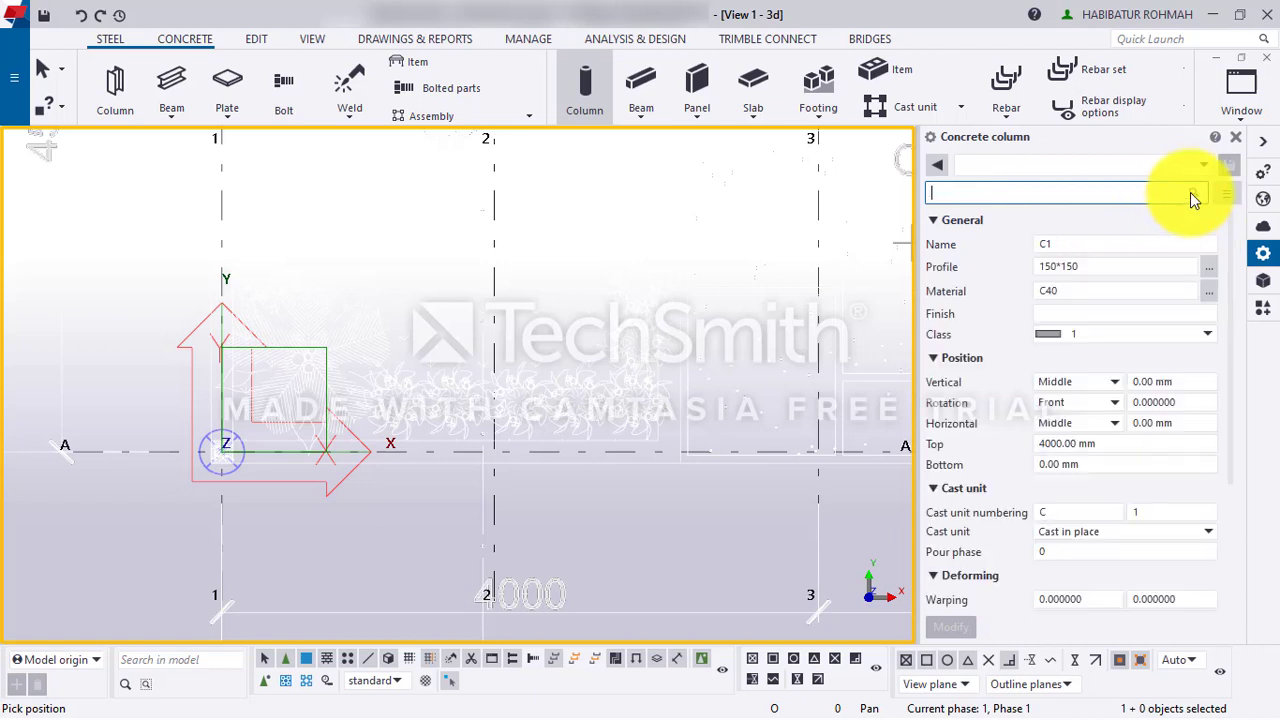
- Save the current concrete column properties as a preset named C1
left_click(1008, 166)
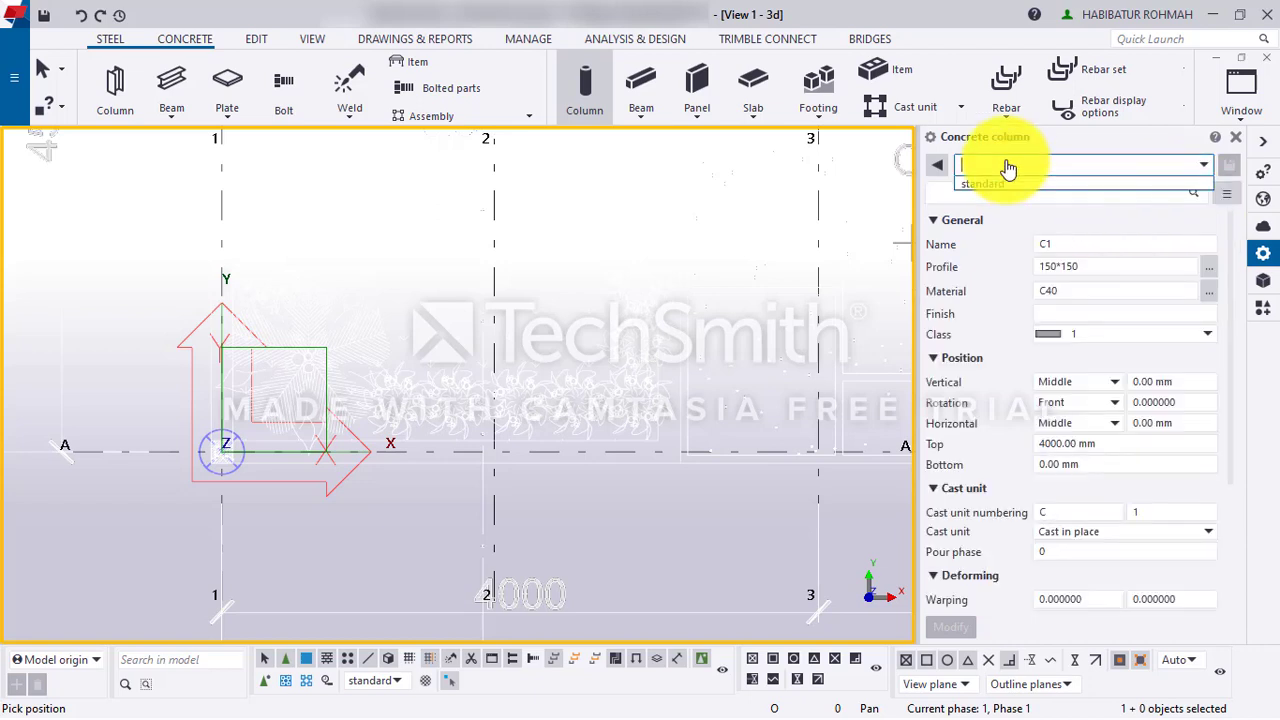
type("C1")
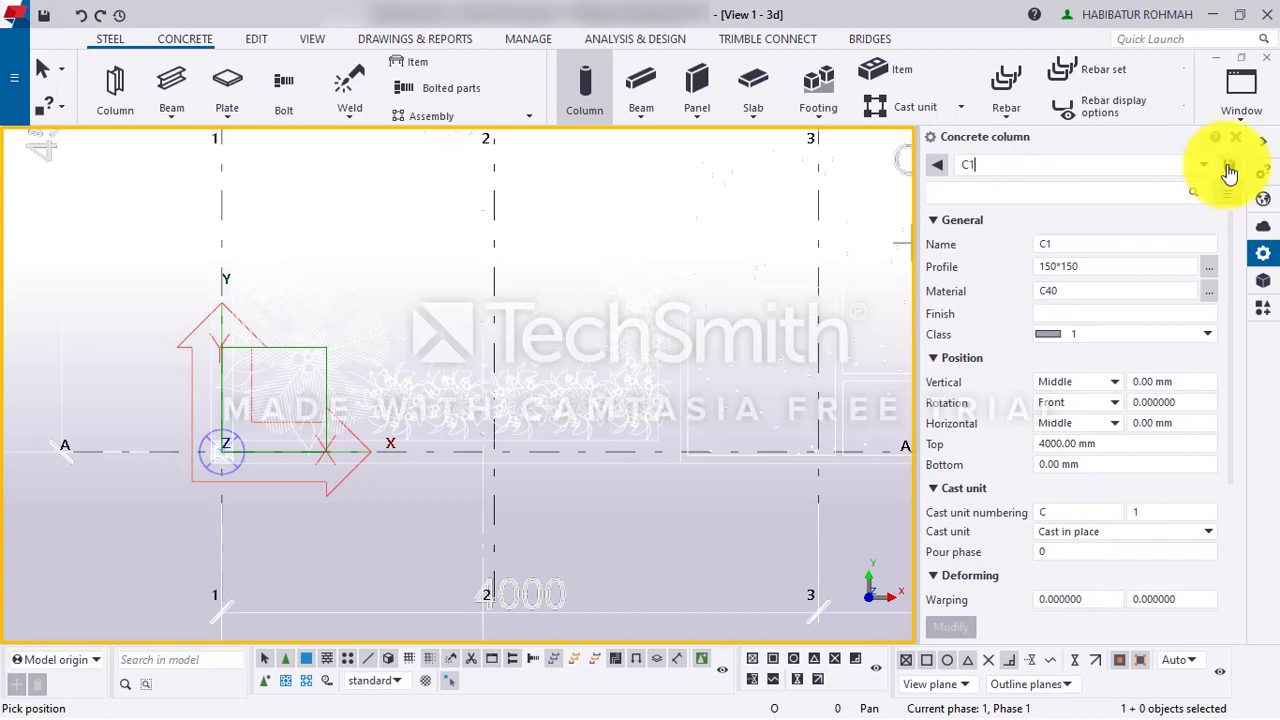
left_click(1229, 168)
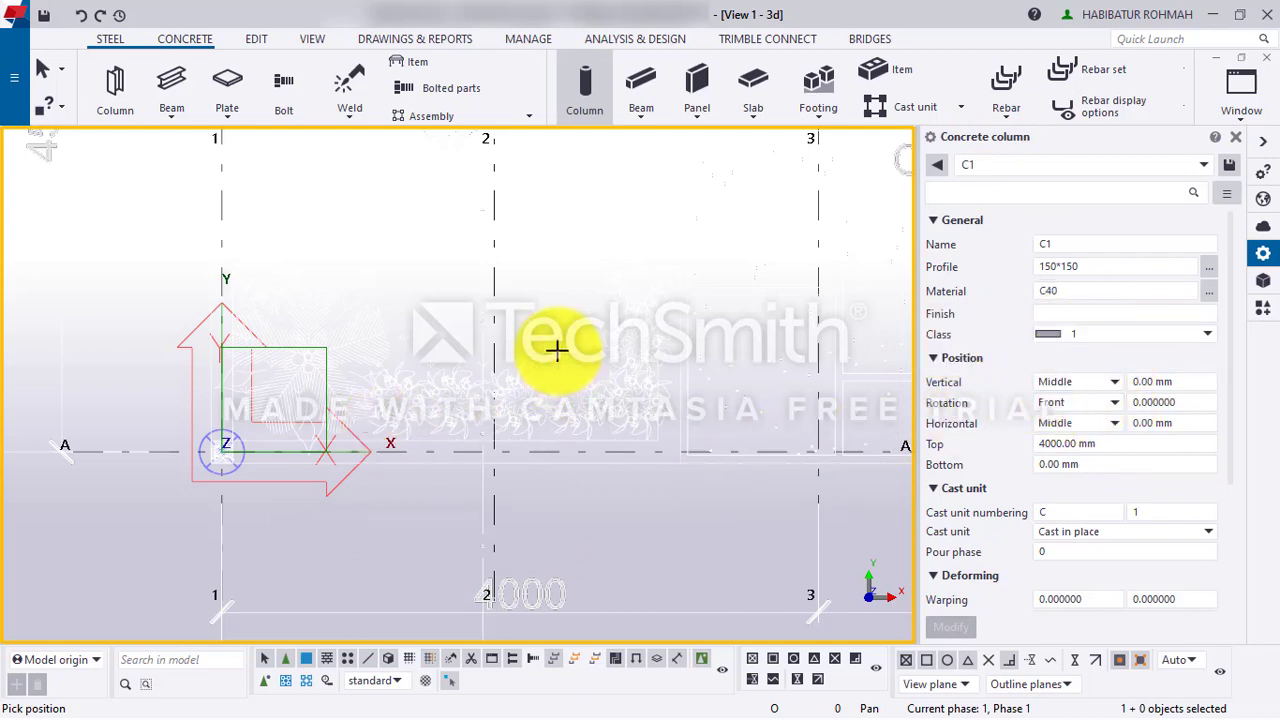
left_click(1067, 172)
left_click(1070, 176)
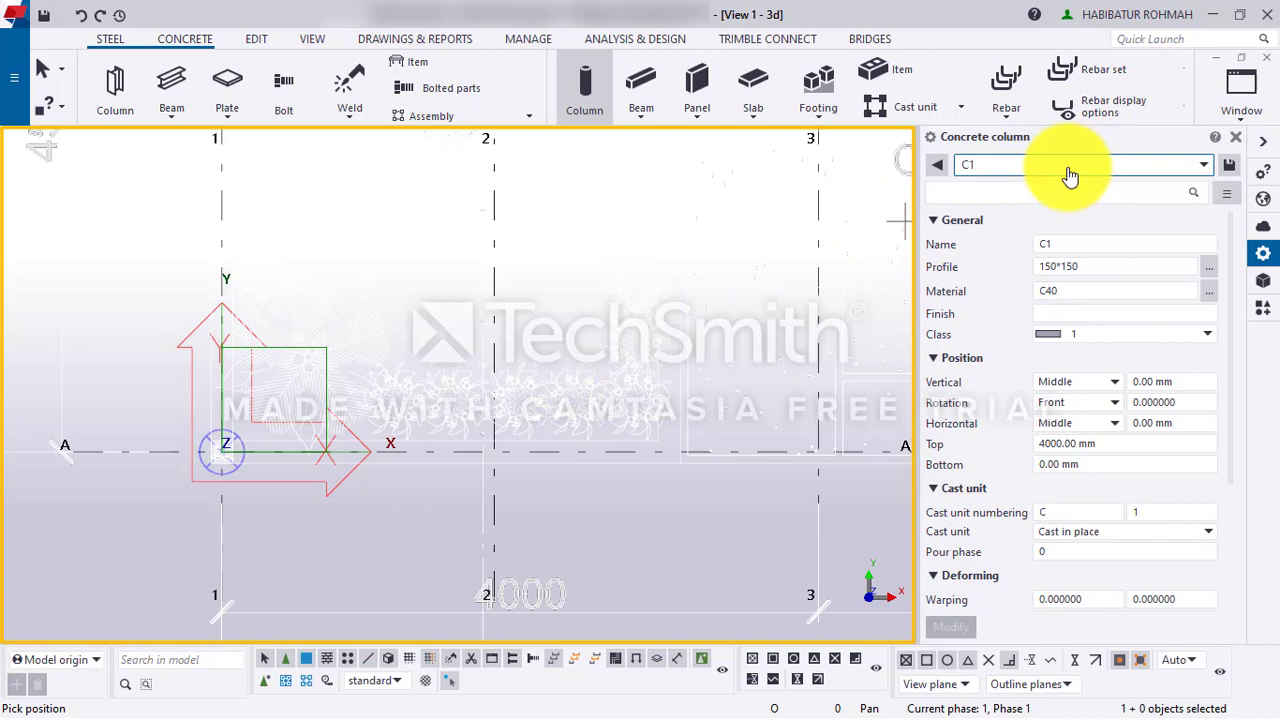
- Place a C1 column at the intersection of grid lines 1 and A
scroll(196, 471, "up", 3)
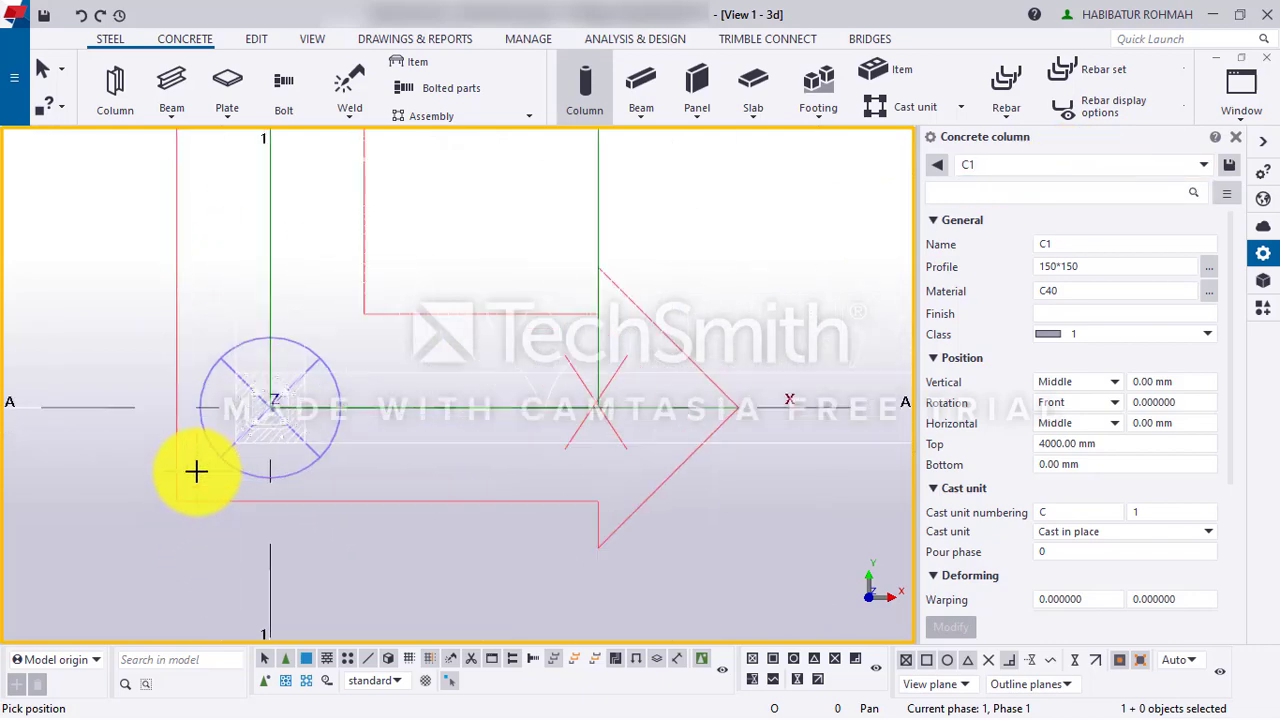
scroll(230, 462, "up", 1)
scroll(295, 545, "up", 1)
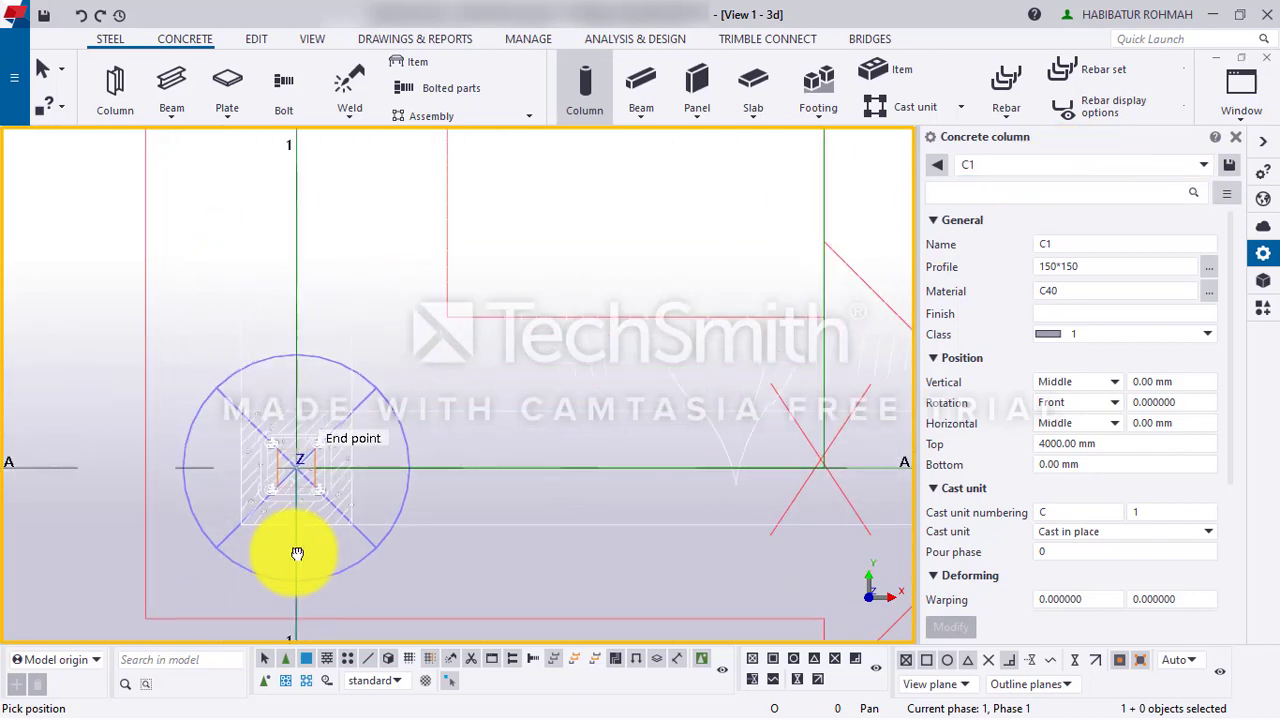
left_click(300, 470)
- Place another C1 column at the intersection of grid lines 4 and A
scroll(299, 468, "down", 4)
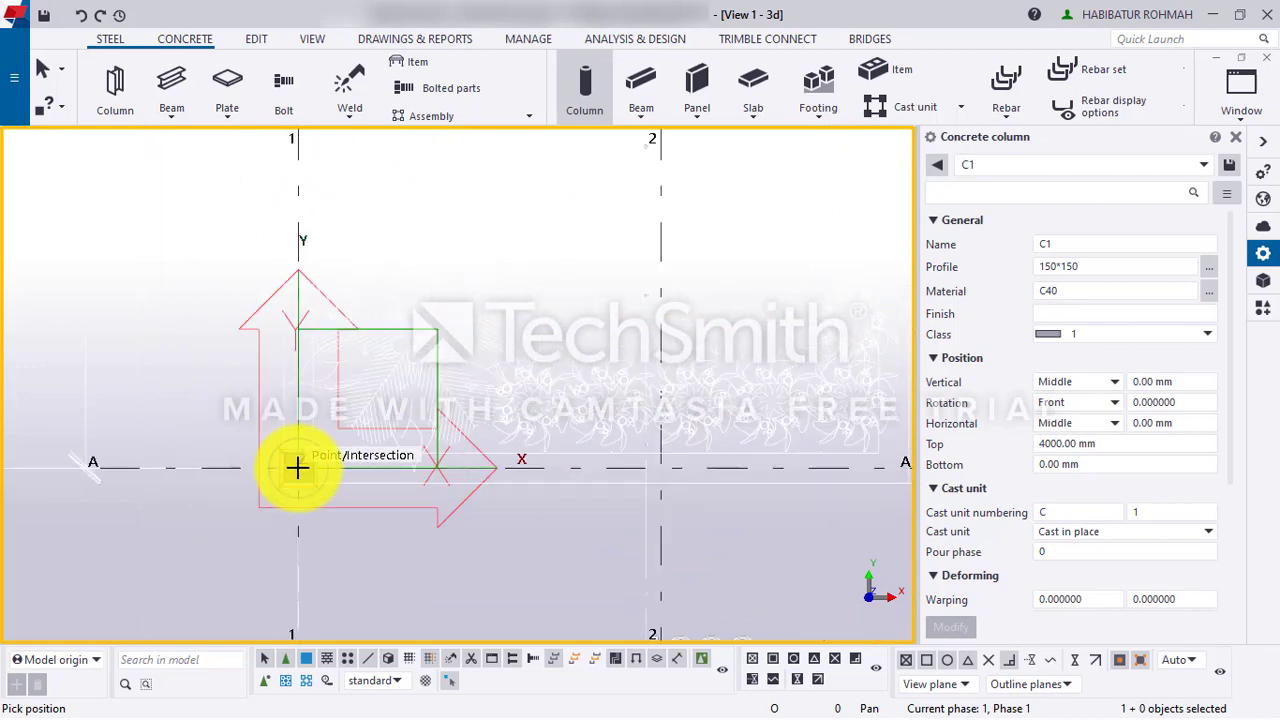
scroll(297, 467, "down", 2)
middle_click_drag(417, 451, 811, 523)
scroll(809, 541, "up", 2)
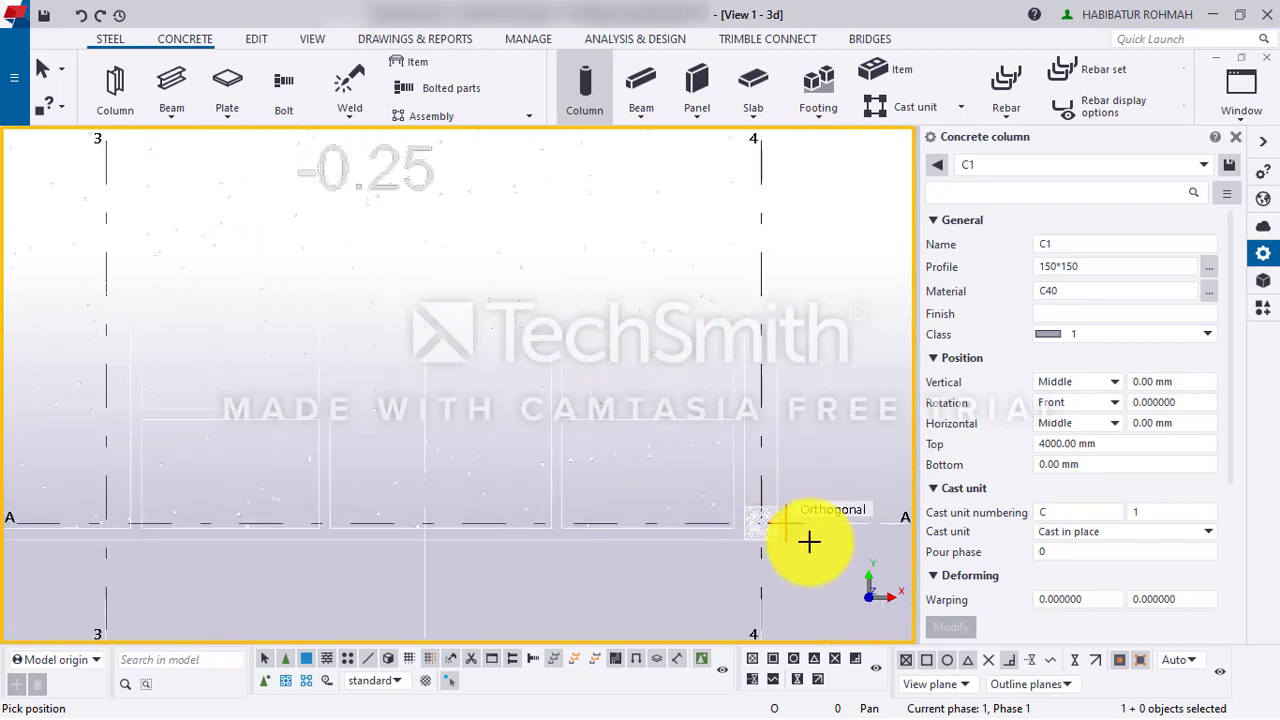
scroll(809, 541, "up", 2)
left_click(713, 487)
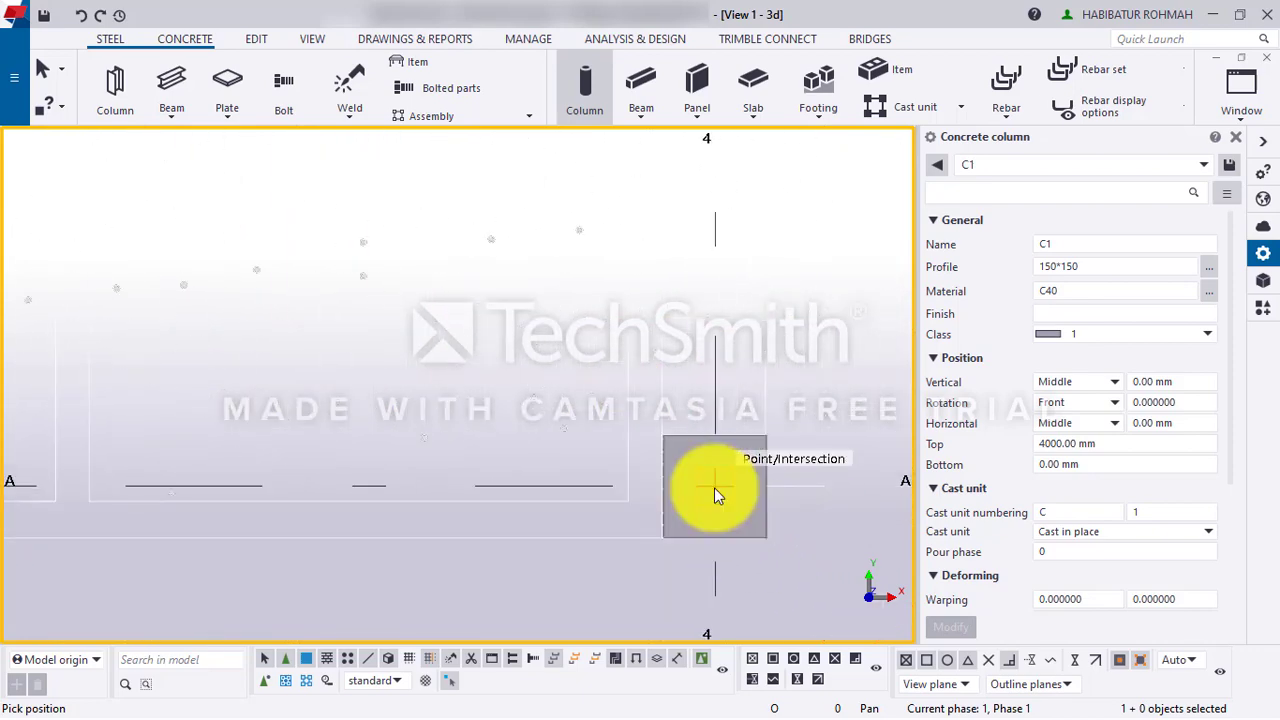
- Place a C1 column on the column mark nearest grid line 1, in the row of three marks at the terrace's front edge
scroll(714, 487, "down", 3)
middle_click_drag(686, 366, 628, 603)
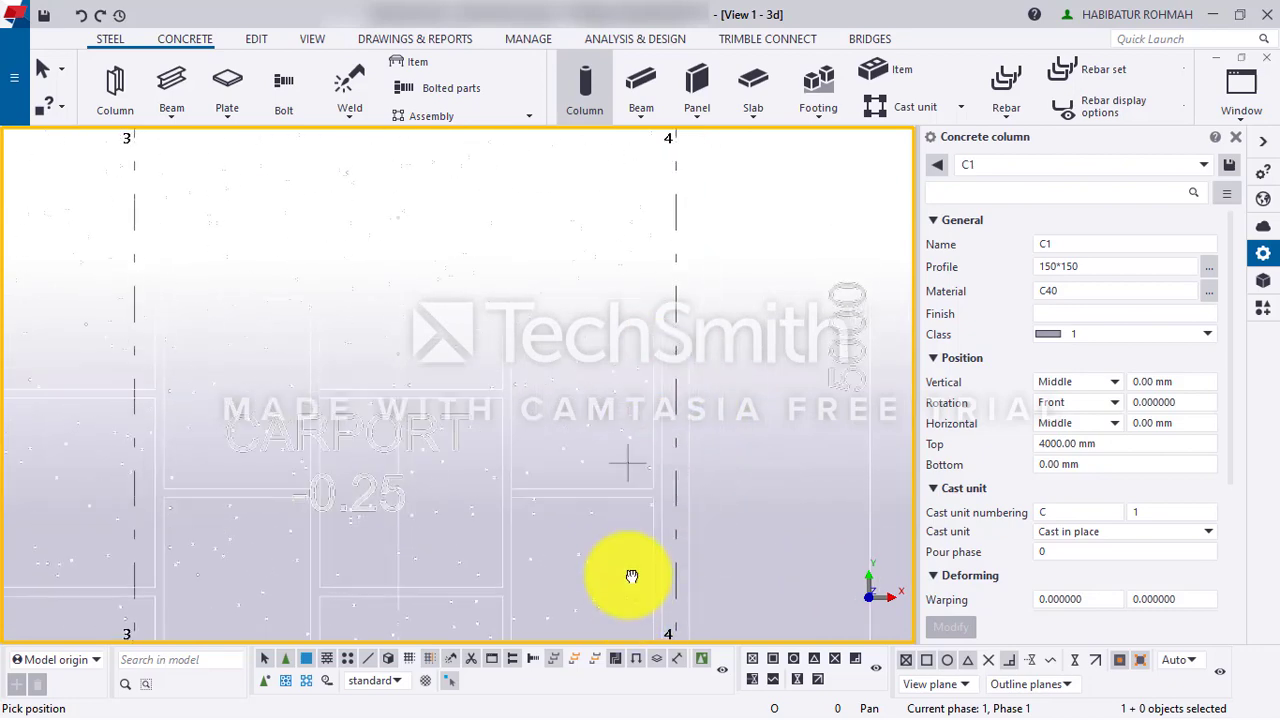
mouse_move(500, 506)
middle_mouse_down()
mouse_move(765, 222)
mouse_move(480, 417)
mouse_move(529, 594)
mouse_move(500, 543)
mouse_move(544, 555)
mouse_move(680, 520)
middle_mouse_up()
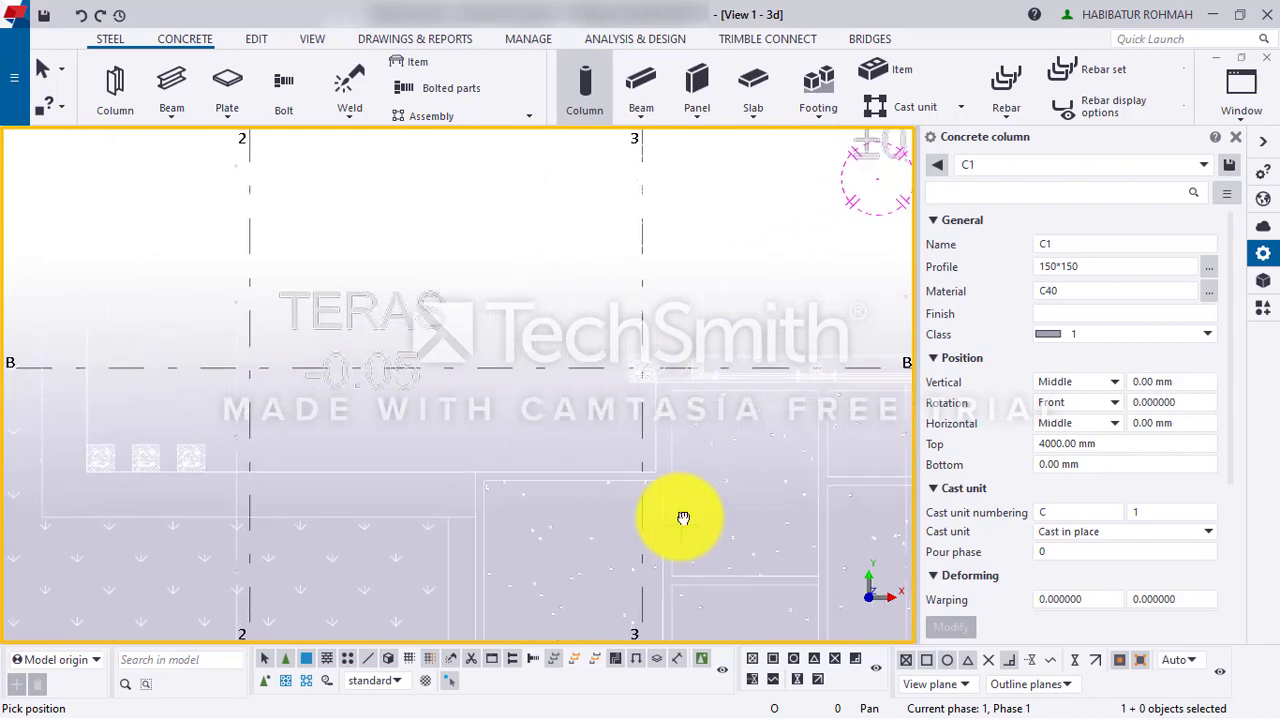
scroll(300, 468, "up", 5)
scroll(358, 491, "up", 1)
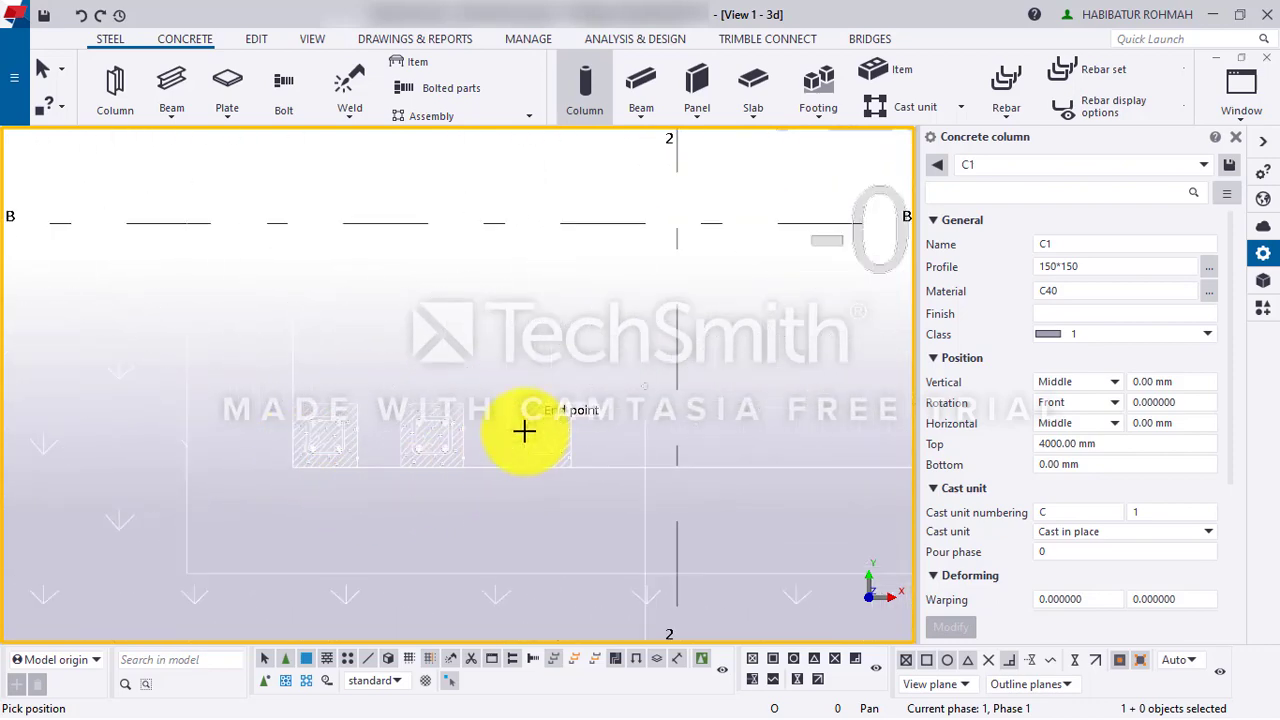
left_click(536, 437)
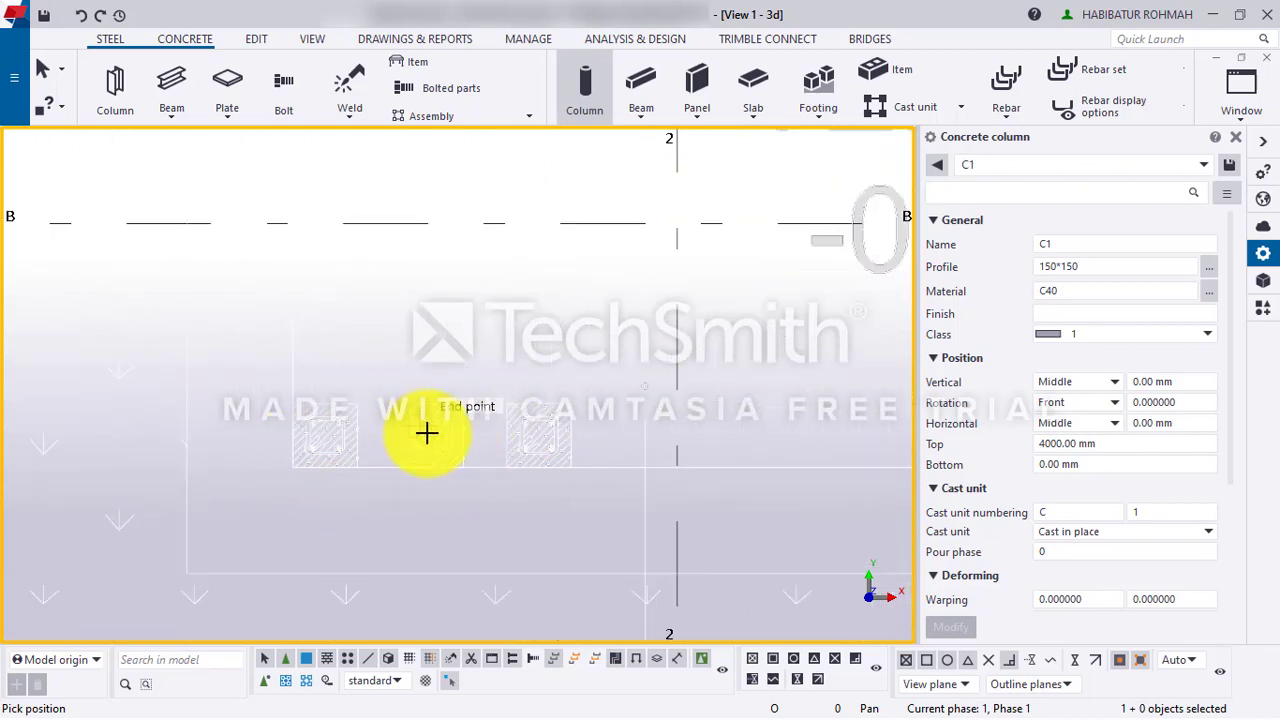
left_click(427, 437)
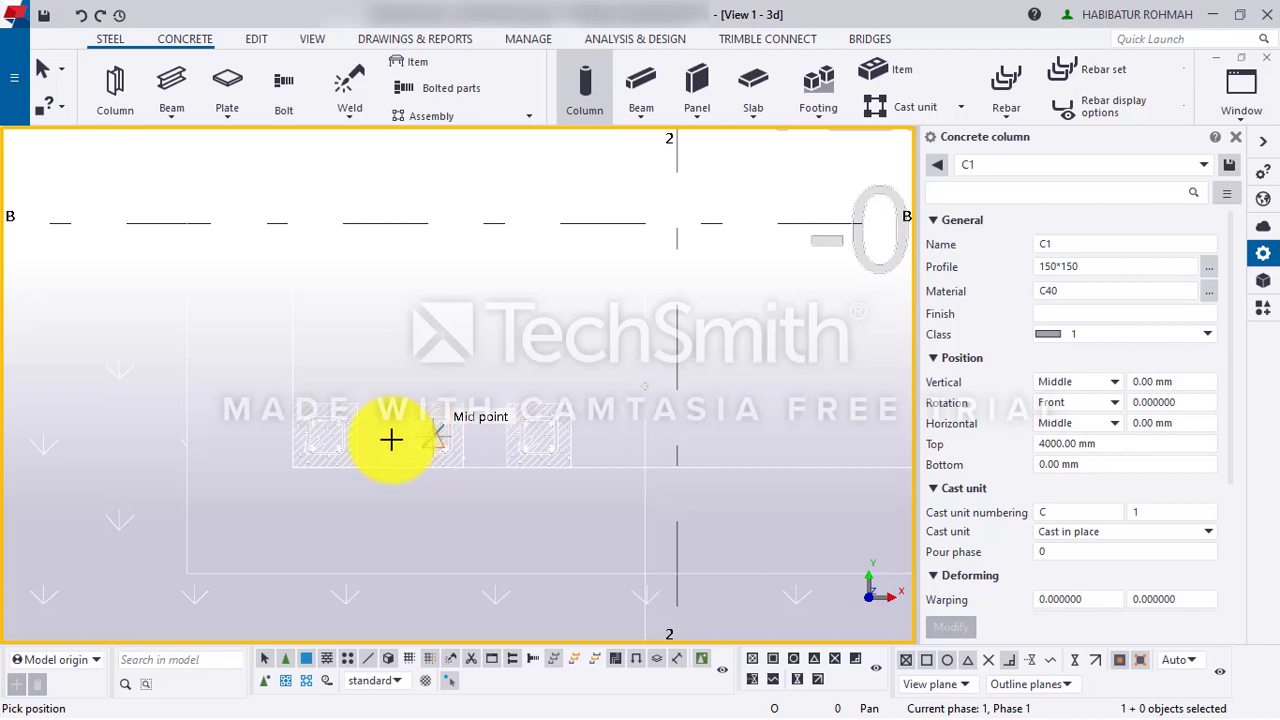
left_click(323, 438)
scroll(541, 441, "down", 9)
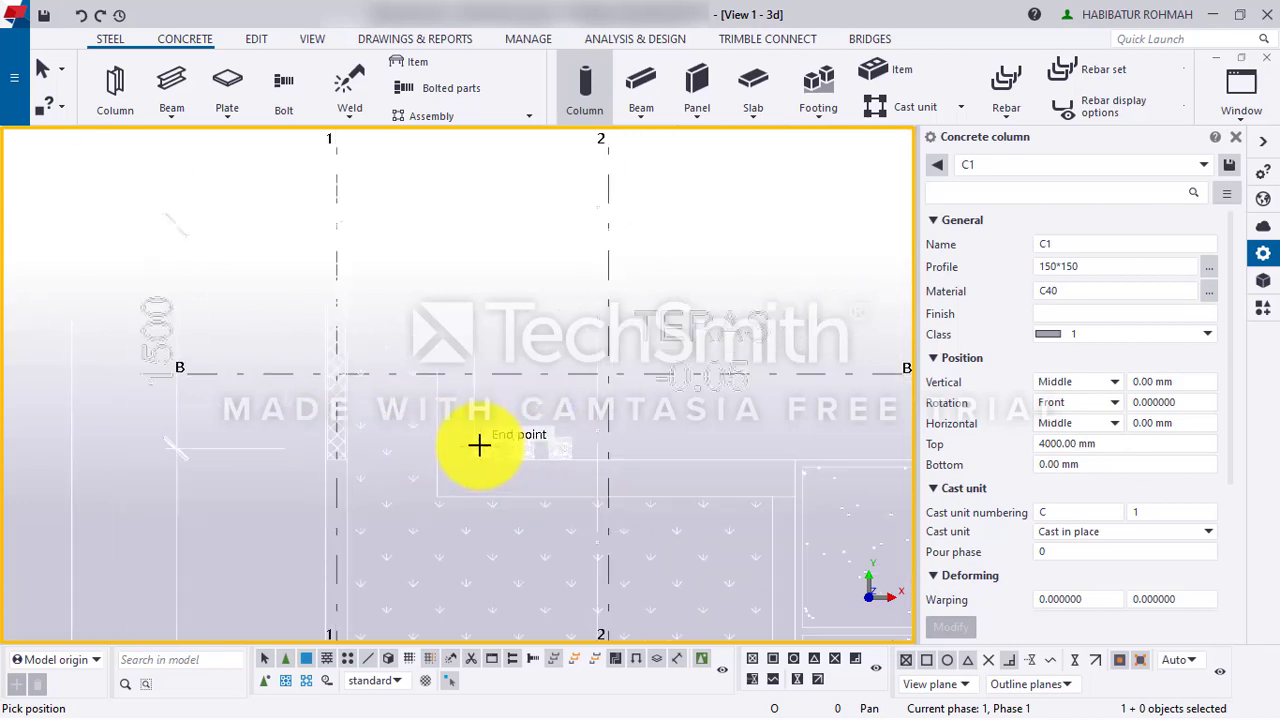
scroll(479, 446, "up", 4)
scroll(471, 451, "up", 5)
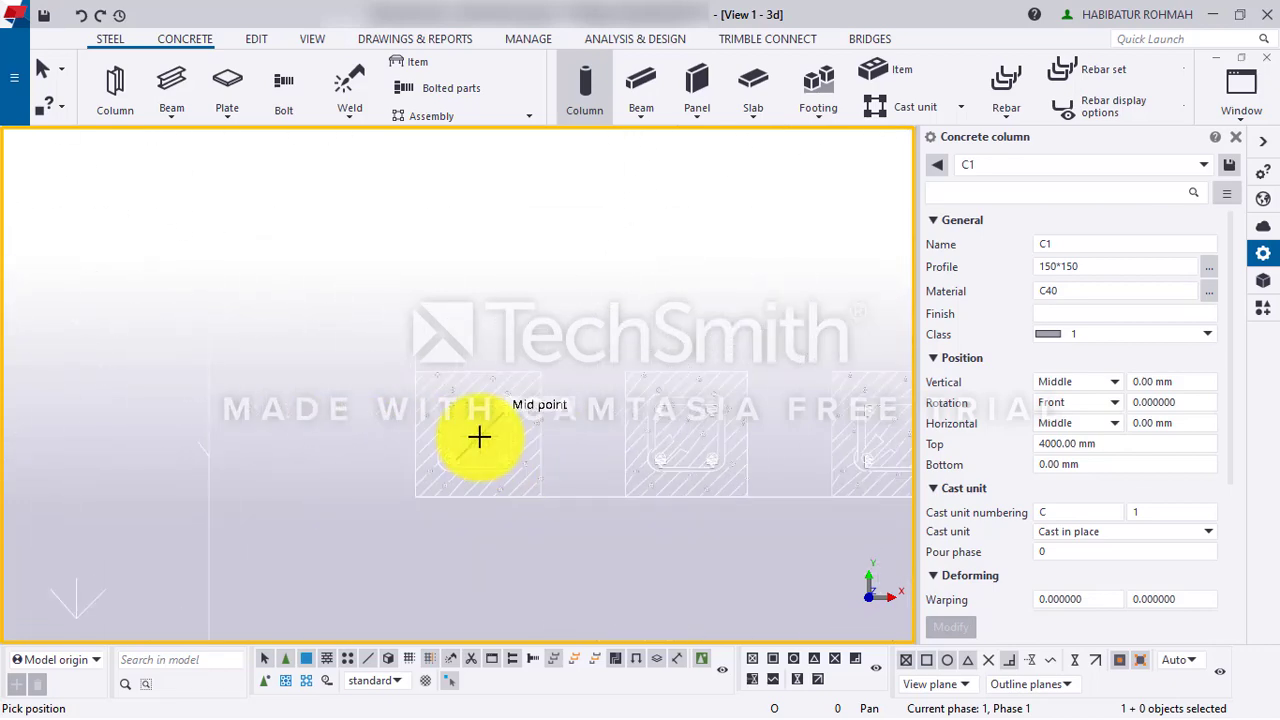
left_click(480, 433)
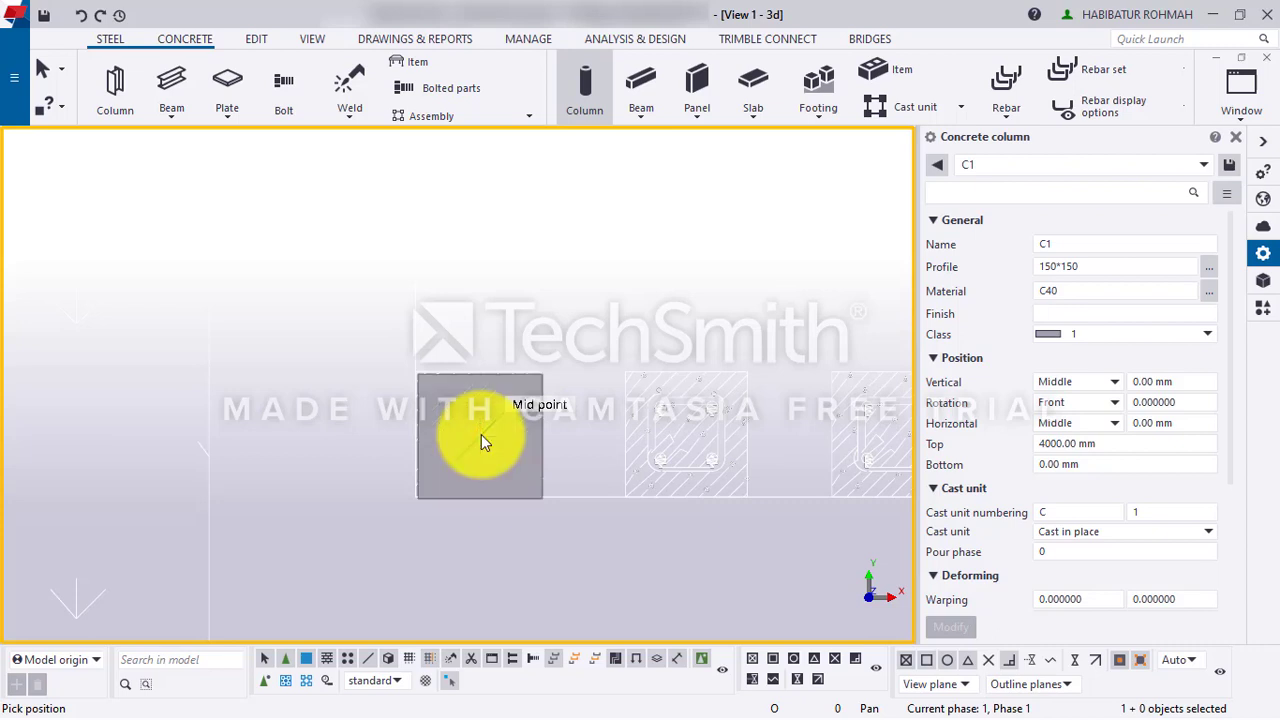
- Place C1 columns on the other two column marks of the terrace row, between grid lines 1 and 2
left_click(687, 433)
scroll(686, 433, "down", 4)
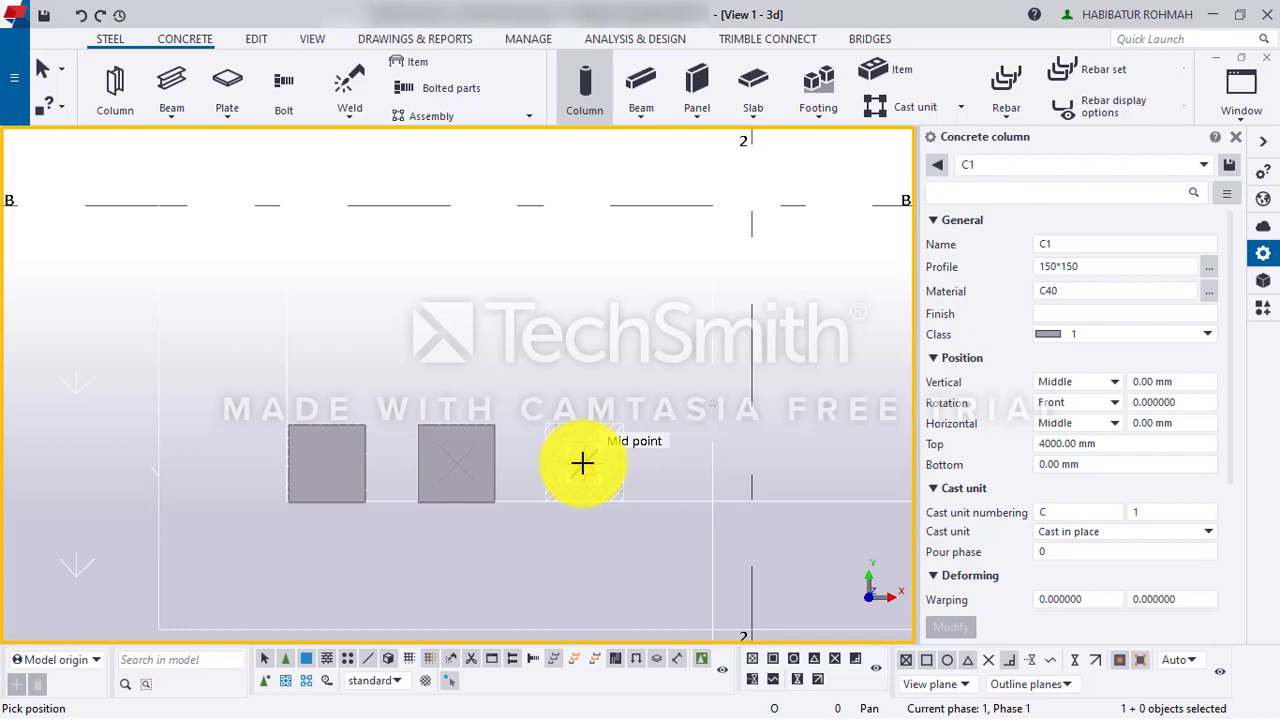
left_click(583, 463)
- Place C1 columns where grid line B crosses grid lines 3 and 4
scroll(580, 465, "down", 5)
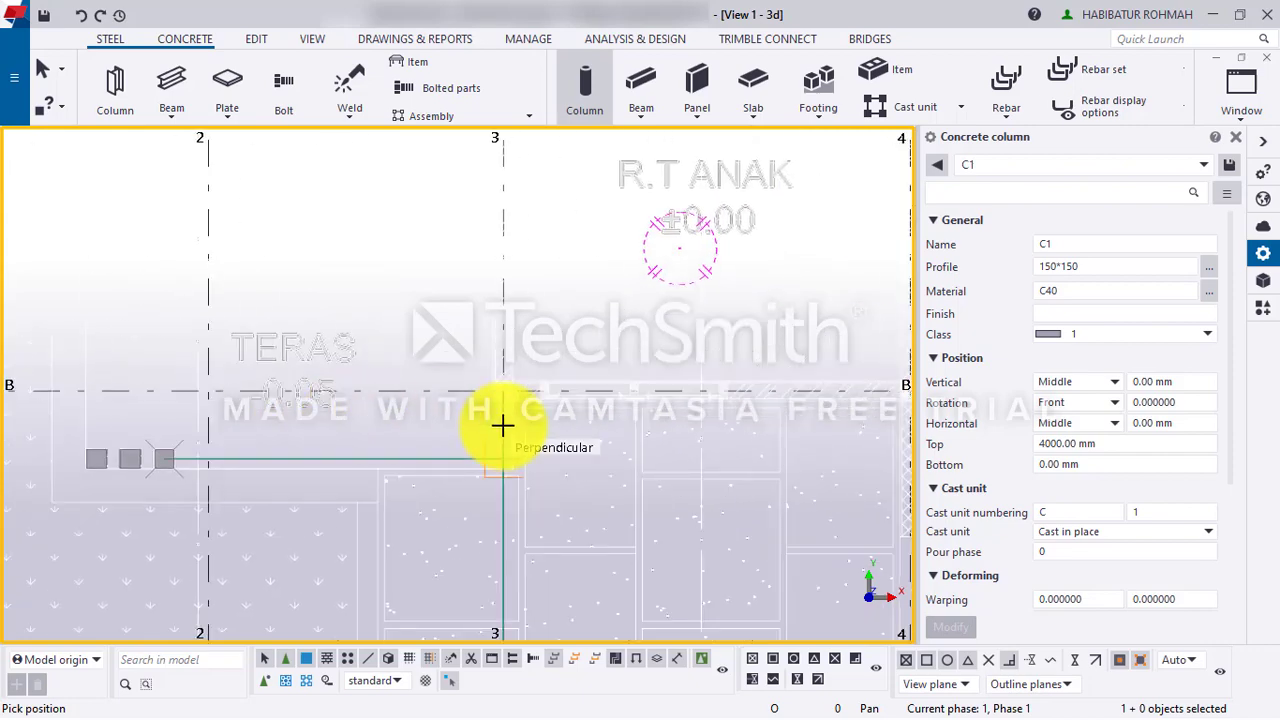
scroll(495, 428, "up", 6)
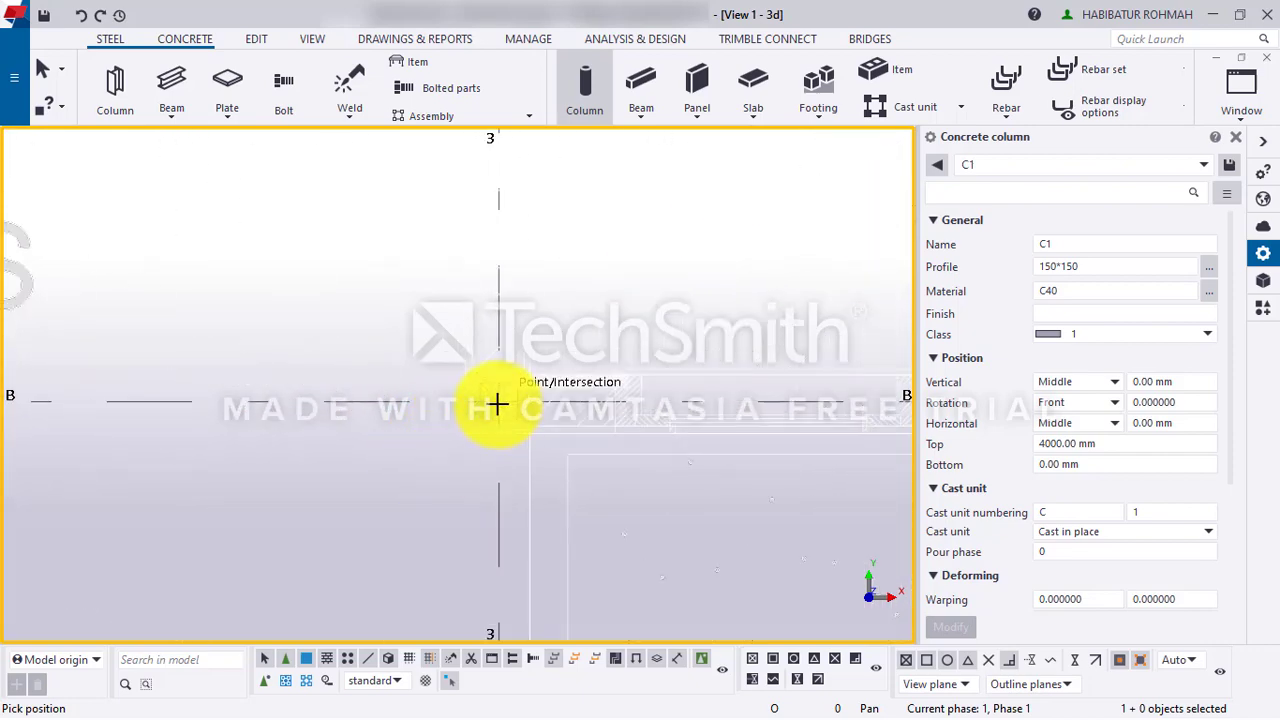
scroll(495, 403, "down", 4)
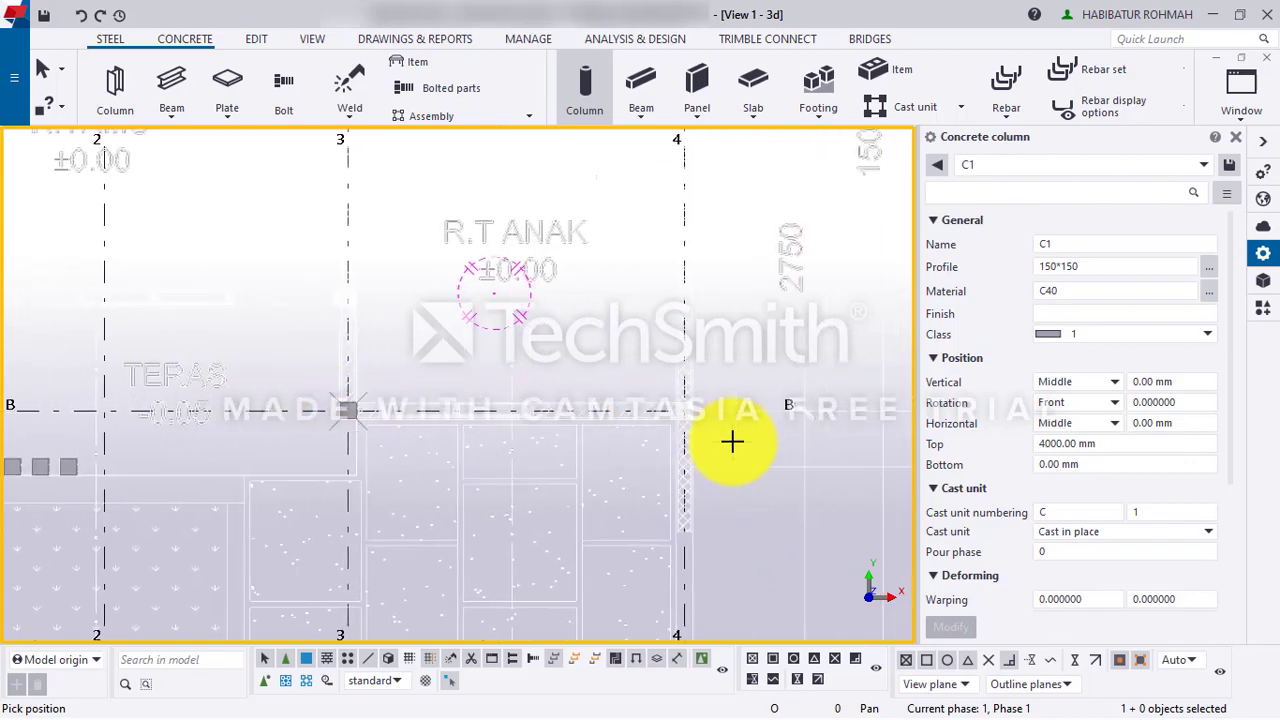
scroll(715, 430, "up", 4)
scroll(690, 414, "up", 2)
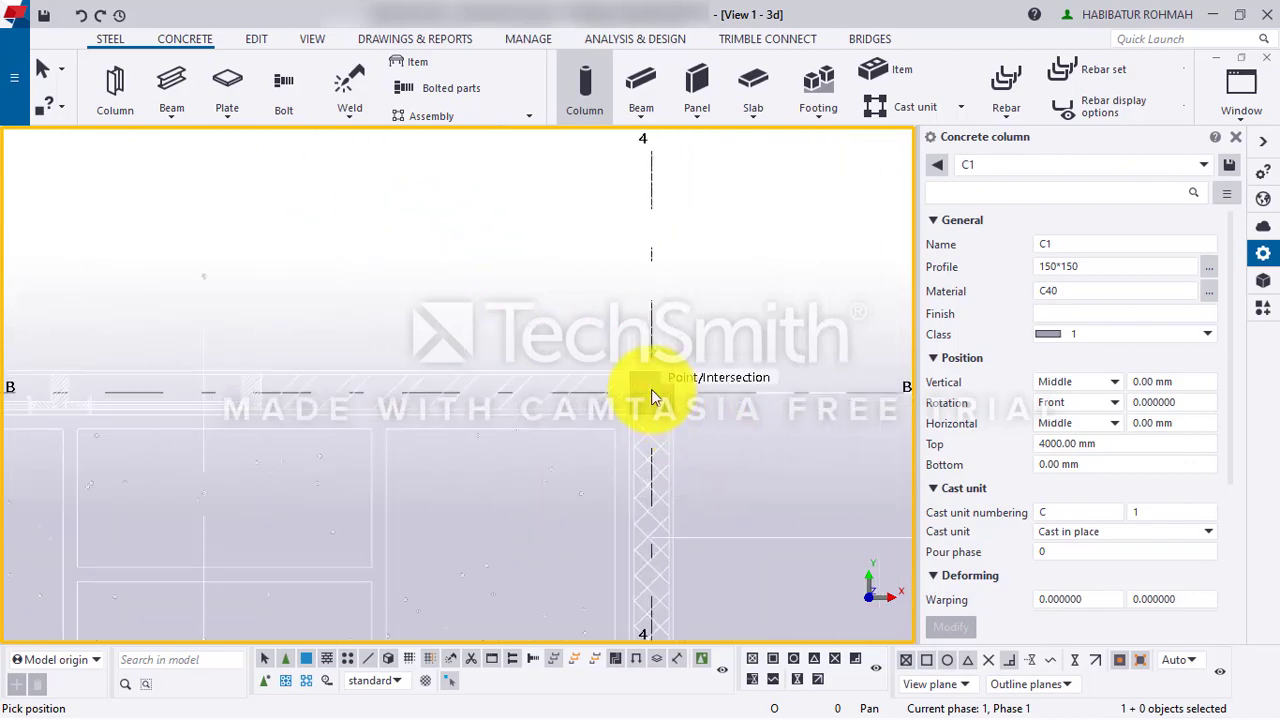
- Place C1 columns on grid lines 3 and 1 at the ends of the wall behind the terrace, between grid lines B and C
scroll(650, 389, "down", 4)
scroll(650, 389, "down", 2)
middle_click_drag(620, 277, 633, 481)
scroll(430, 542, "up", 5)
scroll(555, 450, "up", 3)
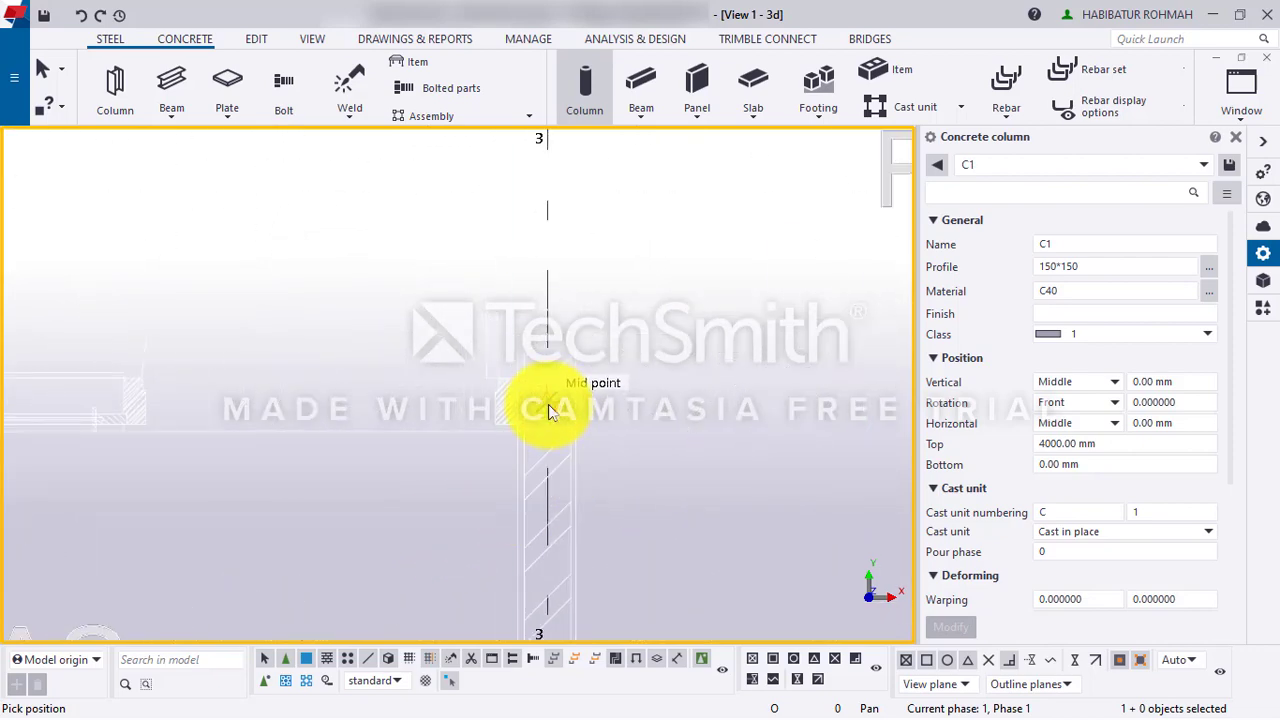
scroll(545, 405, "down", 5)
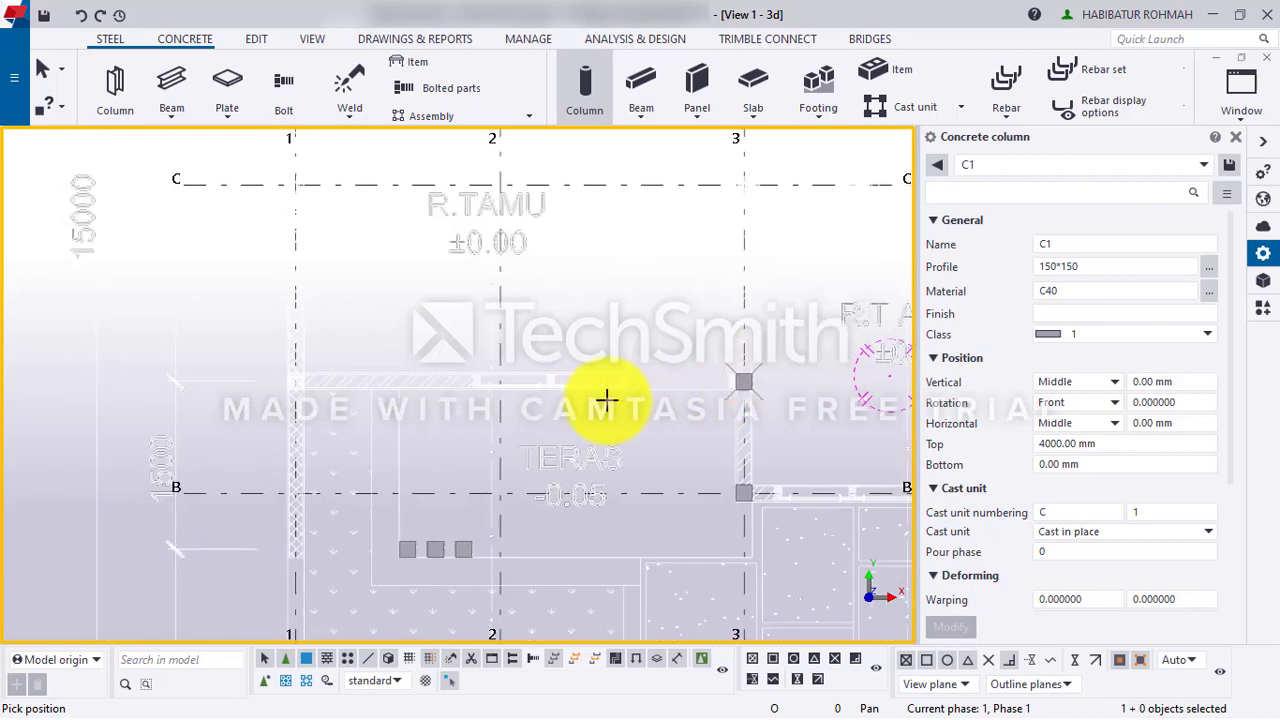
scroll(606, 400, "up", 4)
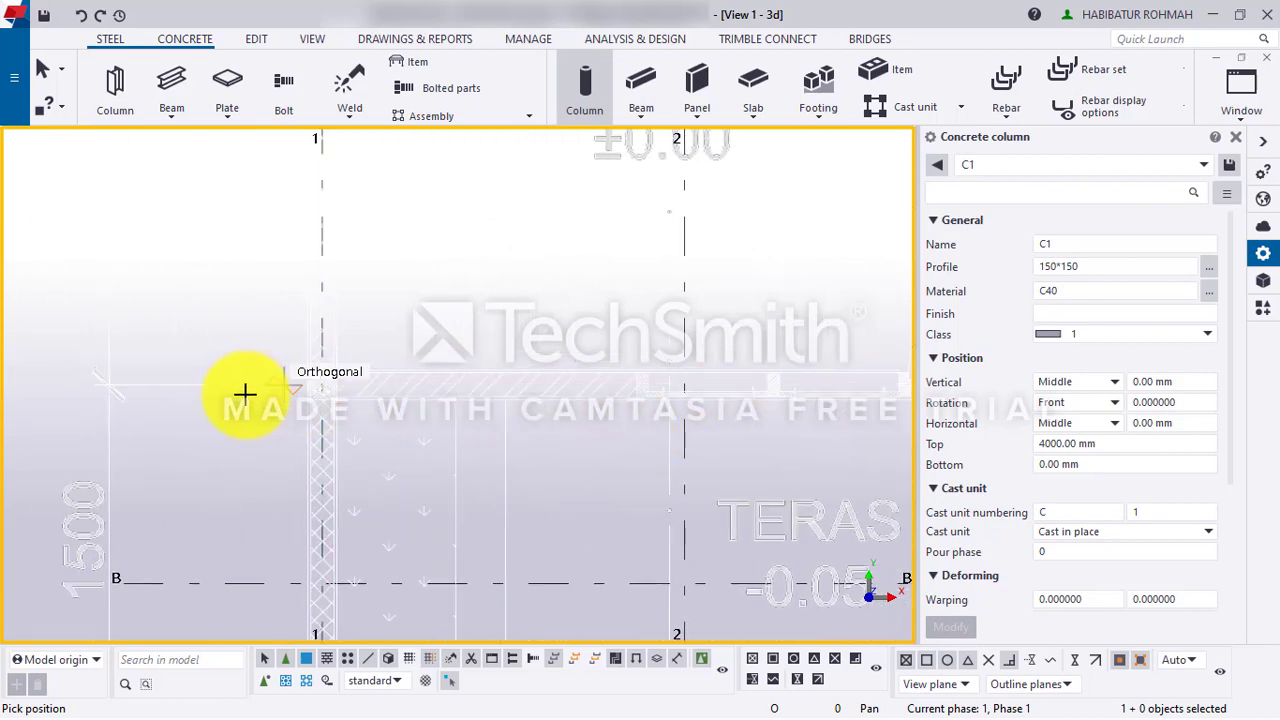
scroll(250, 395, "up", 2)
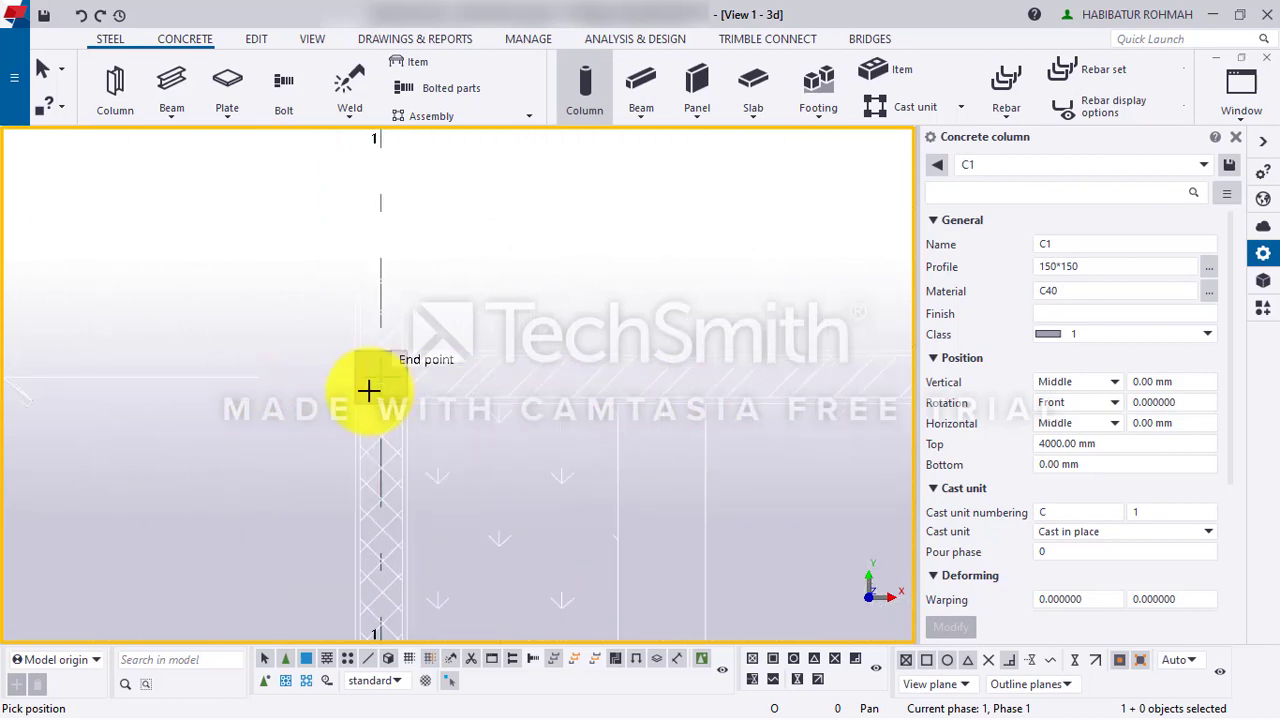
- Place C1 columns along grid line C at grid line 4, at the midpoint between grid lines 3 and 4, and at grid line 3
scroll(368, 385, "down", 5)
middle_click_drag(405, 357, 387, 573)
left_click_drag(387, 573, 273, 484)
scroll(540, 447, "up", 3)
scroll(650, 445, "up", 2)
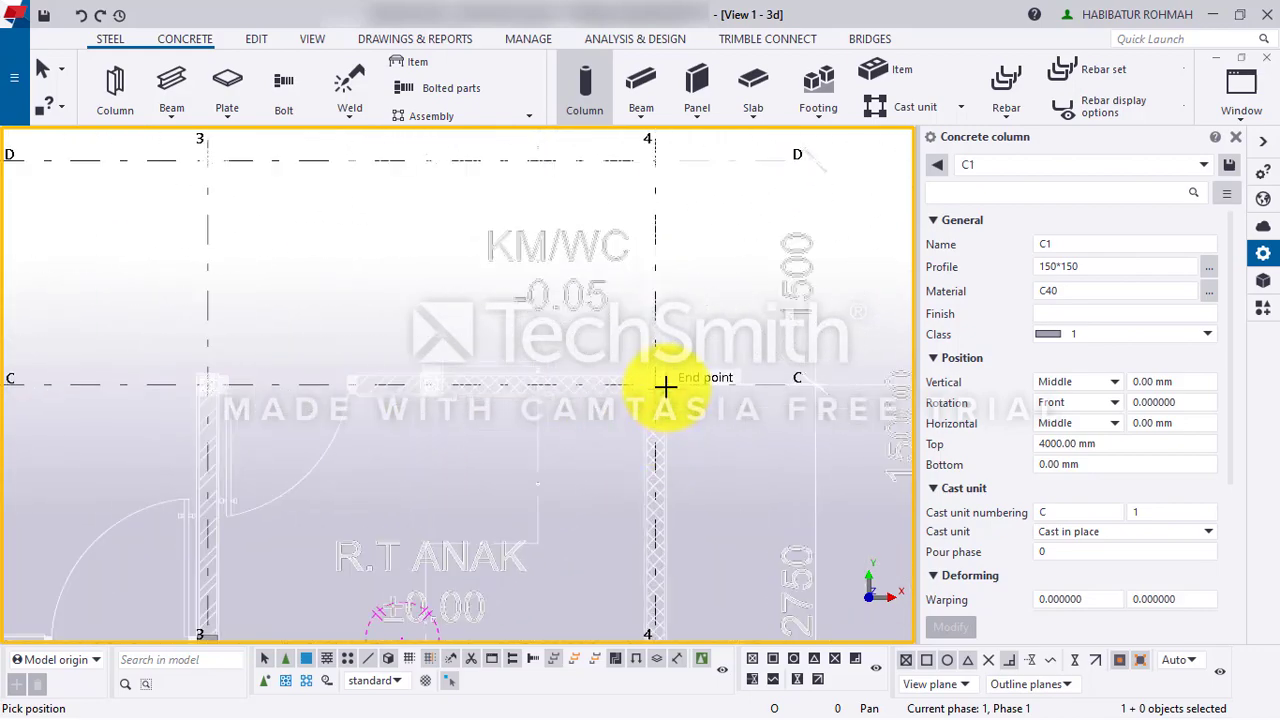
left_click(654, 381)
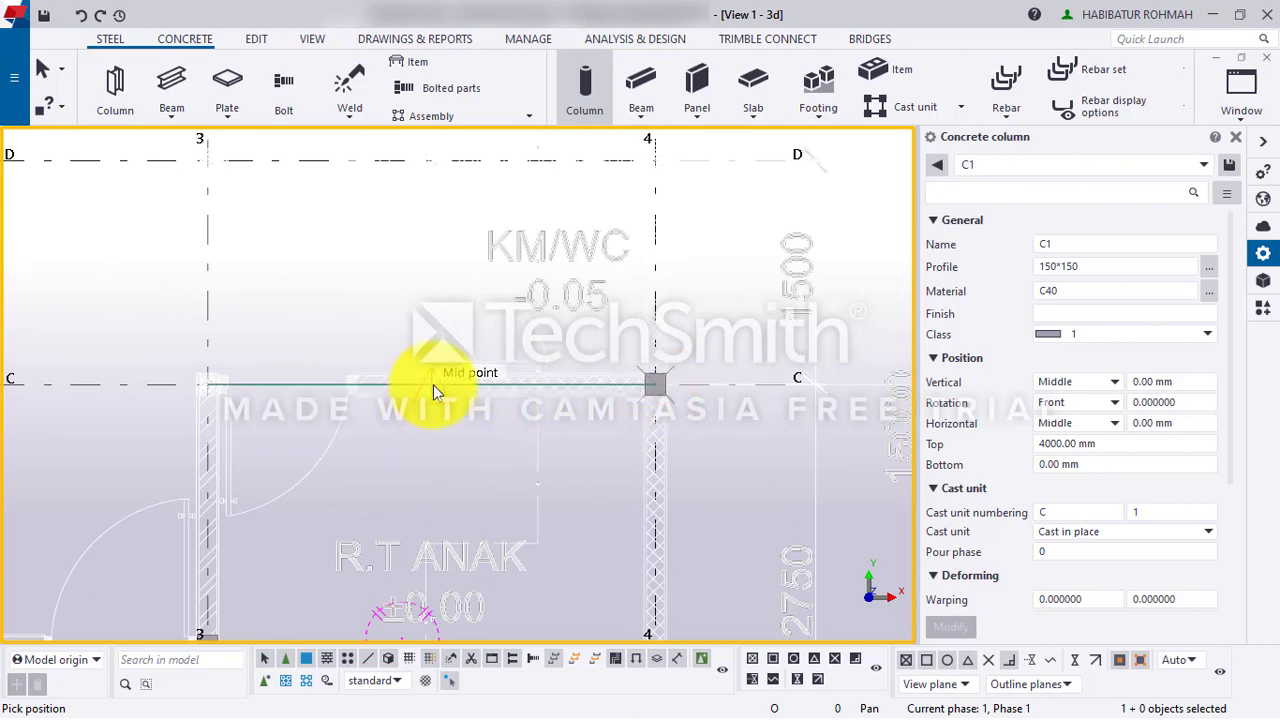
left_click(433, 384)
middle_click_drag(517, 384, 726, 385)
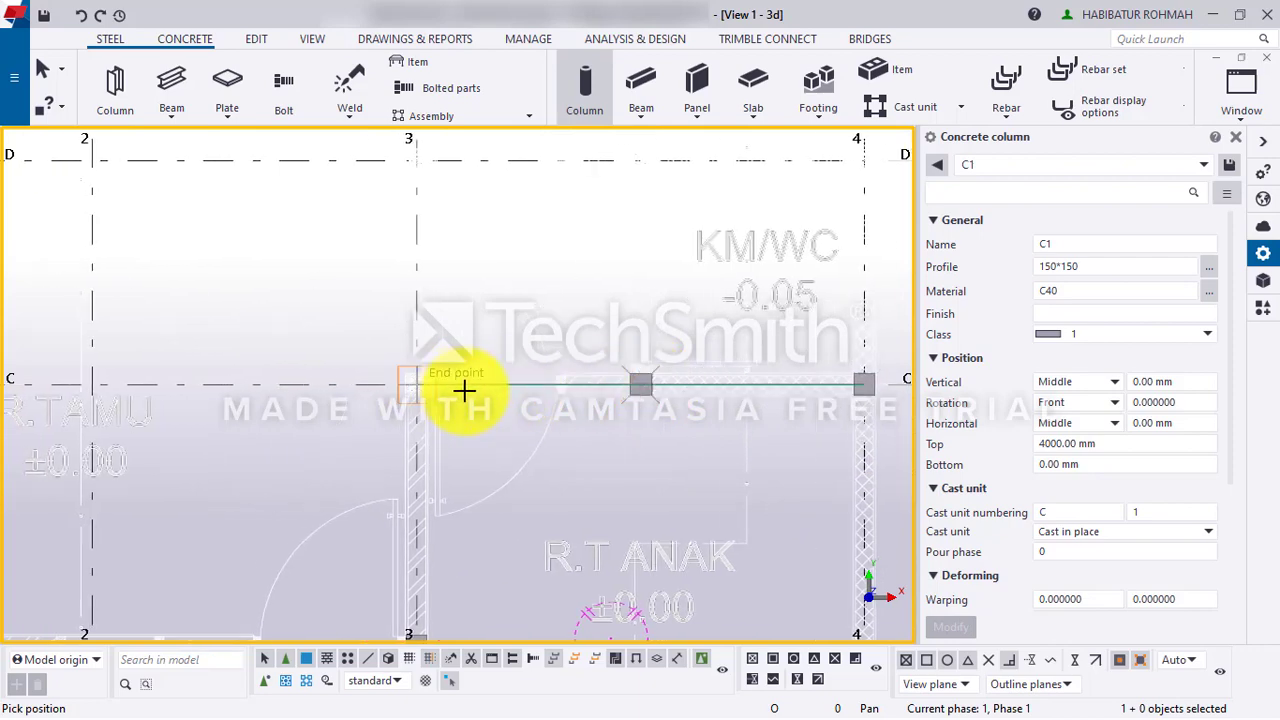
left_click(414, 384)
- Place C1 columns where grid line D crosses grid lines 1 and 3
scroll(414, 384, "down", 3)
middle_click_drag(457, 346, 535, 567)
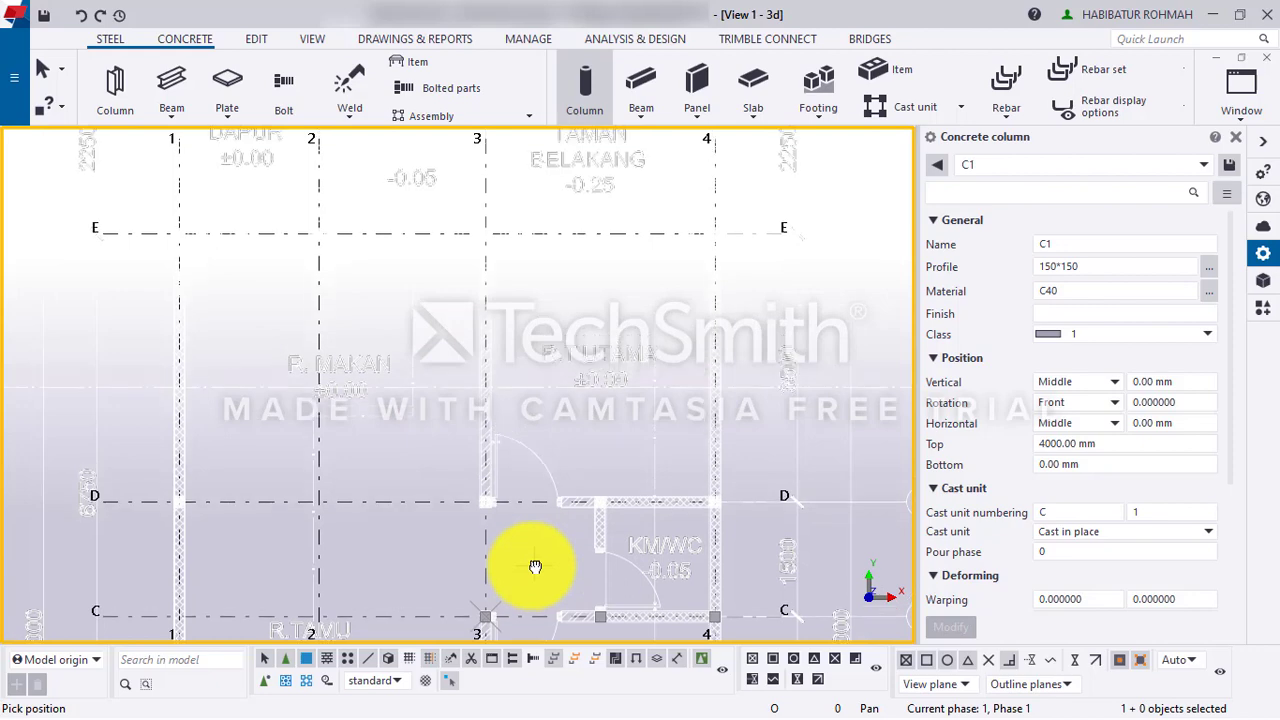
left_click(179, 501)
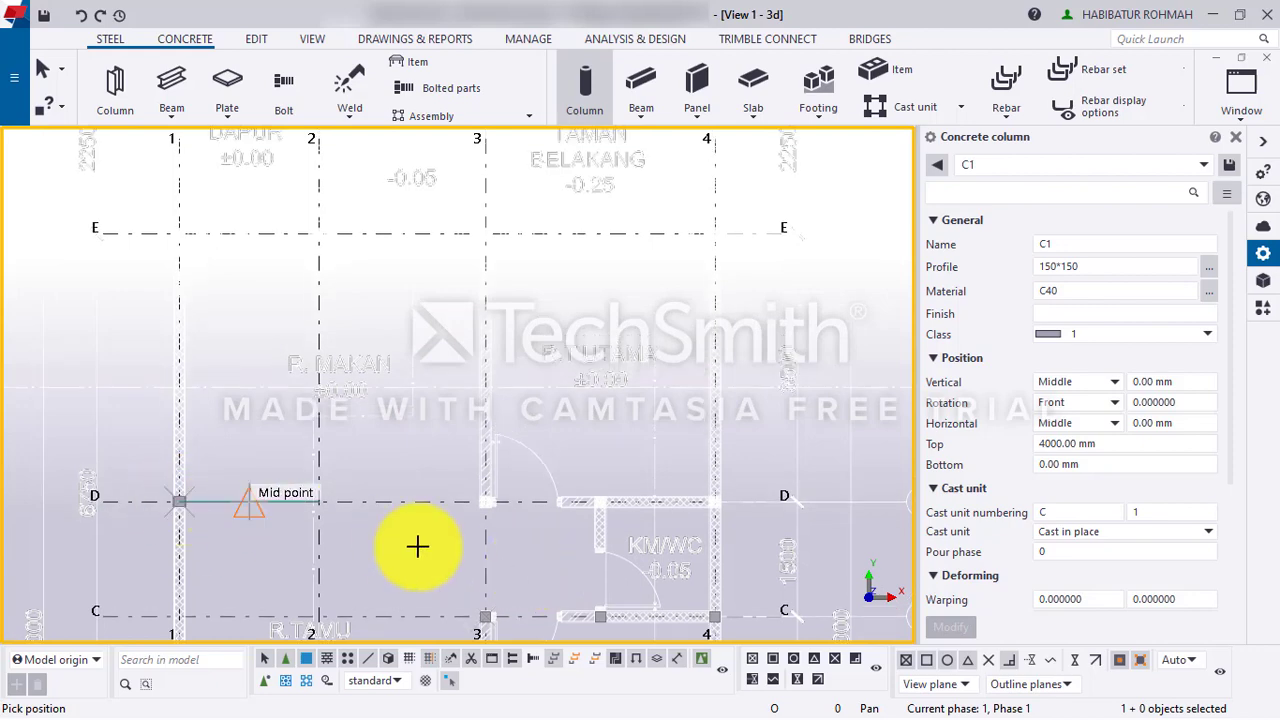
left_click(489, 510)
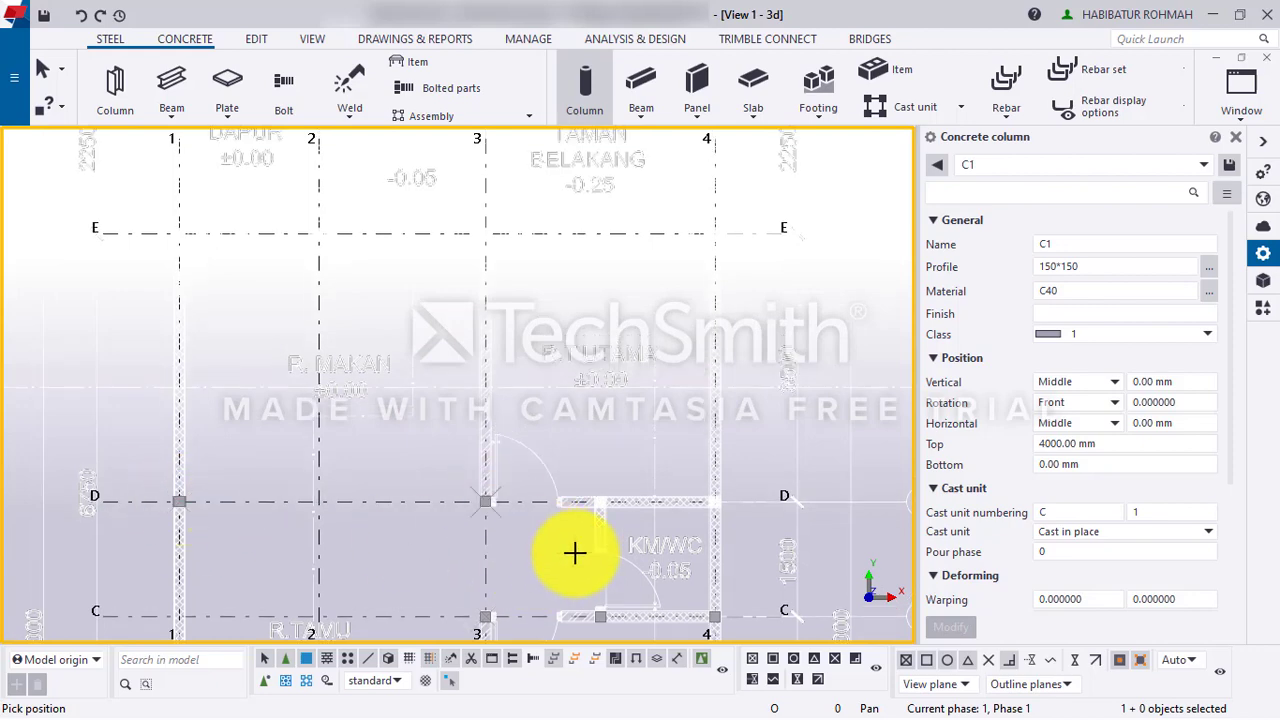
- Place C1 columns on grid line D at the KM/WC wall corner between grid lines 3 and 4, and at grid line 4
scroll(494, 523, "up", 5)
scroll(496, 523, "down", 4)
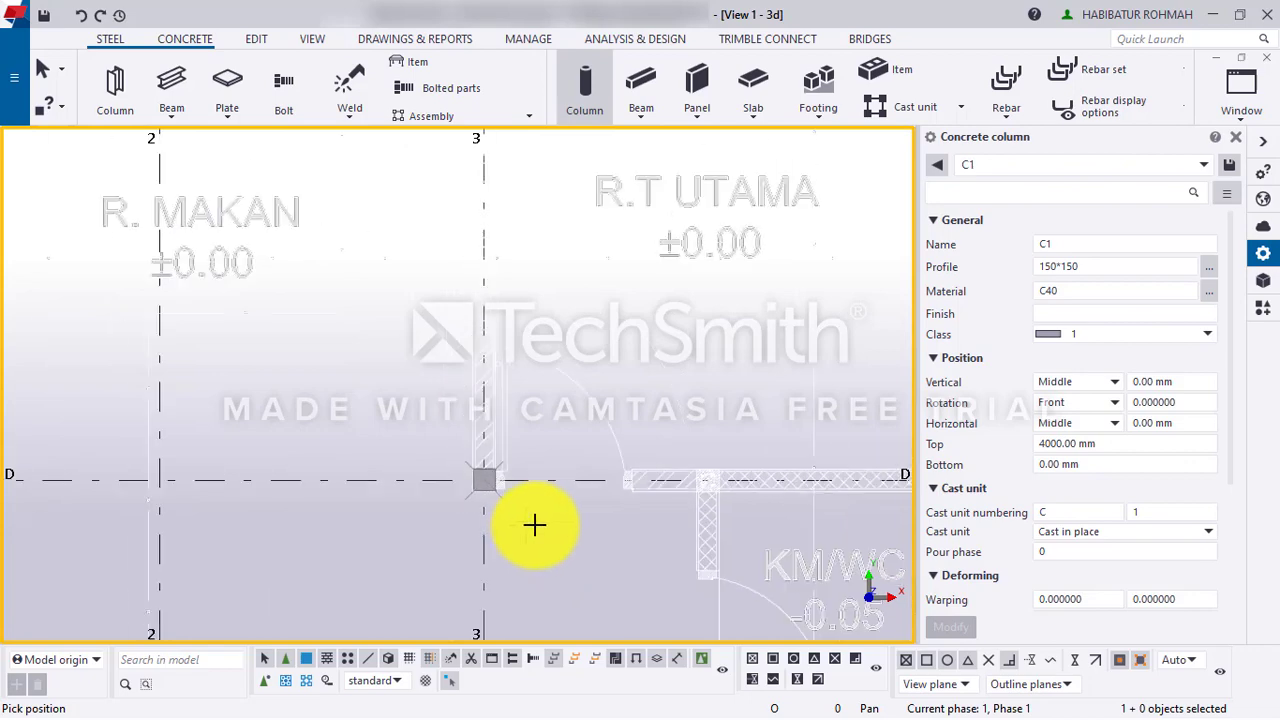
middle_click_drag(534, 523, 423, 509)
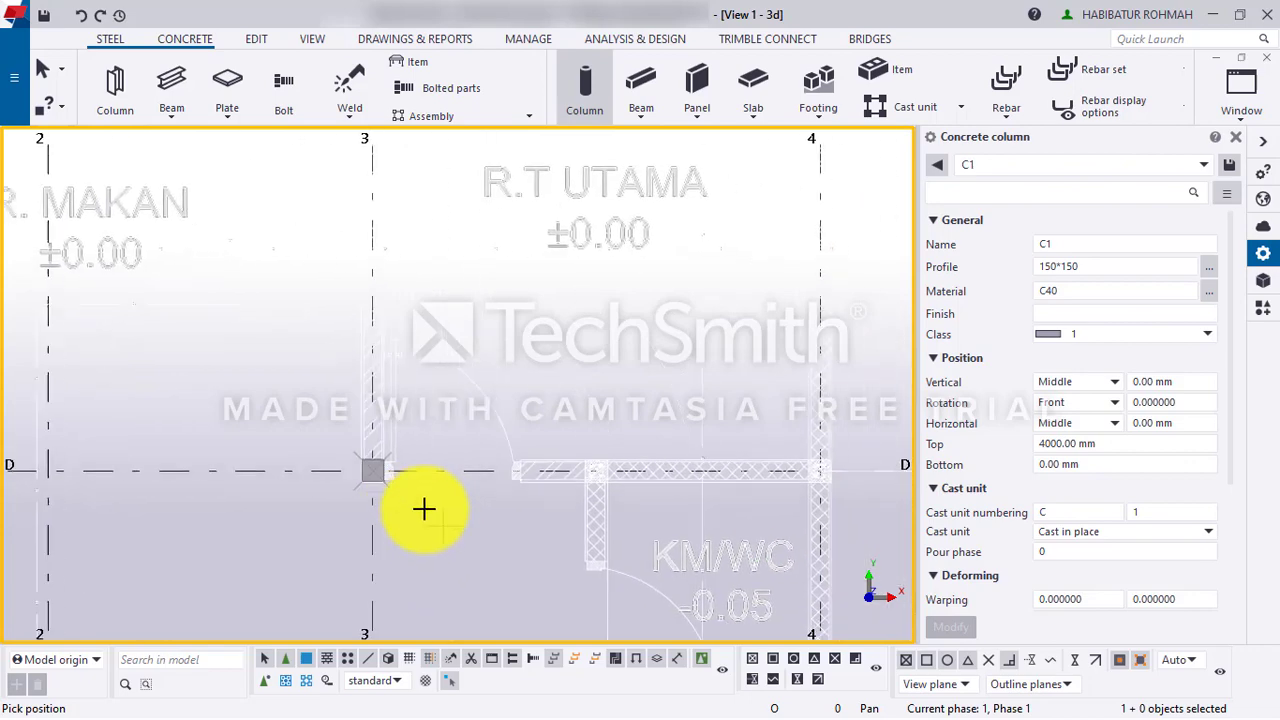
left_click(590, 467)
middle_click_drag(600, 571, 494, 471)
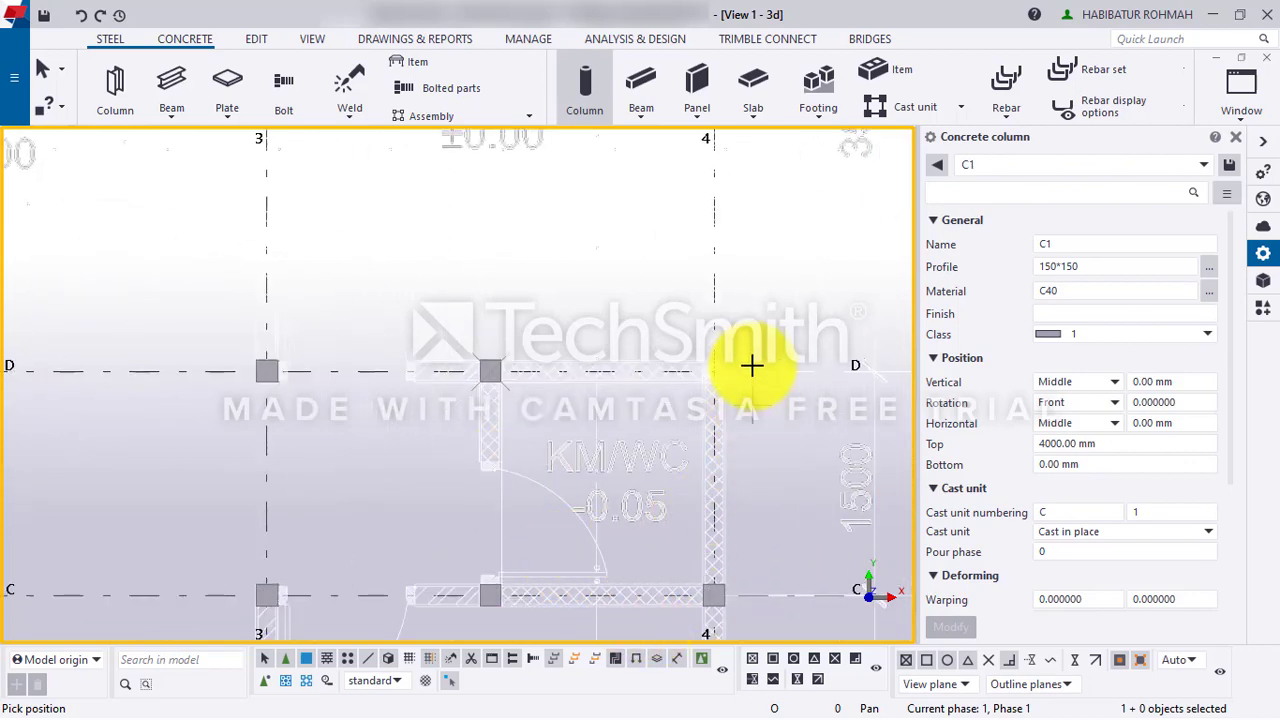
- Place C1 columns where grid line E crosses grid lines 4 and 3
scroll(715, 368, "down", 3)
middle_click_drag(686, 337, 657, 606)
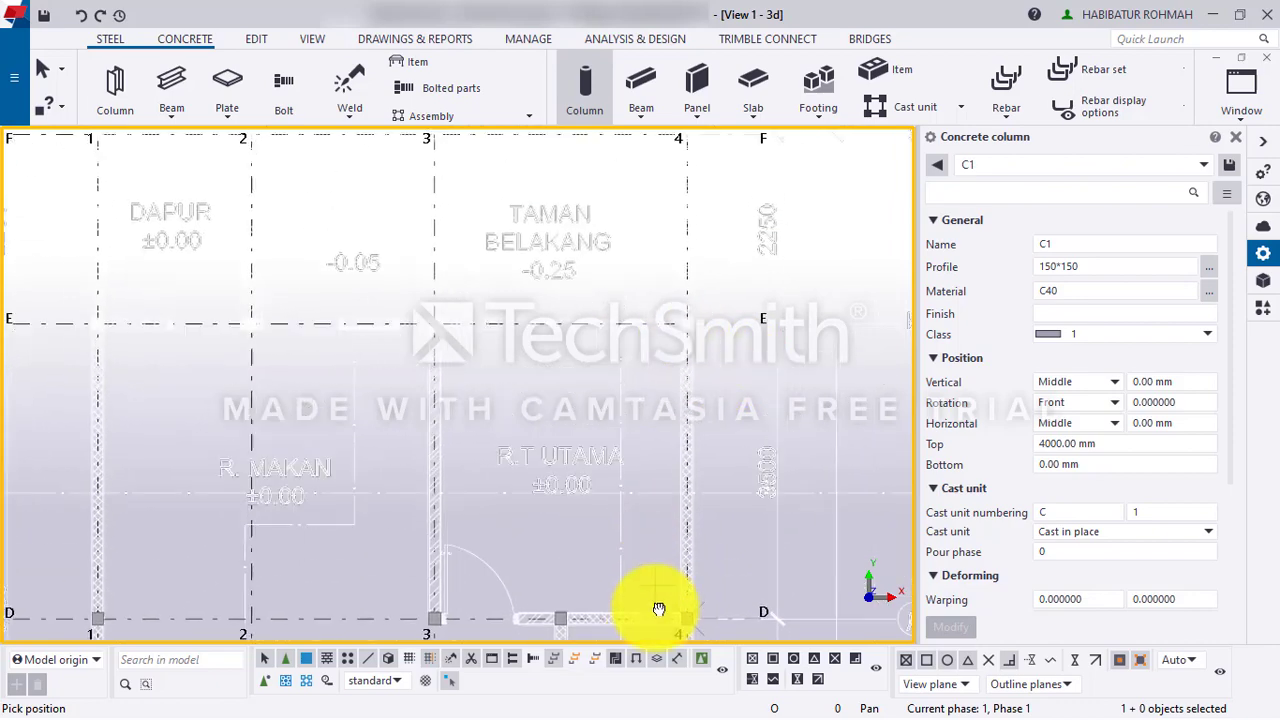
middle_click_drag(643, 449, 649, 533)
scroll(664, 470, "up", 2)
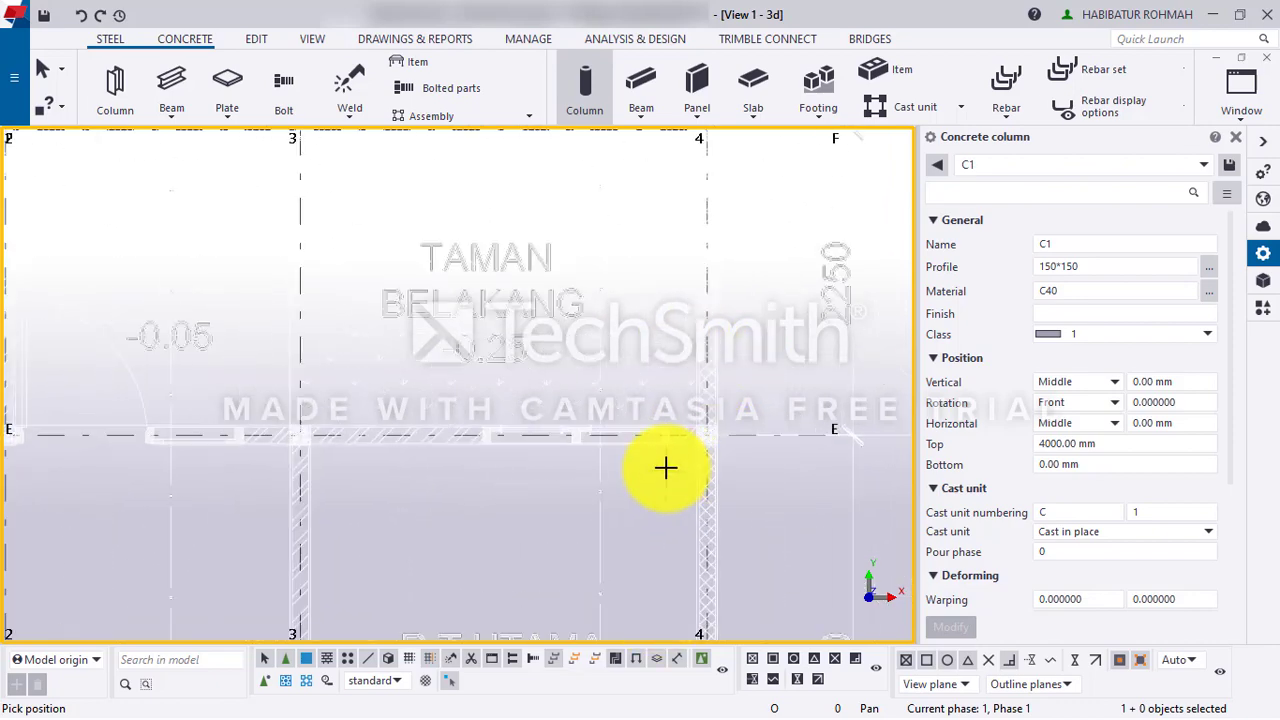
left_click(706, 433)
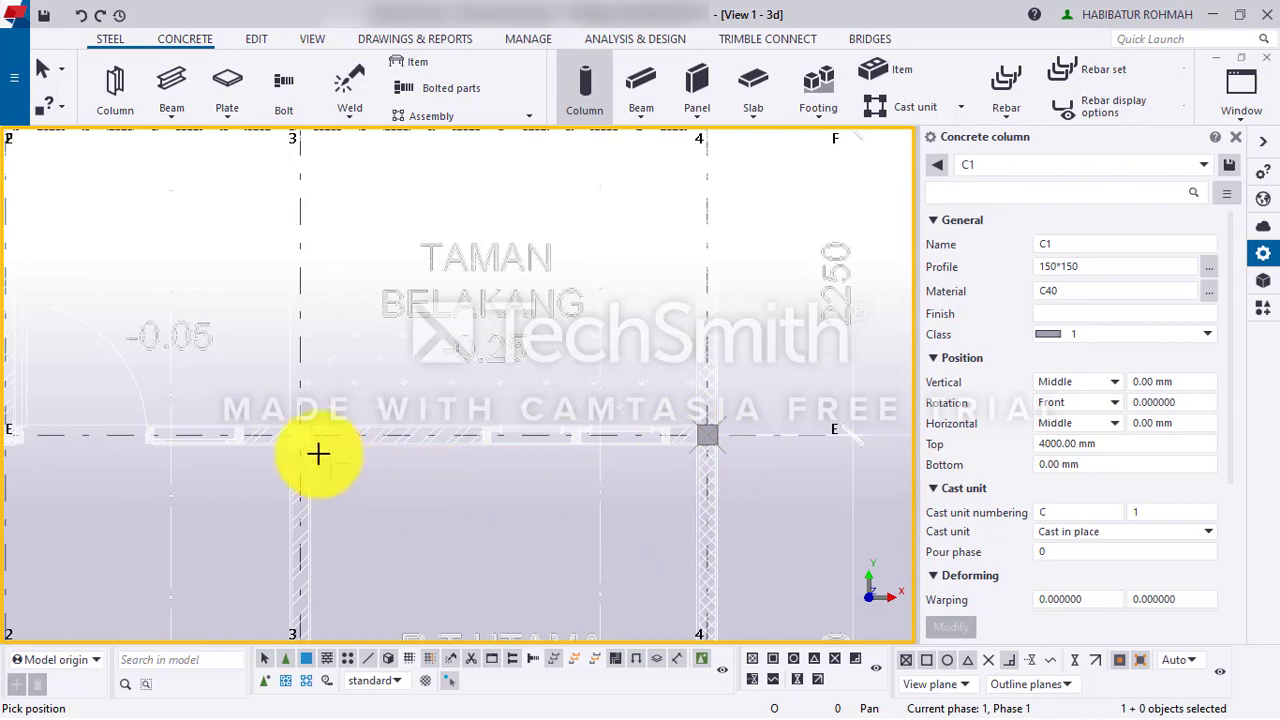
left_click(294, 433)
- Place C1 columns where grid line E crosses grid lines 2 and 1
middle_click_drag(323, 477, 460, 483)
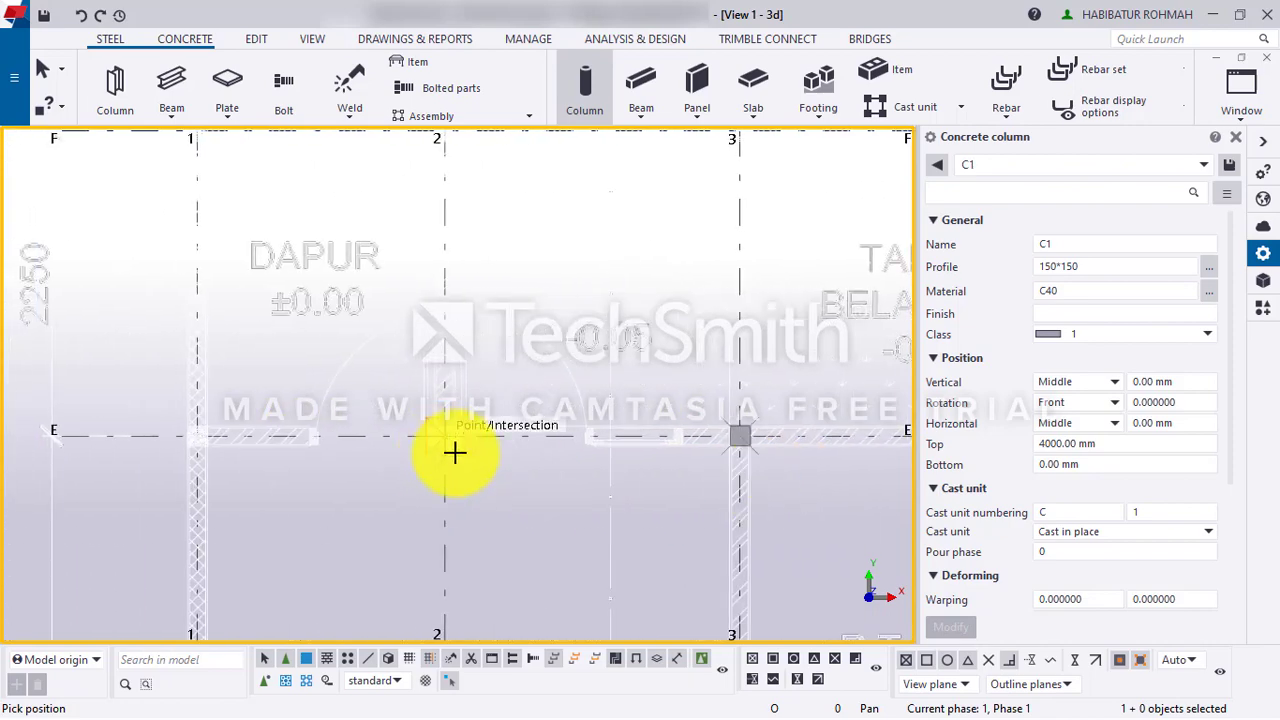
scroll(432, 427, "up", 3)
left_click(451, 440)
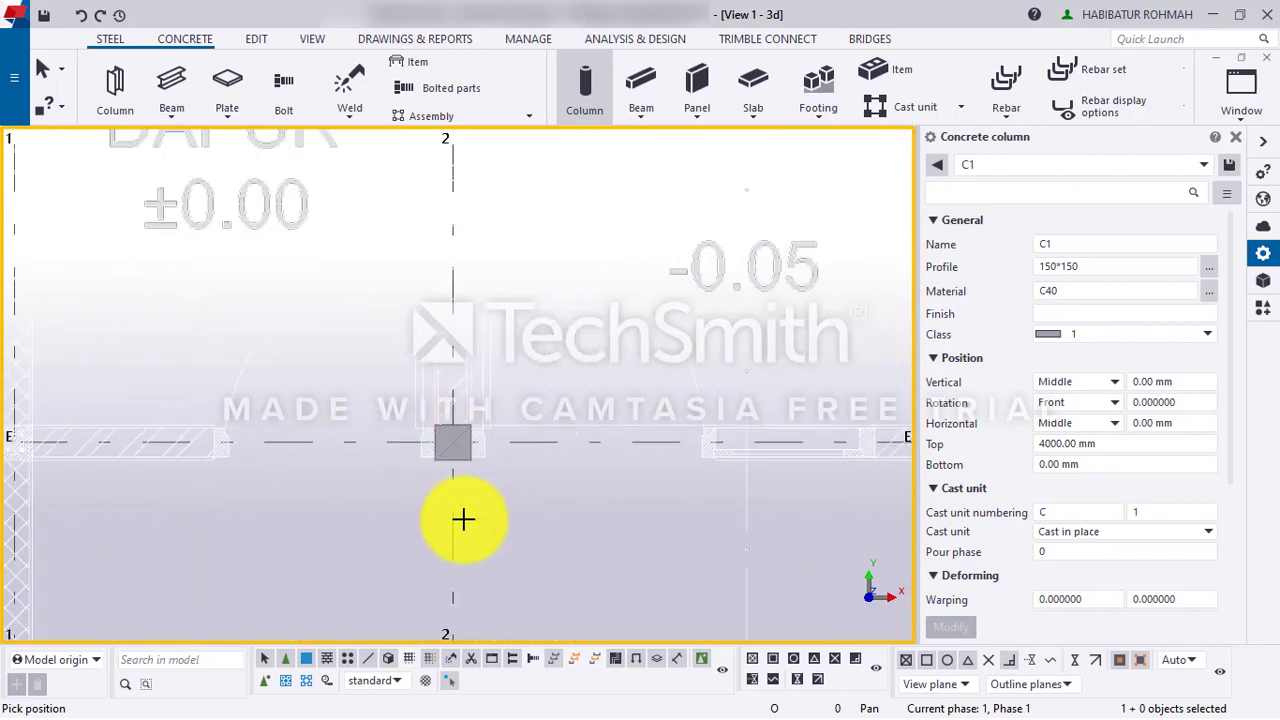
scroll(463, 520, "down", 3)
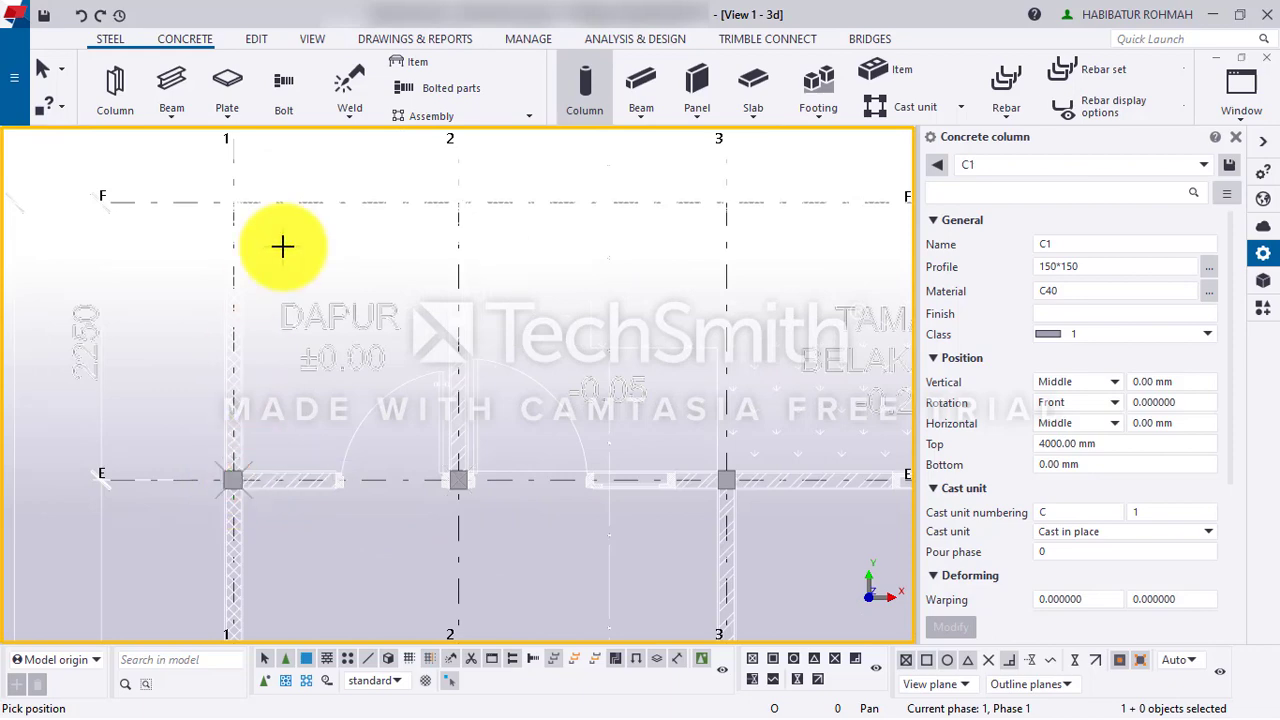
- Place C1 columns where grid line F crosses grid lines 1, 2 and 4, and end the column placement
middle_click_drag(283, 249, 289, 523)
left_click(236, 480)
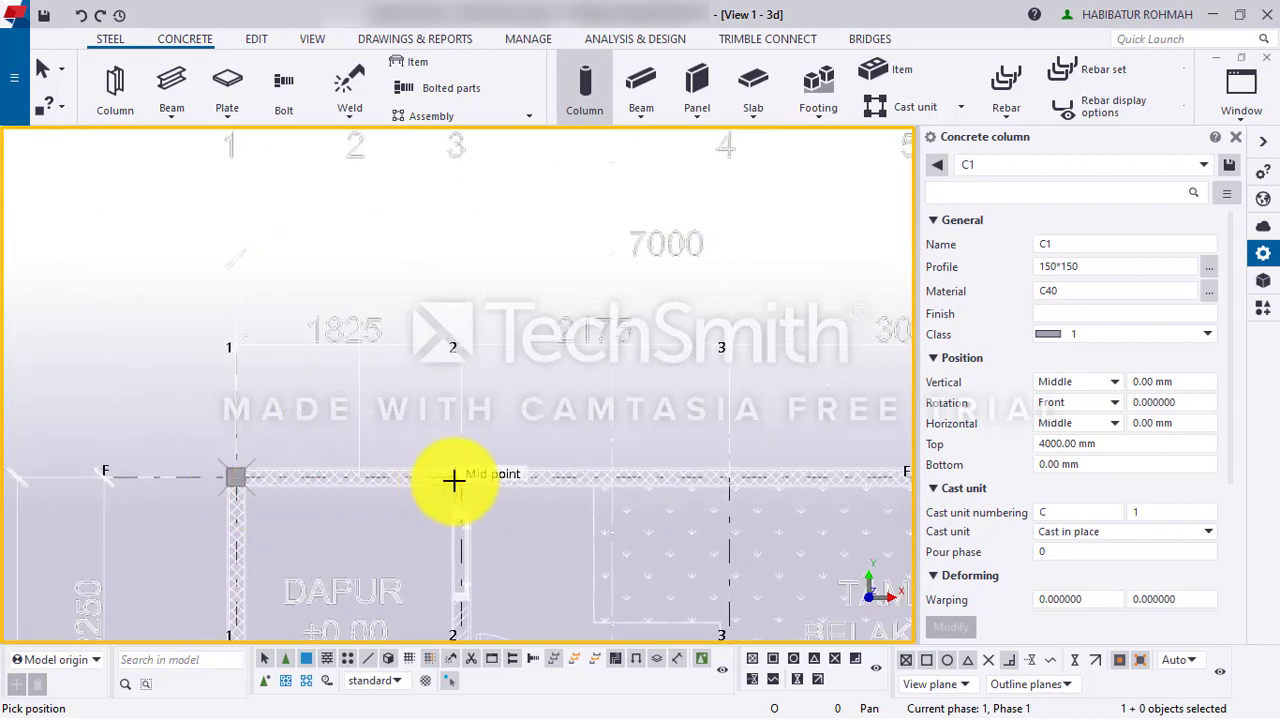
middle_click_drag(543, 514, 240, 449)
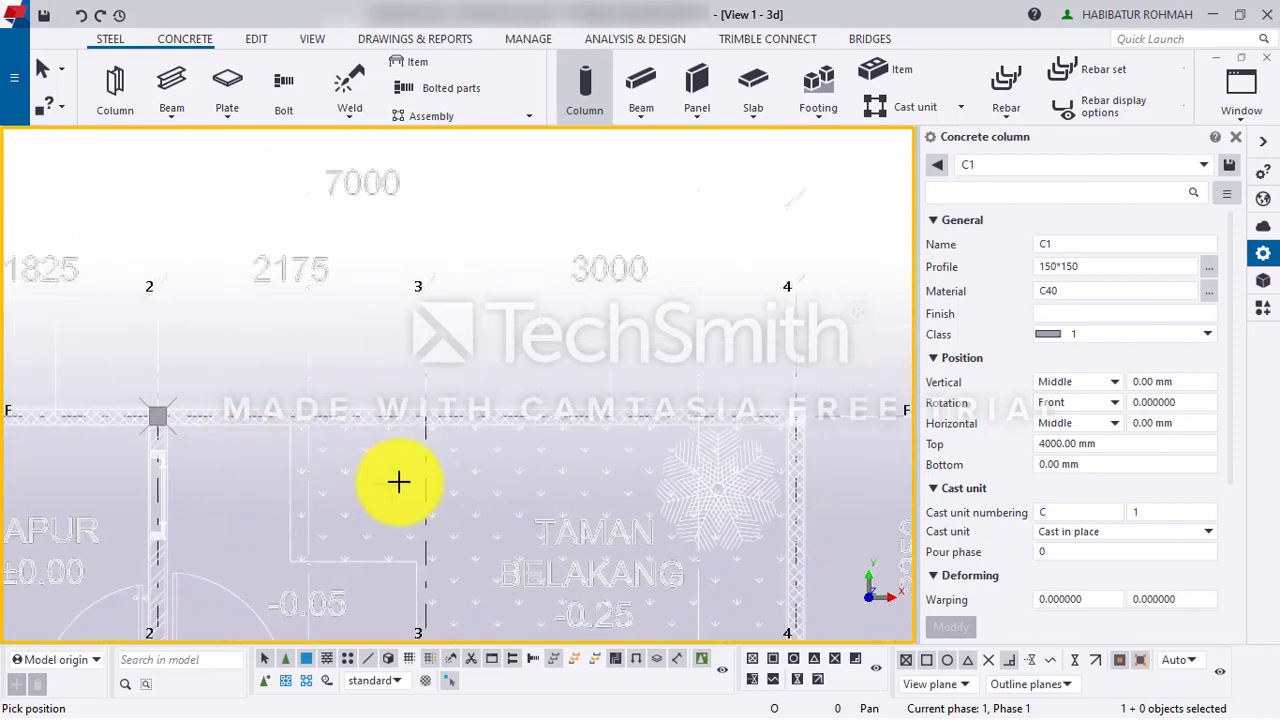
middle_click_drag(337, 463, 187, 454)
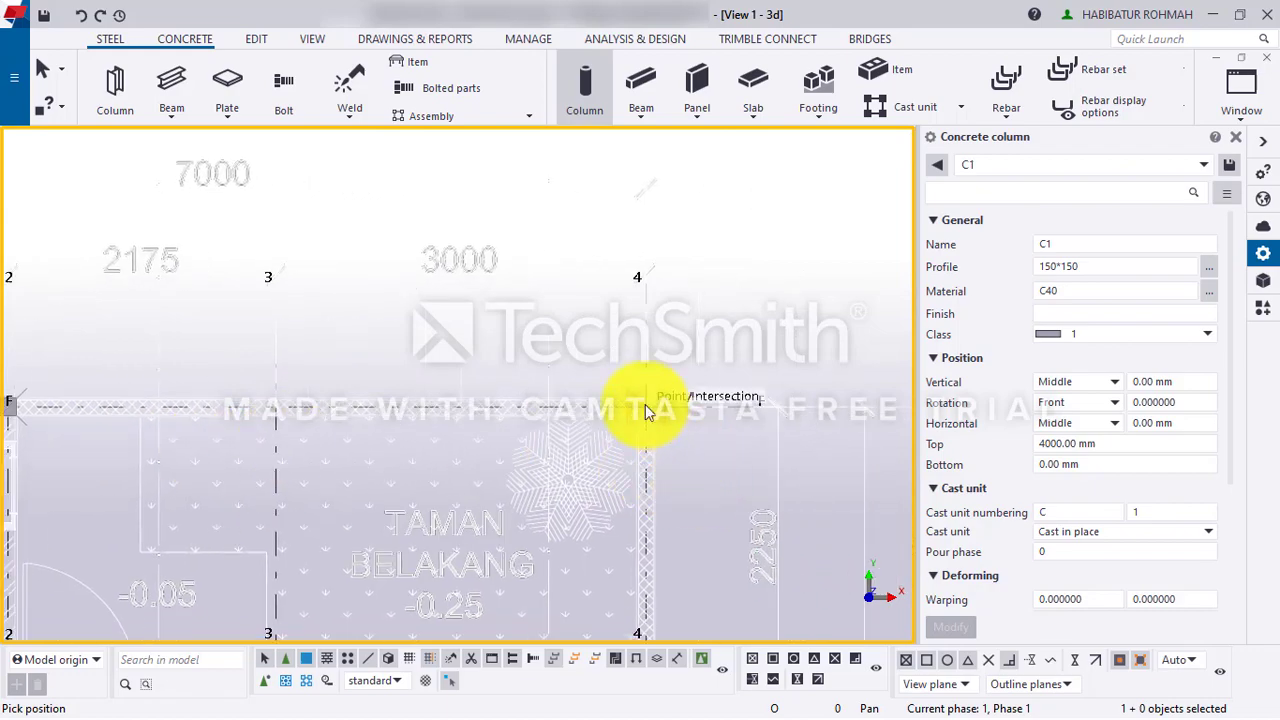
scroll(666, 451, "down", 4)
scroll(583, 406, "up", 6)
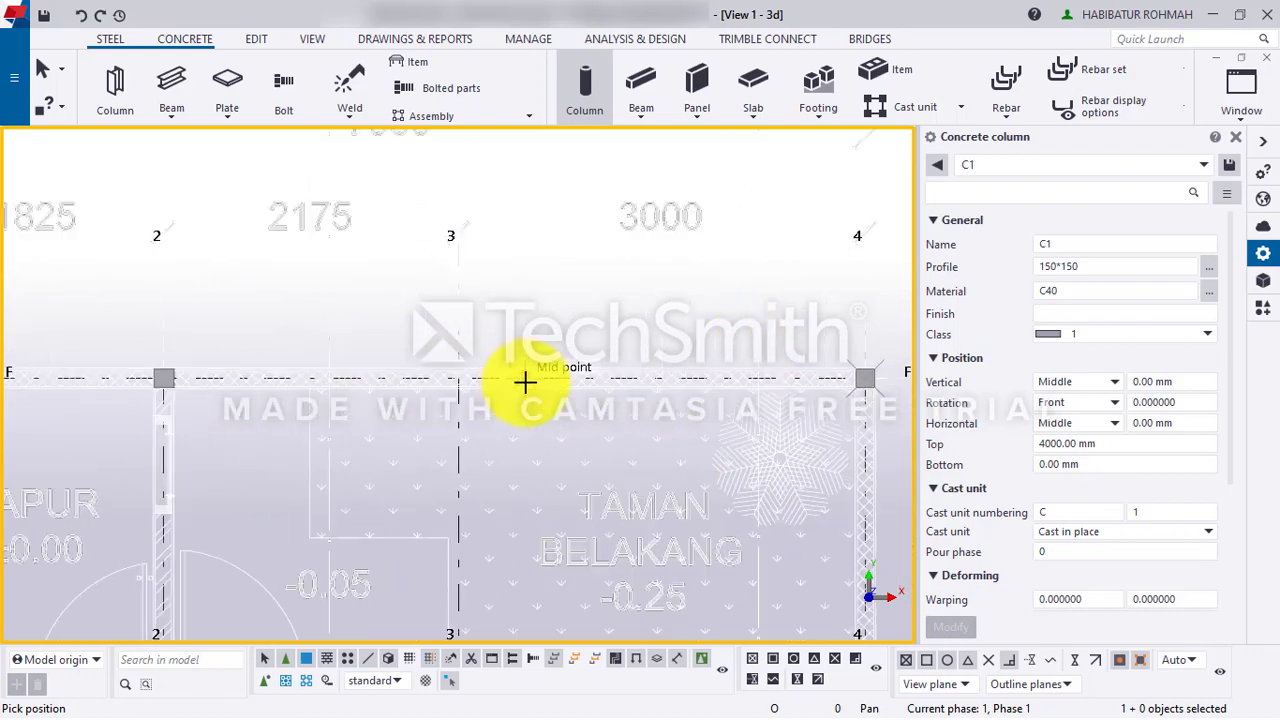
scroll(540, 396, "down", 4)
middle_click_drag(571, 409, 523, 237)
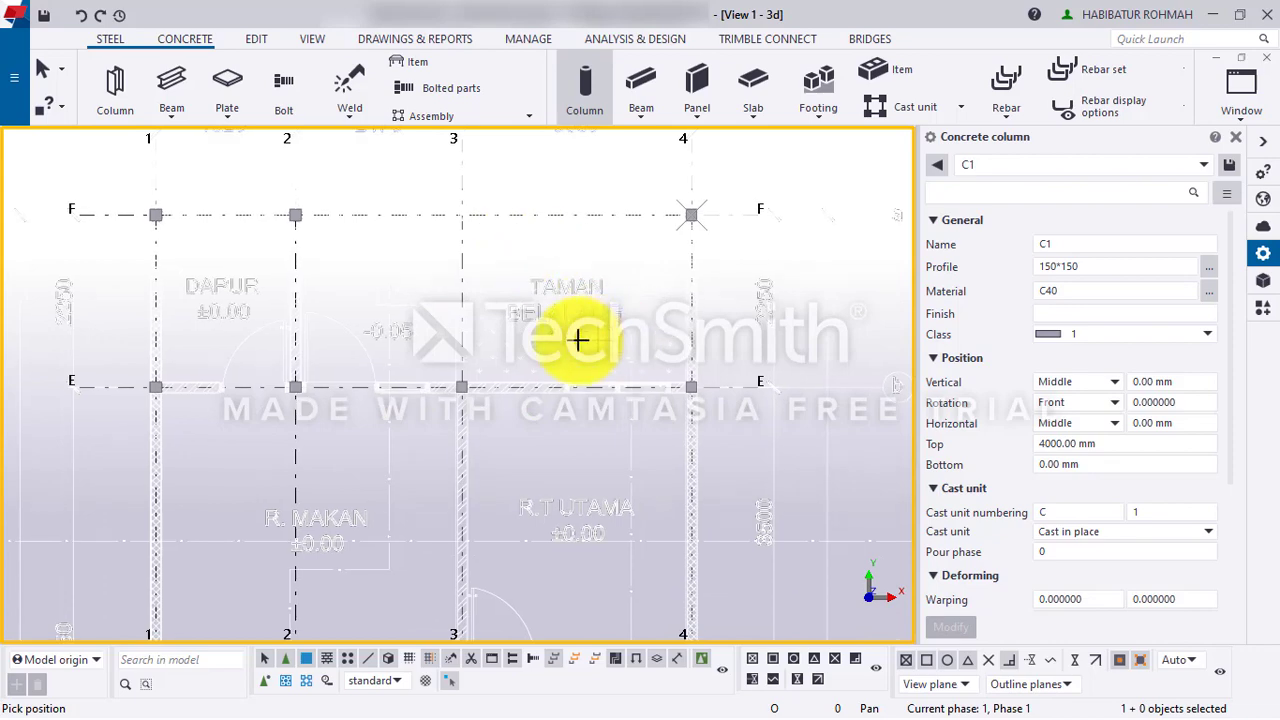
scroll(580, 337, "down", 1)
right_click(762, 269)
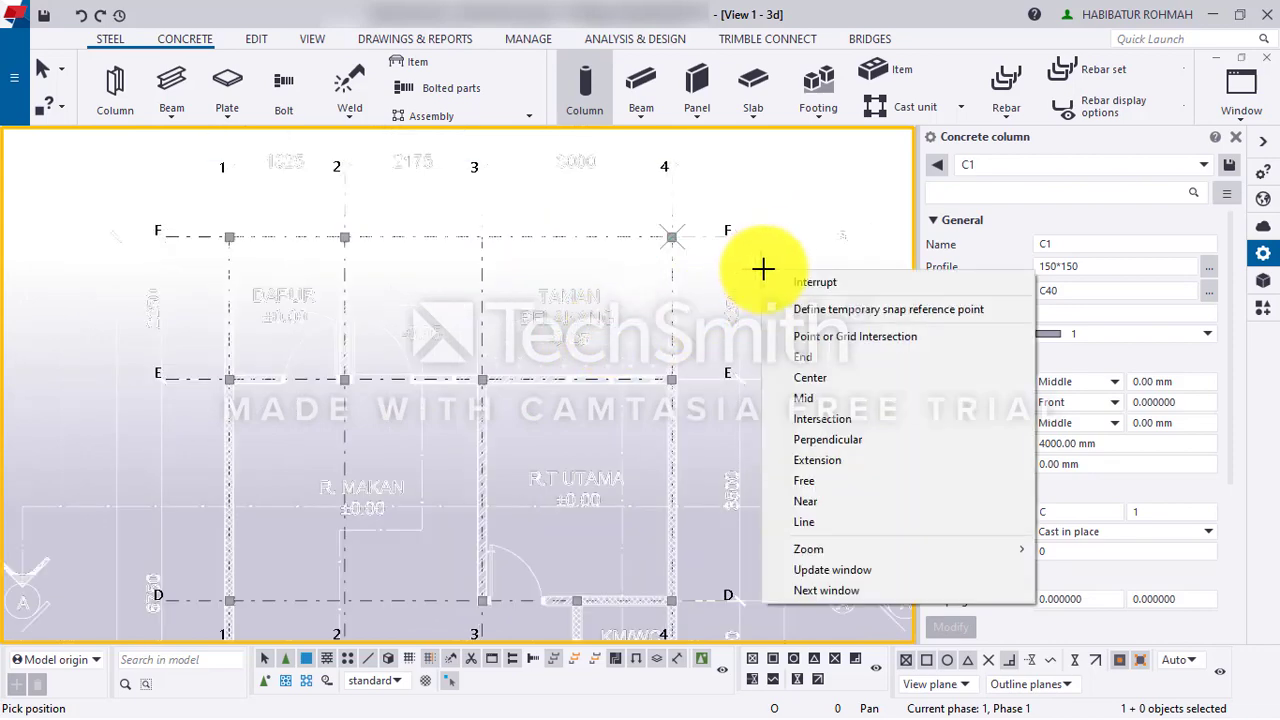
left_click(803, 282)
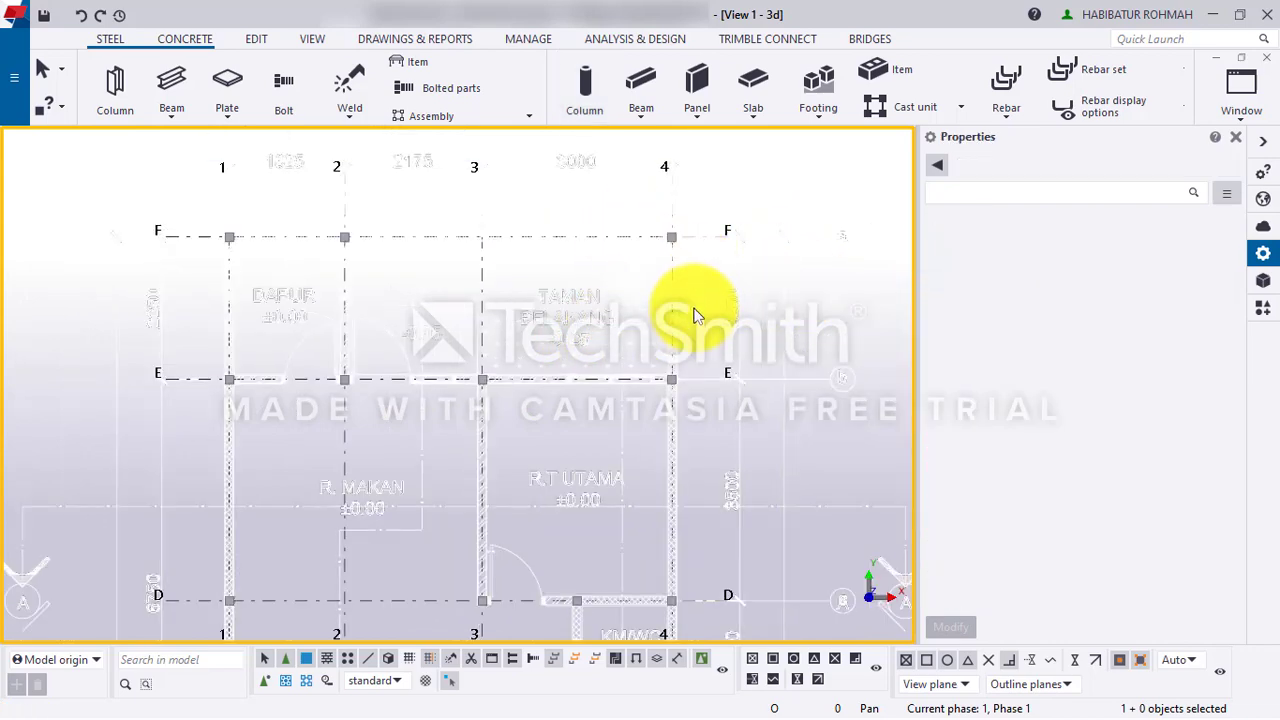
- Review the plan from grid line F down to grid line A, checking the placed columns against the wall corners
middle_click_drag(568, 416, 472, 325)
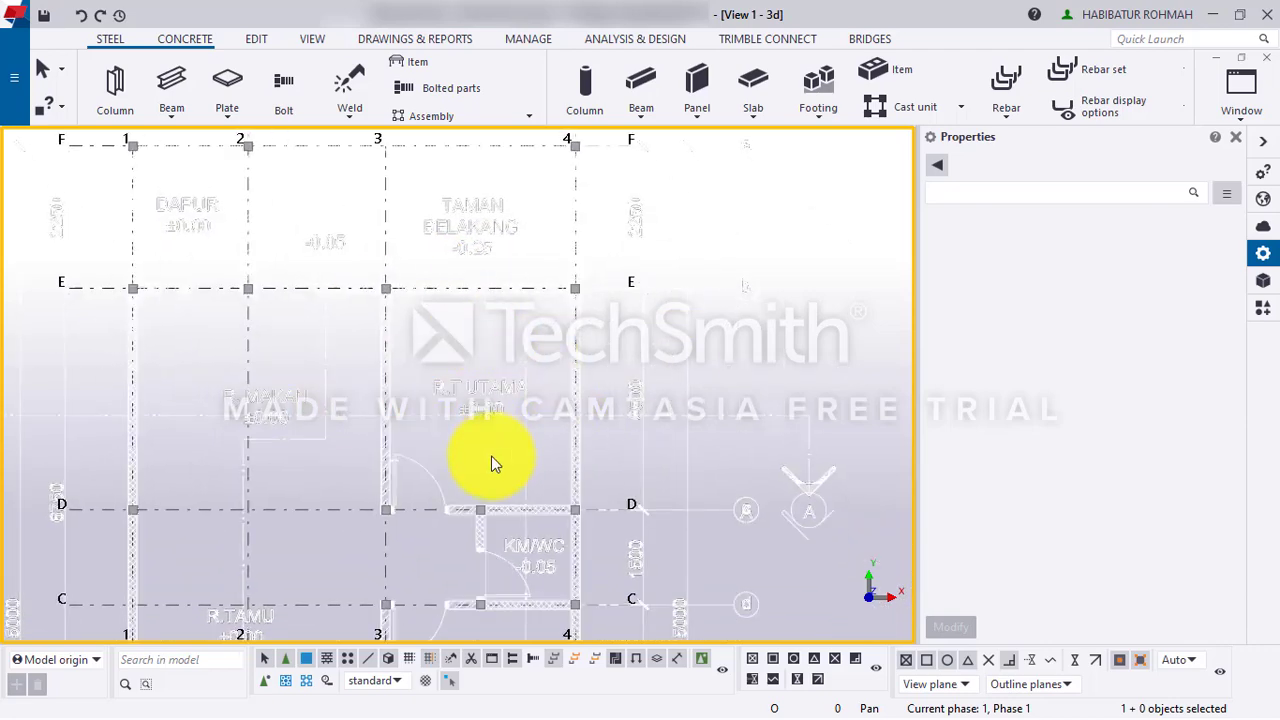
scroll(680, 463, "down", 5)
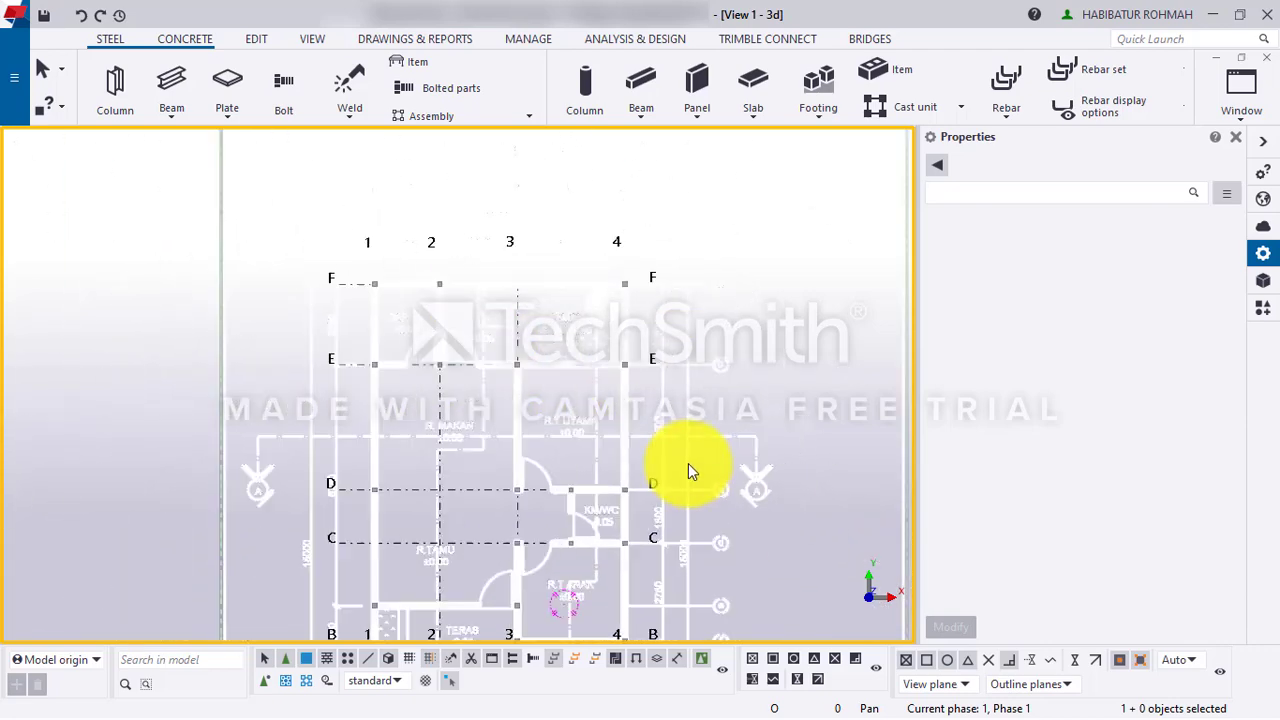
scroll(551, 386, "up", 3)
scroll(394, 450, "up", 5)
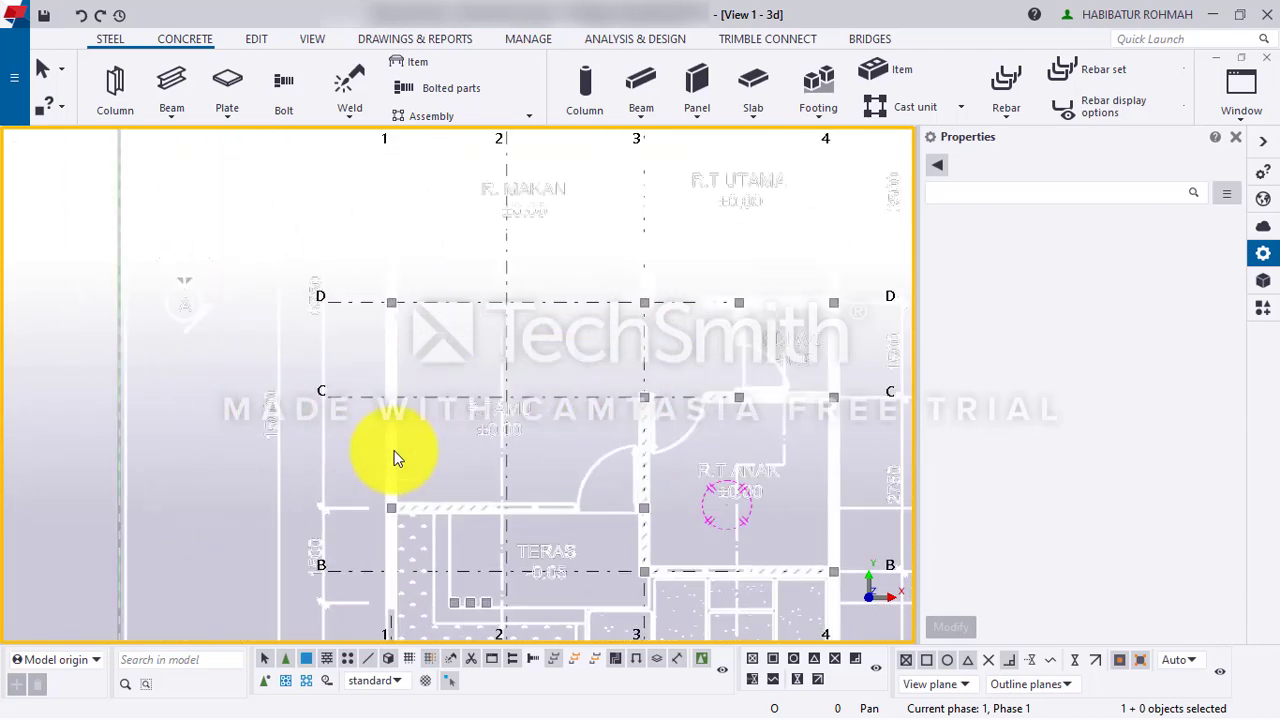
scroll(404, 449, "down", 2)
scroll(410, 330, "up", 2)
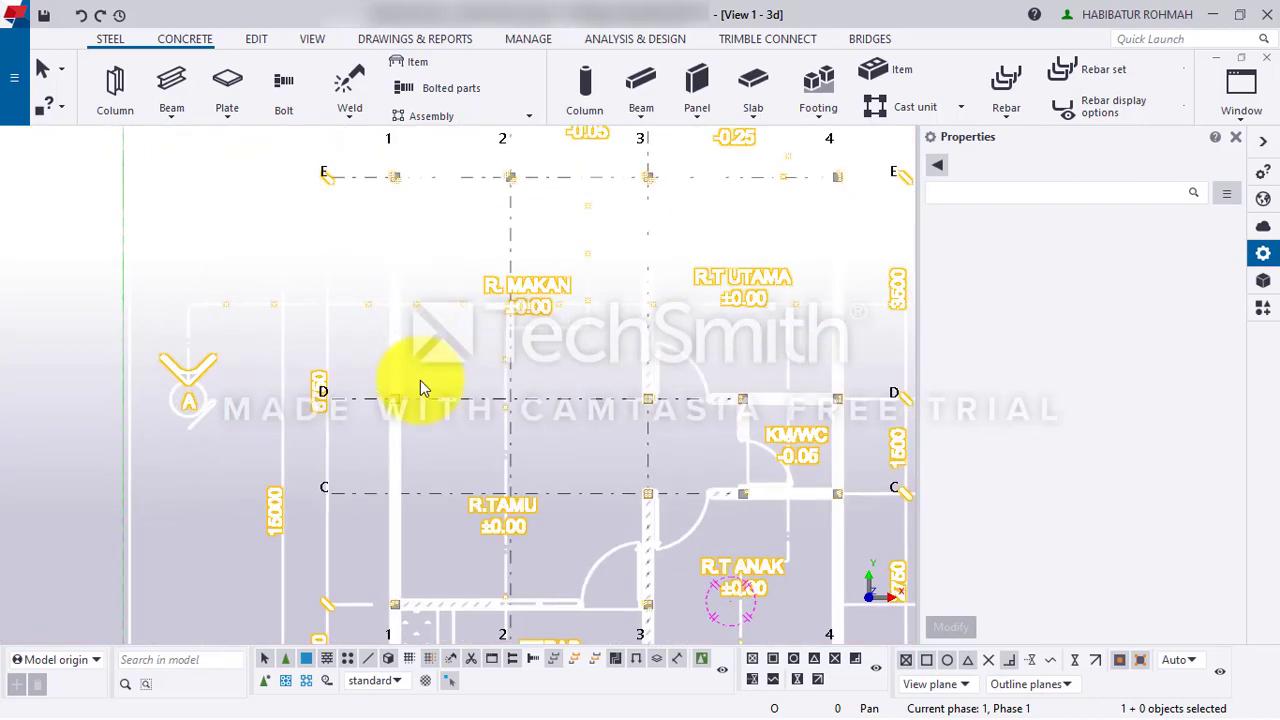
middle_click_drag(408, 431, 383, 551)
middle_click_drag(385, 384, 337, 600)
scroll(366, 446, "up", 2)
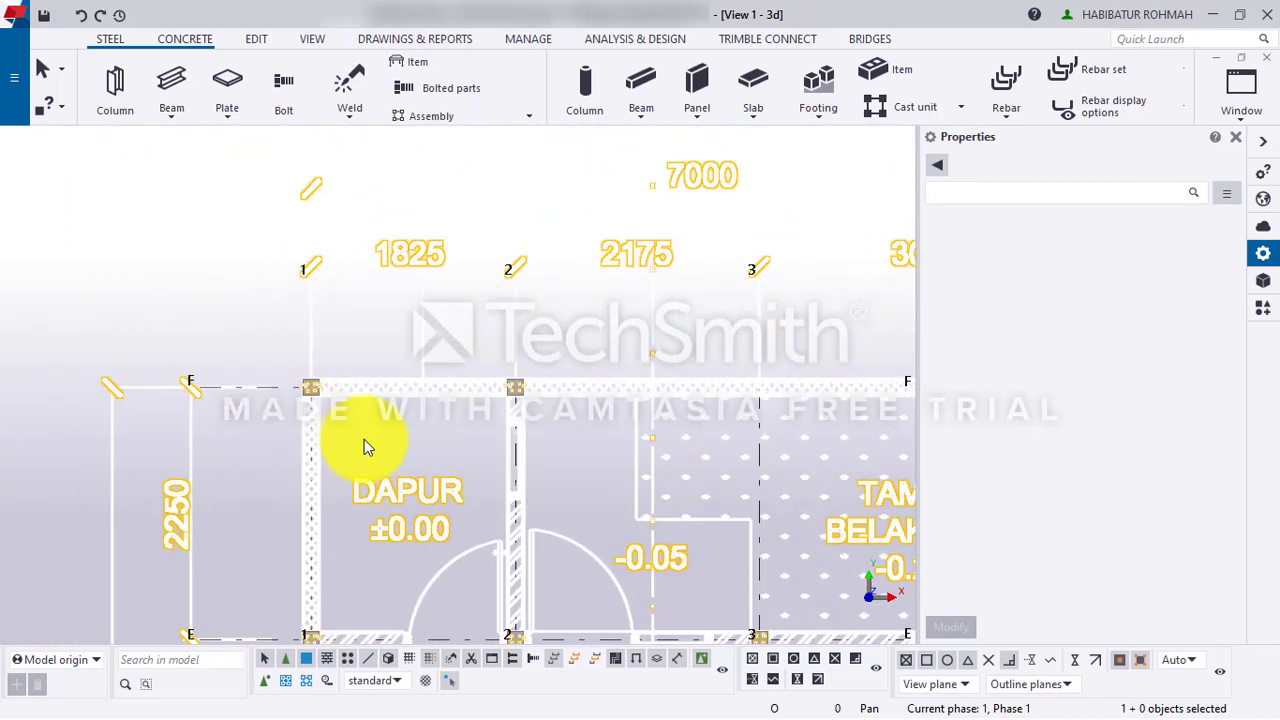
scroll(387, 442, "down", 2)
middle_click_drag(505, 485, 275, 383)
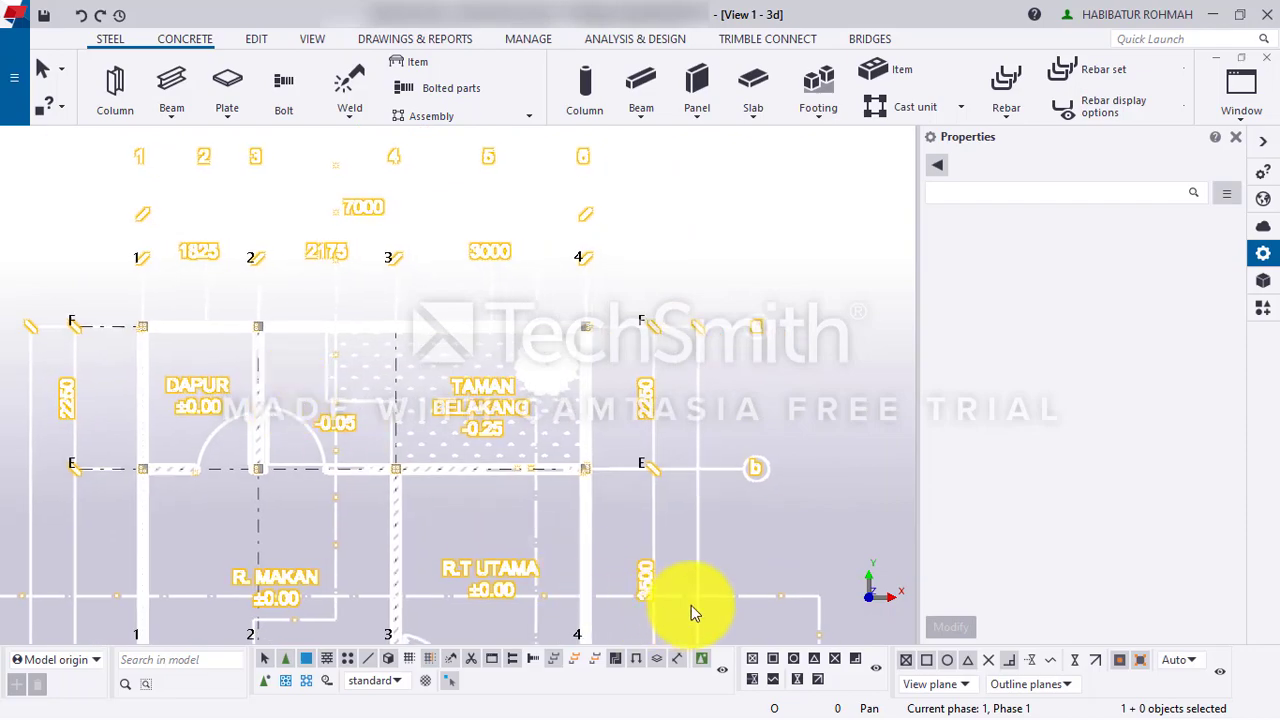
scroll(422, 375, "up", 2)
scroll(486, 414, "down", 3)
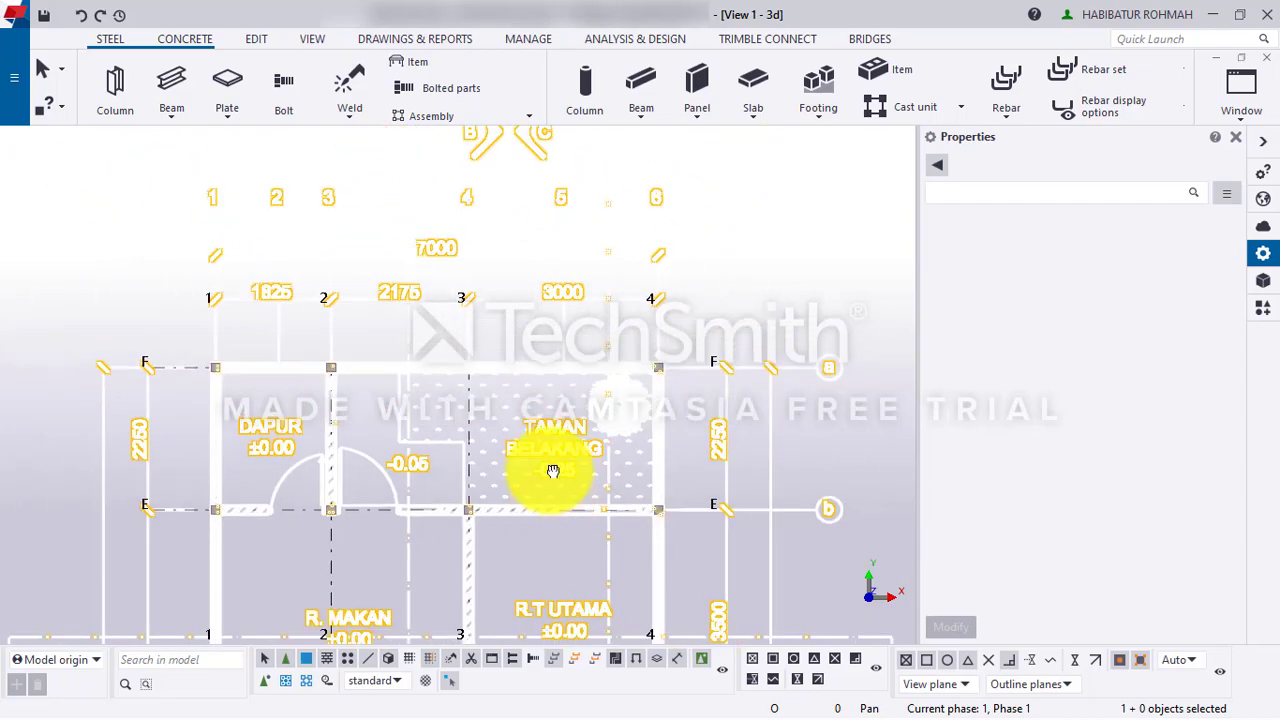
middle_click_drag(543, 471, 480, 348)
scroll(623, 449, "up", 2)
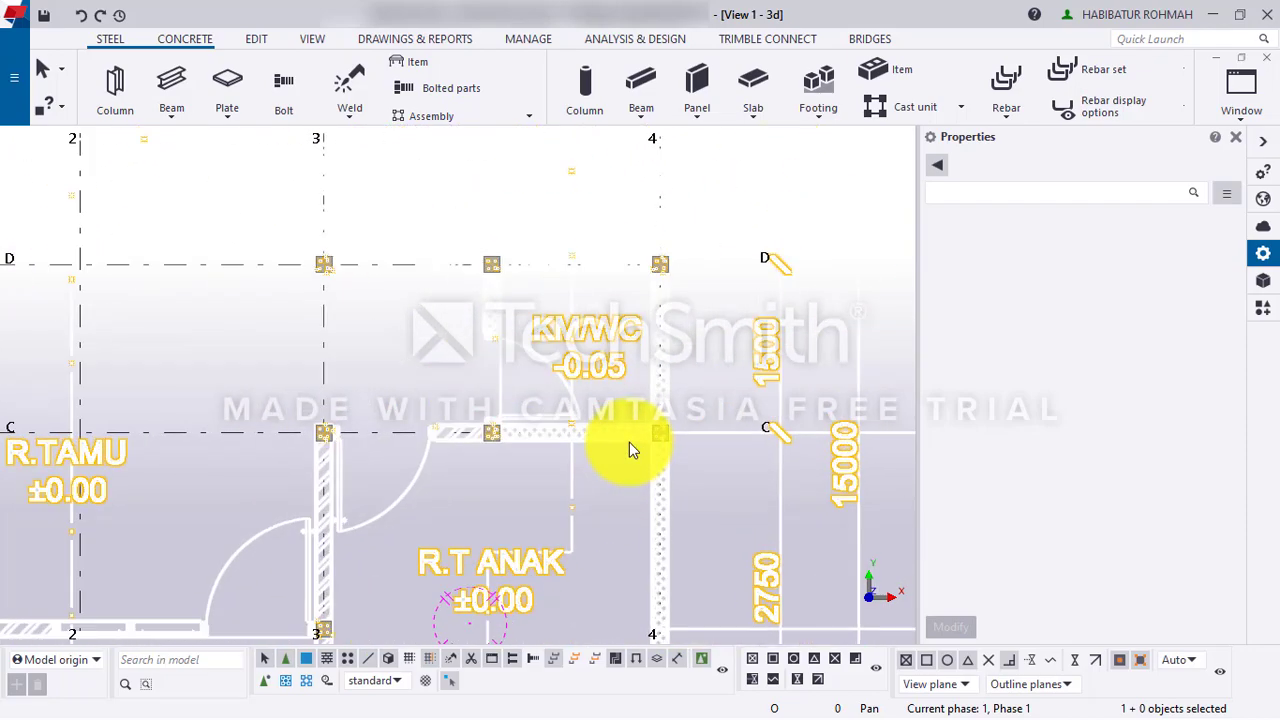
scroll(578, 431, "down", 2)
middle_click_drag(578, 431, 586, 192)
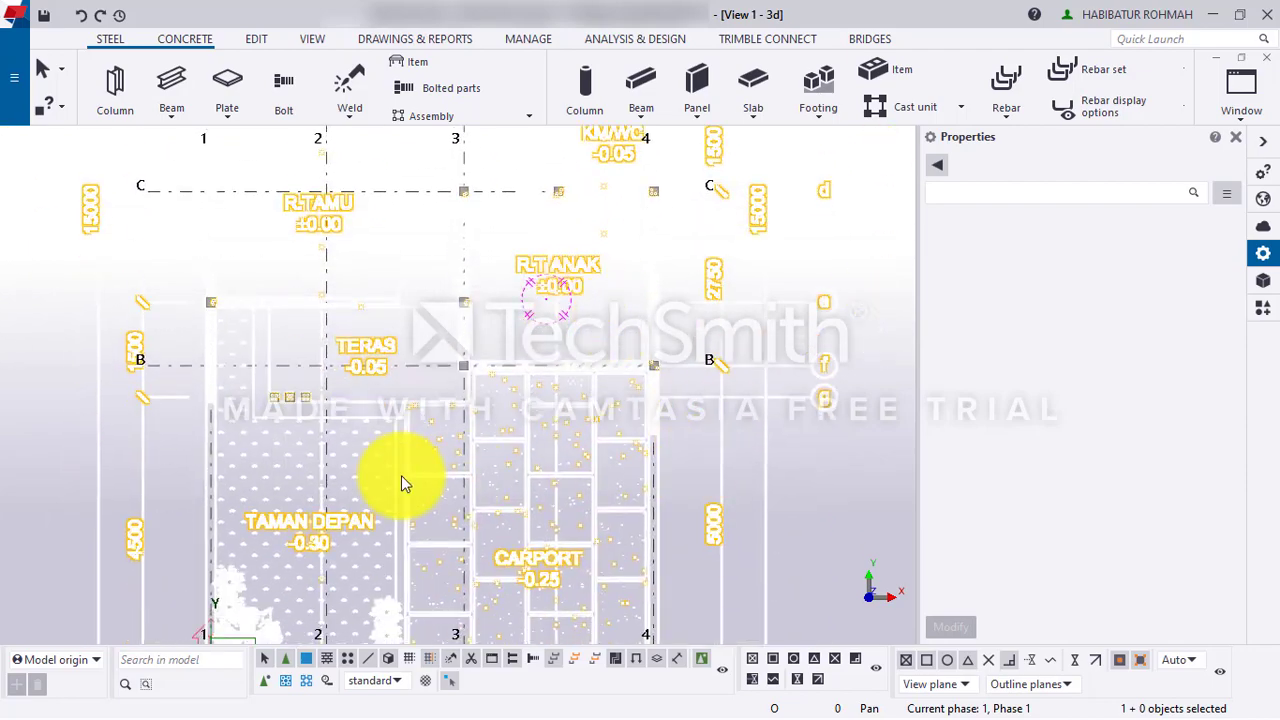
middle_click_drag(401, 475, 517, 267)
scroll(553, 484, "up", 4)
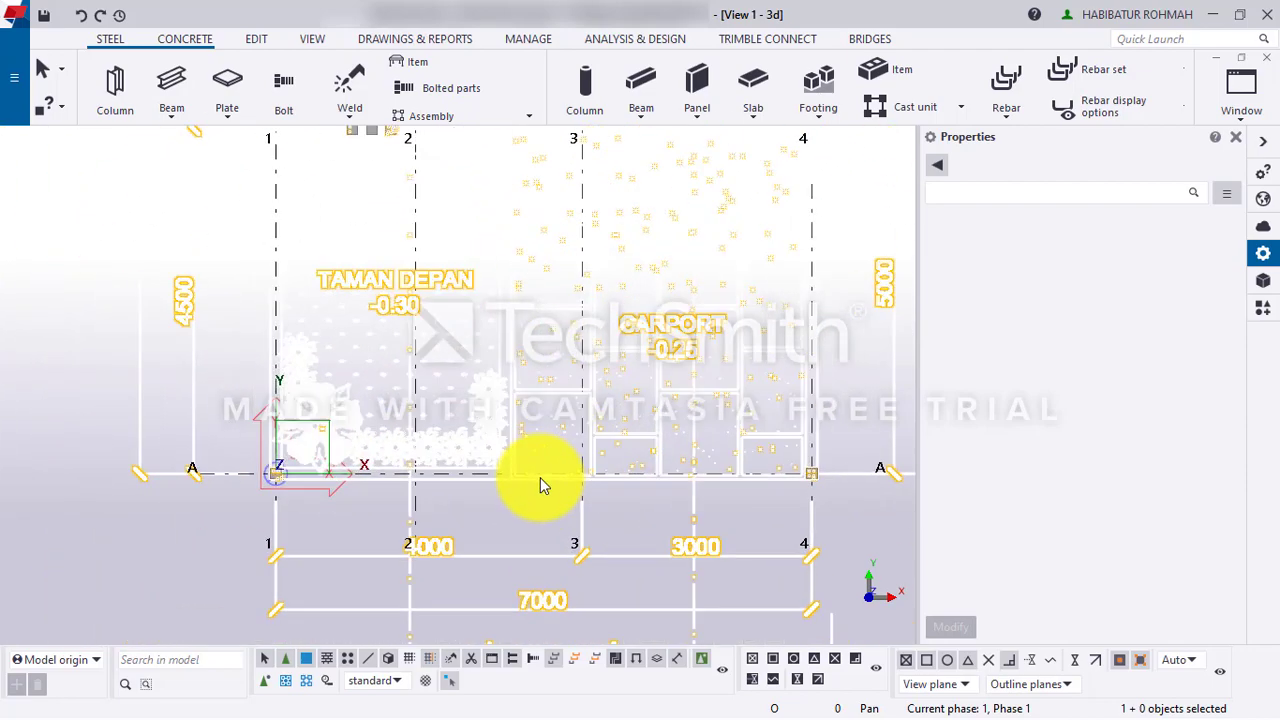
scroll(481, 476, "down", 2)
scroll(481, 475, "down", 1)
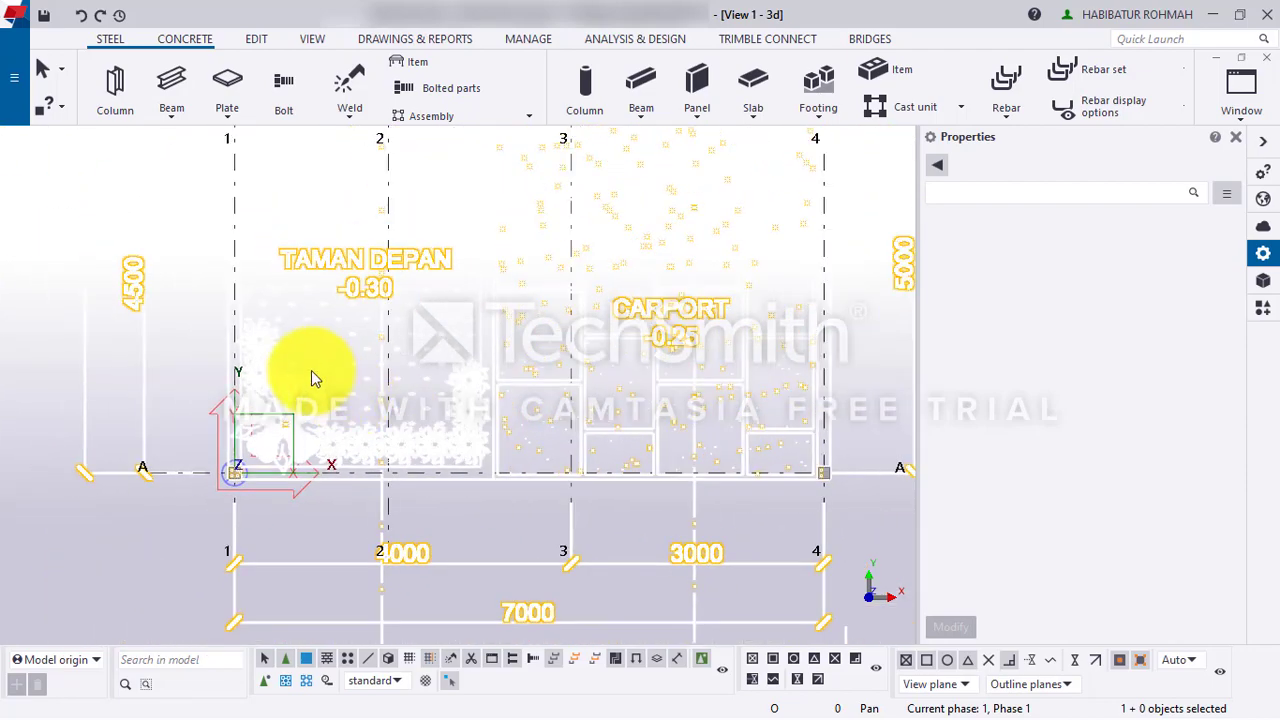
middle_click_drag(357, 323, 249, 627)
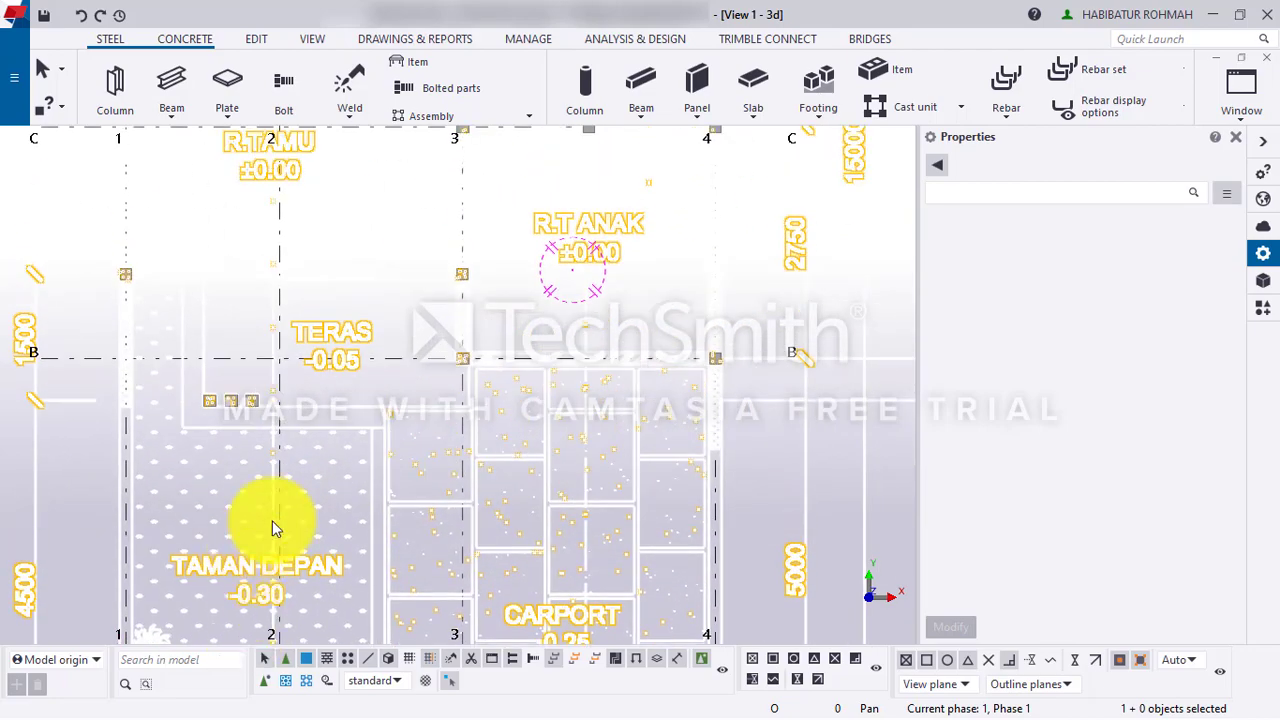
middle_click_drag(274, 526, 366, 575)
scroll(634, 457, "down", 4)
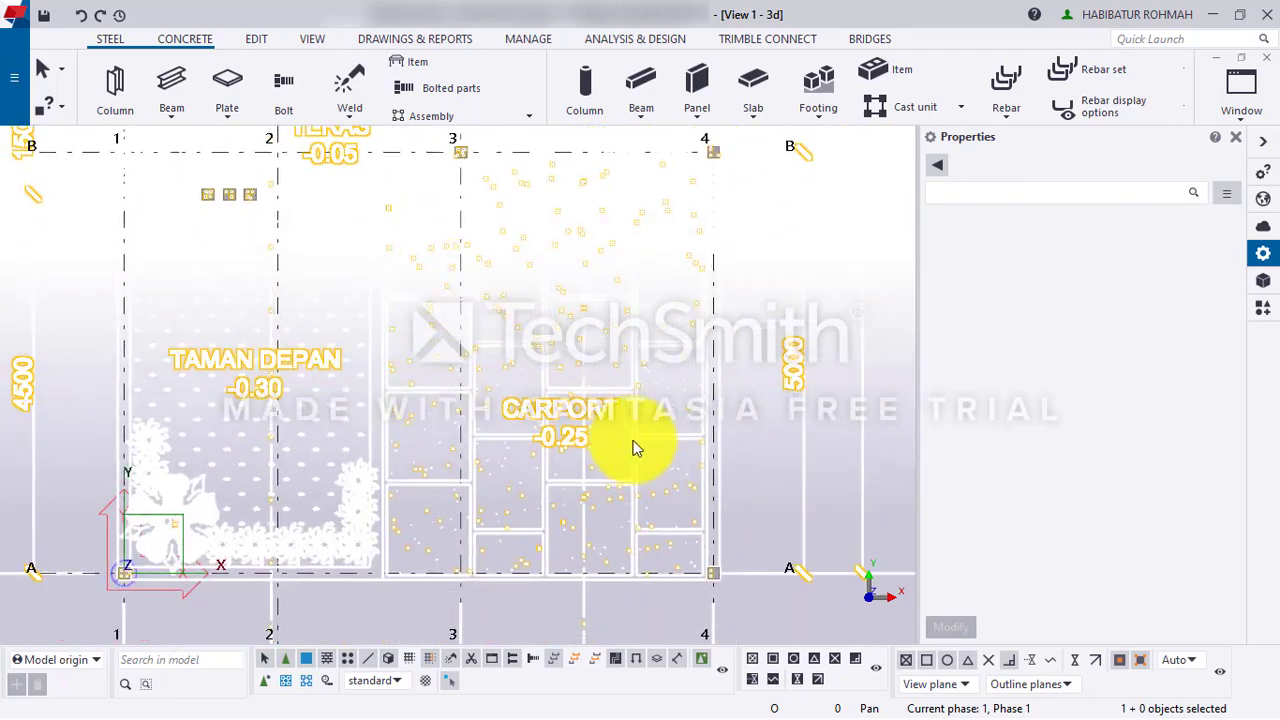
- Examine the placed columns in a tilted 3D view, checking their heights and base levels over the reference plan
left_click(760, 578)
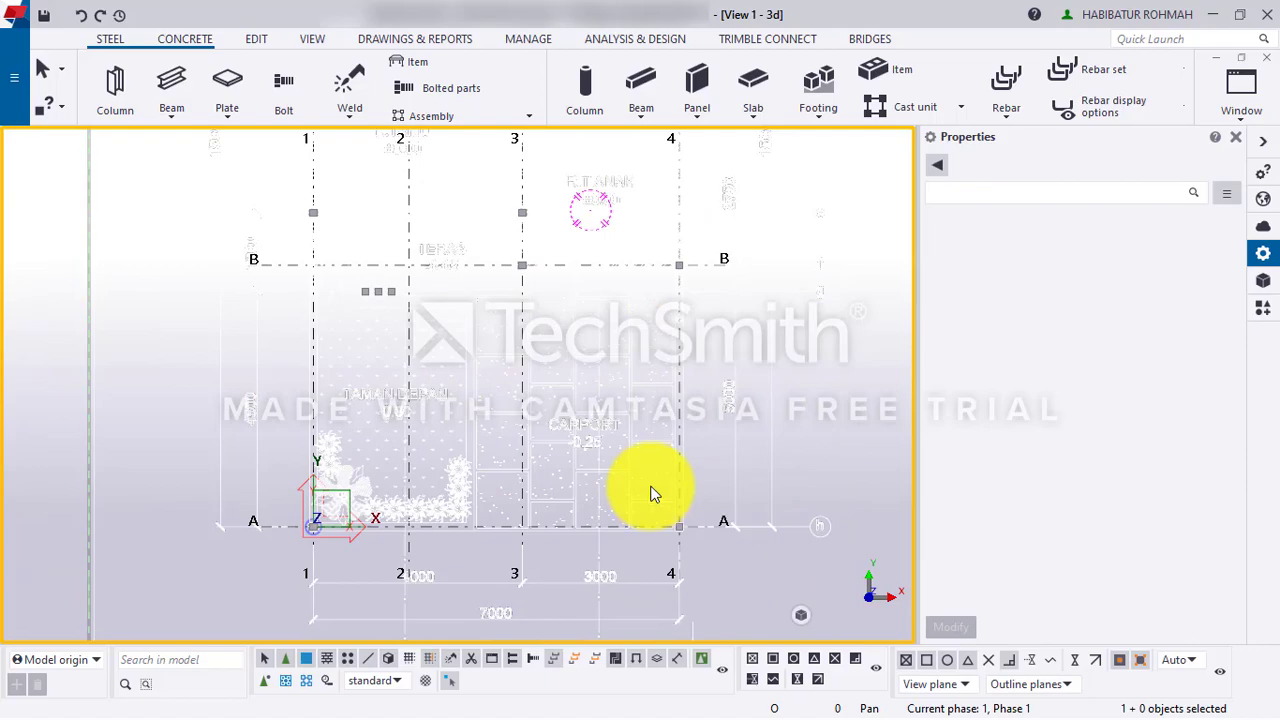
middle_click_drag(677, 531, 531, 496, "ctrl")
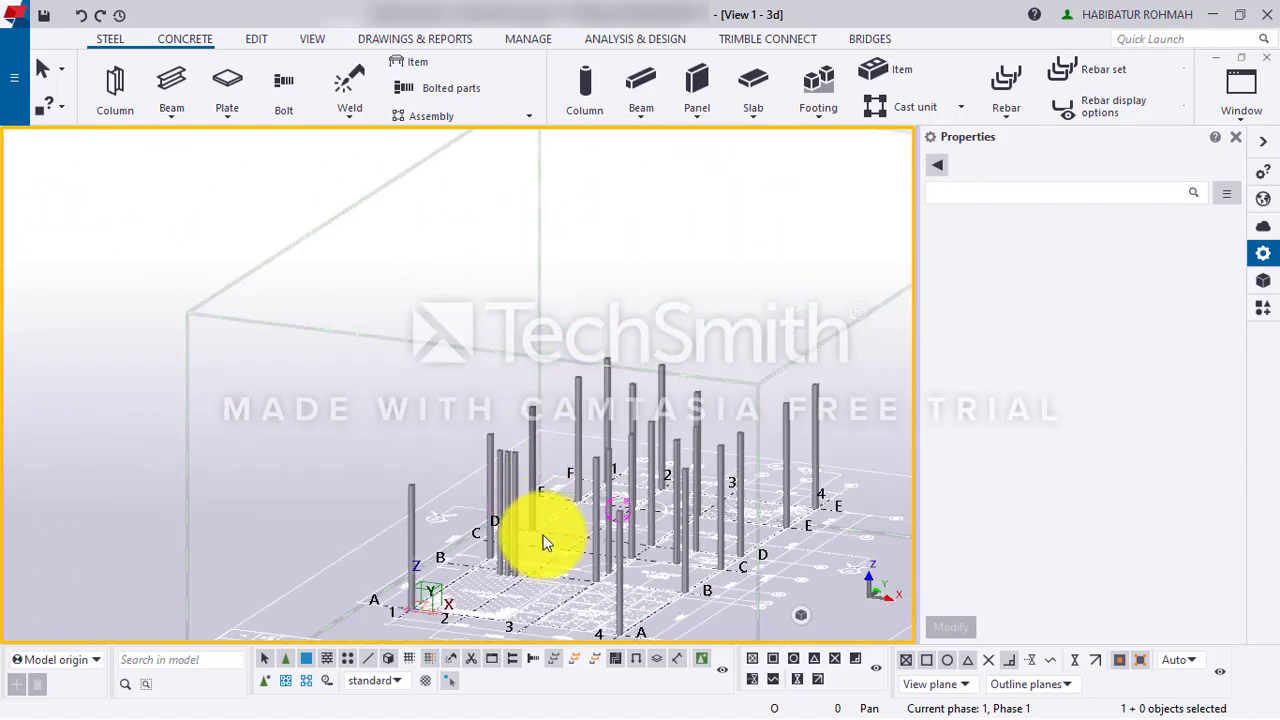
scroll(420, 590, "up", 3)
middle_click_drag(390, 466, 272, 300)
scroll(240, 402, "up", 4)
scroll(284, 456, "down", 5)
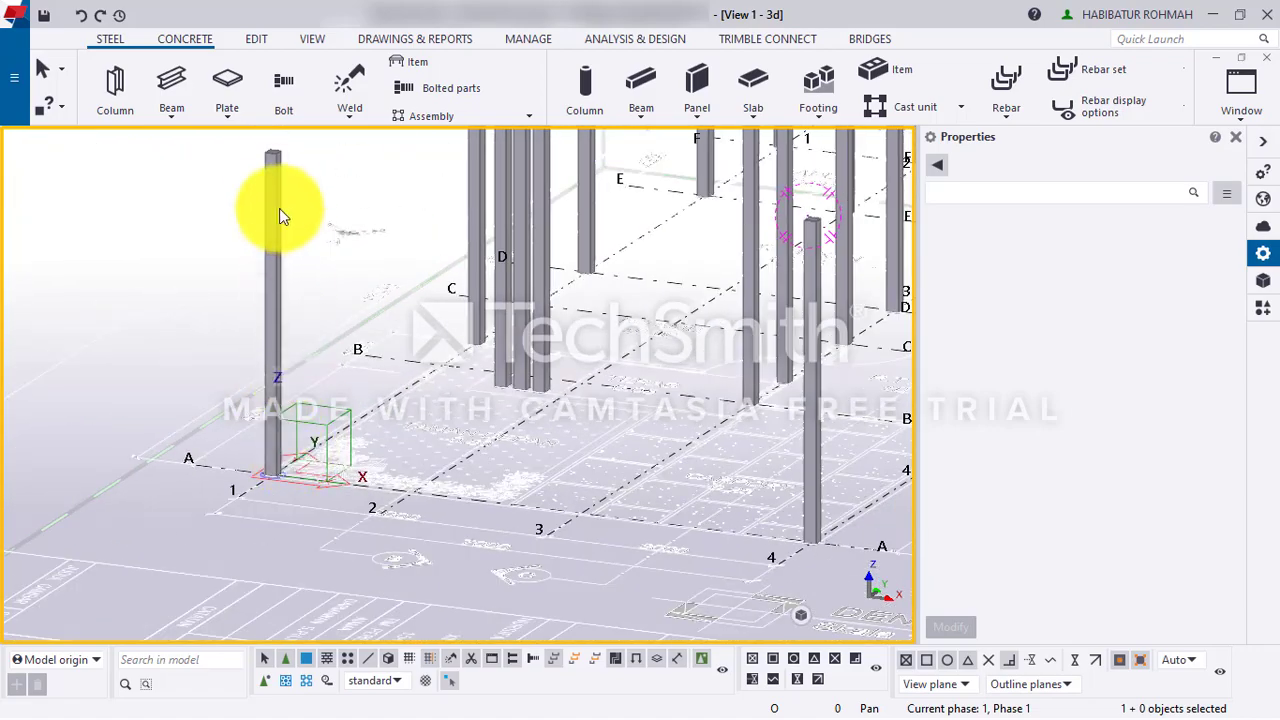
scroll(384, 357, "up", 3)
scroll(497, 330, "down", 3)
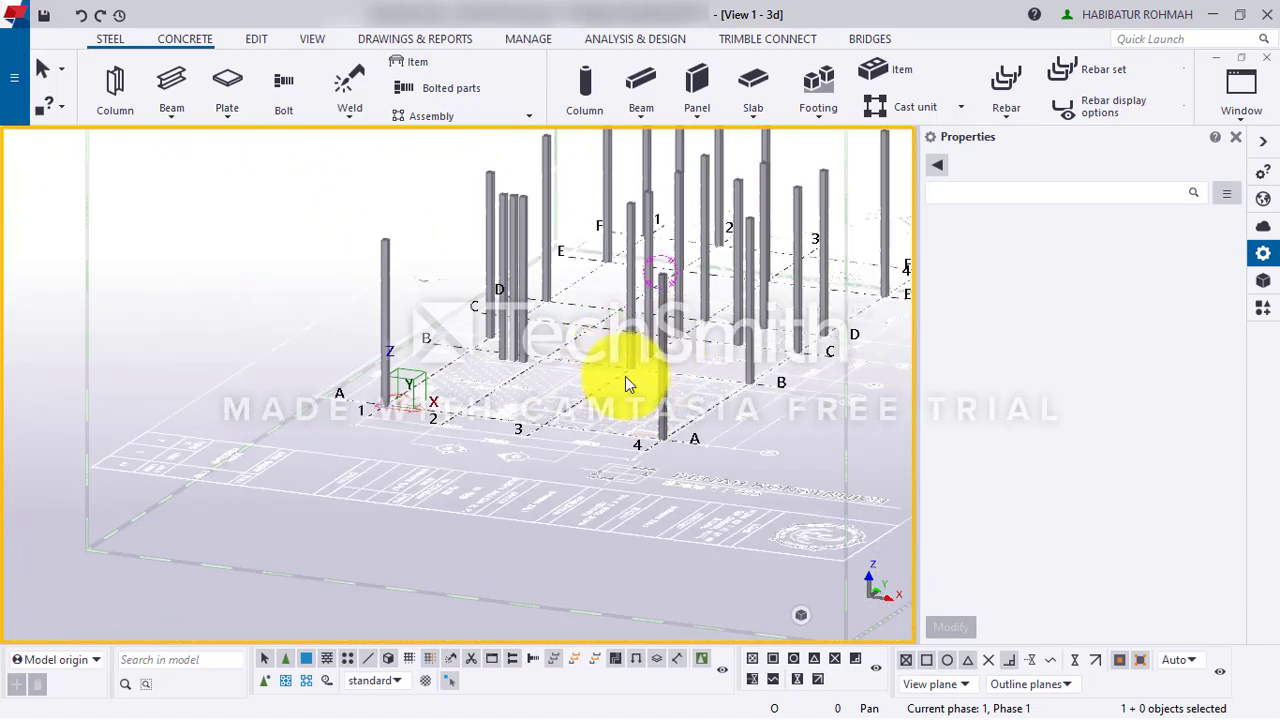
mouse_move(661, 438)
middle_mouse_down()
mouse_move(687, 491)
mouse_move(626, 429)
mouse_move(639, 543)
mouse_move(663, 457)
mouse_move(653, 422)
middle_mouse_up()
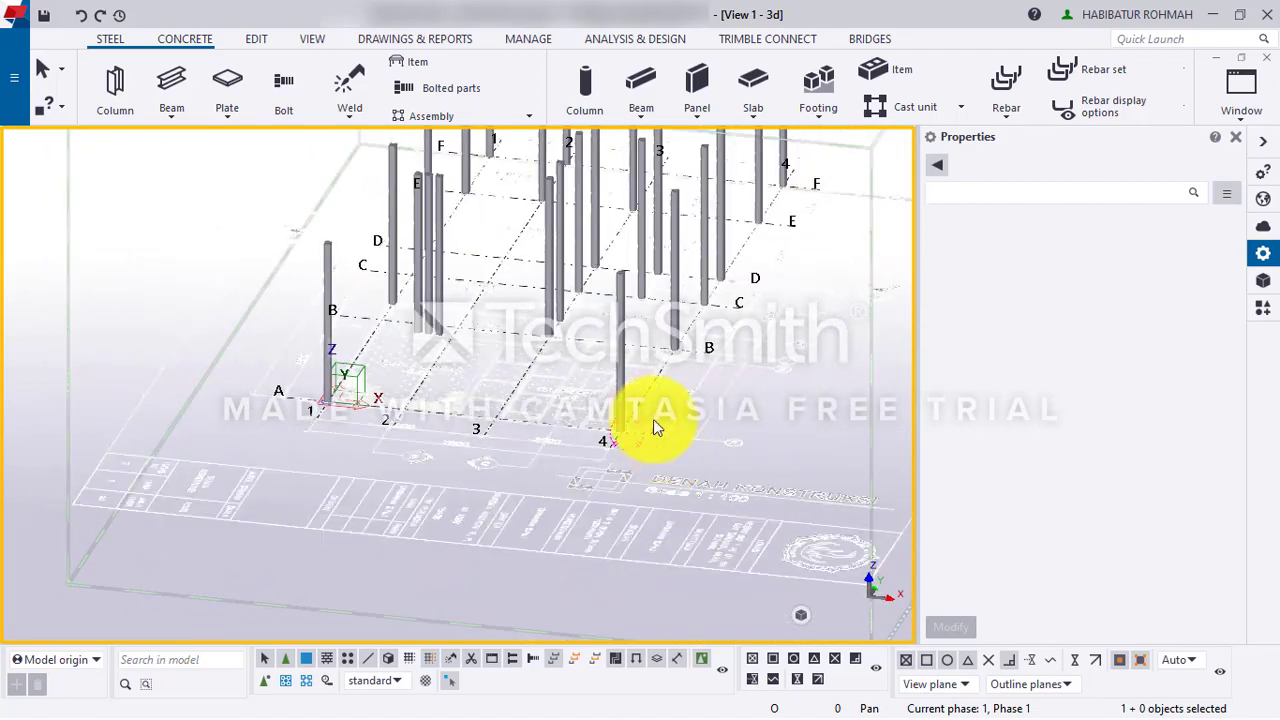
scroll(653, 419, "down", 3)
scroll(660, 295, "up", 5)
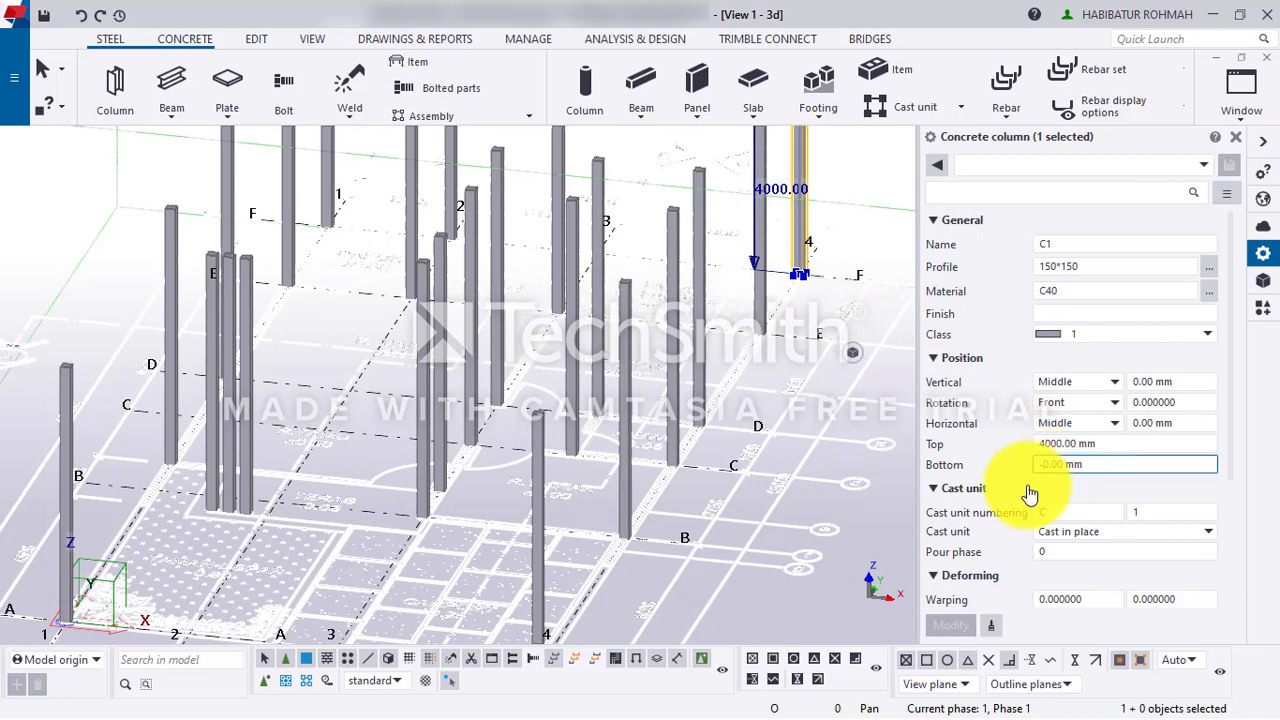
- Try to extend the column at grid intersection F-4 down to a bottom level of -500 mm, and load the C1 properties for it
type("50")
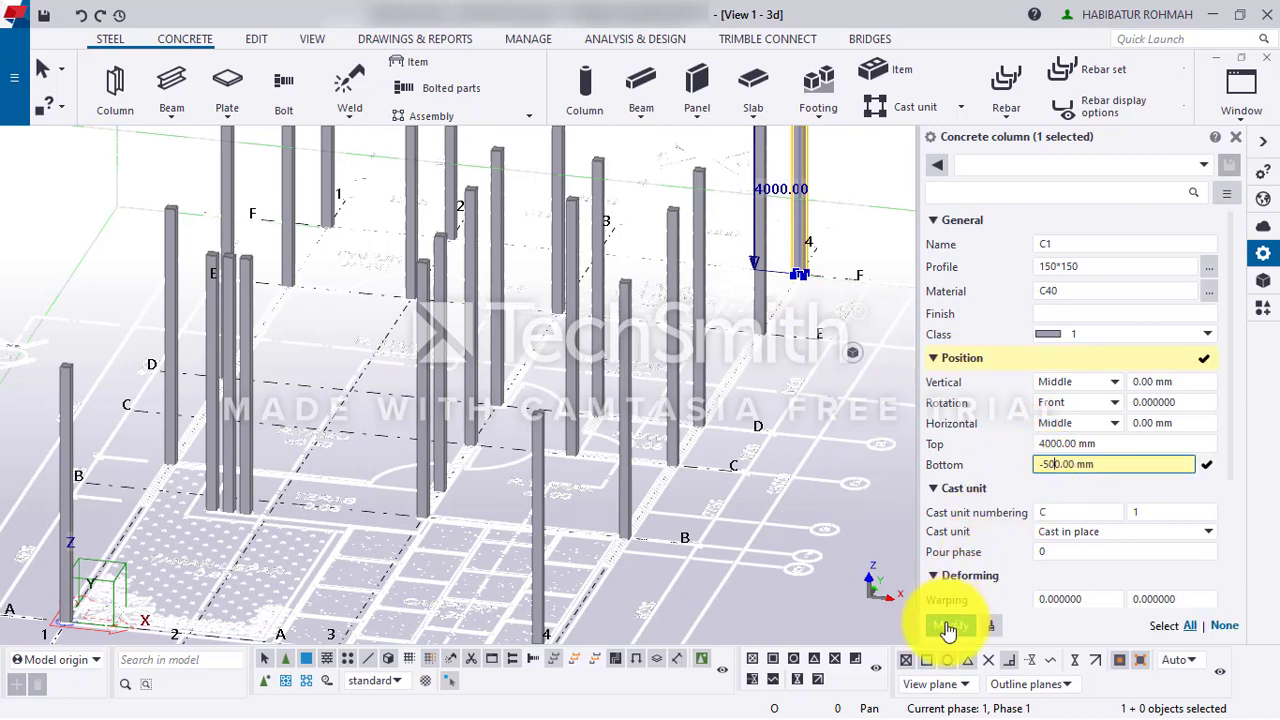
left_click(948, 627)
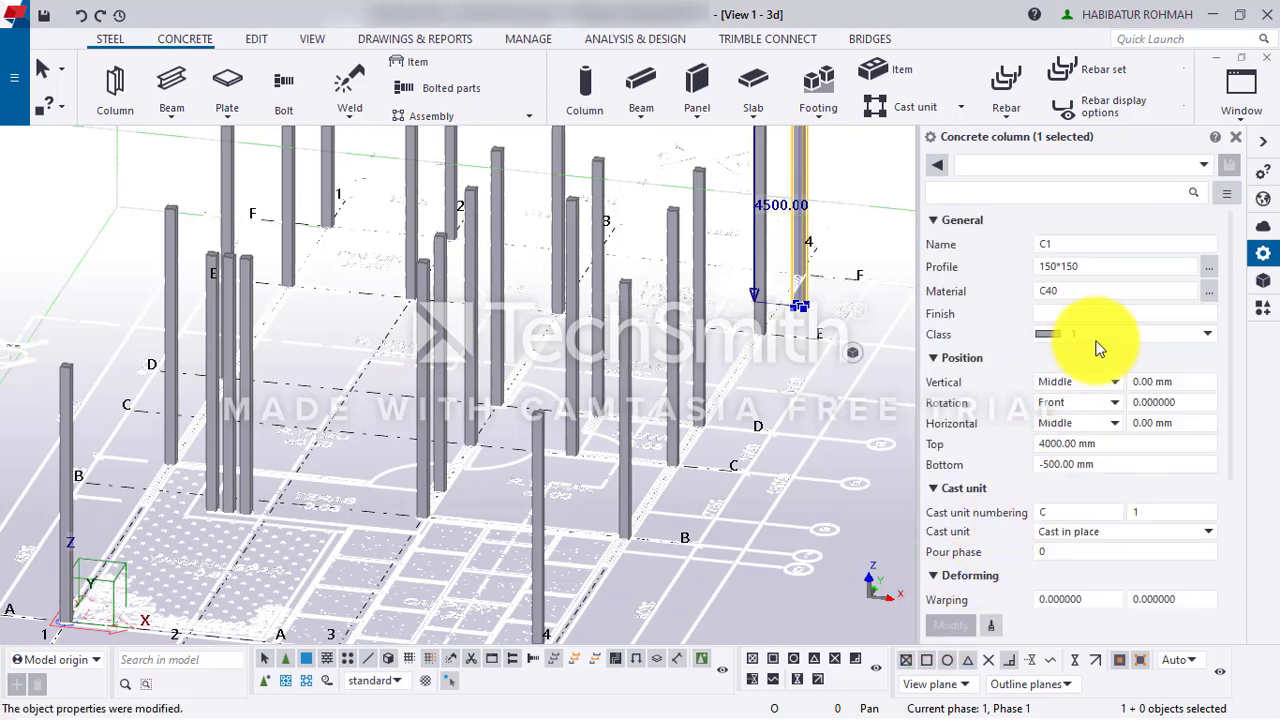
left_click(1034, 166)
left_click(995, 198)
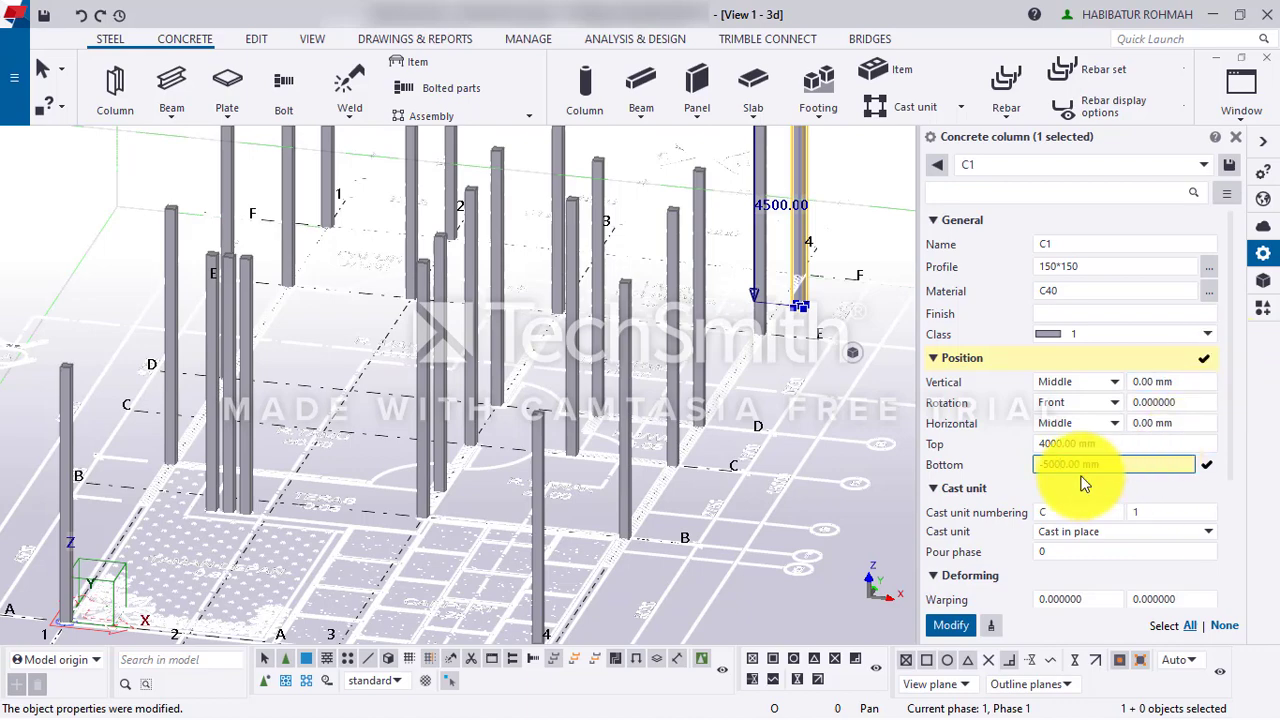
key("Return")
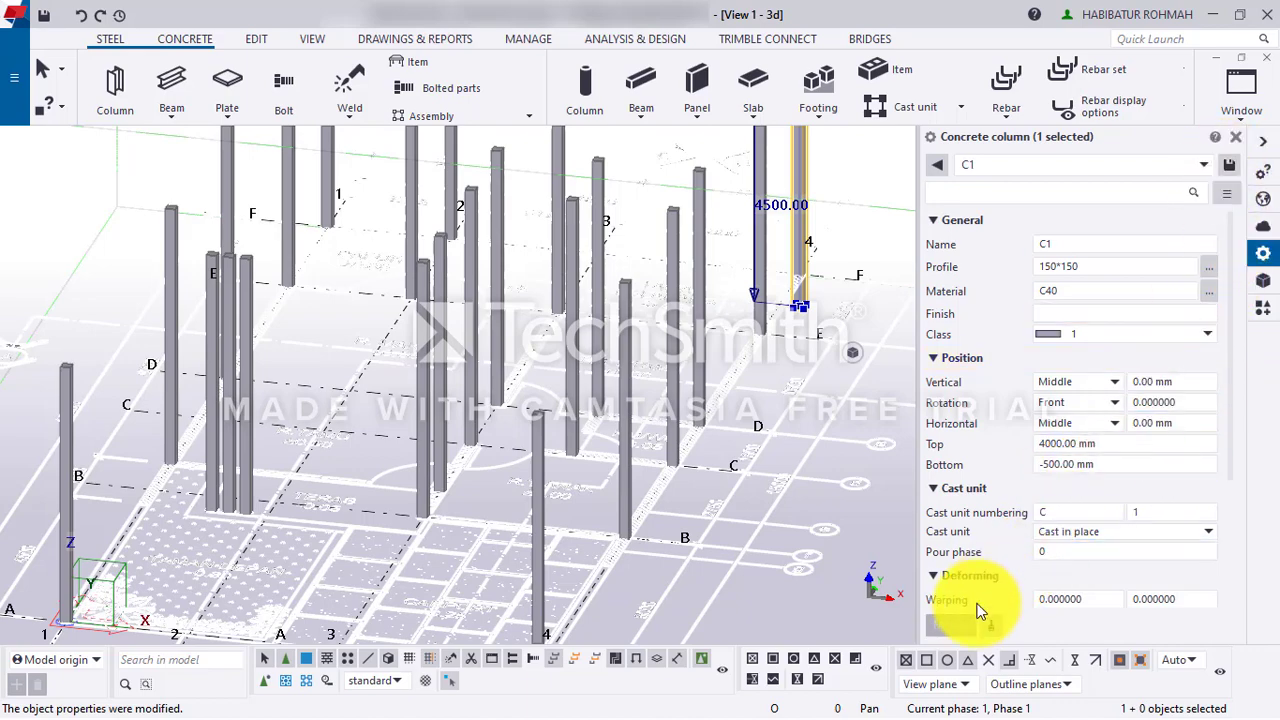
left_click(881, 240)
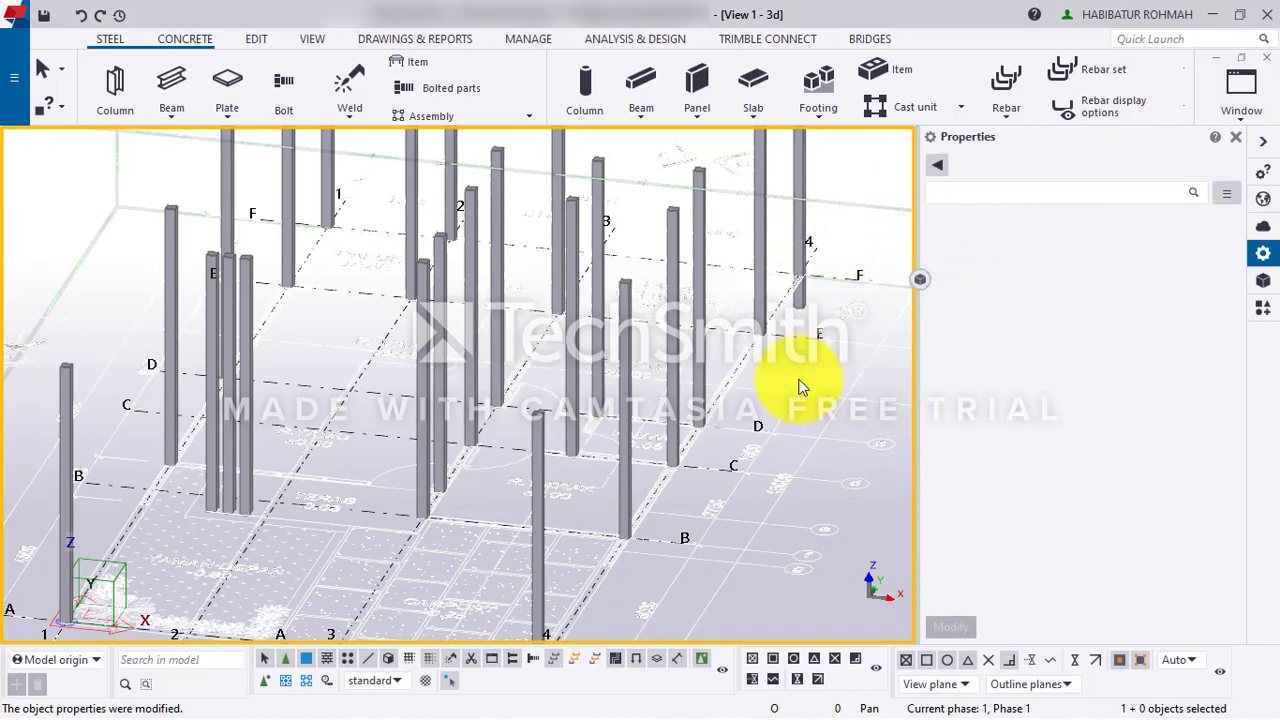
- Set the bottom level of the column at grid intersection F-4 to -500 mm, saving the column properties as C1 and applying the change
scroll(820, 280, "down", 3)
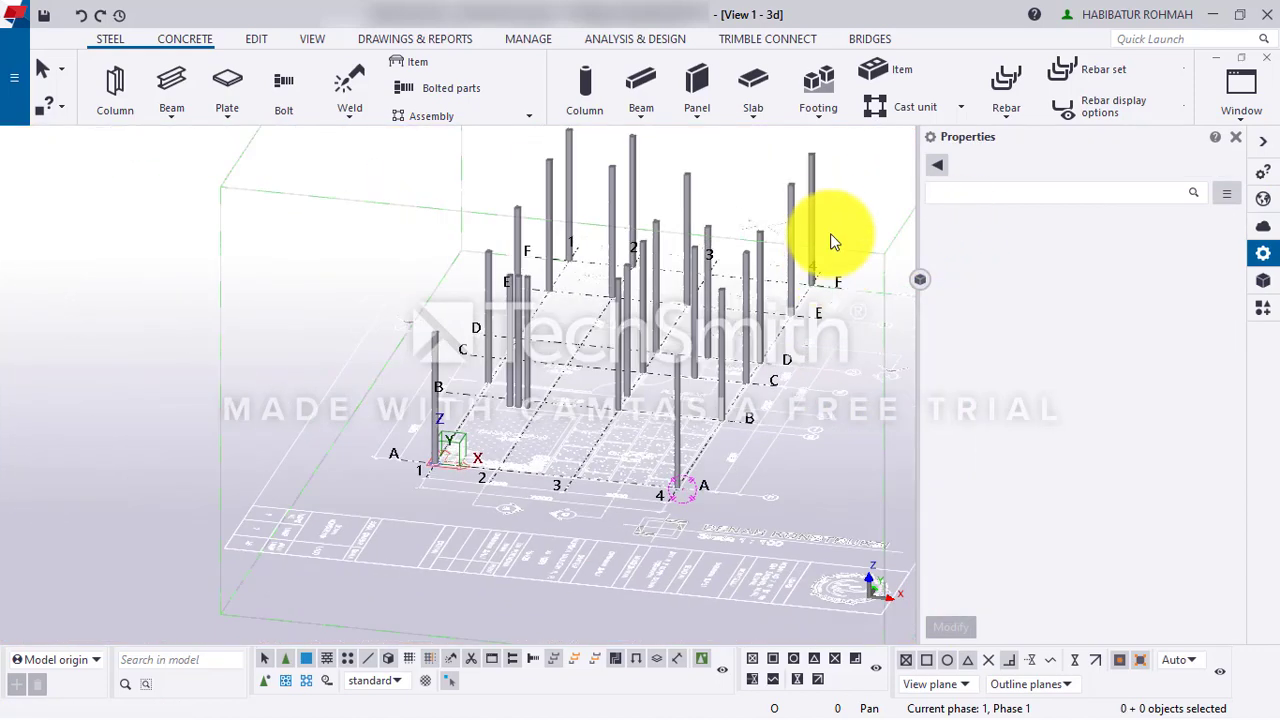
left_click(810, 194)
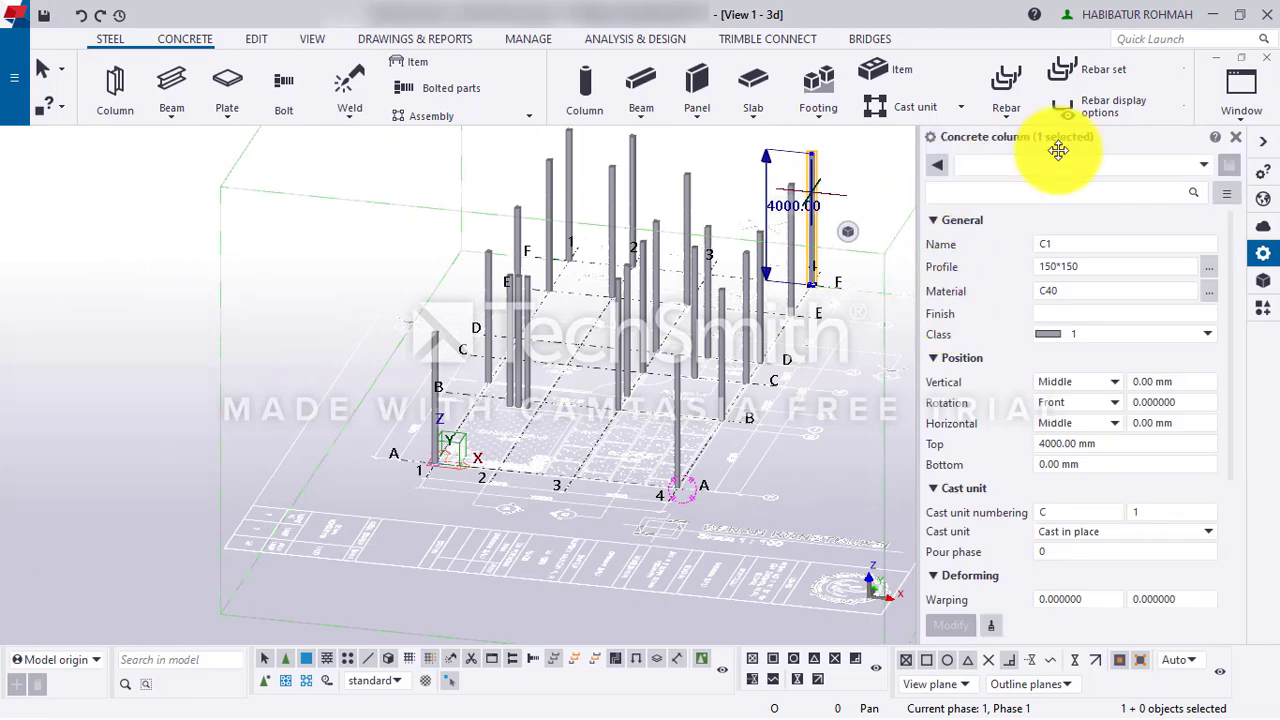
left_click(1060, 464)
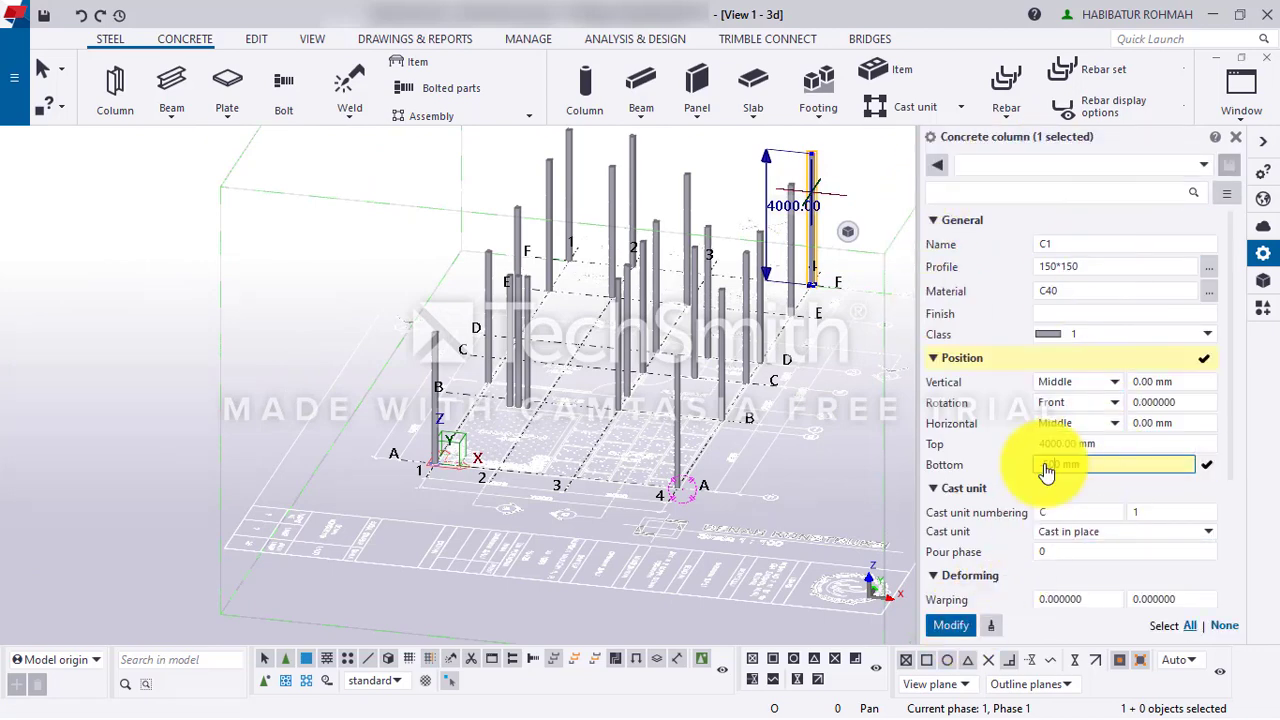
left_click(1125, 166)
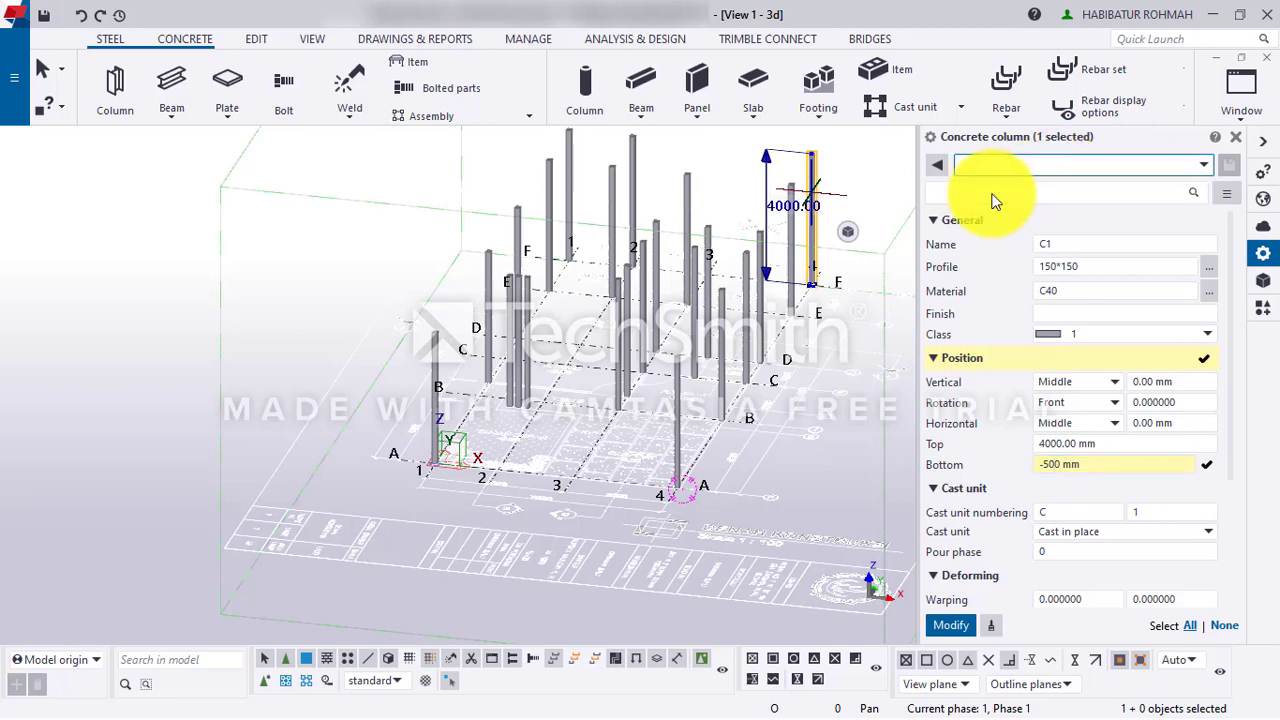
left_click(1229, 166)
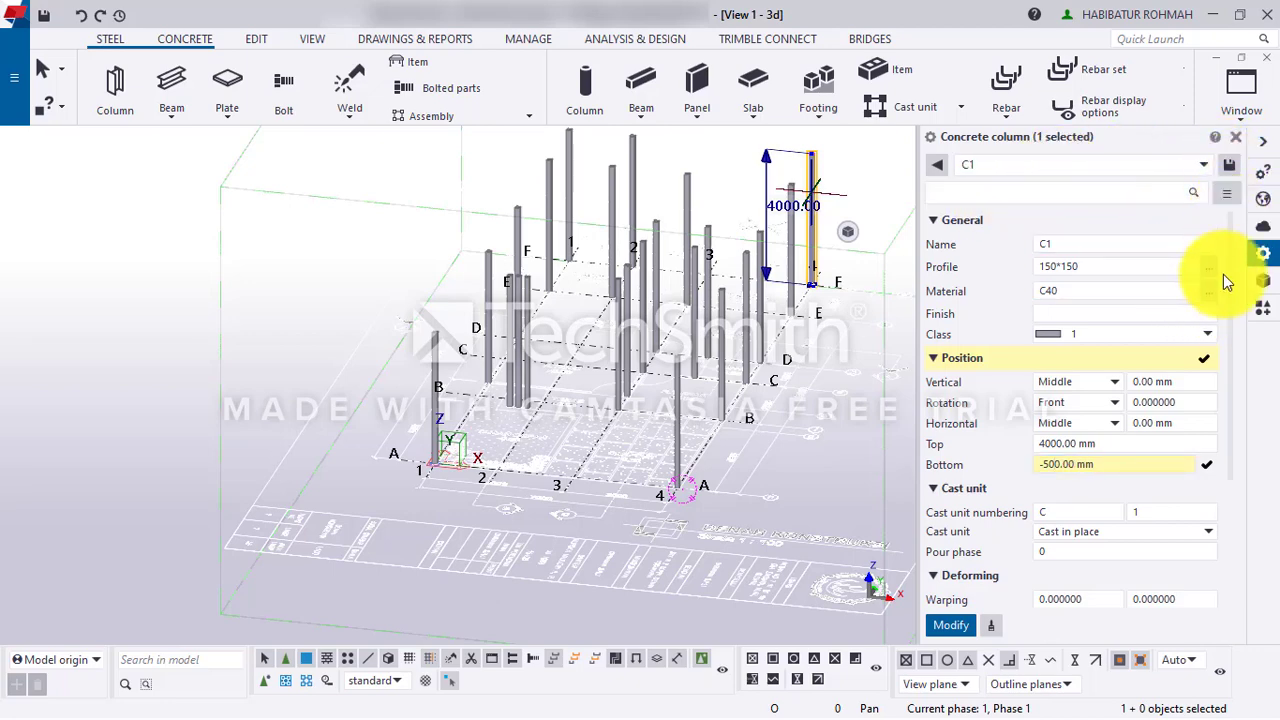
left_click(950, 625)
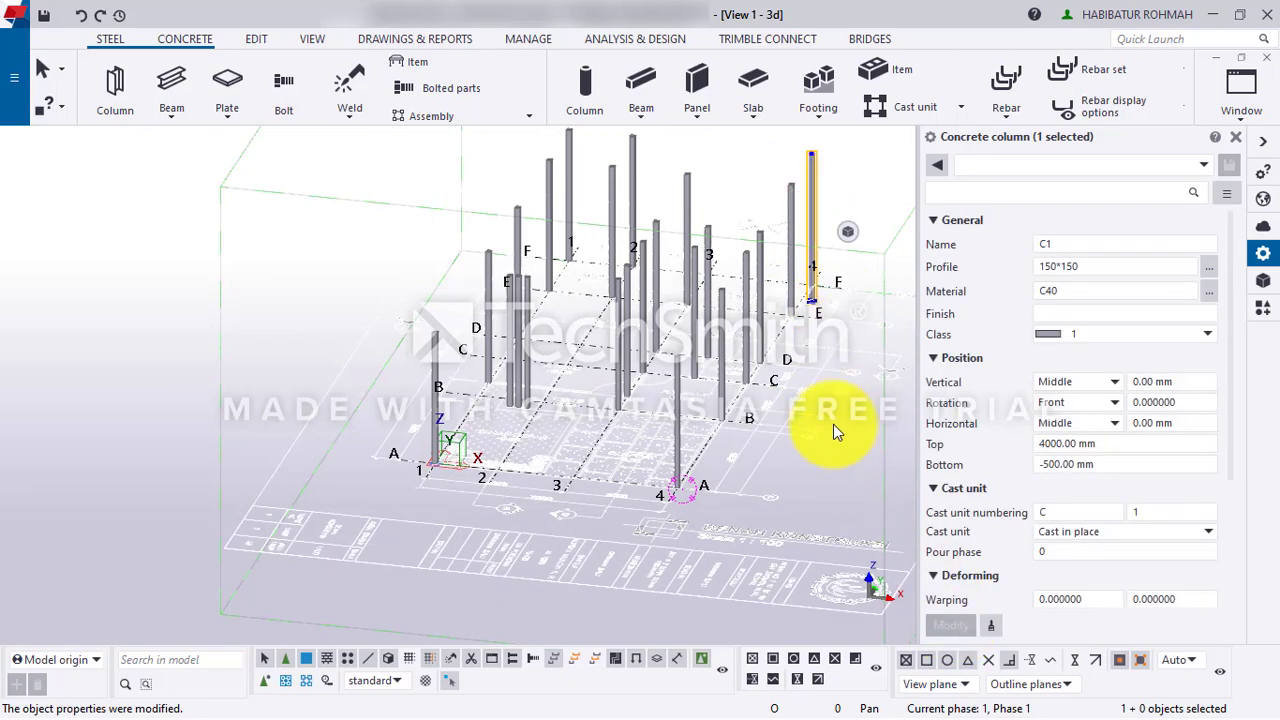
middle_click_drag(829, 229, 795, 258, "ctrl")
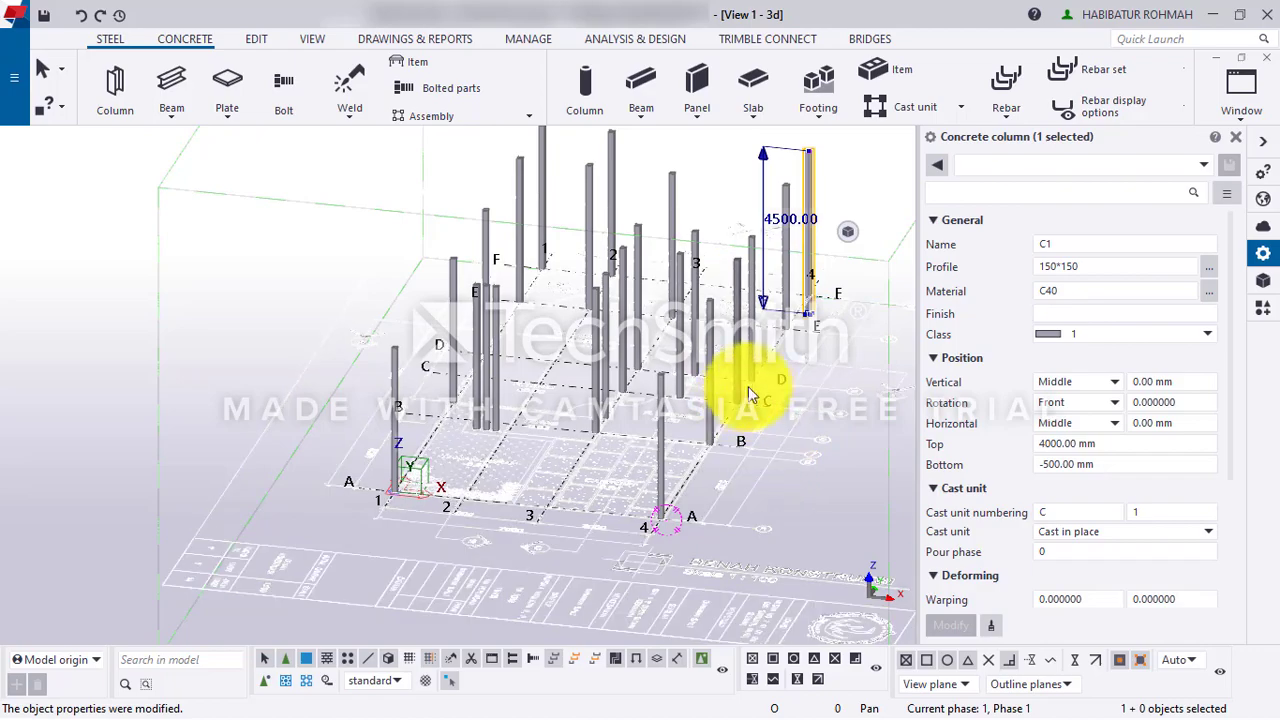
middle_click_drag(735, 368, 690, 279, "ctrl")
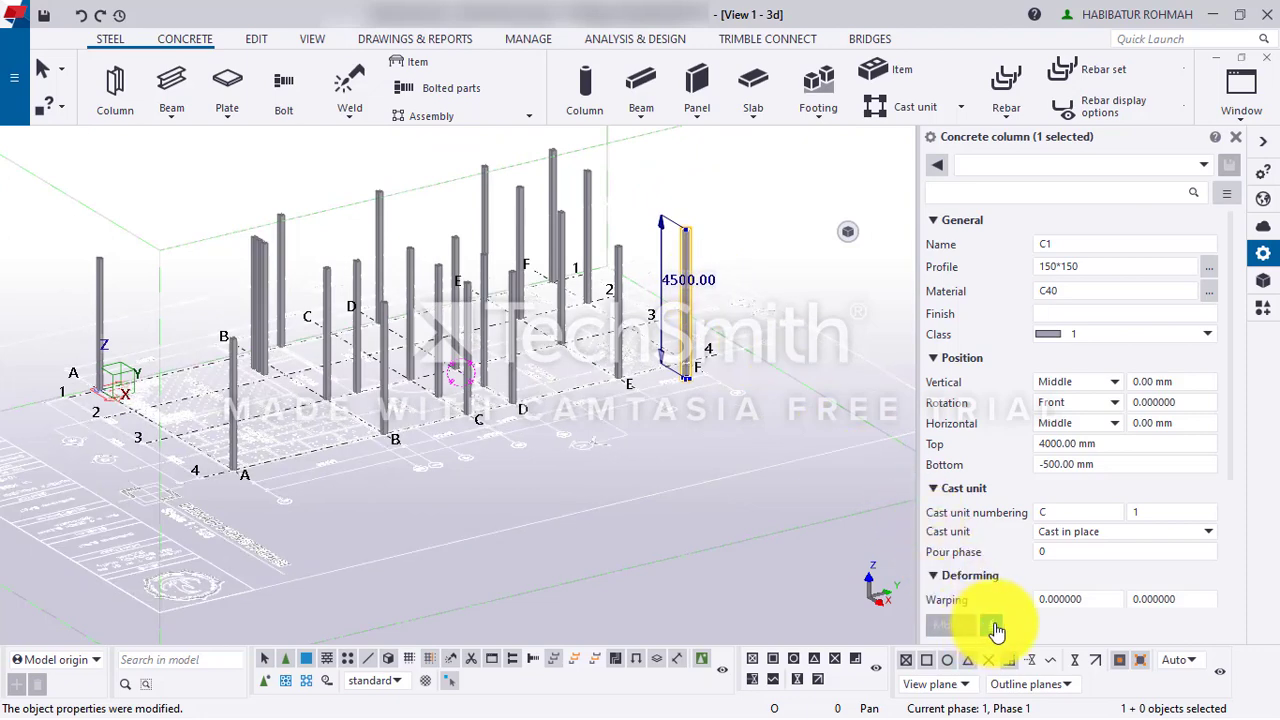
left_click(992, 627)
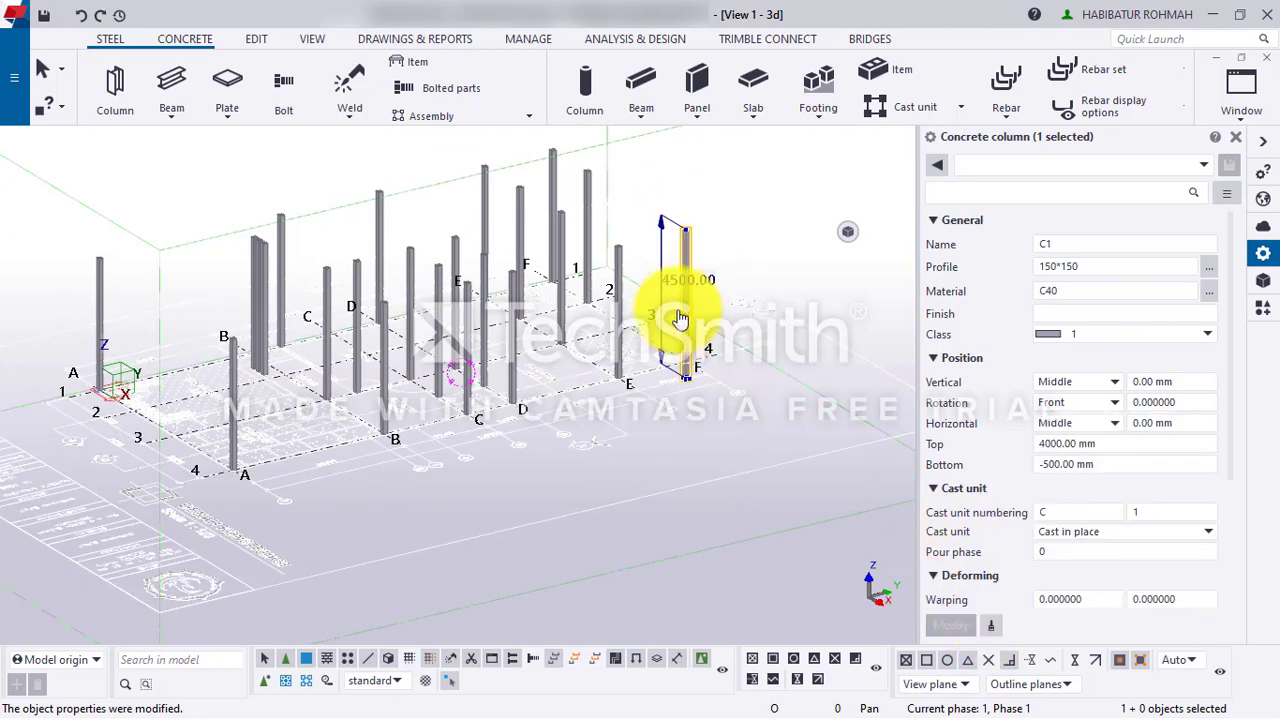
left_click_drag(581, 279, 77, 155)
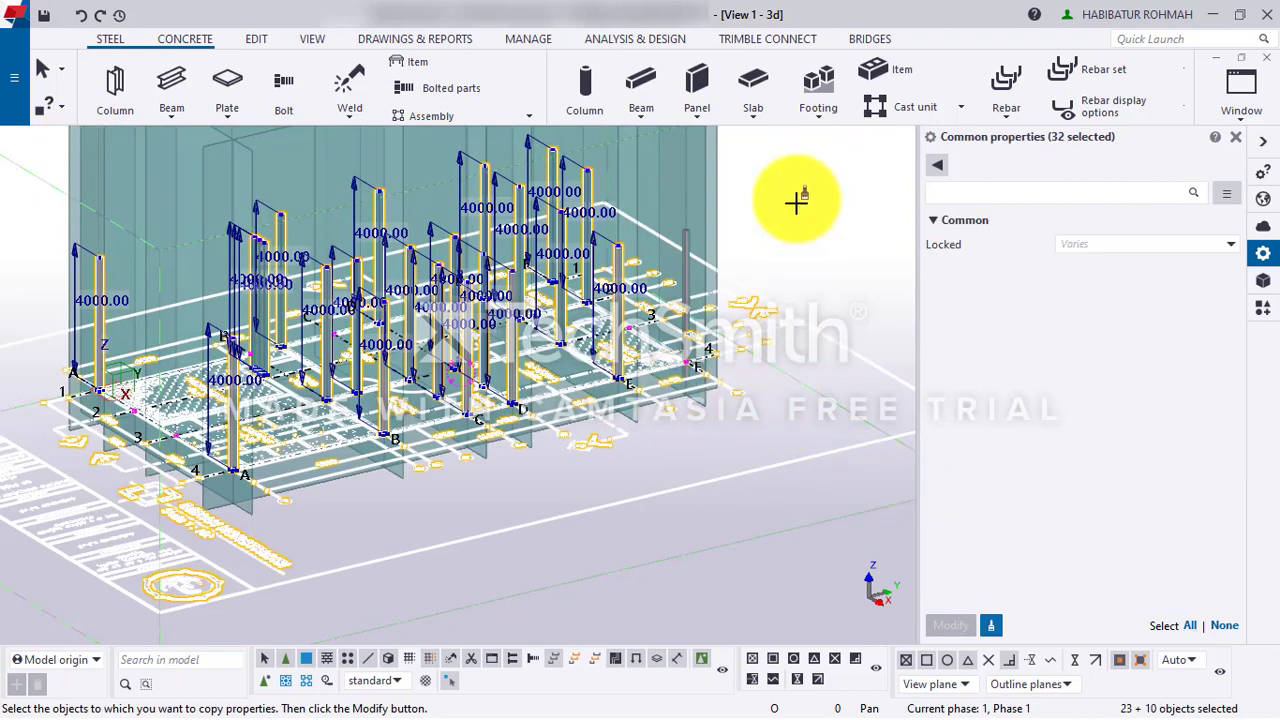
right_click(829, 217)
left_click(850, 234)
left_click(818, 253)
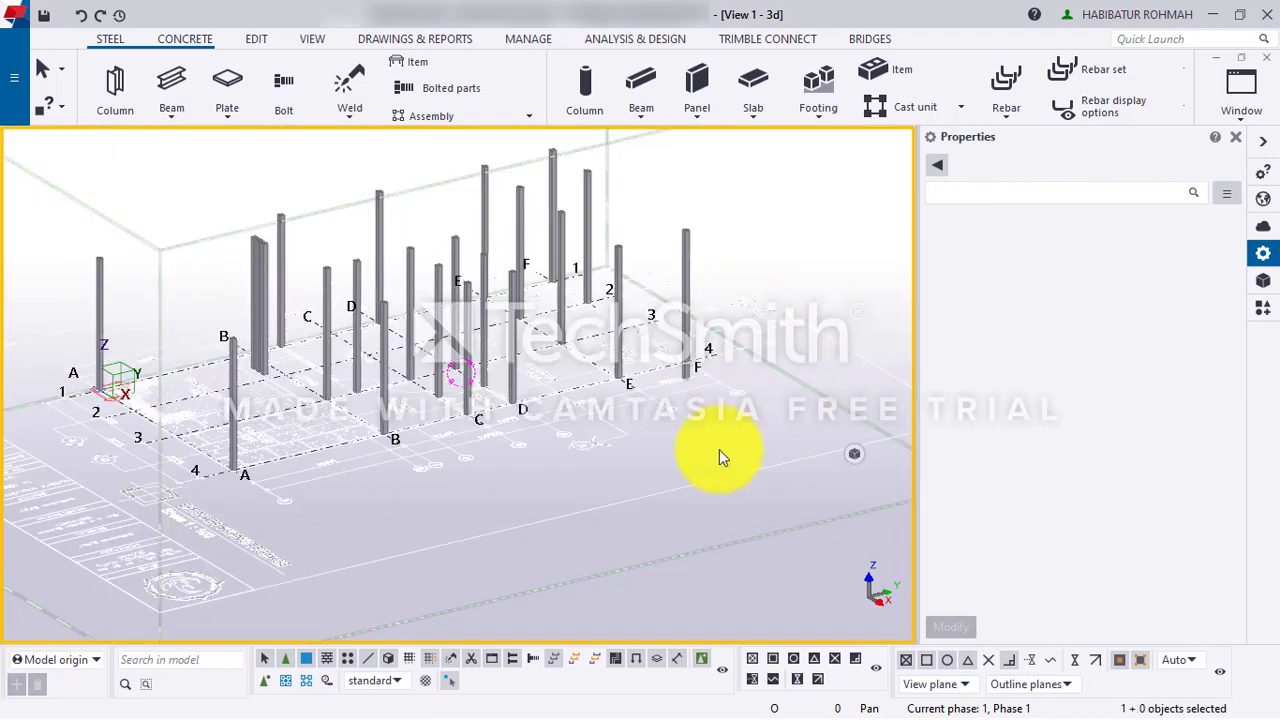
- Hide the Denah-1 reference model in the 3D view
left_click(1263, 285)
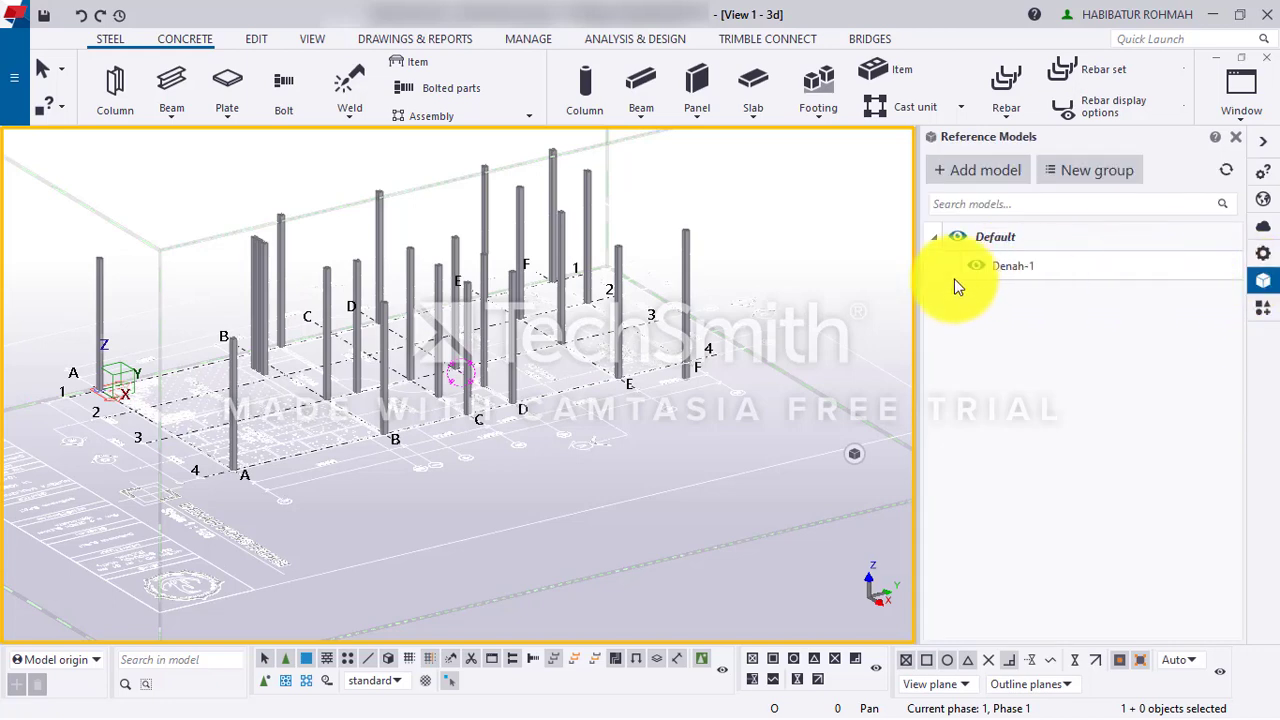
left_click(977, 266)
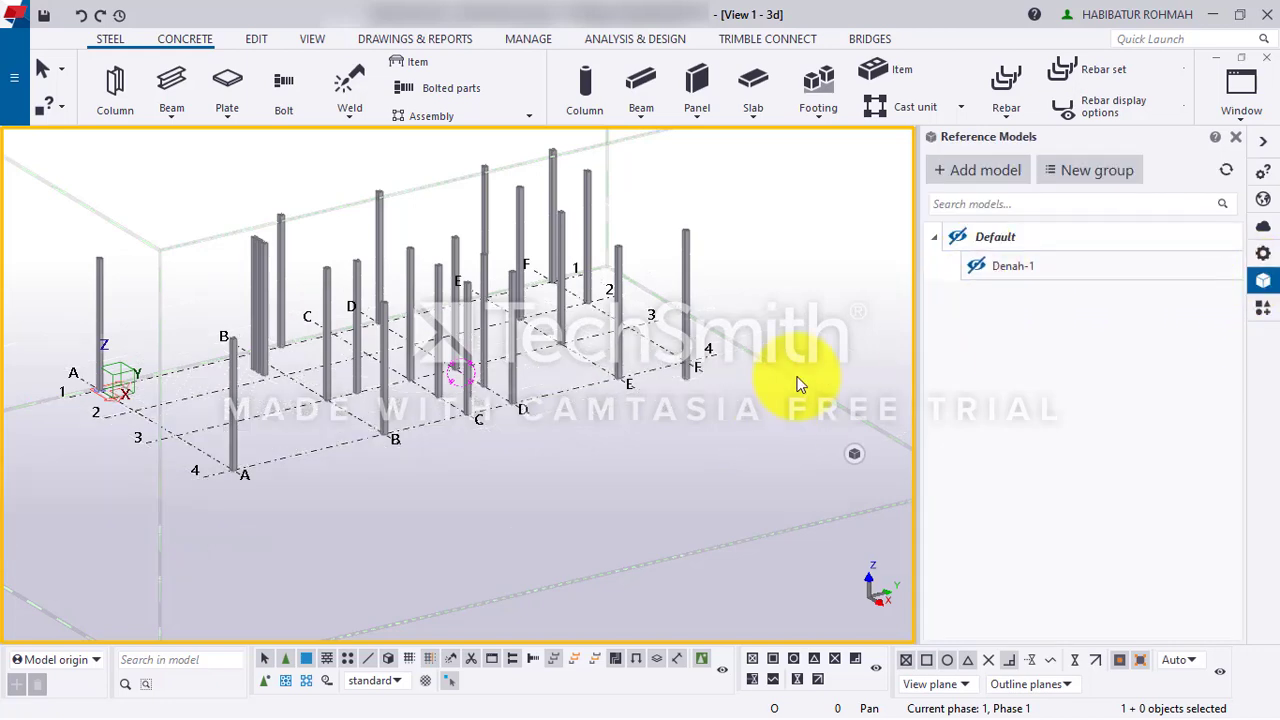
left_click(691, 274)
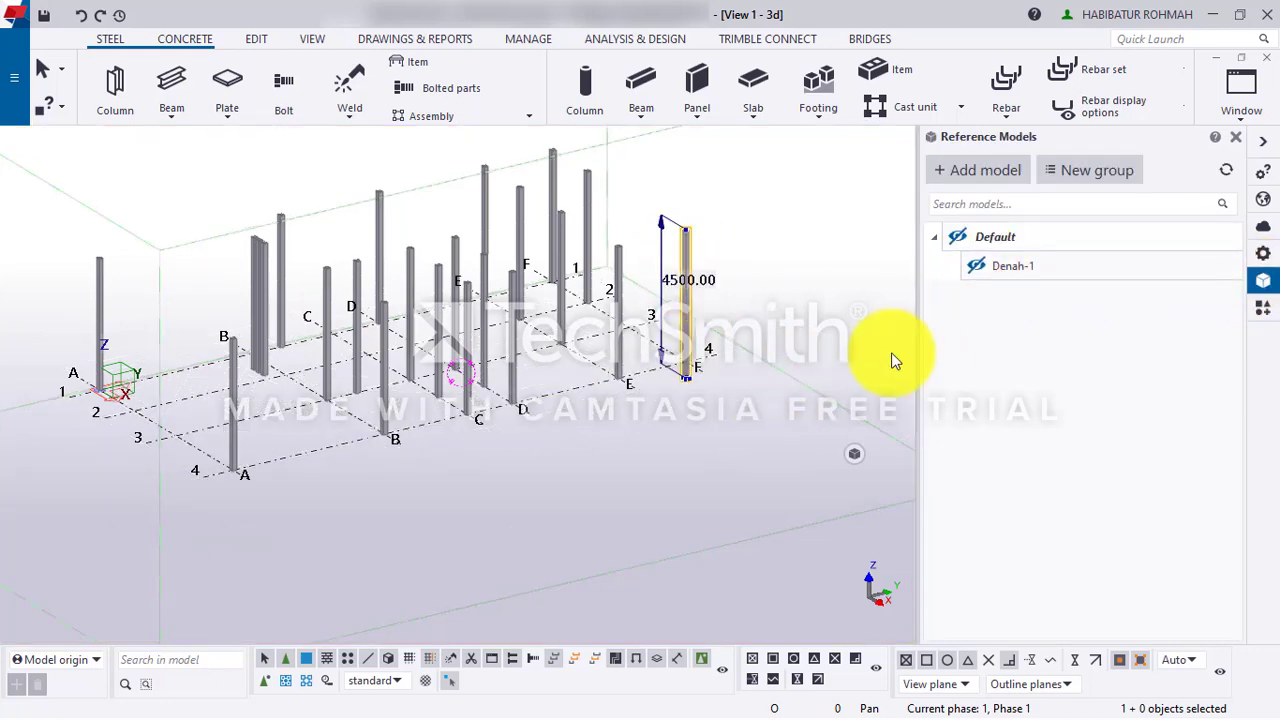
left_click(1263, 258)
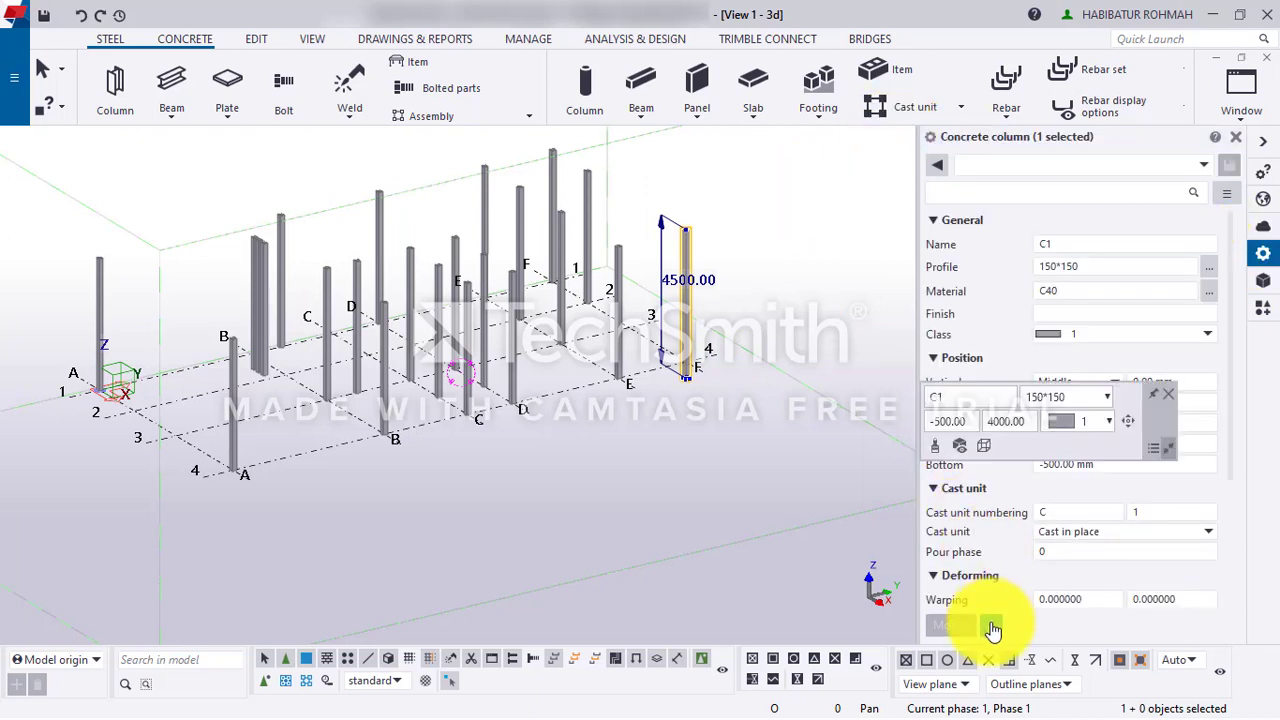
left_click(991, 626)
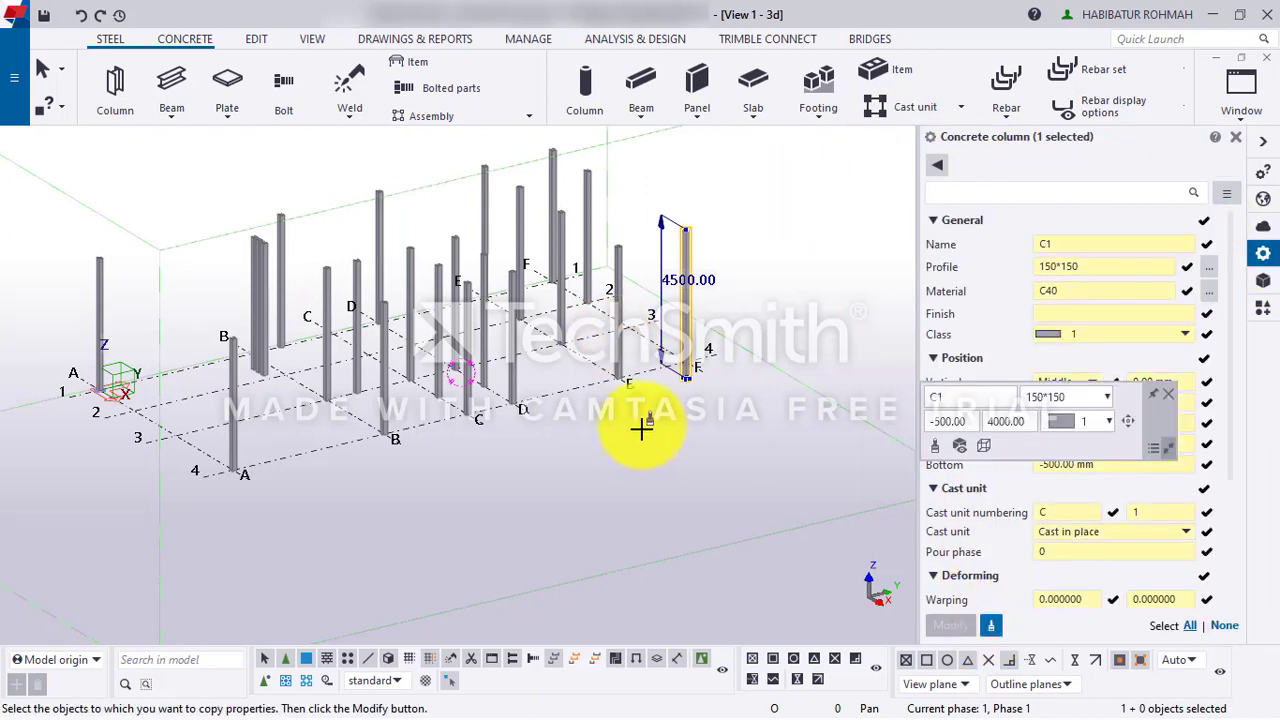
left_click_drag(641, 428, 694, 449)
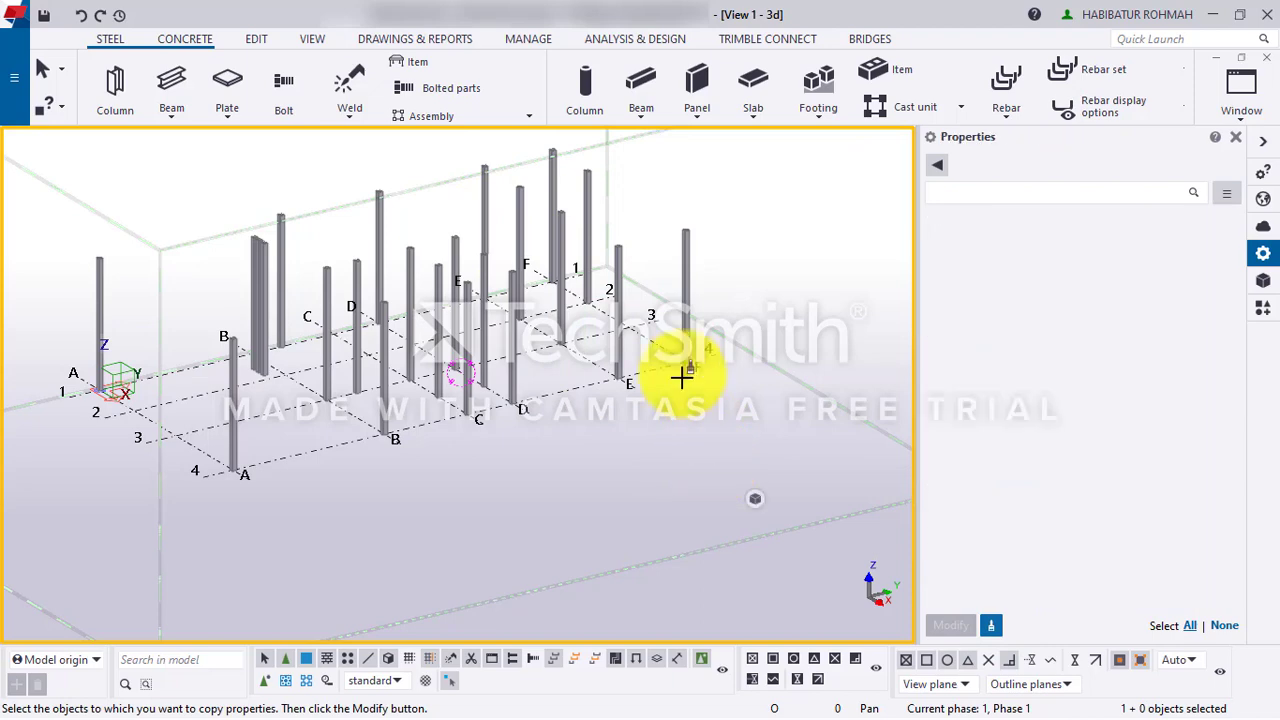
left_click_drag(636, 274, 68, 190)
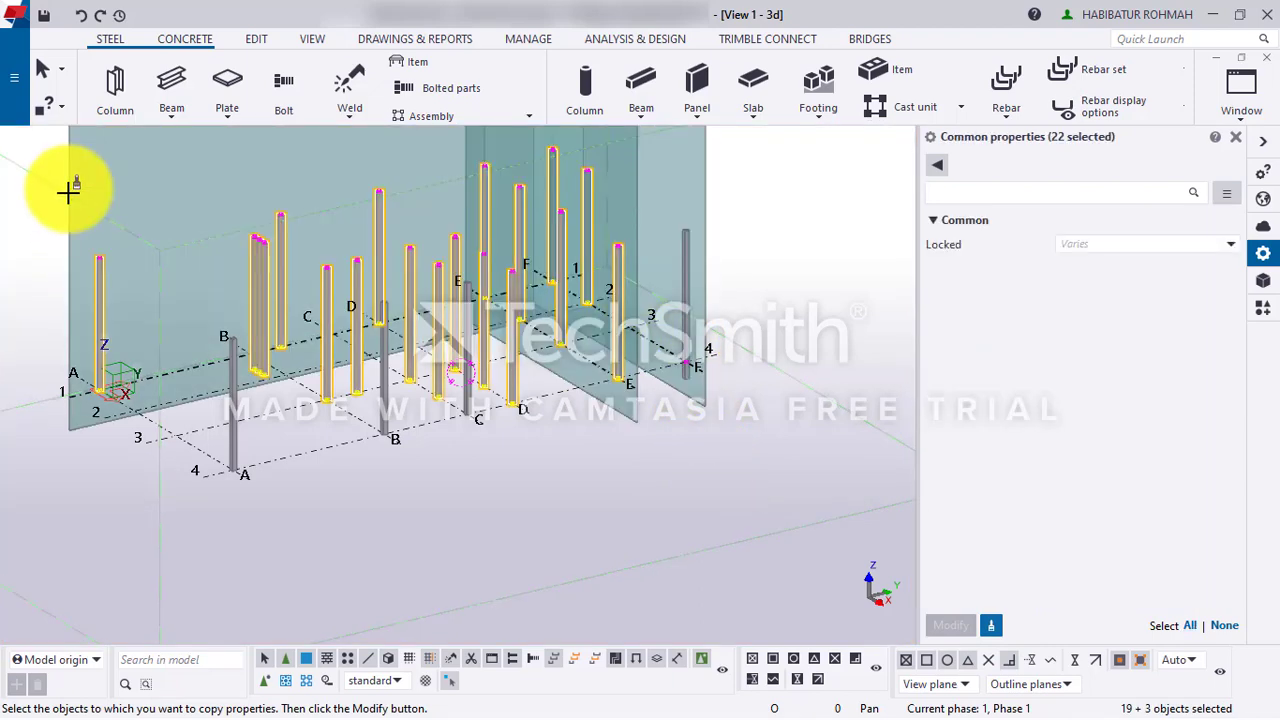
key("Escape")
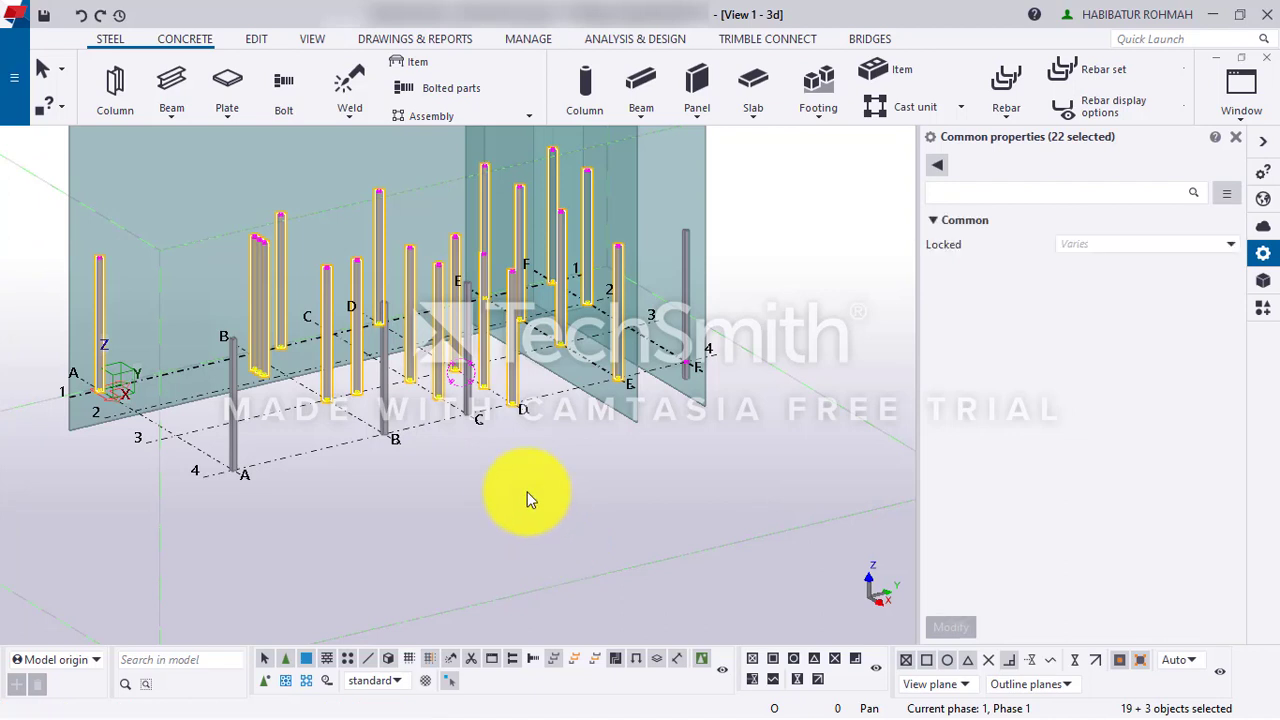
left_click(483, 469)
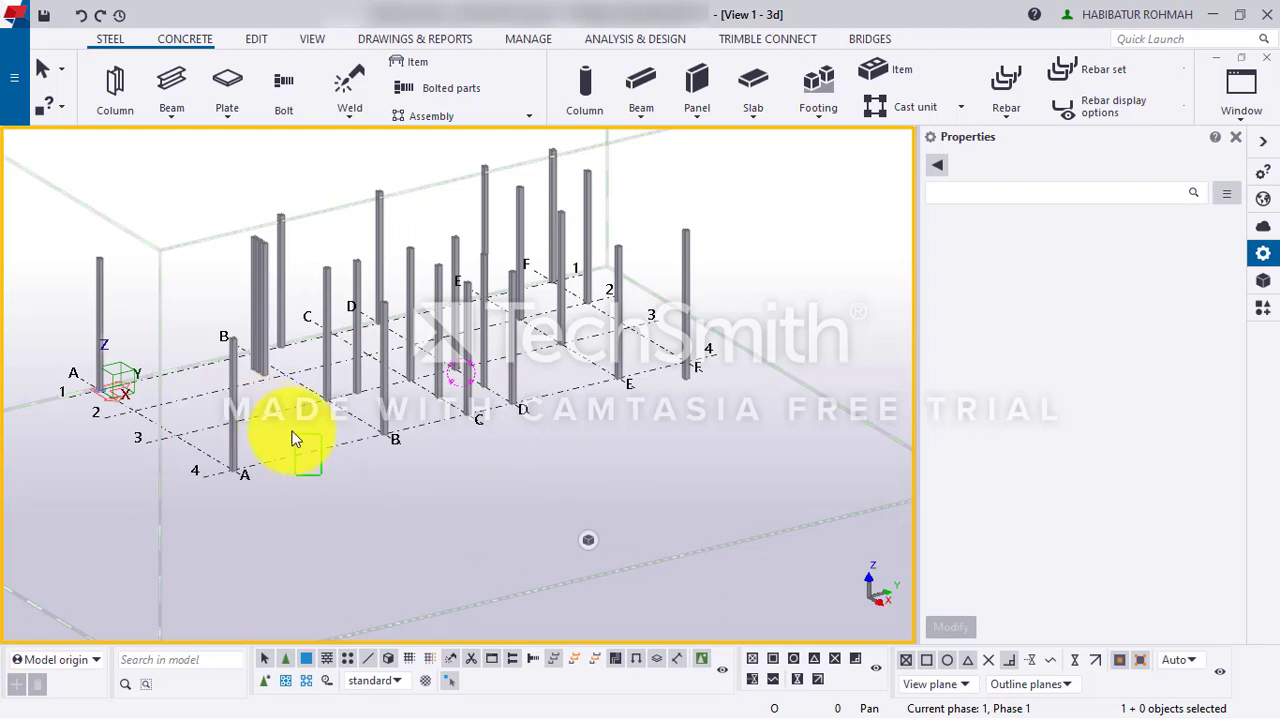
left_click(384, 380)
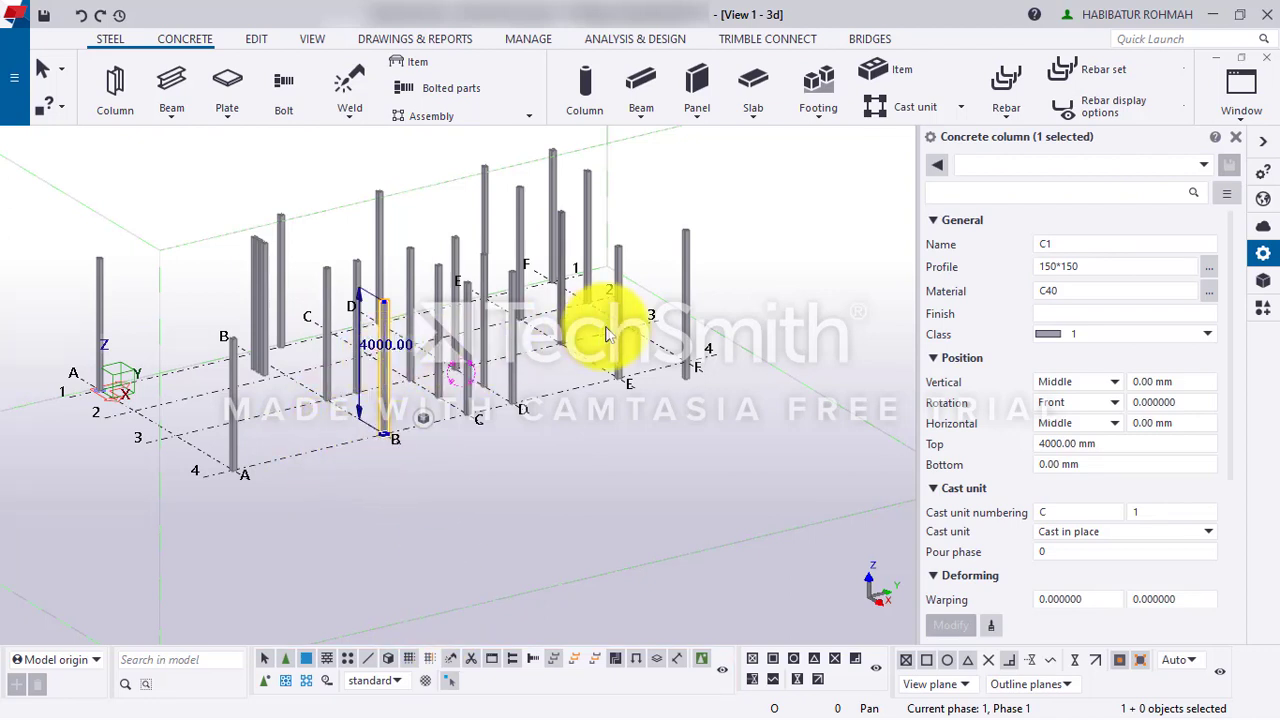
left_click(506, 503)
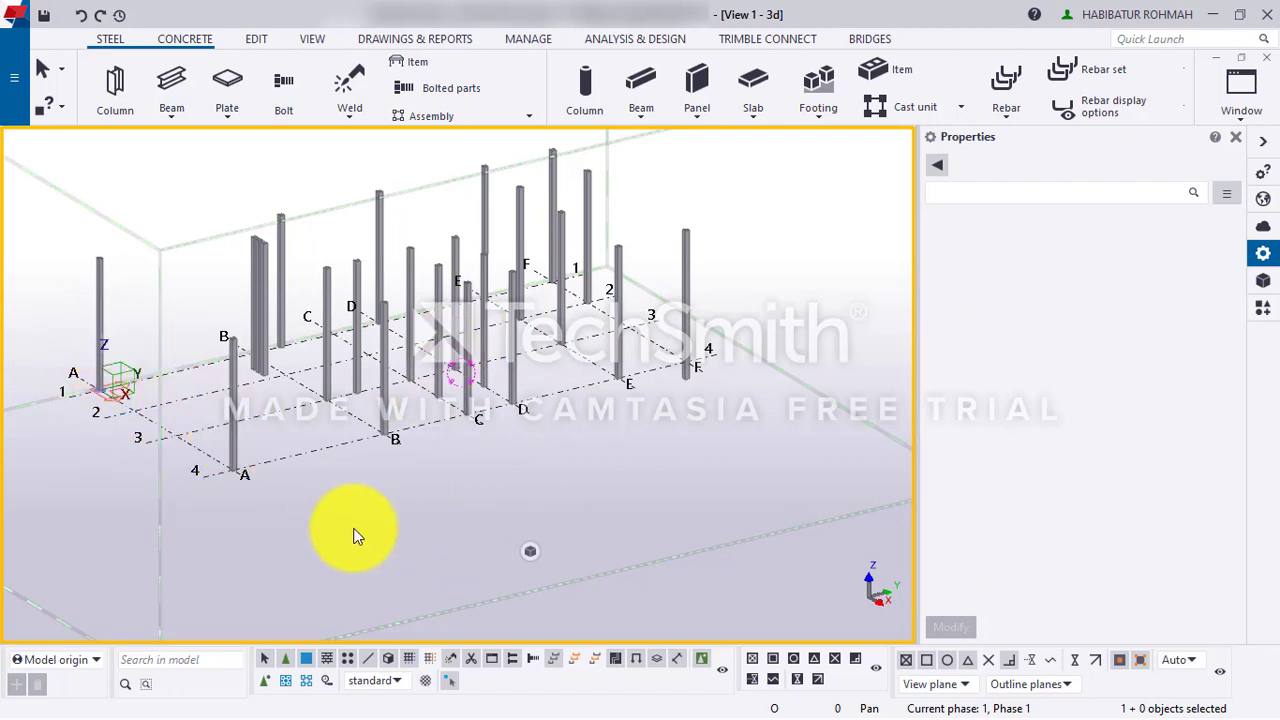
- Restrict selection to parts, test it by area-selecting every column except the one at F-4, and clear the selection
left_click(307, 662)
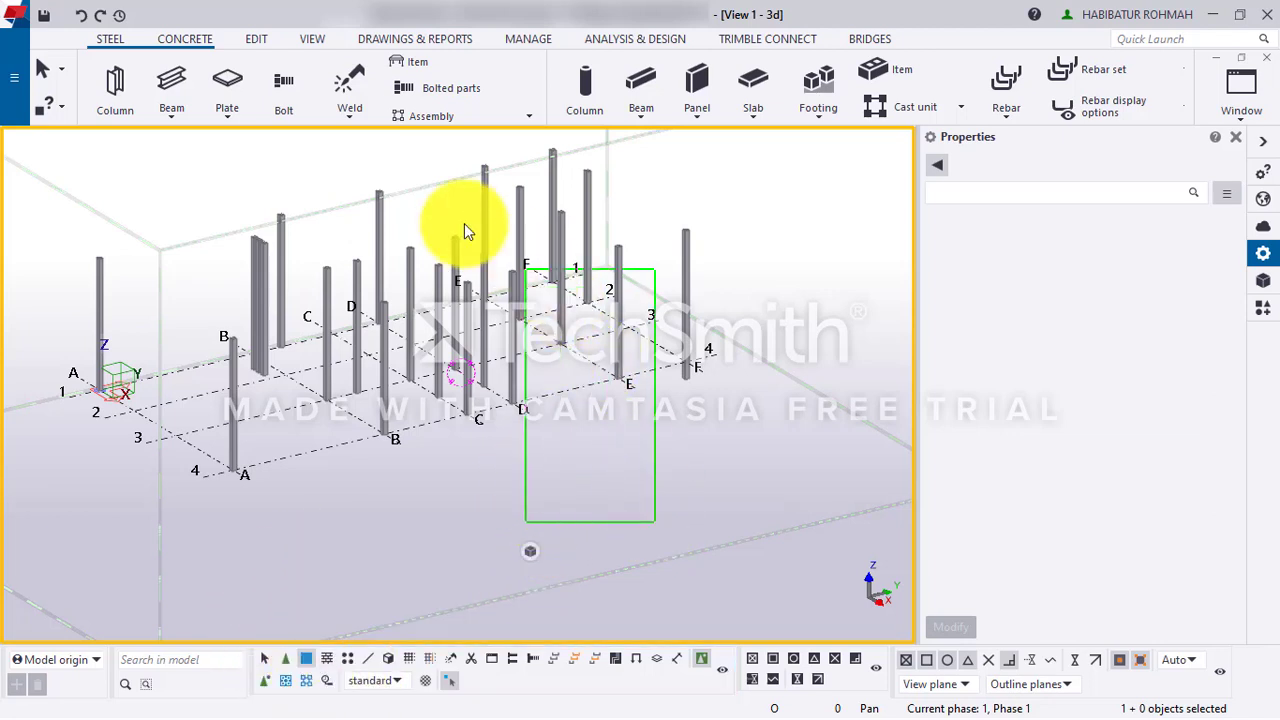
left_click_drag(464, 231, 61, 185)
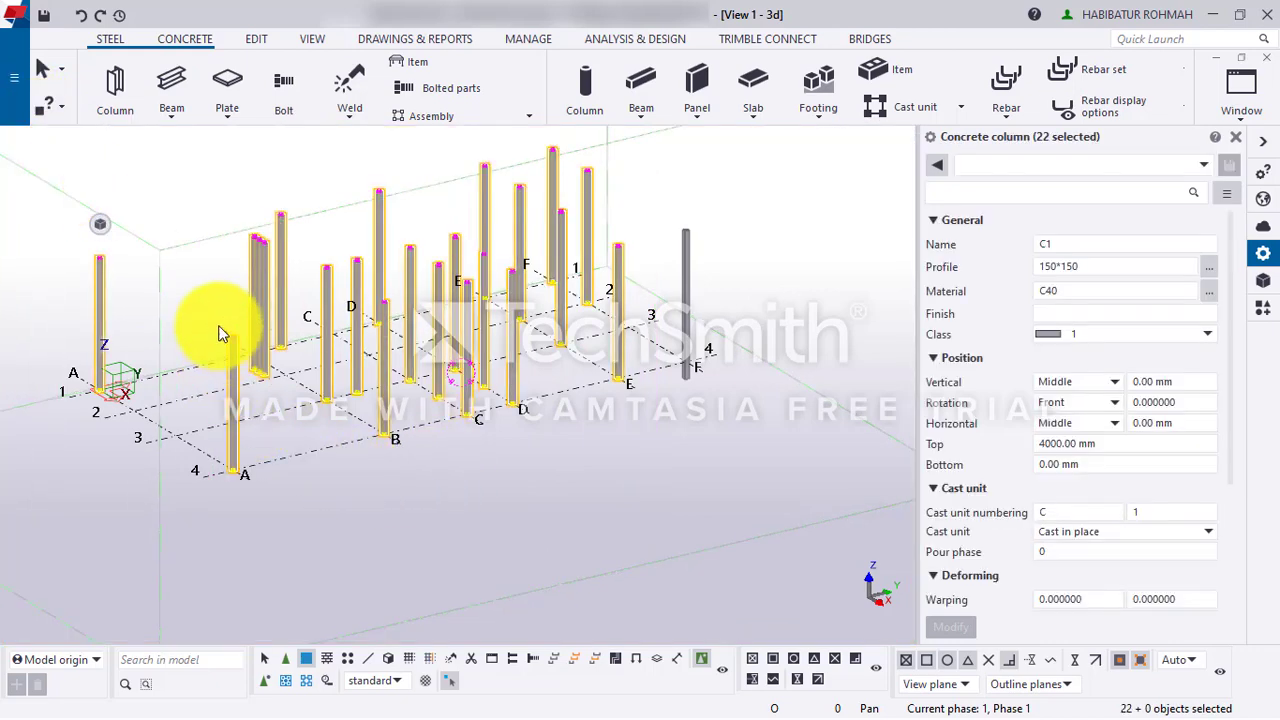
scroll(228, 430, "up", 2)
scroll(230, 430, "down", 2)
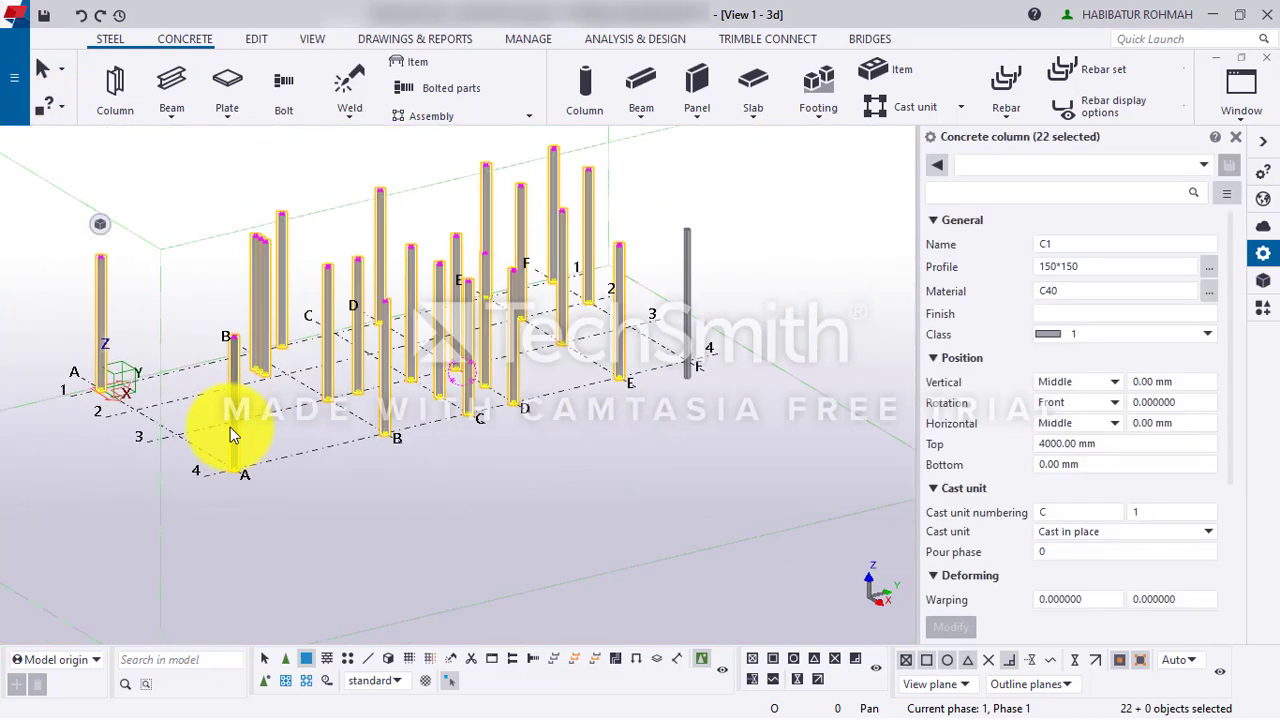
scroll(230, 427, "down", 1)
left_click(377, 486)
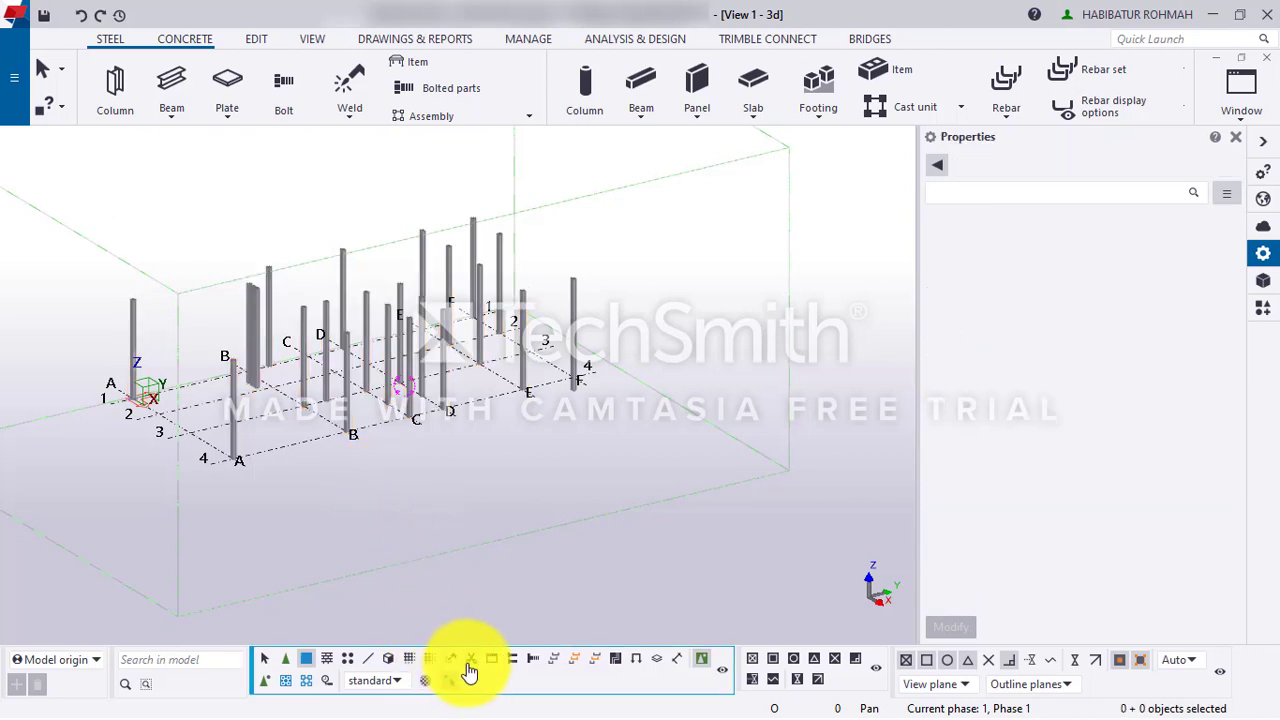
- Try to area-select the columns with selection restricted to reinforcement only
left_click(554, 664)
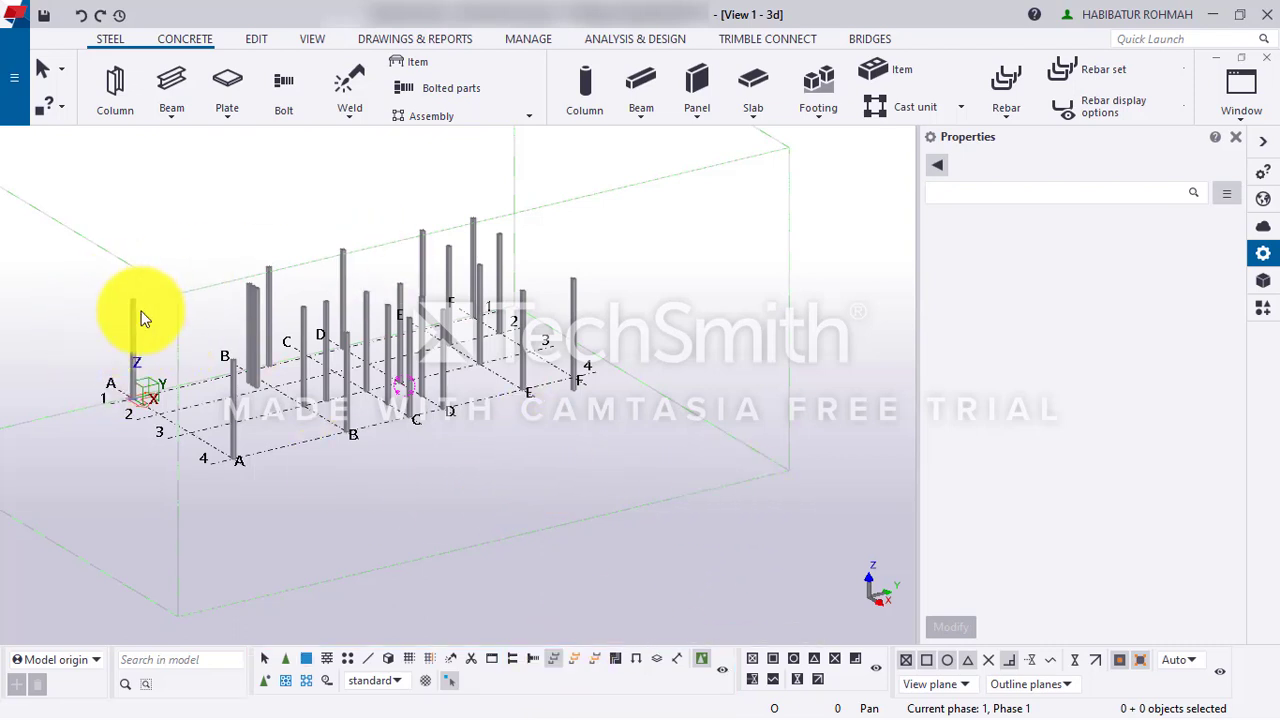
left_click_drag(570, 470, 86, 229)
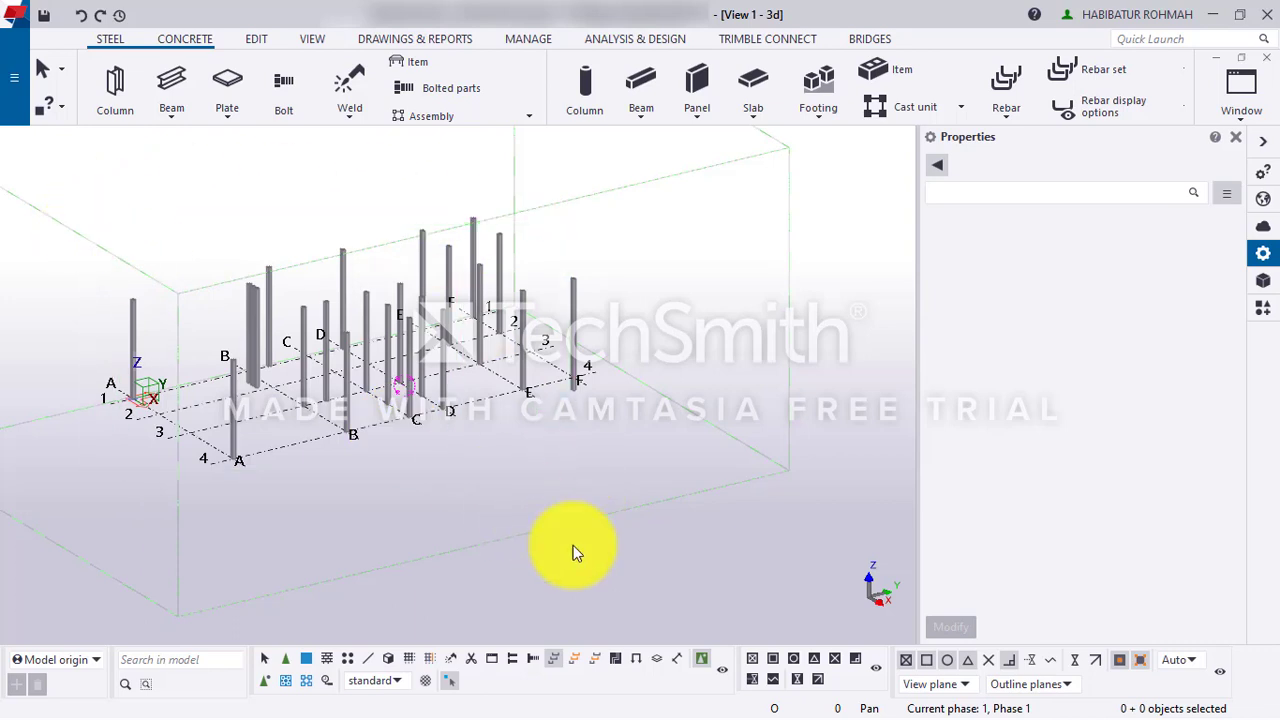
scroll(123, 366, "up", 2)
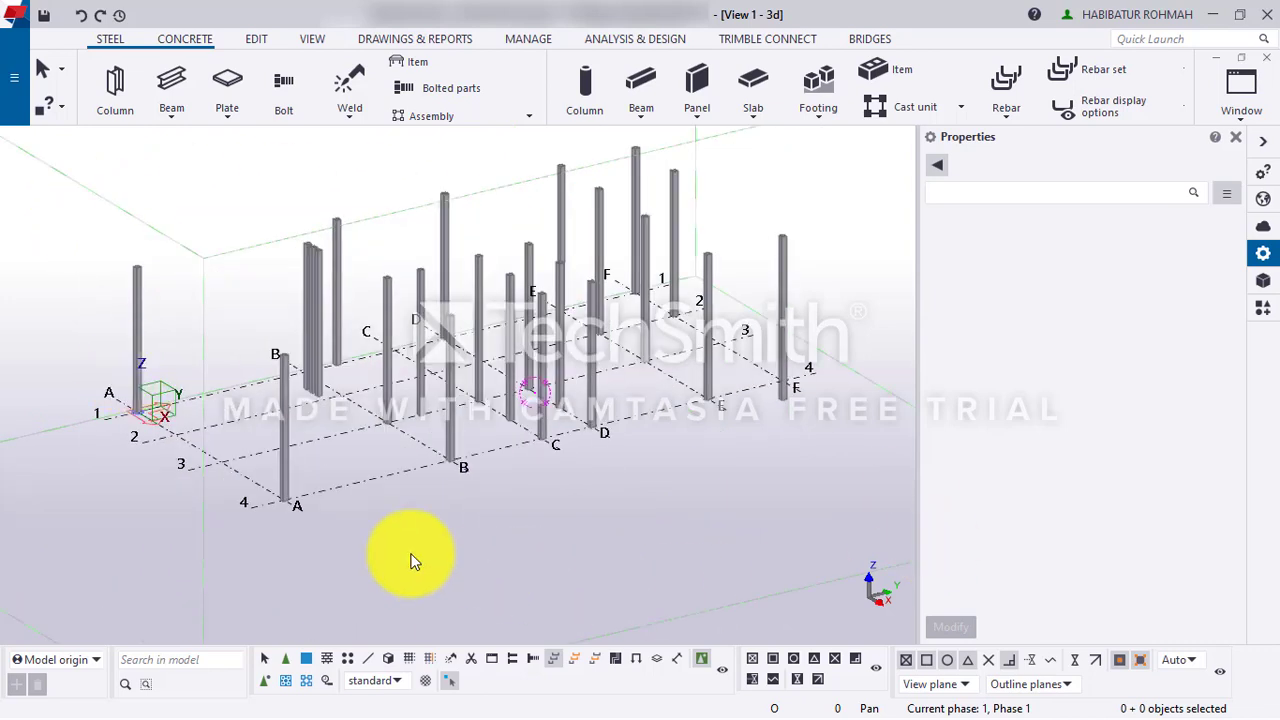
- With selection restricted to parts, copy the F-4 column's properties, including the -500 mm bottom level, to all other columns
left_click(310, 665)
scroll(706, 418, "down", 3)
left_click(763, 338)
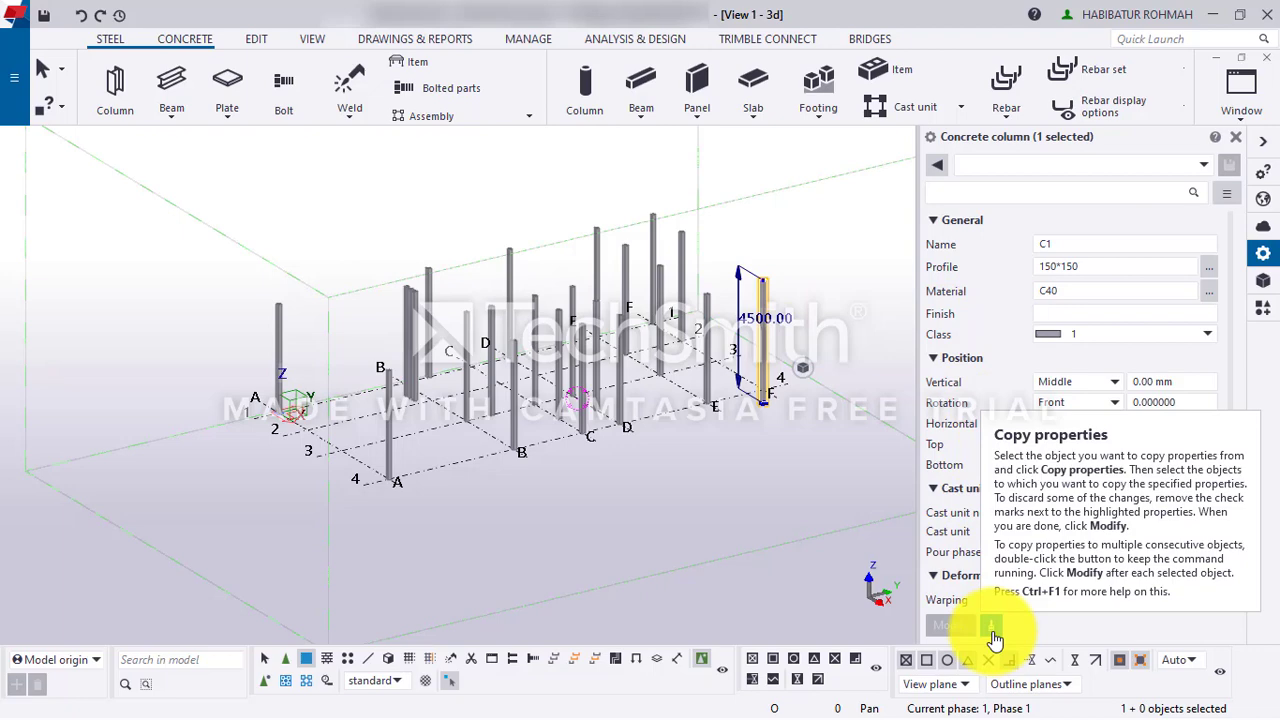
left_click(992, 628)
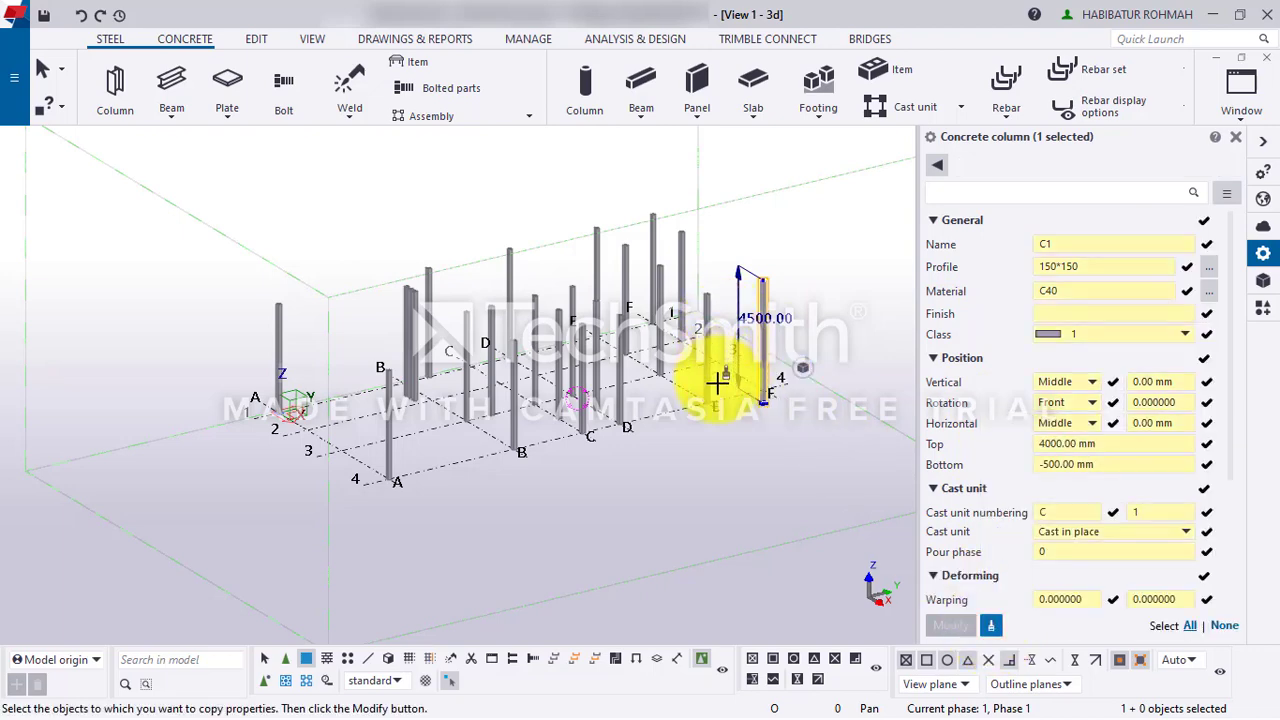
left_click_drag(733, 468, 242, 198)
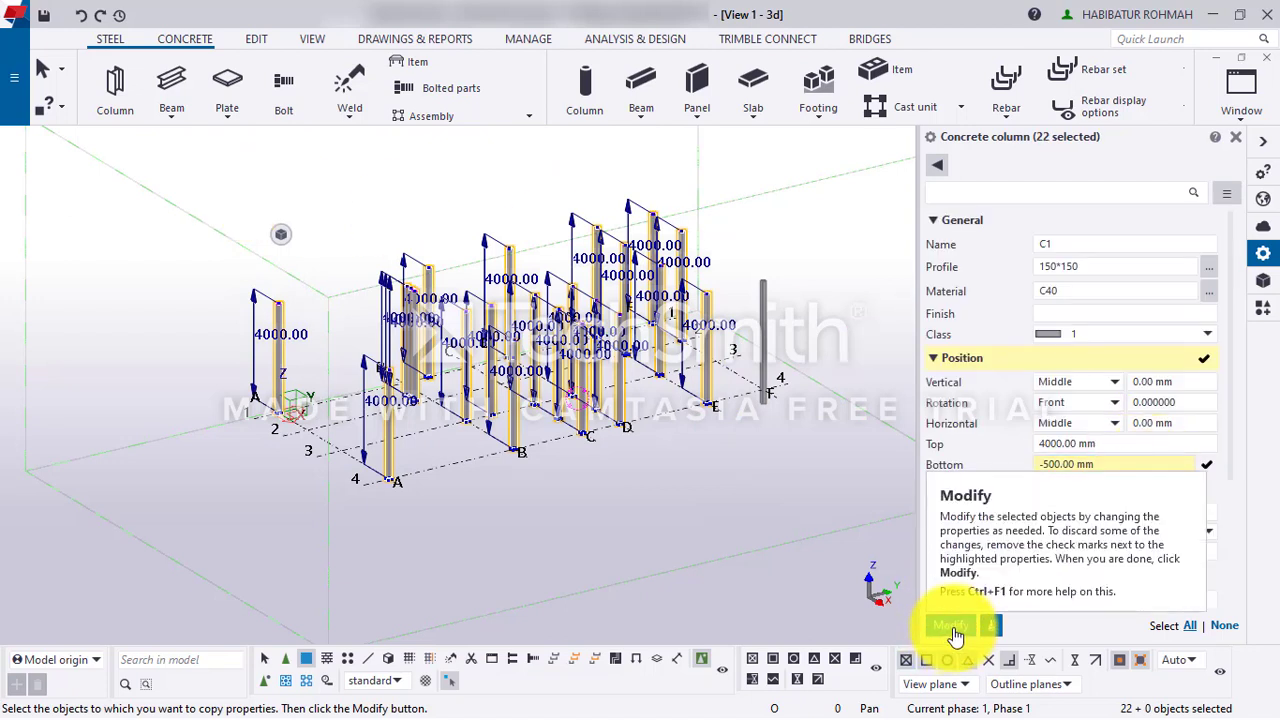
left_click(953, 628)
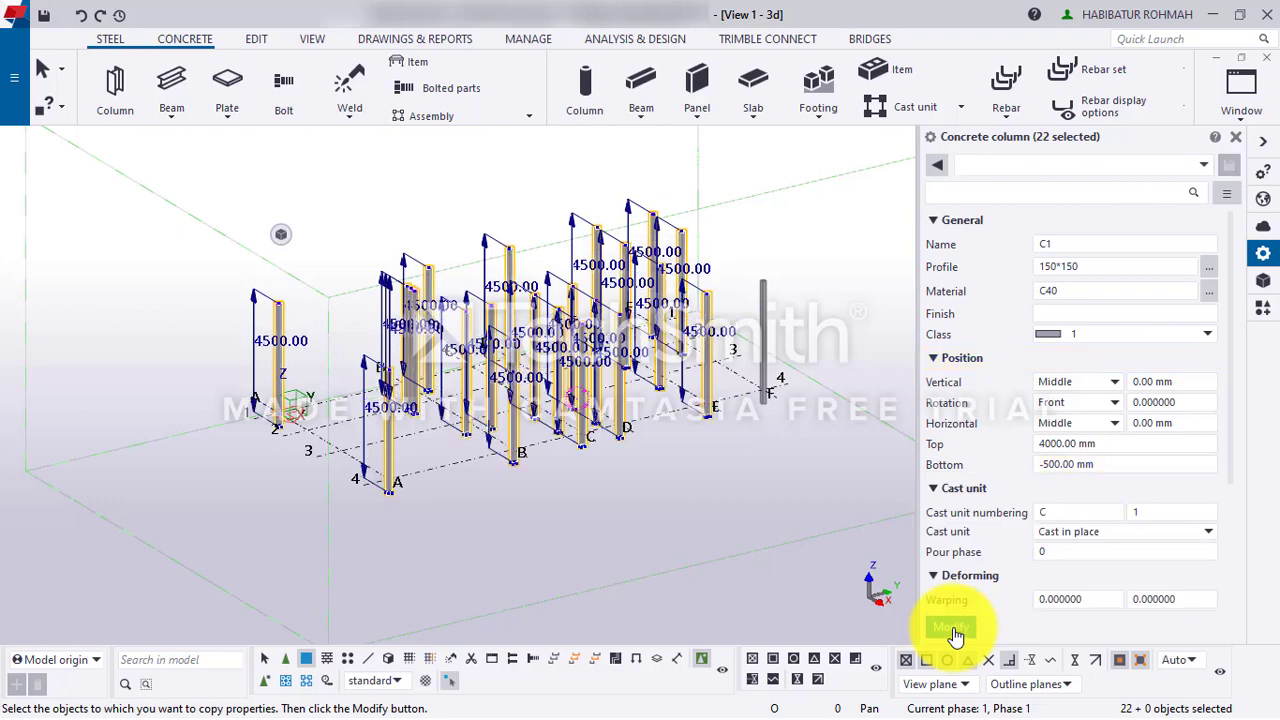
left_click(610, 503)
scroll(404, 382, "up", 3)
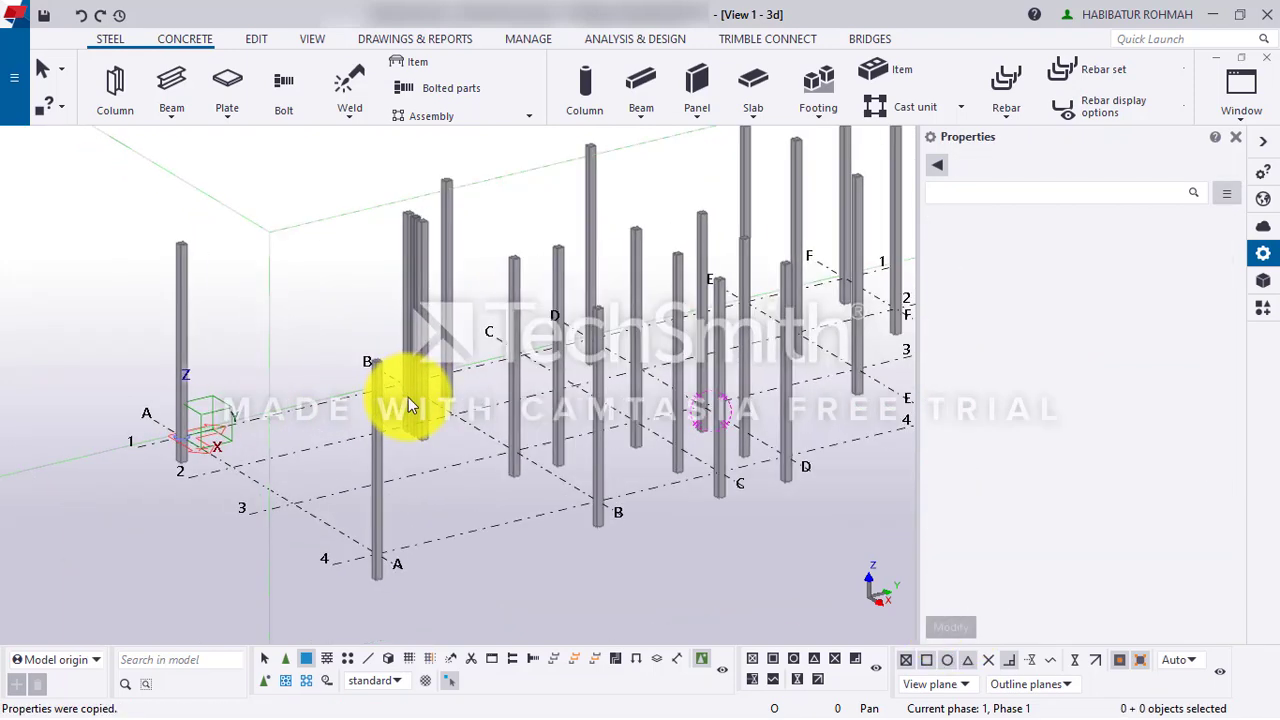
middle_click_drag(408, 397, 423, 334)
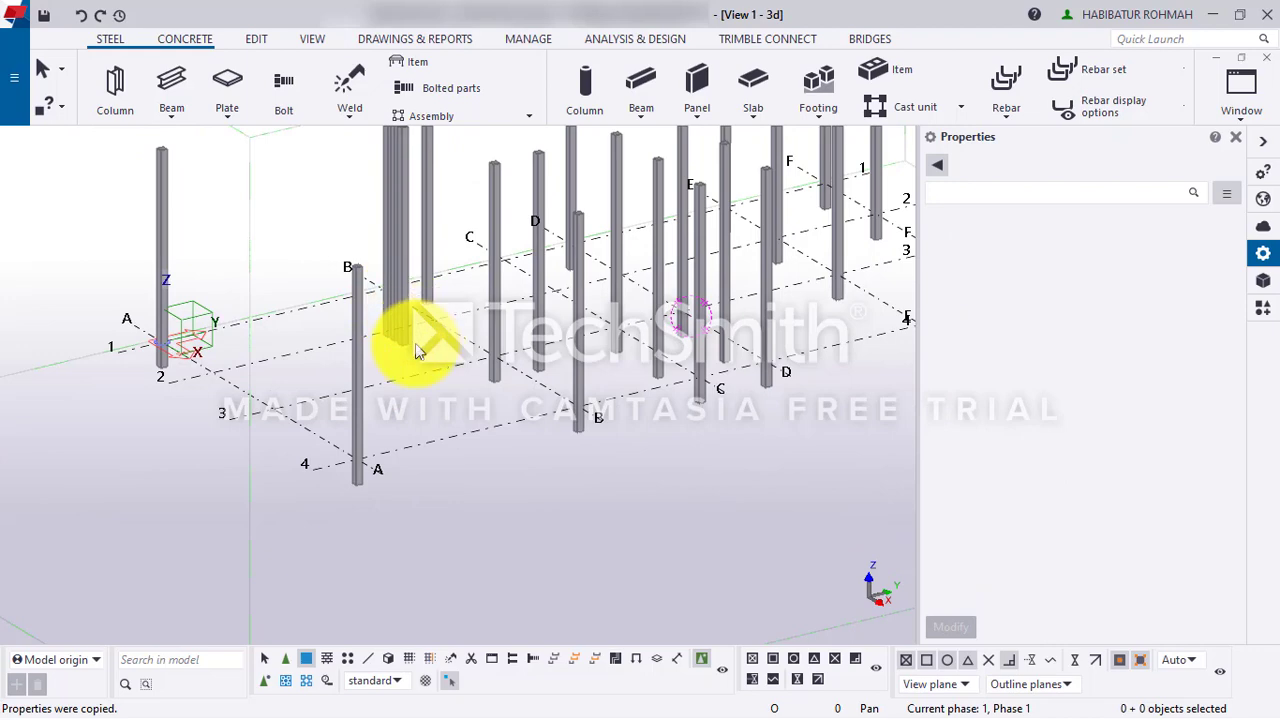
- Examine the lower ends of the extended columns across the grid in the 3D view
scroll(594, 400, "up", 2)
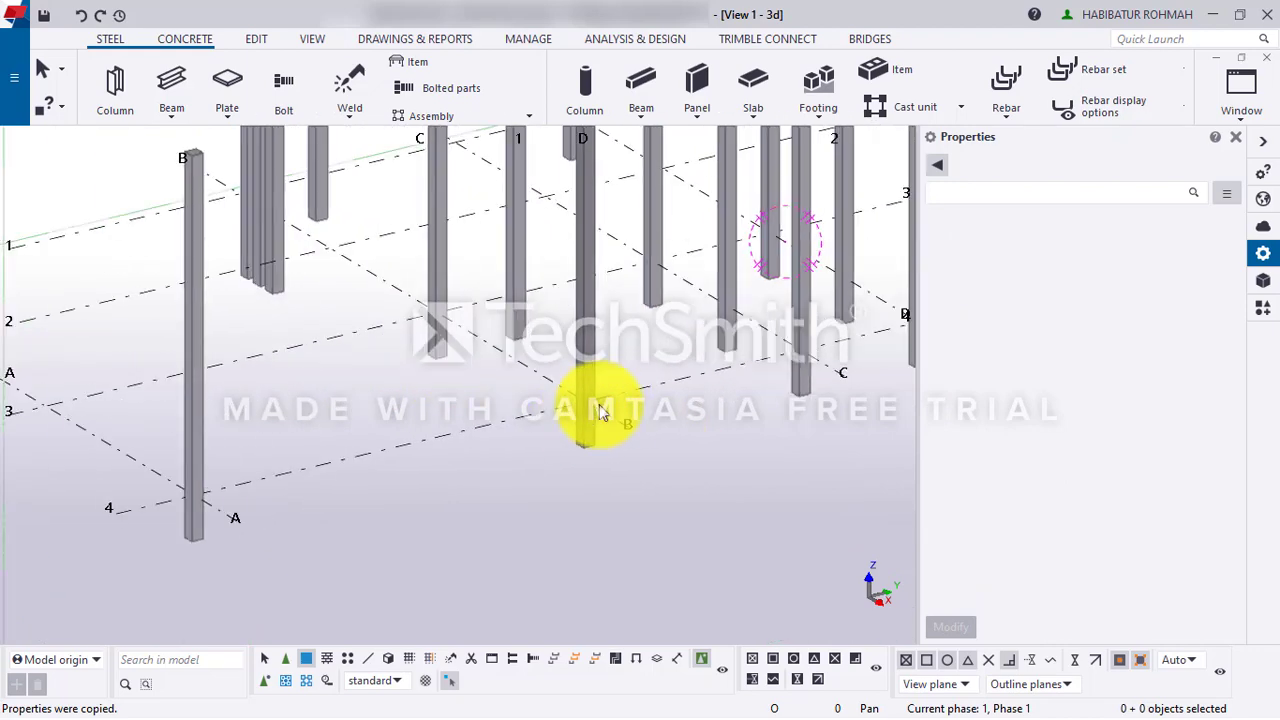
scroll(540, 425, "down", 2)
middle_click_drag(521, 440, 514, 400, "ctrl")
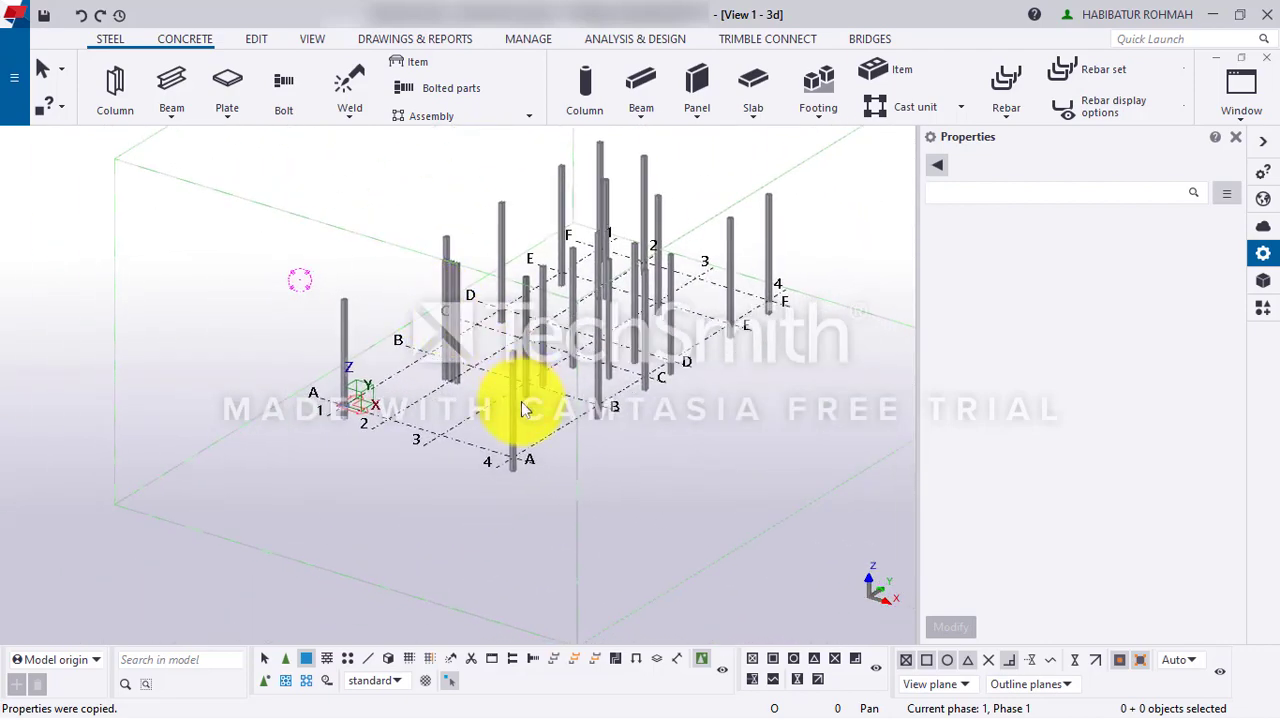
scroll(514, 400, "up", 3)
scroll(214, 423, "up", 4)
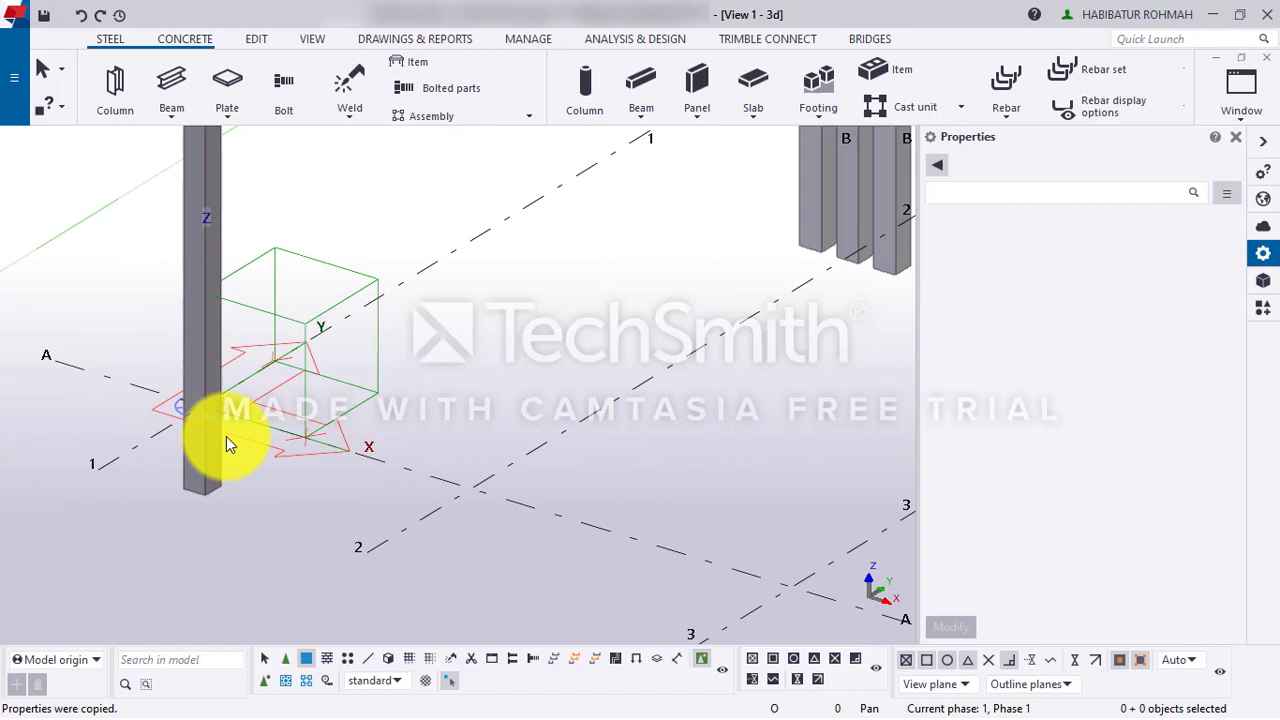
scroll(226, 436, "down", 3)
scroll(224, 426, "down", 5)
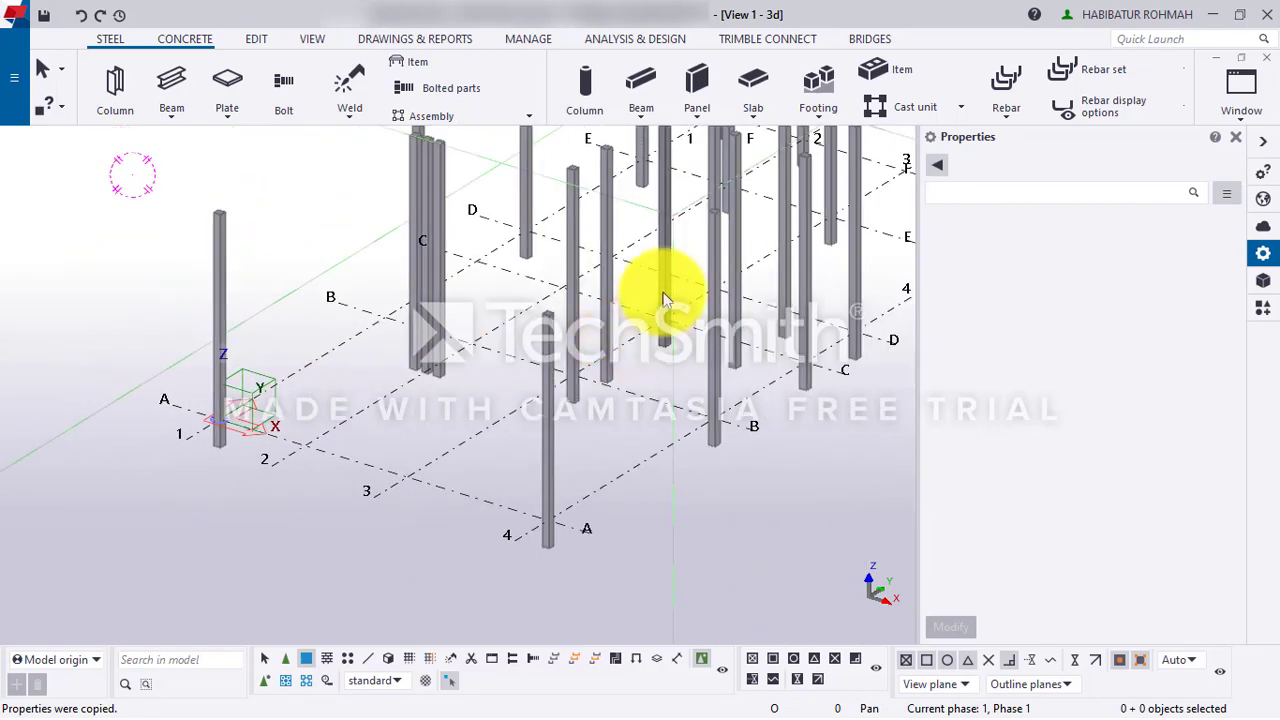
scroll(737, 314, "up", 3)
middle_click_drag(564, 314, 423, 309)
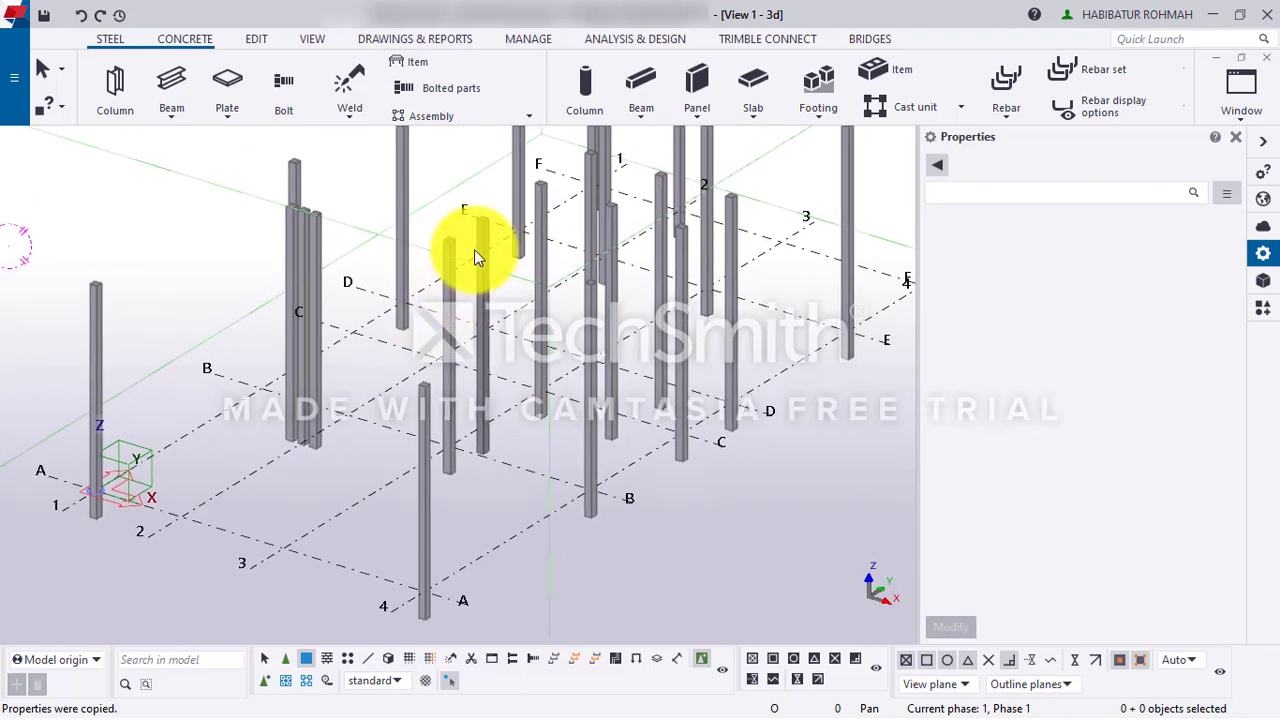
- Search the applications and components catalog for "reinf" and "colum", browse the column components, and close the catalog
left_click(1262, 312)
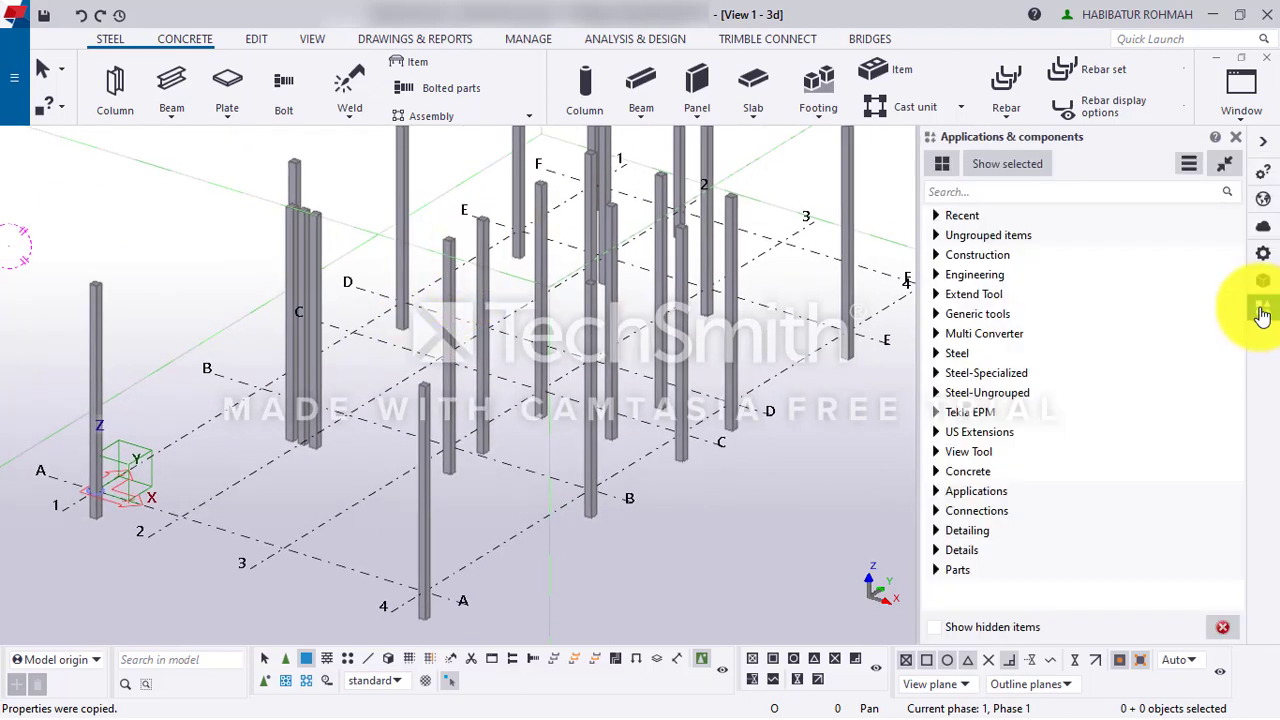
left_click(1012, 189)
type("r")
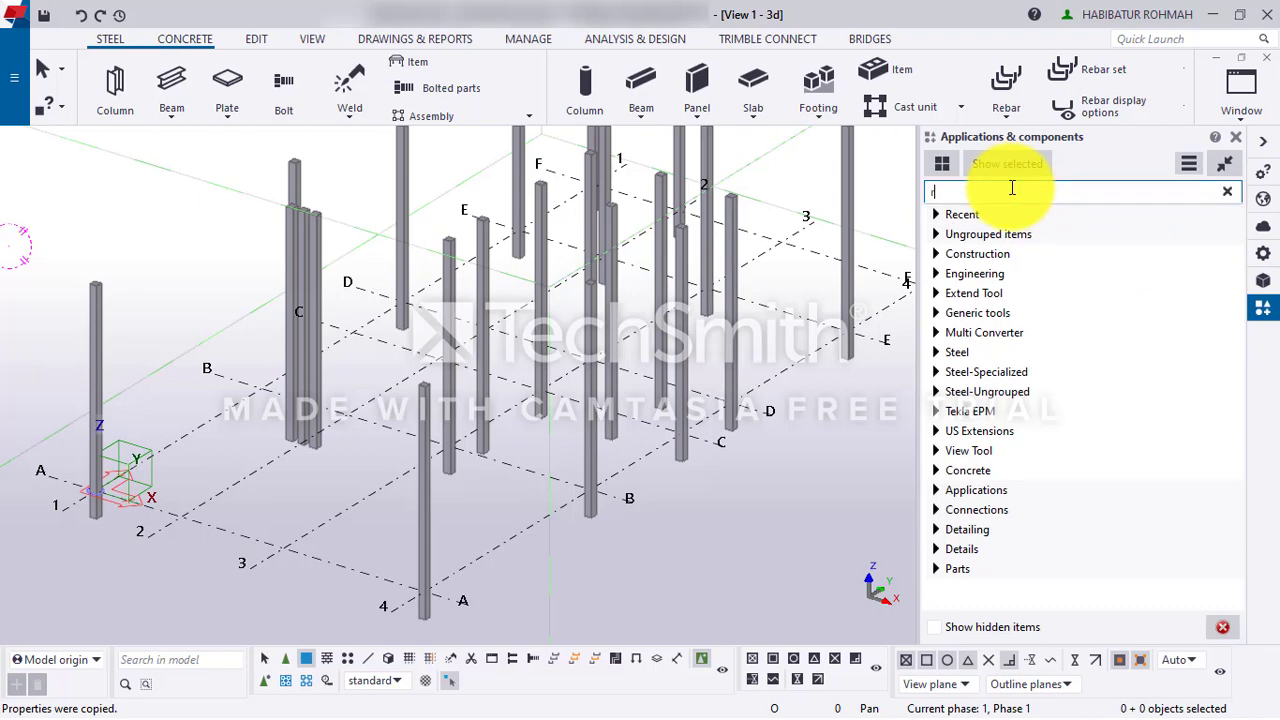
type("einf")
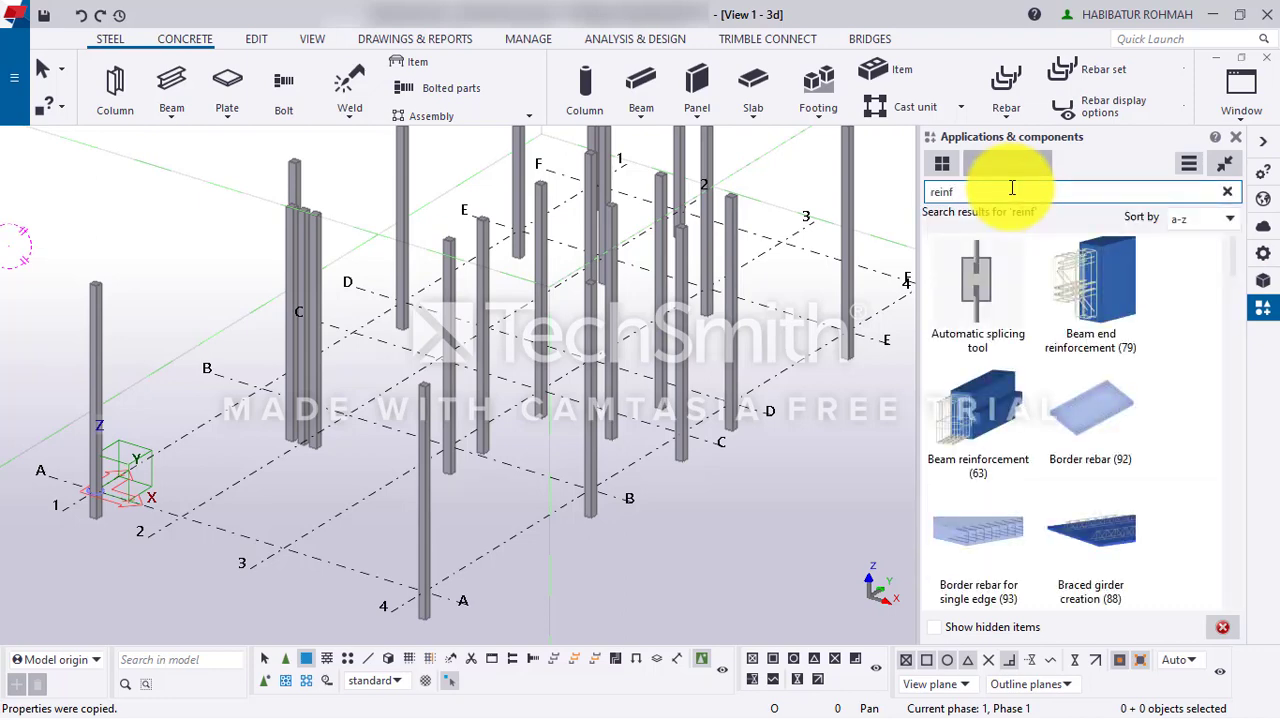
double_click(948, 191)
type("colum")
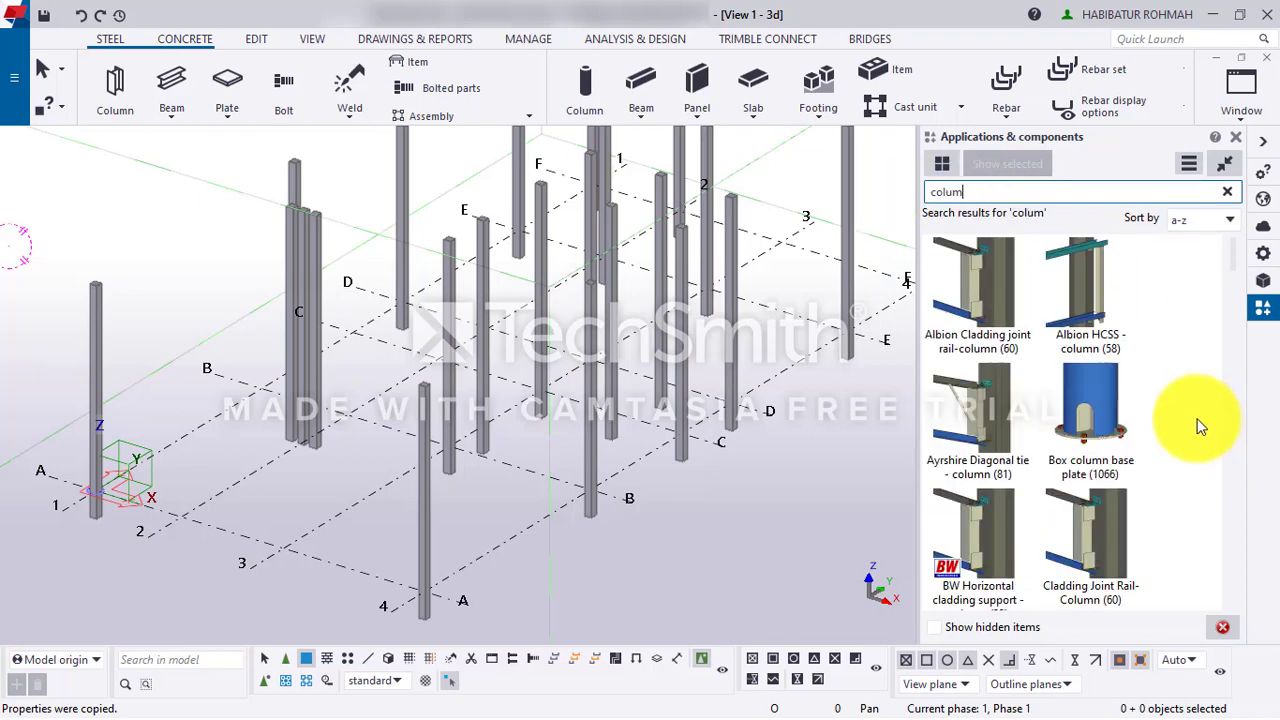
scroll(1070, 428, "down", 6)
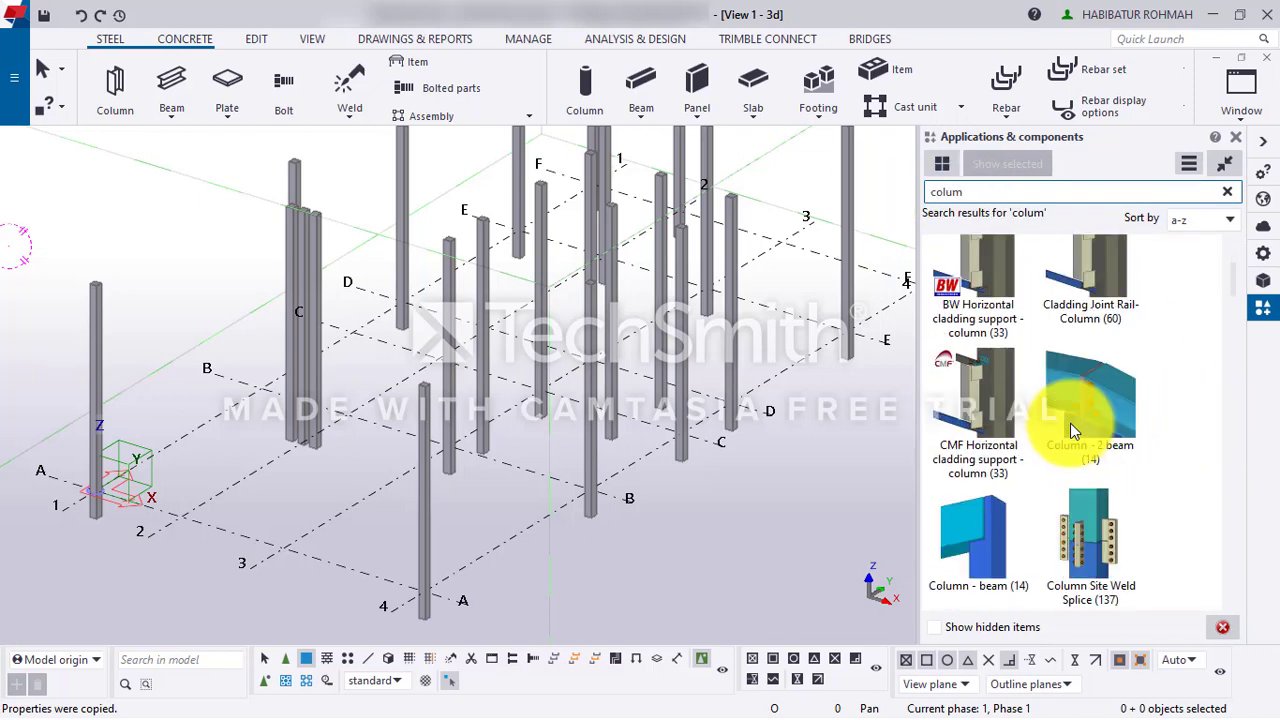
scroll(1070, 423, "down", 5)
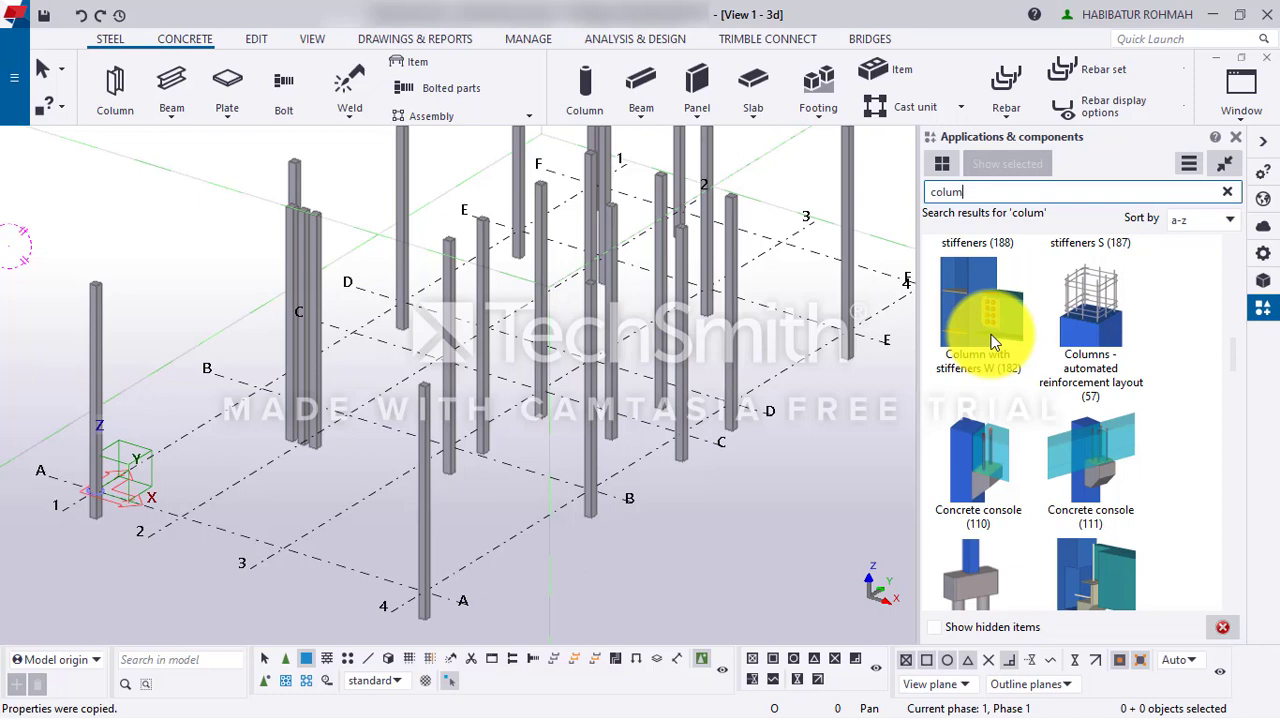
left_click(1268, 150)
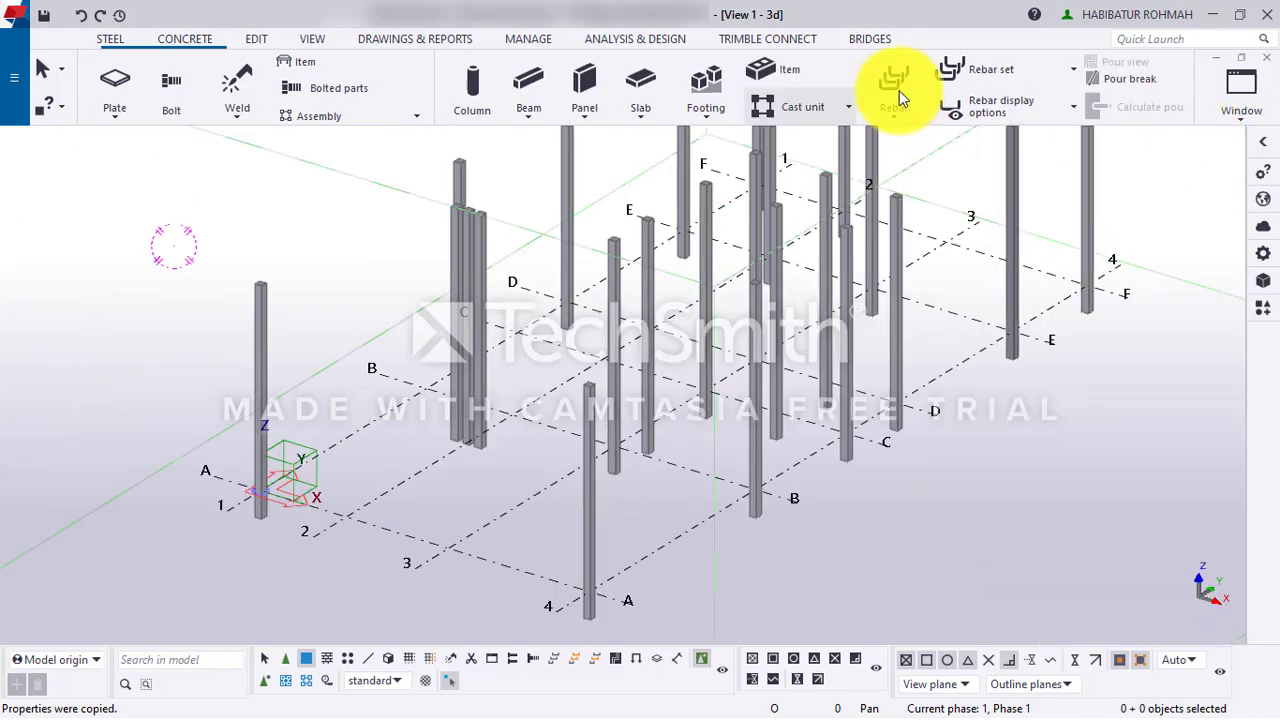
- Inspect the column base at A-1 and the three closely spaced columns near grid B from different sides
scroll(251, 491, "up", 5)
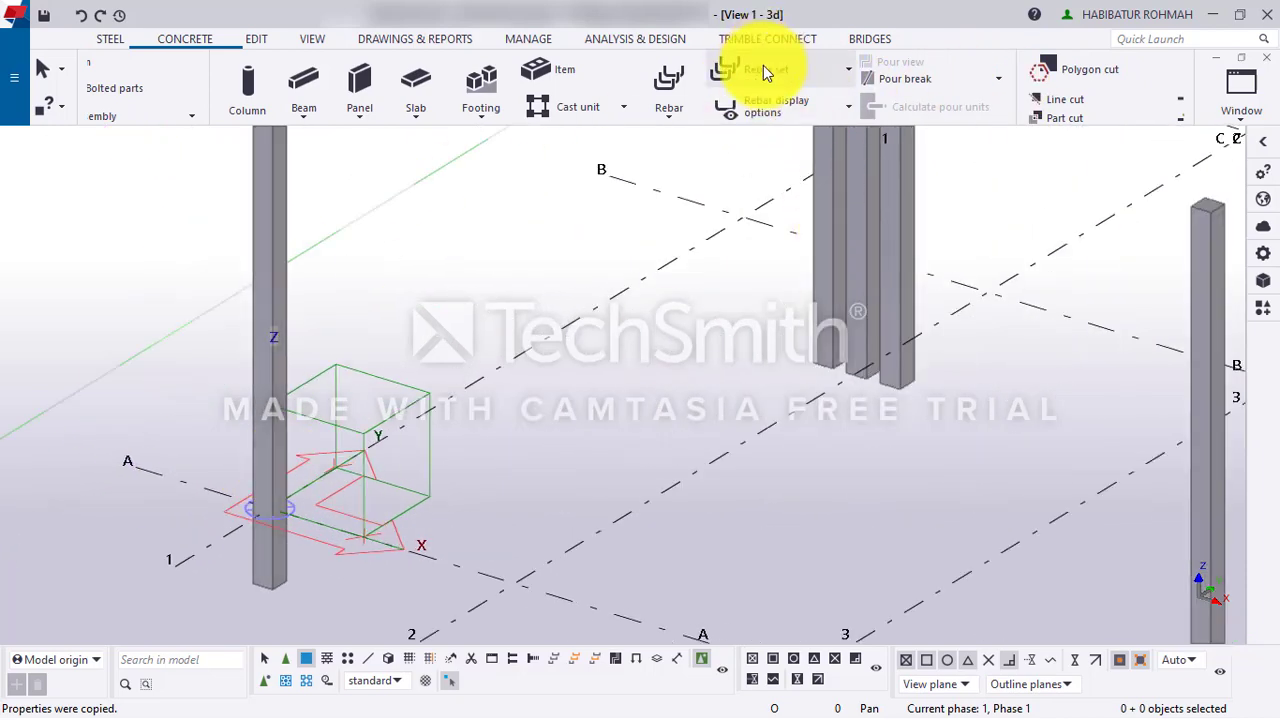
scroll(262, 505, "down", 3)
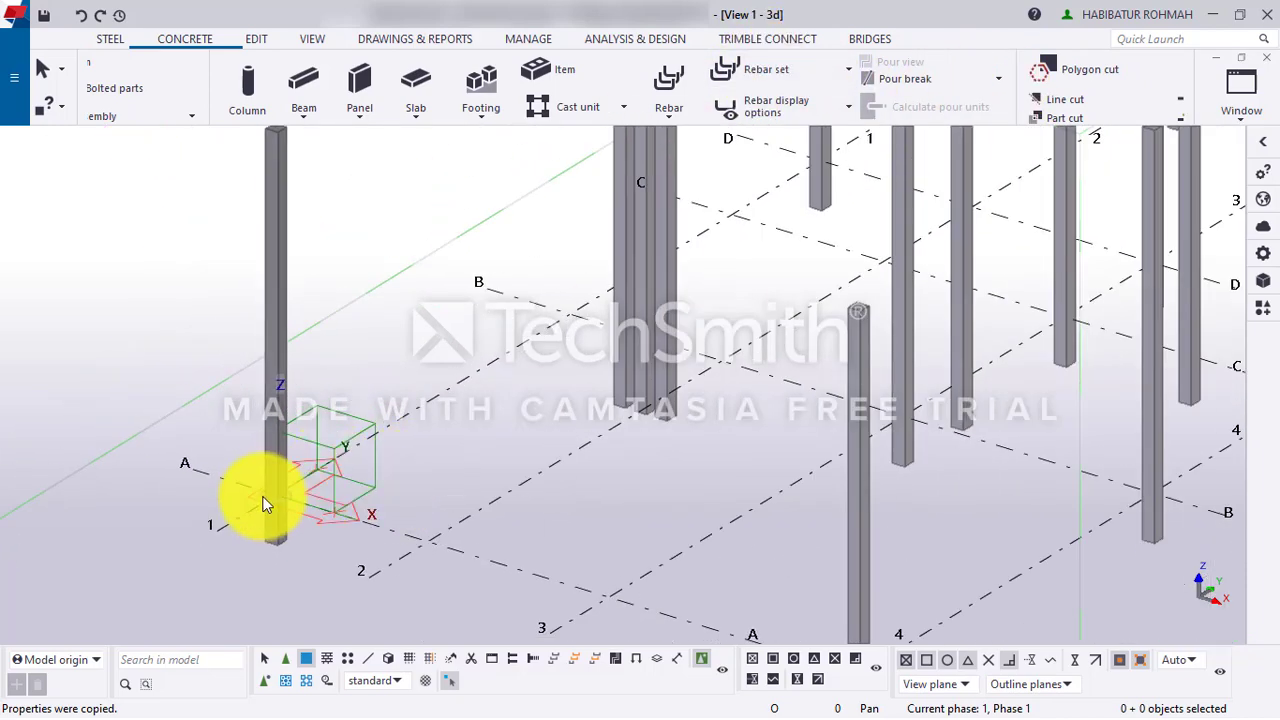
scroll(275, 530, "up", 4)
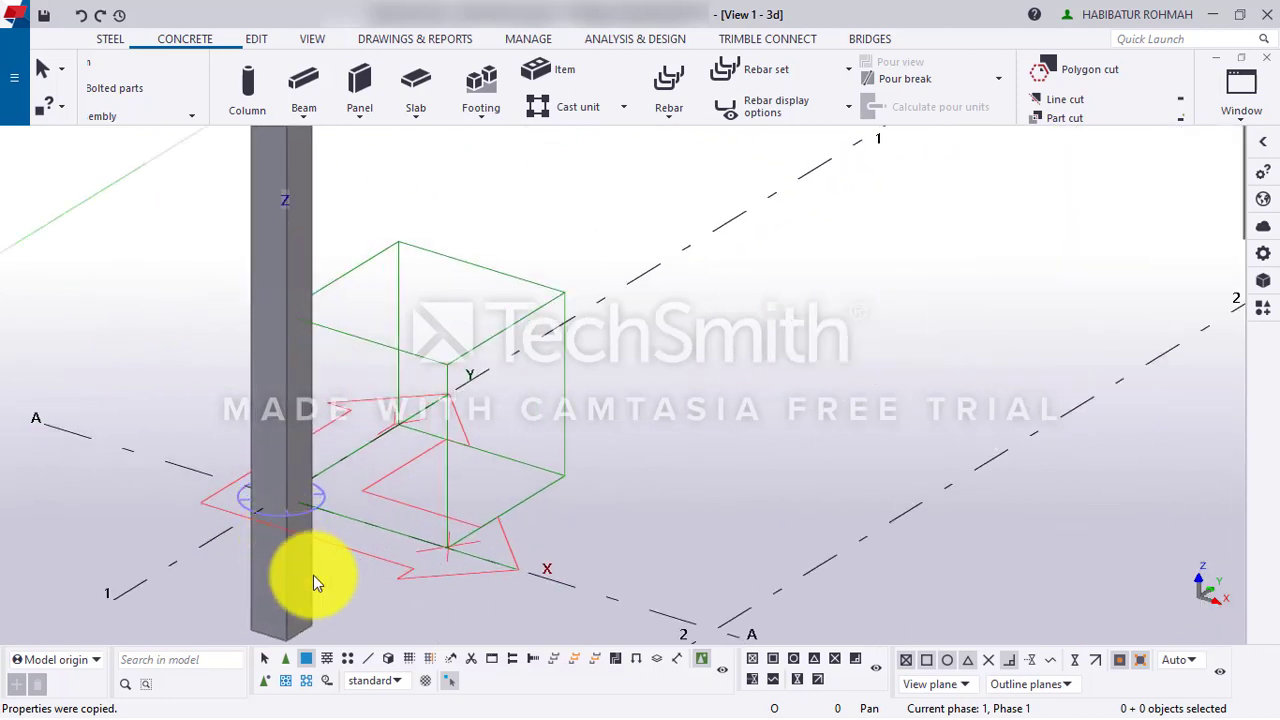
scroll(295, 580, "down", 4)
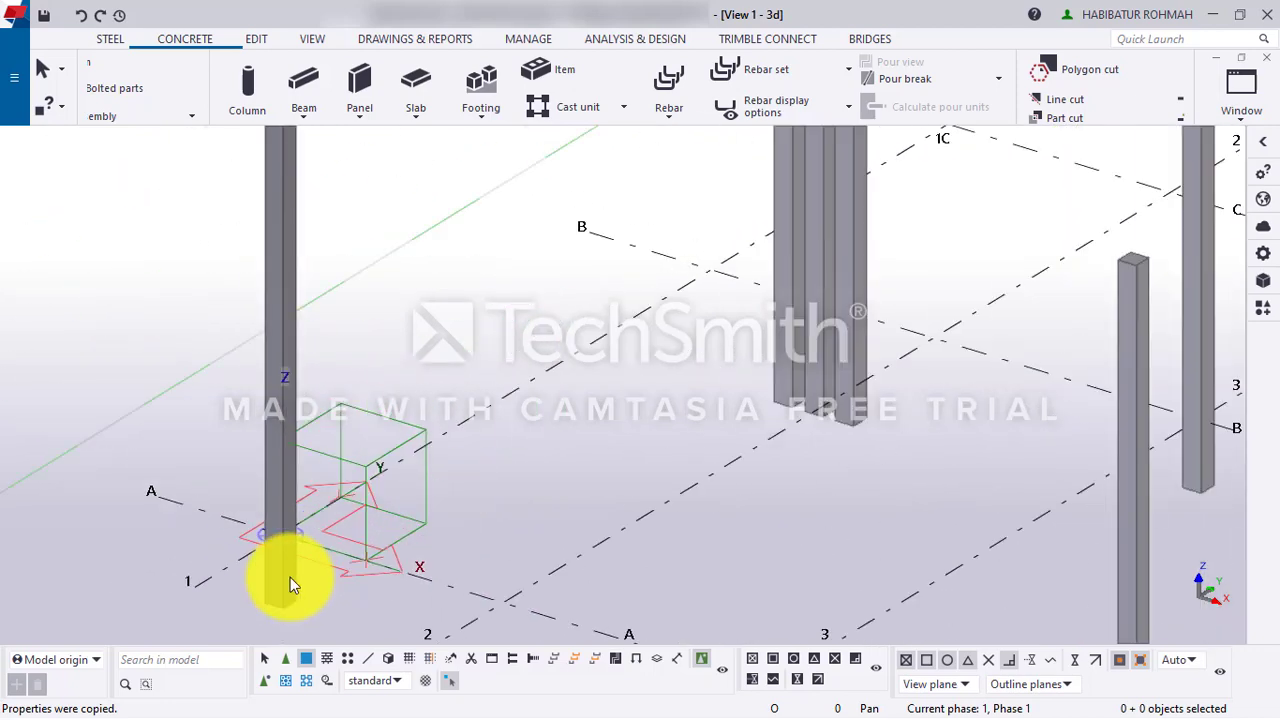
scroll(290, 577, "down", 4)
scroll(436, 512, "up", 4)
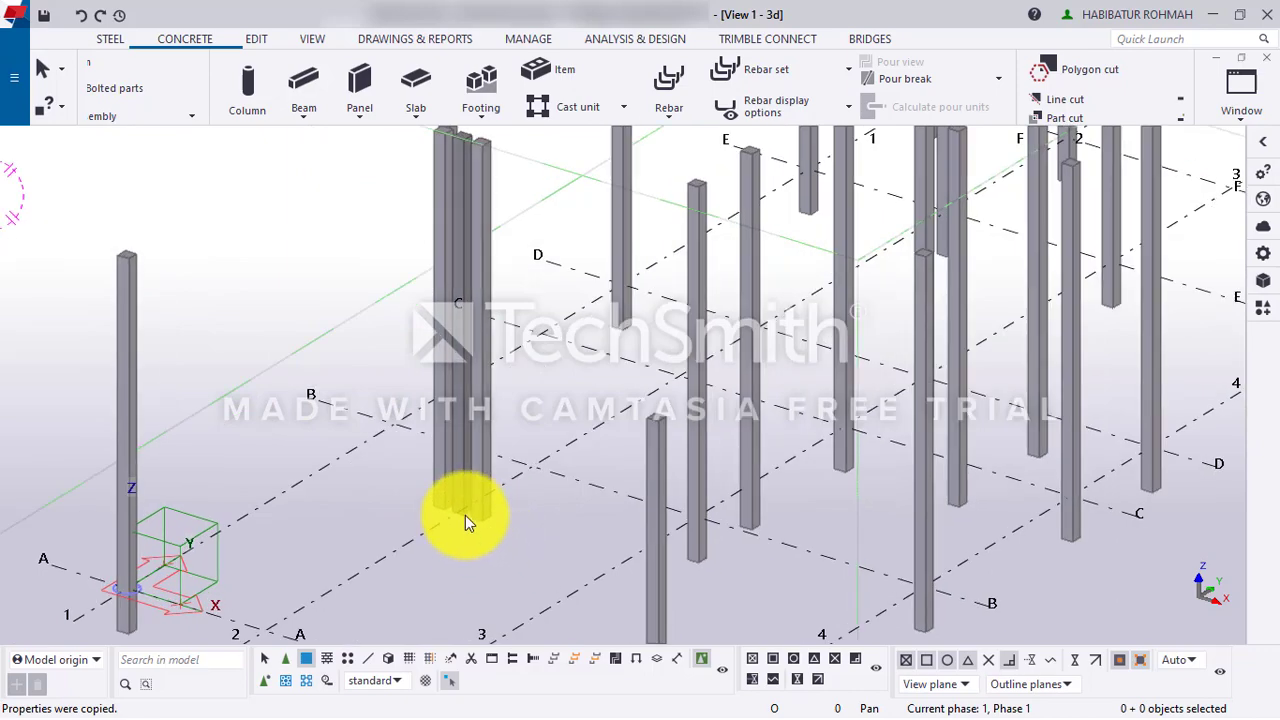
middle_click_drag(465, 515, 514, 529)
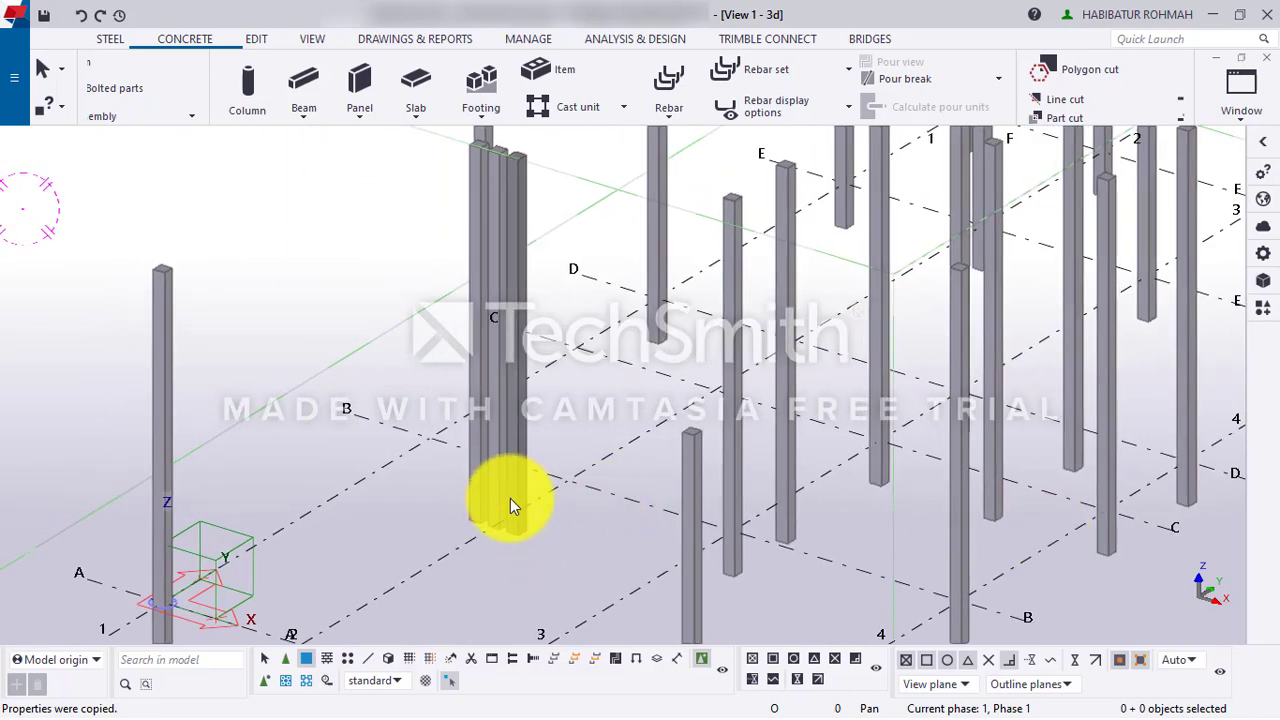
mouse_move(510, 505)
middle_mouse_down("ctrl")
mouse_move(529, 543)
mouse_move(531, 603)
mouse_move(646, 563)
mouse_move(762, 550)
mouse_move(863, 486)
mouse_move(737, 509)
mouse_move(603, 563)
mouse_move(516, 521)
mouse_move(666, 437)
mouse_move(823, 466)
mouse_move(809, 537)
middle_mouse_up("ctrl")
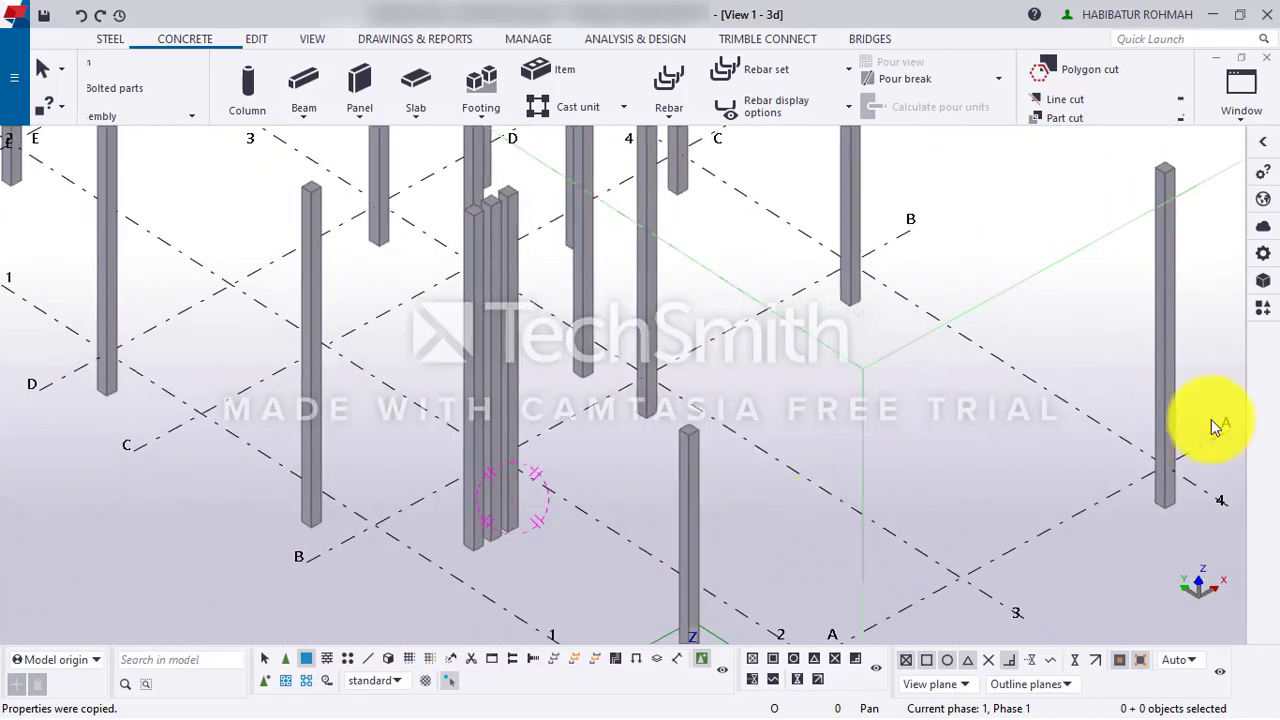
- Show the Denah-1 reference model, enable selection of all object types, and select the plan in a view from above
left_click(1263, 280)
left_click(977, 267)
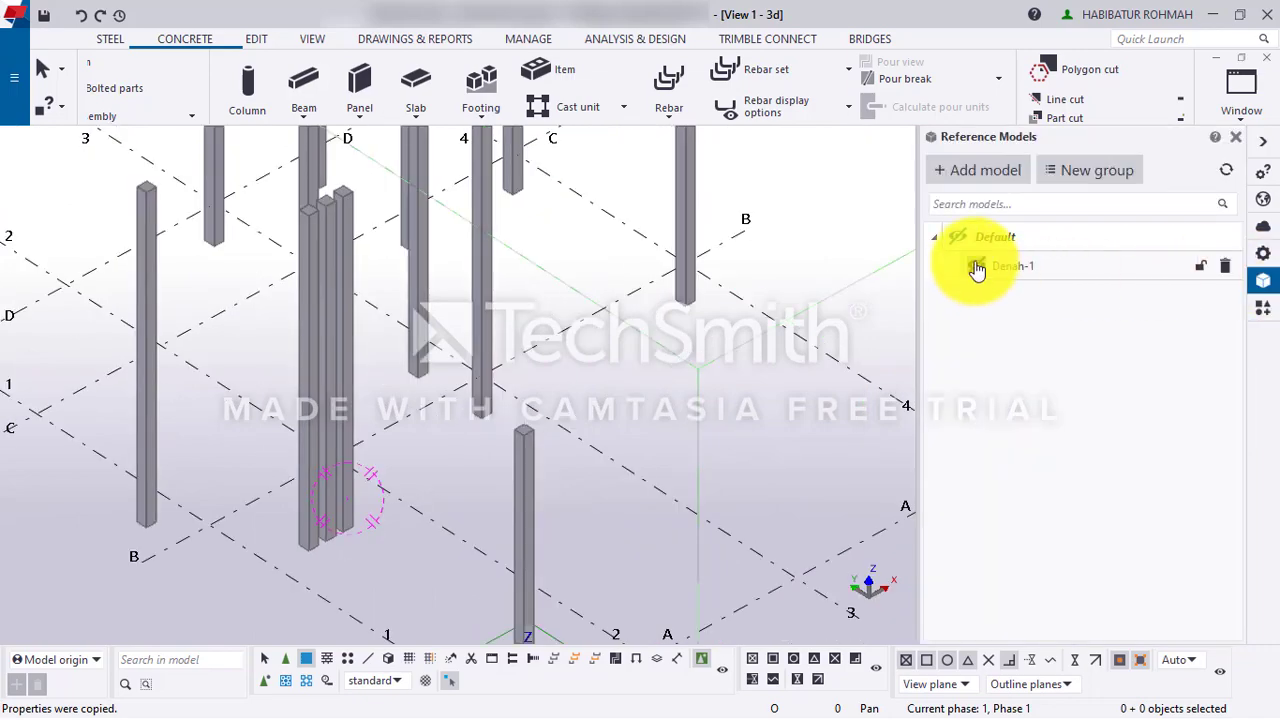
middle_click_drag(438, 409, 323, 571, "ctrl")
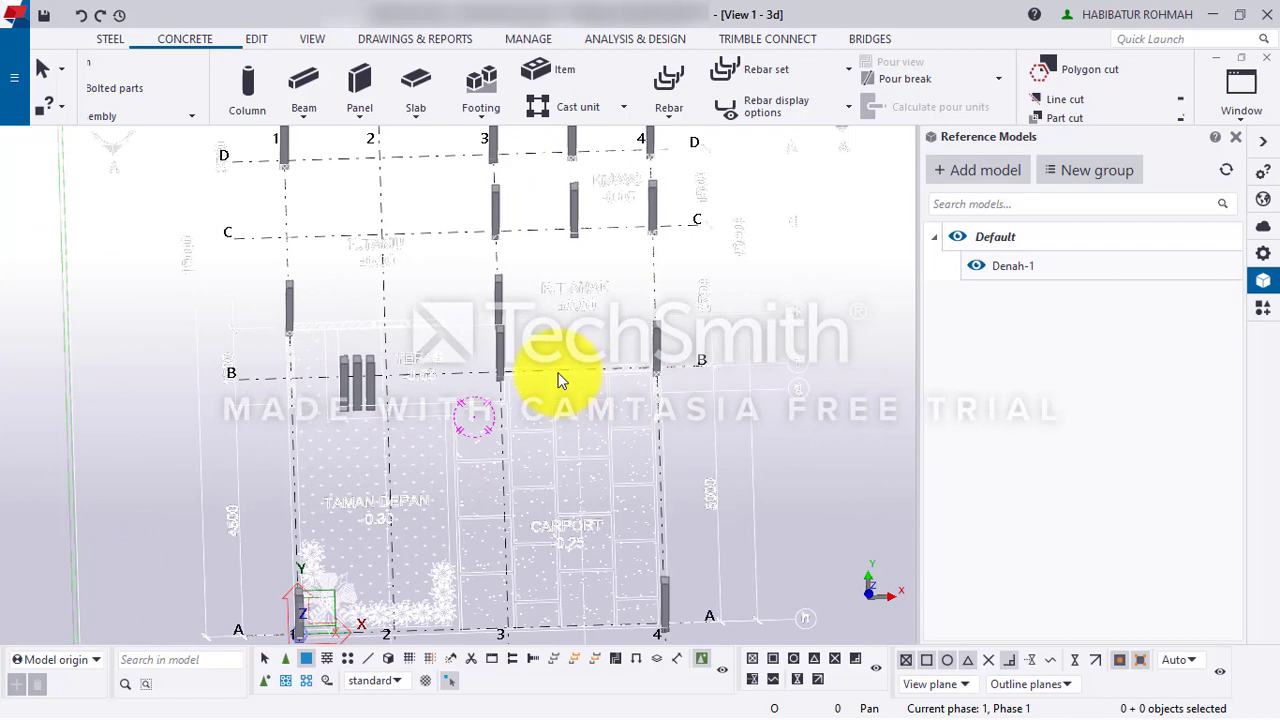
scroll(530, 440, "up", 4)
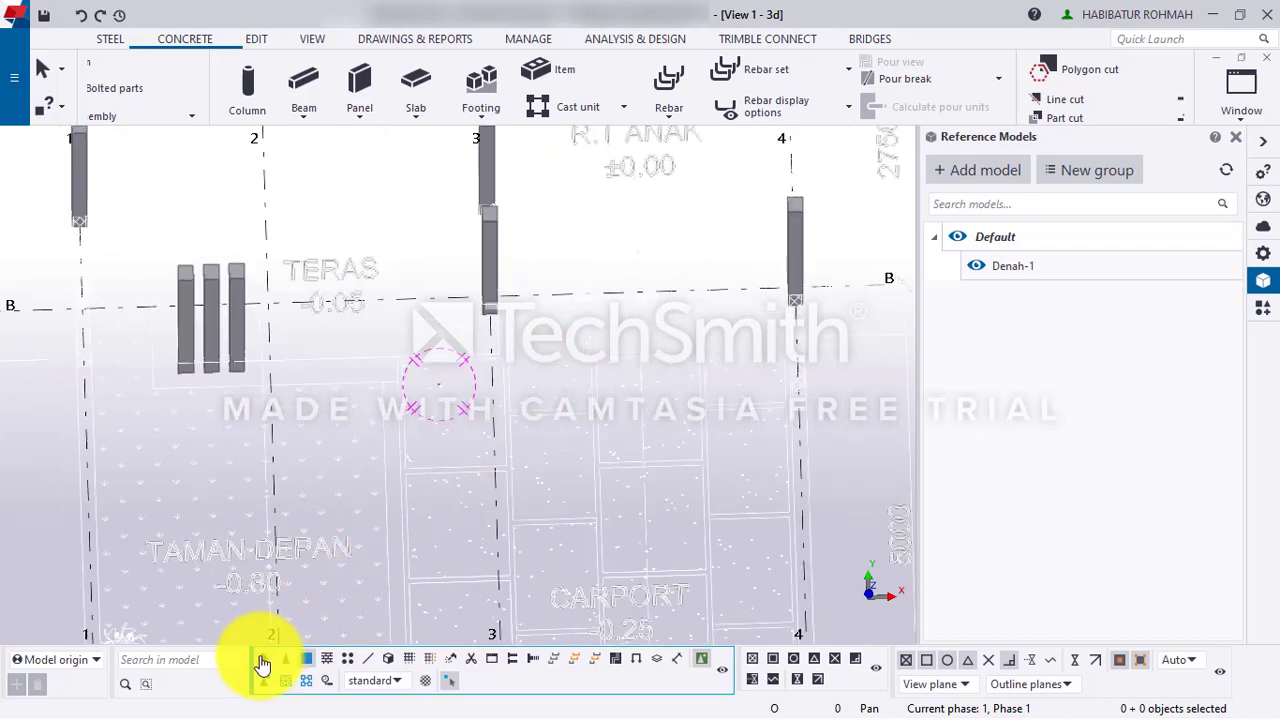
left_click(506, 366)
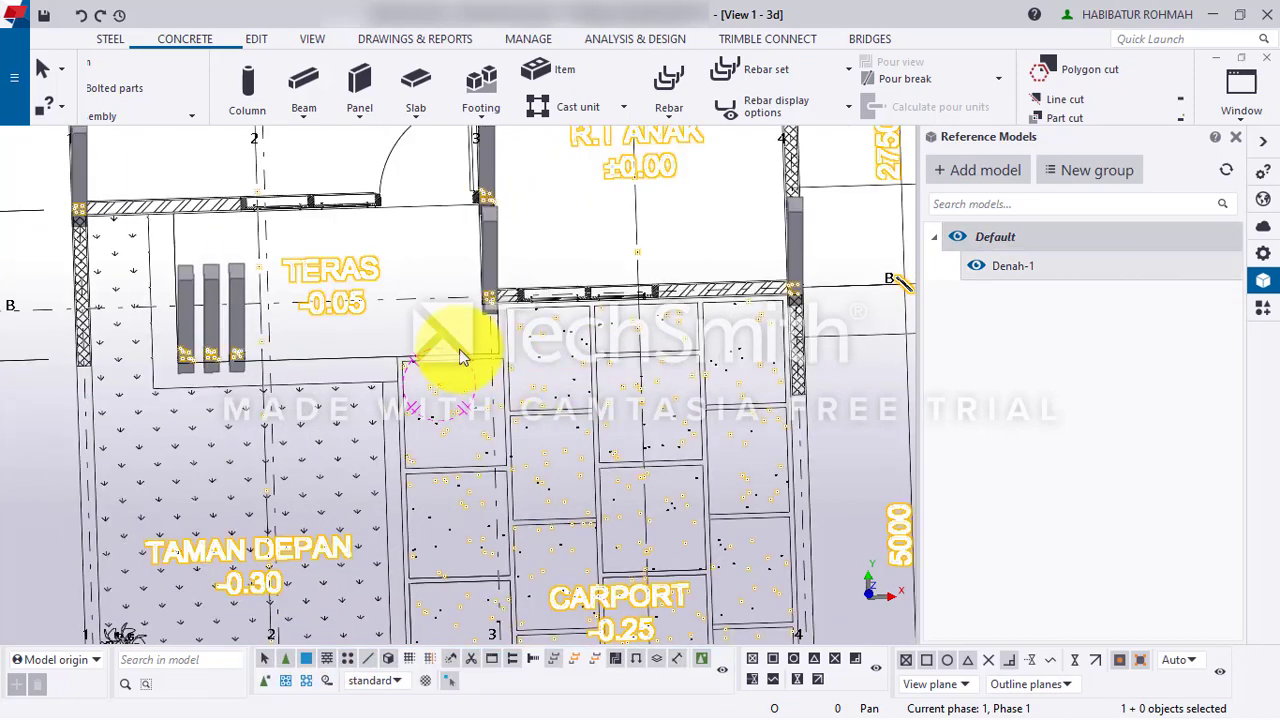
- Examine the column positions against the Denah-1 floor plan, from the front garden to the kitchen area
scroll(462, 358, "down", 3)
middle_click_drag(443, 349, 334, 500, "ctrl")
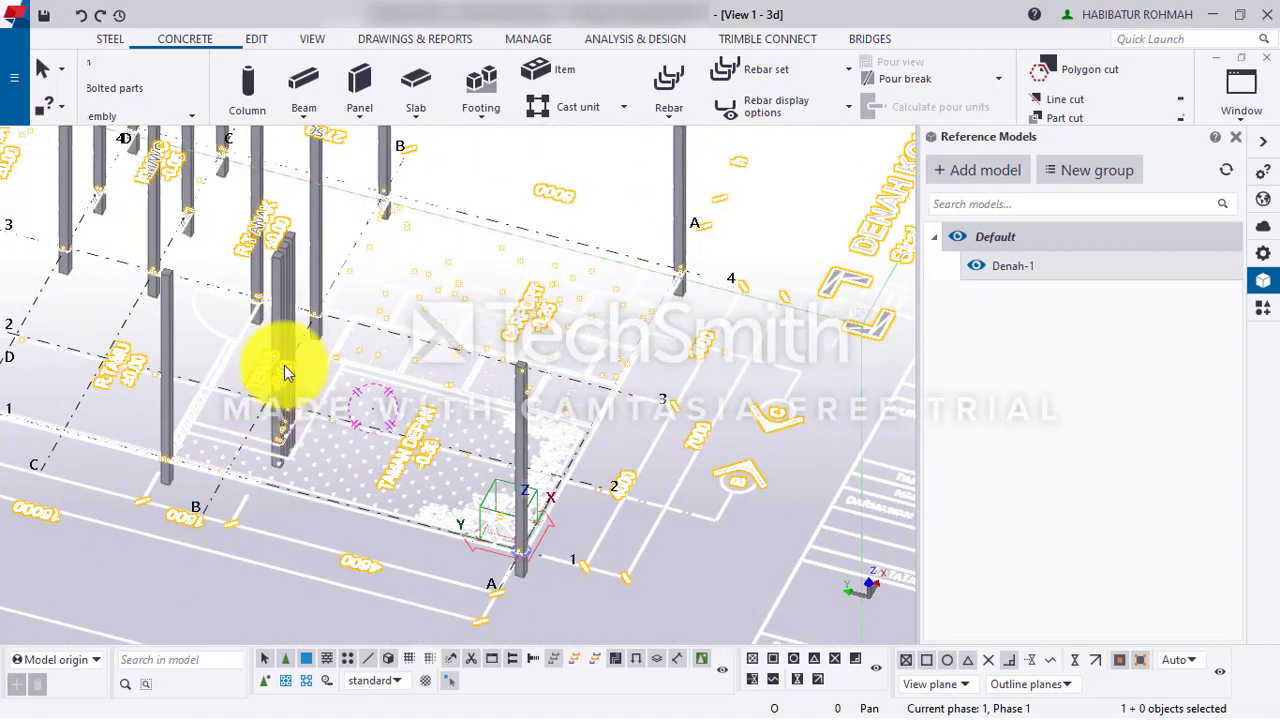
middle_click_drag(297, 329, 297, 314, "ctrl")
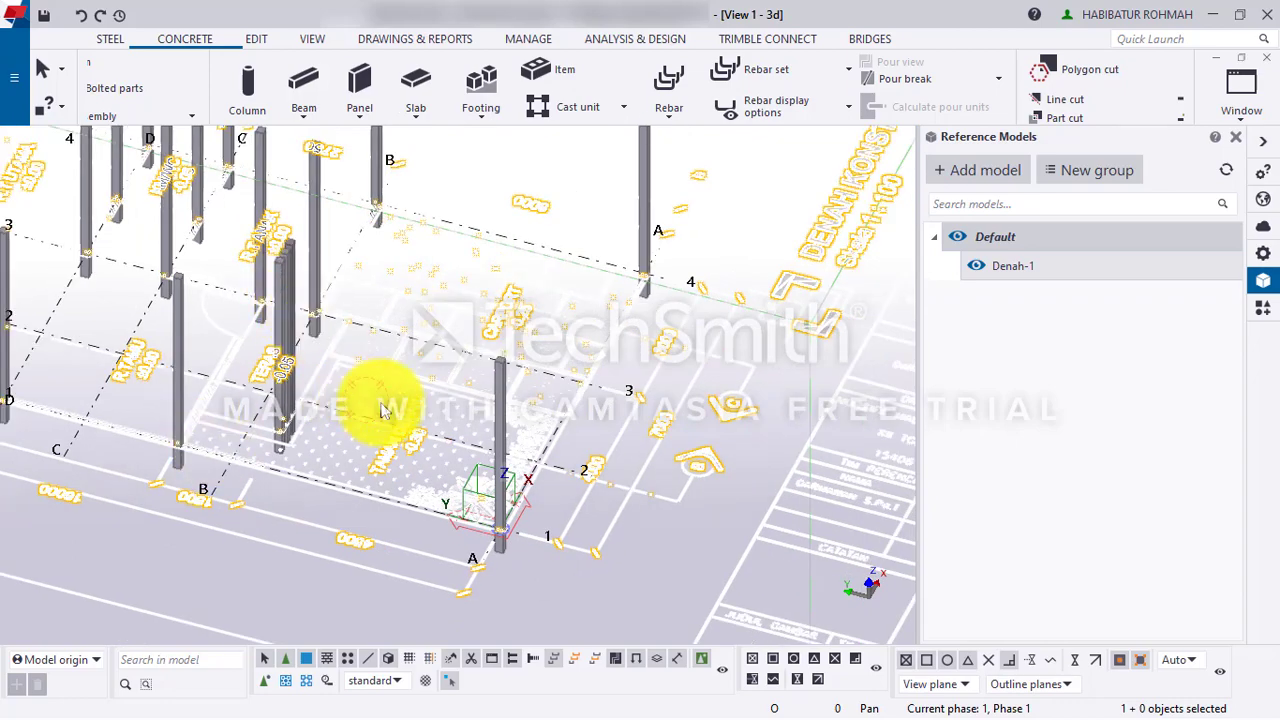
middle_click_drag(500, 537, 431, 520, "ctrl")
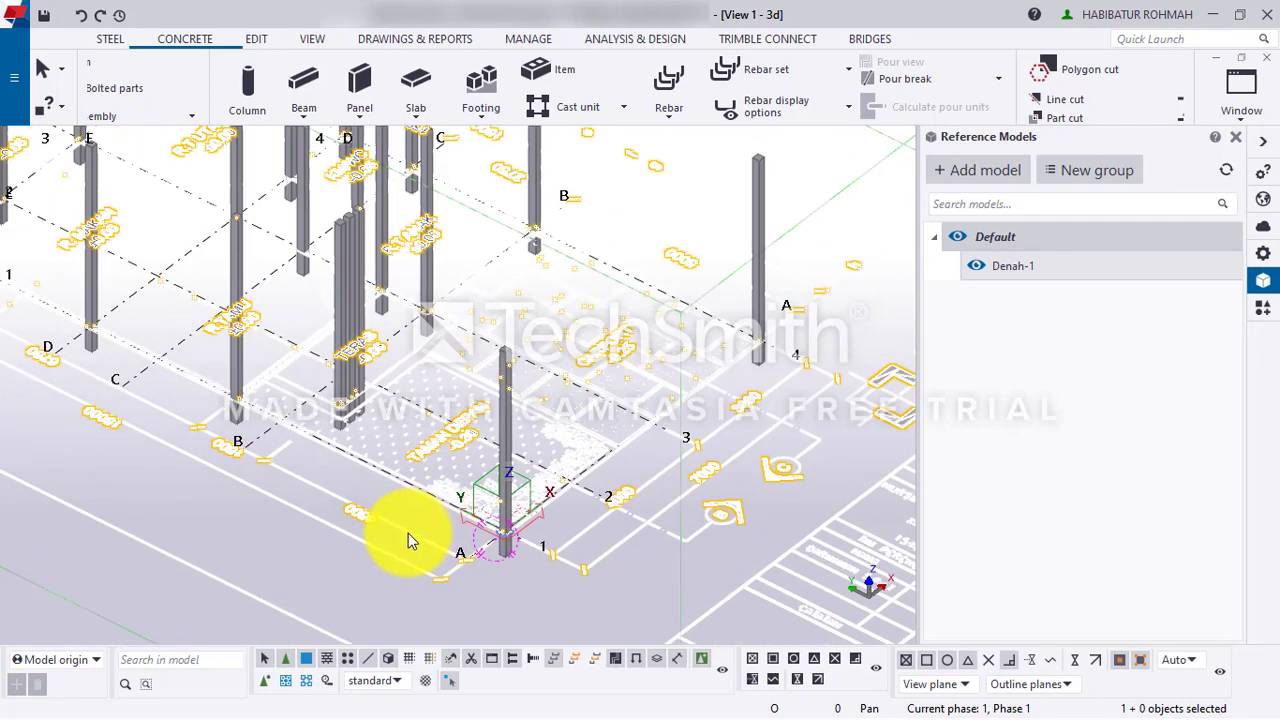
left_click(408, 534)
left_click(424, 545)
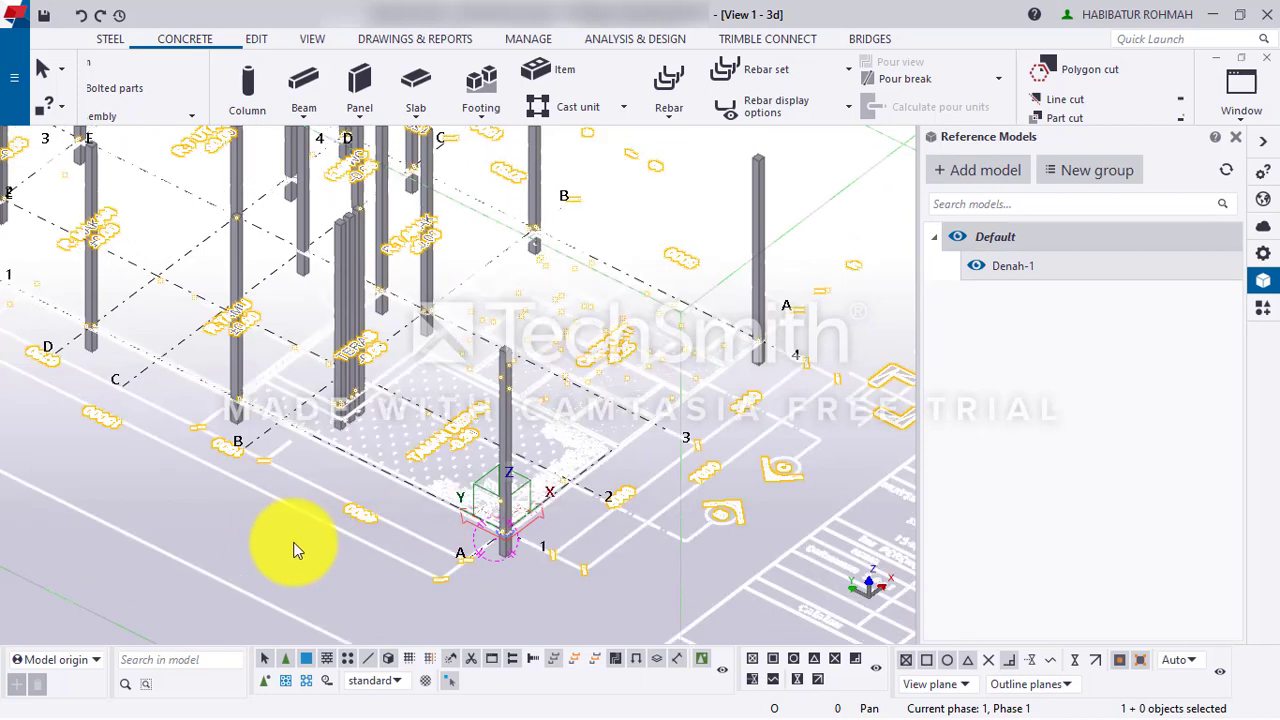
left_click(397, 539)
left_click(401, 528)
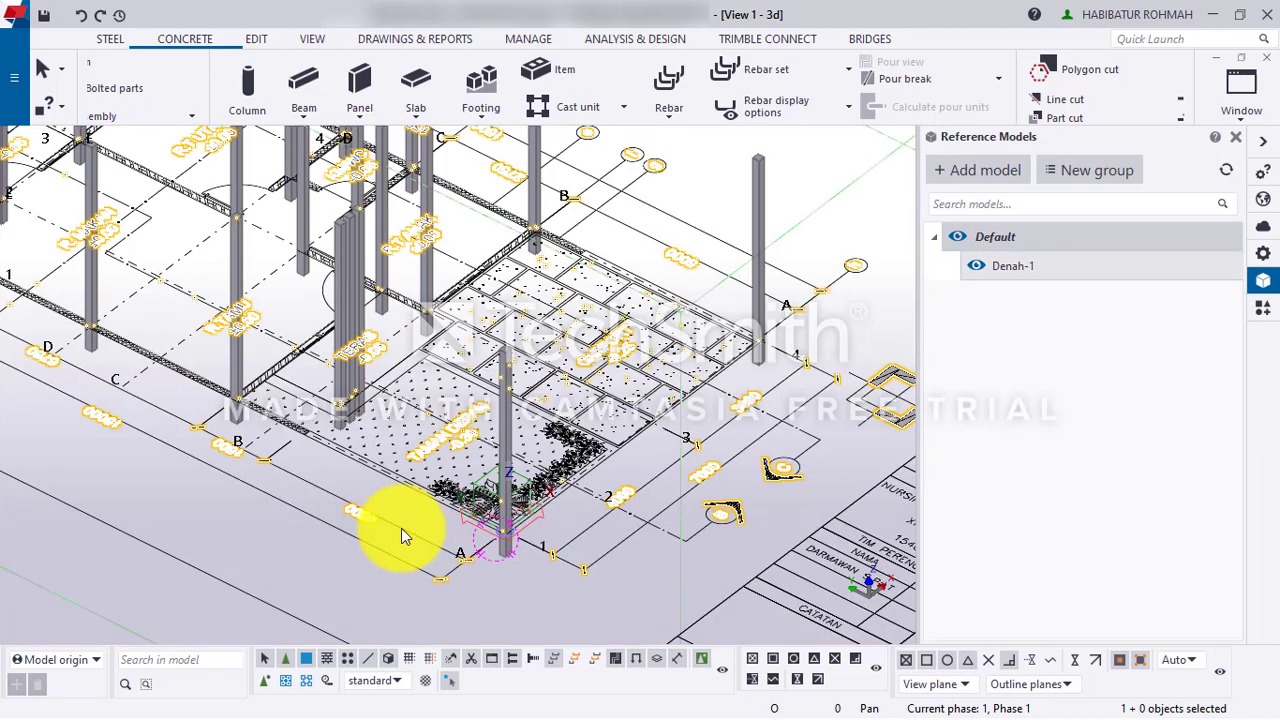
scroll(401, 528, "down", 5)
scroll(400, 360, "up", 8)
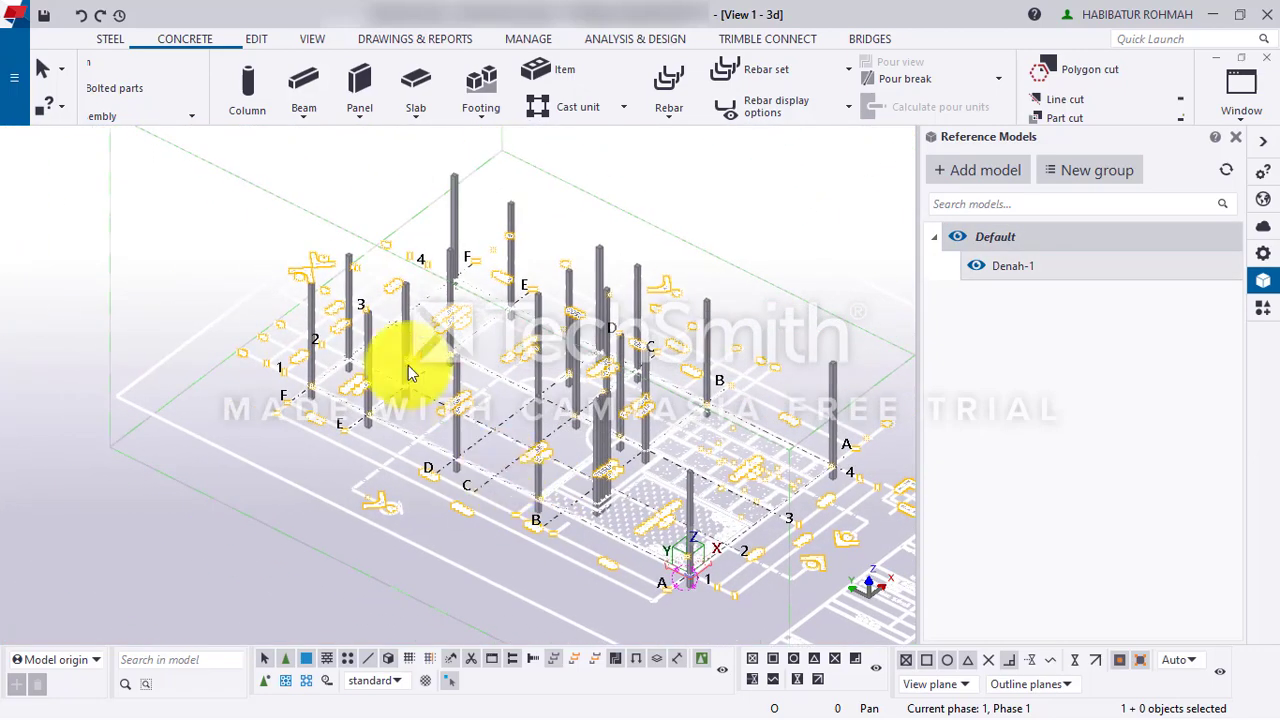
scroll(403, 481, "up", 2)
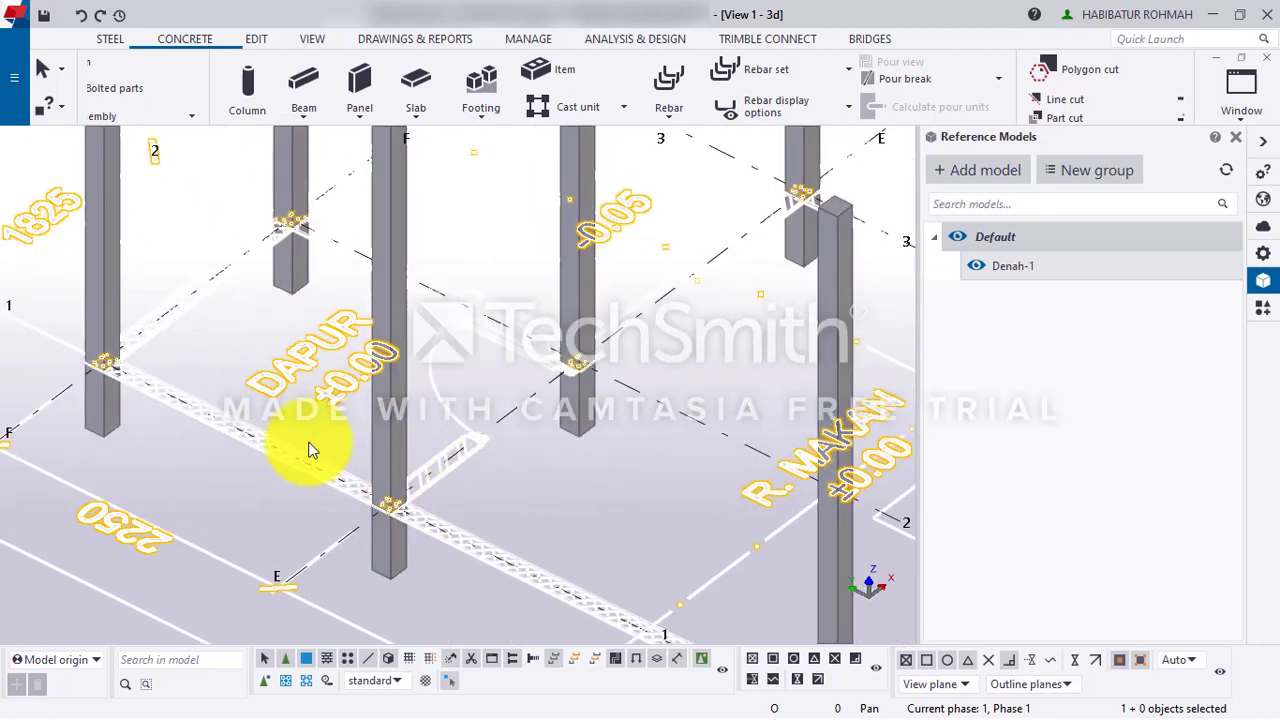
- Hide the Denah-1 reference model again so only the columns and grid are displayed
left_click(224, 516)
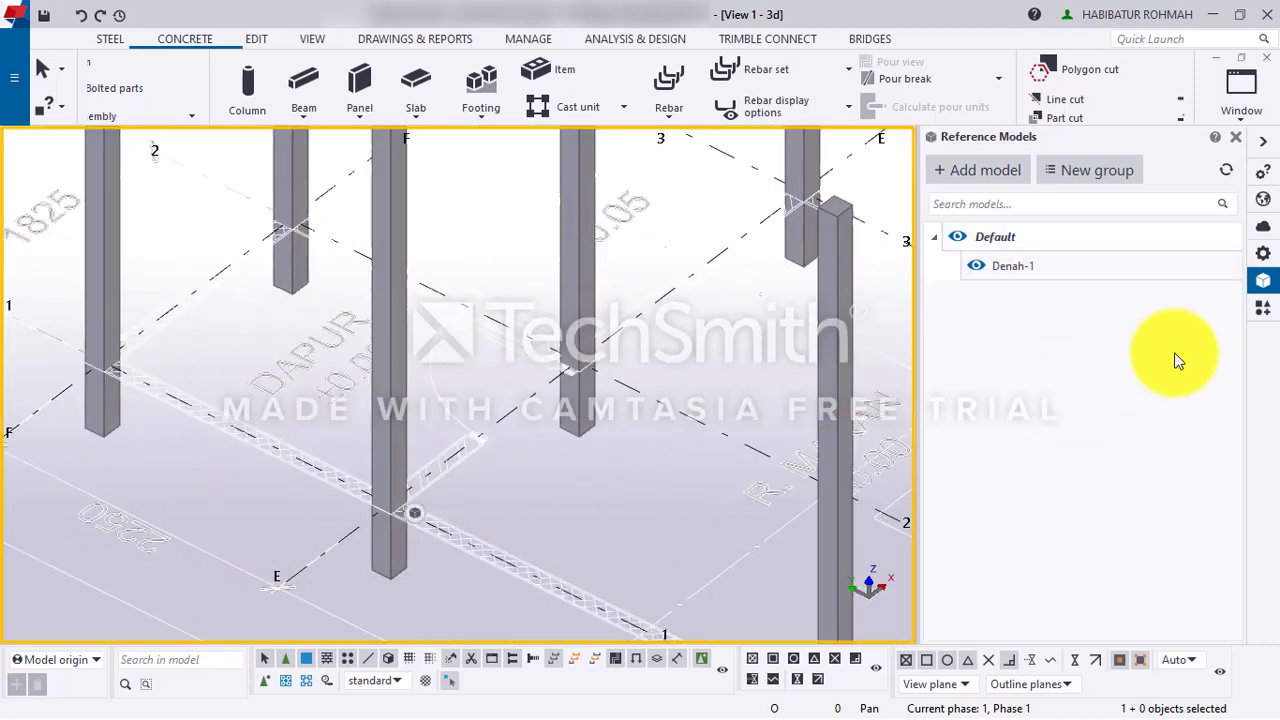
left_click(976, 265)
scroll(405, 480, "down", 3)
middle_click_drag(402, 473, 418, 421, "ctrl")
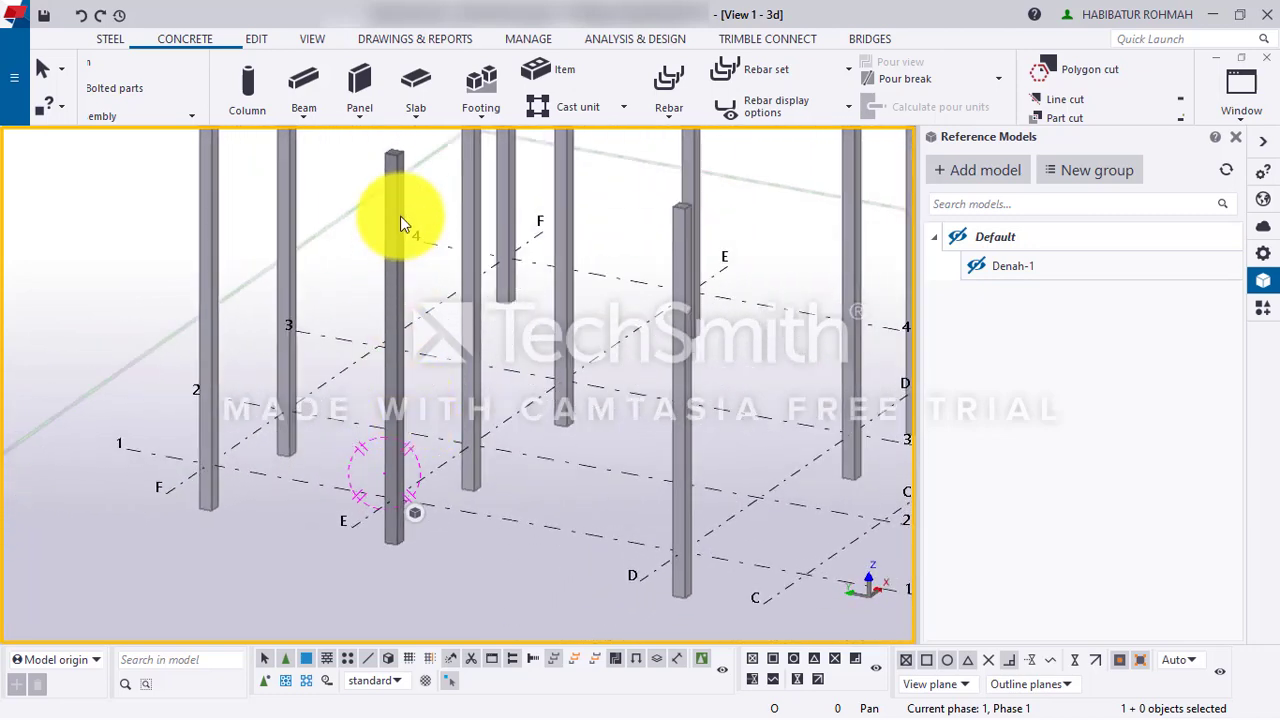
- Start creating crossing rebars and set the rebar set's size to 8 and its layer order number to 1
scroll(400, 200, "up", 3)
left_click(783, 79)
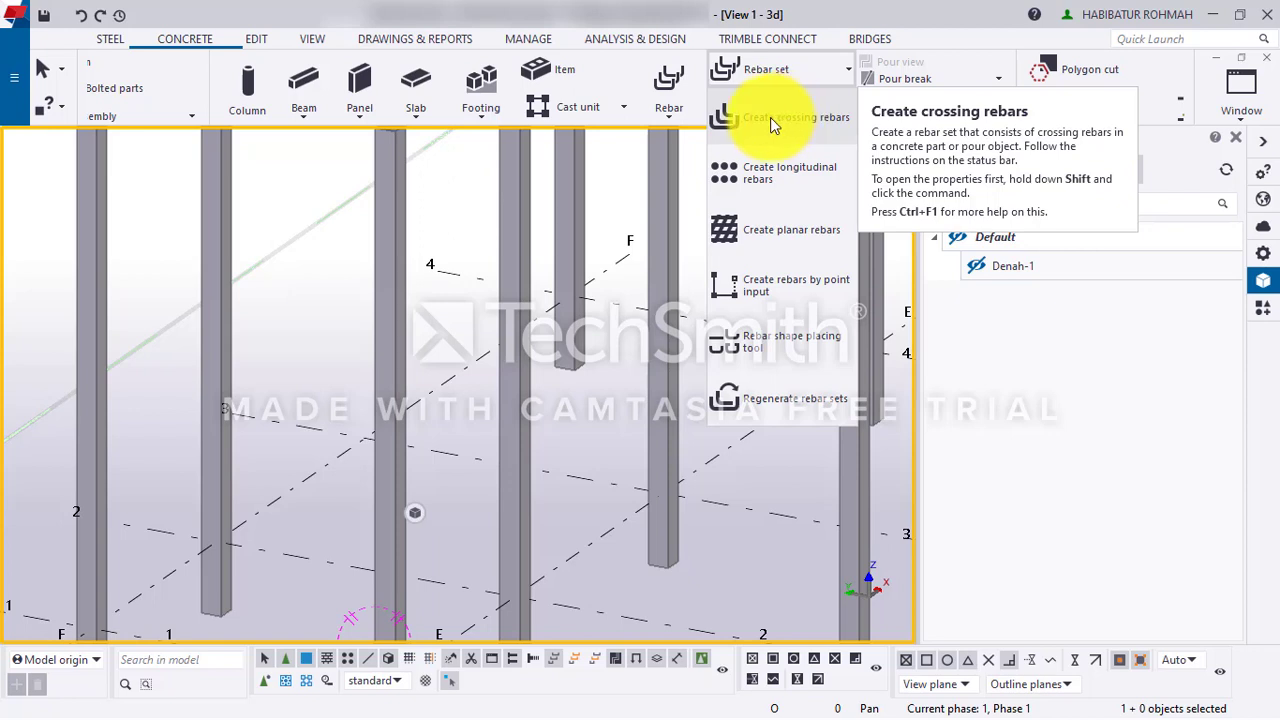
left_click(770, 117)
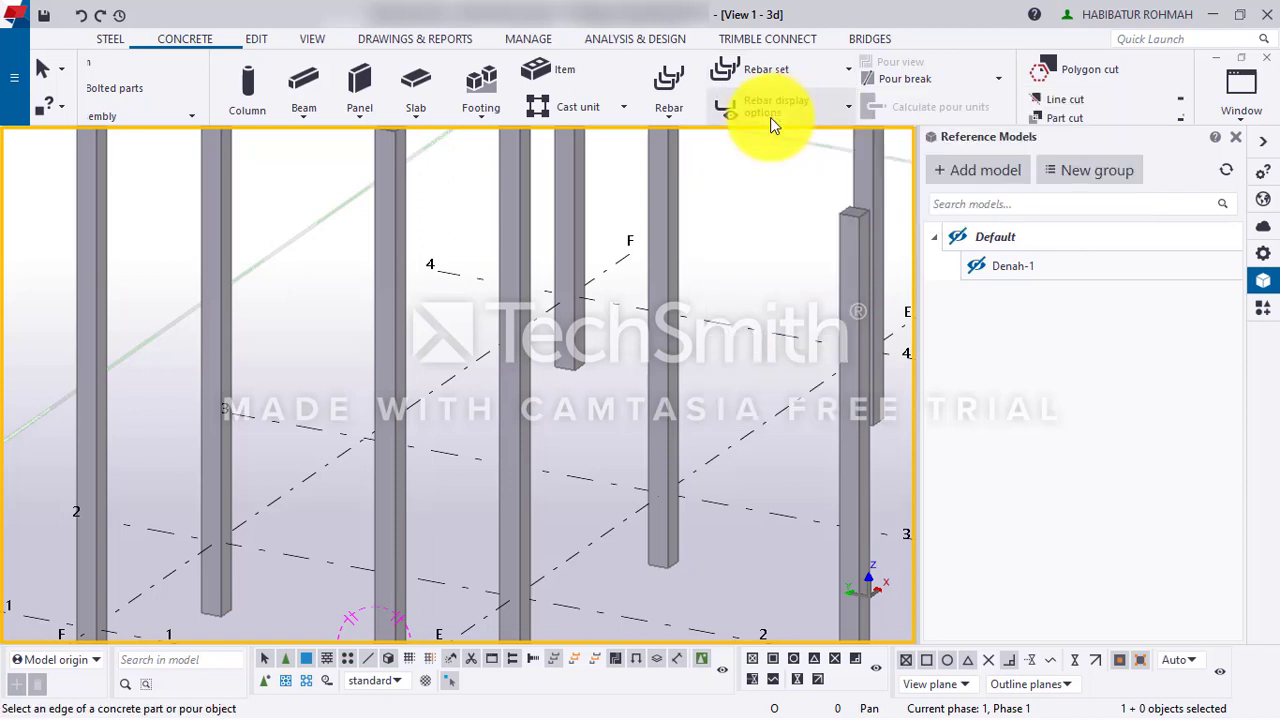
left_click(1263, 254)
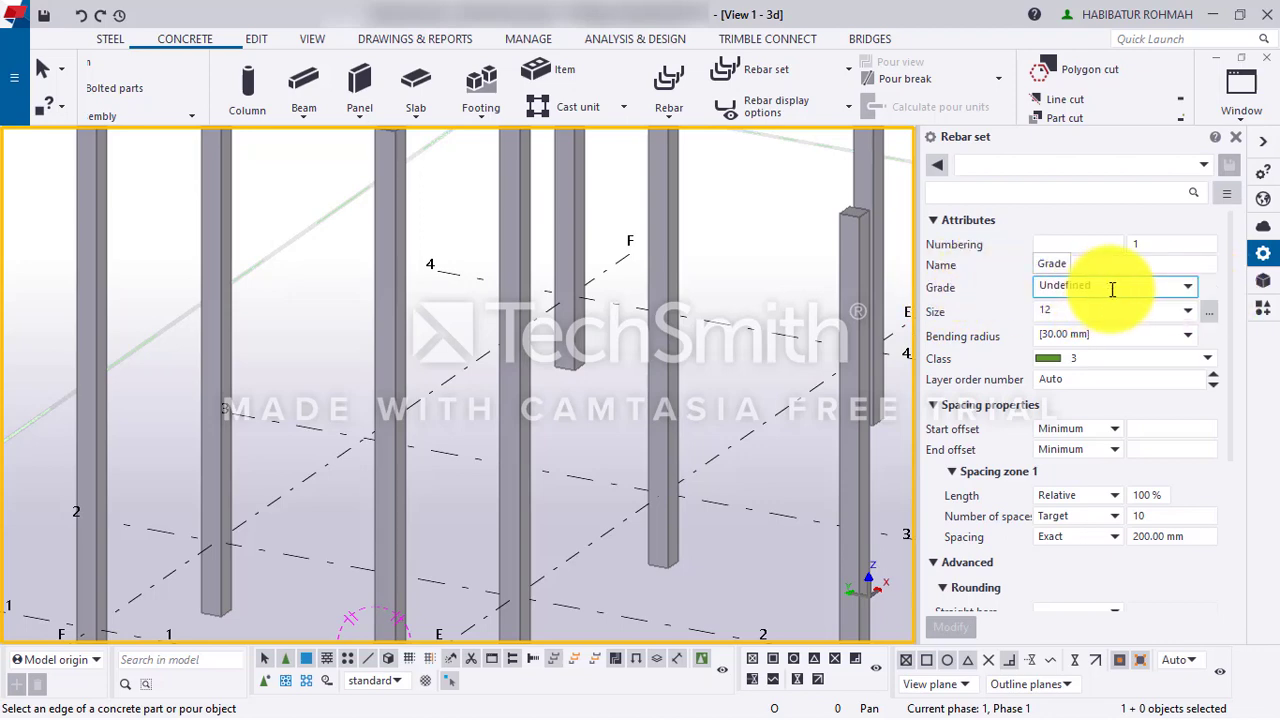
left_click(1187, 289)
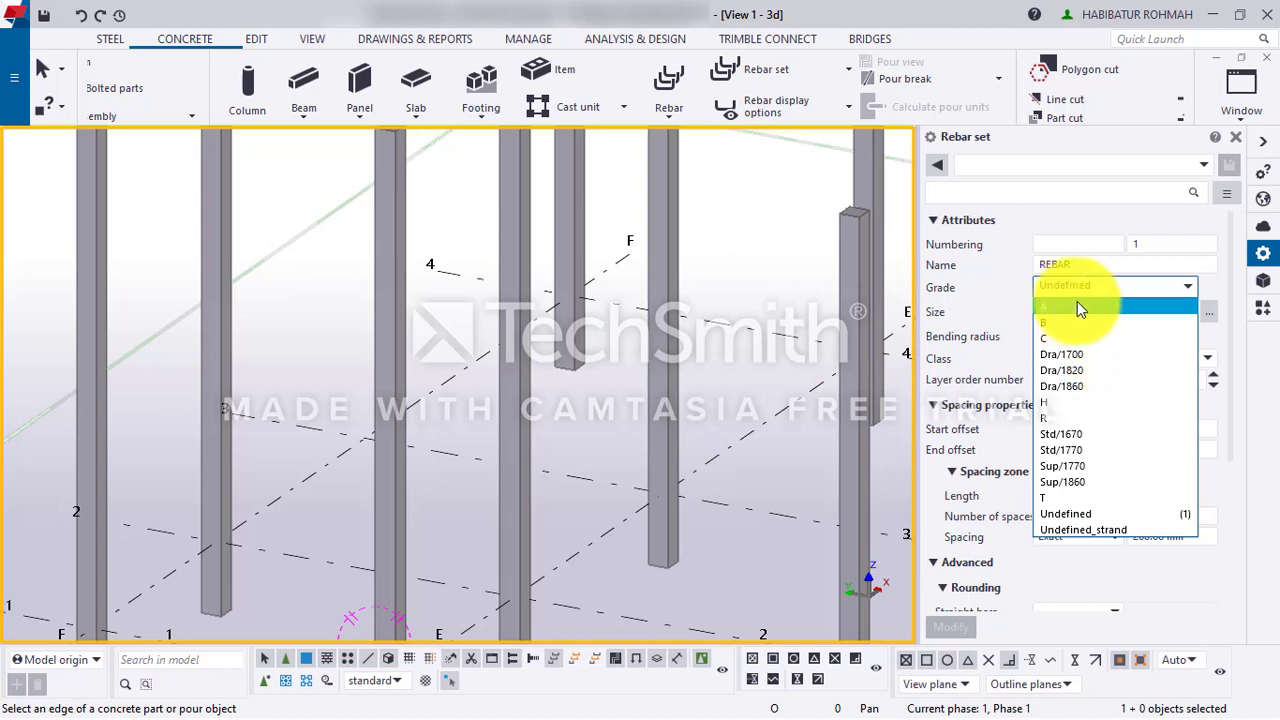
left_click(1194, 285)
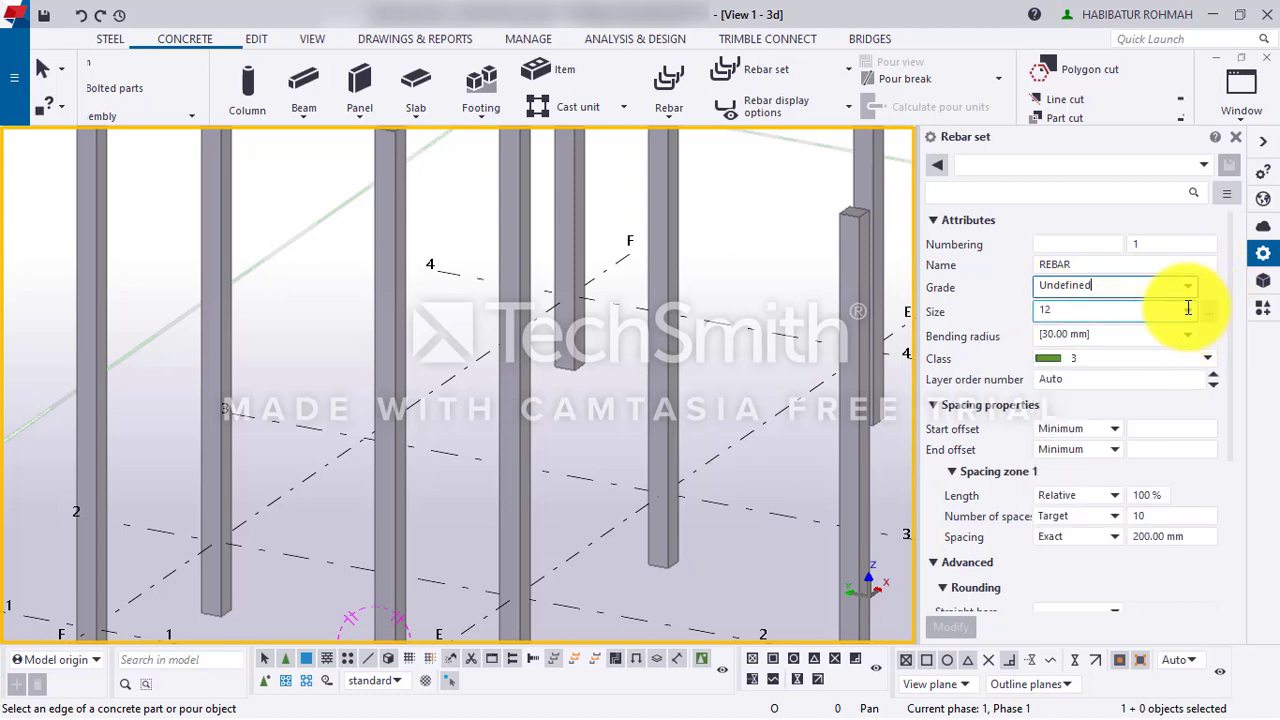
left_click(1185, 314)
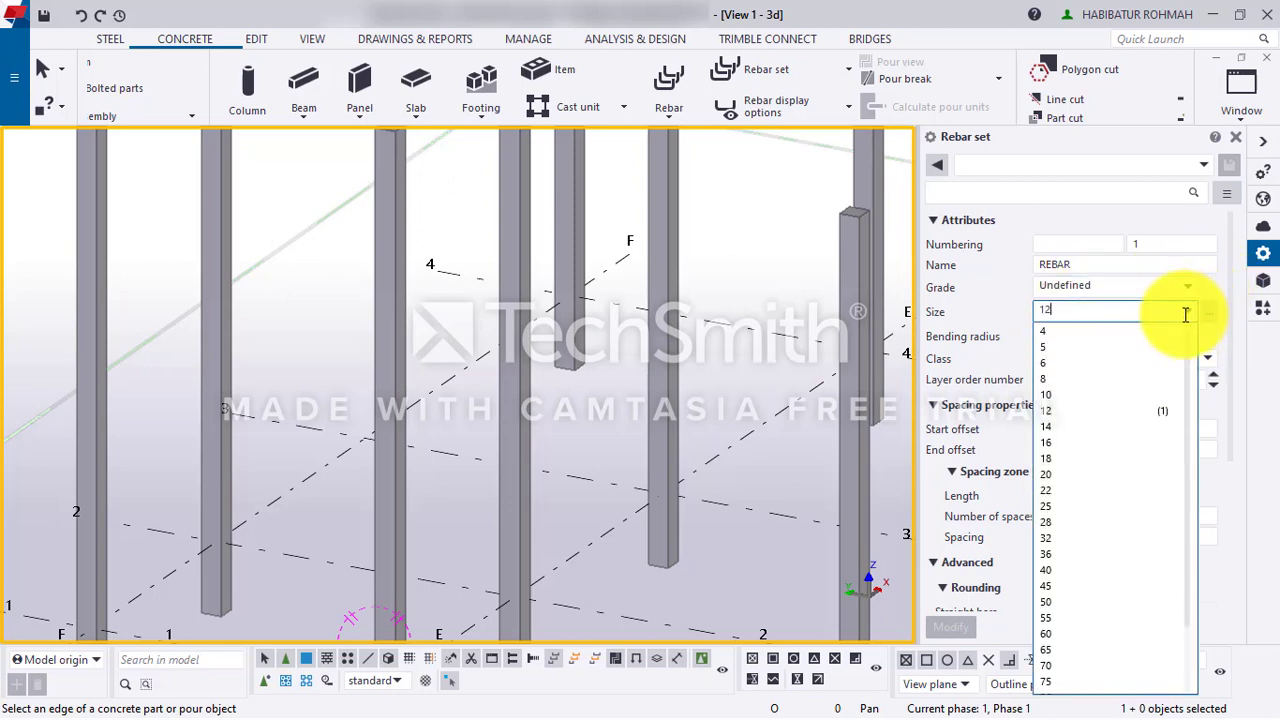
left_click(1056, 380)
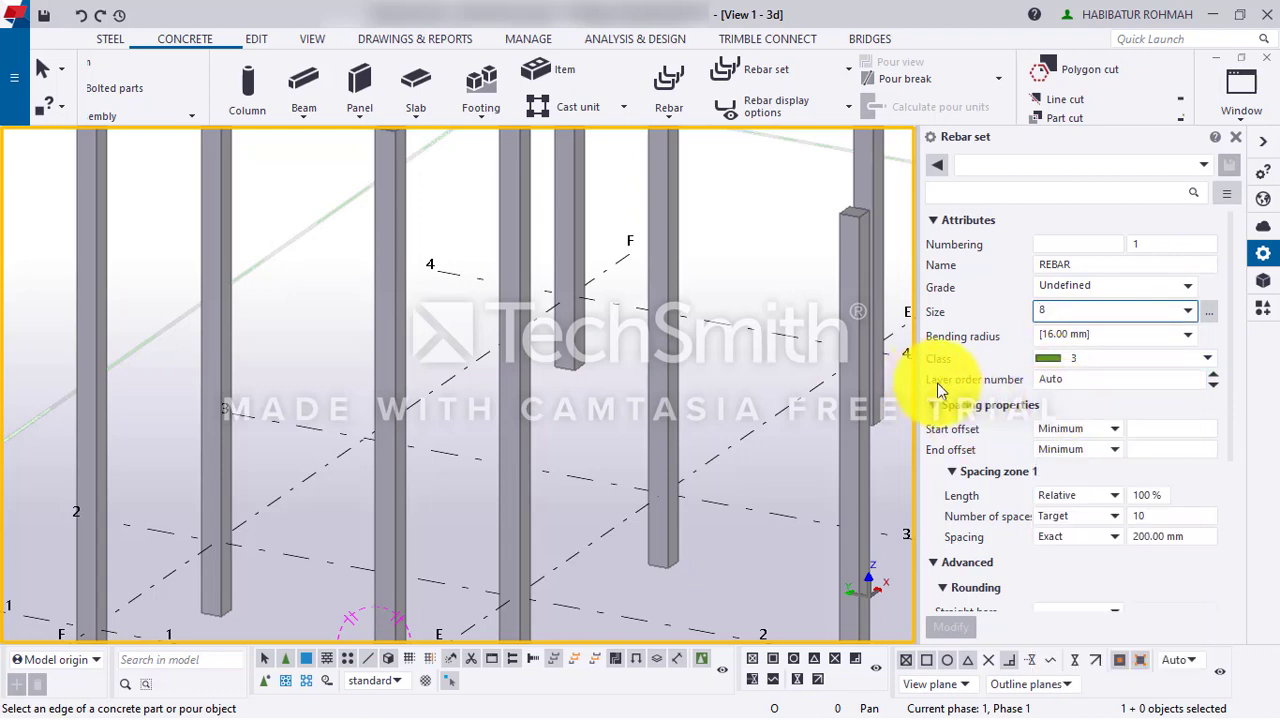
left_click(1100, 380)
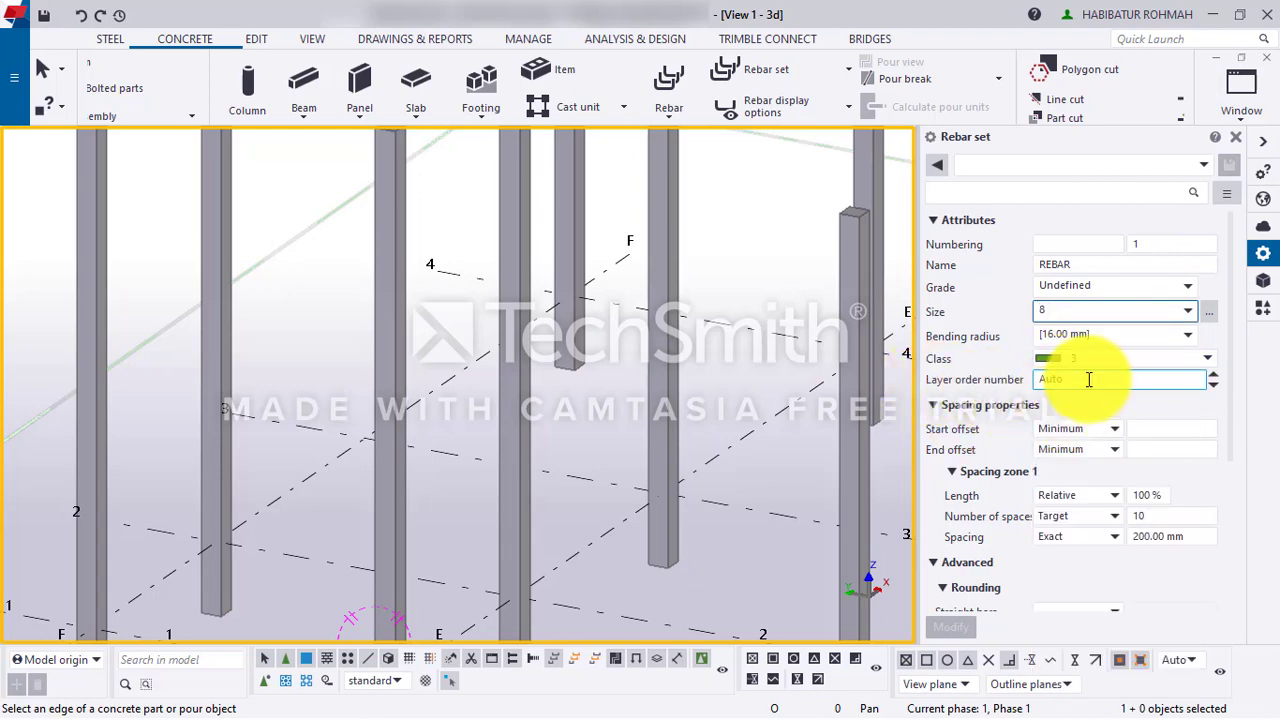
type("1")
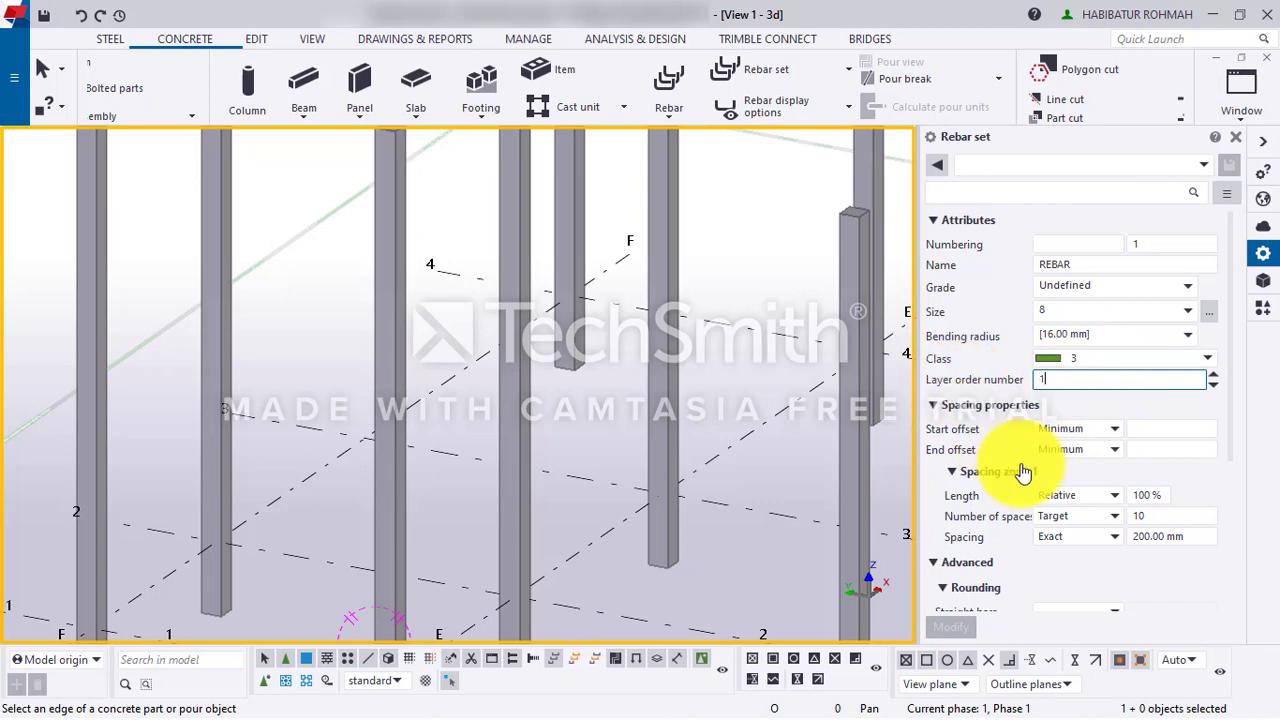
- Review the remaining rebar set properties and render the columns so that only selected parts are shown solid
scroll(1150, 425, "down", 1)
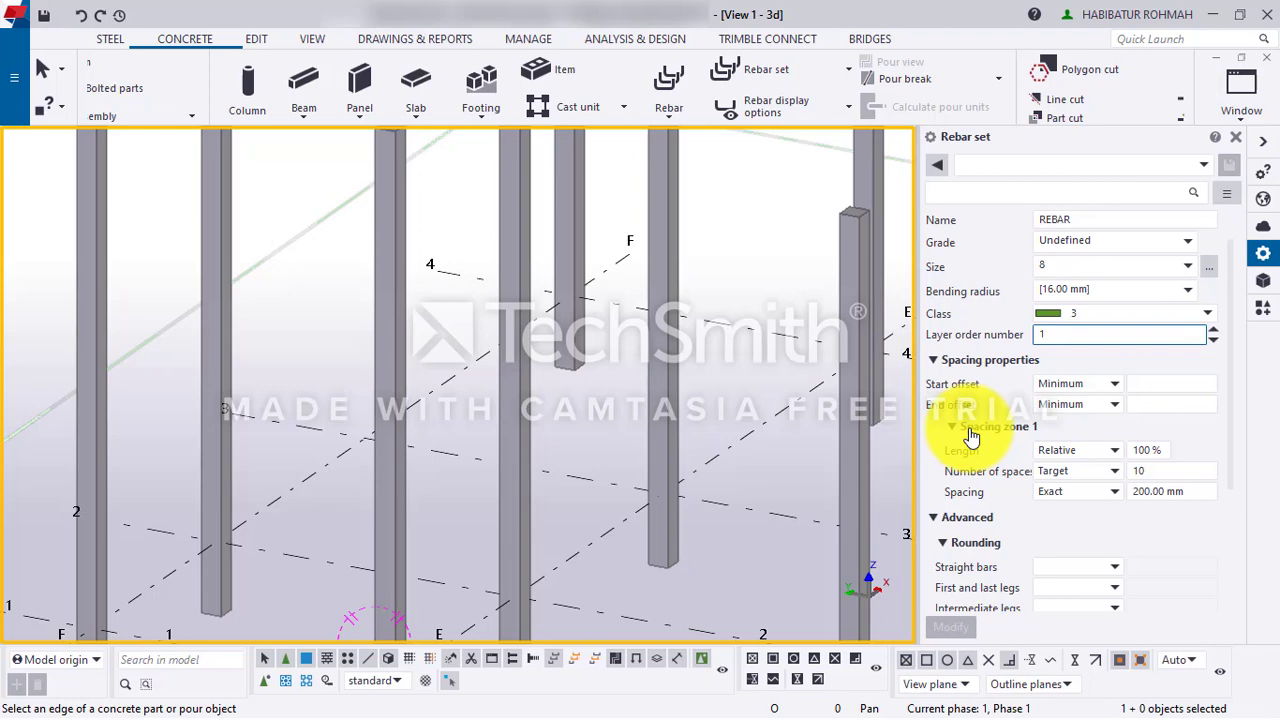
scroll(969, 428, "down", 4)
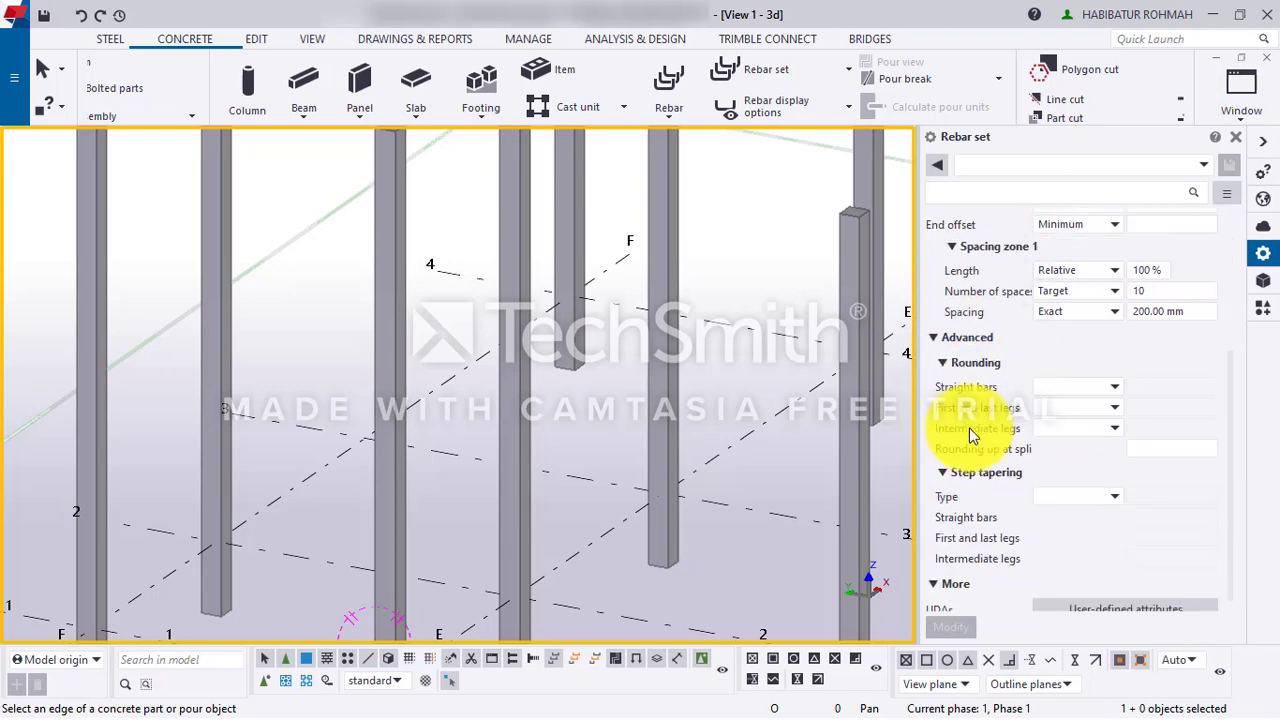
scroll(969, 428, "up", 4)
scroll(969, 428, "down", 4)
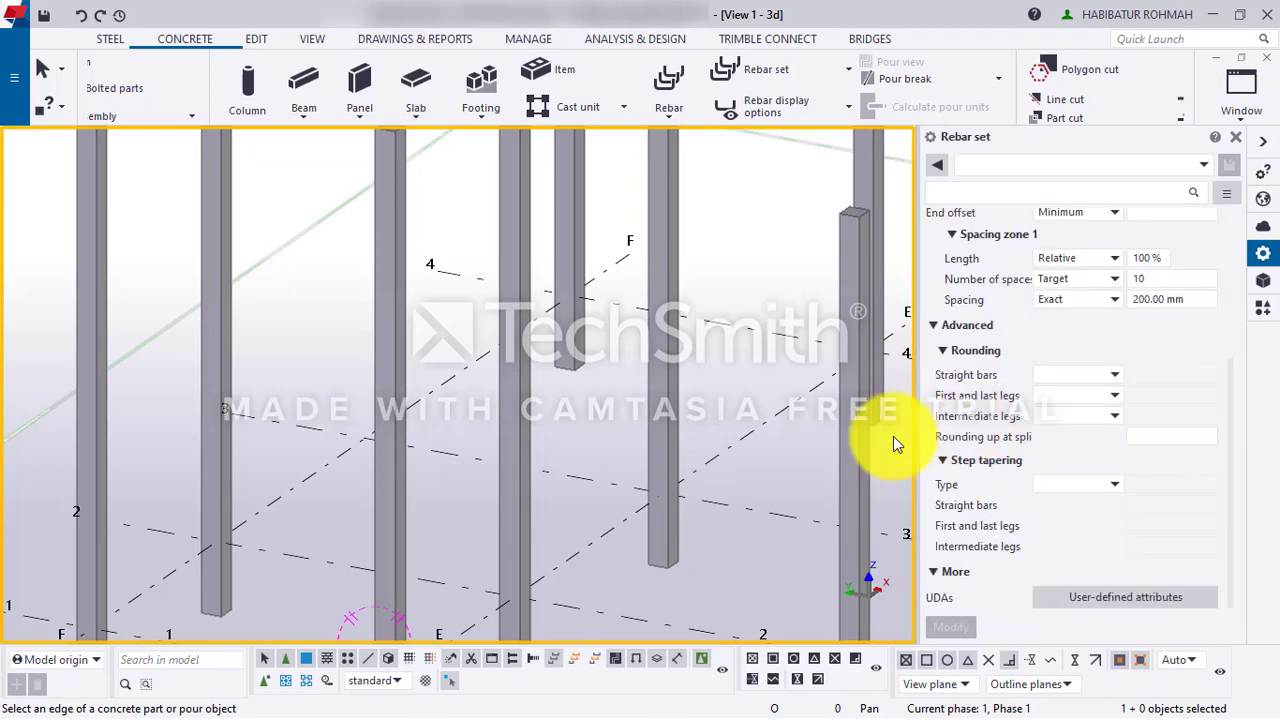
scroll(373, 402, "up", 2)
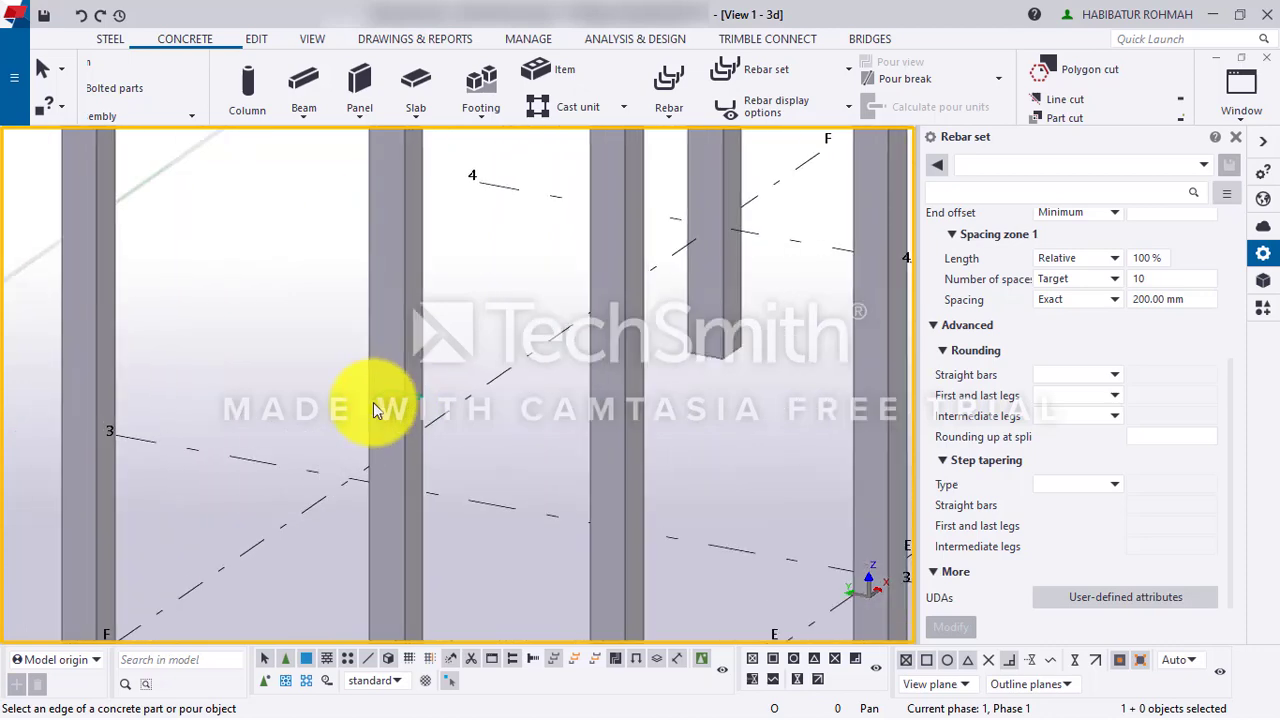
scroll(373, 402, "up", 3)
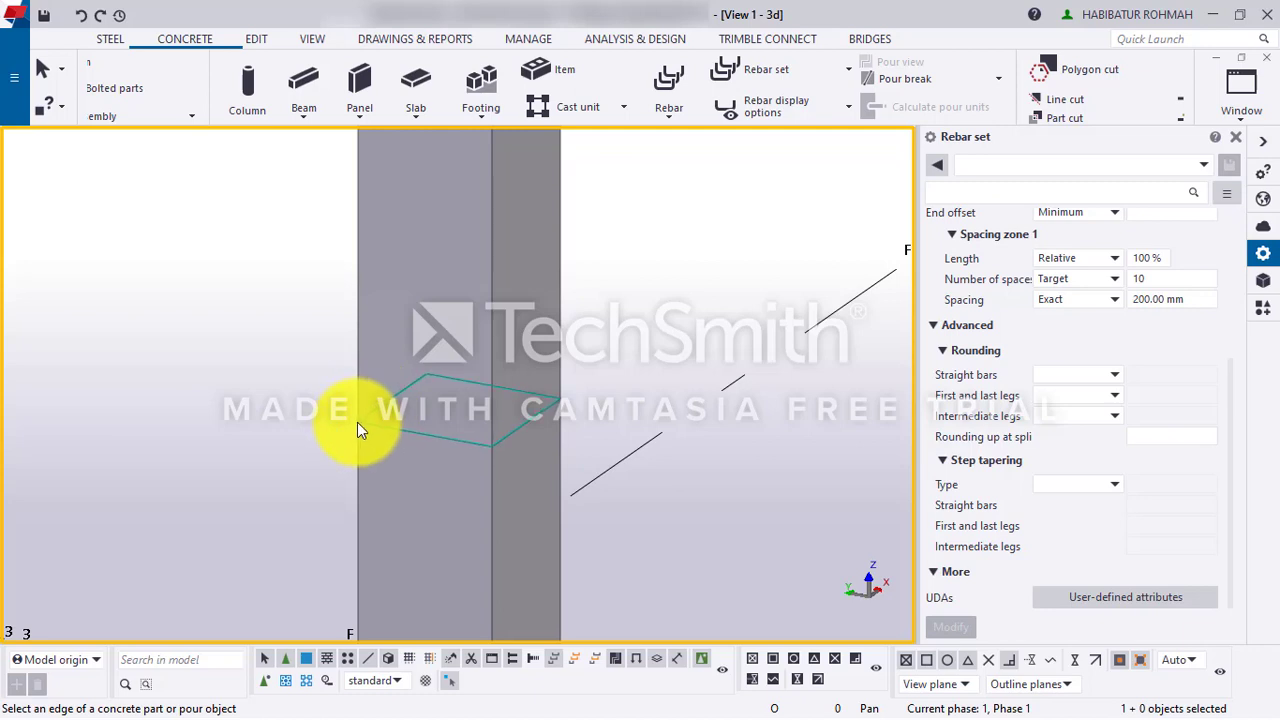
left_click(357, 422)
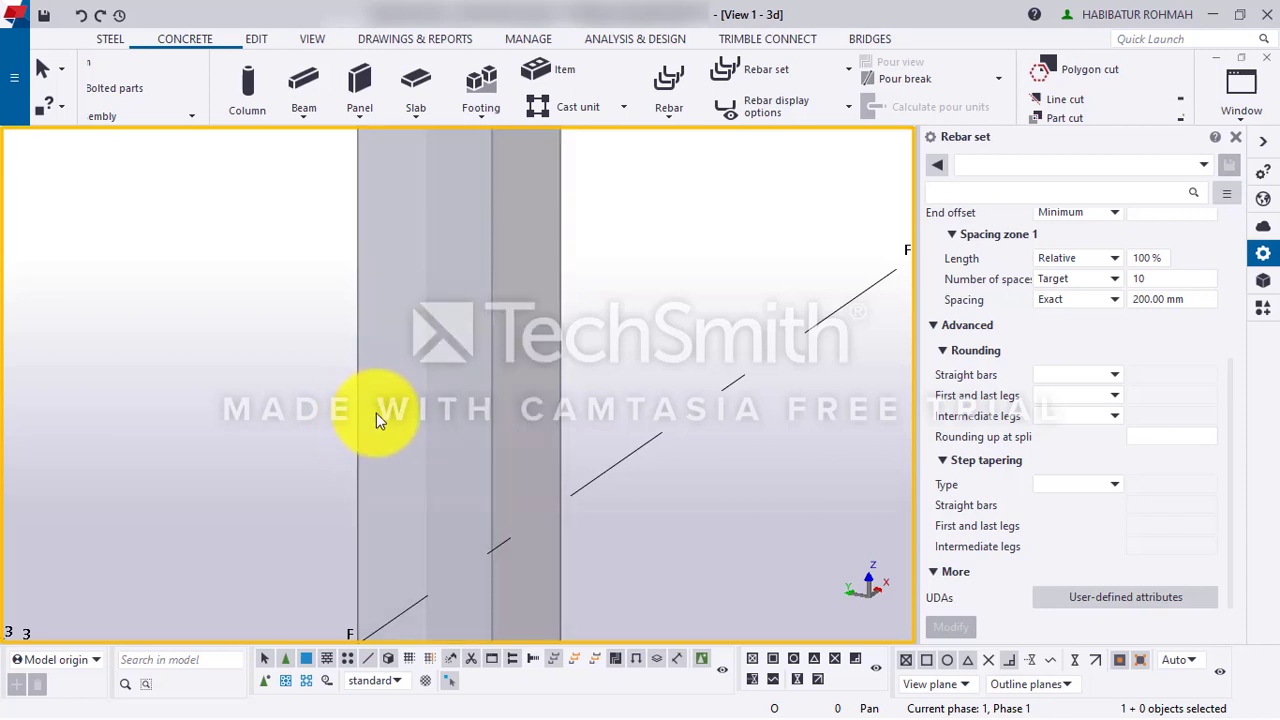
left_click(313, 44)
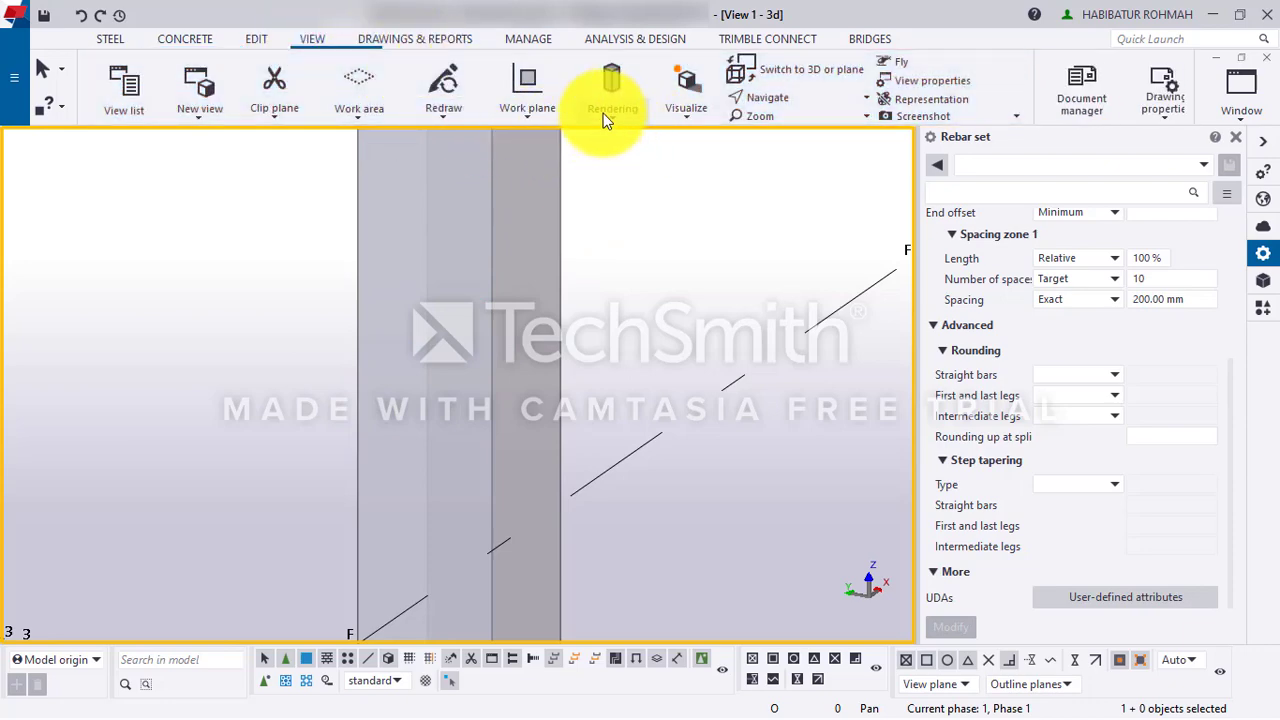
left_click(607, 112)
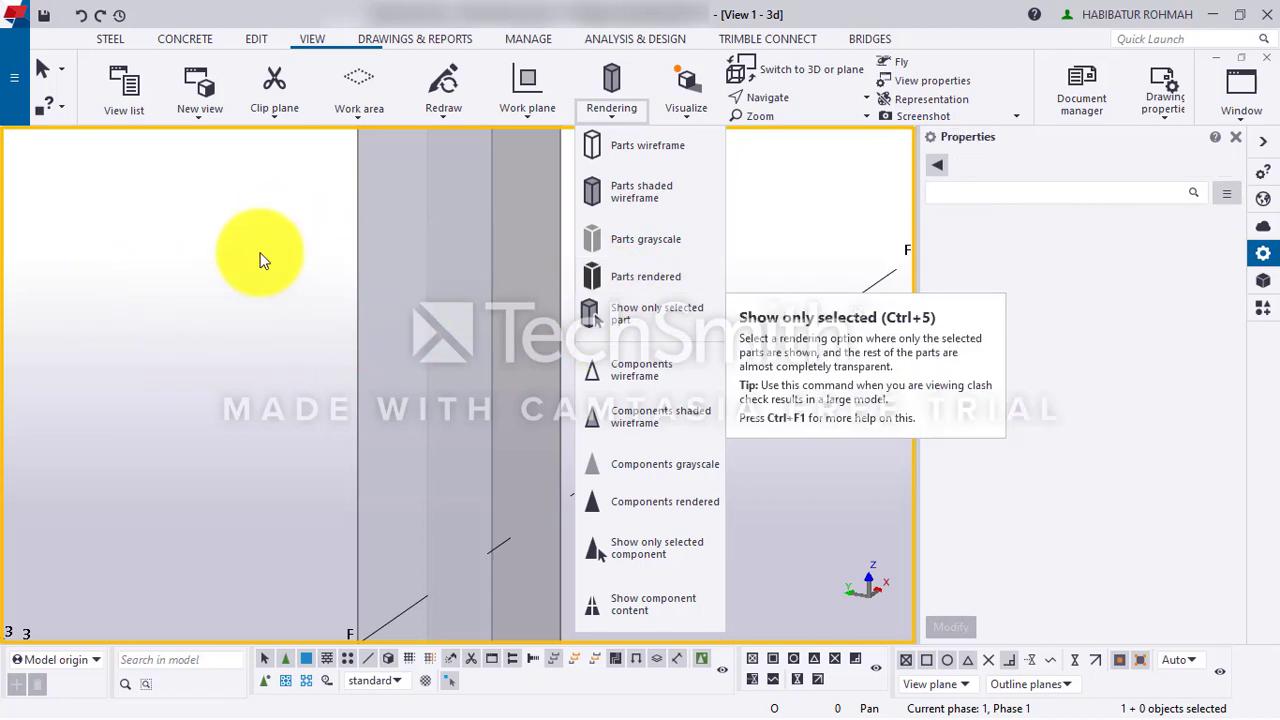
left_click(280, 229)
- Create a crossing rebar set in the column on grid F, using a single leg along one column side as the bar shape
left_click(186, 38)
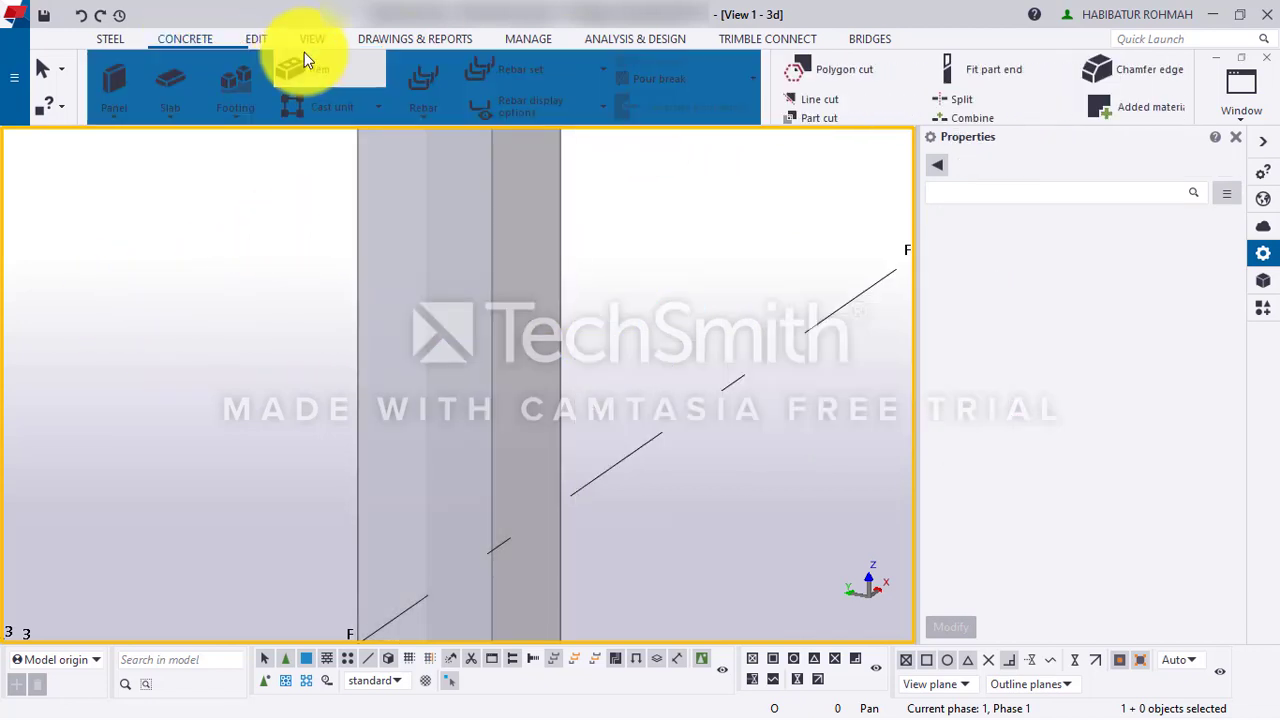
left_click(630, 75)
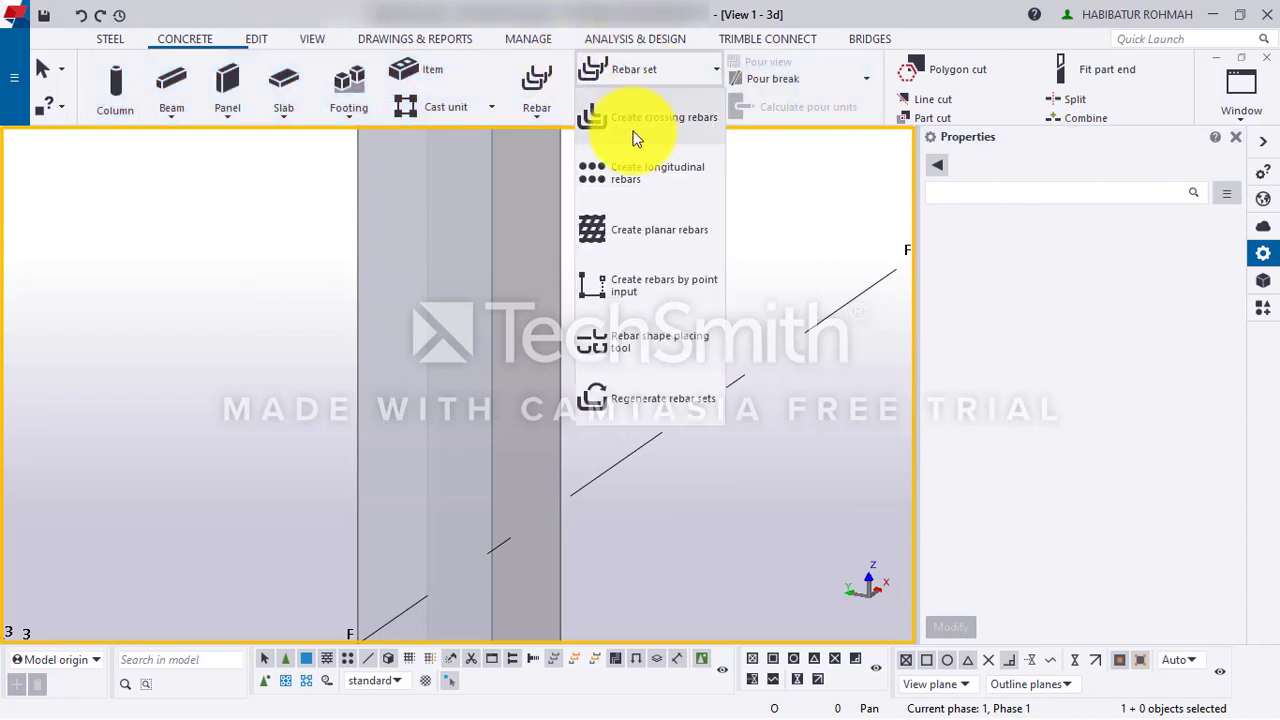
left_click(655, 117)
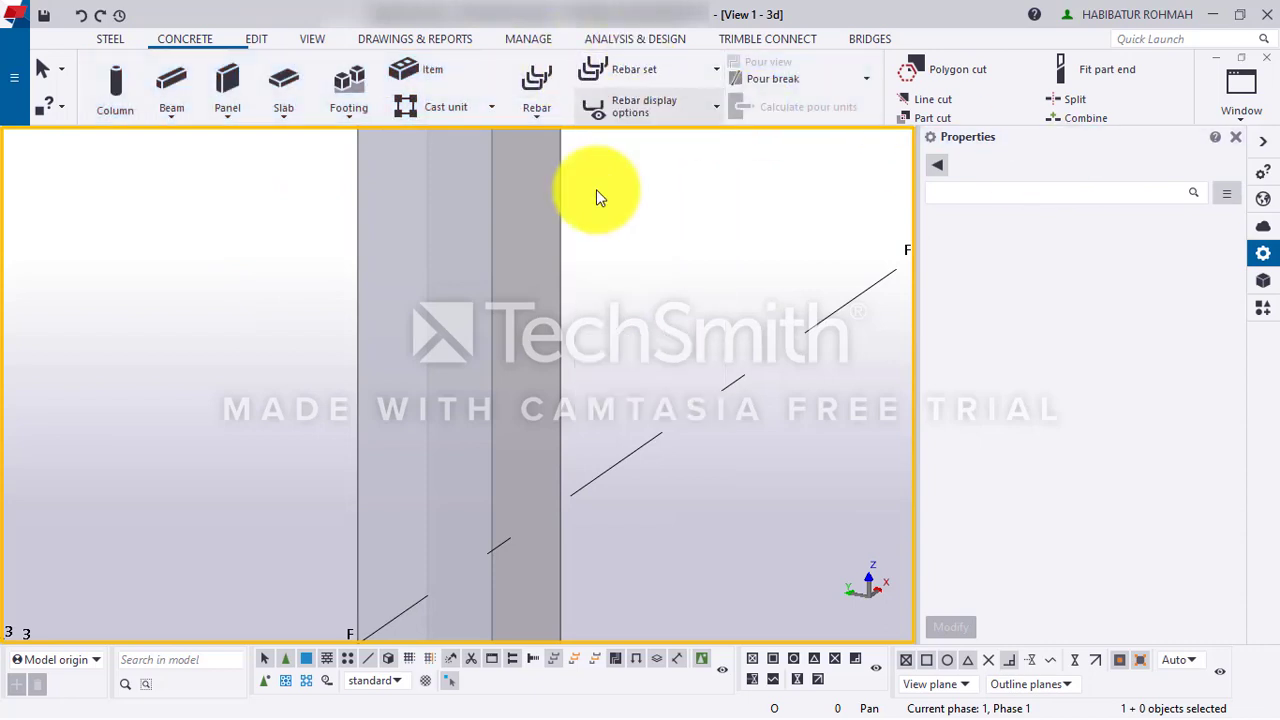
left_click(360, 327)
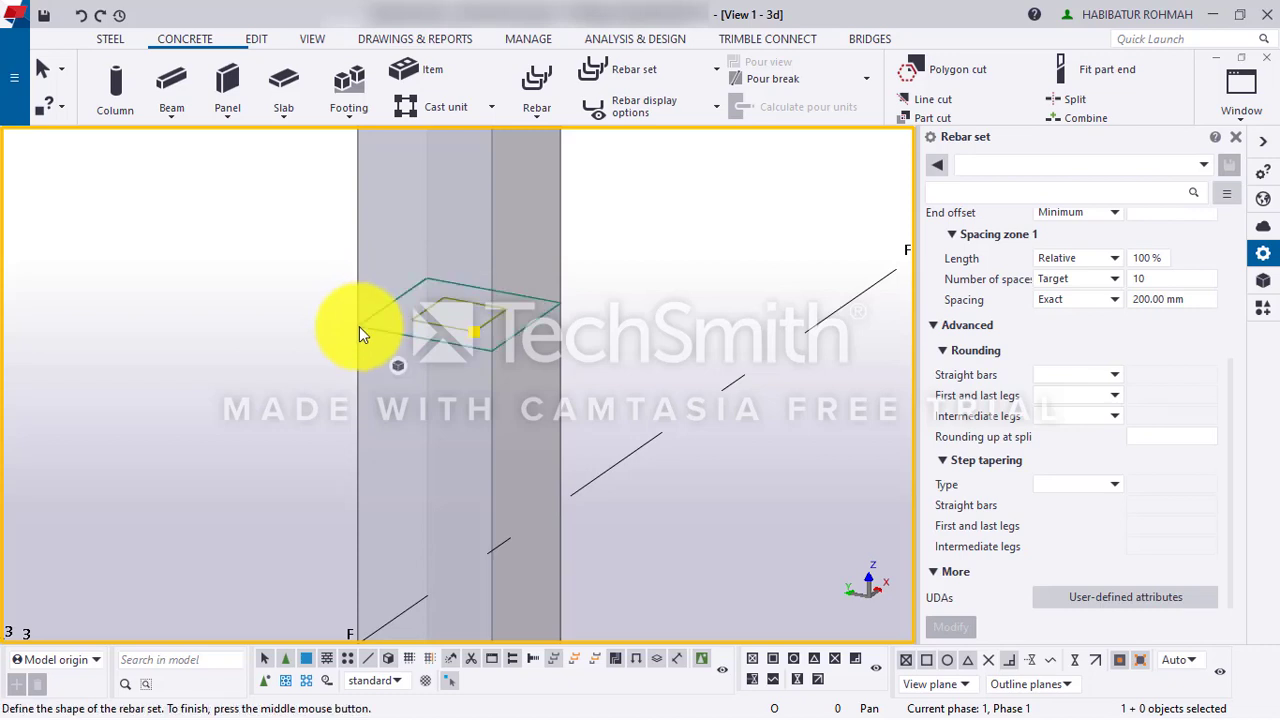
left_click(367, 332)
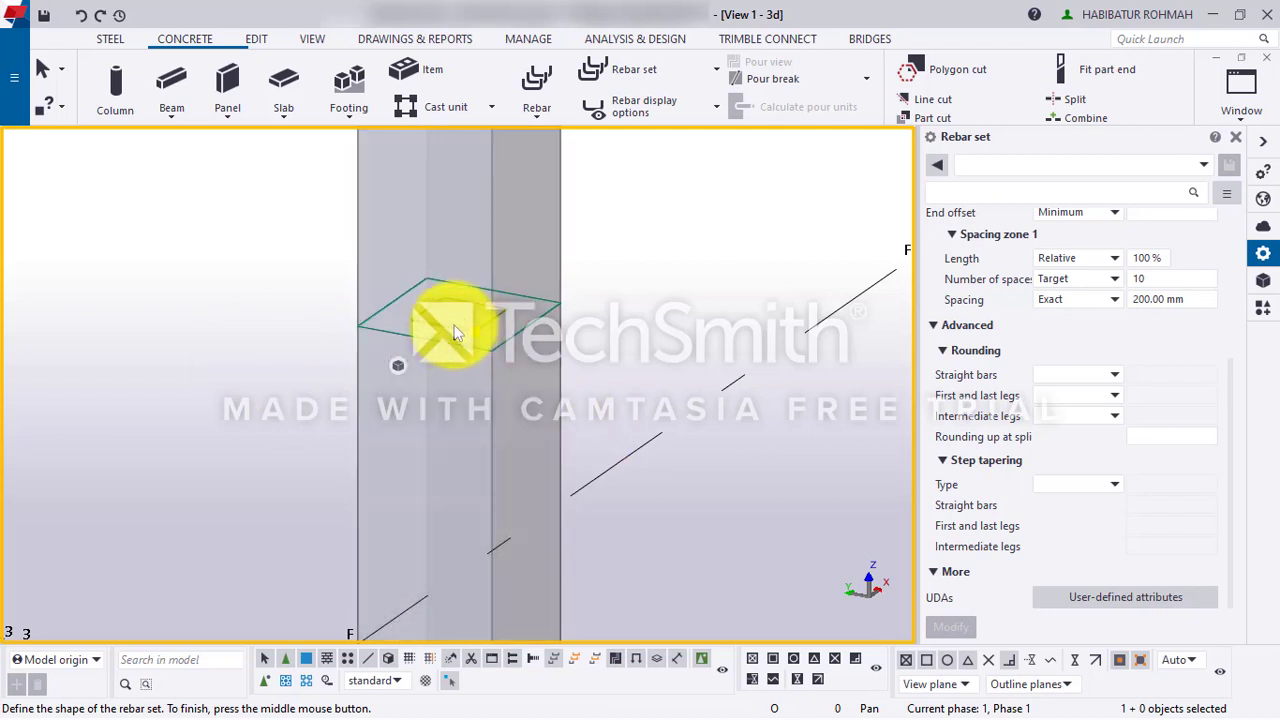
scroll(430, 336, "up", 2)
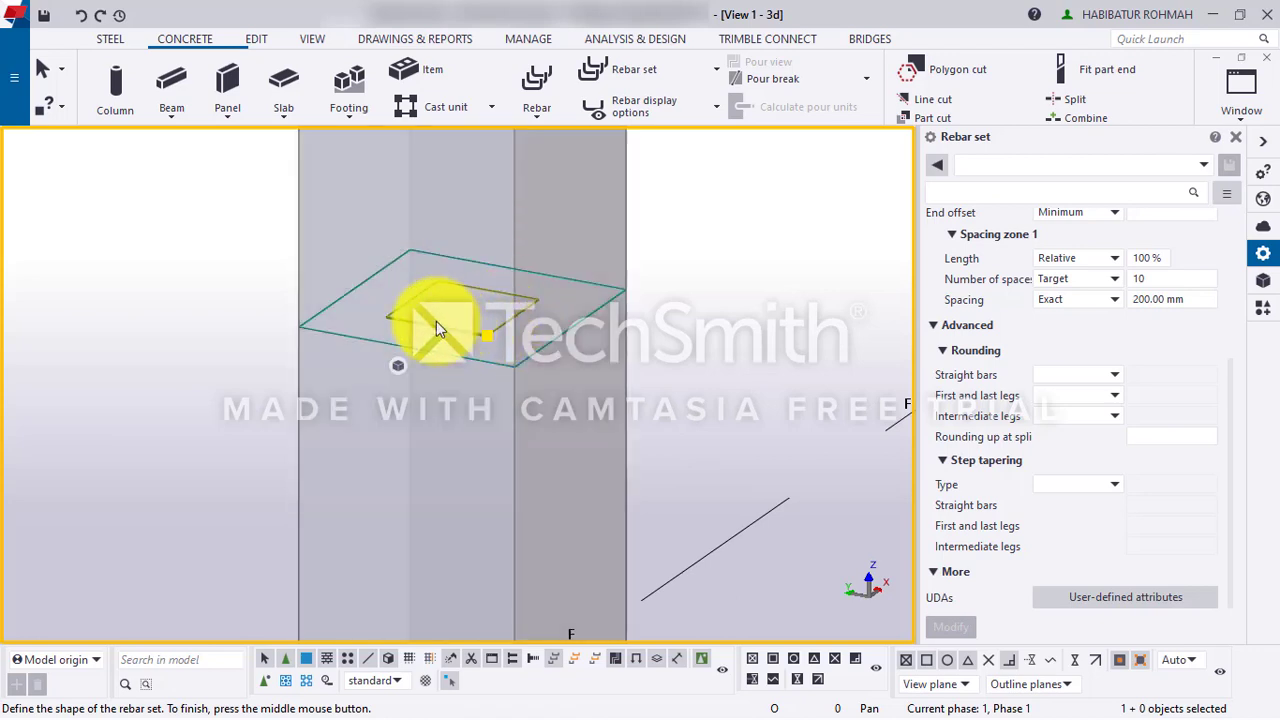
middle_click(397, 370)
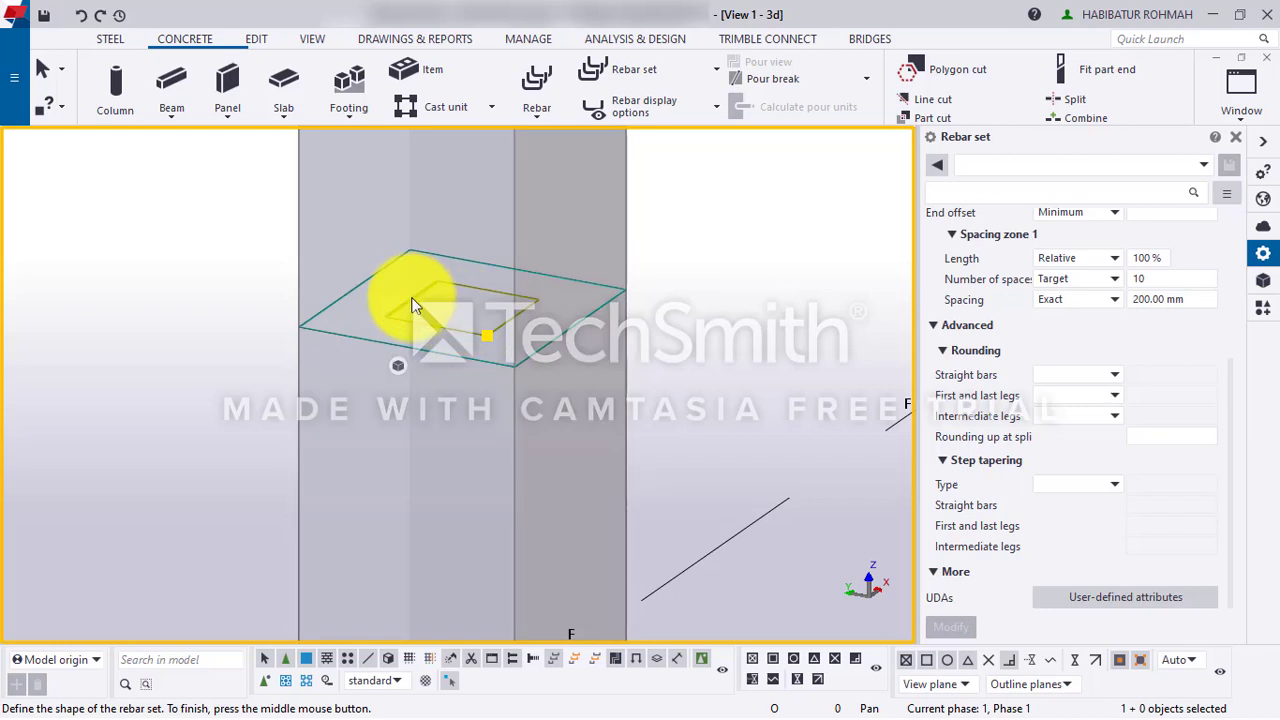
left_click(412, 298)
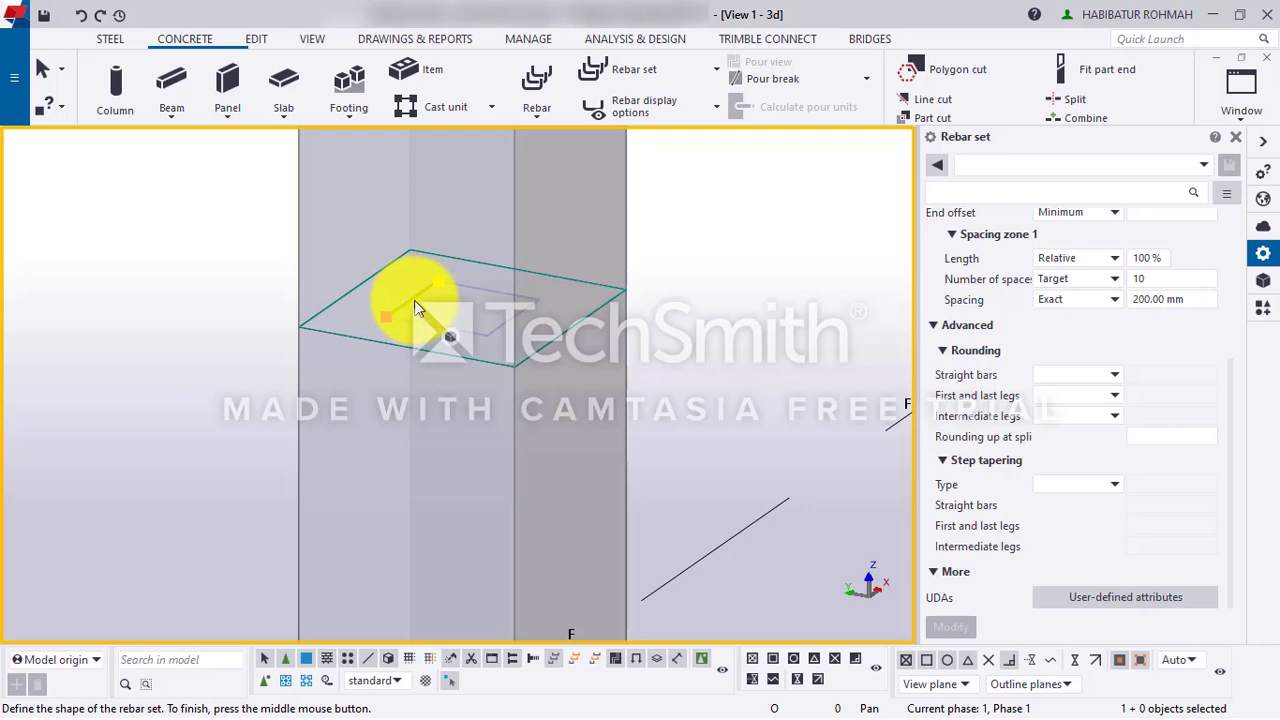
middle_click(414, 300)
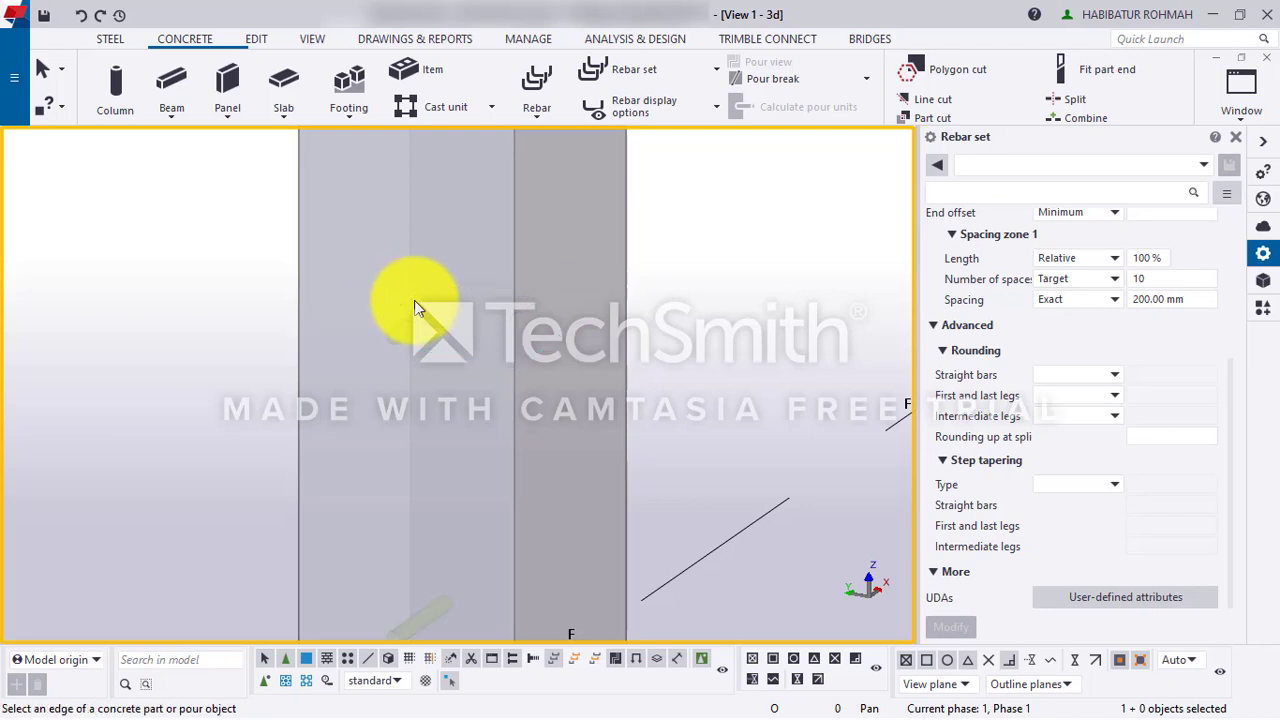
- Check the single-leg bars along the column and delete that rebar set
scroll(430, 310, "down", 5)
scroll(449, 214, "down", 3)
scroll(423, 286, "up", 4)
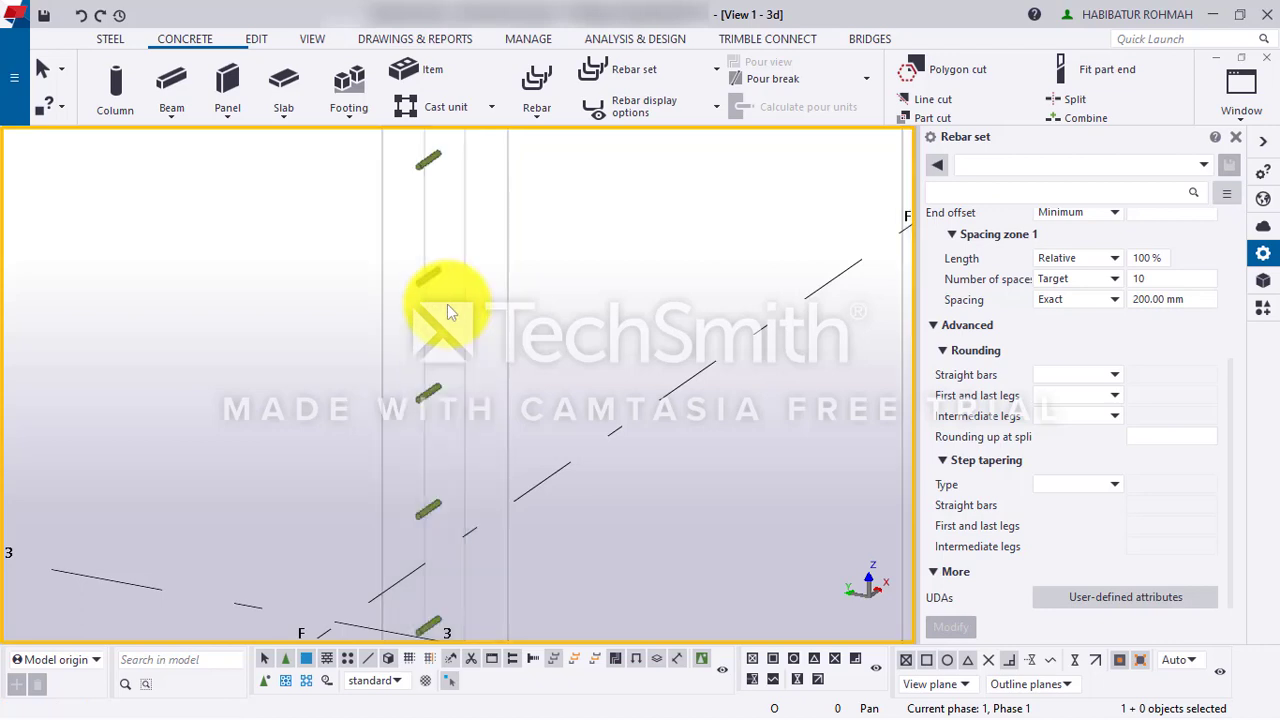
scroll(447, 297, "up", 4)
scroll(431, 280, "down", 3)
scroll(409, 449, "up", 2)
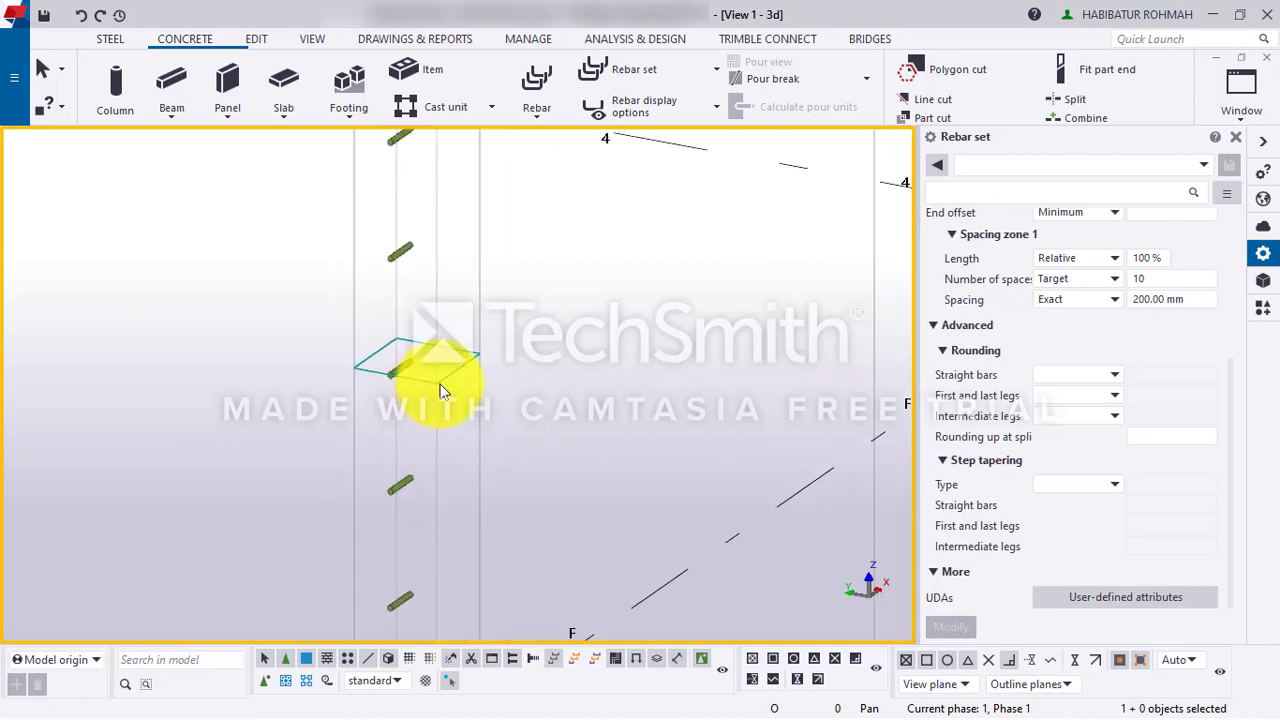
key("Delete")
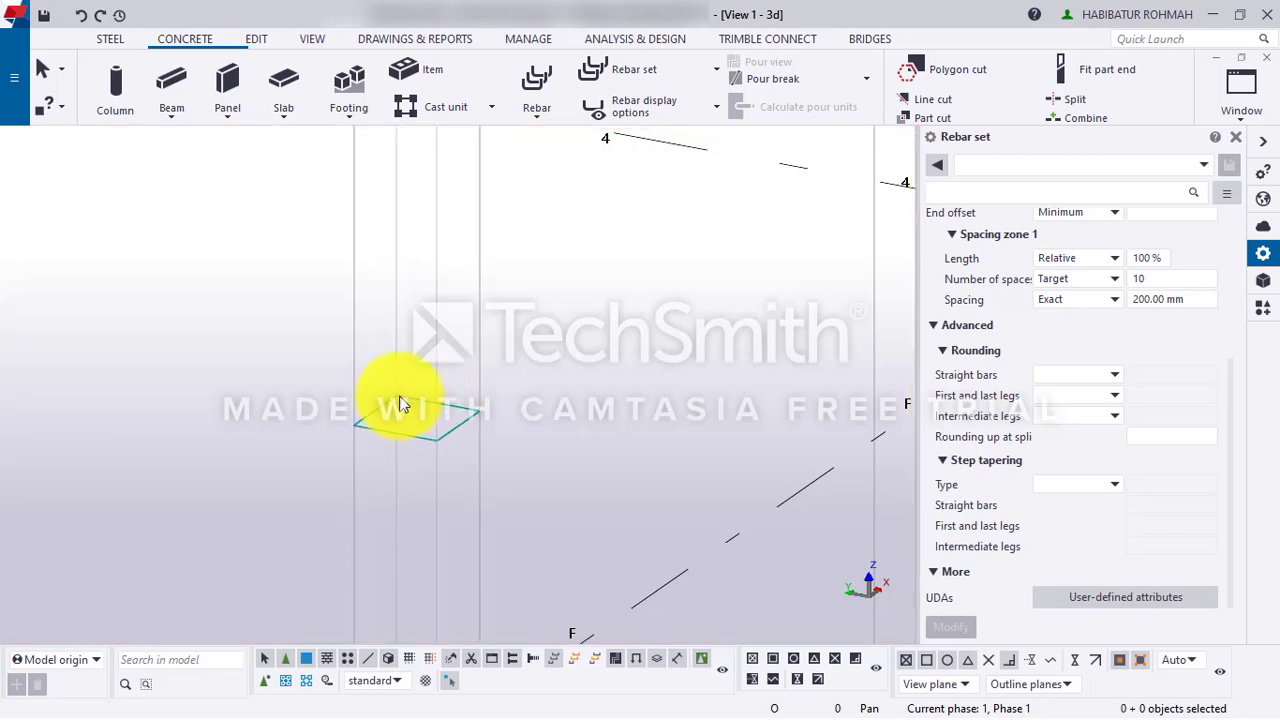
- Create a crossing rebar set in the same column with a U-shaped bar following three of the column's sides
left_click(399, 404)
scroll(410, 430, "up", 4)
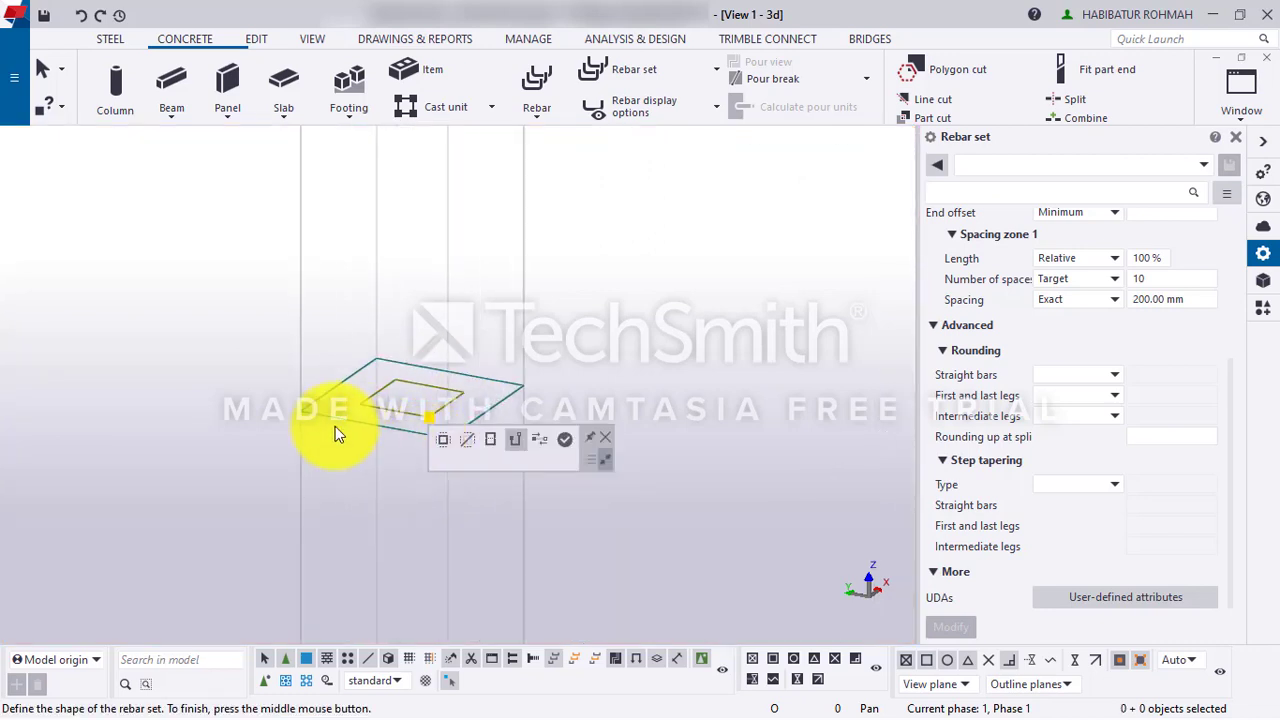
left_click(398, 389)
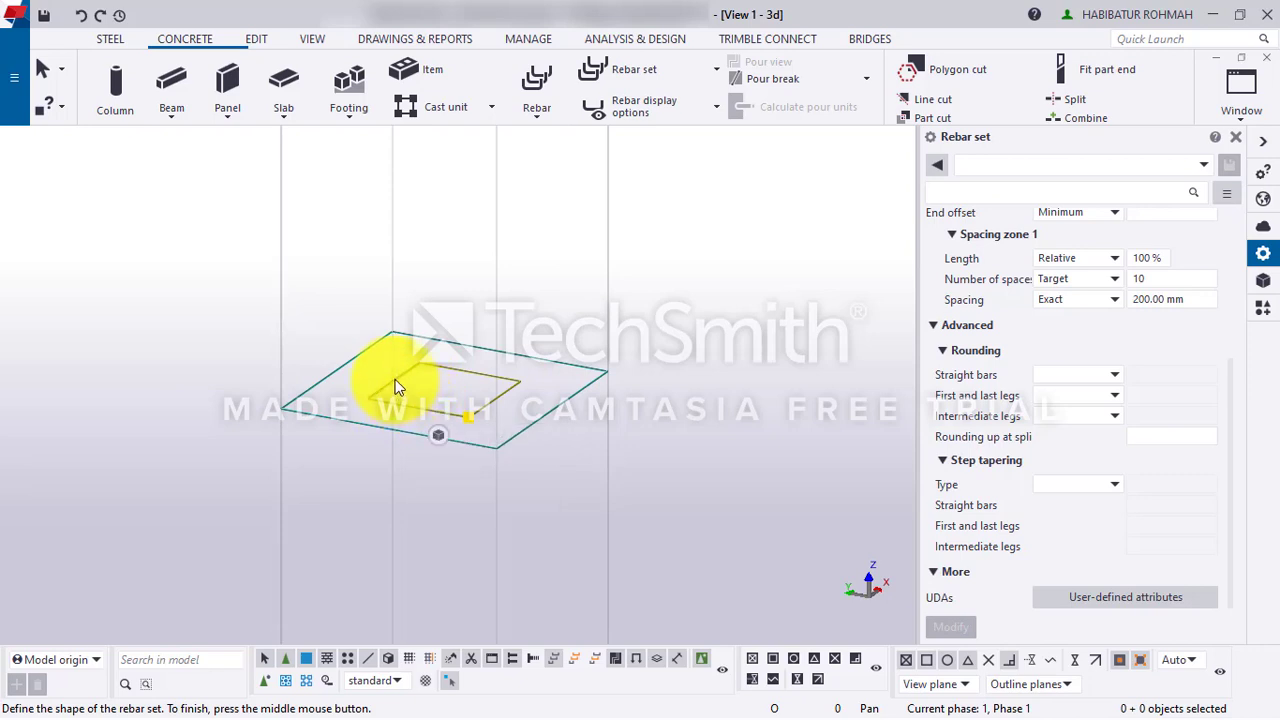
left_click(396, 388)
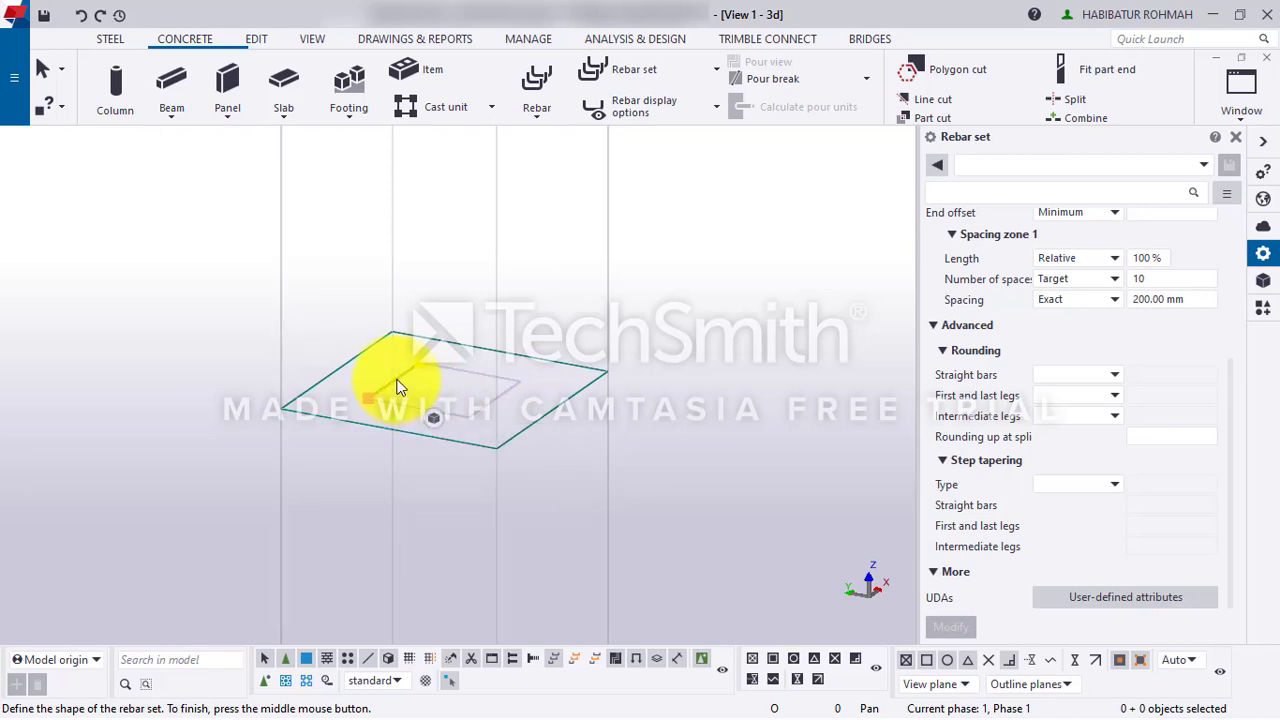
left_click(459, 378)
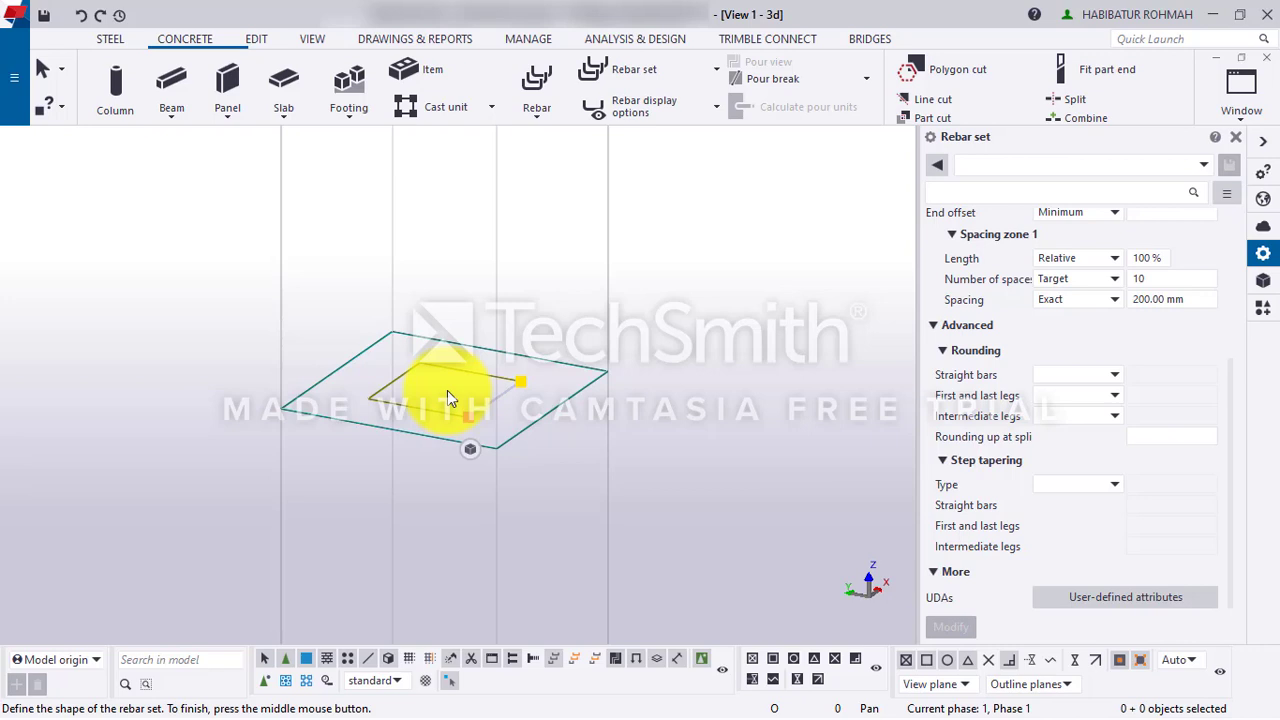
middle_click(447, 390)
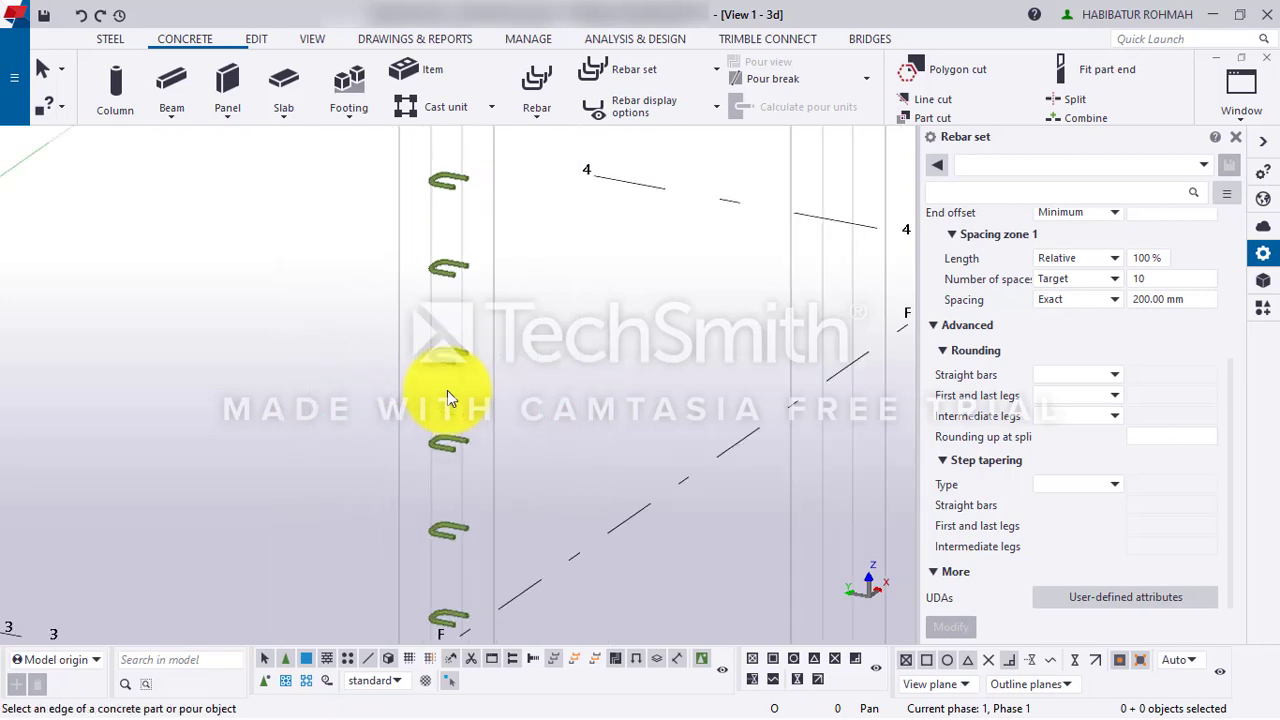
scroll(447, 390, "down", 5)
scroll(457, 368, "up", 5)
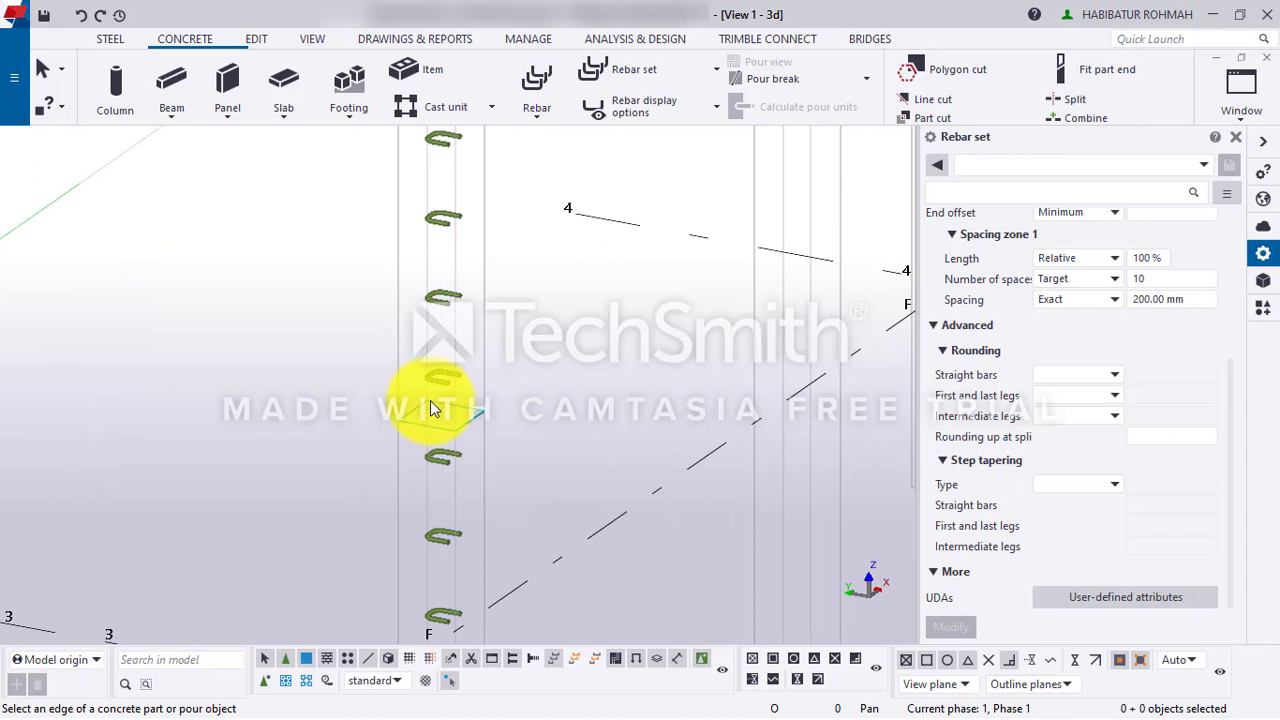
- Undo the U-shaped rebar set and create a crossing rebar set in the same column with a closed bar following all four sides
key("ctrl+z")
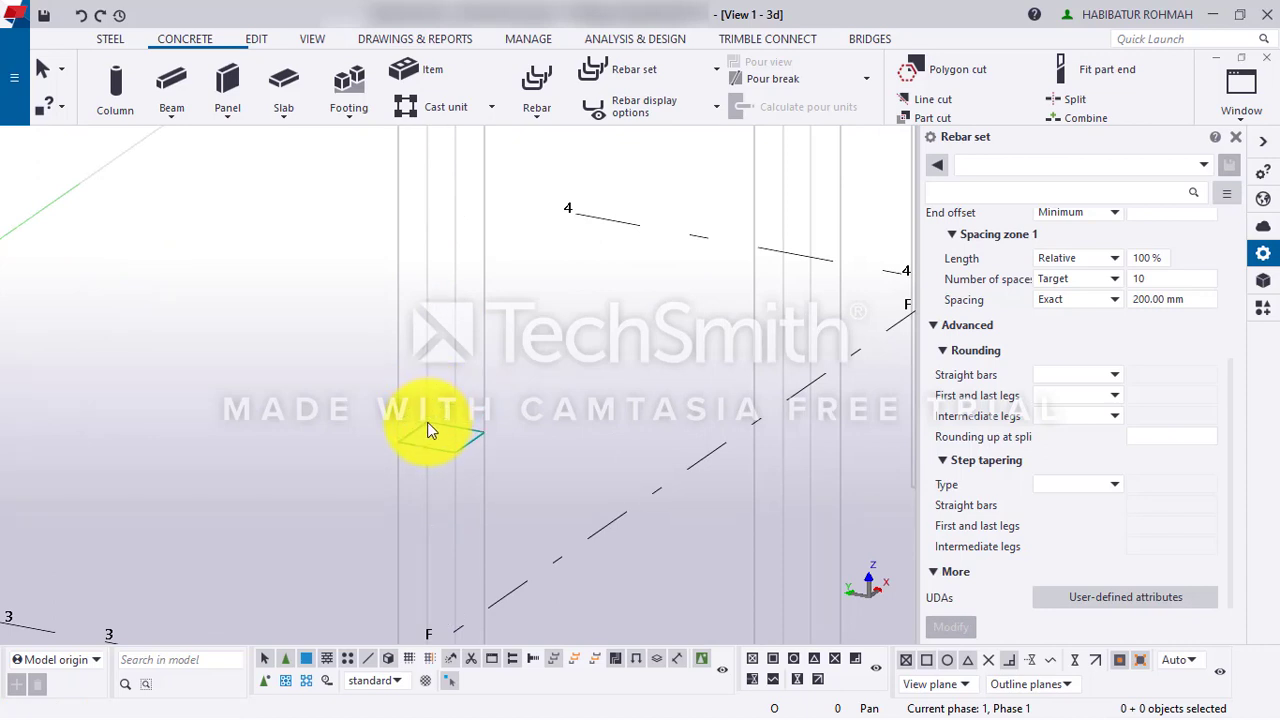
key("Return")
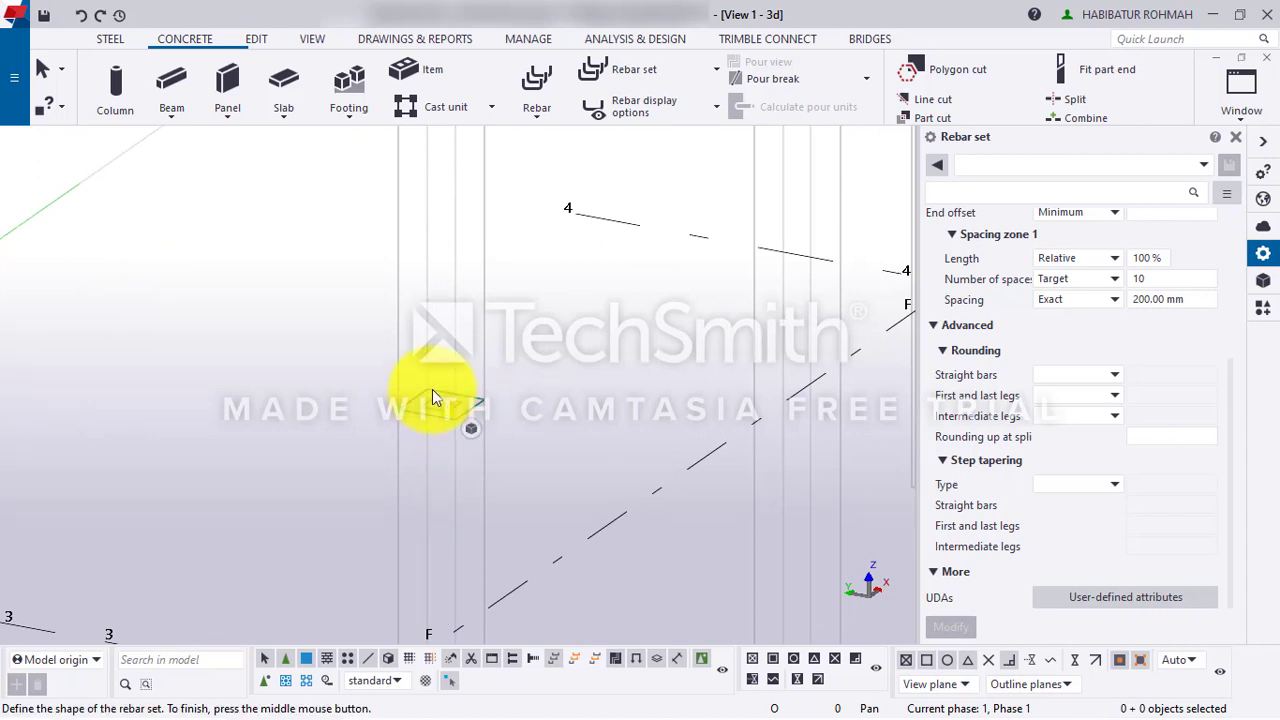
scroll(416, 417, "up", 4)
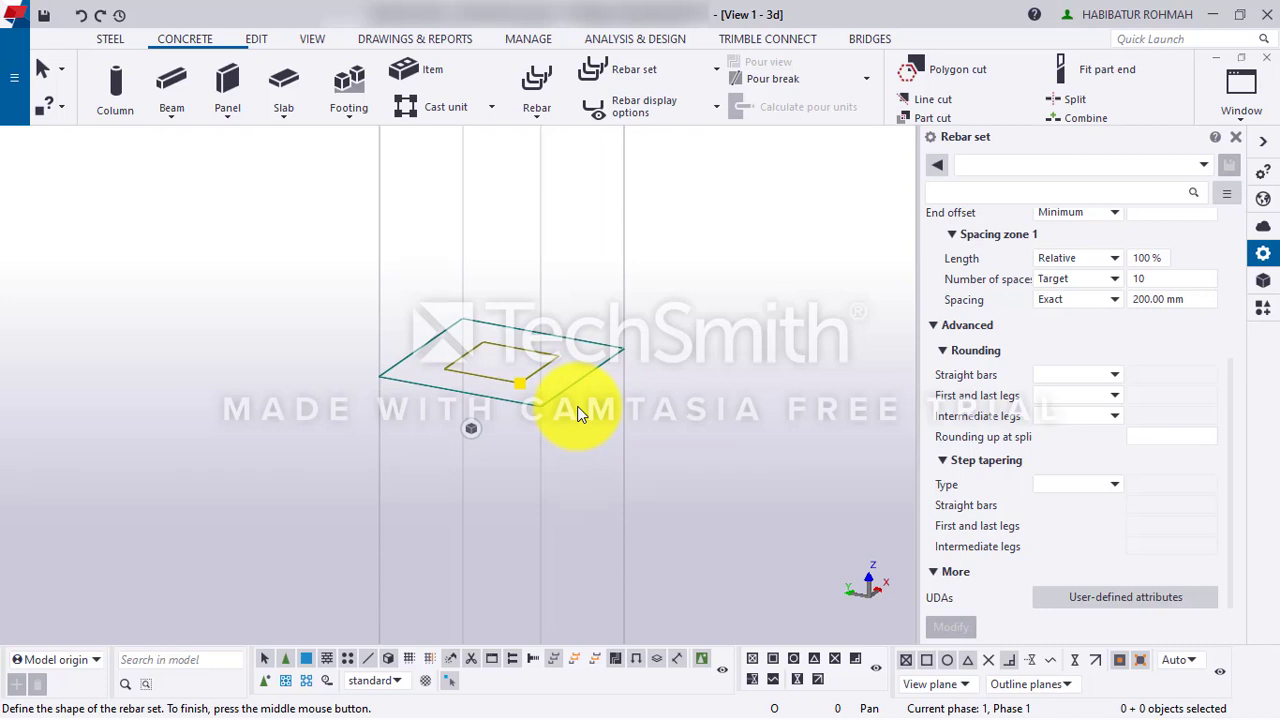
middle_click(577, 406)
scroll(577, 406, "down", 3)
scroll(577, 406, "down", 3)
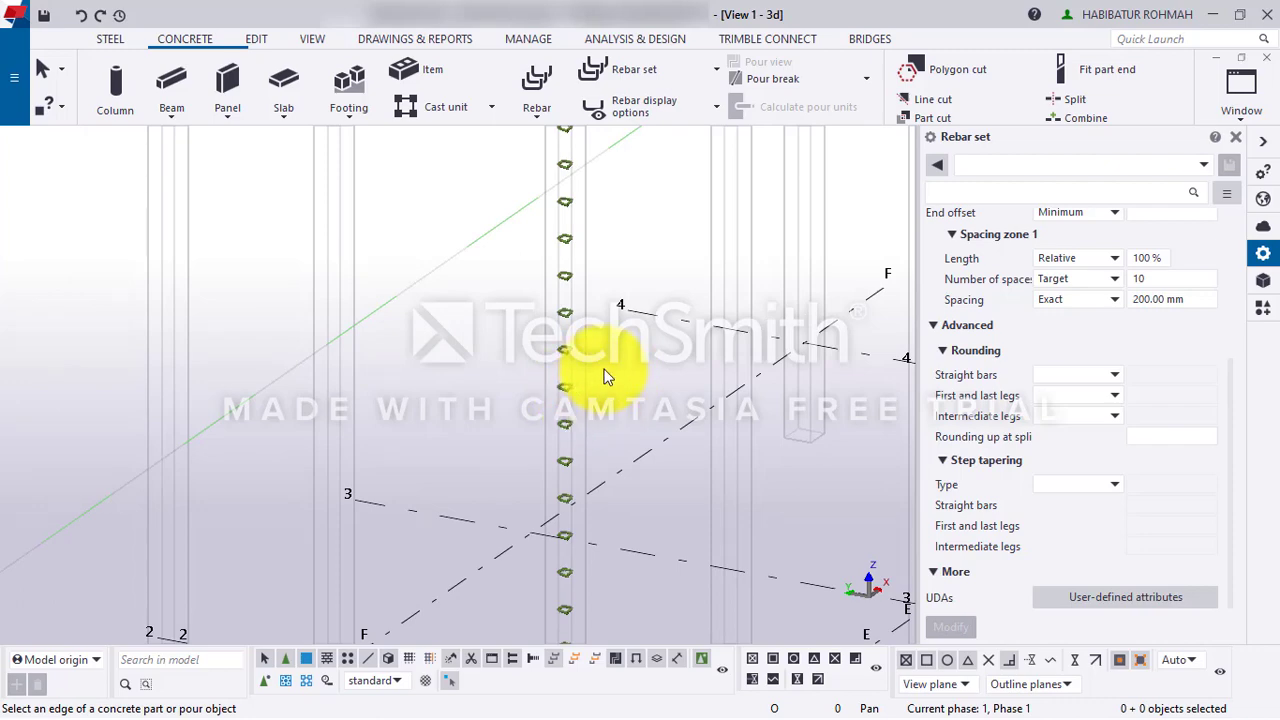
scroll(604, 377, "up", 2)
right_click(604, 377)
left_click(650, 386)
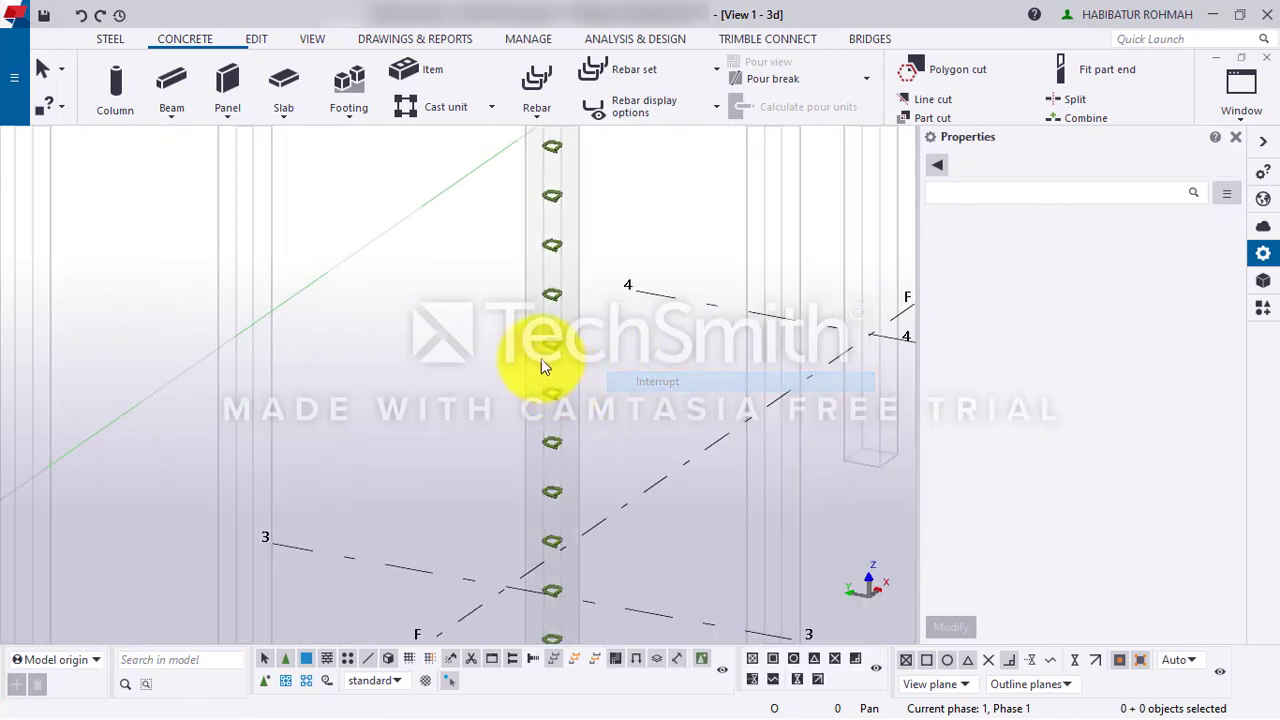
- Select the closed-bar rebar set and examine its attributes, spacing properties and bars over the column's height
scroll(552, 300, "down", 3)
scroll(546, 176, "up", 3)
scroll(546, 176, "up", 2)
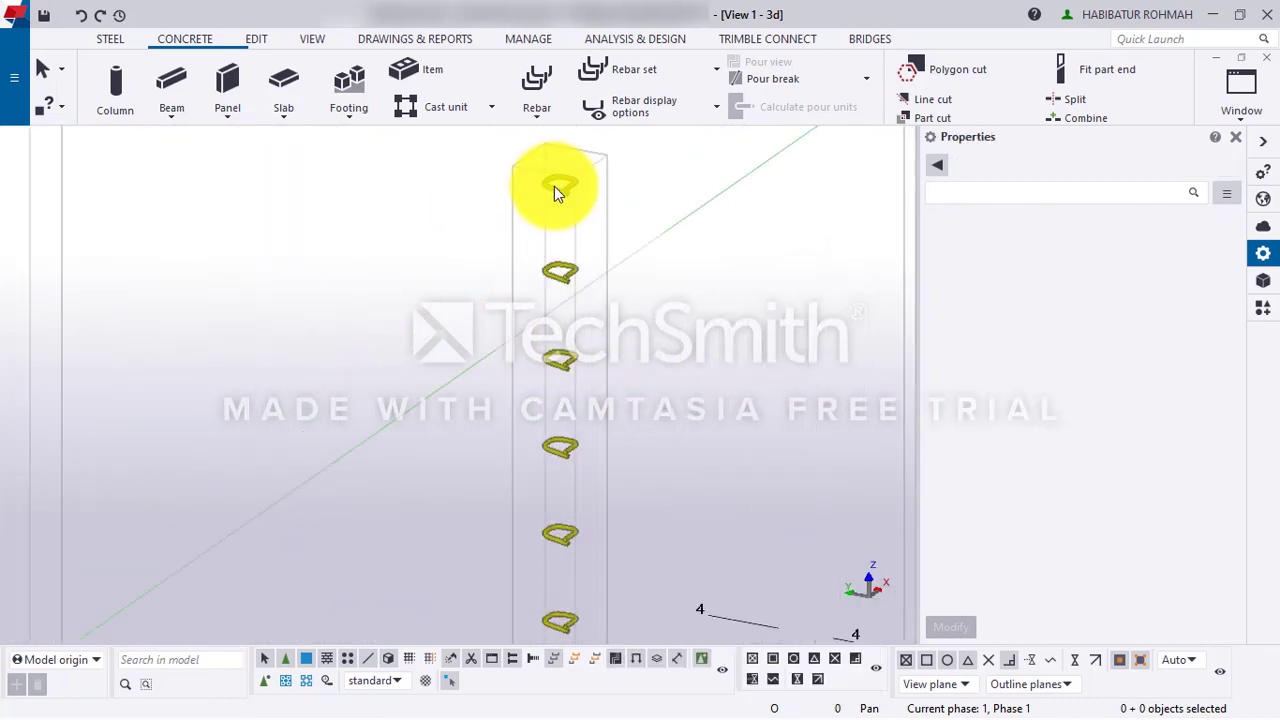
left_click(554, 186)
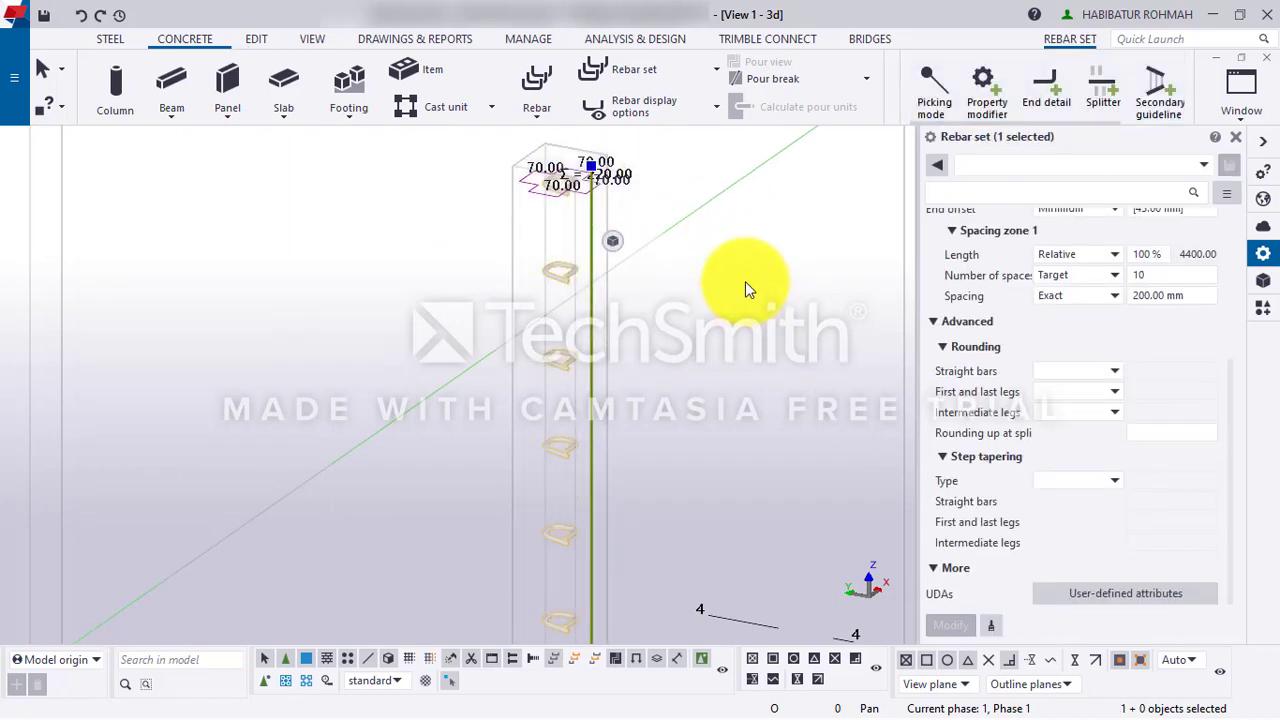
scroll(1100, 334, "up", 3)
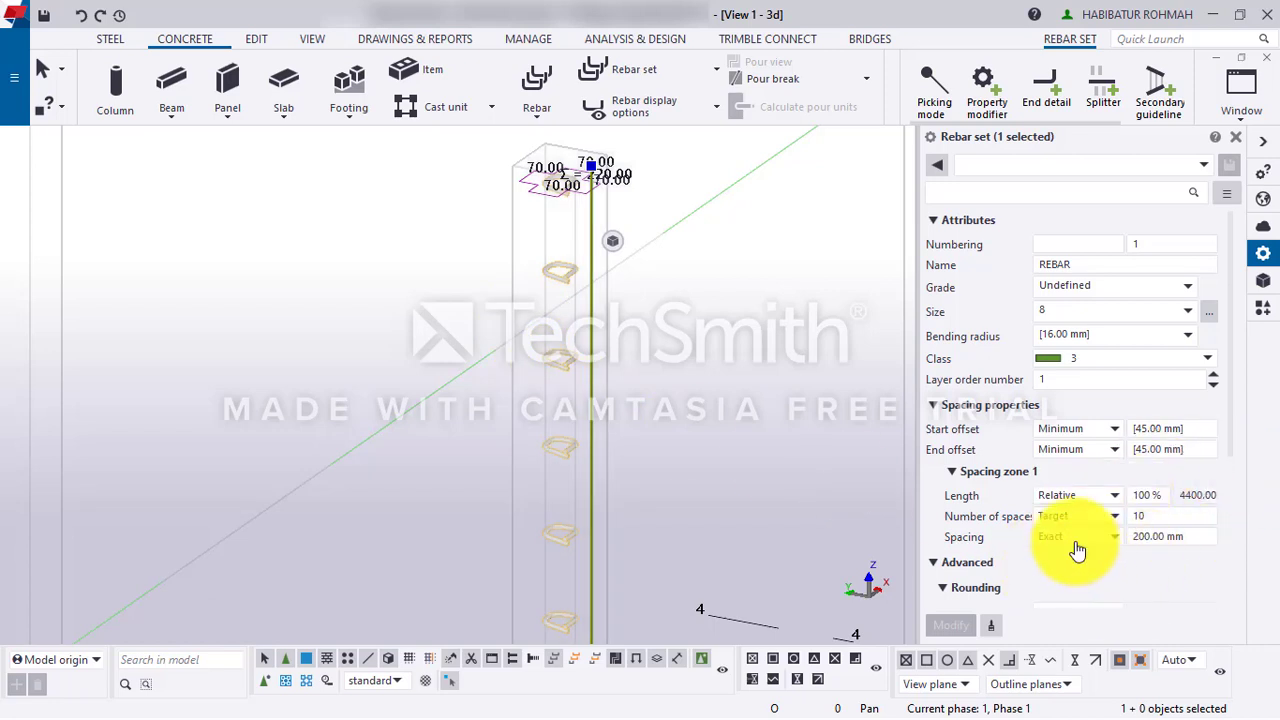
scroll(612, 443, "down", 2)
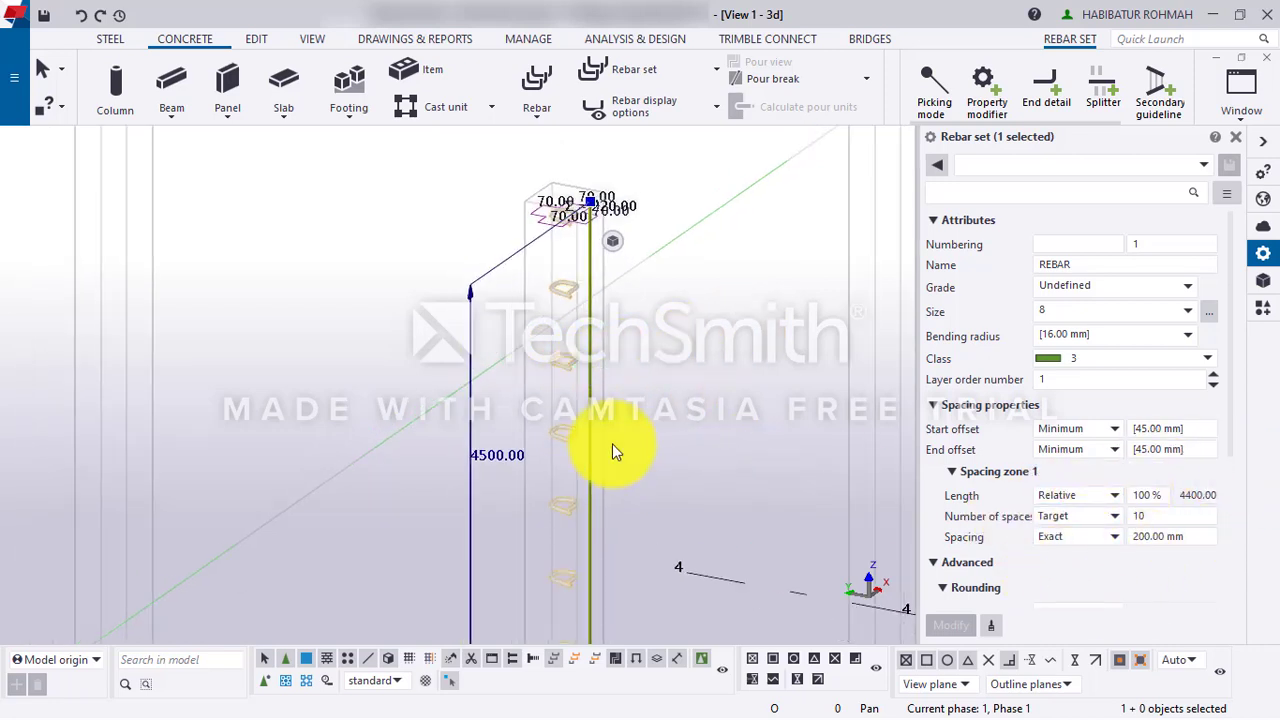
middle_click_drag(646, 463, 529, 312)
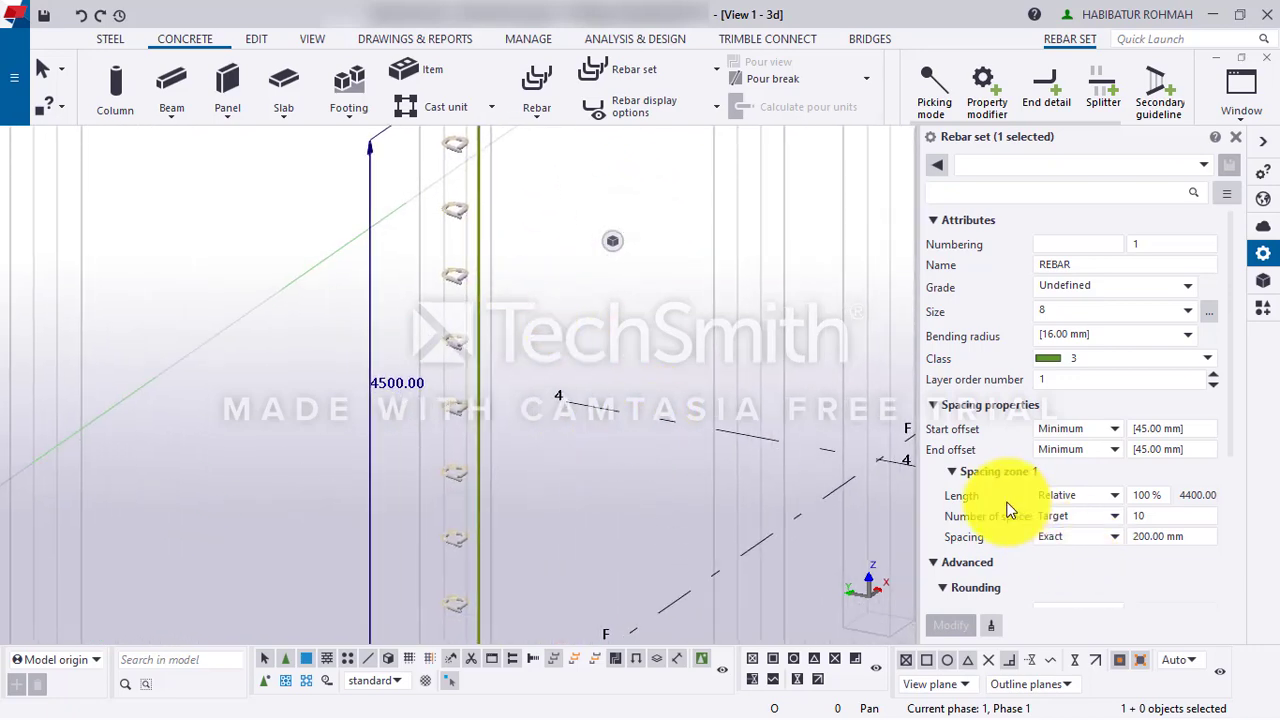
scroll(1003, 500, "down", 3)
scroll(462, 456, "down", 4)
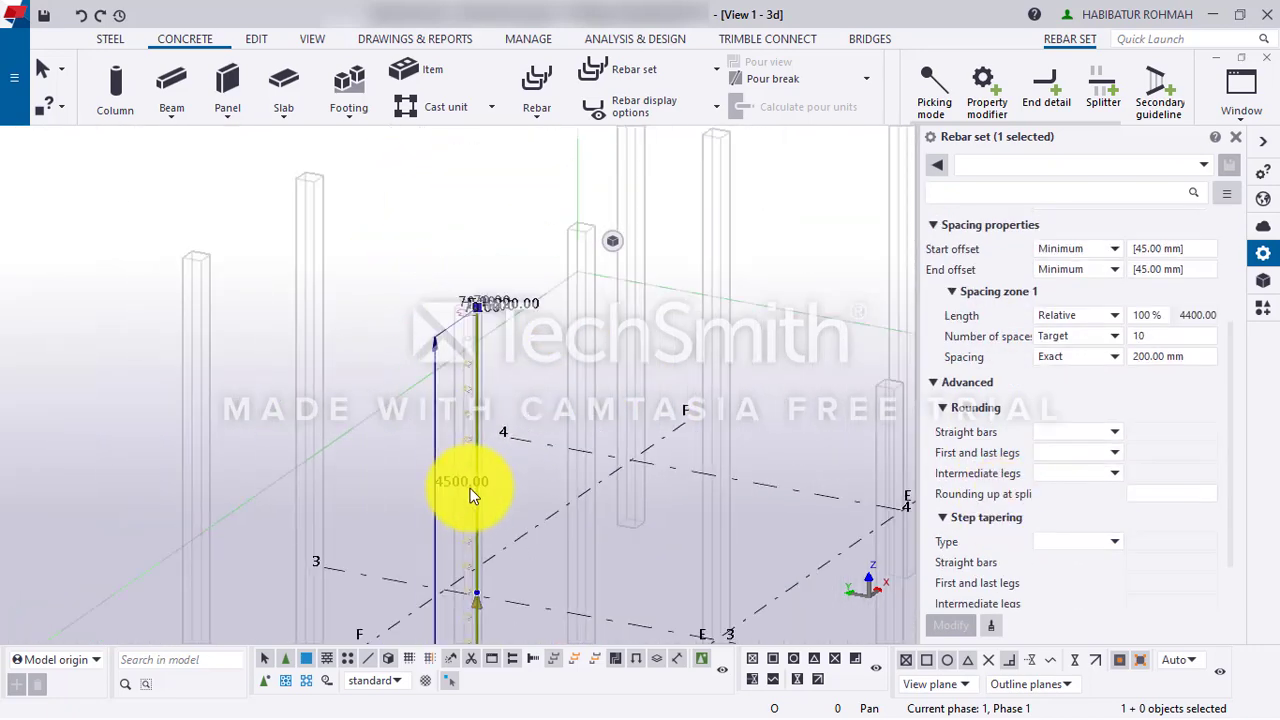
middle_click_drag(480, 489, 445, 299)
scroll(447, 305, "down", 2)
scroll(460, 465, "up", 2)
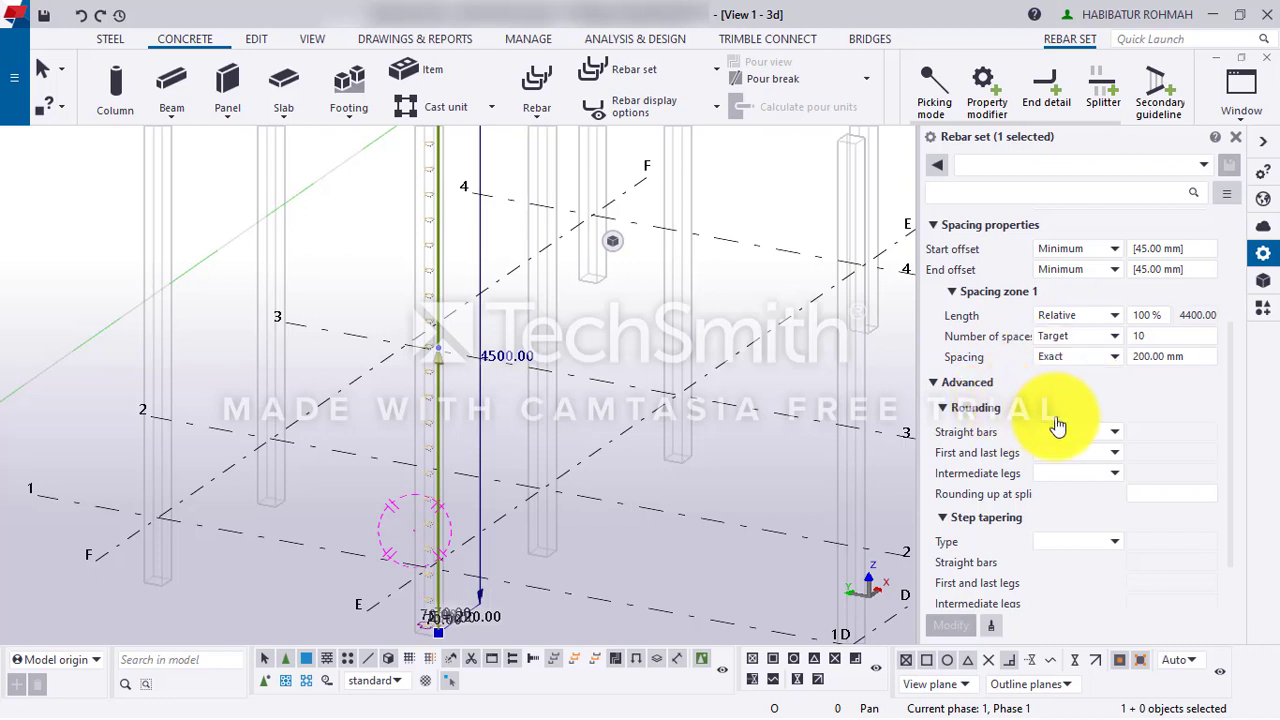
- Set the rebar set's number of spaces to Exact with 15 and its spacing to Target, and apply the changes
left_click(1095, 357)
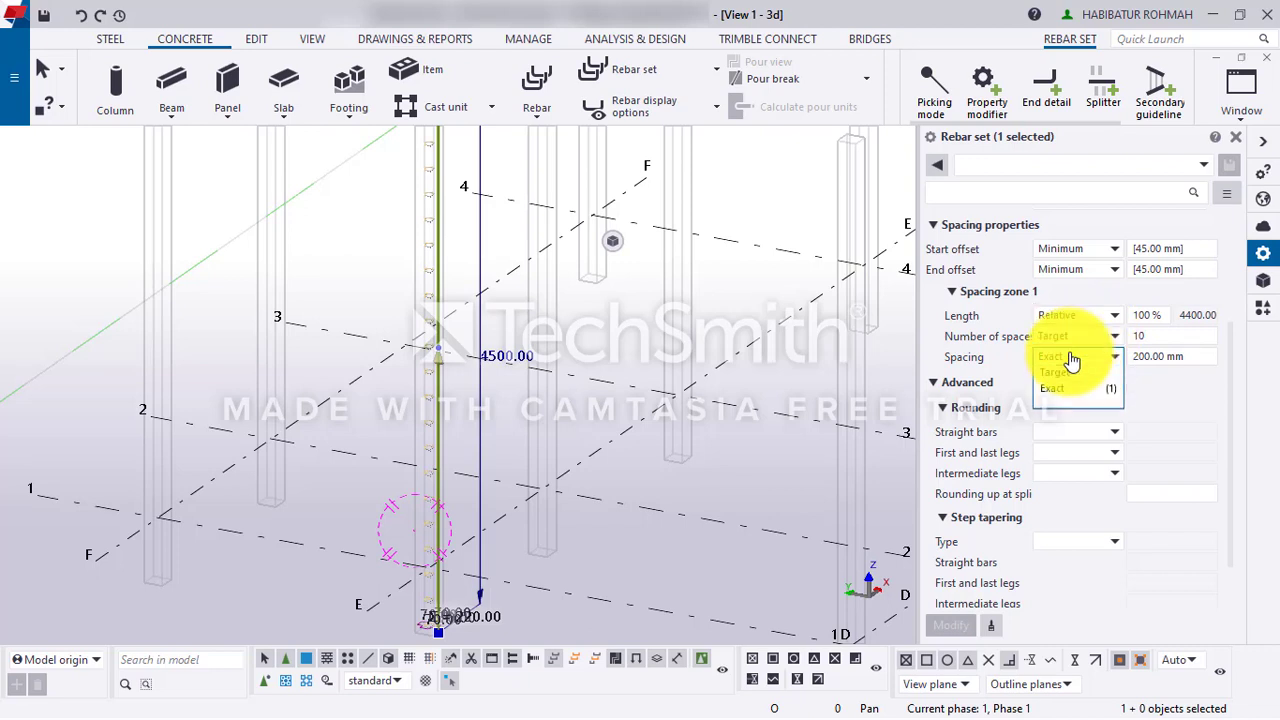
left_click(1070, 380)
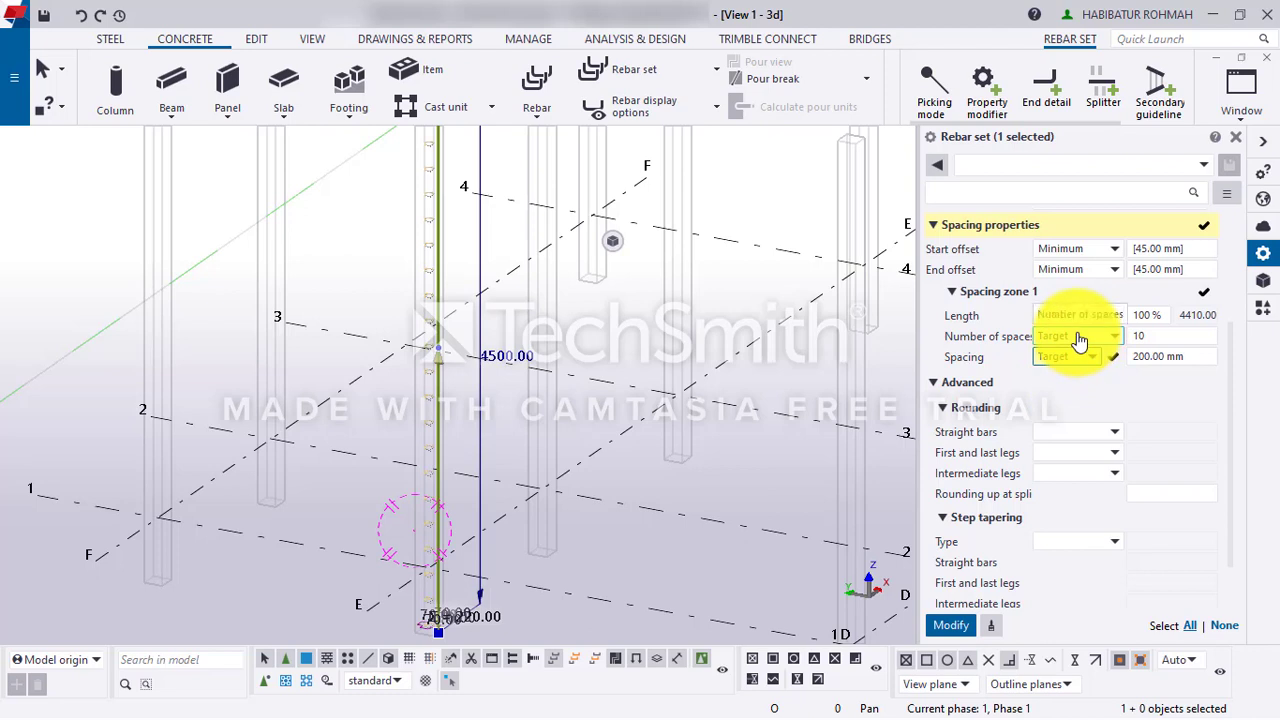
left_click(1076, 340)
left_click(1061, 370)
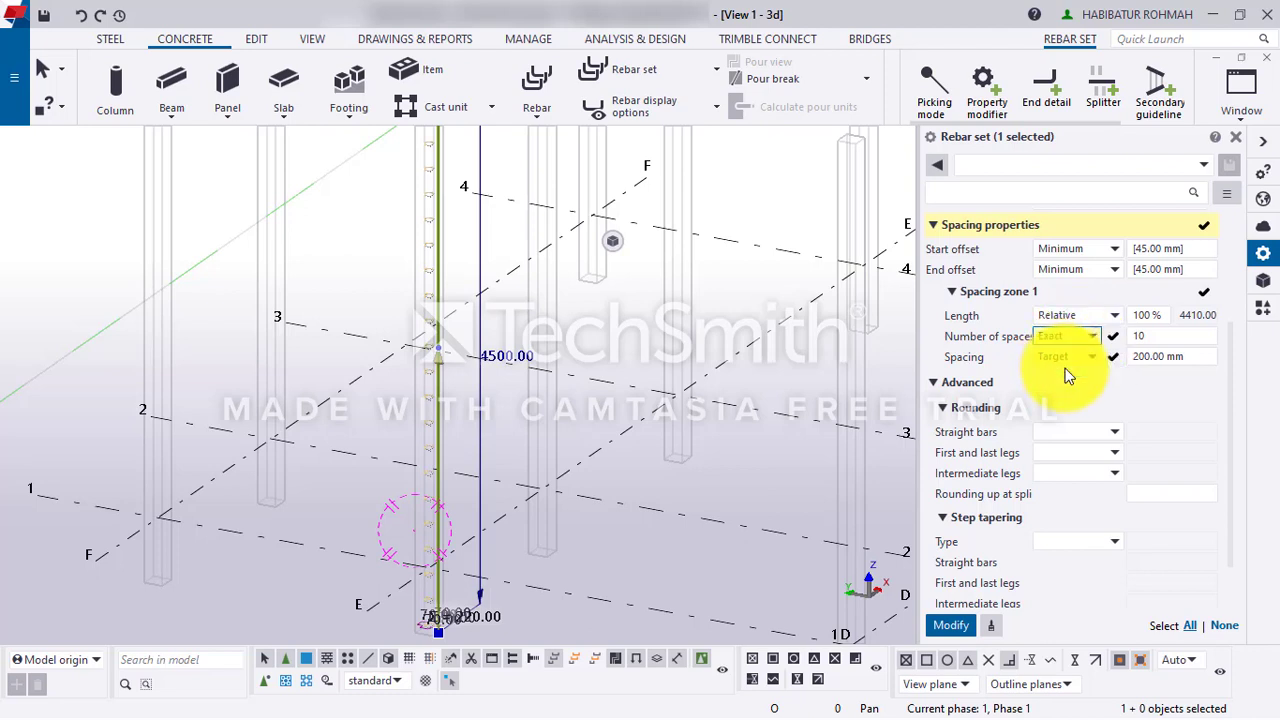
left_click(1162, 339)
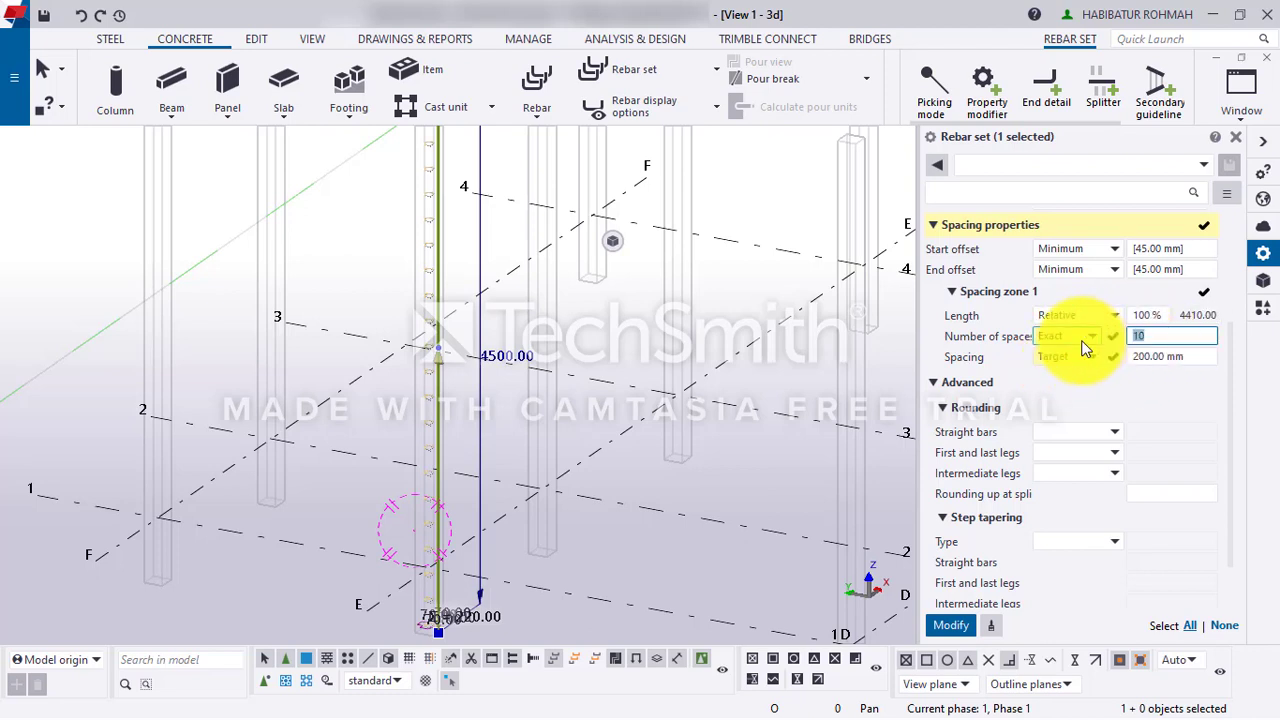
type("15")
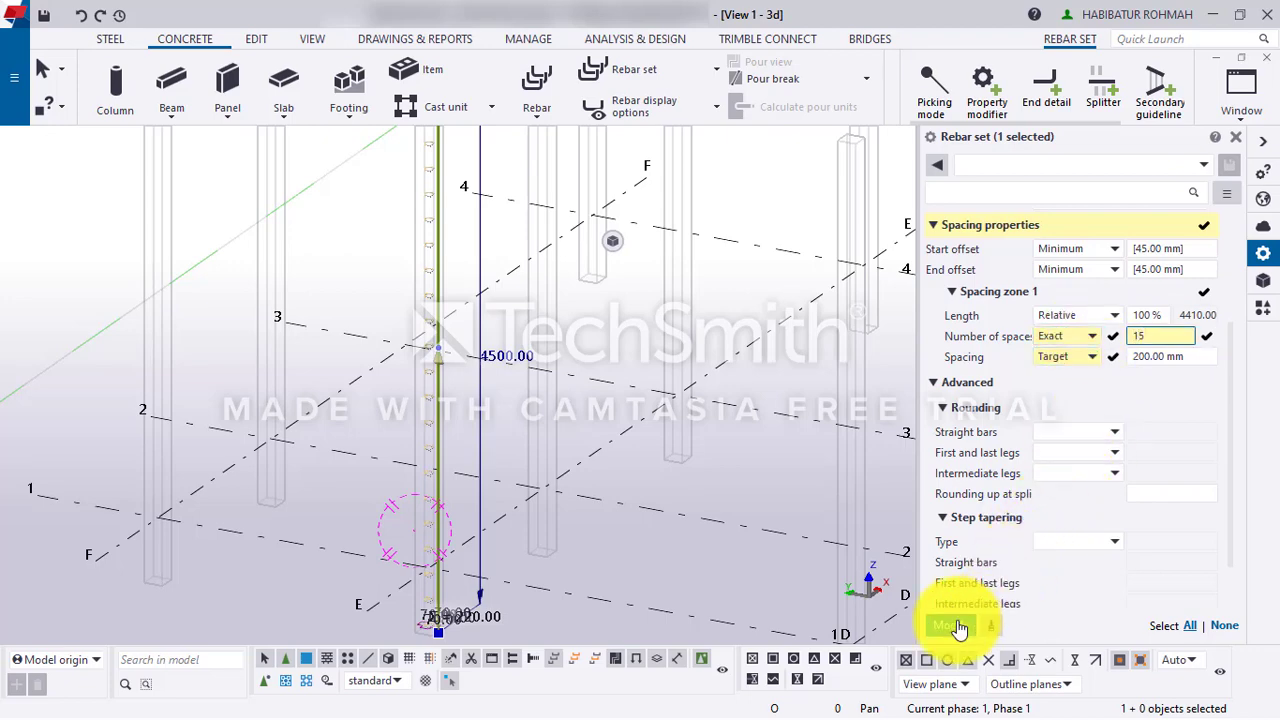
left_click(952, 625)
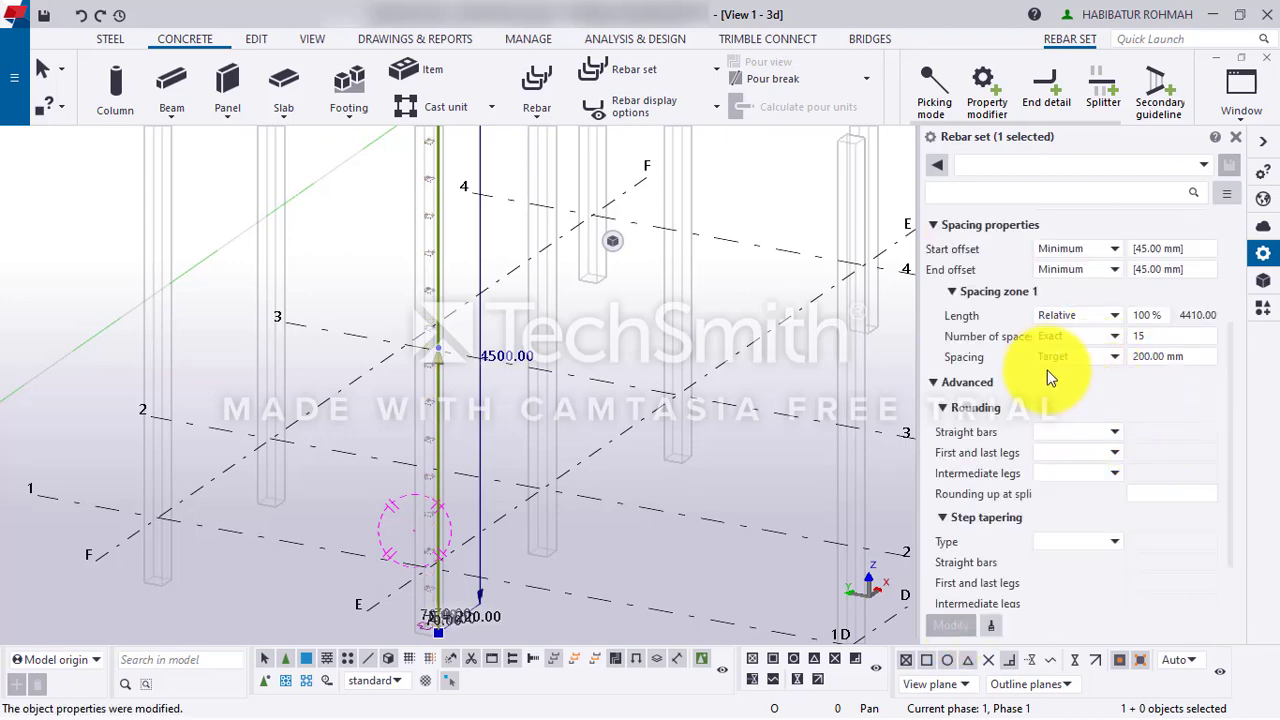
scroll(430, 417, "up", 6)
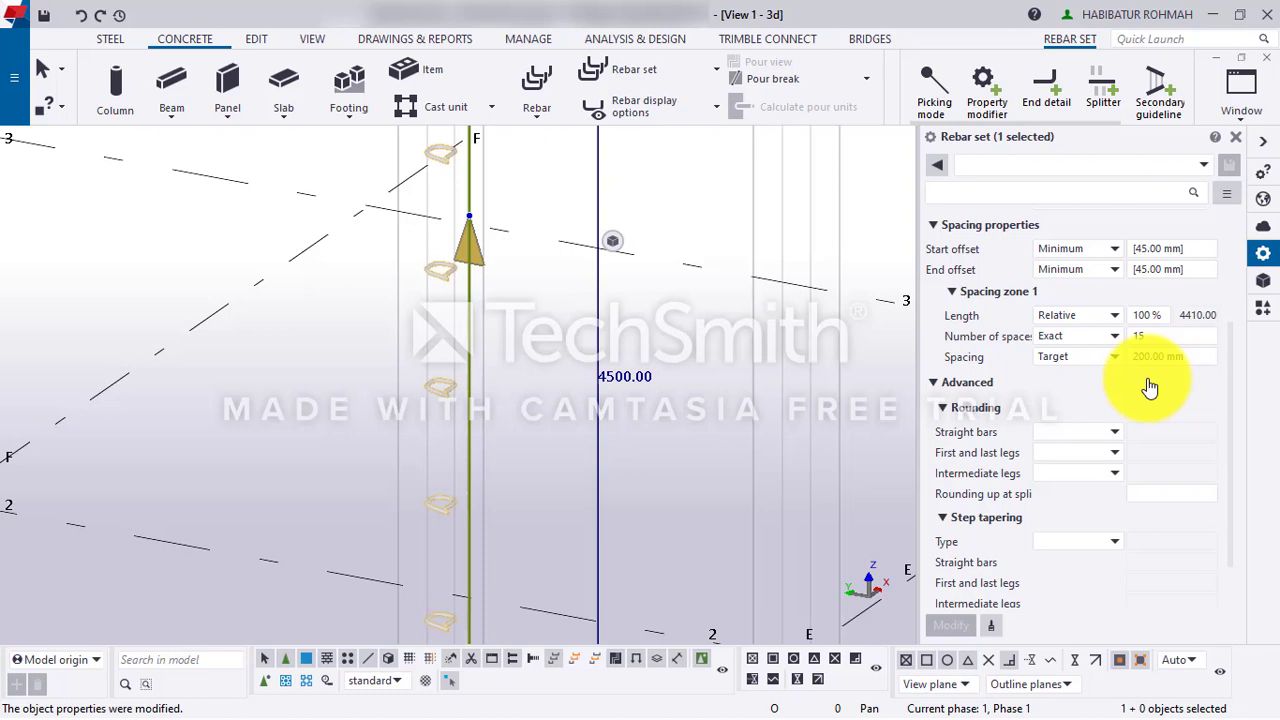
- Set the number of spaces to Target and the spacing to Exact with 100 mm, and apply the changes to the rebar set
left_click(1066, 338)
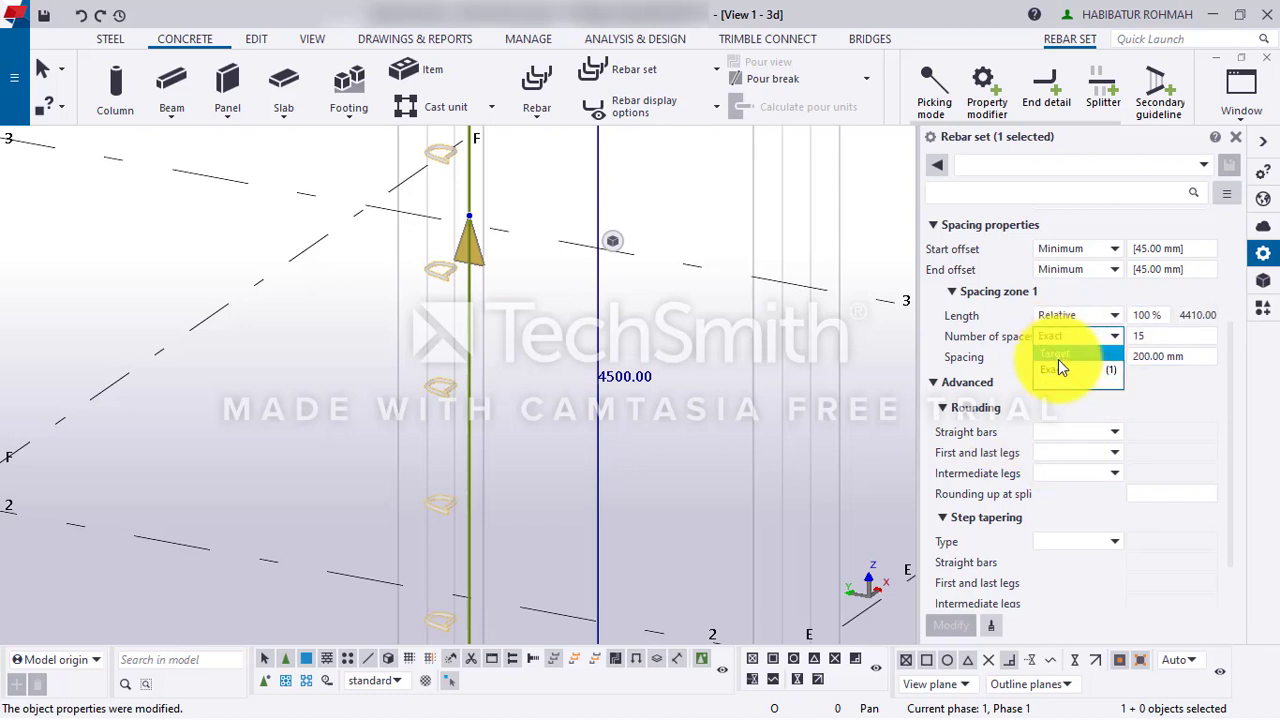
left_click(1059, 358)
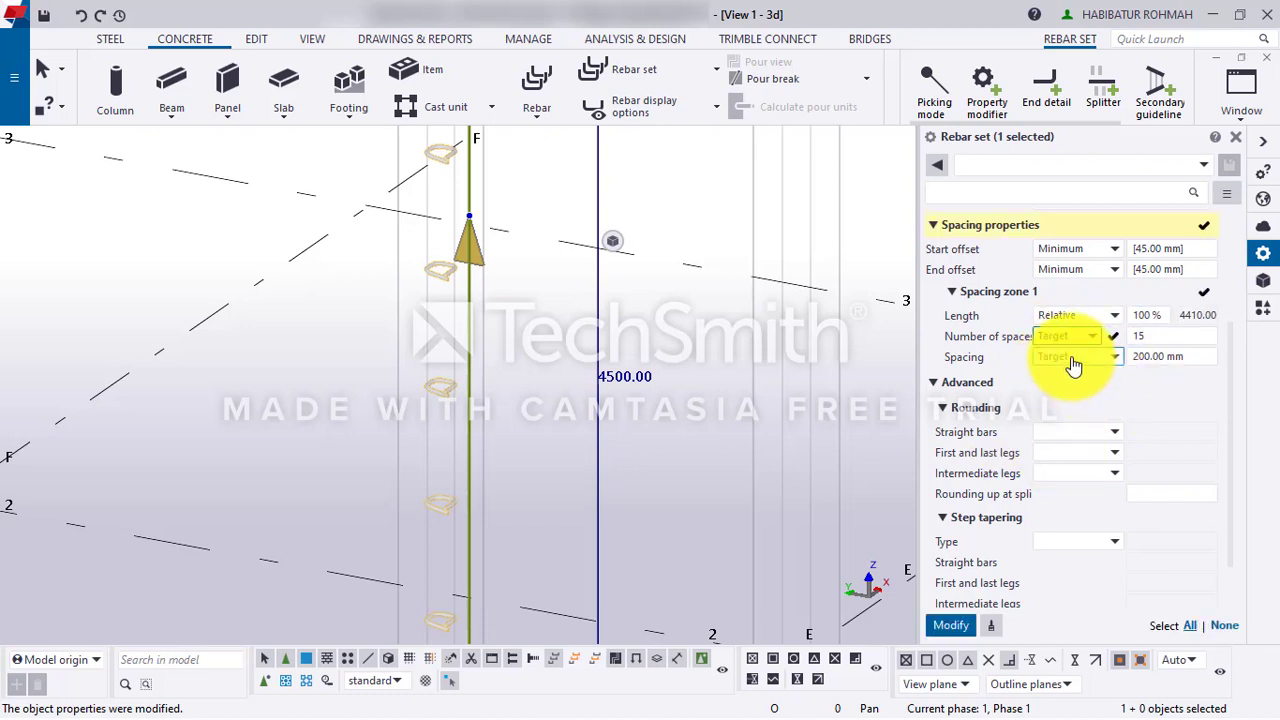
left_click(1072, 360)
left_click(1061, 390)
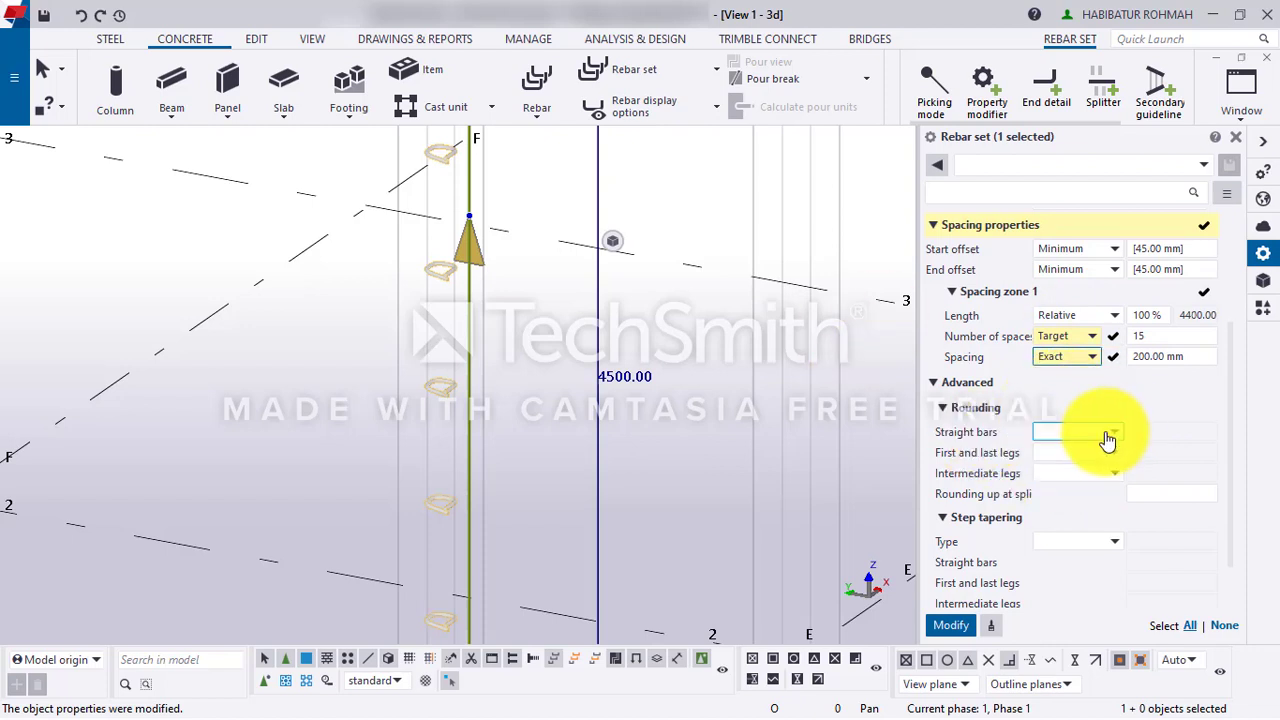
left_click(1143, 357)
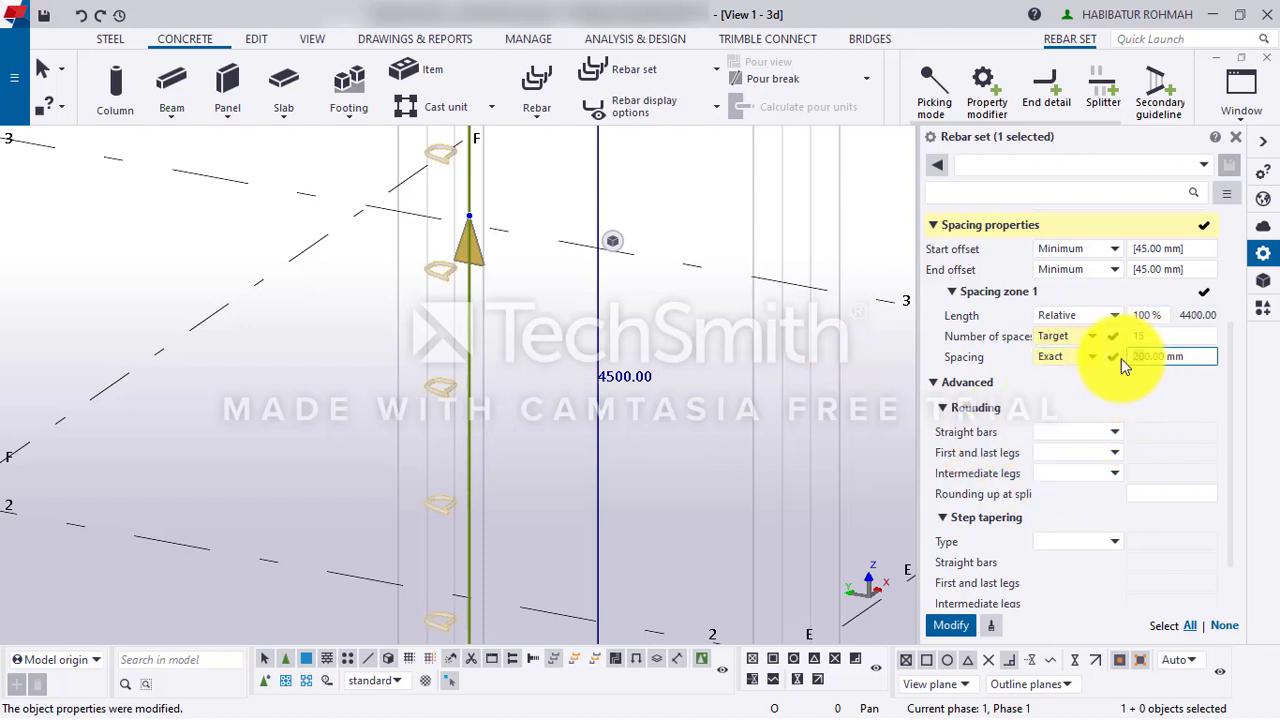
type("100.00")
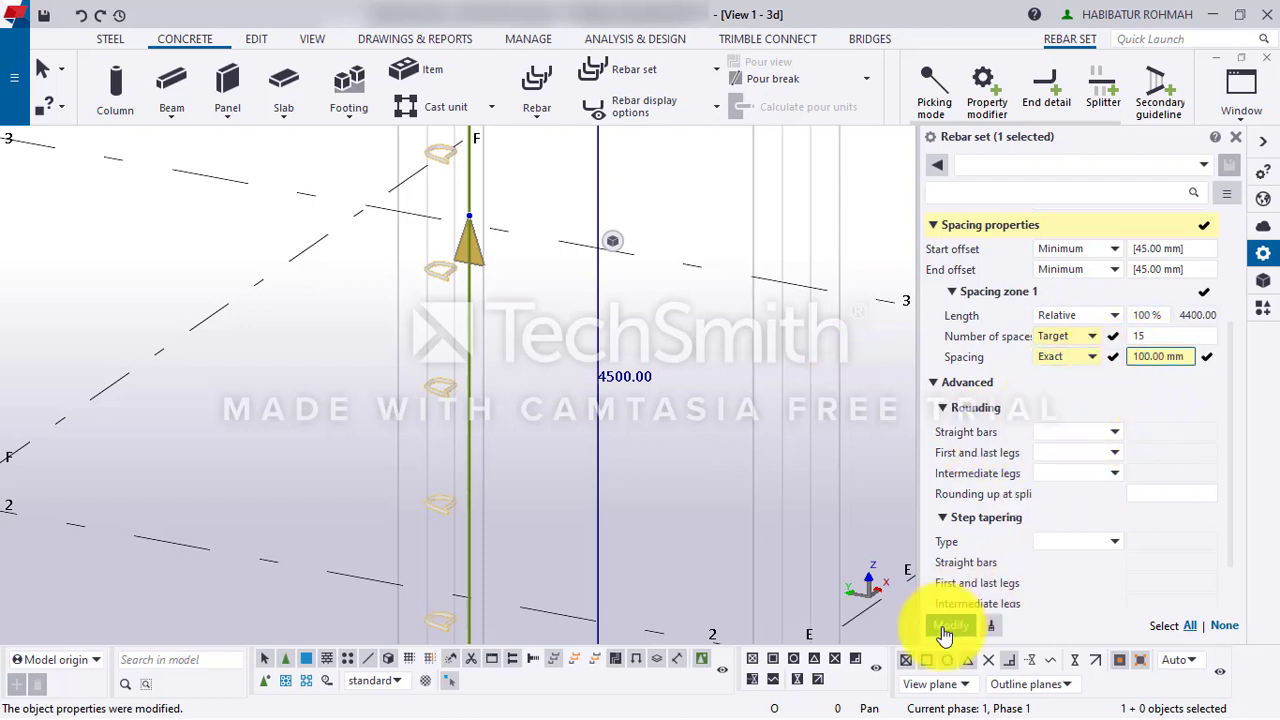
left_click(950, 630)
scroll(434, 358, "down", 5)
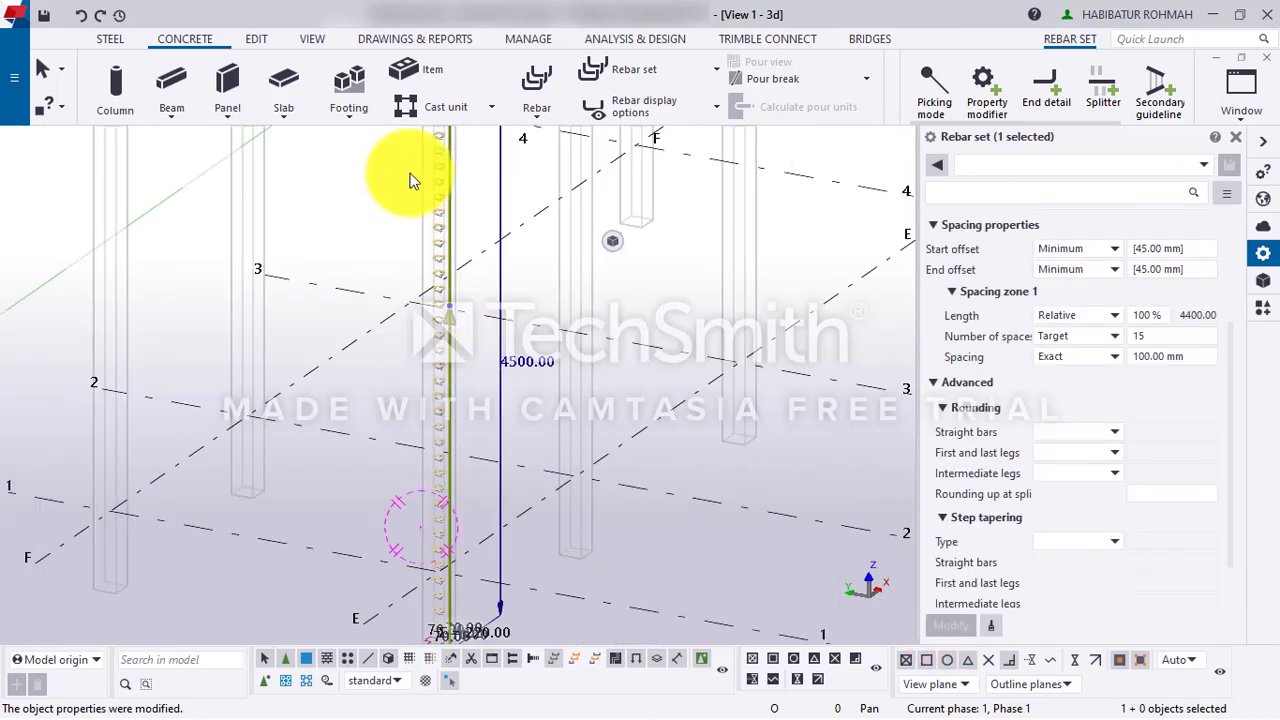
- Inspect the stirrups from the column's base to its top and display the rebar set's spacing dimensions
scroll(445, 478, "down", 2)
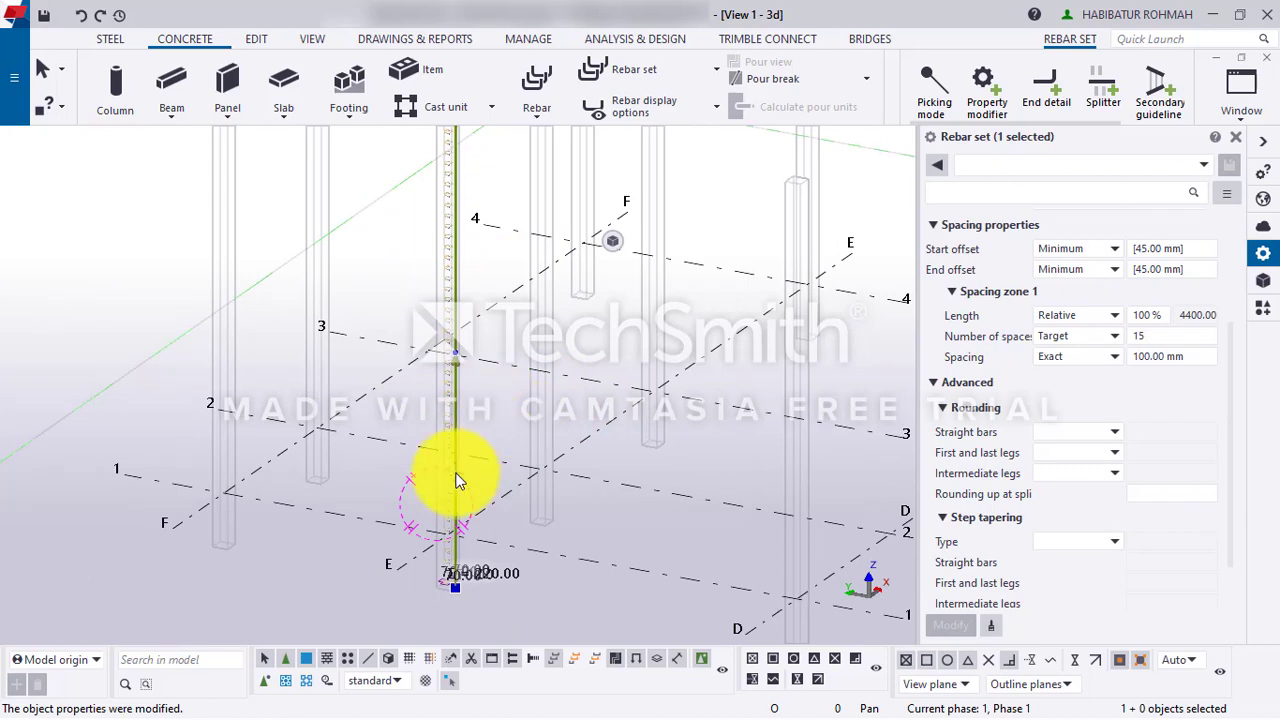
scroll(430, 357, "up", 2)
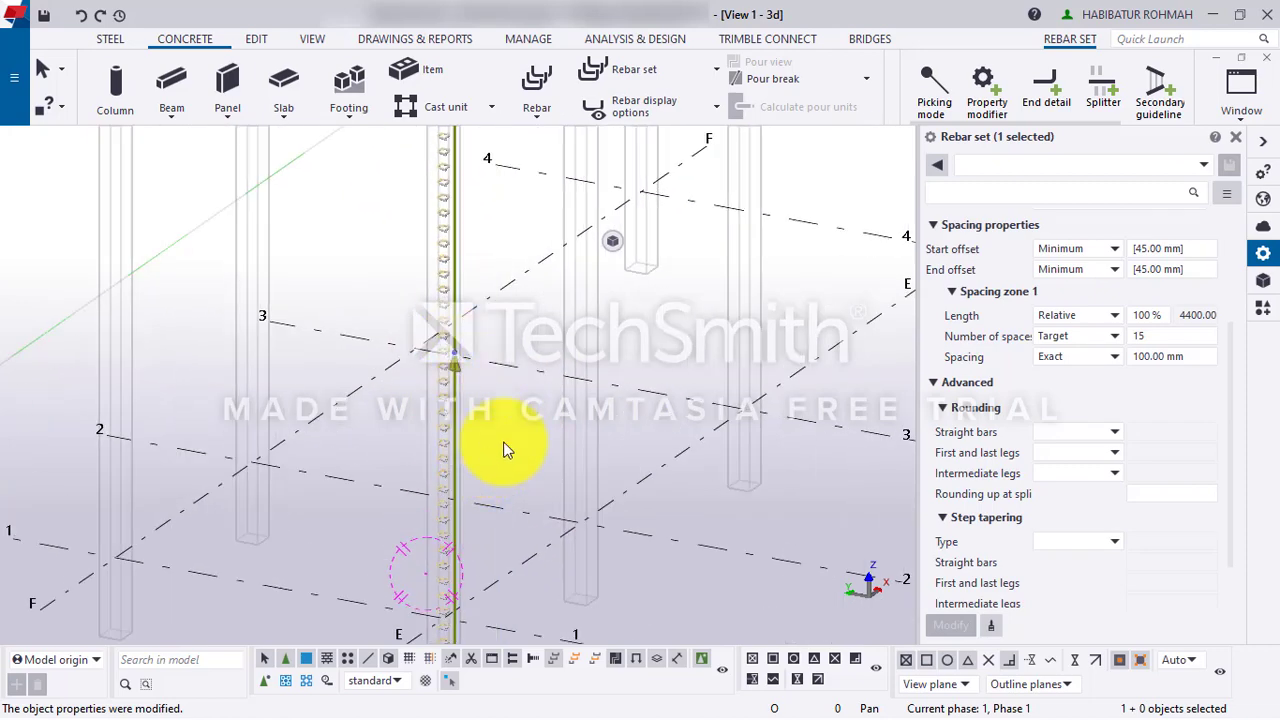
scroll(505, 450, "down", 1)
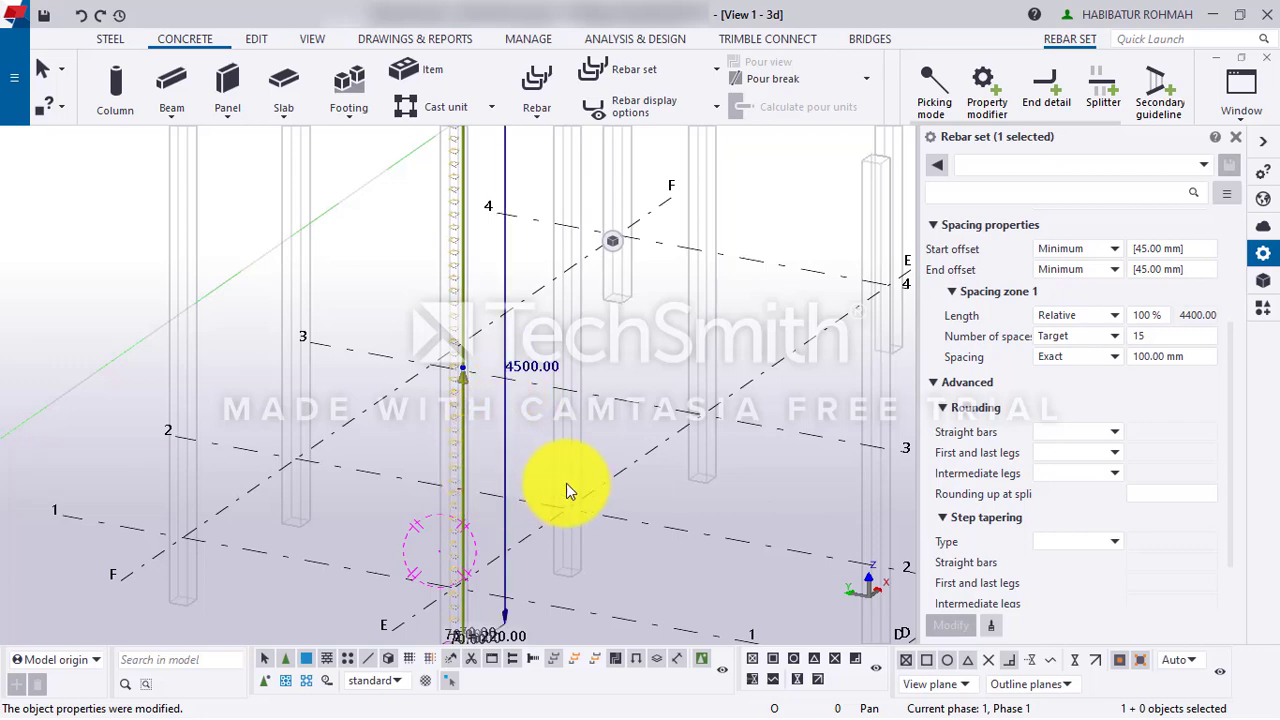
scroll(571, 400, "down", 2)
scroll(455, 560, "up", 3)
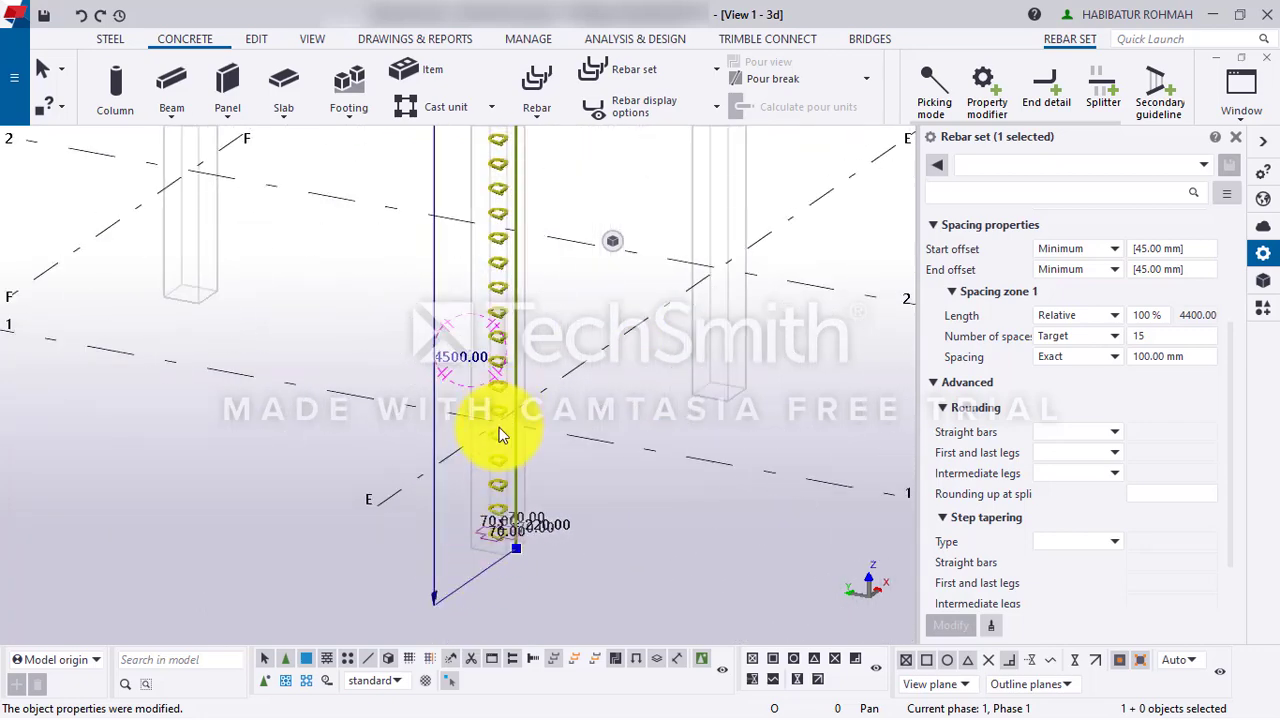
scroll(499, 427, "down", 2)
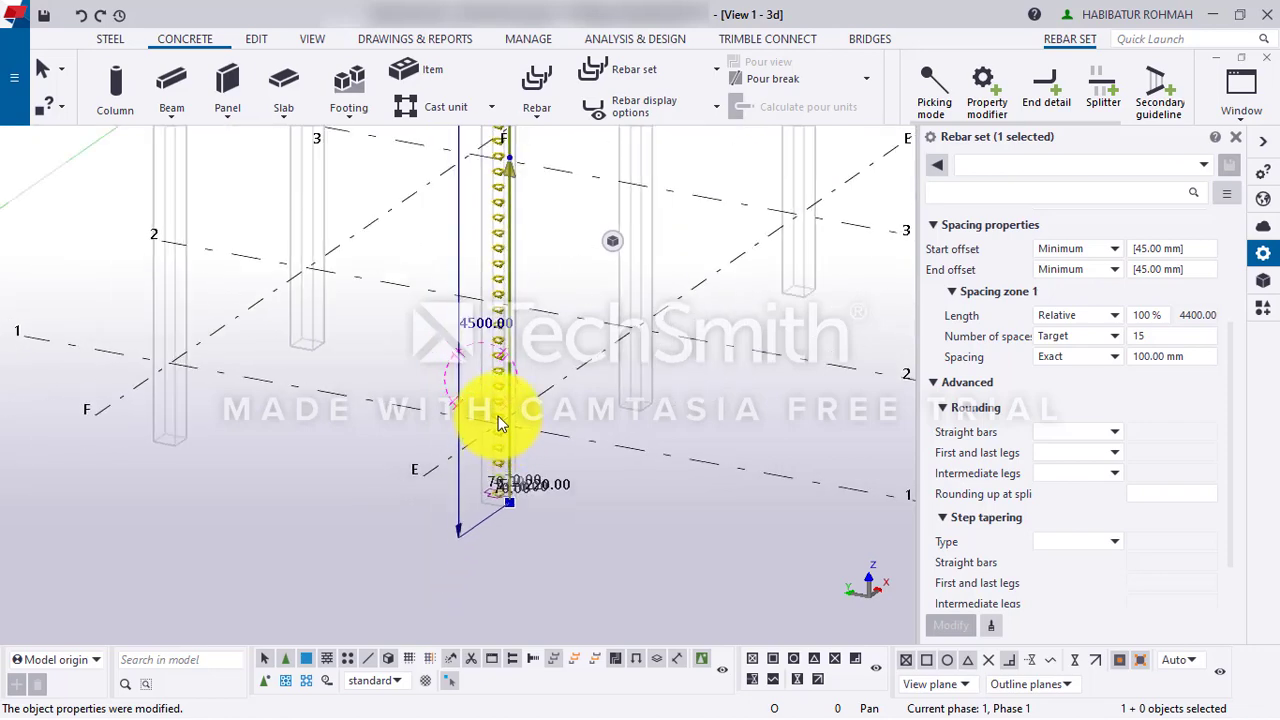
scroll(491, 434, "up", 2)
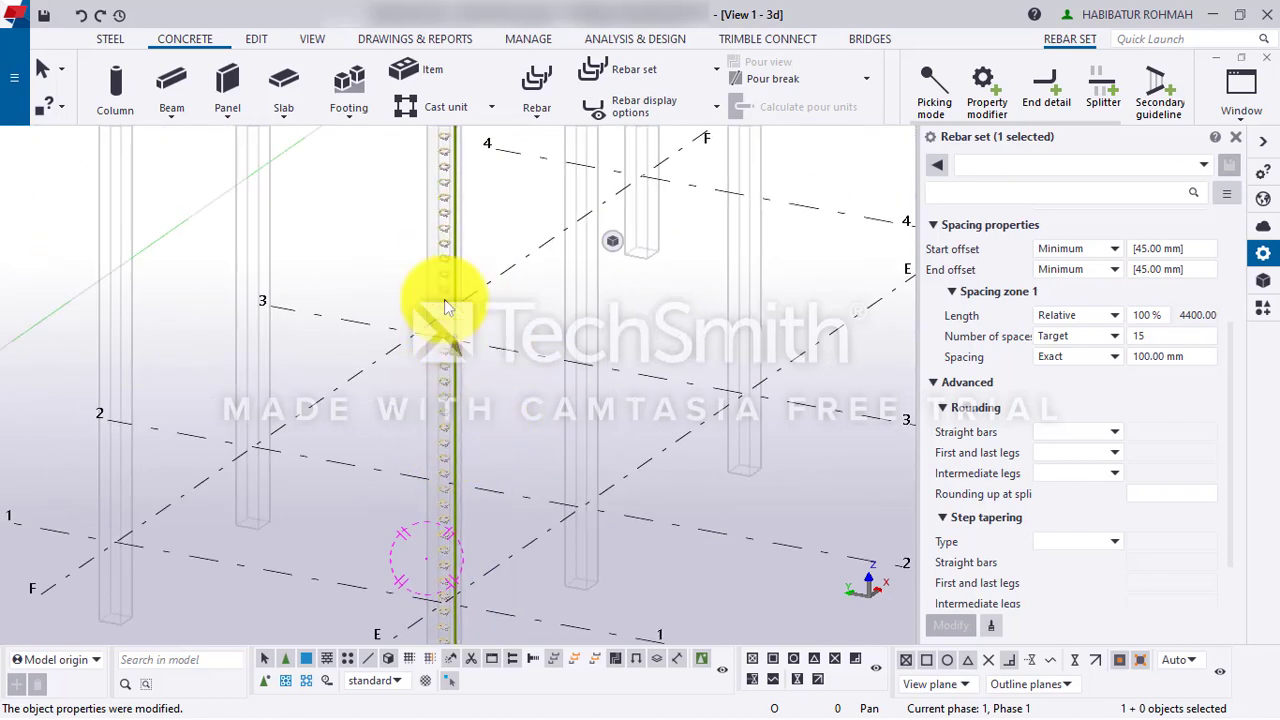
middle_click_drag(452, 235, 434, 477)
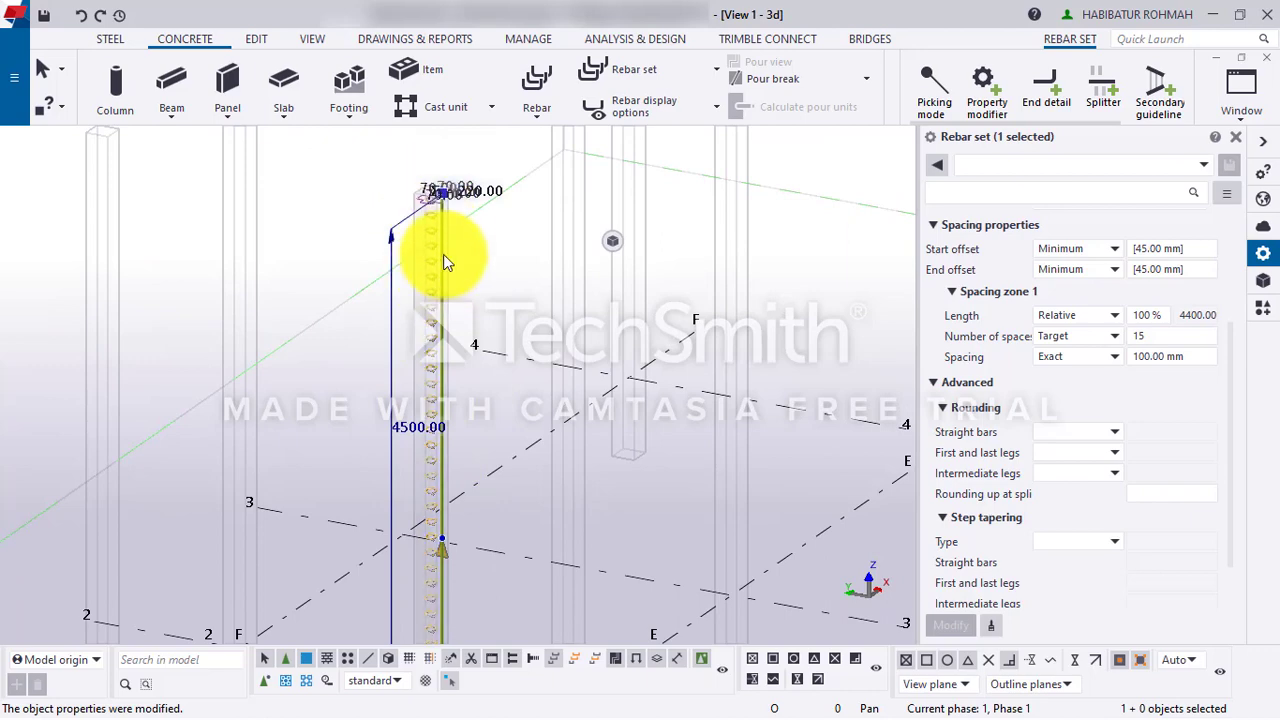
middle_click_drag(447, 252, 552, 395, "ctrl")
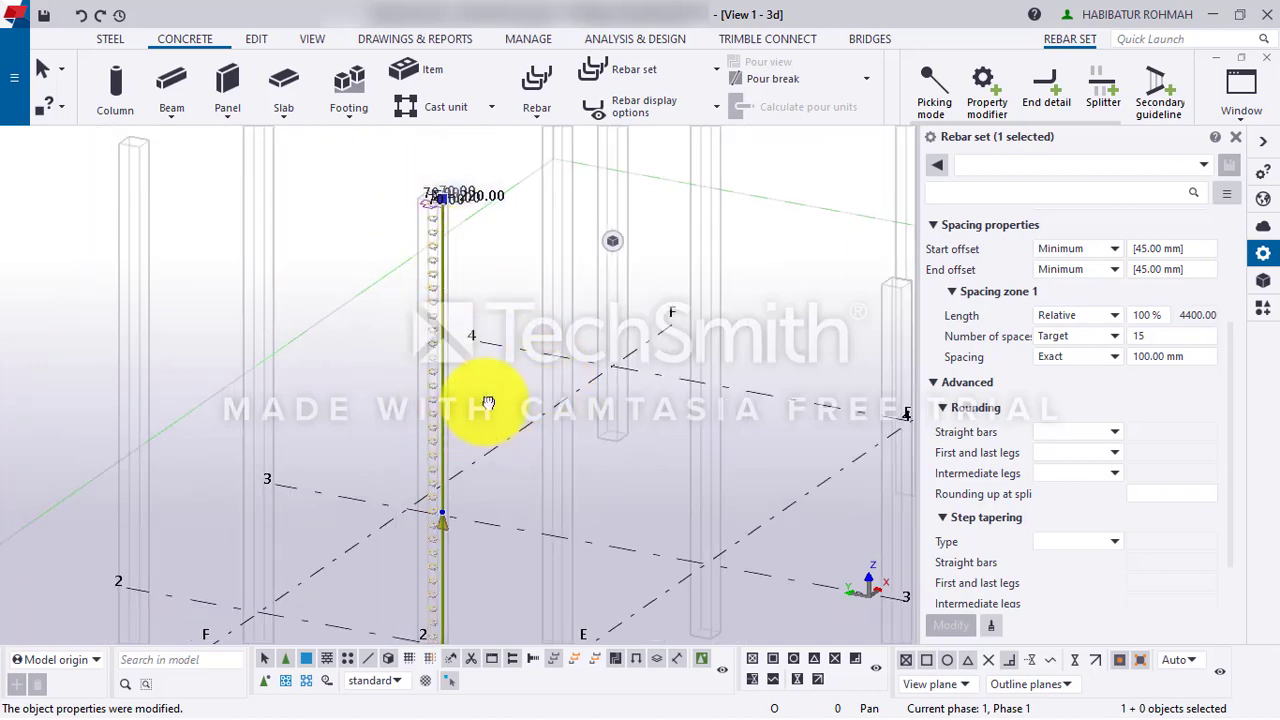
middle_click_drag(475, 551, 491, 363)
mouse_move(612, 244)
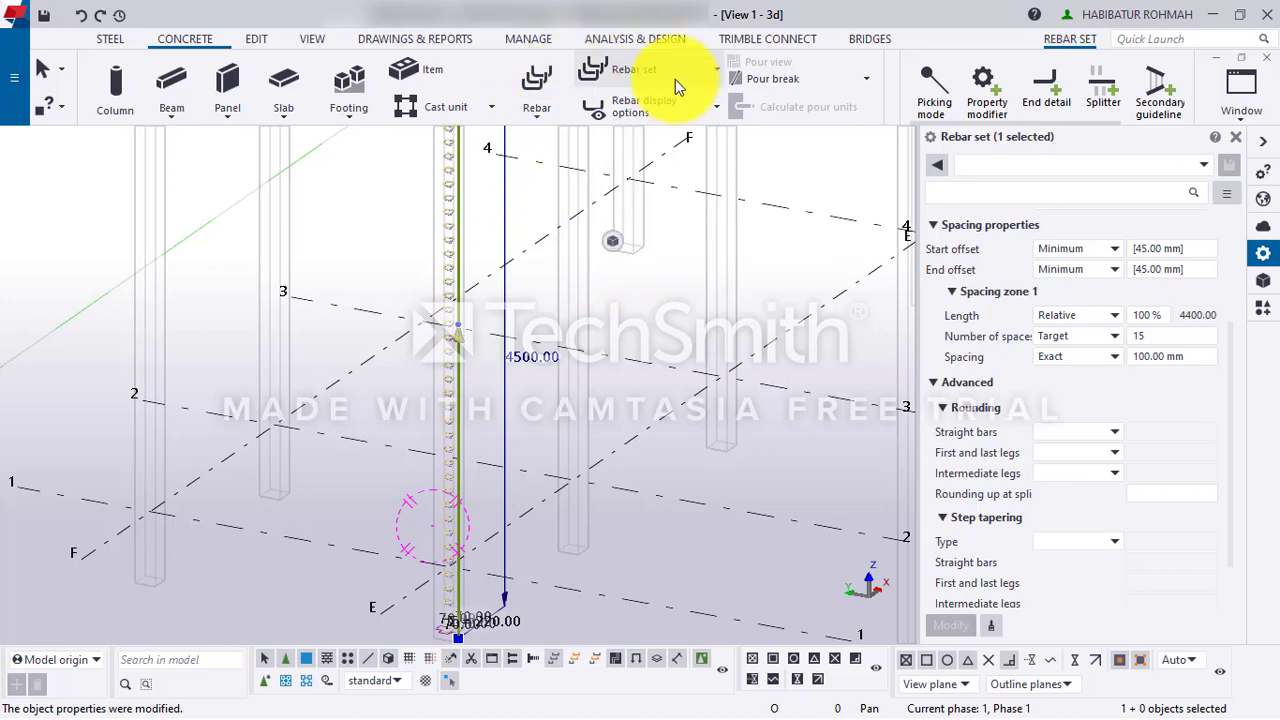
left_click(609, 273)
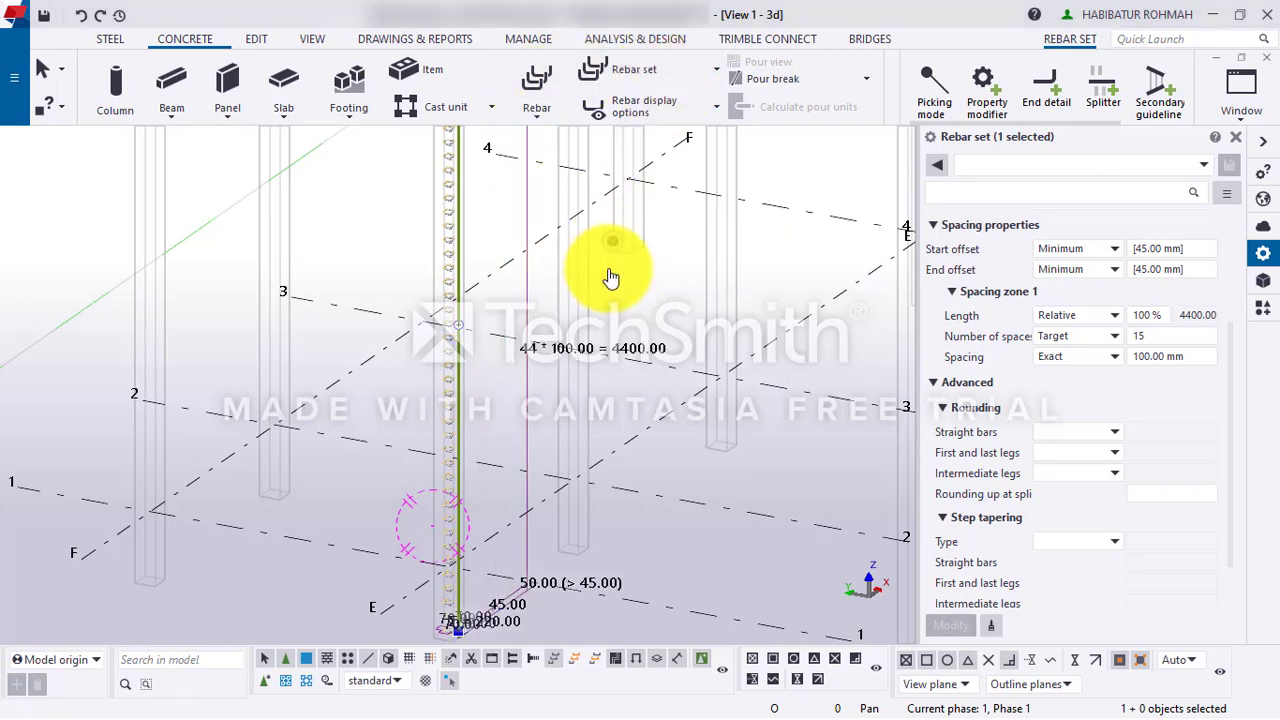
- Split the rebar set's spacing into two equal zones at mid-height, check both zones' properties, and remove the split
middle_click_drag(461, 335, 466, 170, "ctrl")
scroll(451, 437, "up", 3)
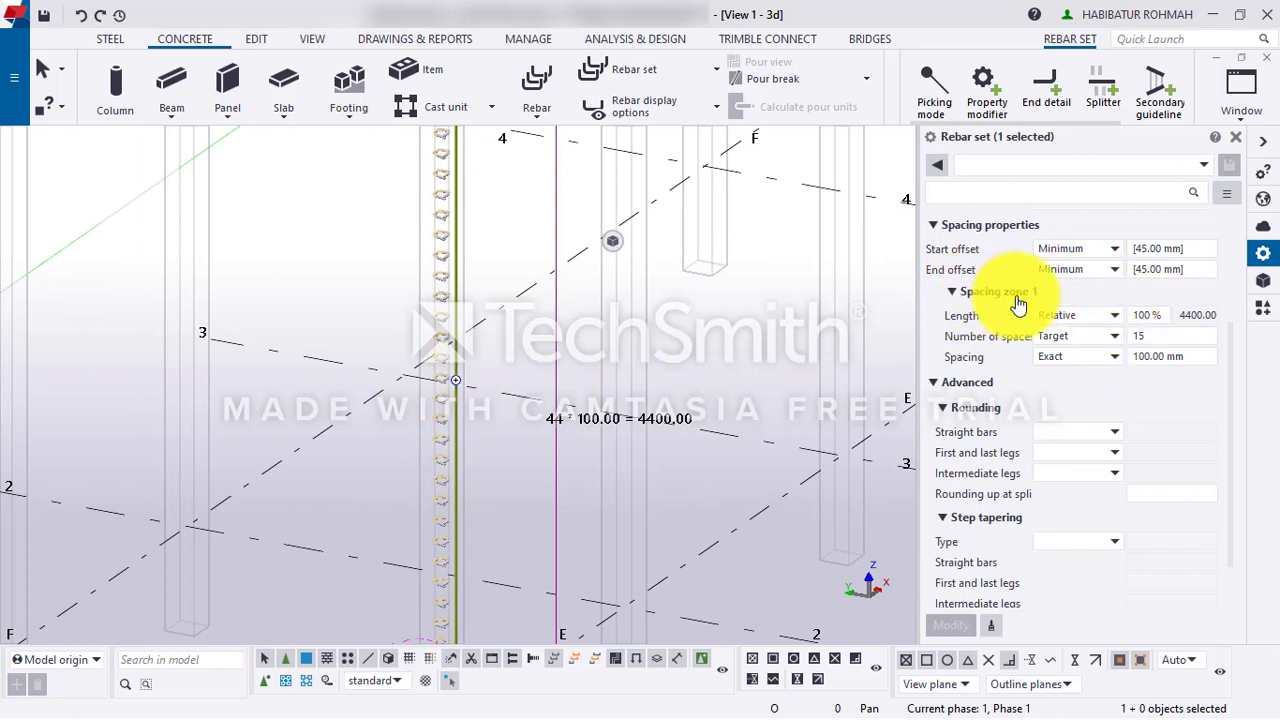
left_click(455, 381)
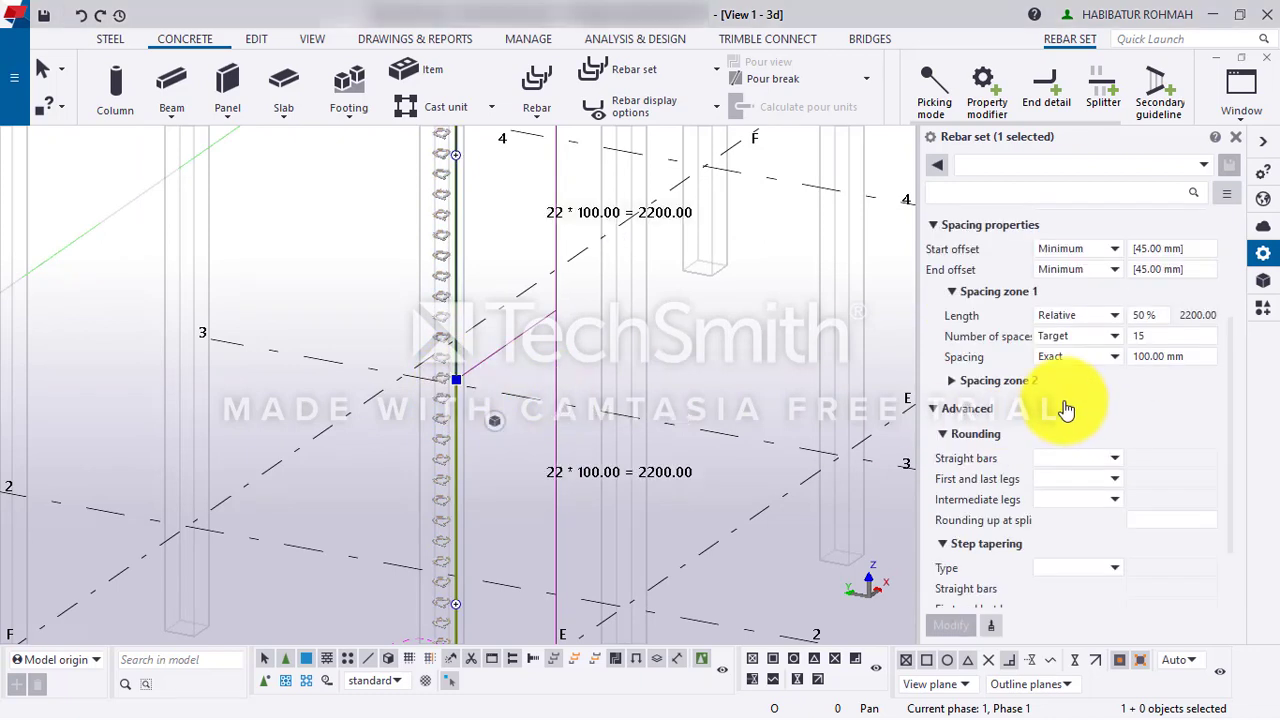
left_click(970, 381)
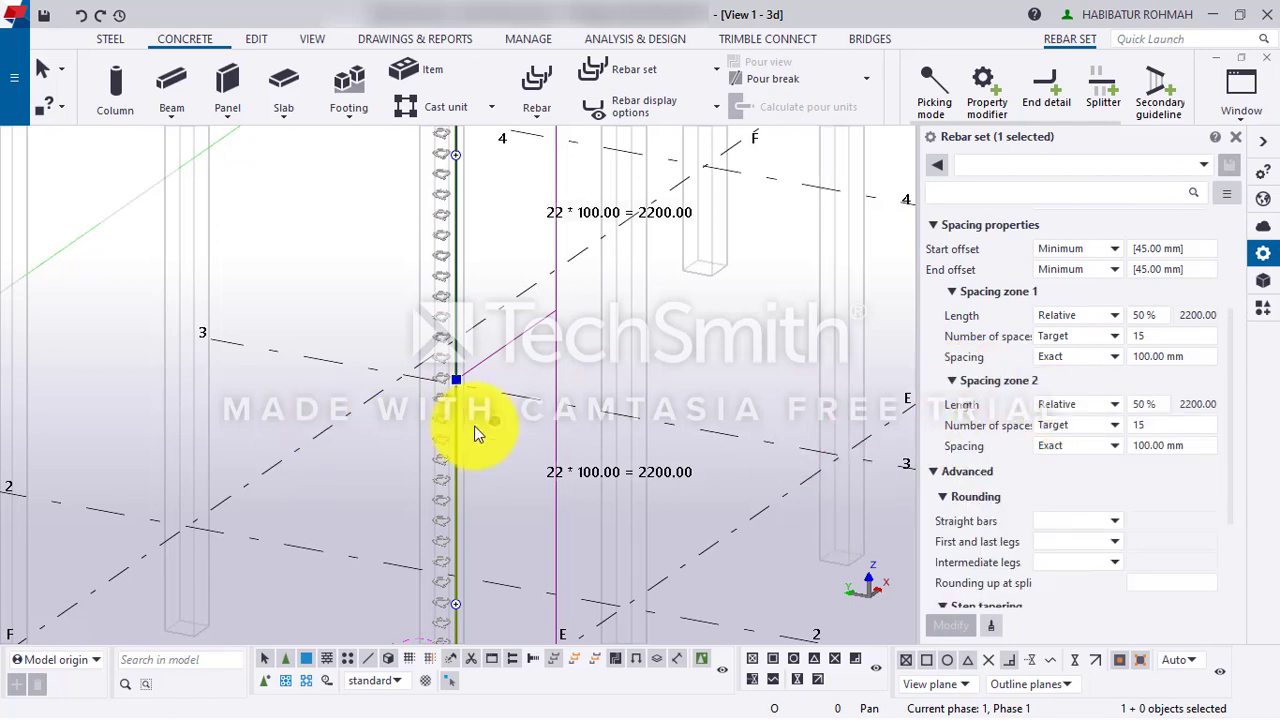
scroll(475, 427, "down", 2)
middle_click_drag(463, 563, 281, 510)
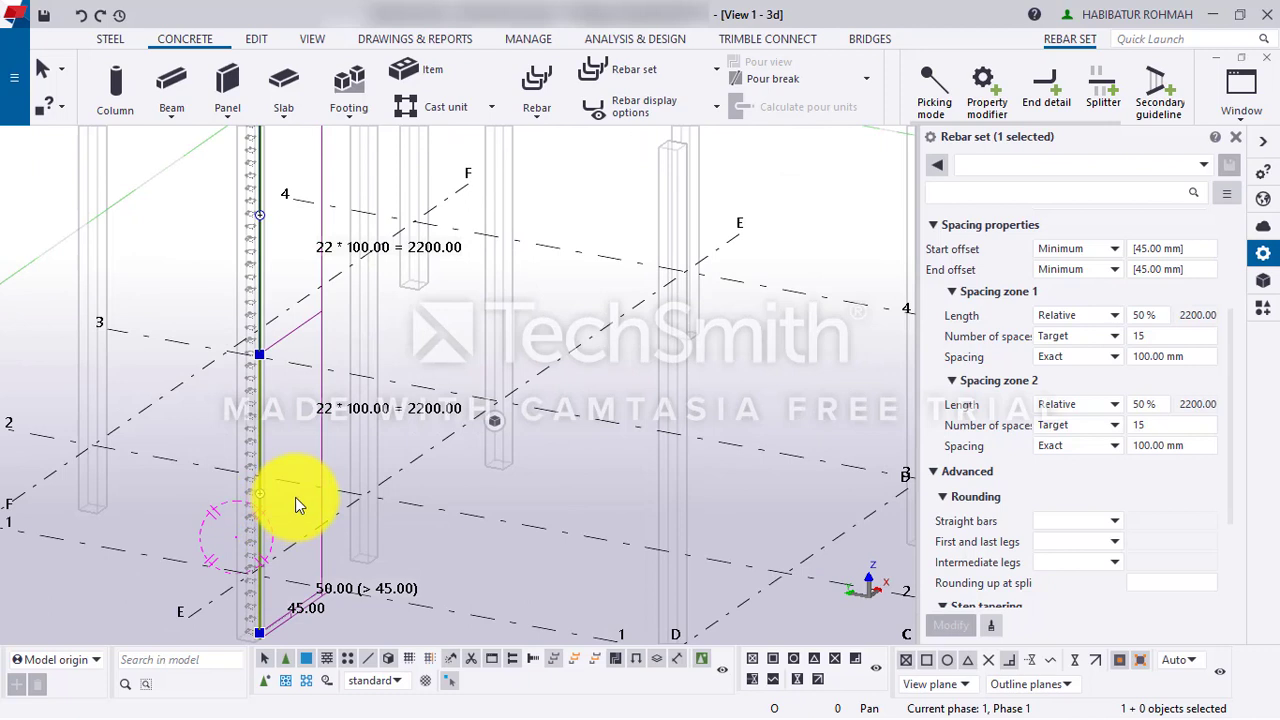
key("Delete")
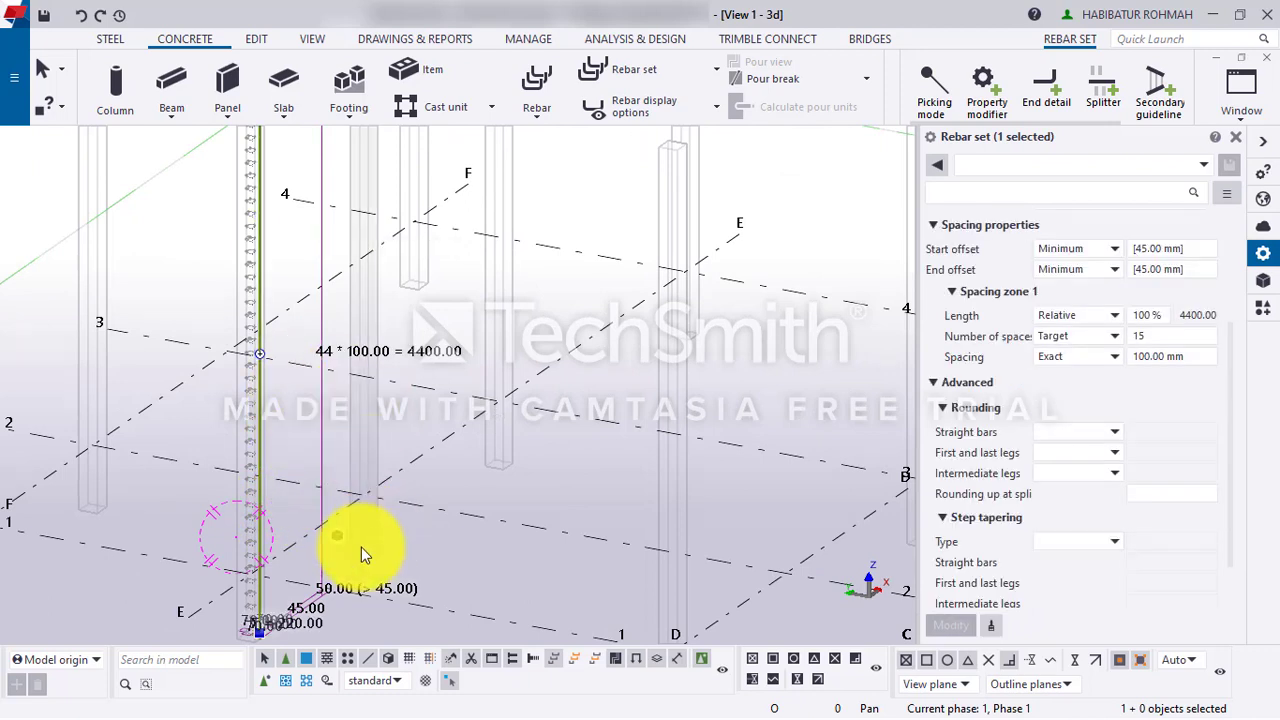
- Turn on leg face visibility and inspect the rebar set's leg faces along the column
mouse_move(337, 535)
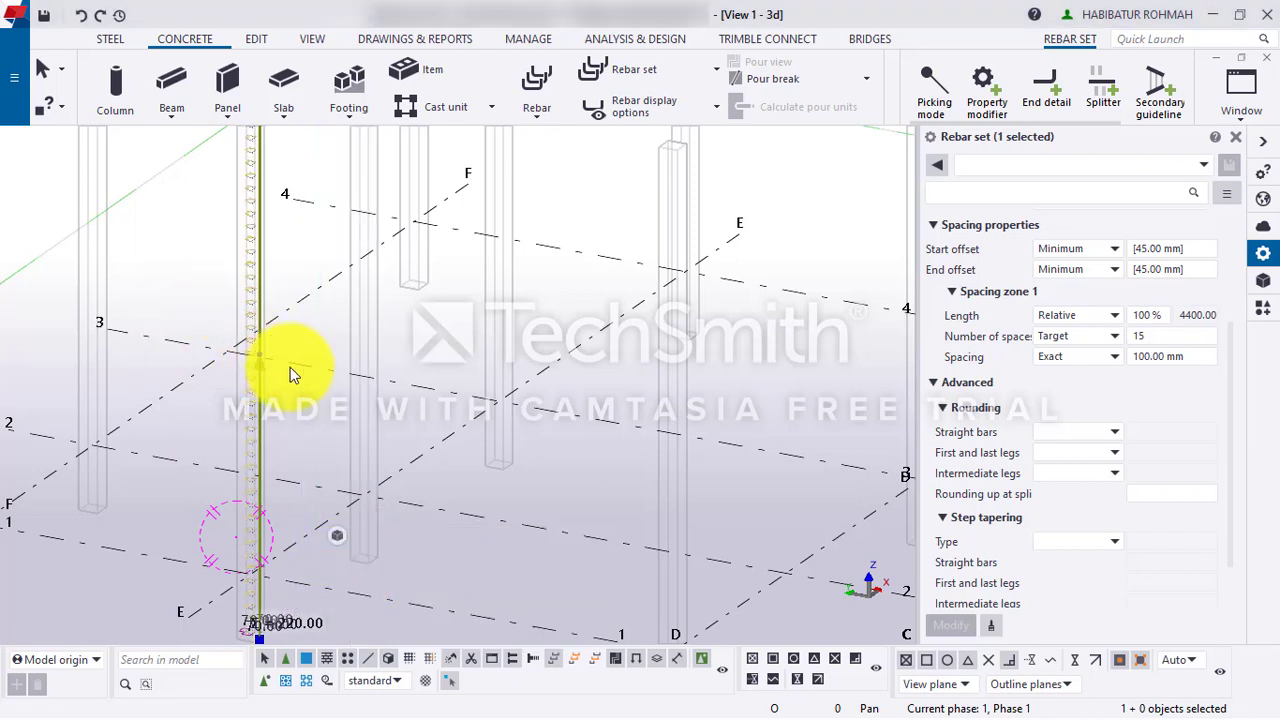
left_click(654, 76)
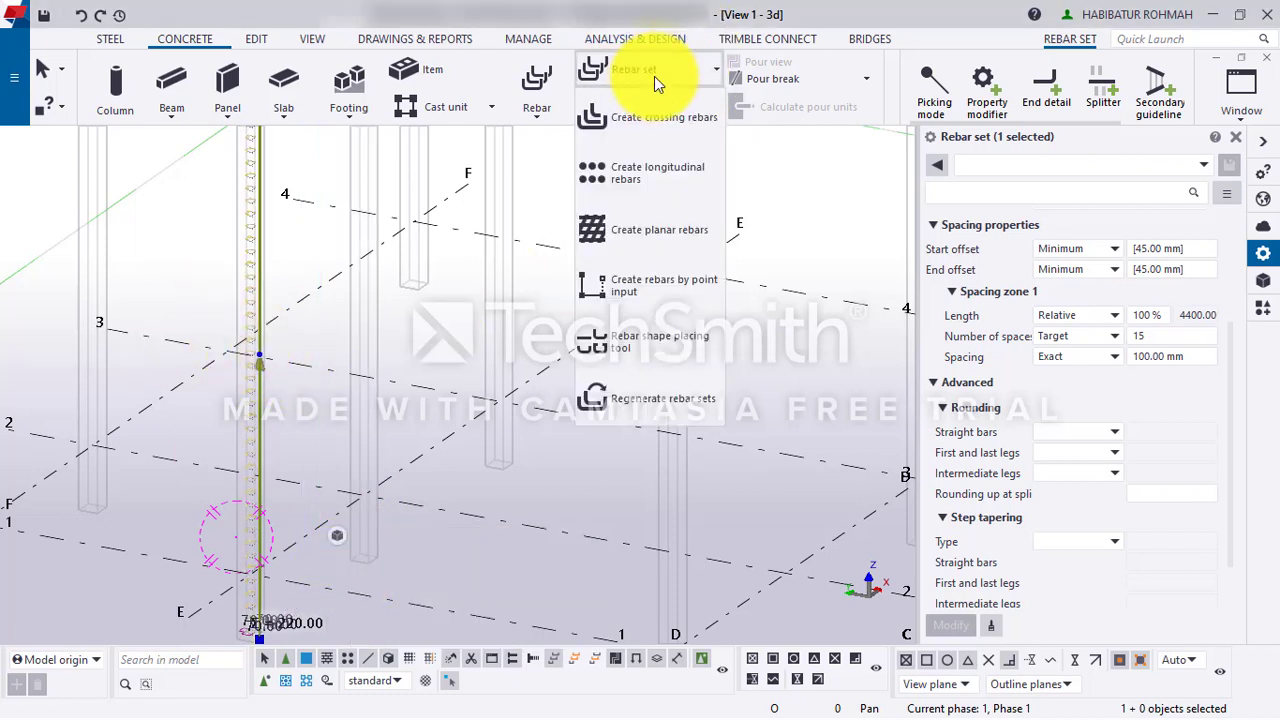
left_click(654, 76)
left_click(655, 110)
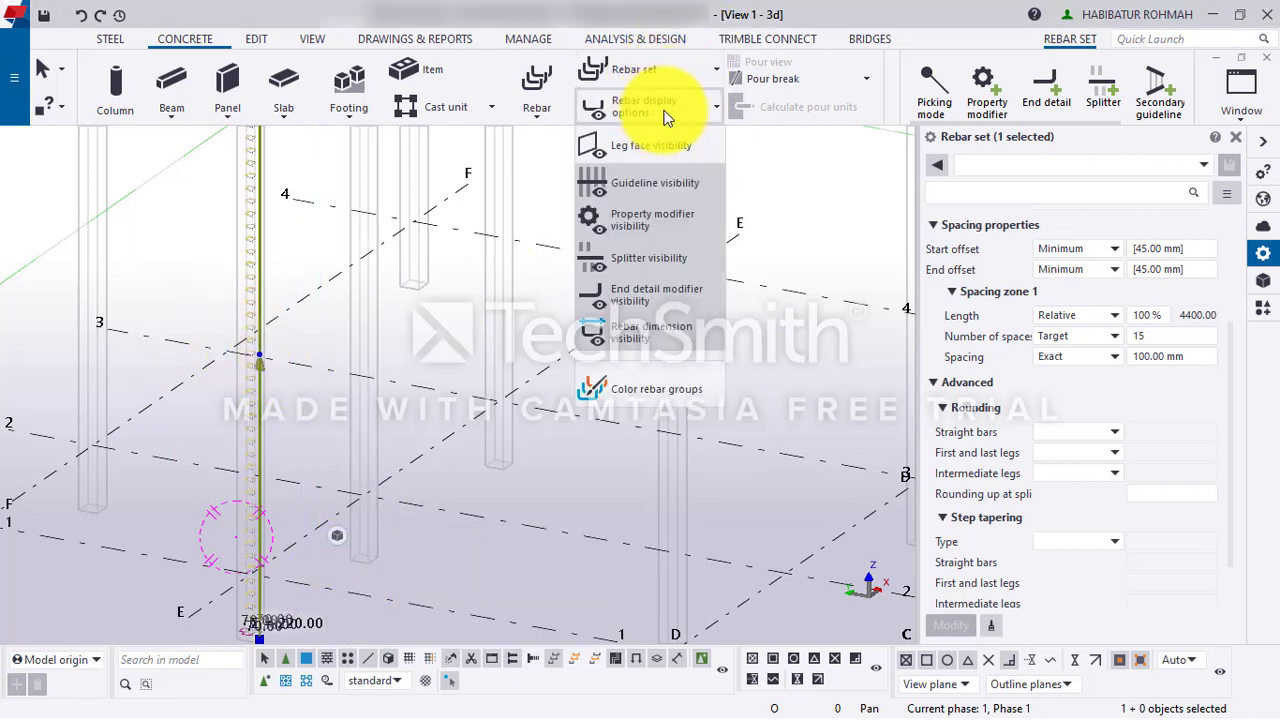
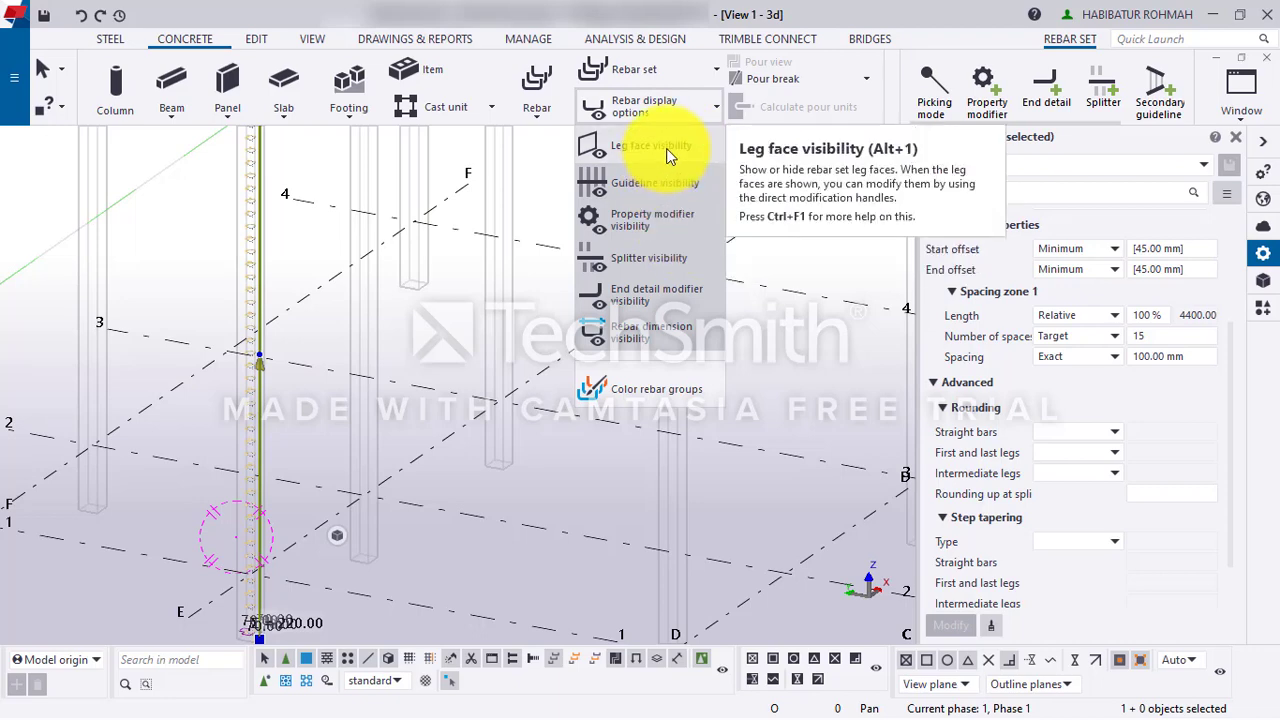
left_click(666, 149)
scroll(390, 312, "down", 2)
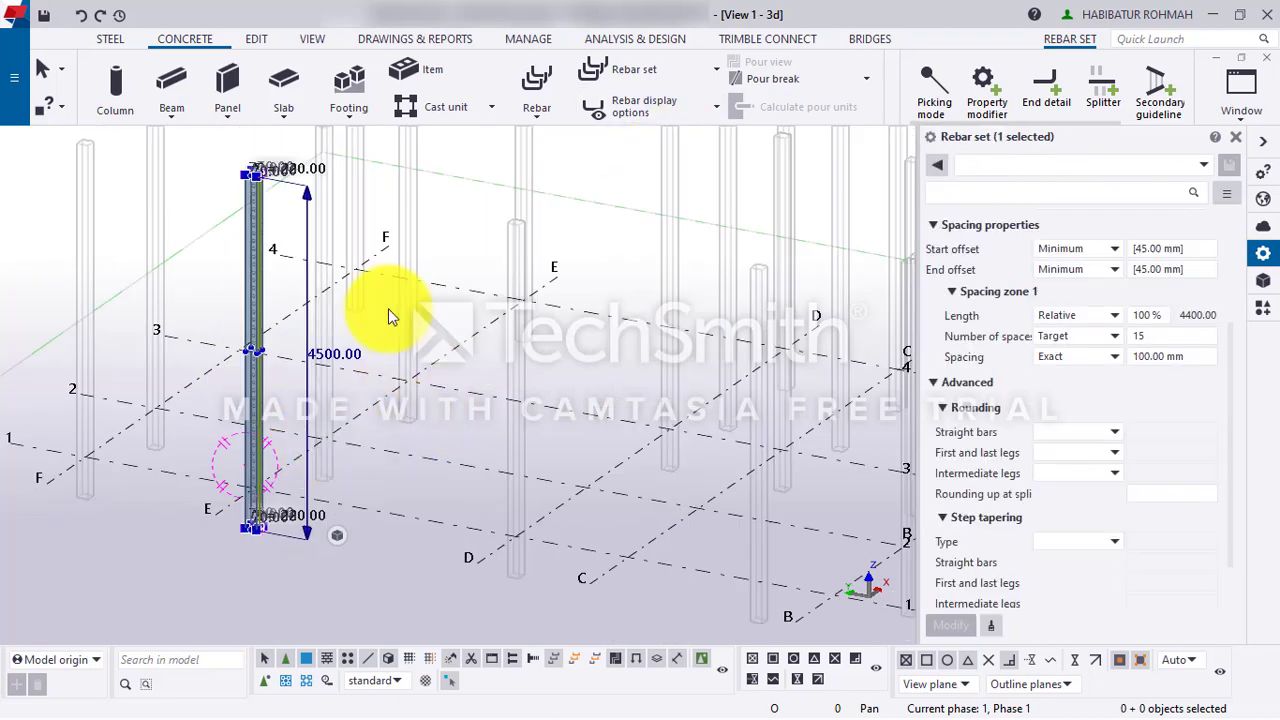
scroll(250, 170, "up", 6)
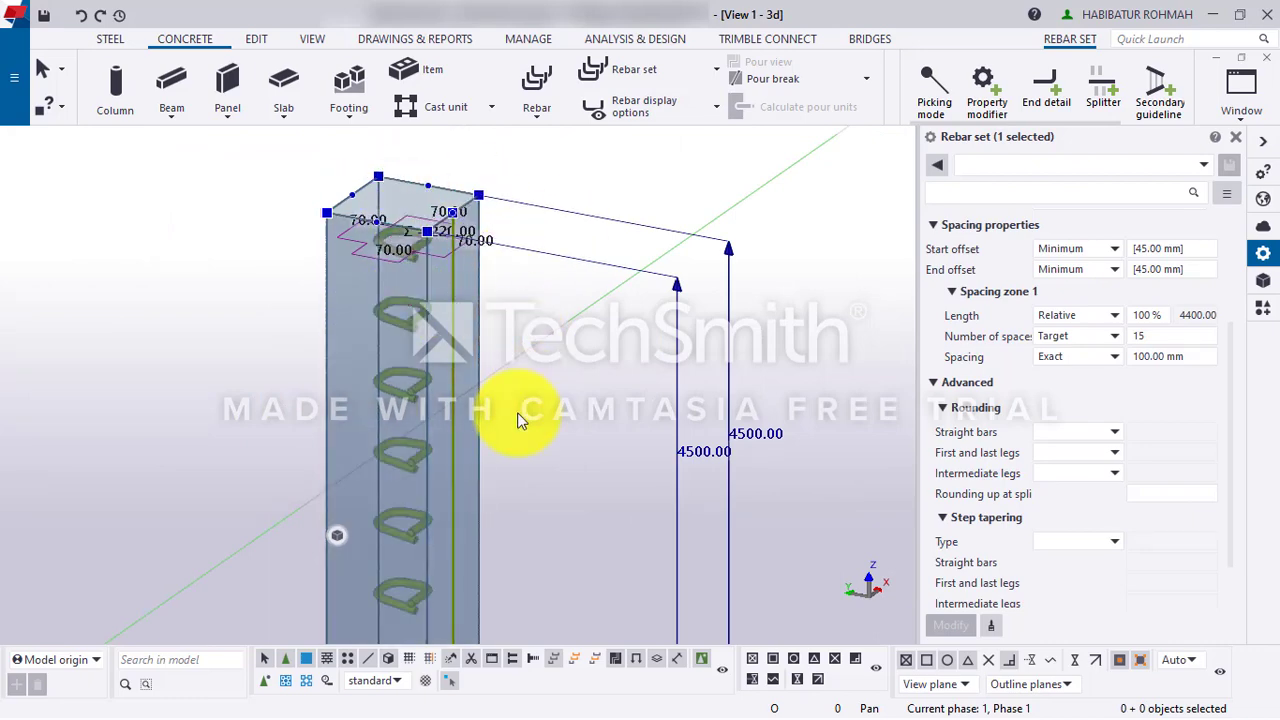
scroll(517, 420, "down", 4)
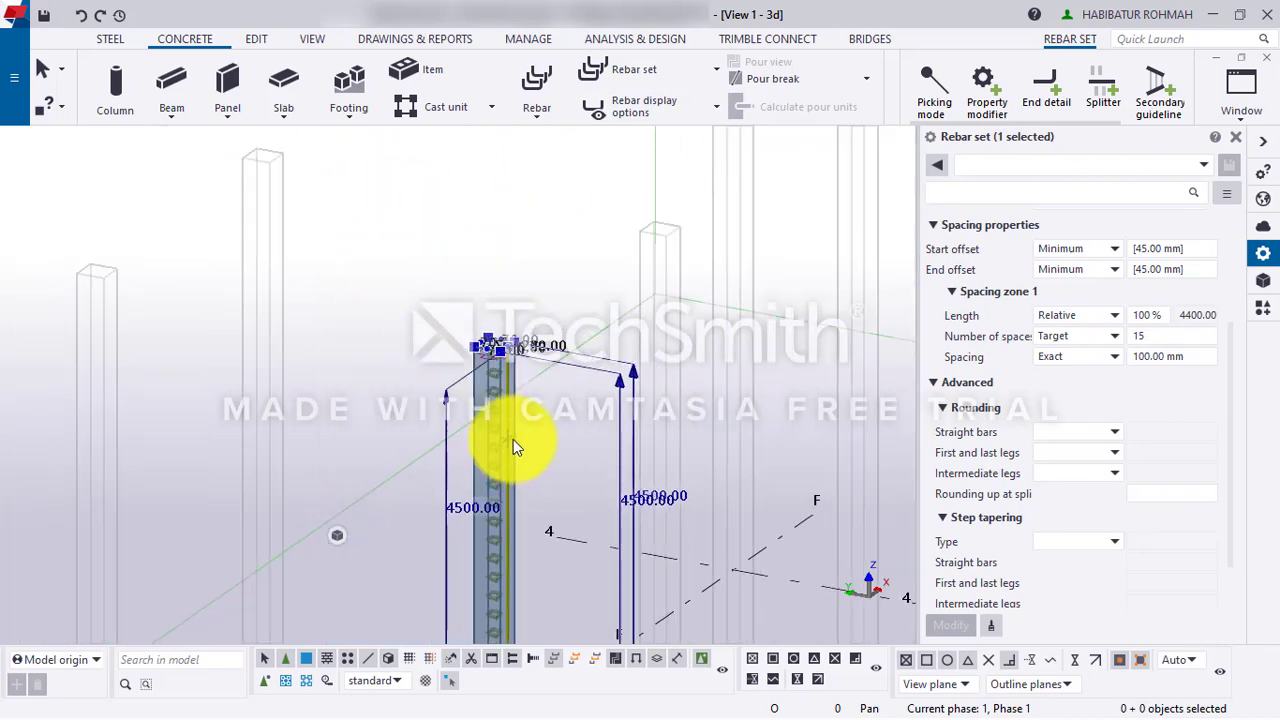
middle_click_drag(514, 437, 331, 323)
middle_click_drag(374, 444, 266, 206)
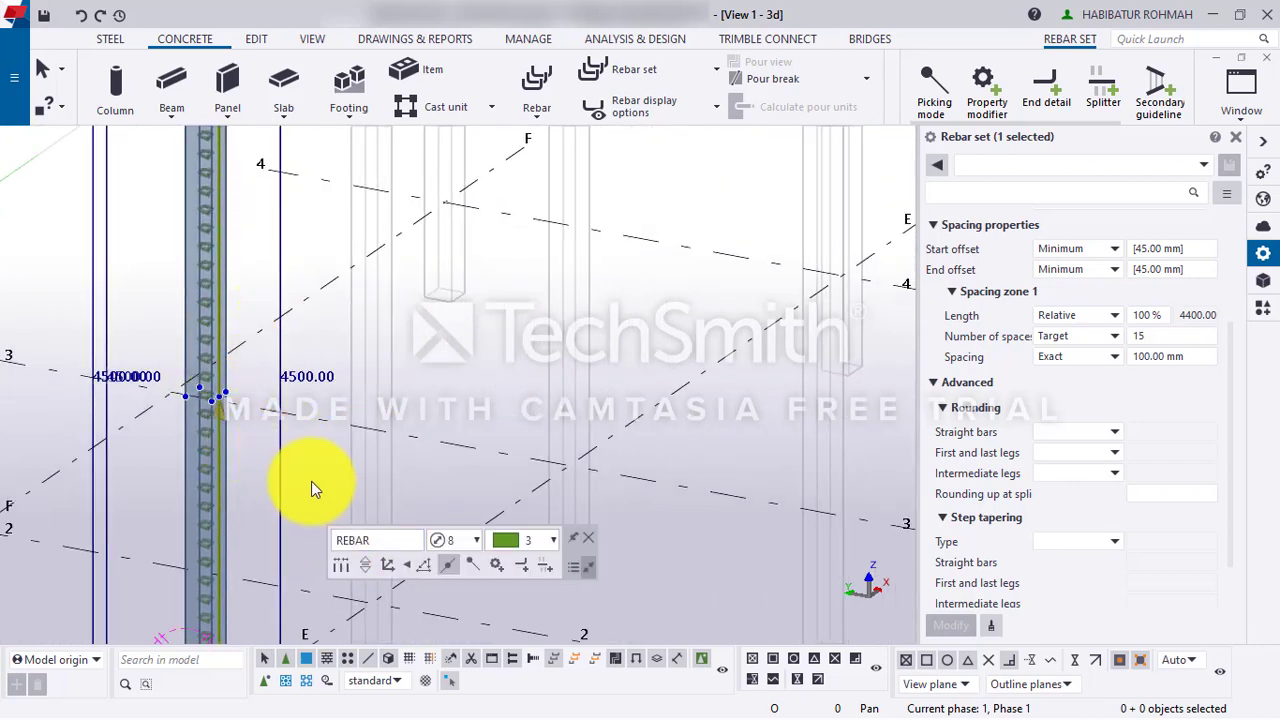
scroll(225, 420, "up", 5)
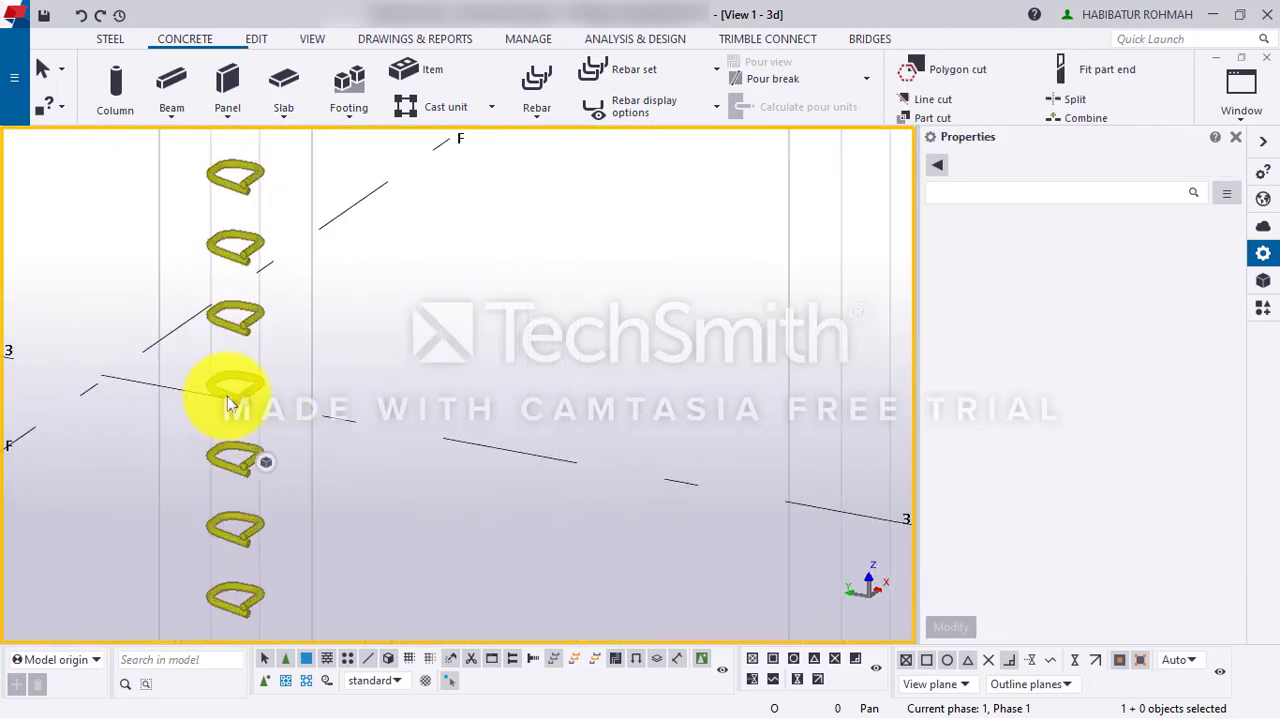
- Set the size of the column's stirrup rebar set to 6 and apply the change
left_click(228, 403)
scroll(228, 403, "down", 5)
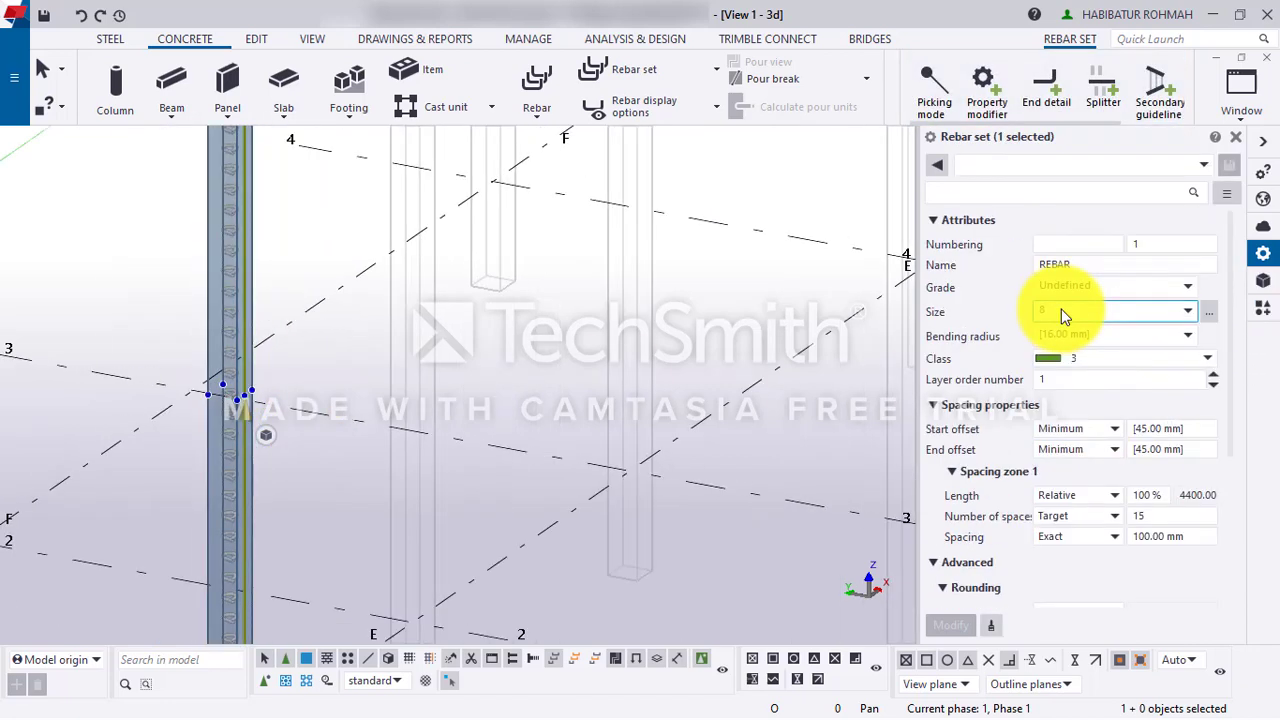
left_click(1189, 315)
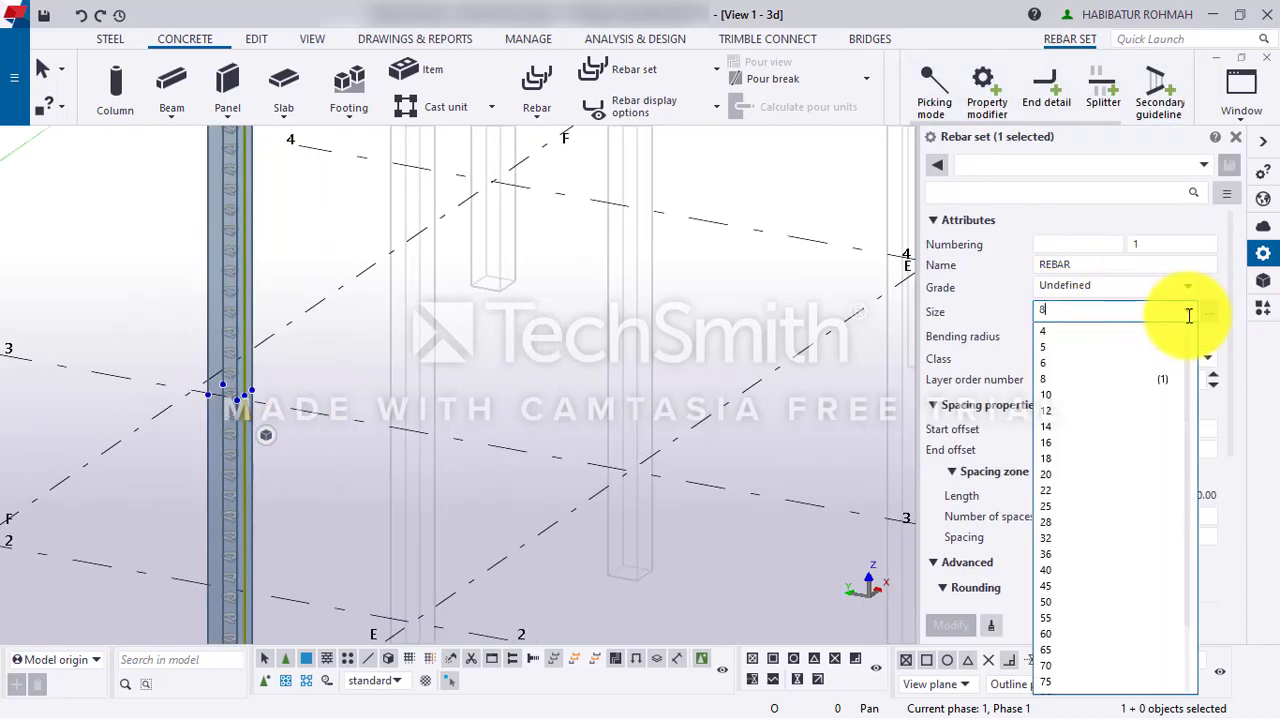
left_click(1061, 370)
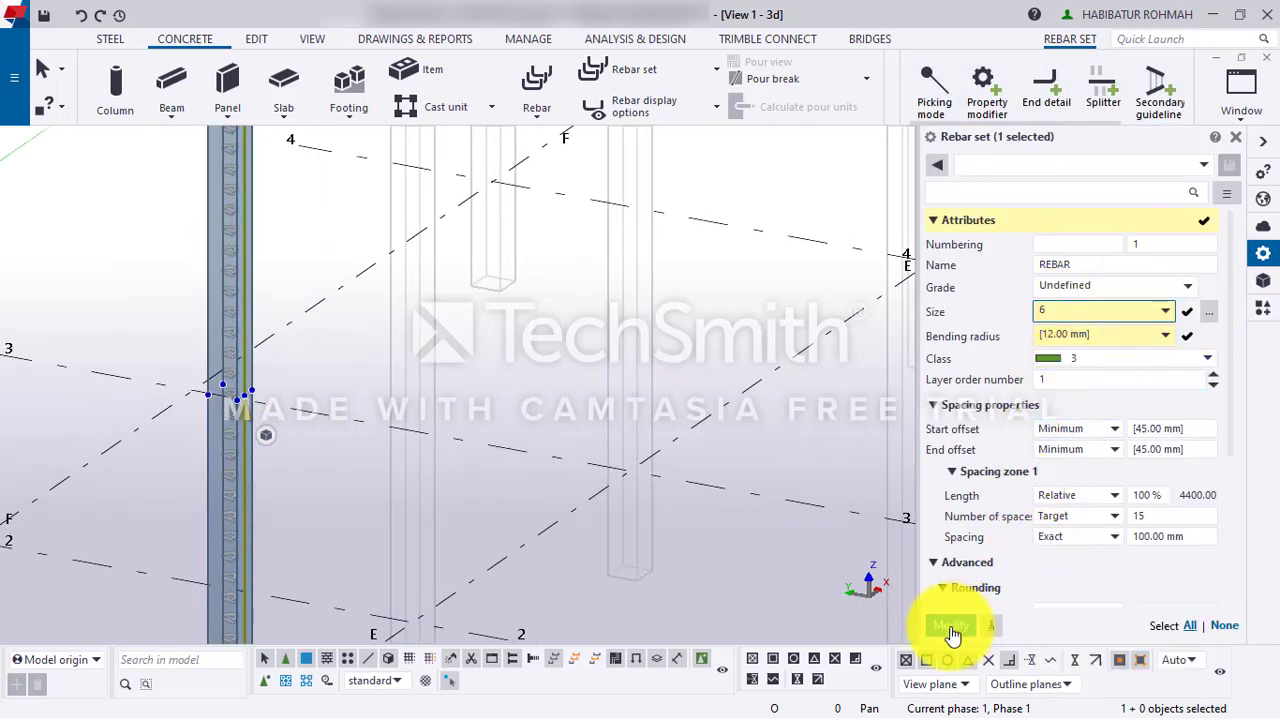
left_click(947, 627)
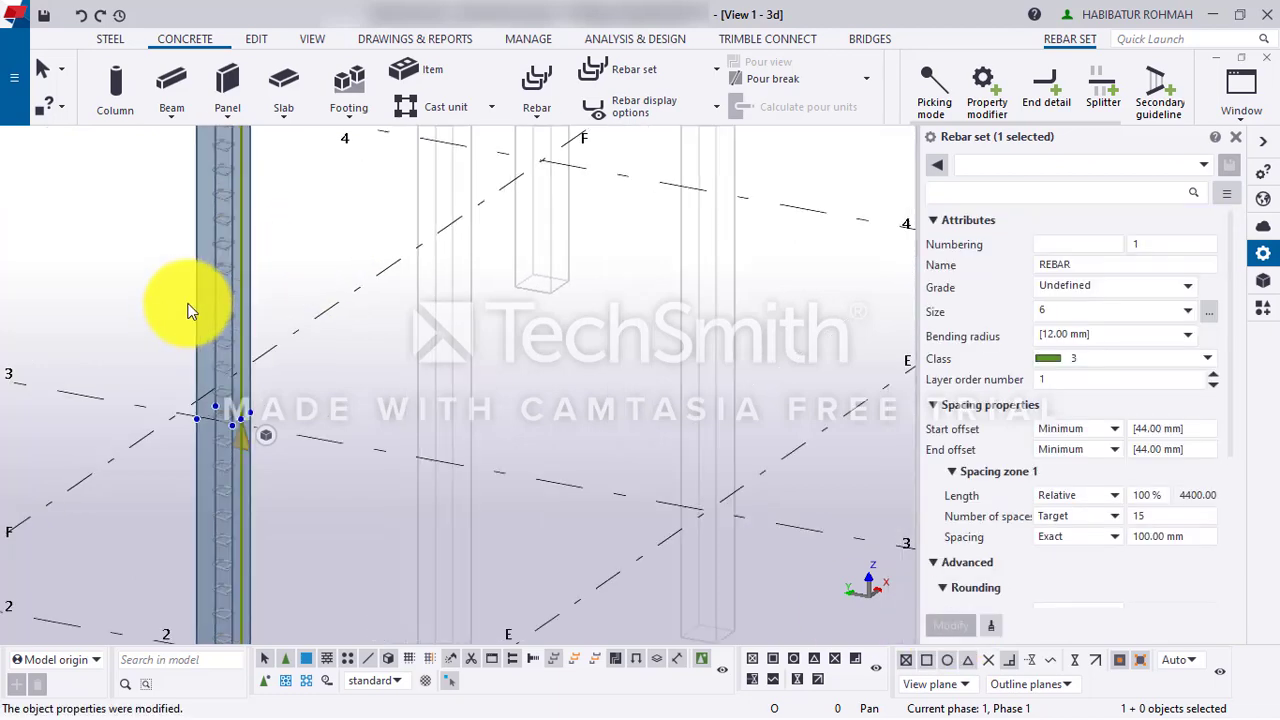
- Set the column's top, side and bottom concrete covers for rebar sets to 10 mm and apply the changes
scroll(240, 310, "up", 10)
left_click(242, 290)
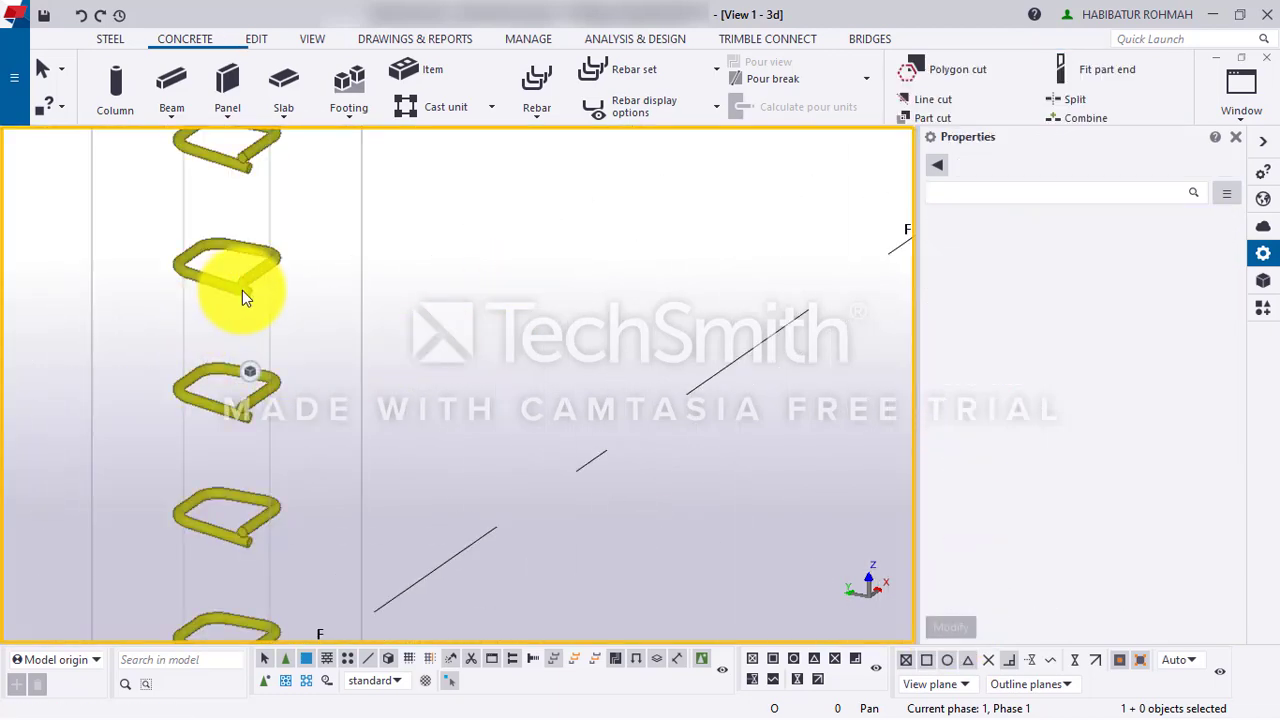
left_click(155, 257)
left_click(235, 289)
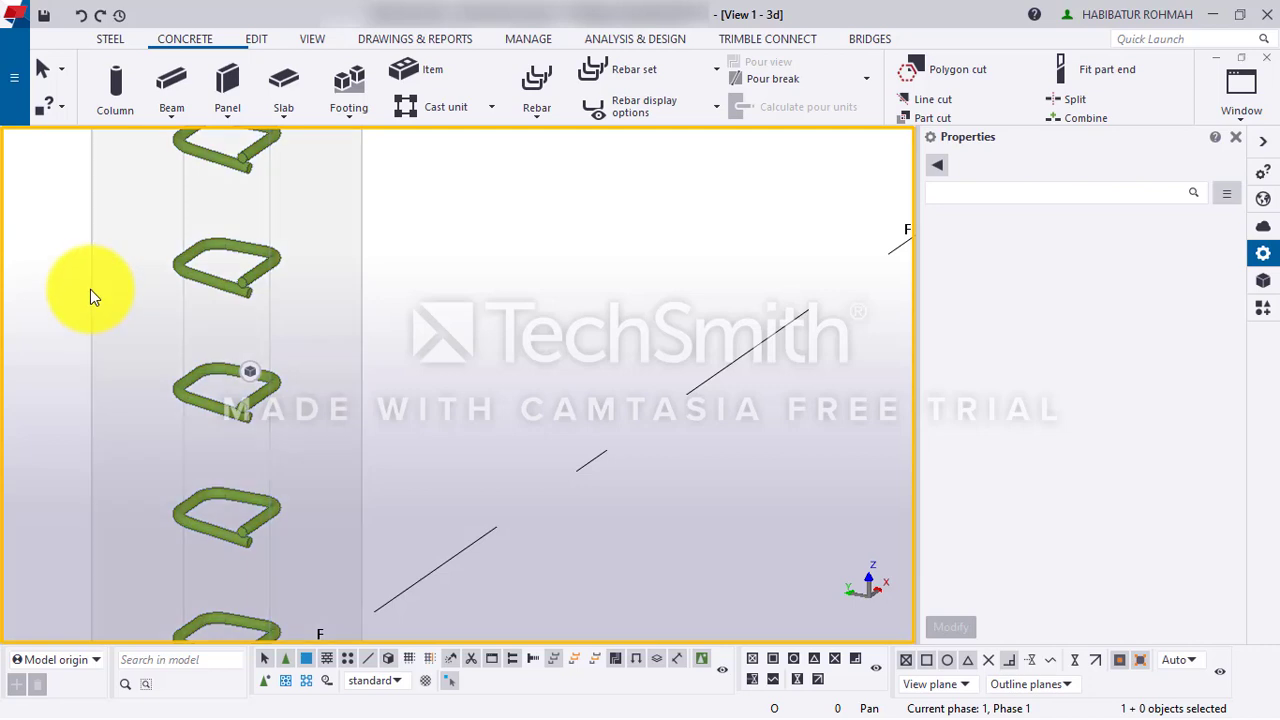
left_click(90, 289)
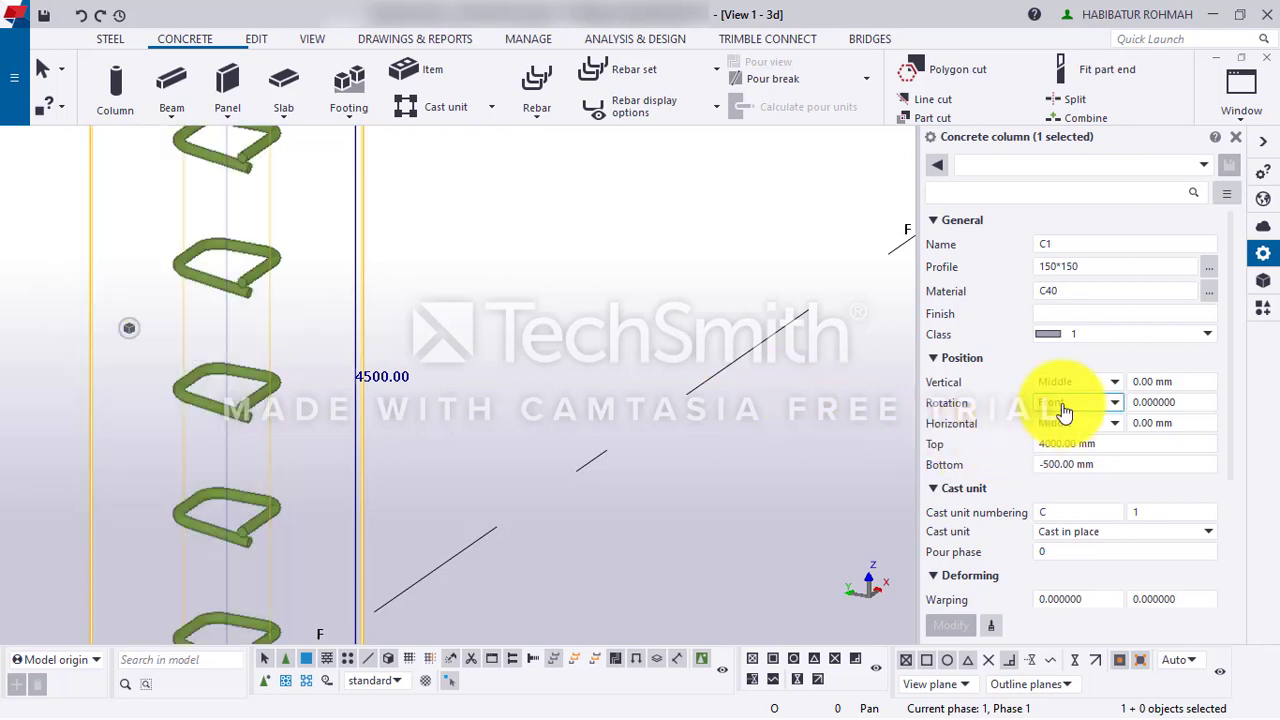
scroll(1000, 400, "down", 4)
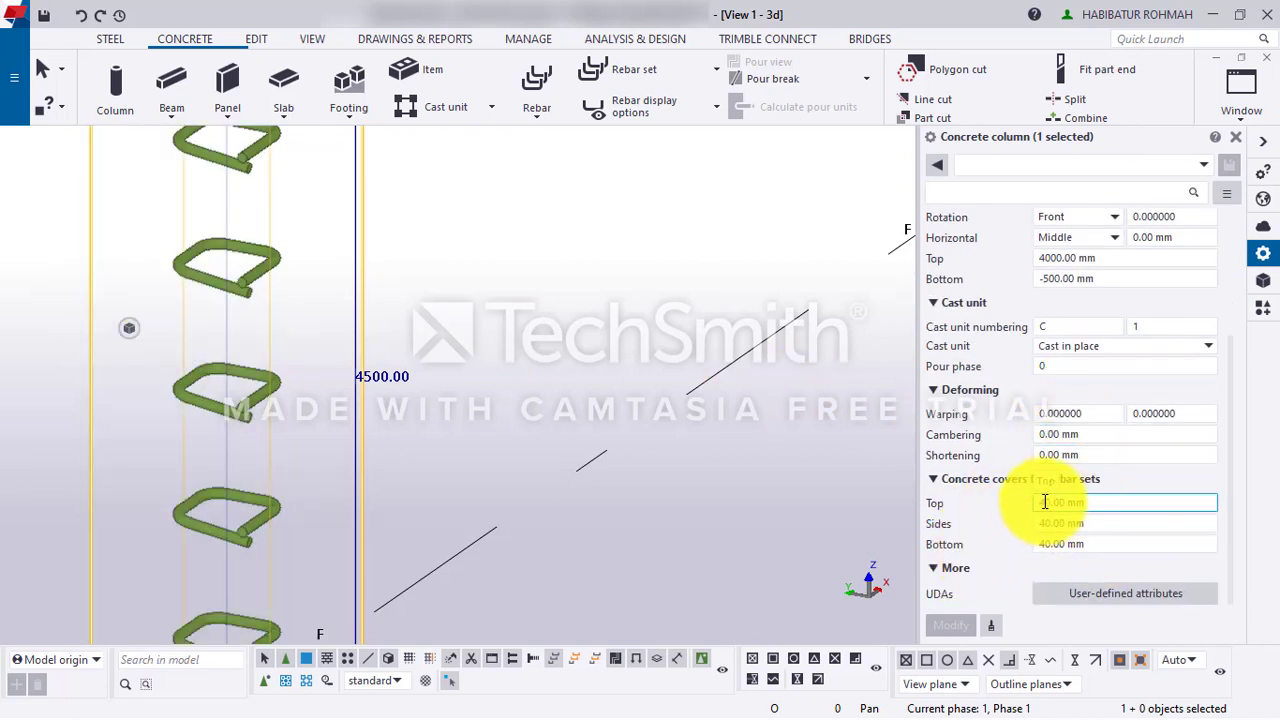
left_click_drag(1046, 503, 1030, 523)
type("11")
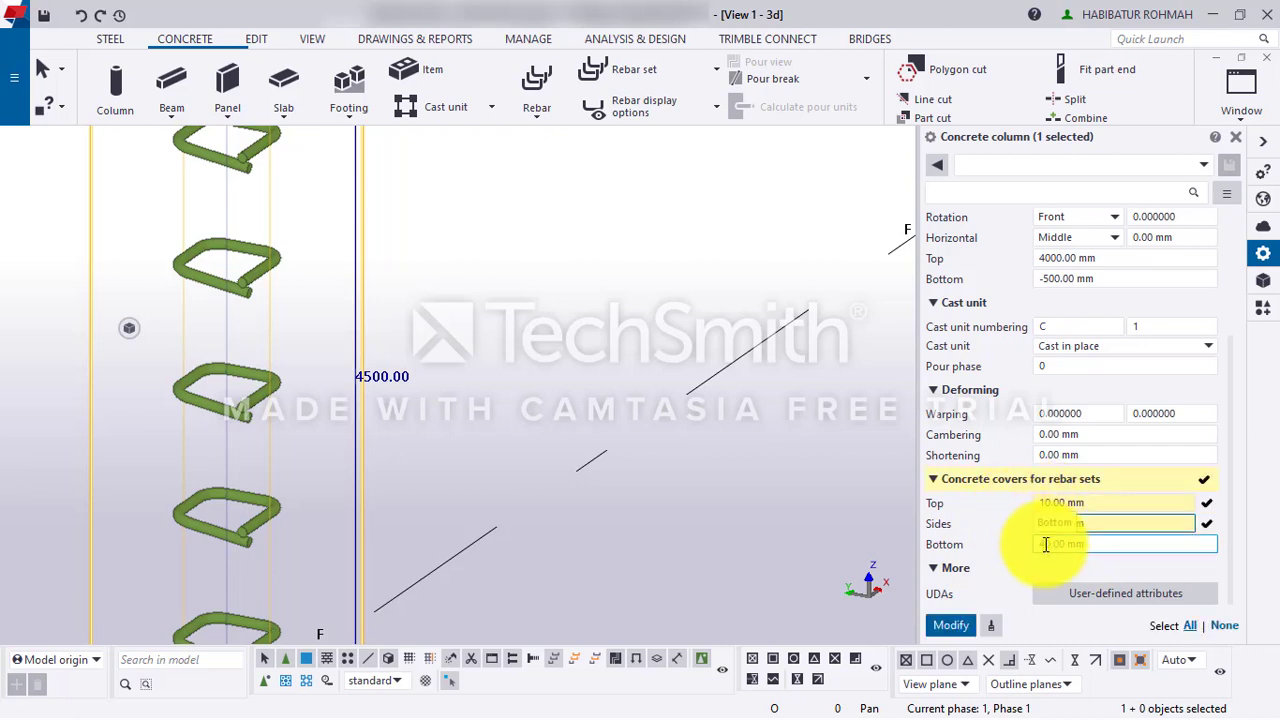
type("1")
left_click(955, 626)
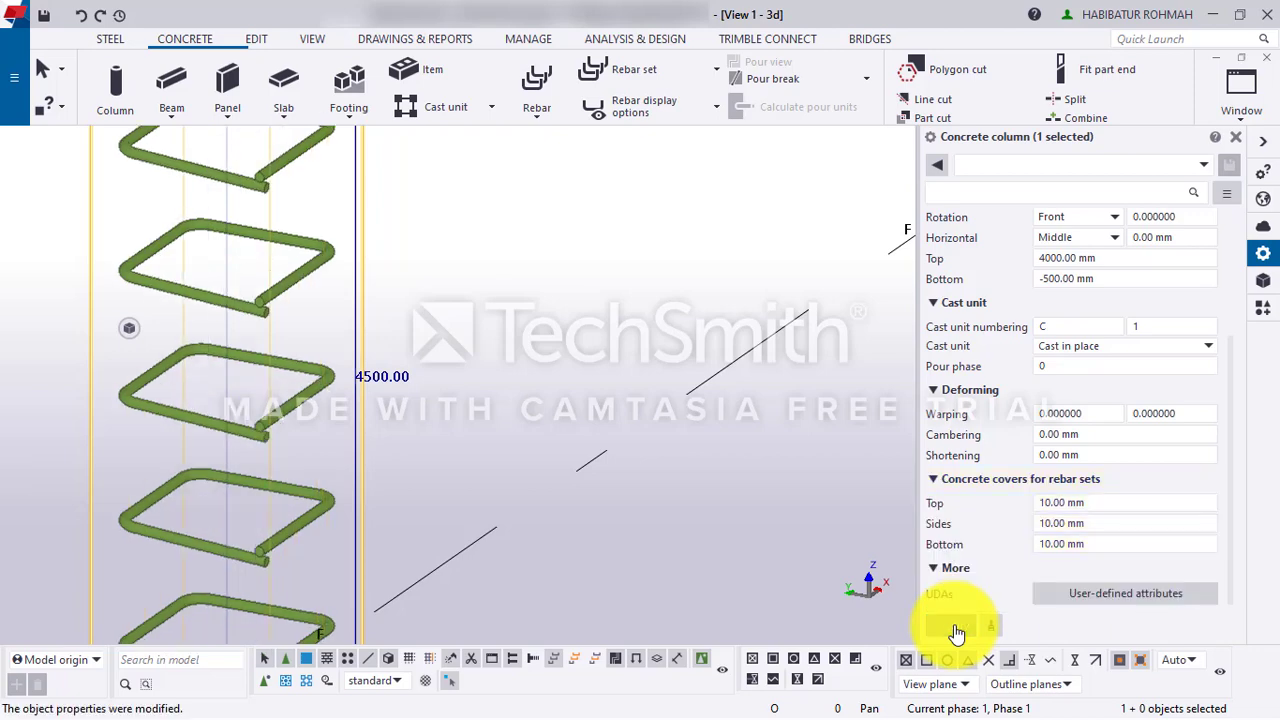
- Inspect the stirrups down to the column's base and check the rebar set's spacing properties
left_click(655, 343)
scroll(287, 324, "down", 8)
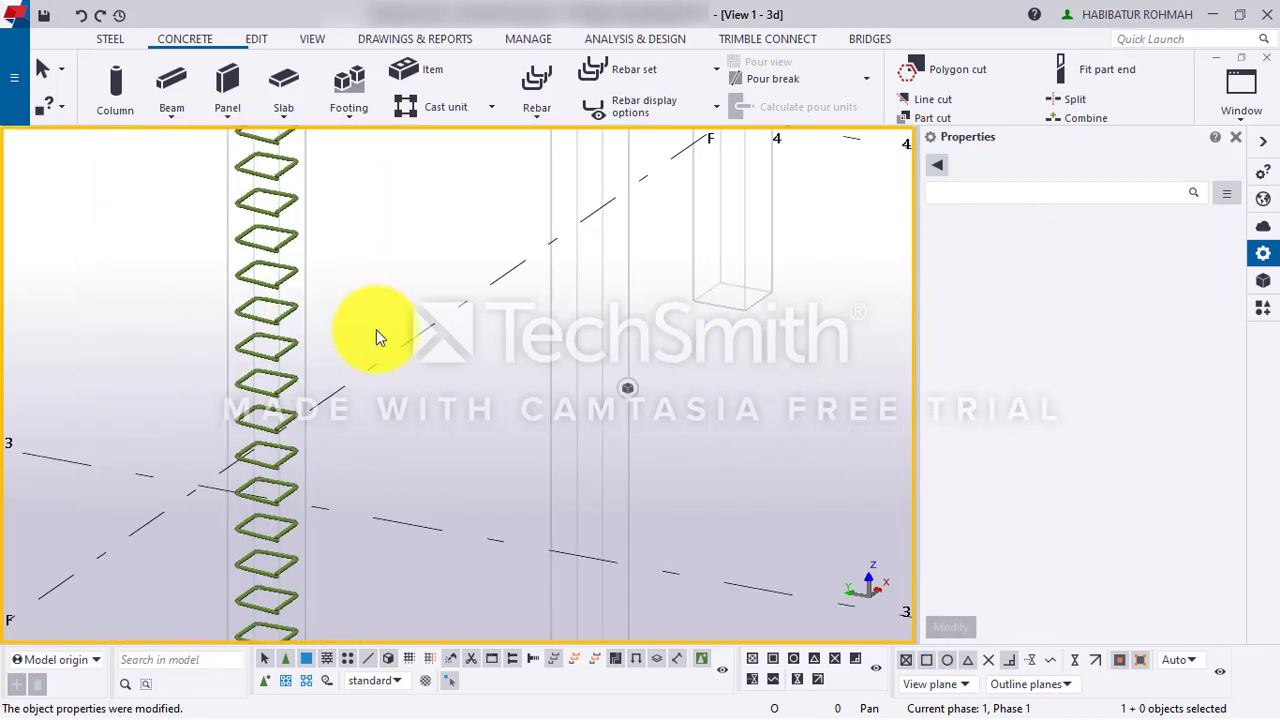
middle_click_drag(399, 495, 328, 271)
scroll(236, 606, "up", 5)
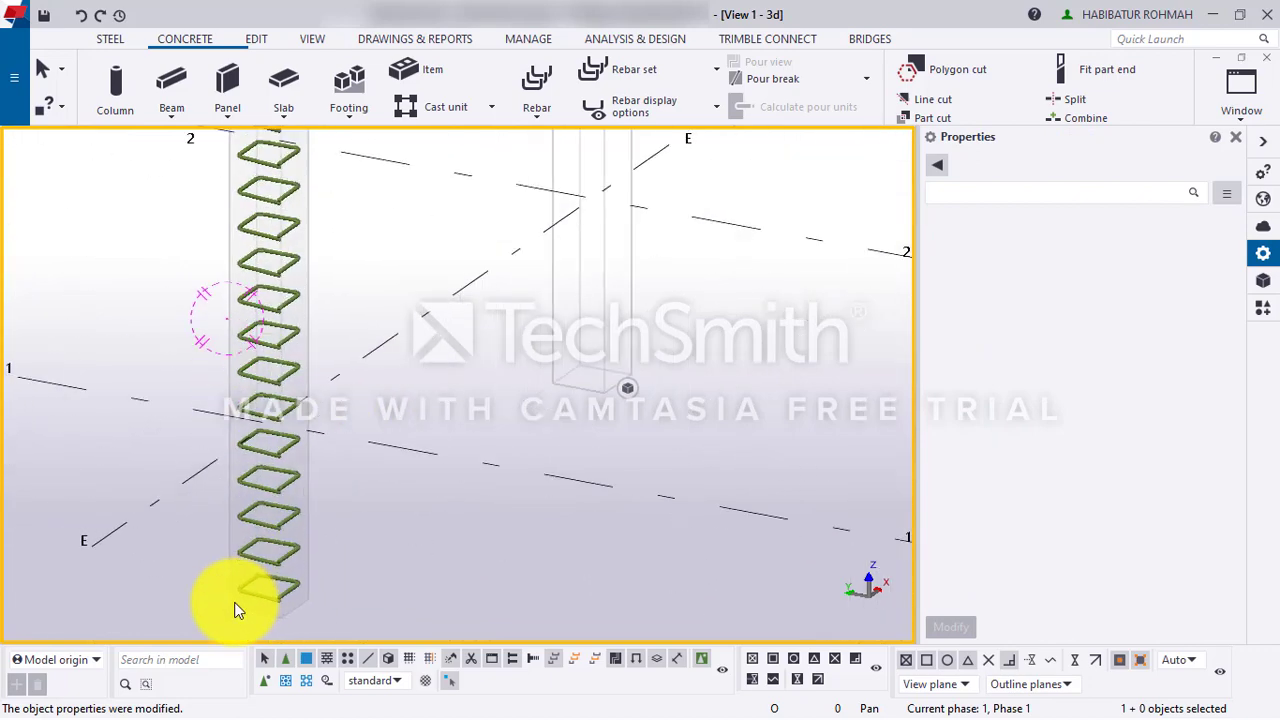
left_click(257, 531)
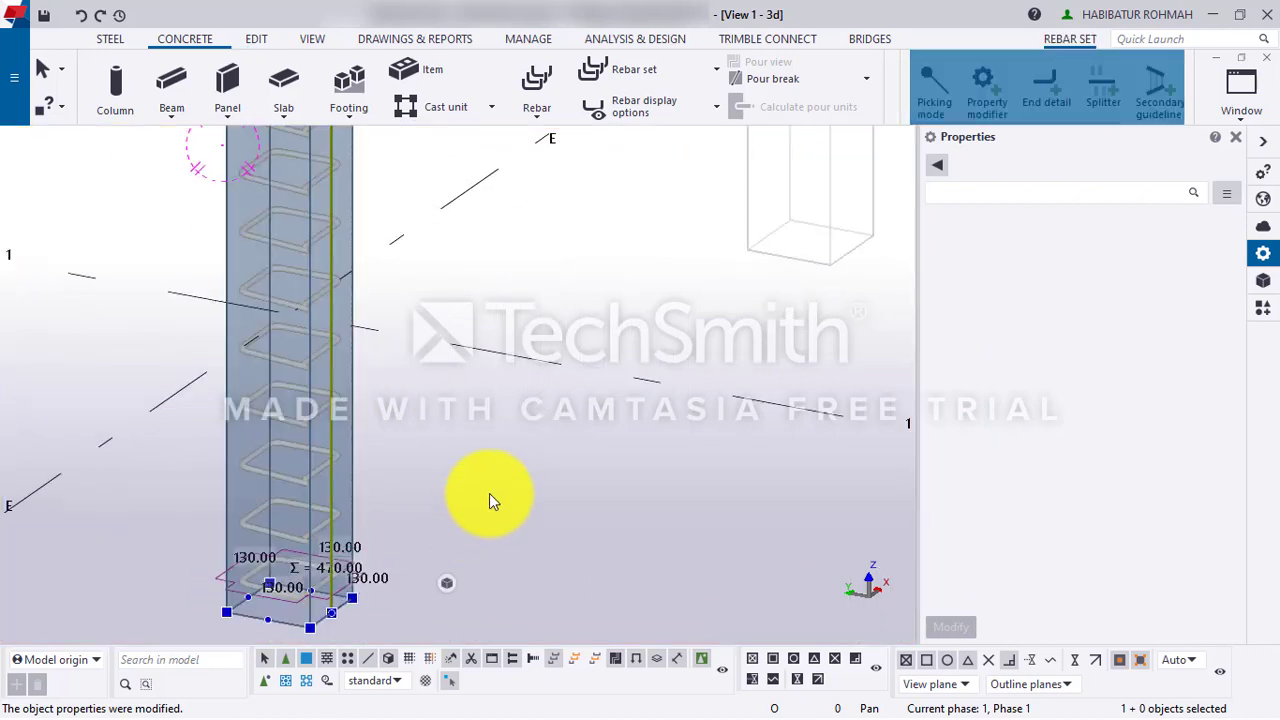
middle_click_drag(491, 503, 491, 407, "ctrl")
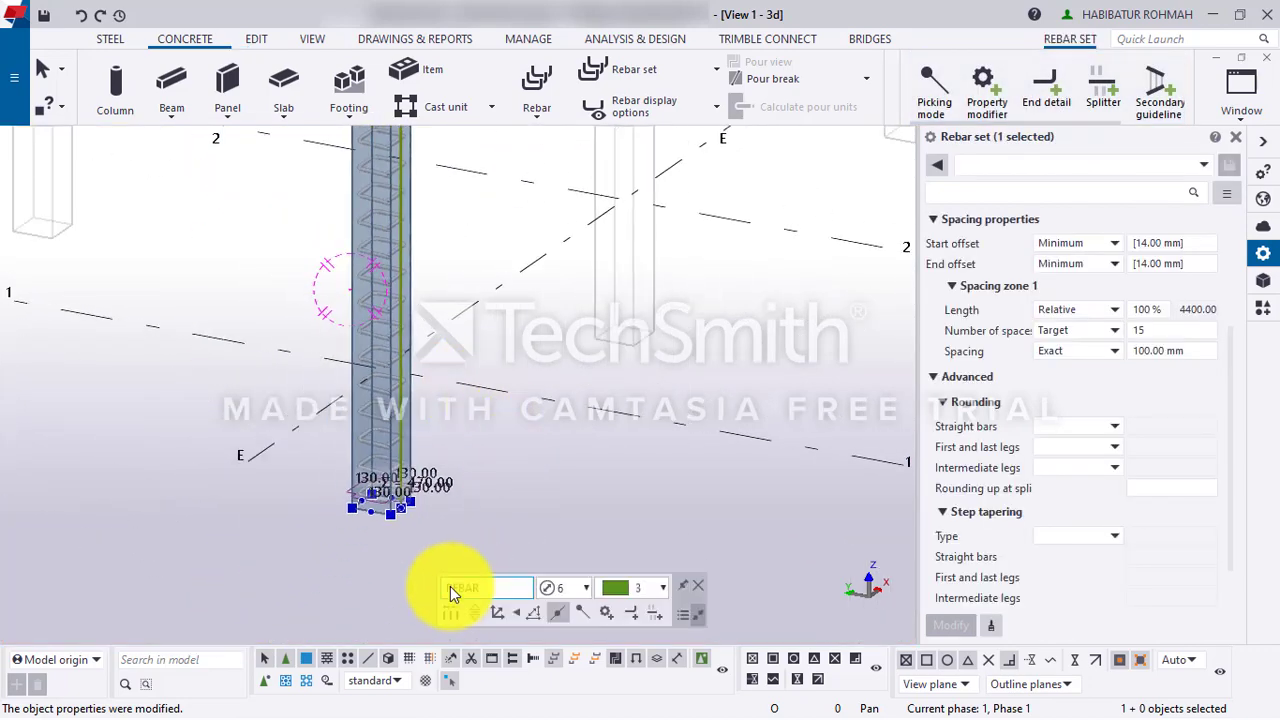
left_click(575, 515)
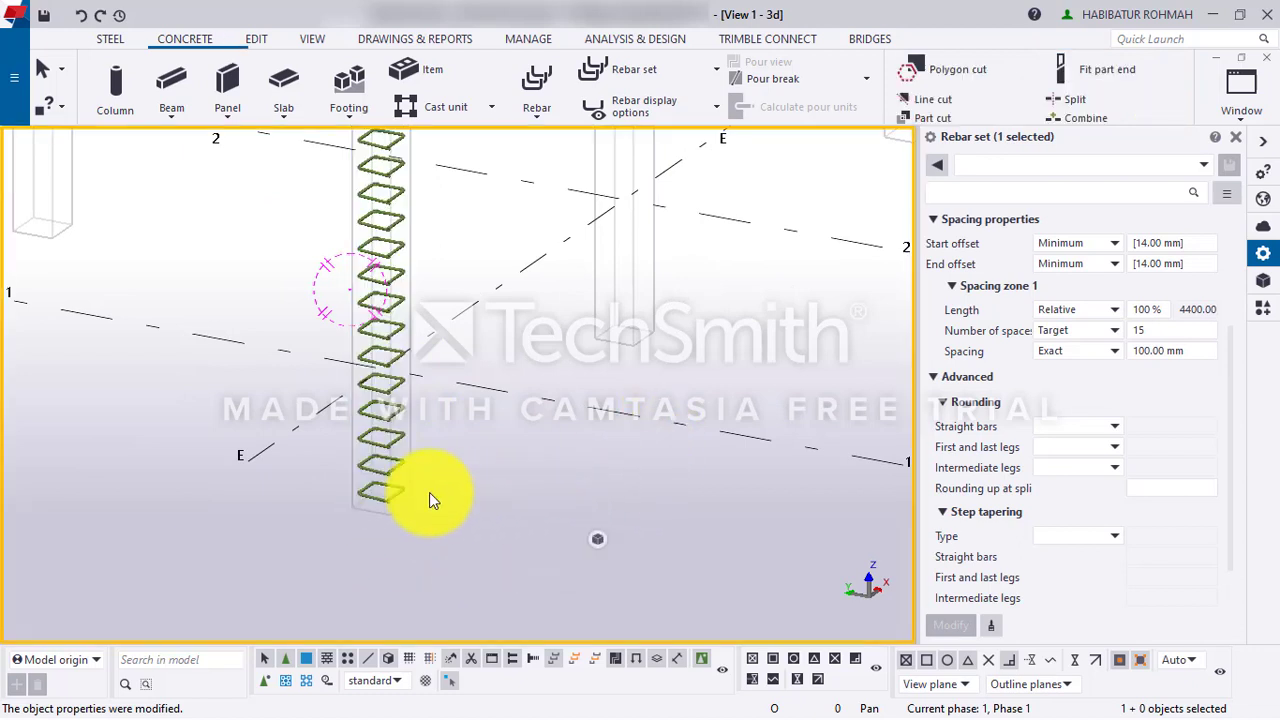
- Show the spacing controls of the column's stirrup rebar set and split its spacing at mid-height into two zones of 50% each
left_click(372, 500)
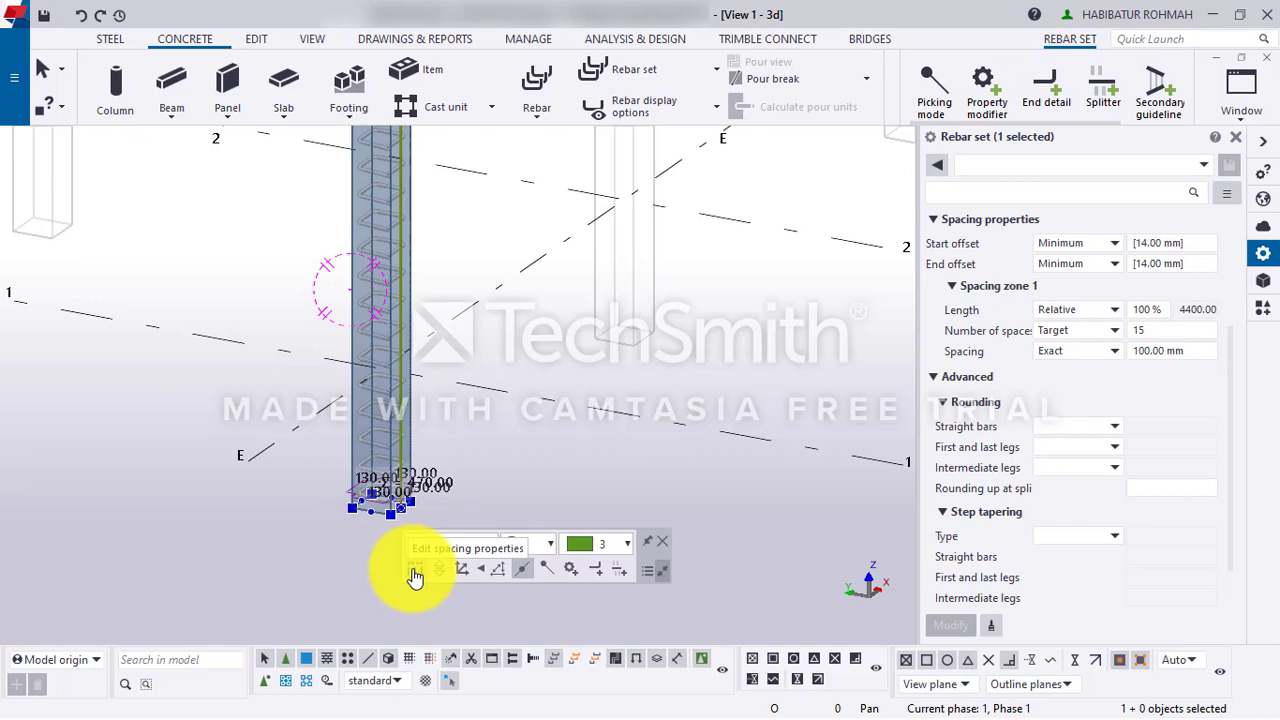
left_click(415, 577)
scroll(491, 470, "down", 2)
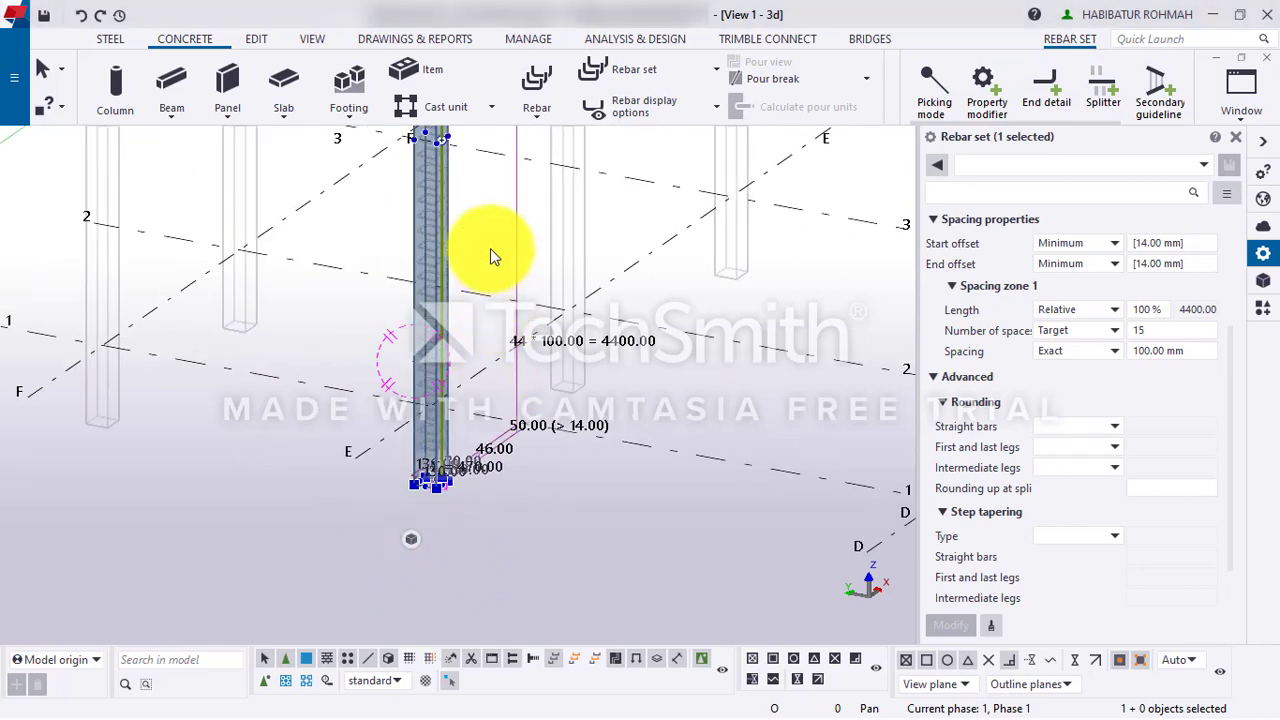
scroll(422, 384, "up", 5)
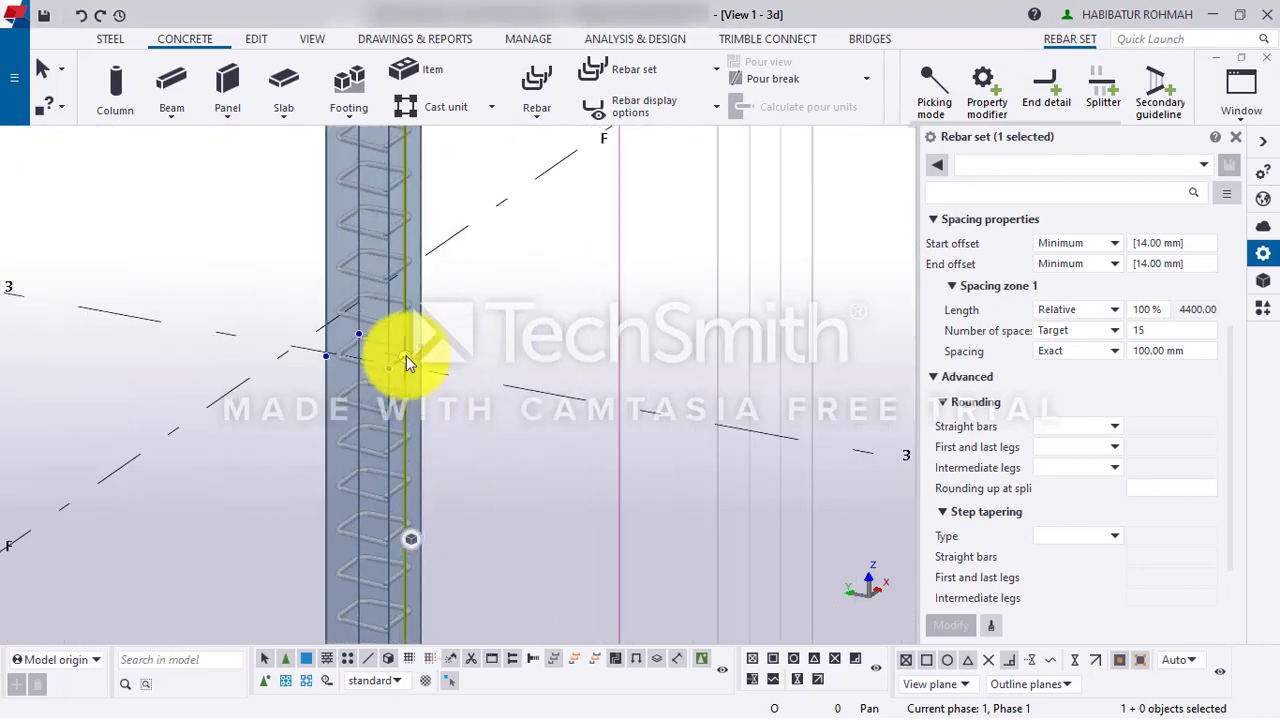
left_click(406, 355)
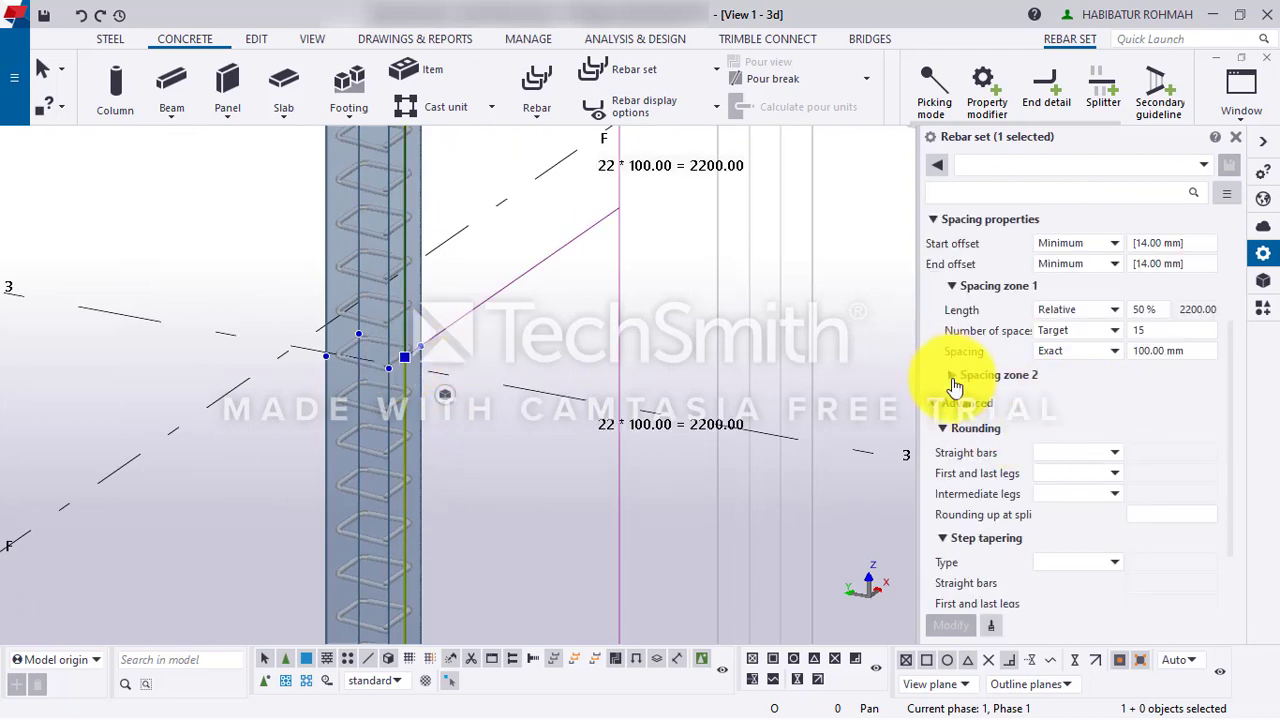
left_click(955, 374)
- Split the column's lower spacing zone into two zones of 25% each and expand the properties of zones 2 and 3
scroll(420, 371, "down", 6)
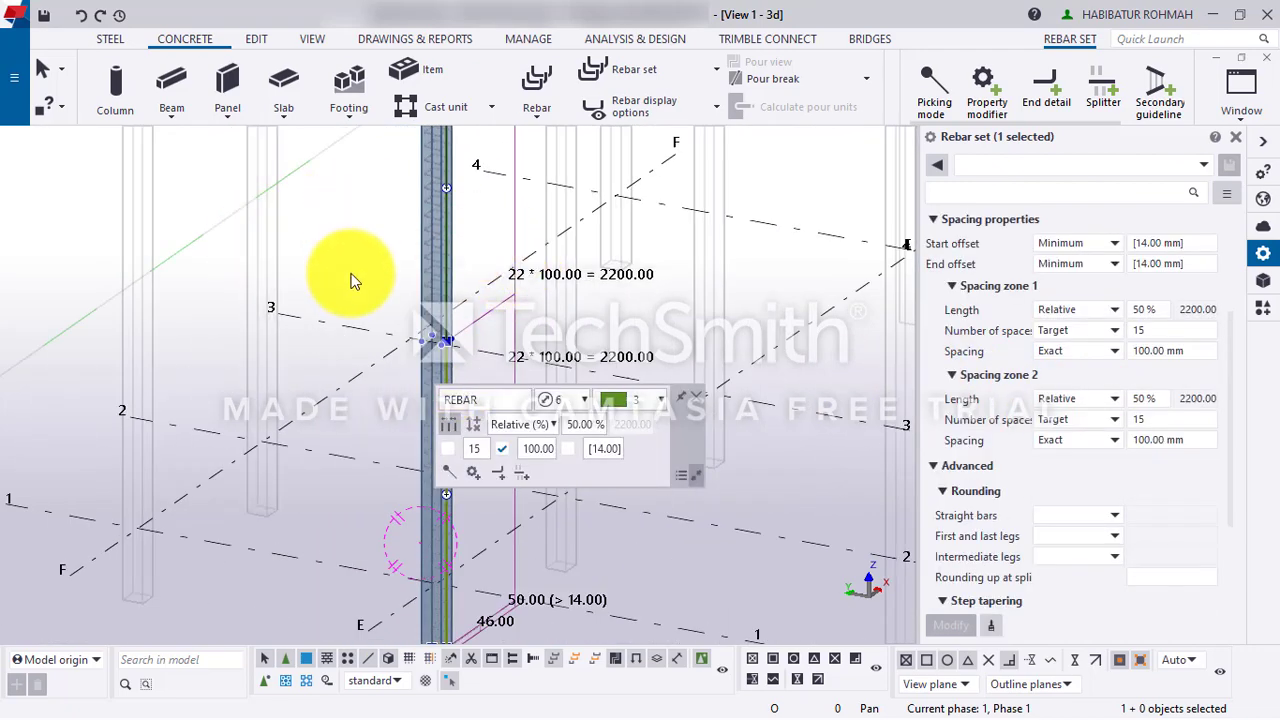
scroll(330, 360, "down", 3)
scroll(345, 310, "up", 2)
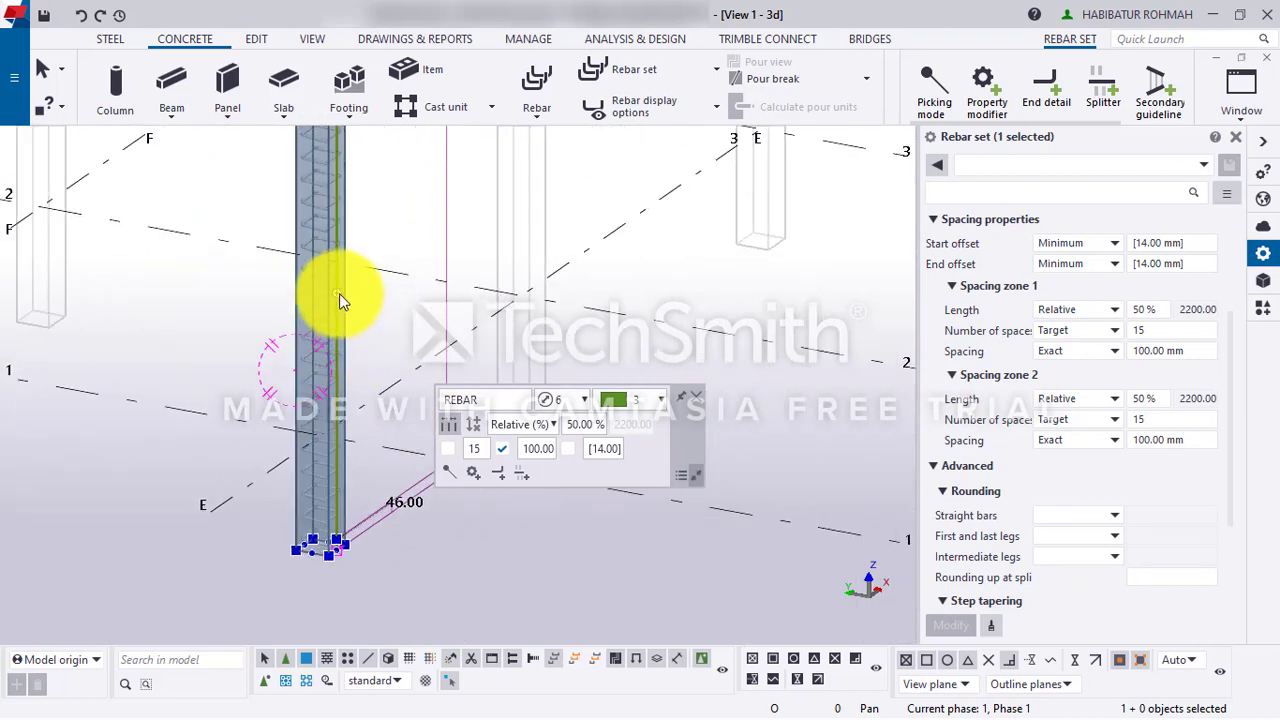
left_click(339, 292)
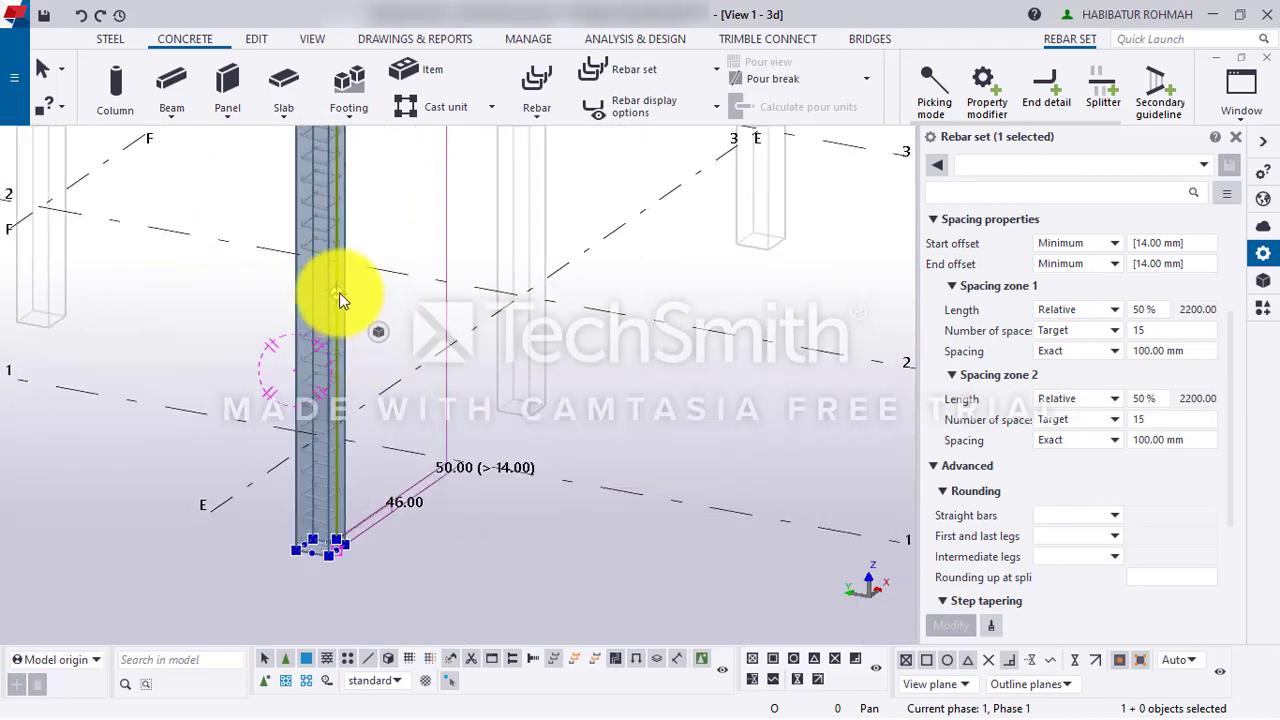
scroll(364, 428, "down", 2)
middle_click_drag(364, 428, 271, 517)
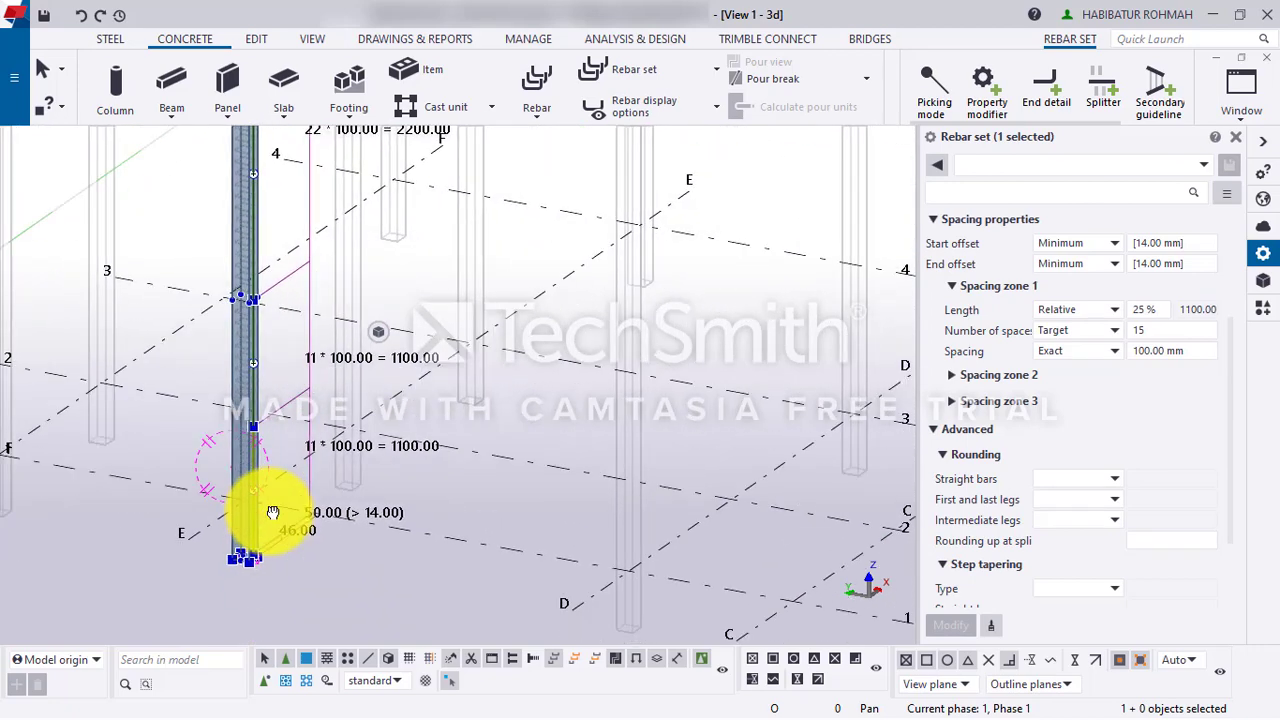
left_click(995, 374)
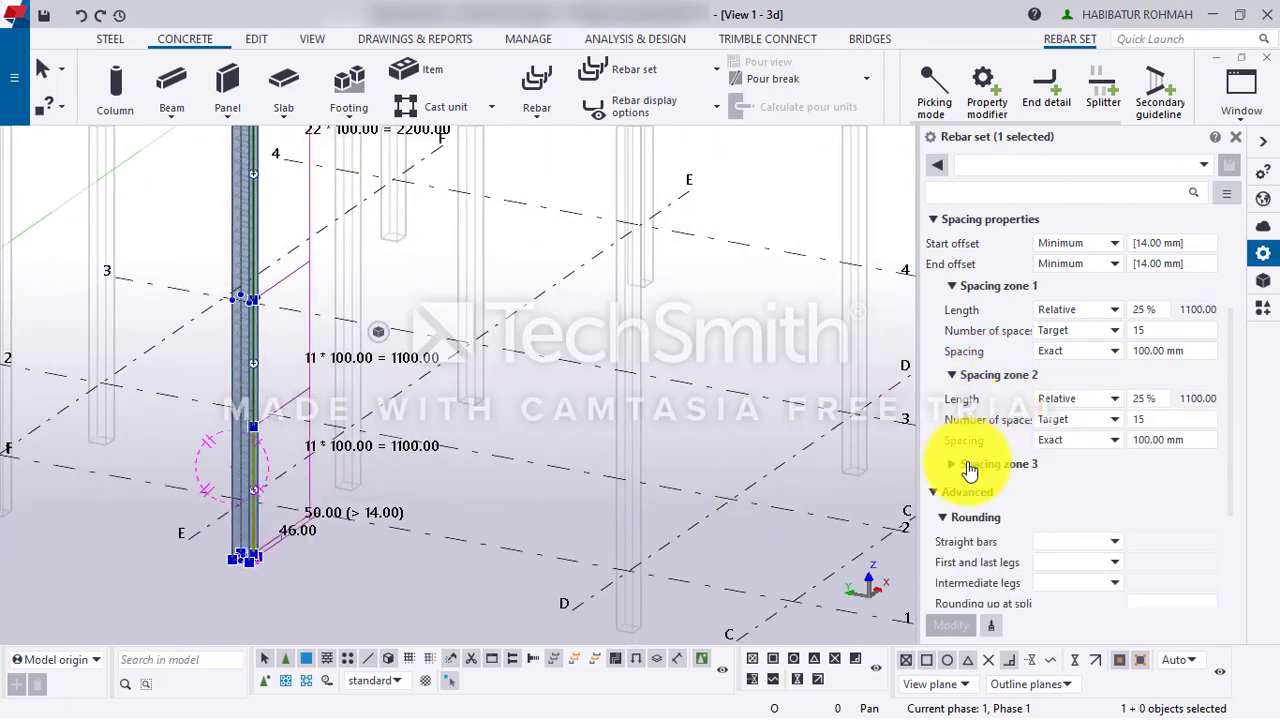
left_click(971, 465)
- Split the lowest spacing zone at the column base into two zones of 12.5% each and expand the properties of all four zones
scroll(243, 543, "up", 4)
middle_click_drag(293, 523, 243, 370)
left_click(233, 297)
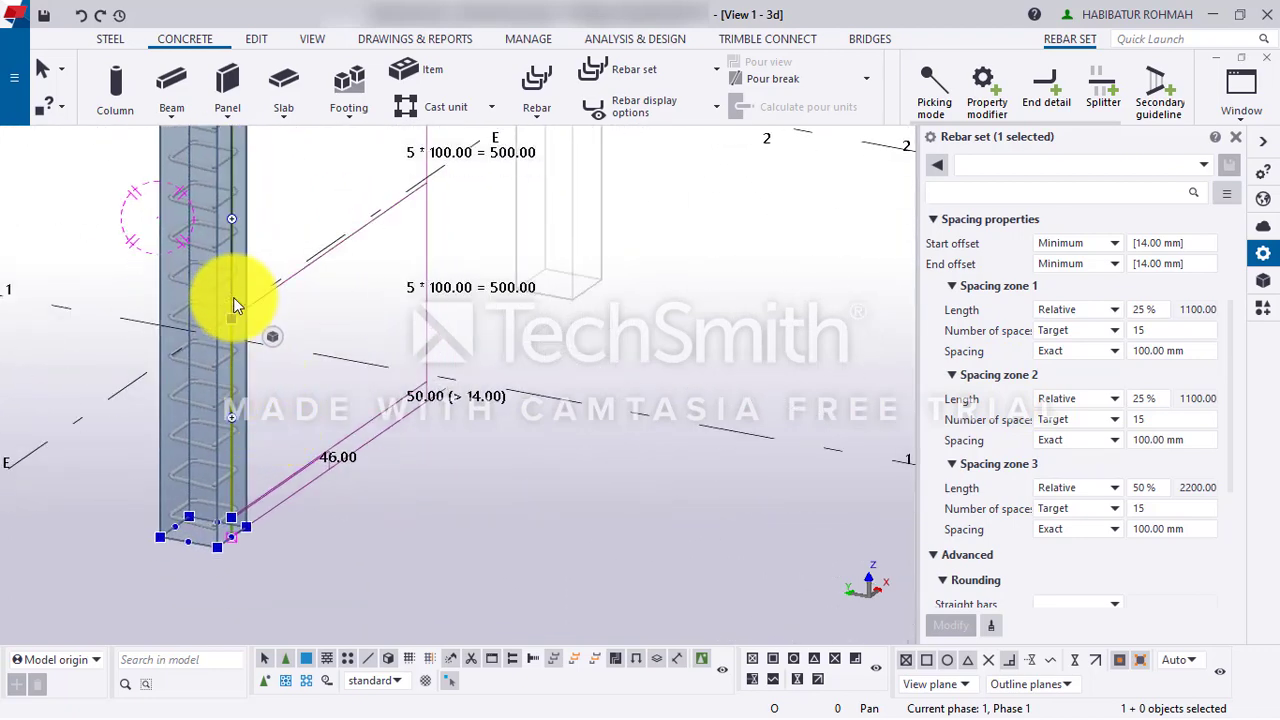
left_click(990, 375)
left_click(995, 465)
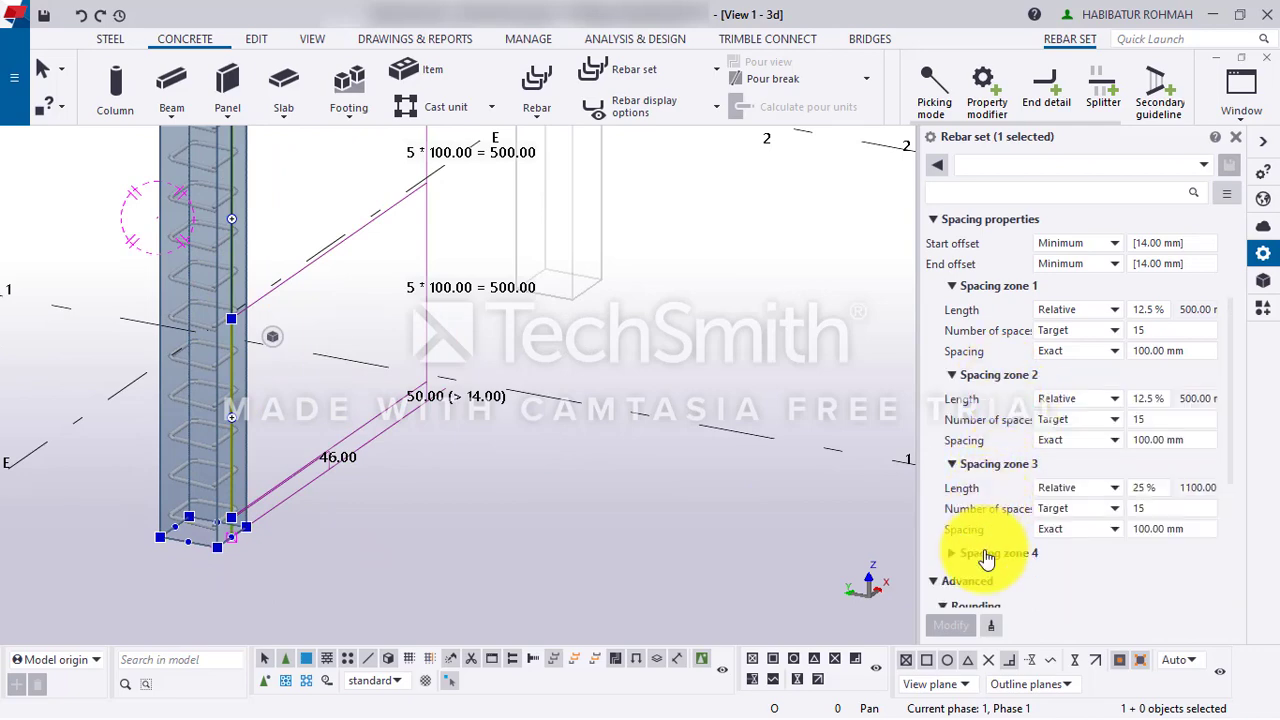
left_click(995, 553)
scroll(1050, 470, "down", 5)
scroll(1040, 400, "up", 3)
scroll(1040, 368, "up", 3)
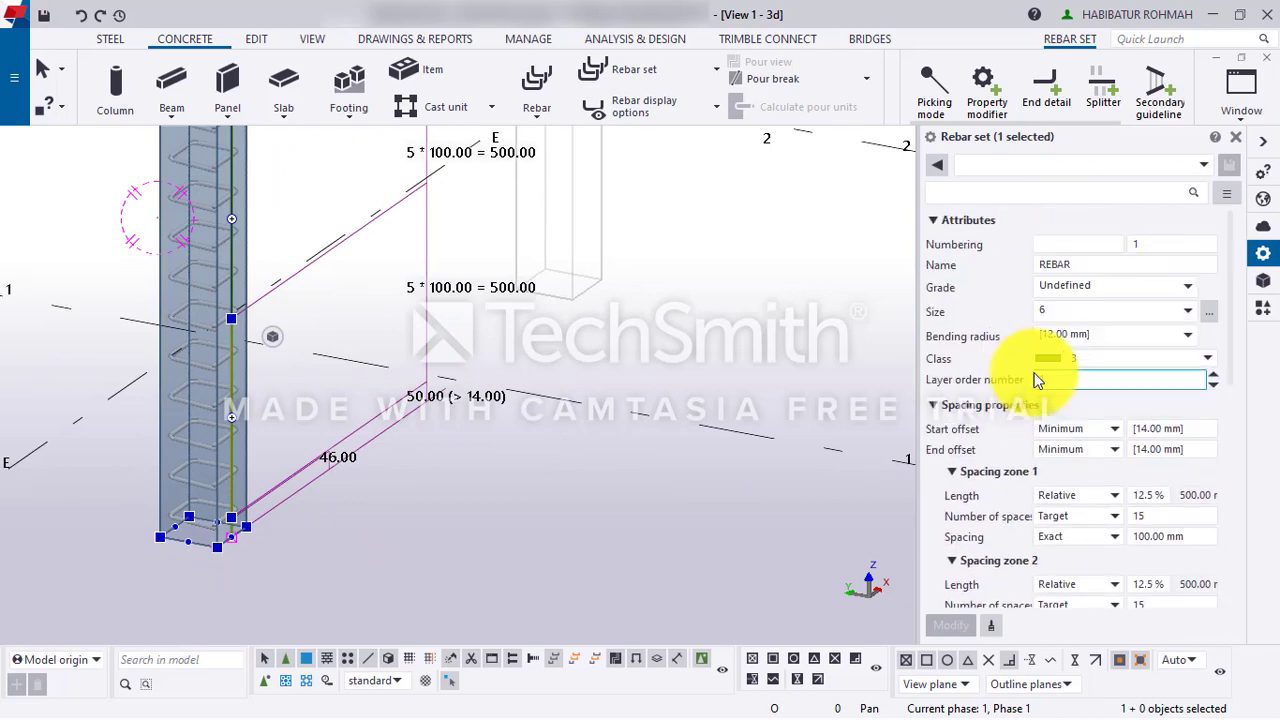
- Split the long spacing zone in the column's upper half into two equal zones
middle_click_drag(331, 206, 326, 441)
scroll(326, 433, "down", 2)
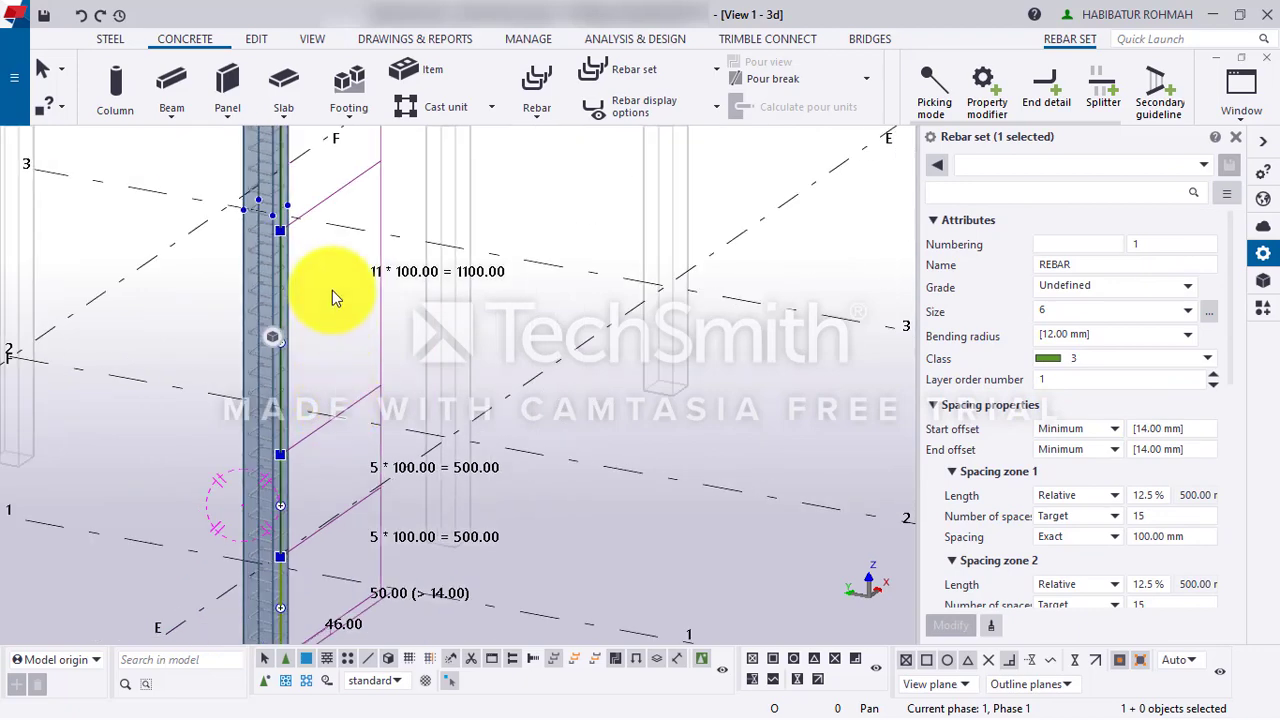
middle_click_drag(316, 178, 332, 450)
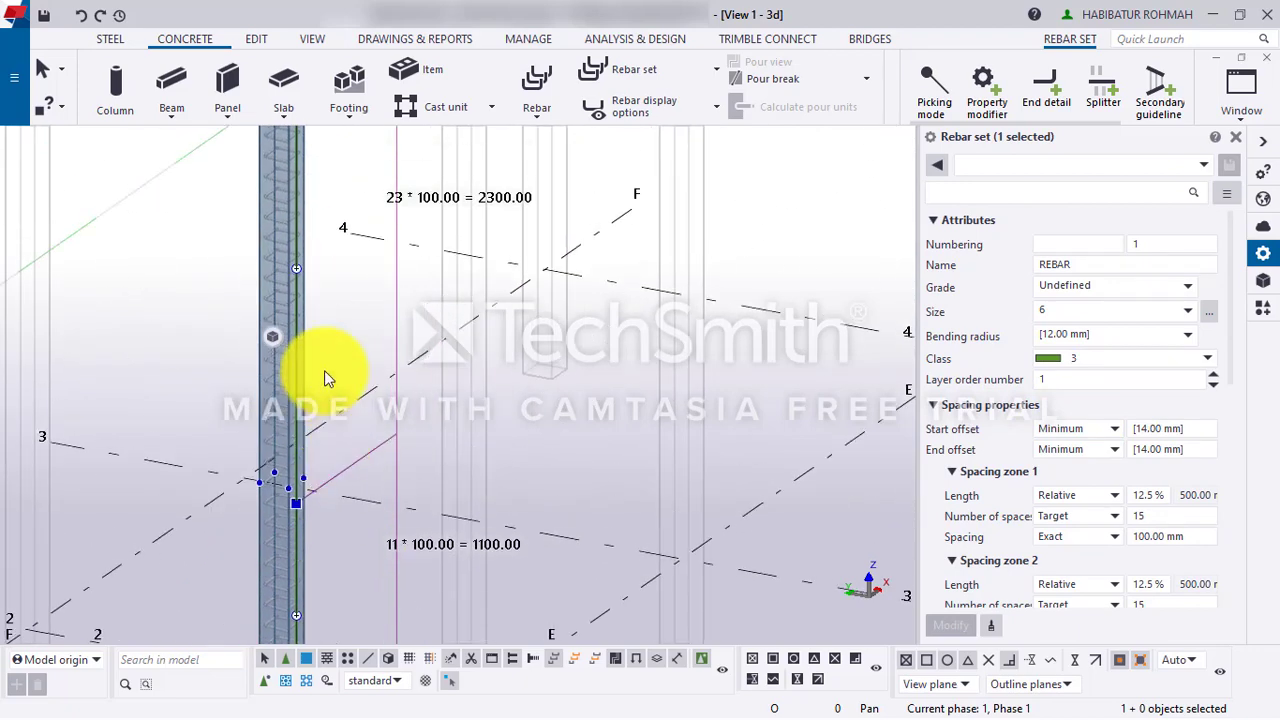
left_click(294, 268)
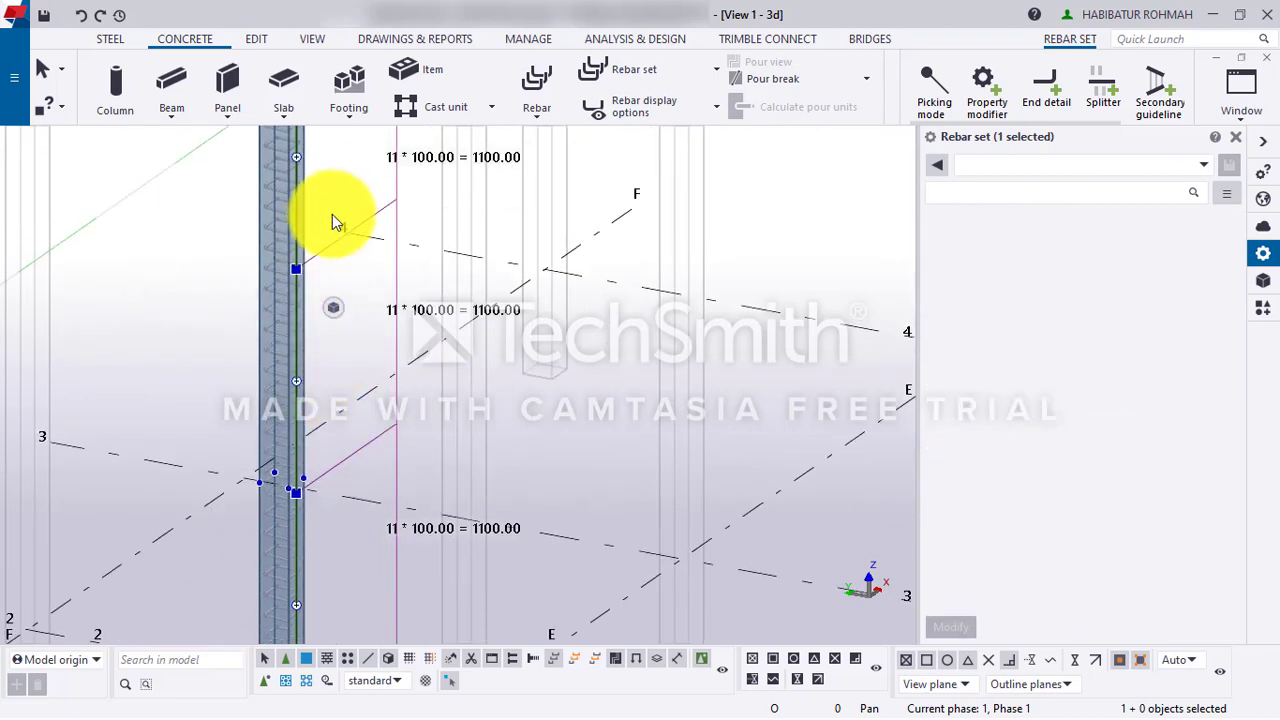
- Split the topmost spacing zone of the column's stirrup set into two zones of five 100 mm spaces each
scroll(336, 200, "down", 3)
middle_click_drag(341, 262, 316, 424)
scroll(276, 334, "up", 4)
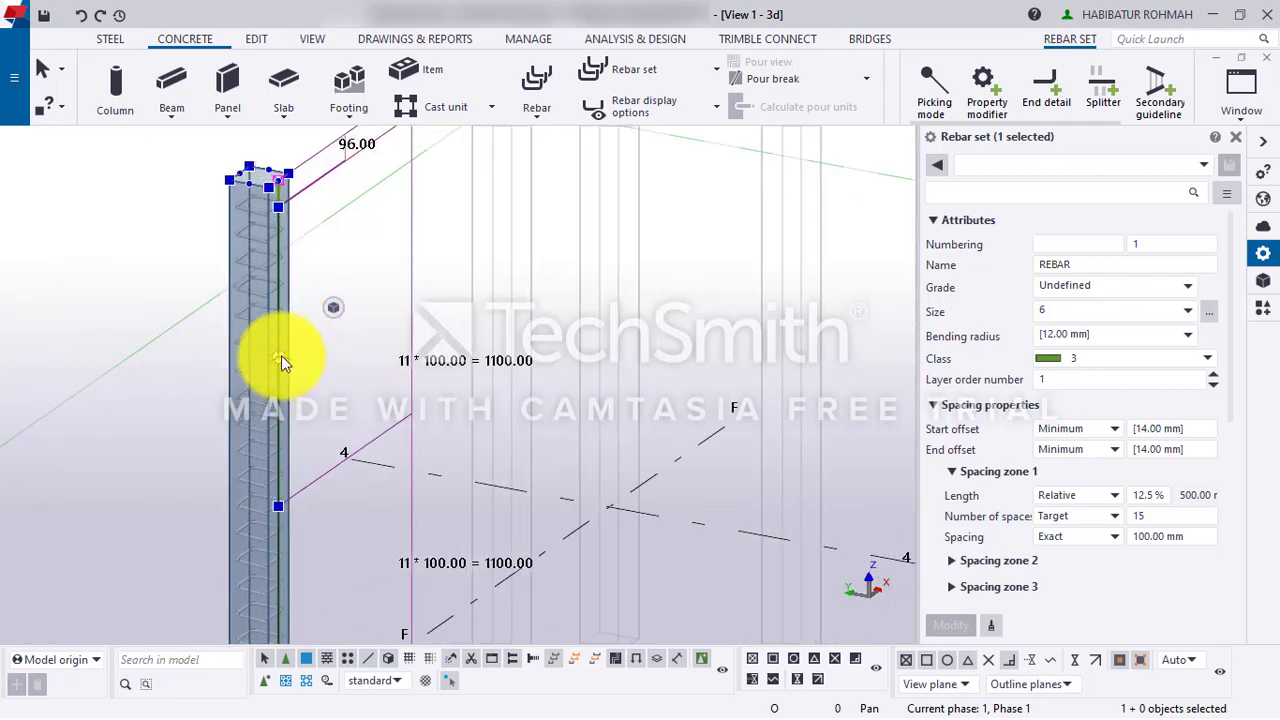
left_click(281, 355)
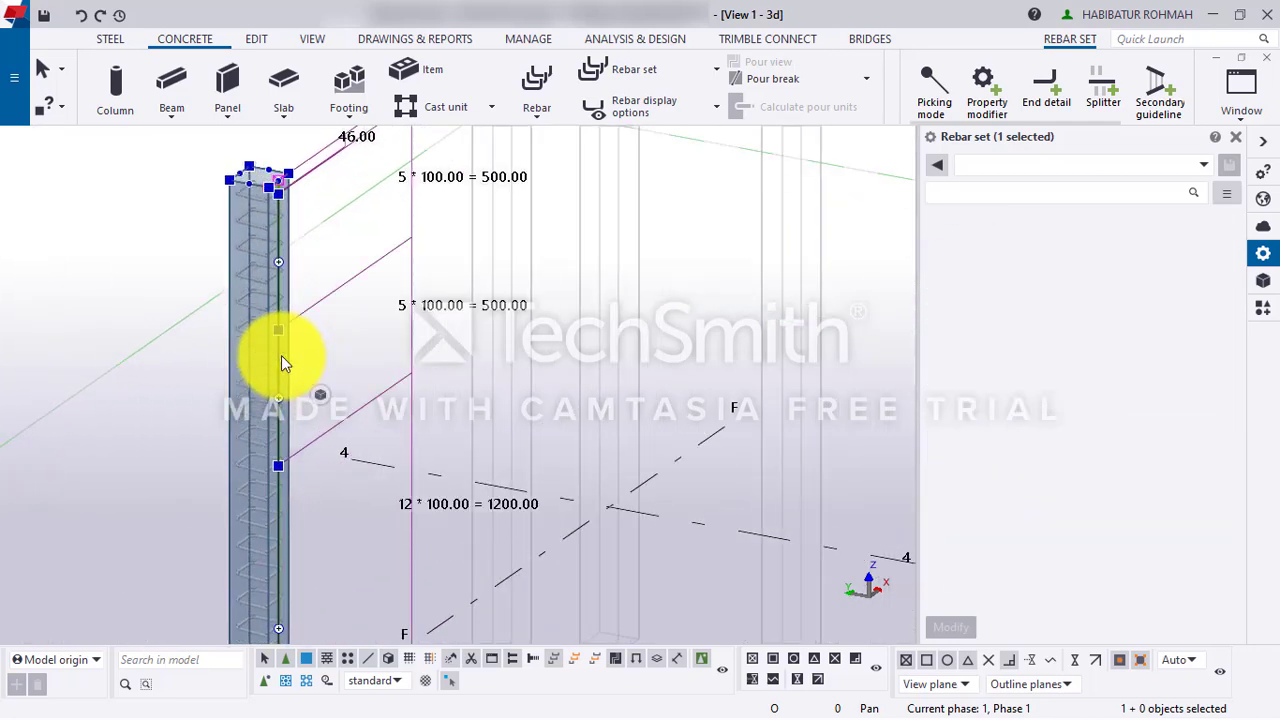
scroll(943, 486, "down", 5)
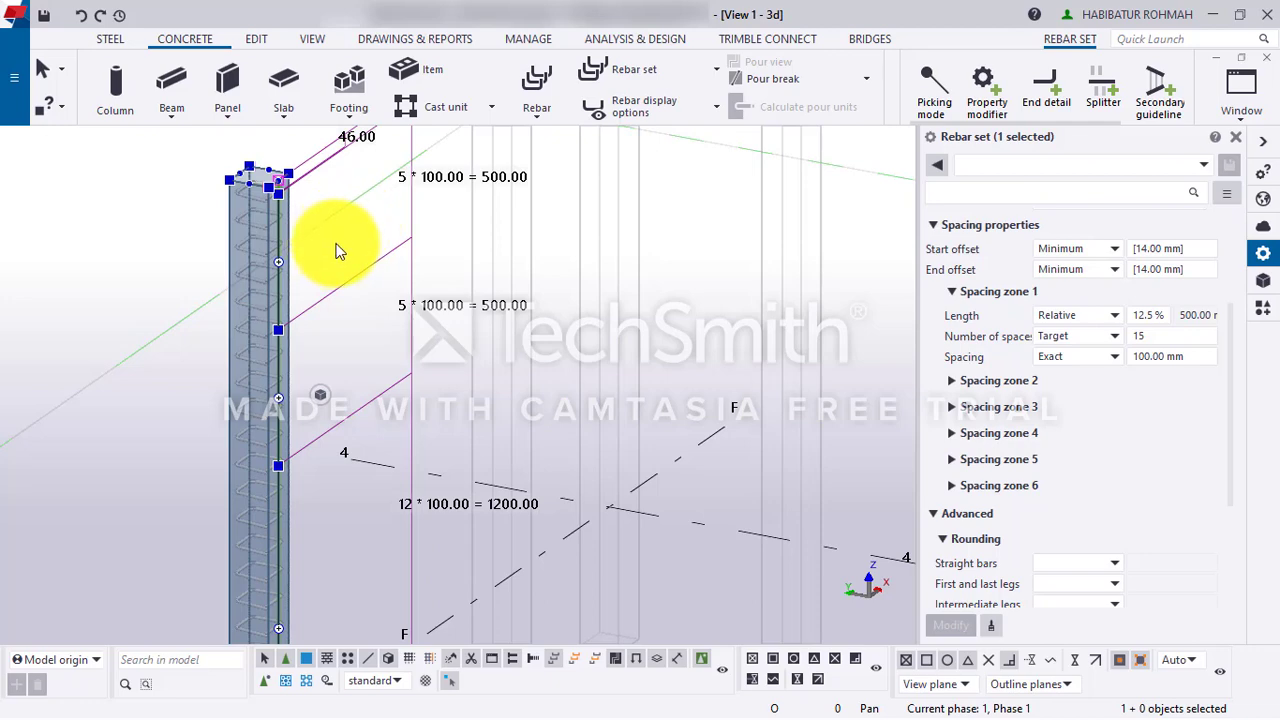
- Reduce the column's stirrup set from six spacing zones to four by removing two zones
scroll(270, 300, "up", 4)
scroll(281, 273, "up", 1)
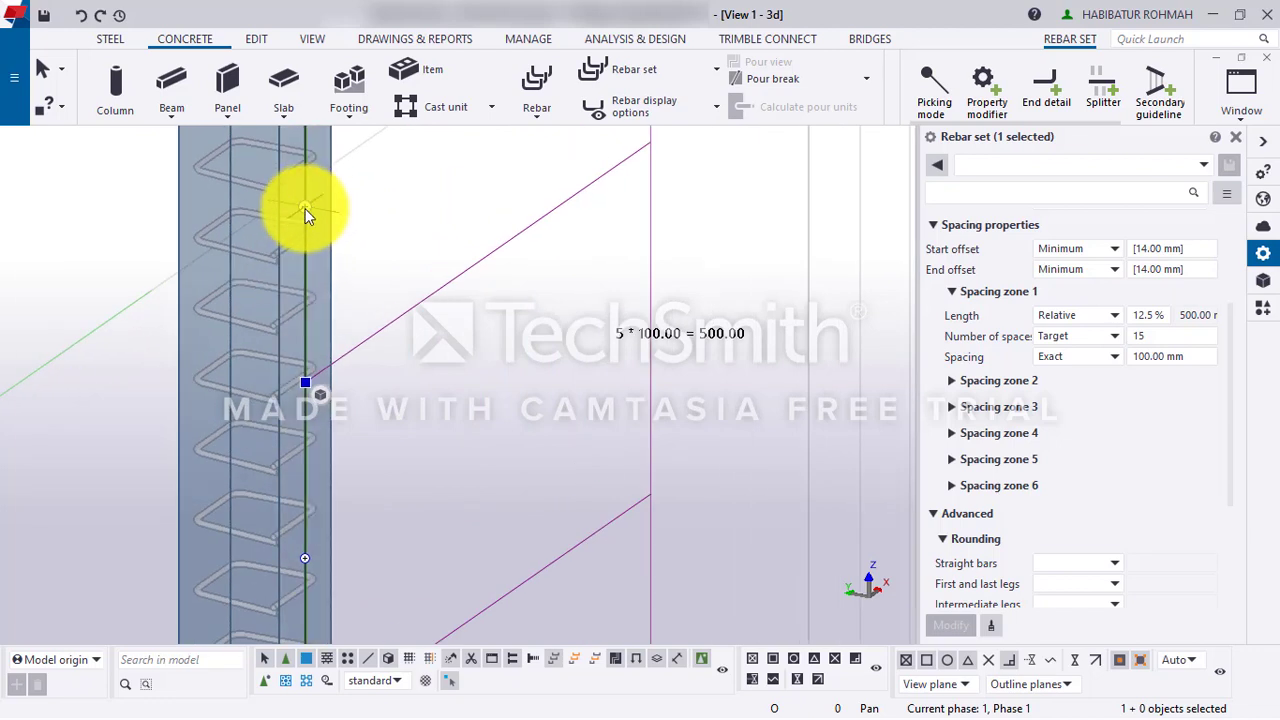
left_click(307, 215)
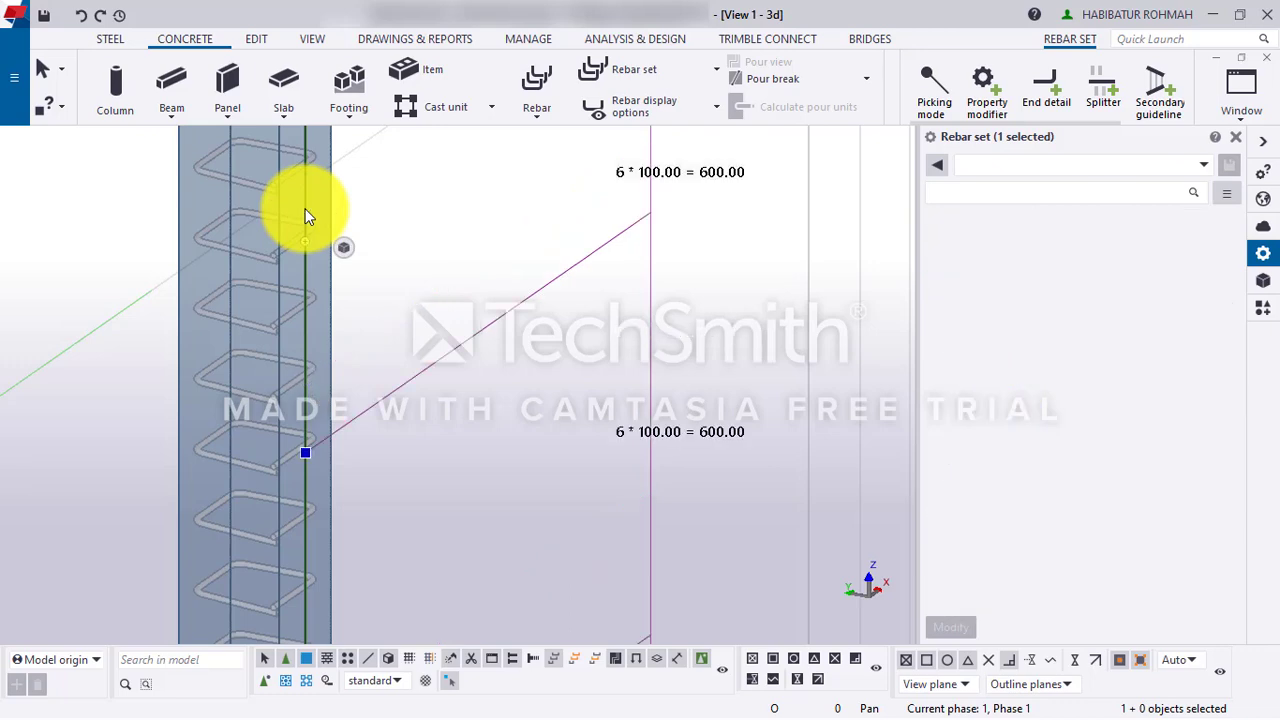
scroll(1050, 510, "down", 3)
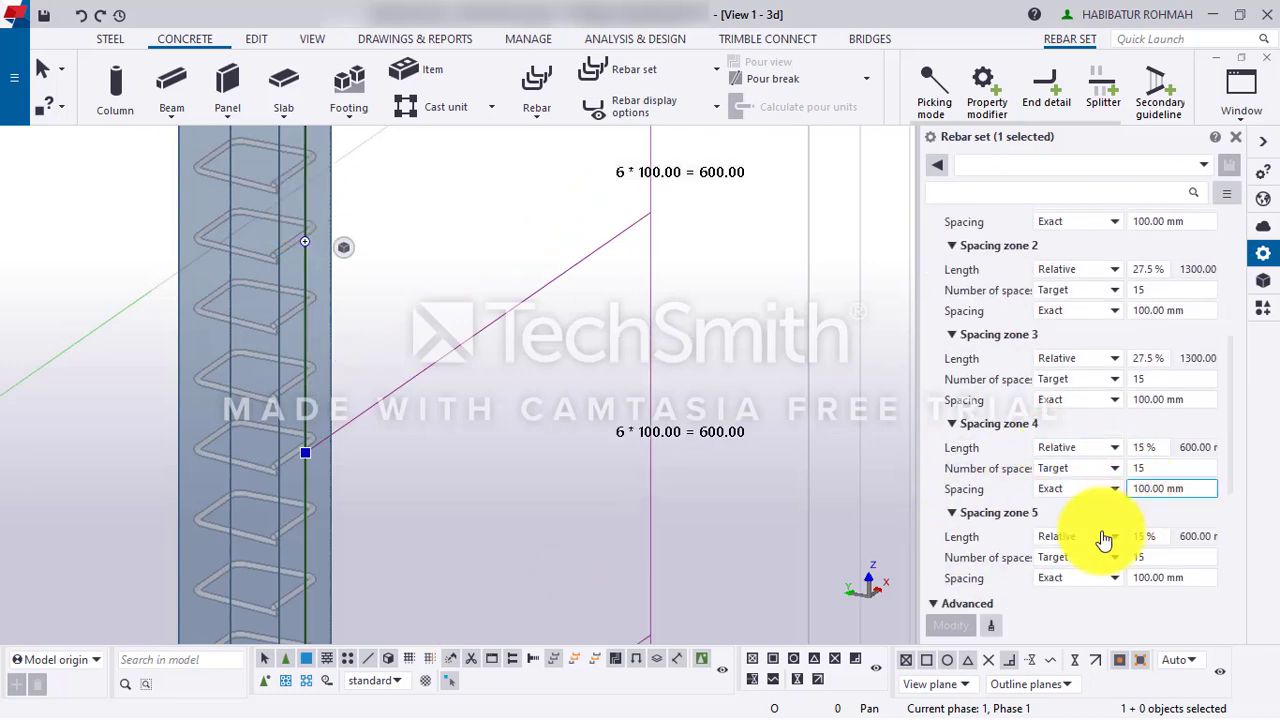
scroll(986, 437, "up", 5)
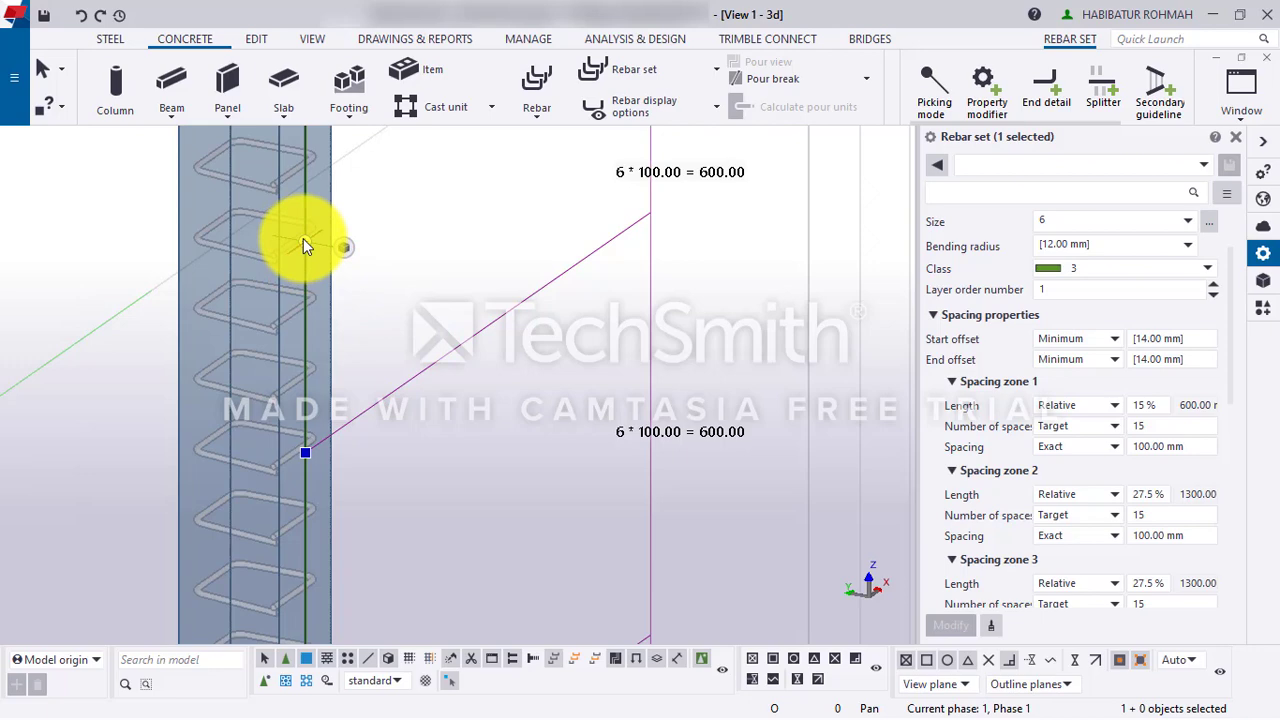
left_click(303, 245)
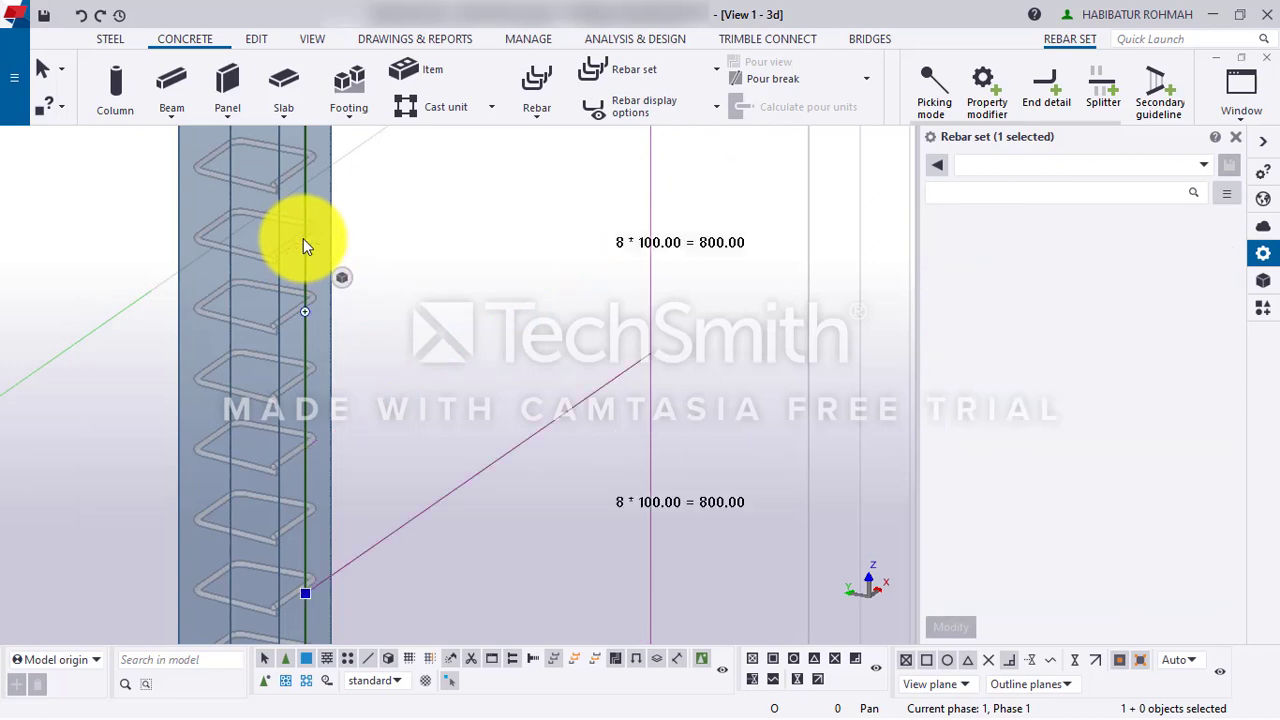
- Examine the four spacing zones along the column's full height and their length and spacing properties
scroll(280, 360, "down", 2)
scroll(280, 360, "down", 3)
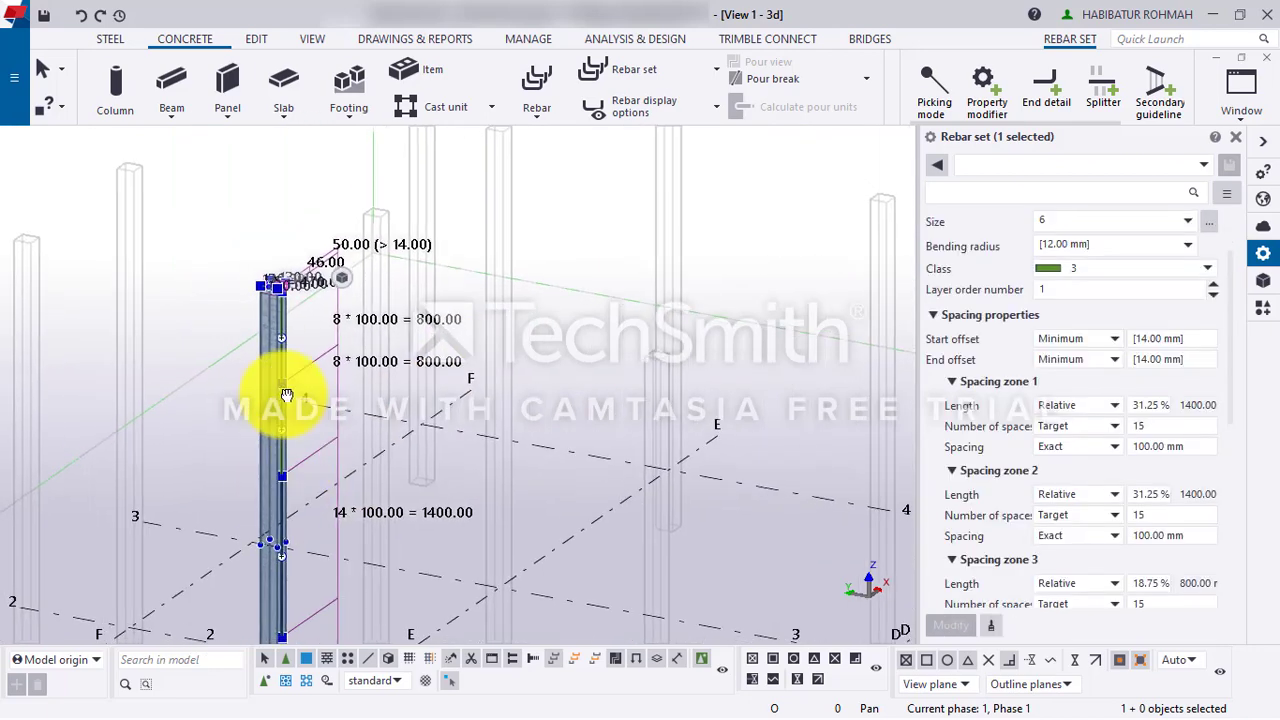
scroll(263, 386, "up", 3)
scroll(317, 565, "up", 2)
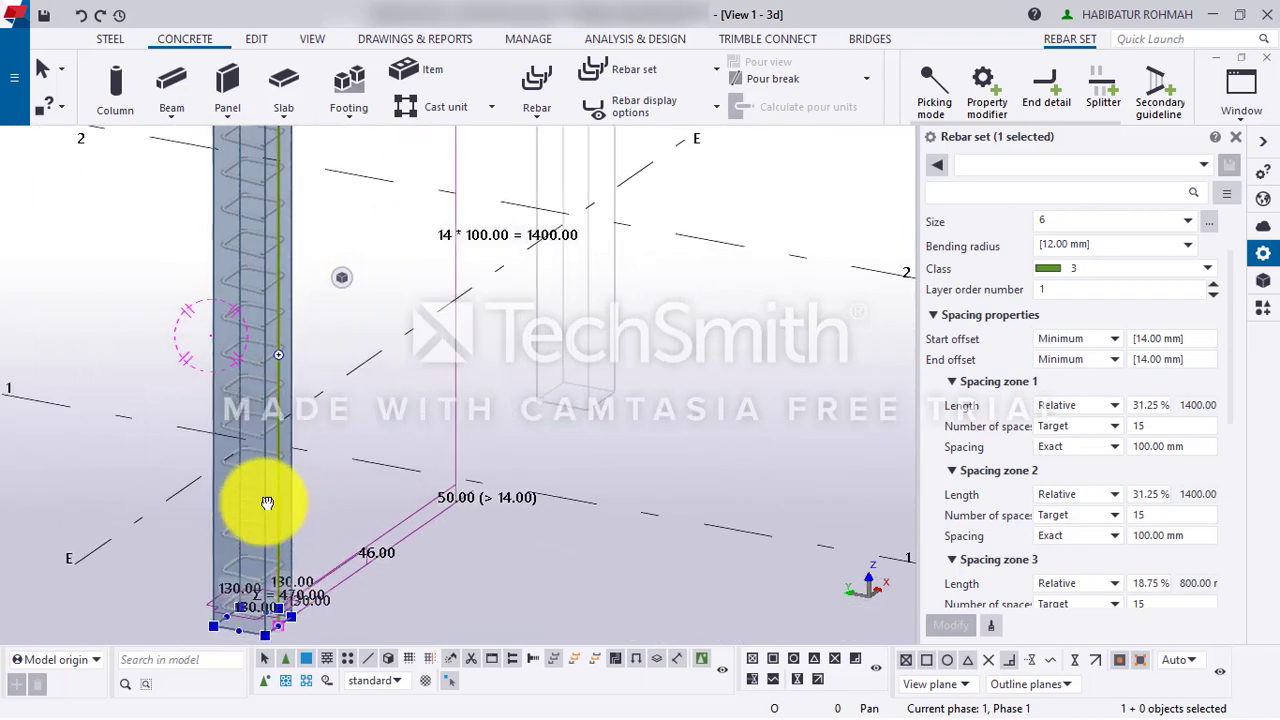
scroll(1070, 520, "down", 4)
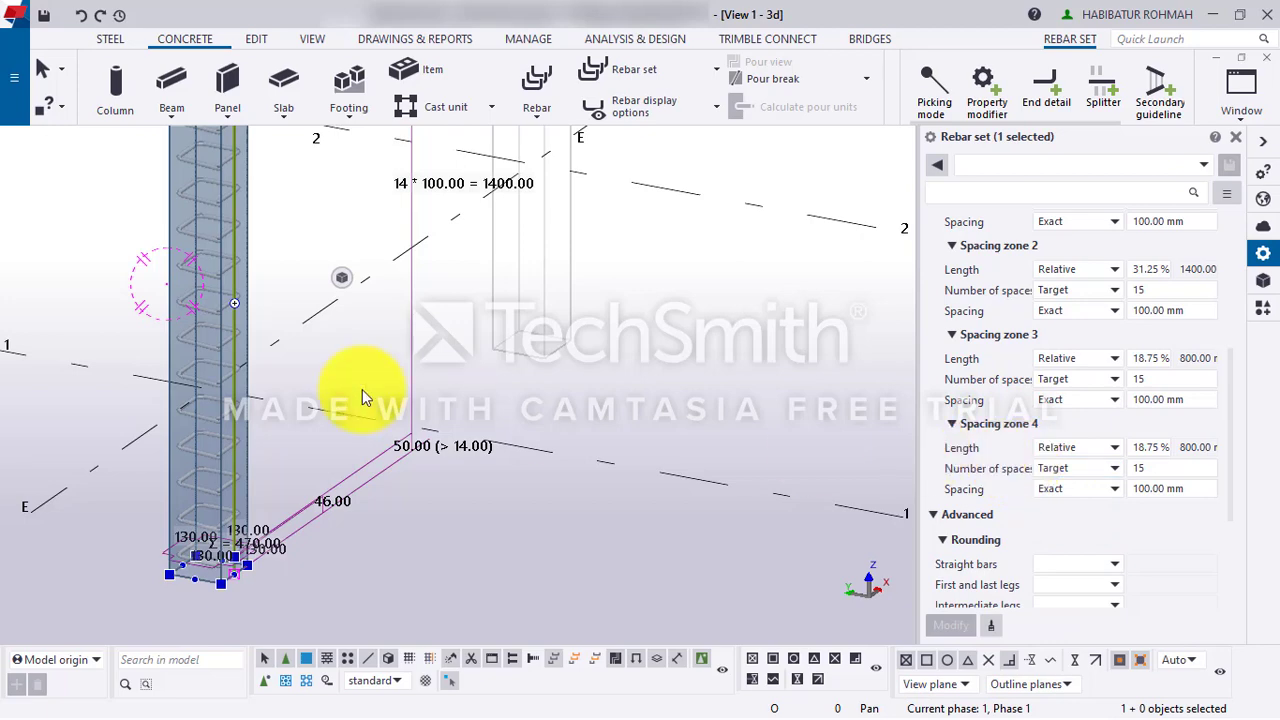
middle_click_drag(274, 461, 322, 386)
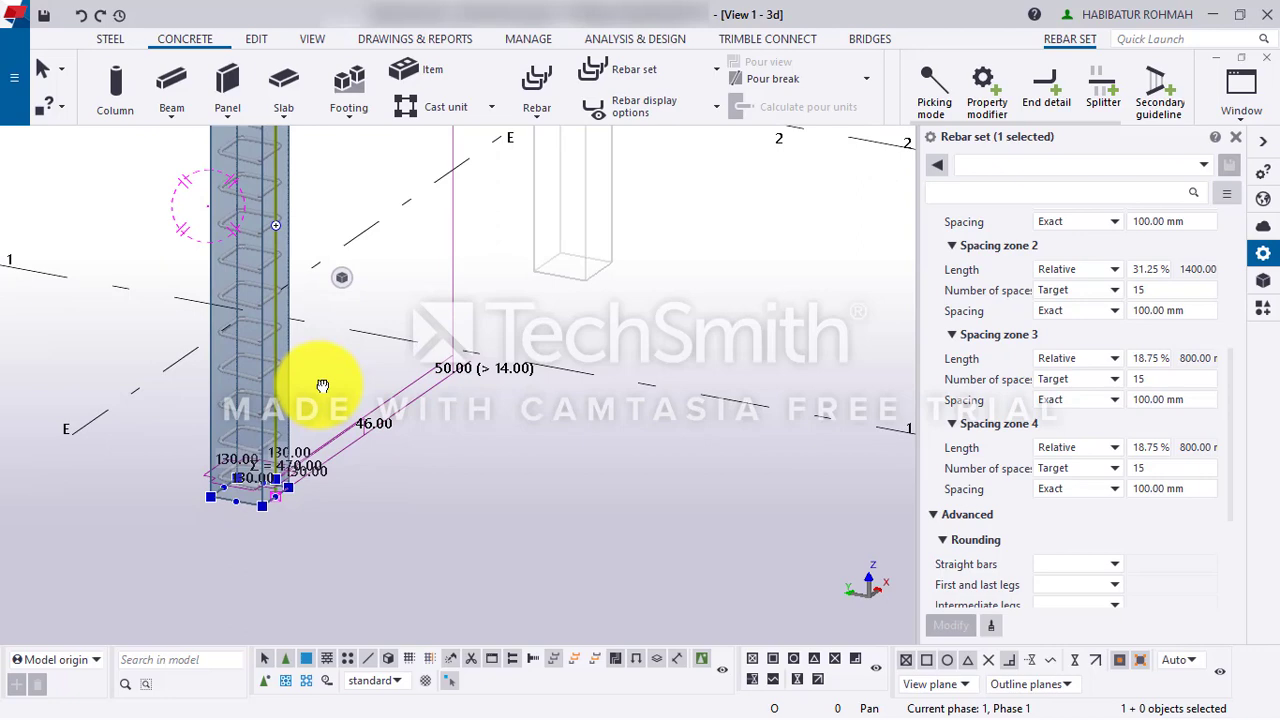
scroll(320, 385, "down", 3)
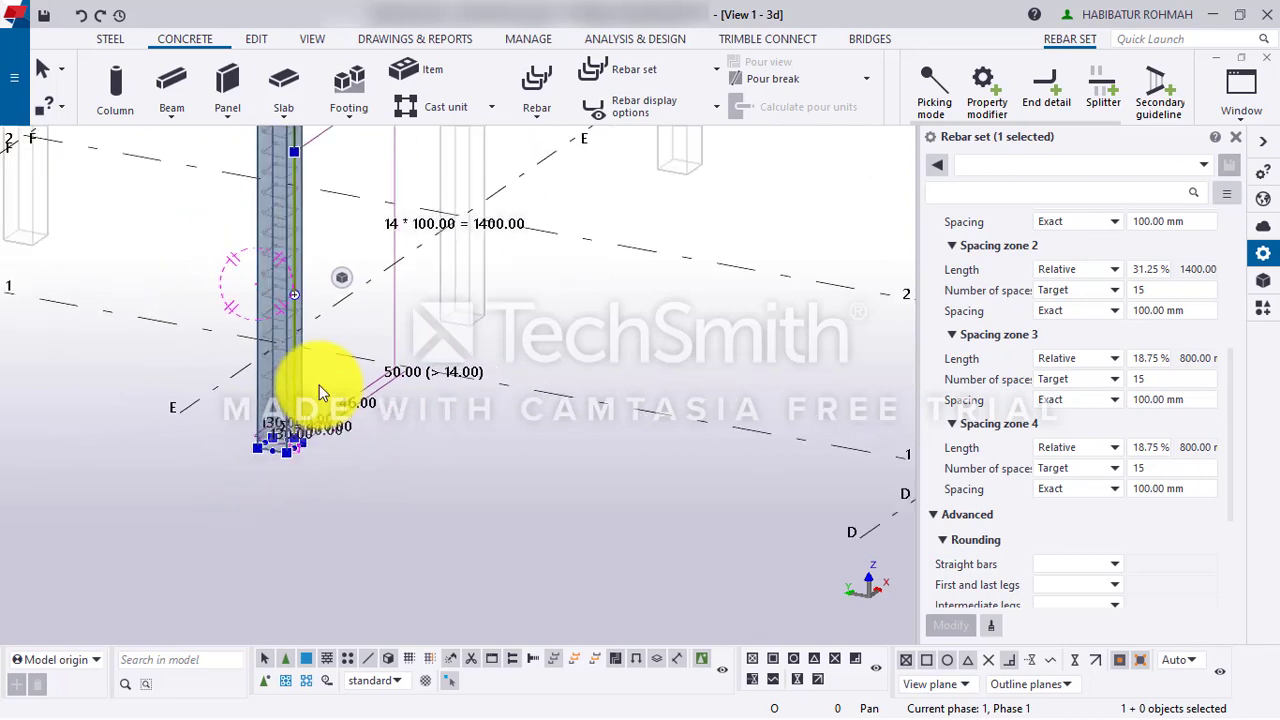
middle_click_drag(318, 380, 238, 481)
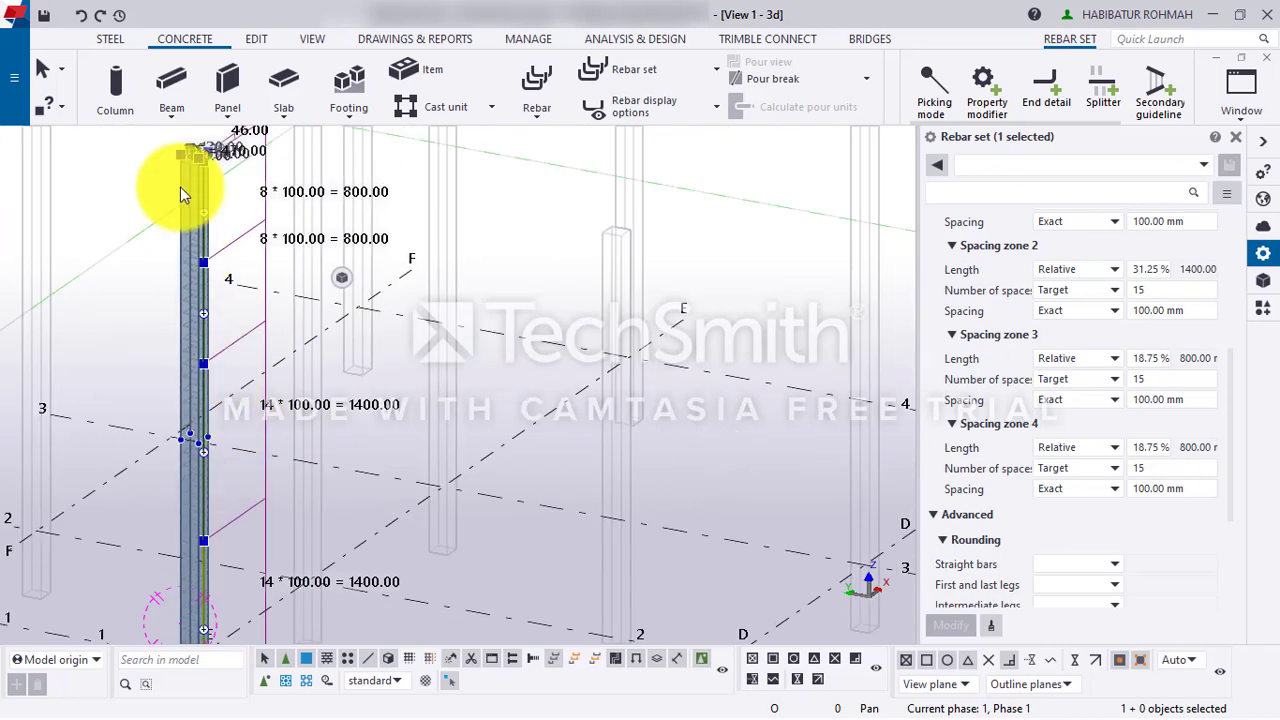
middle_click_drag(274, 384, 316, 160)
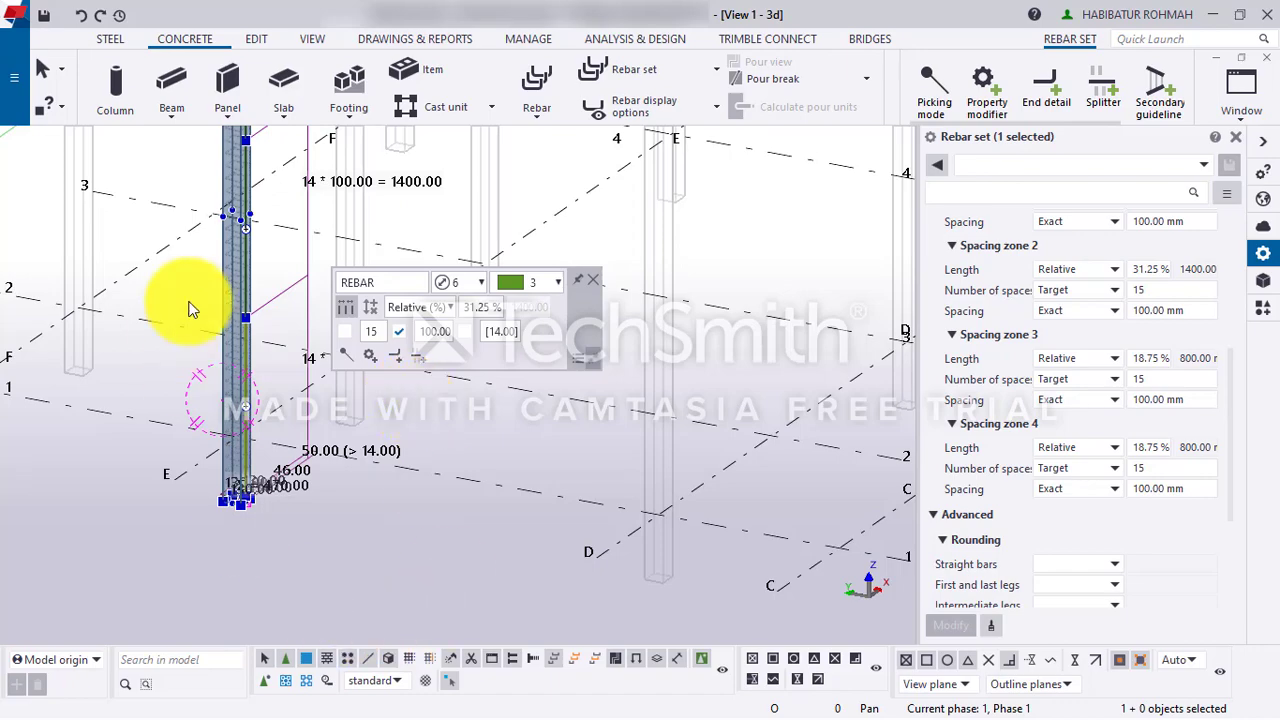
middle_click_drag(186, 309, 214, 514)
- Set spacing zone 1 of the stirrup set to an absolute length of 500 mm and apply the change
left_click(1166, 311)
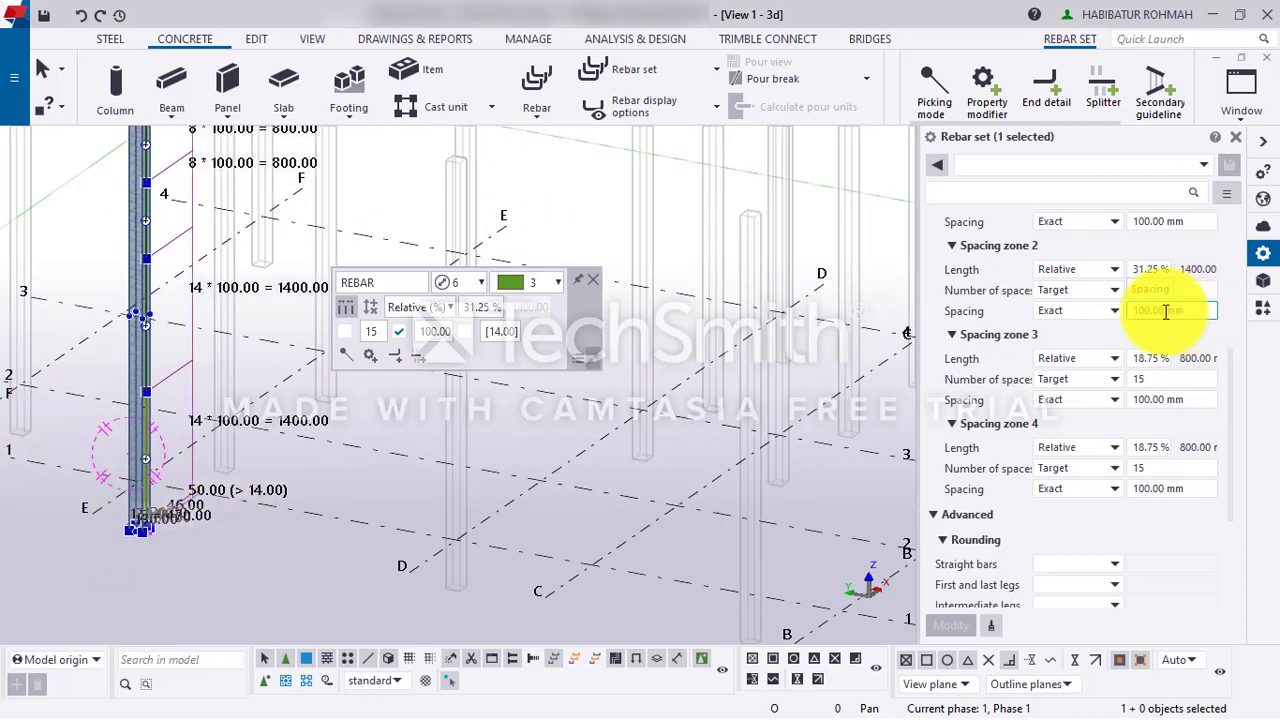
scroll(1166, 311, "up", 3)
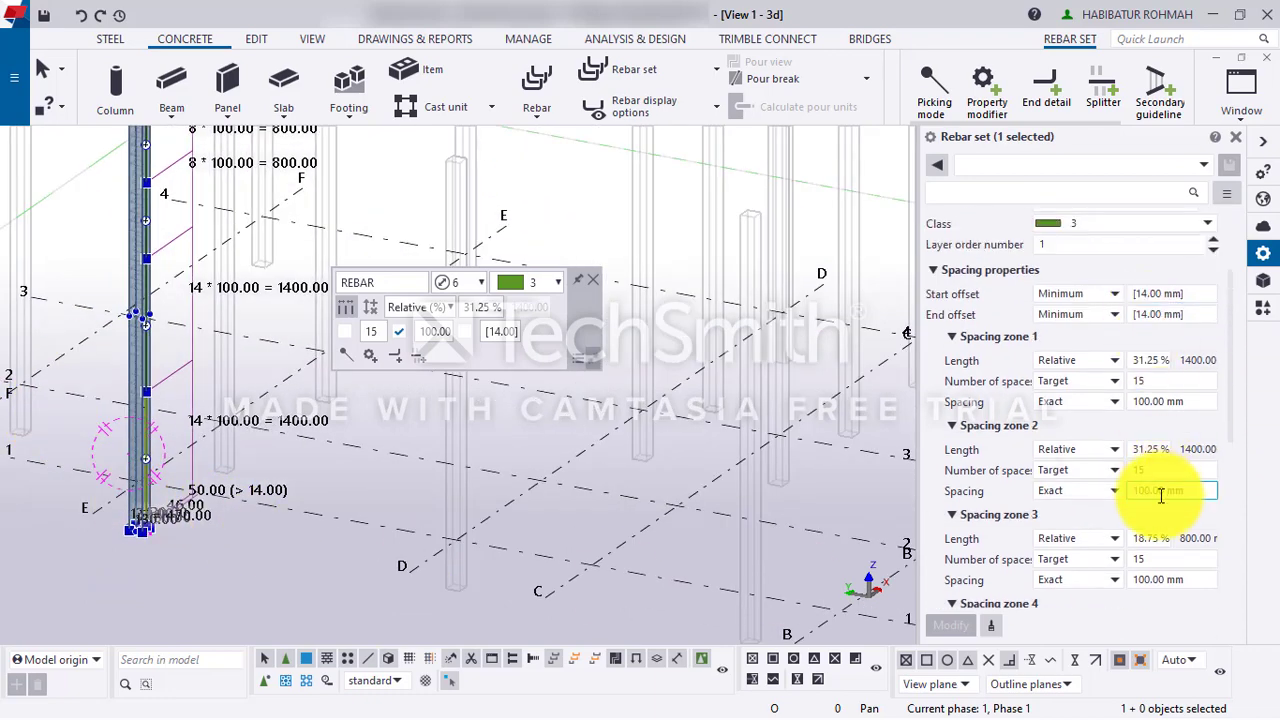
scroll(1168, 505, "down", 2)
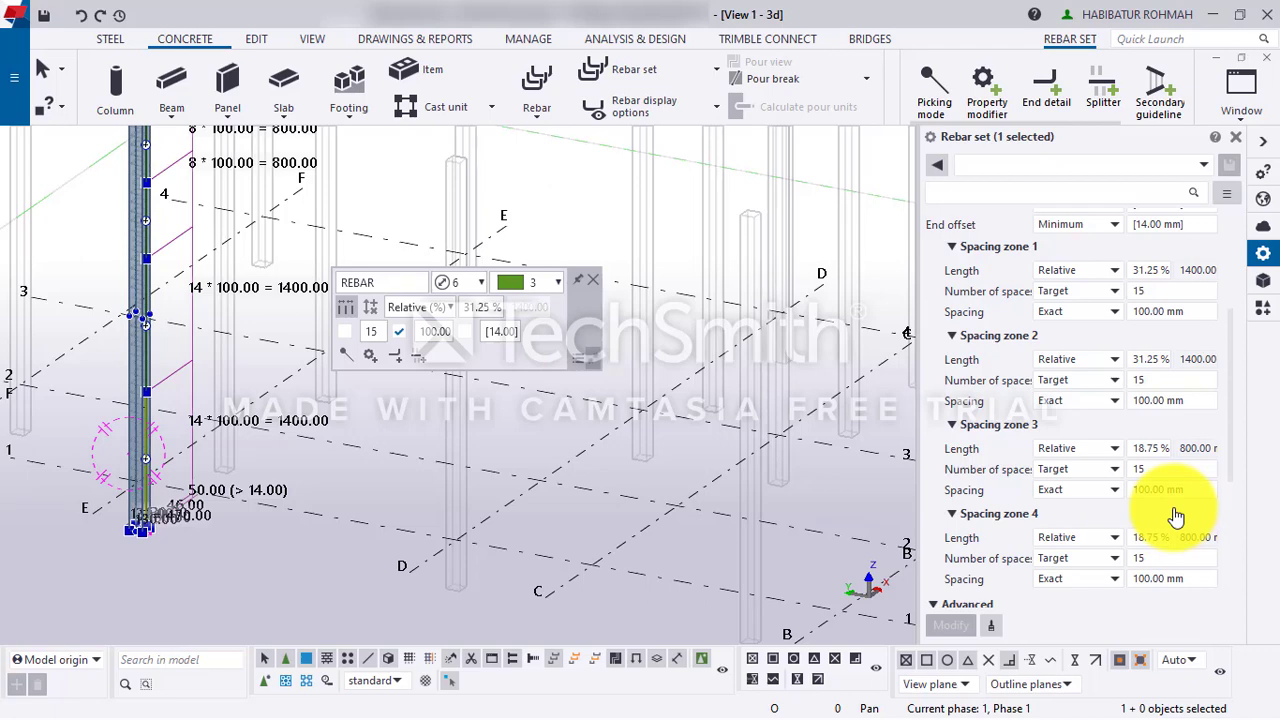
left_click(1089, 280)
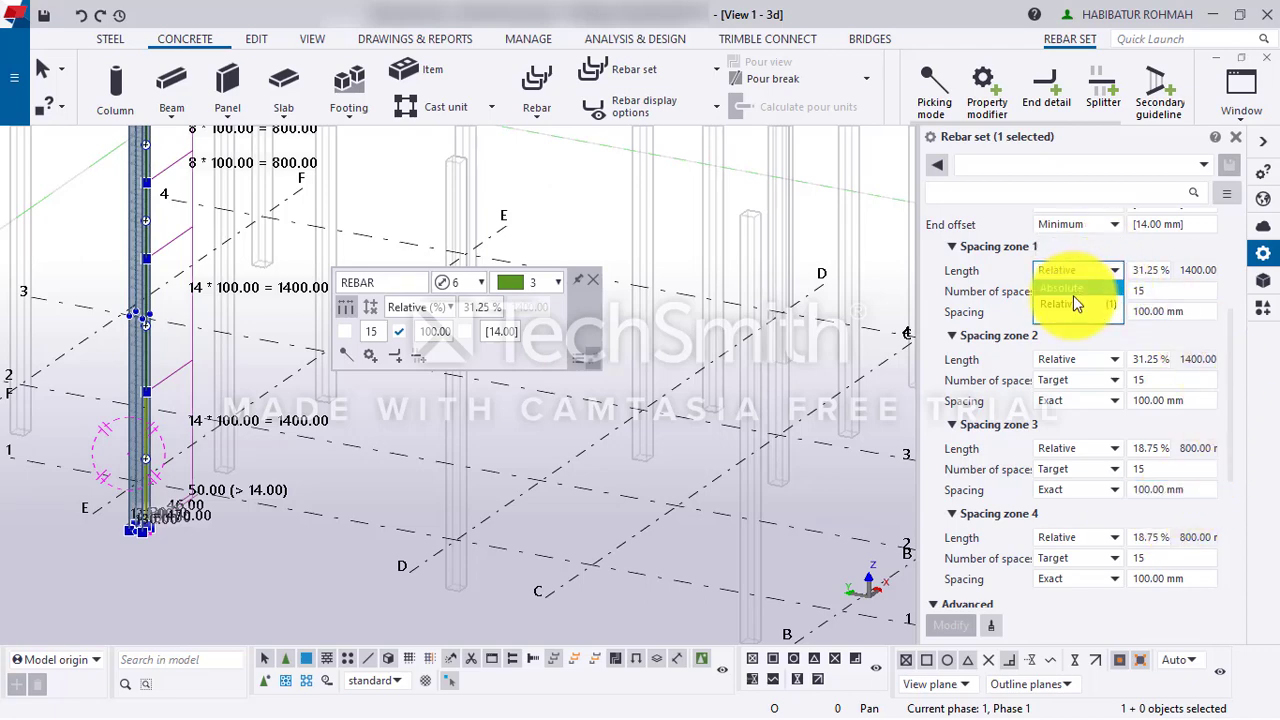
left_click(1073, 295)
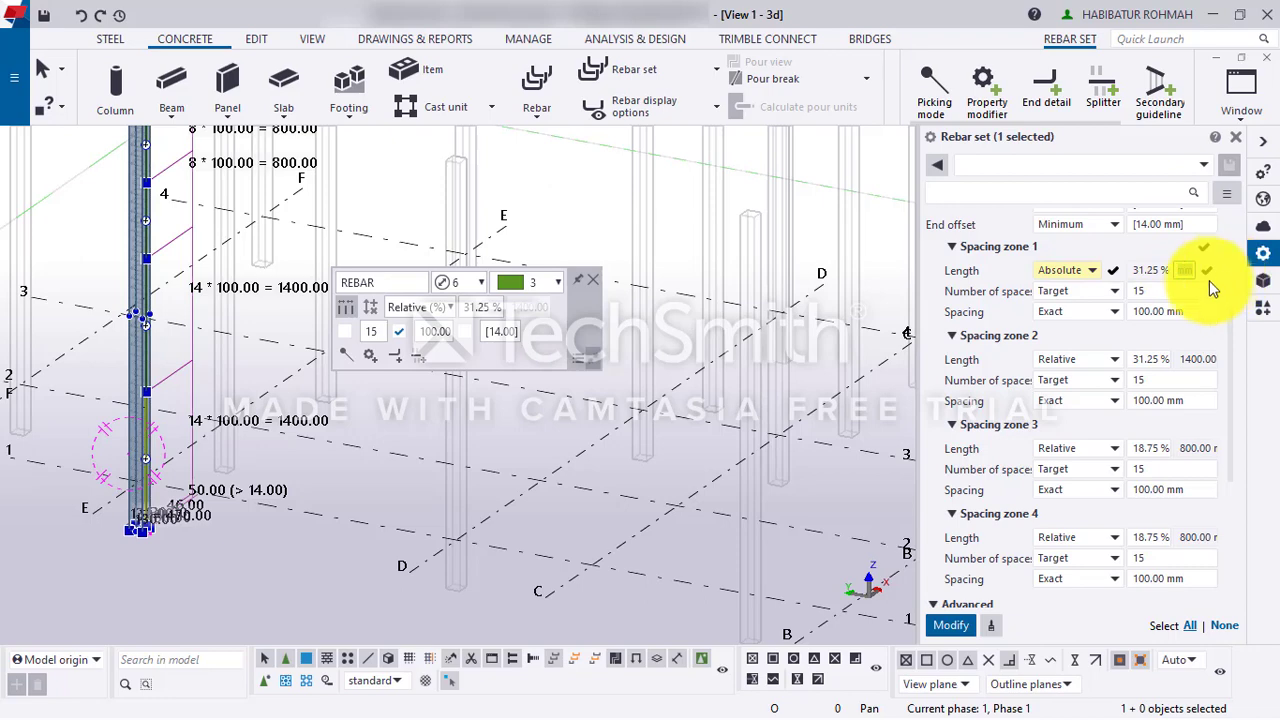
type("500")
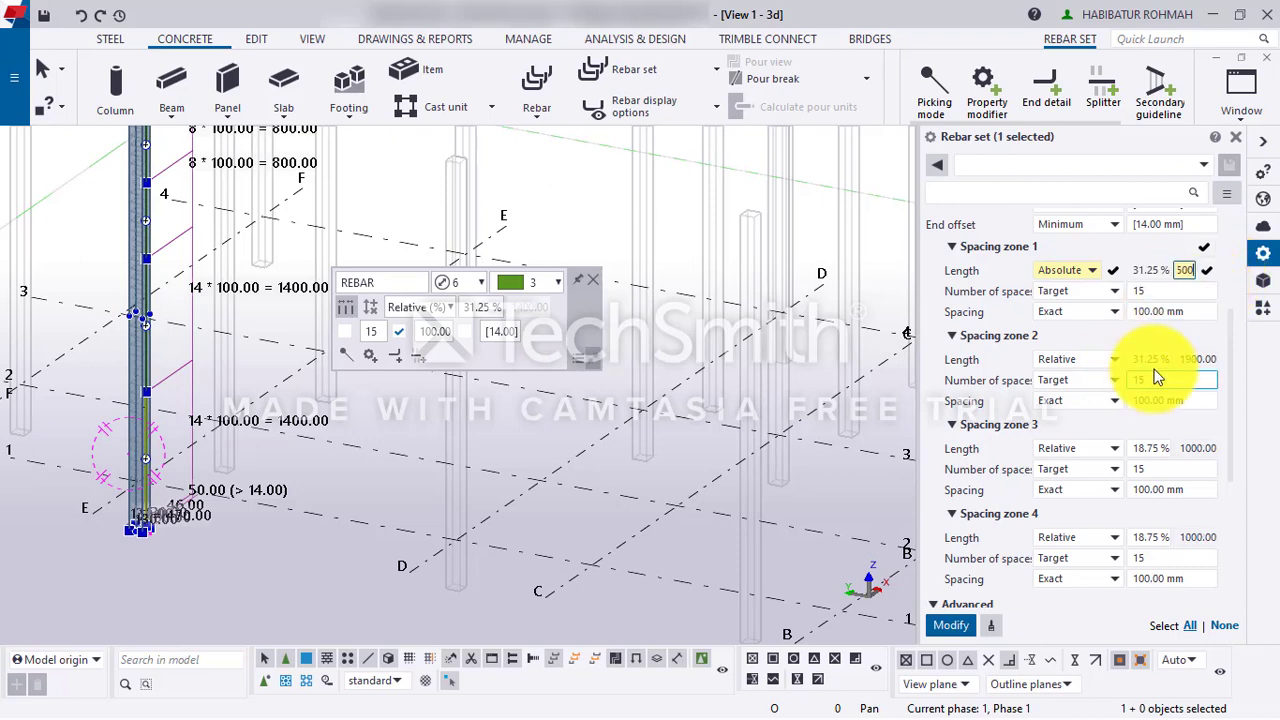
left_click(1140, 311)
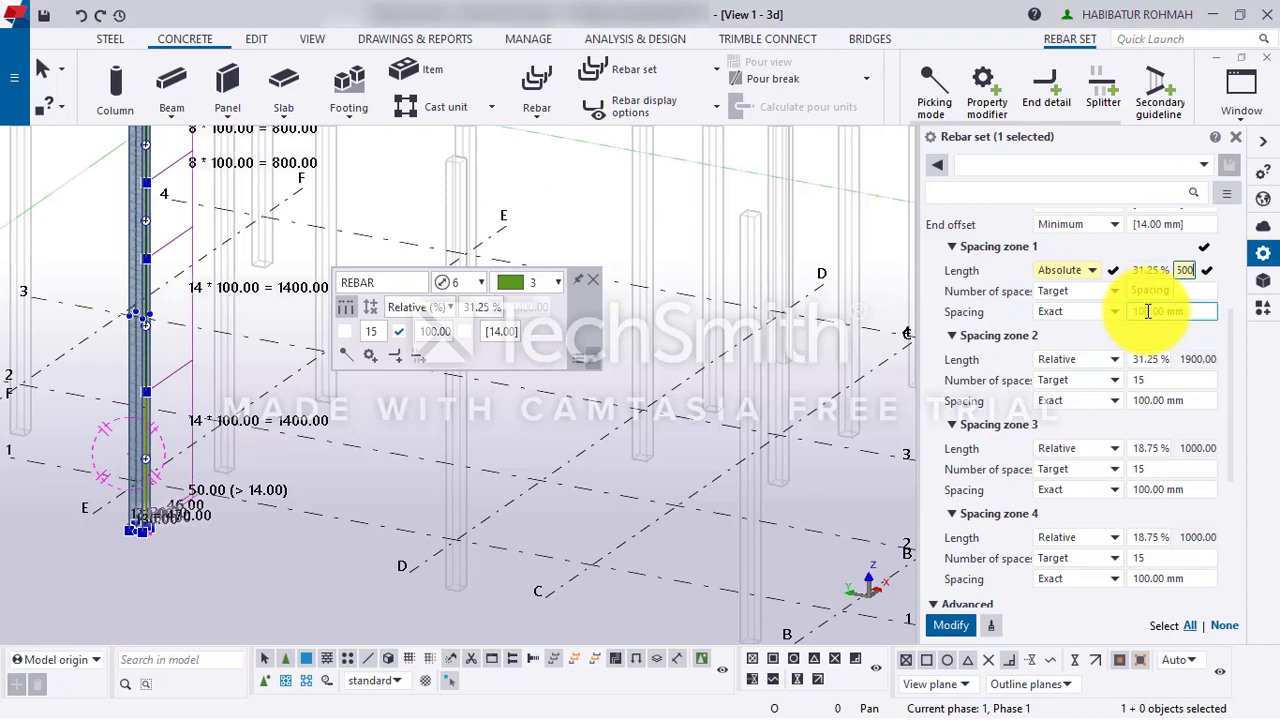
left_click(950, 626)
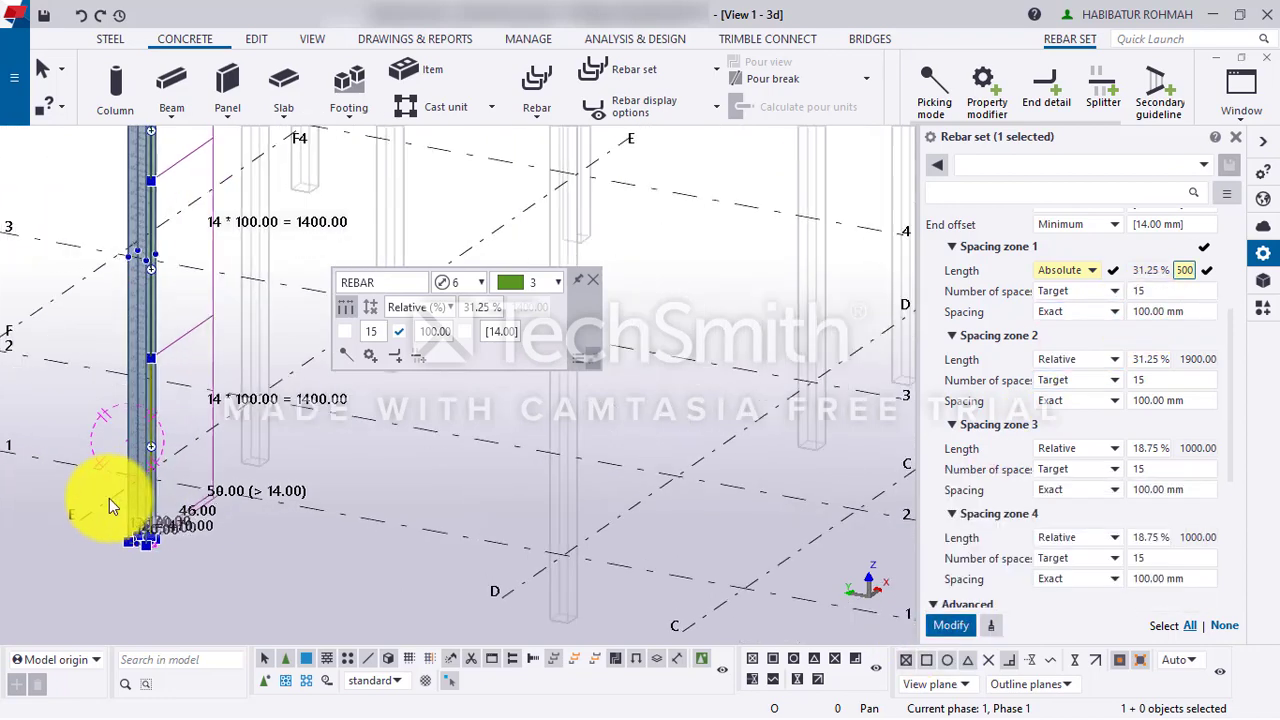
scroll(105, 505, "up", 4)
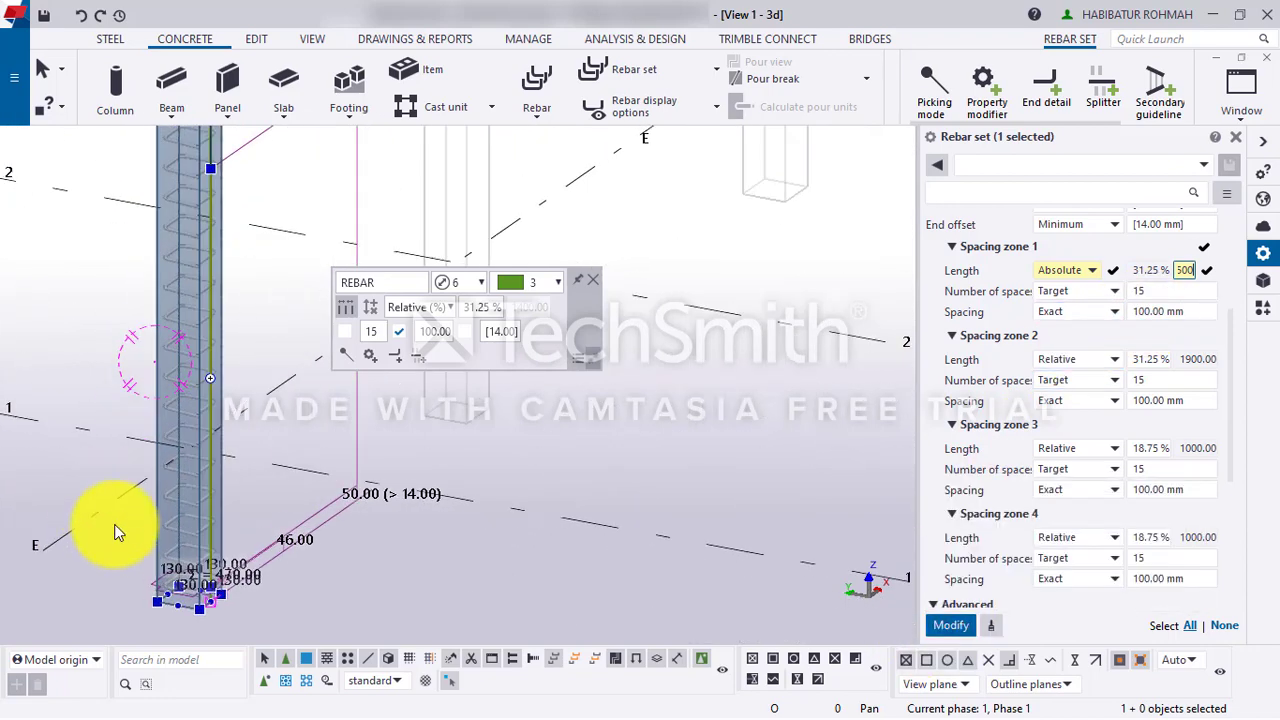
left_click(946, 628)
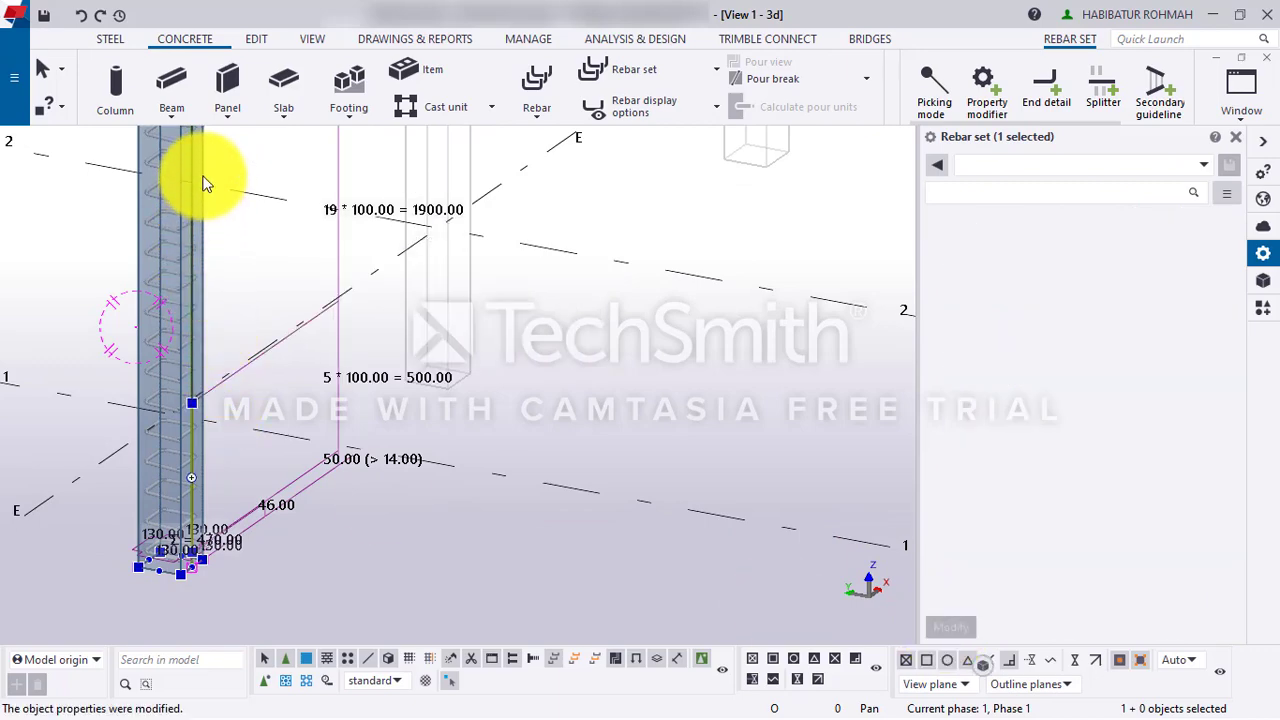
- Examine the stirrup zones and their dimensions at the column's upper end and base
scroll(203, 183, "down", 4)
middle_click_drag(186, 209, 134, 377)
scroll(120, 391, "up", 3)
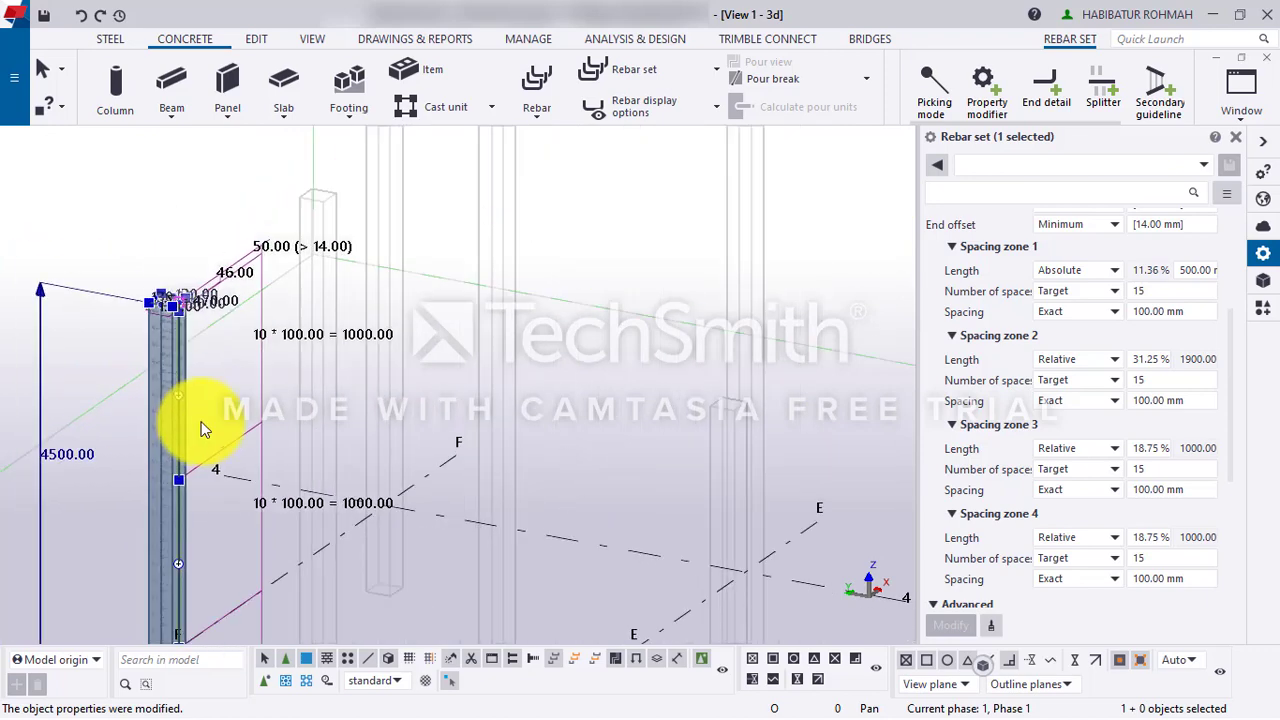
scroll(251, 334, "up", 4)
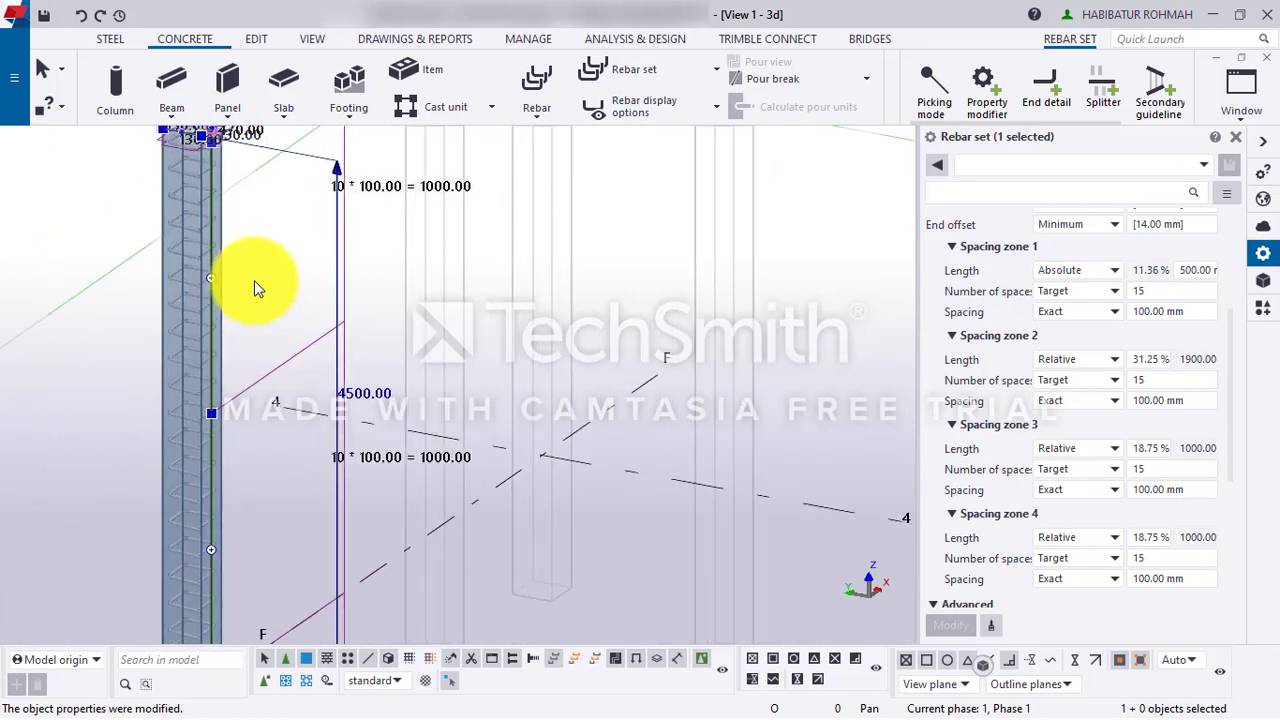
scroll(254, 280, "down", 2)
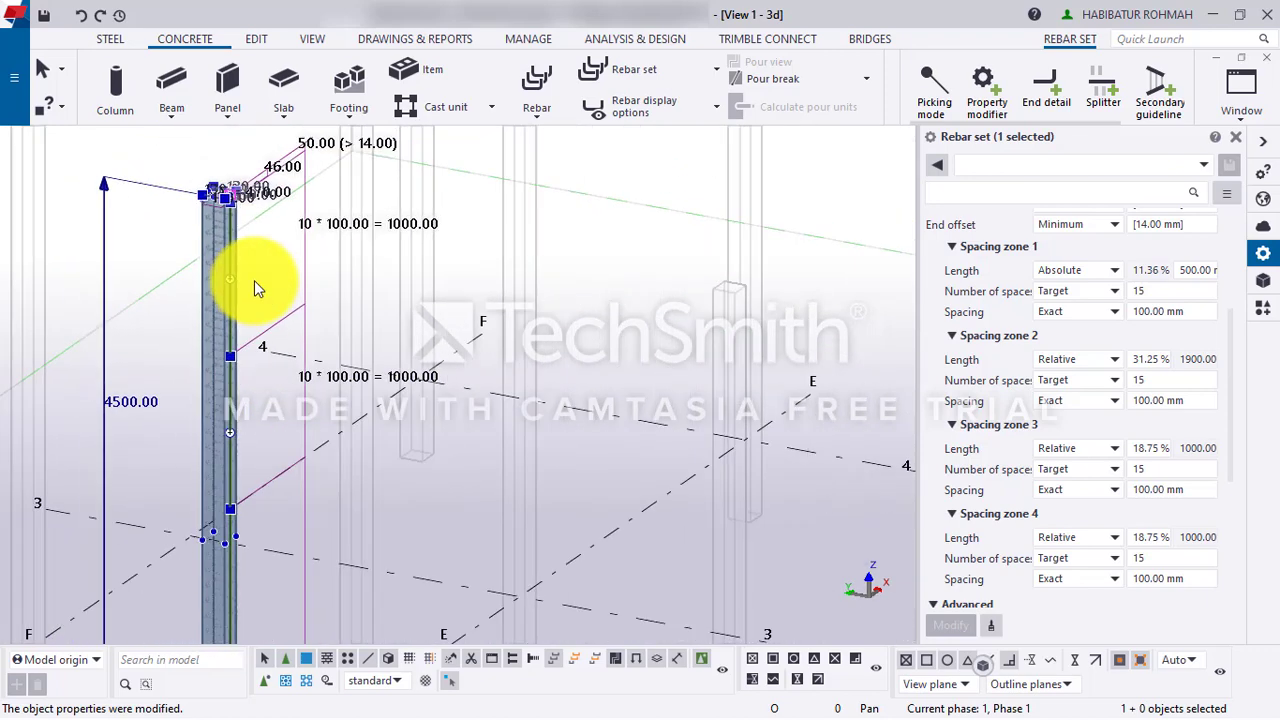
middle_click_drag(254, 280, 293, 358, "ctrl")
scroll(234, 505, "up", 5)
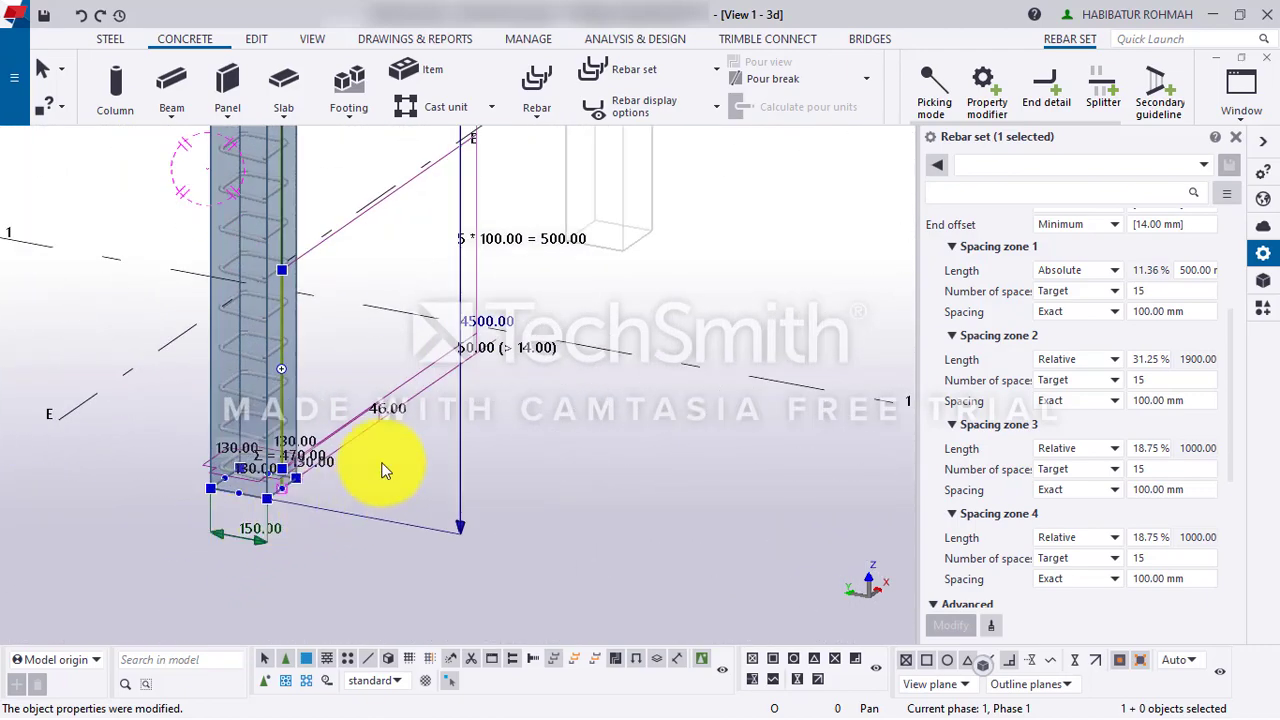
scroll(380, 483, "down", 2)
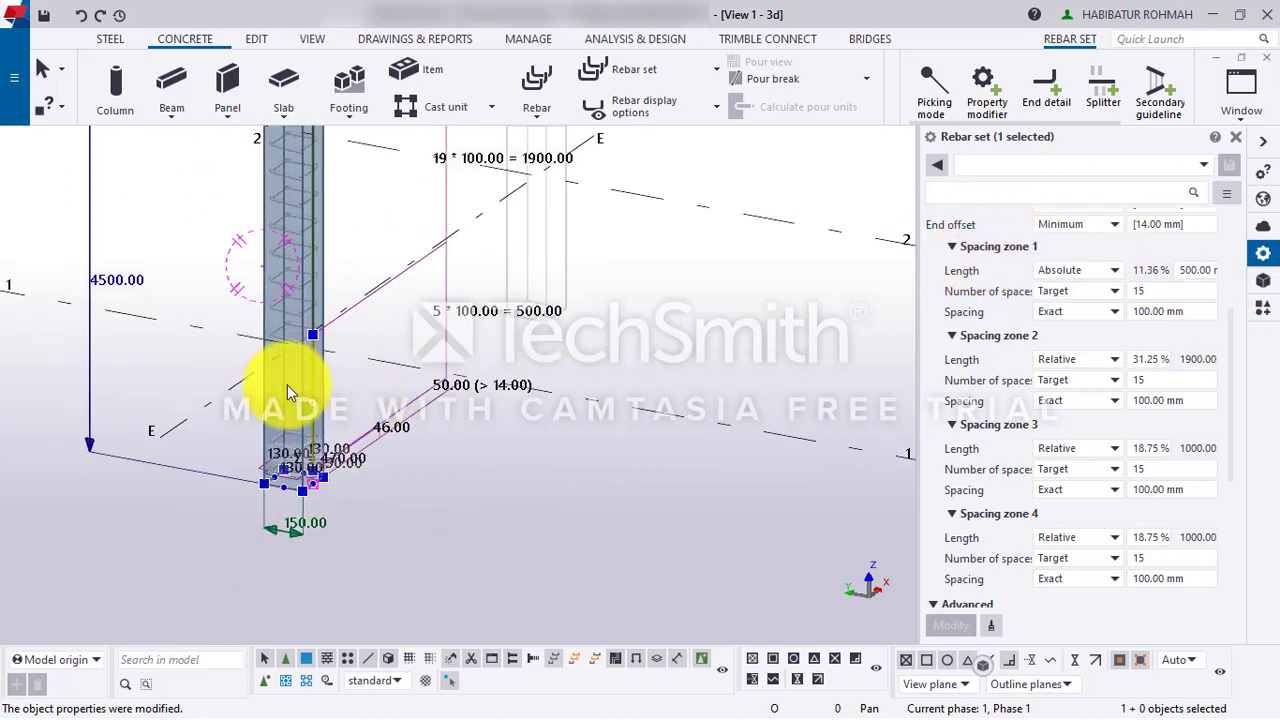
scroll(282, 440, "up", 2)
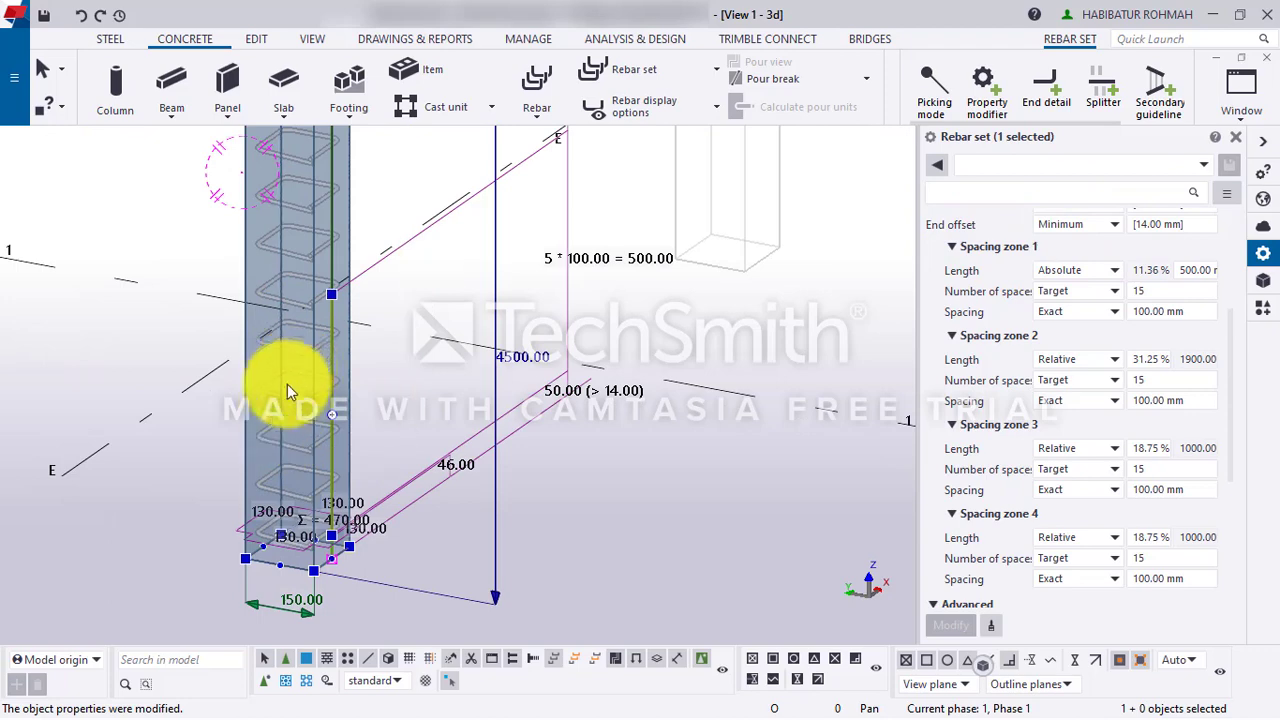
left_click(1207, 290)
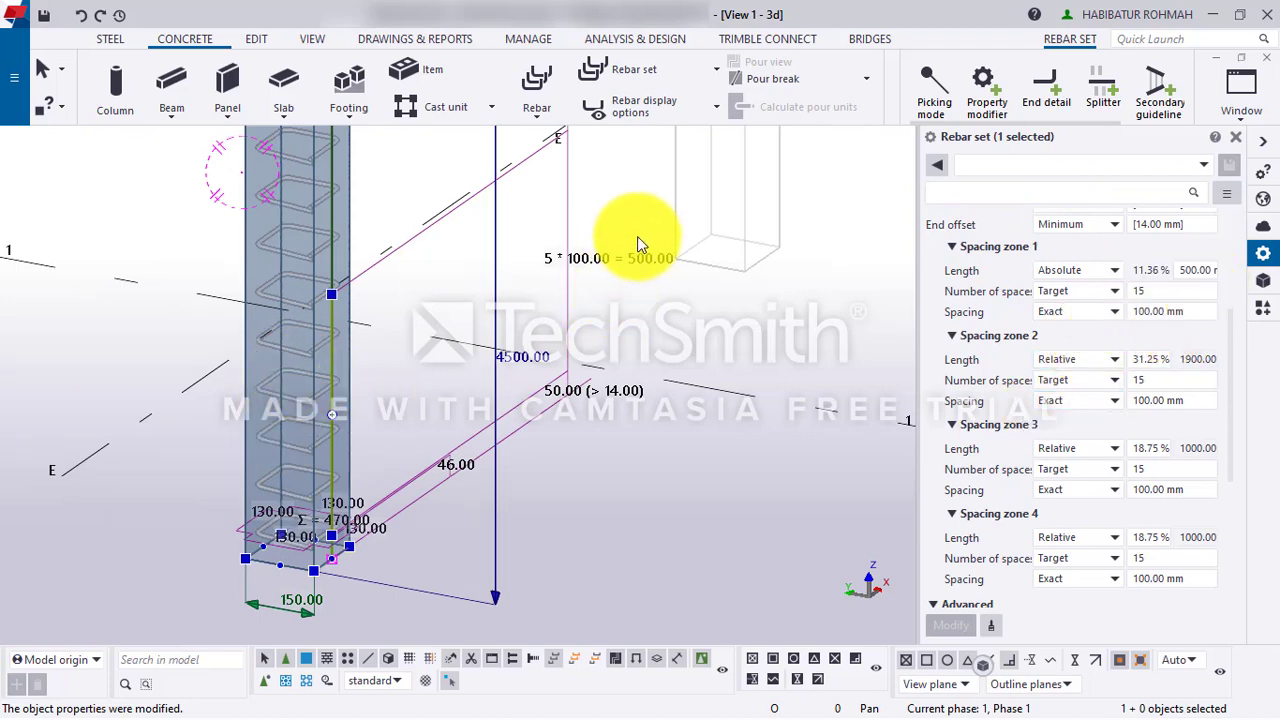
- Set spacing zone 2 to an absolute length of 1300 mm and apply it to the stirrup set
middle_click_drag(640, 246, 437, 380)
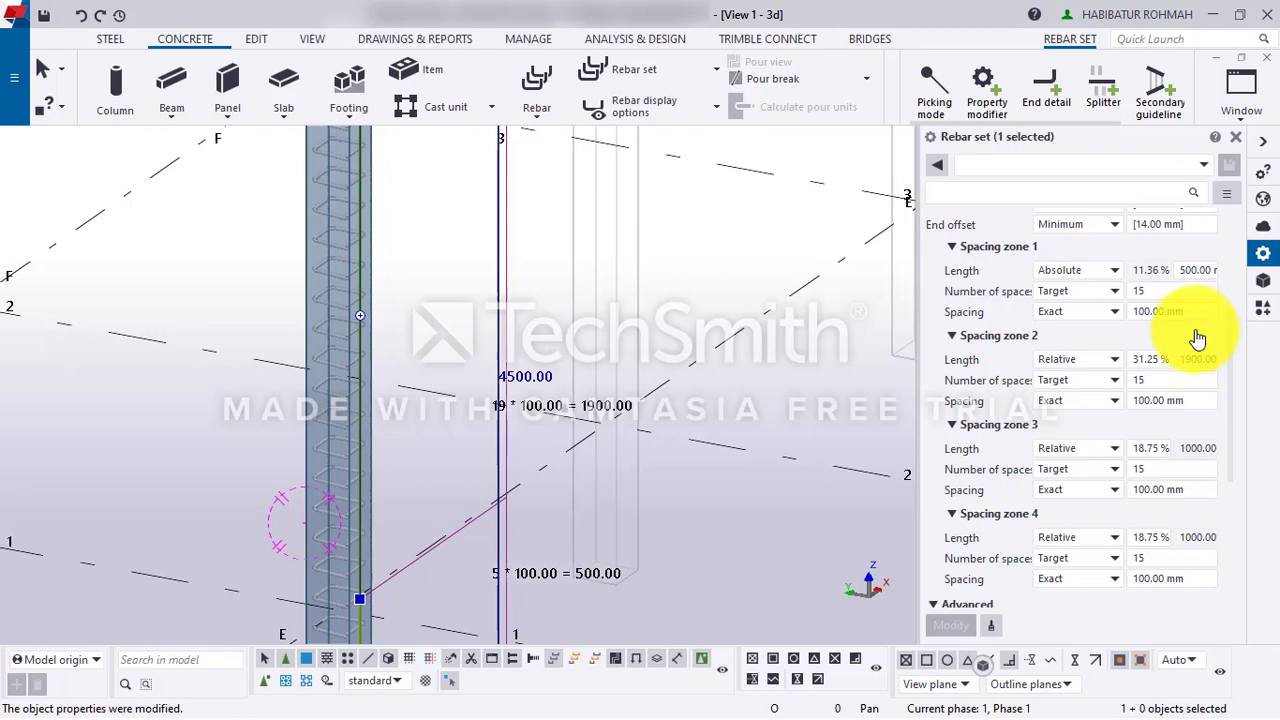
left_click(1078, 368)
left_click(1073, 381)
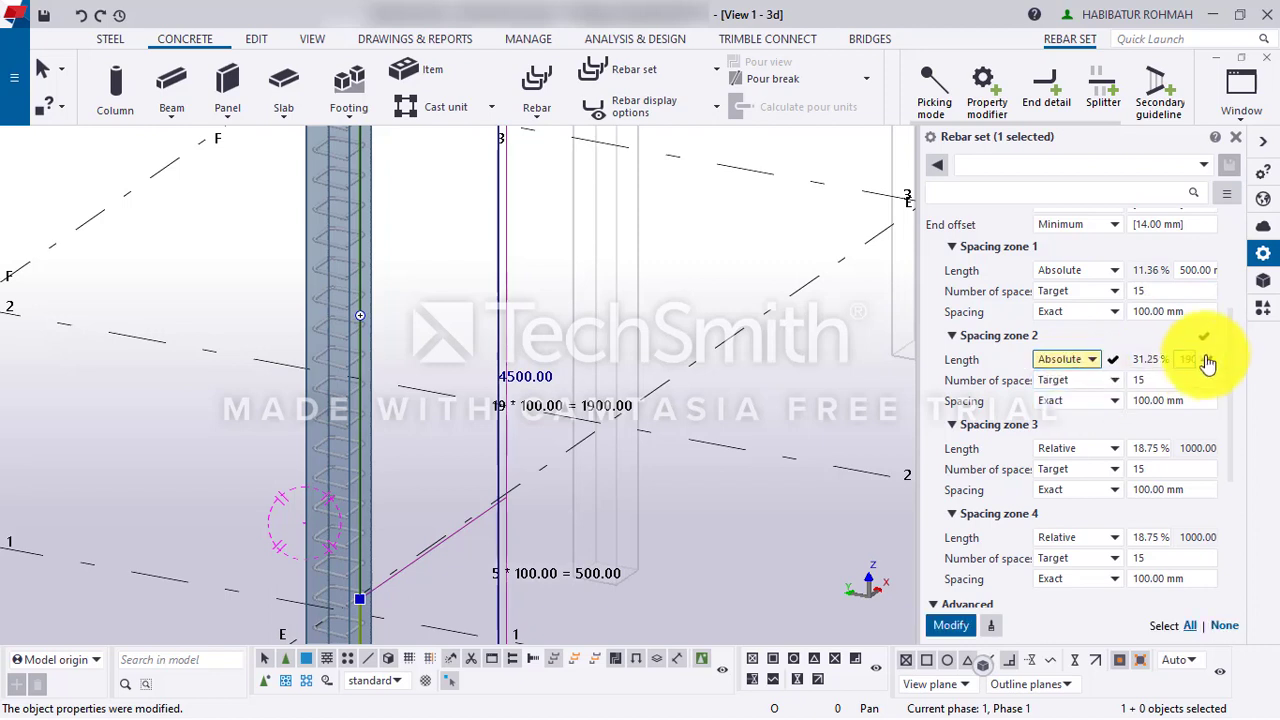
left_click_drag(1182, 359, 1279, 358)
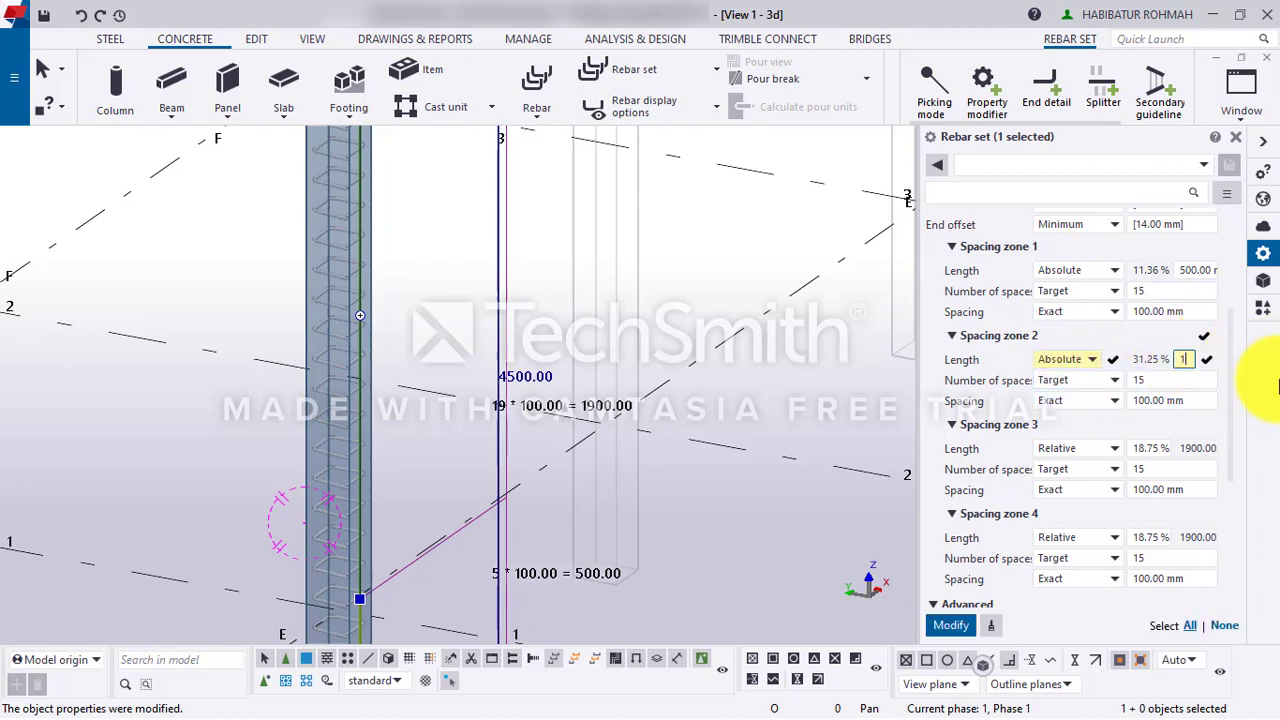
type("1300")
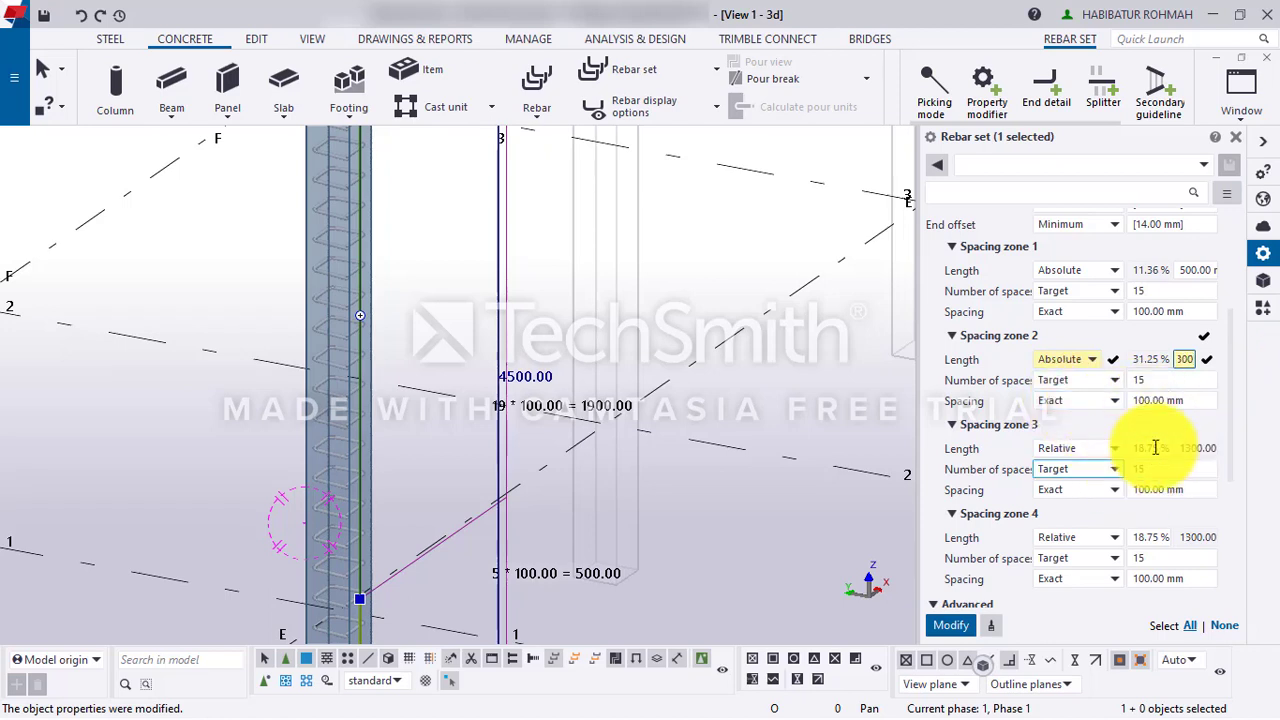
left_click(950, 630)
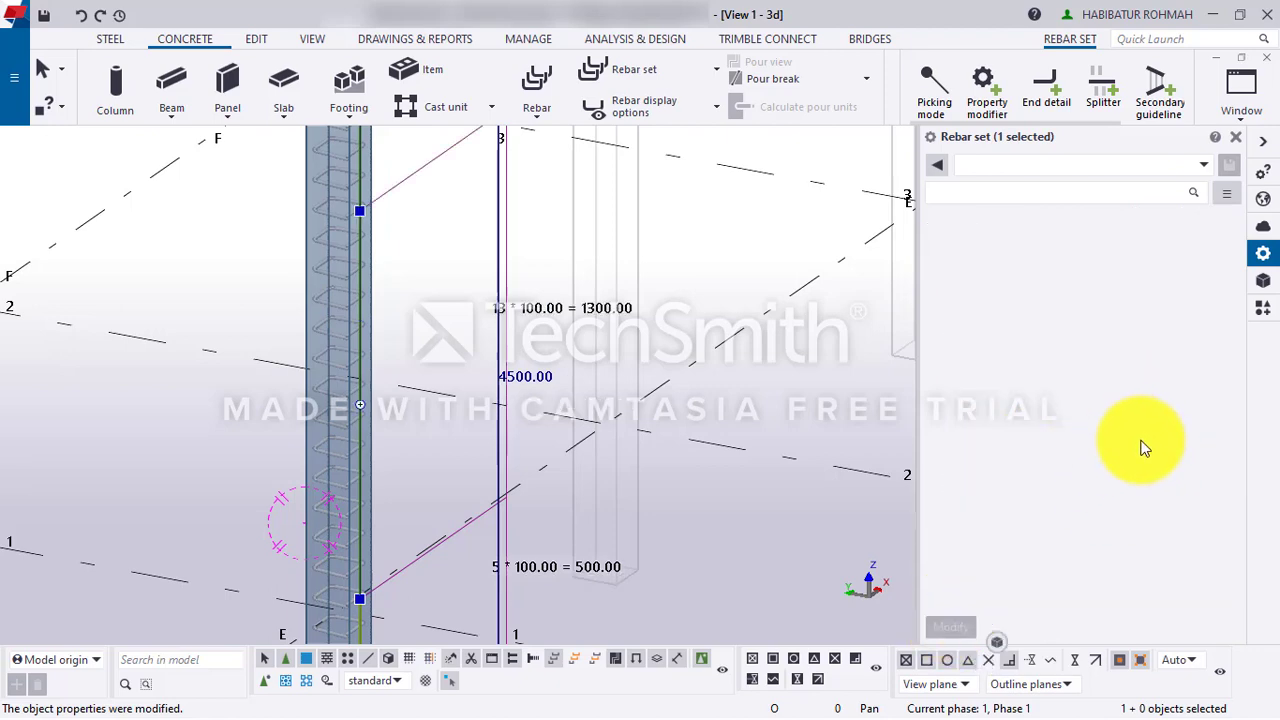
- Give spacing zone 3 an absolute length of 1400 mm with an exact spacing of 200 mm, and apply both values
scroll(424, 307, "down", 3)
middle_click_drag(406, 481, 400, 618)
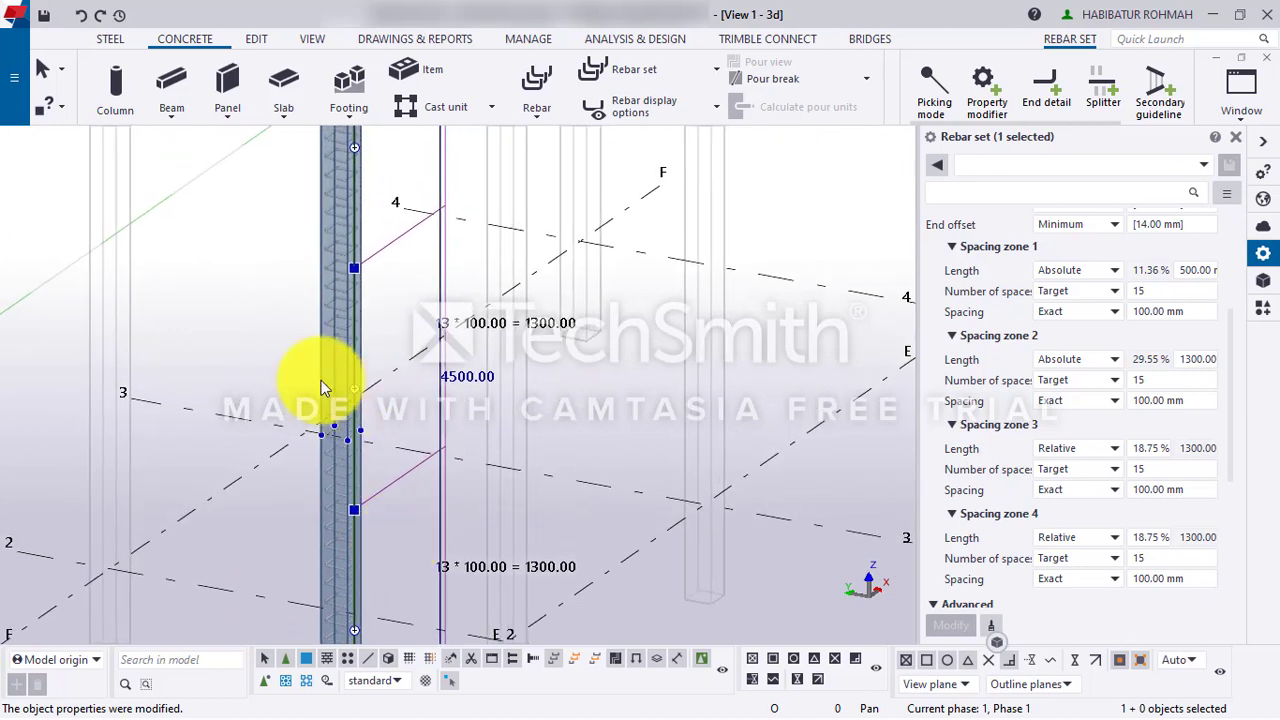
left_click(1172, 488)
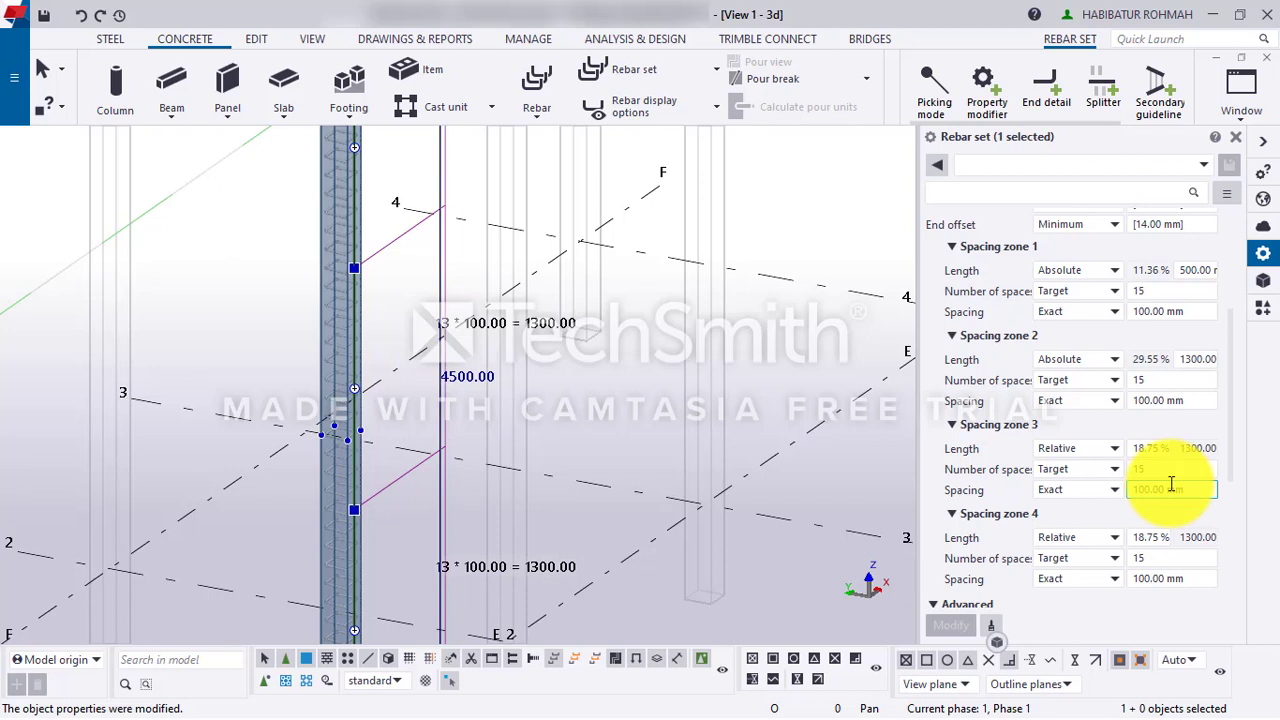
left_click(1060, 468)
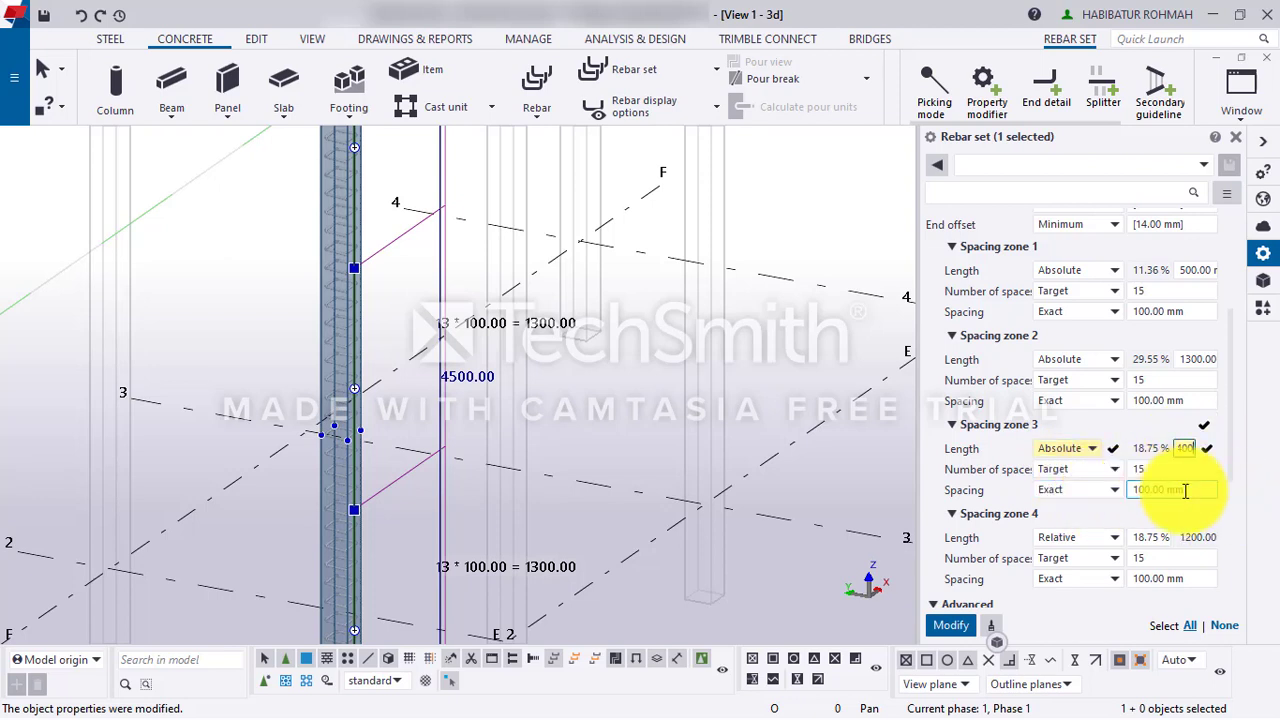
left_click(1146, 489)
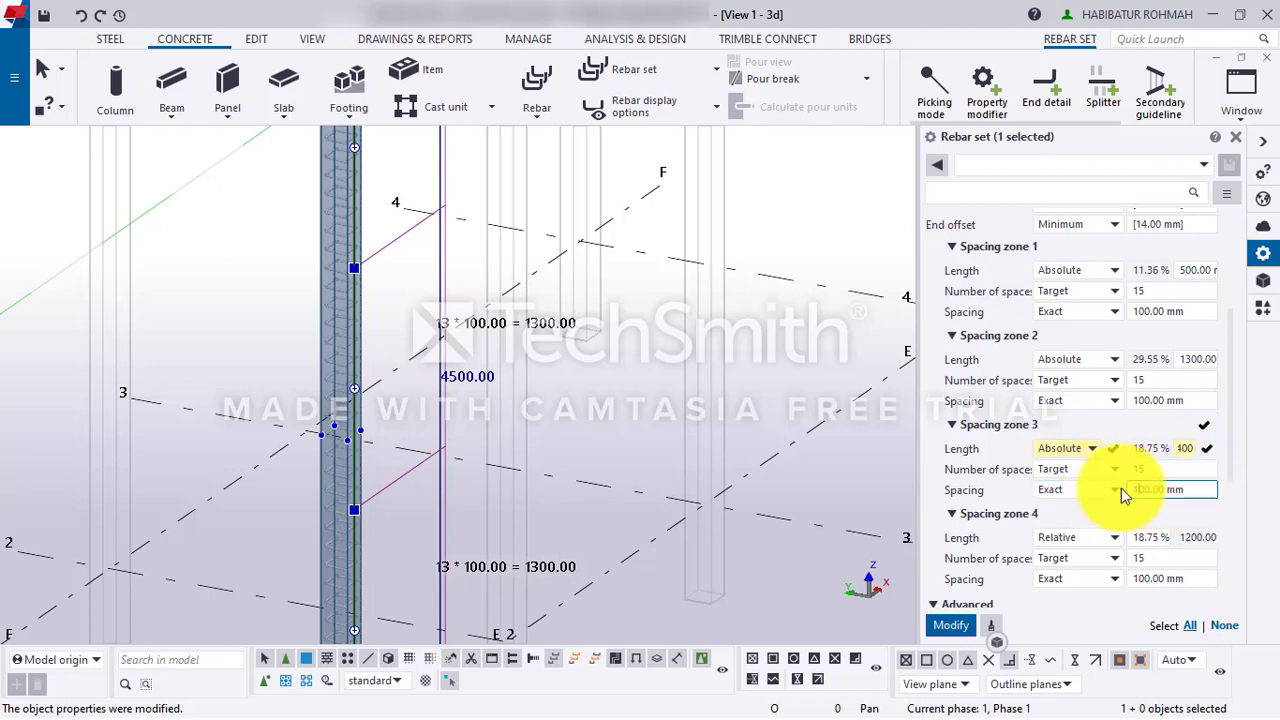
key("BackSpace")
type("2")
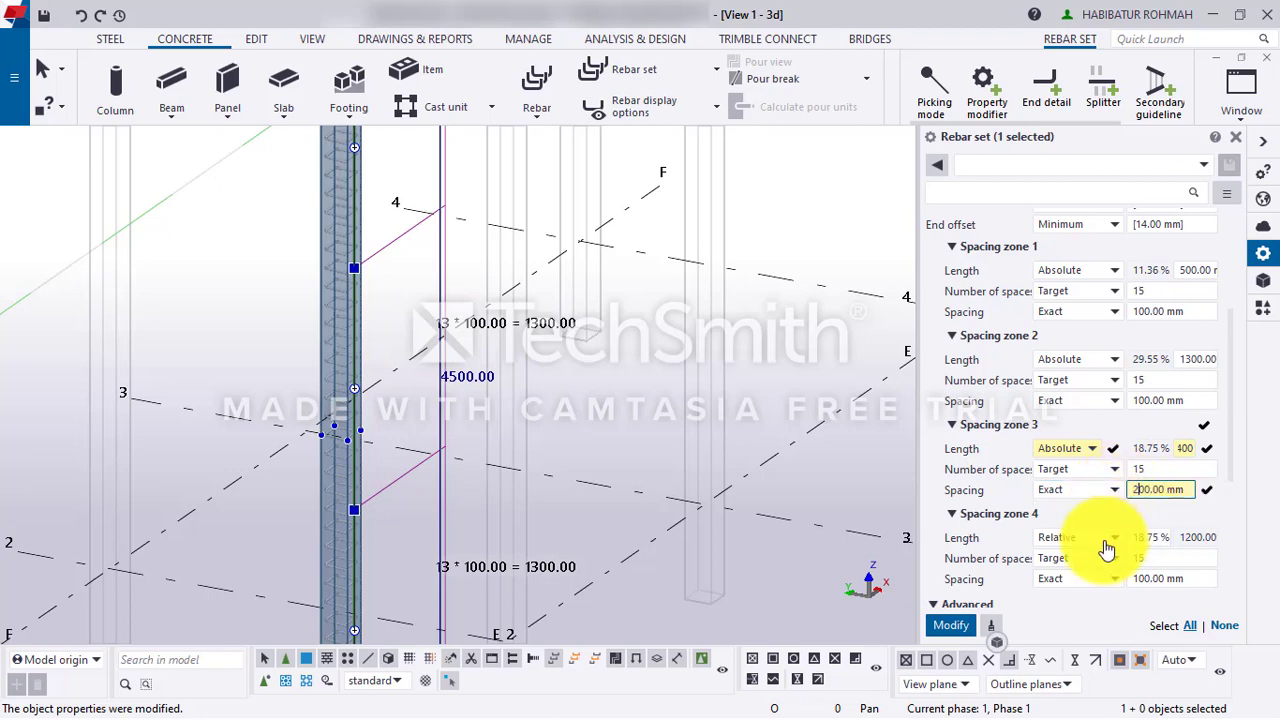
left_click(943, 626)
- Set spacing zone 4 at the column's upper end to an absolute length of 1300 mm and apply it
middle_click_drag(571, 297, 594, 399)
middle_click_drag(508, 434, 605, 460, "ctrl")
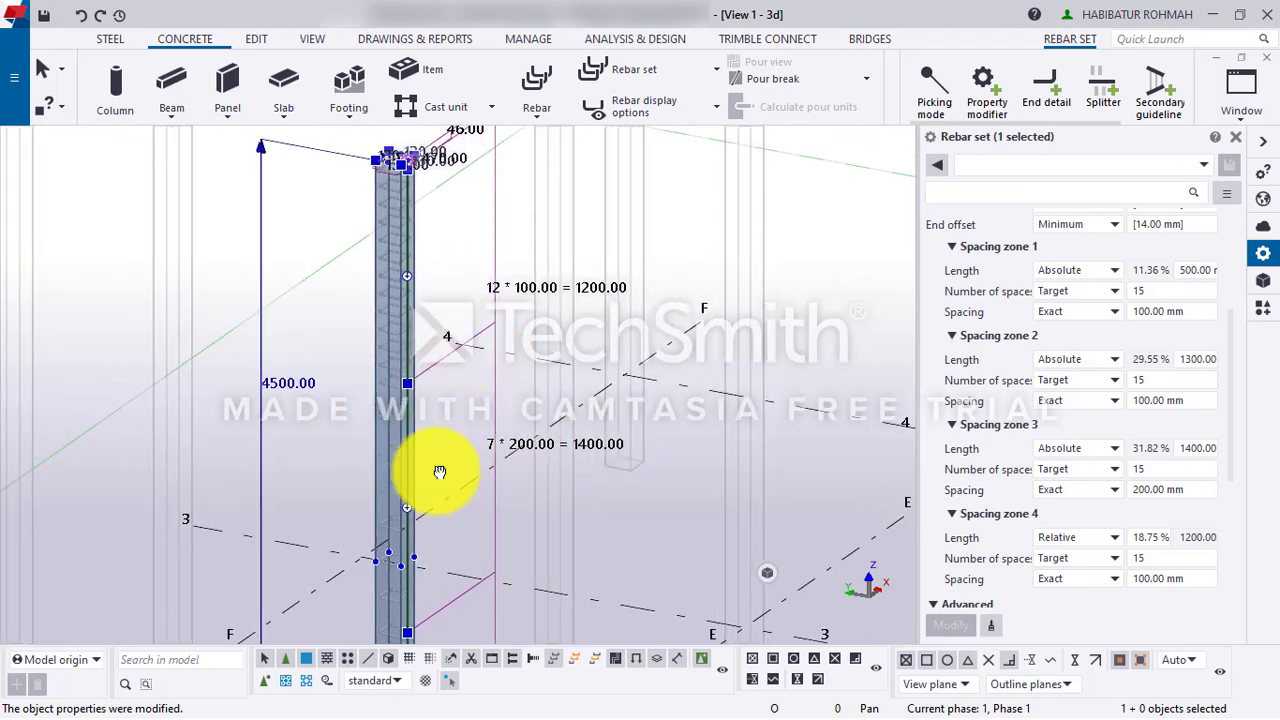
scroll(430, 475, "down", 3, "ctrl")
scroll(415, 507, "up", 5)
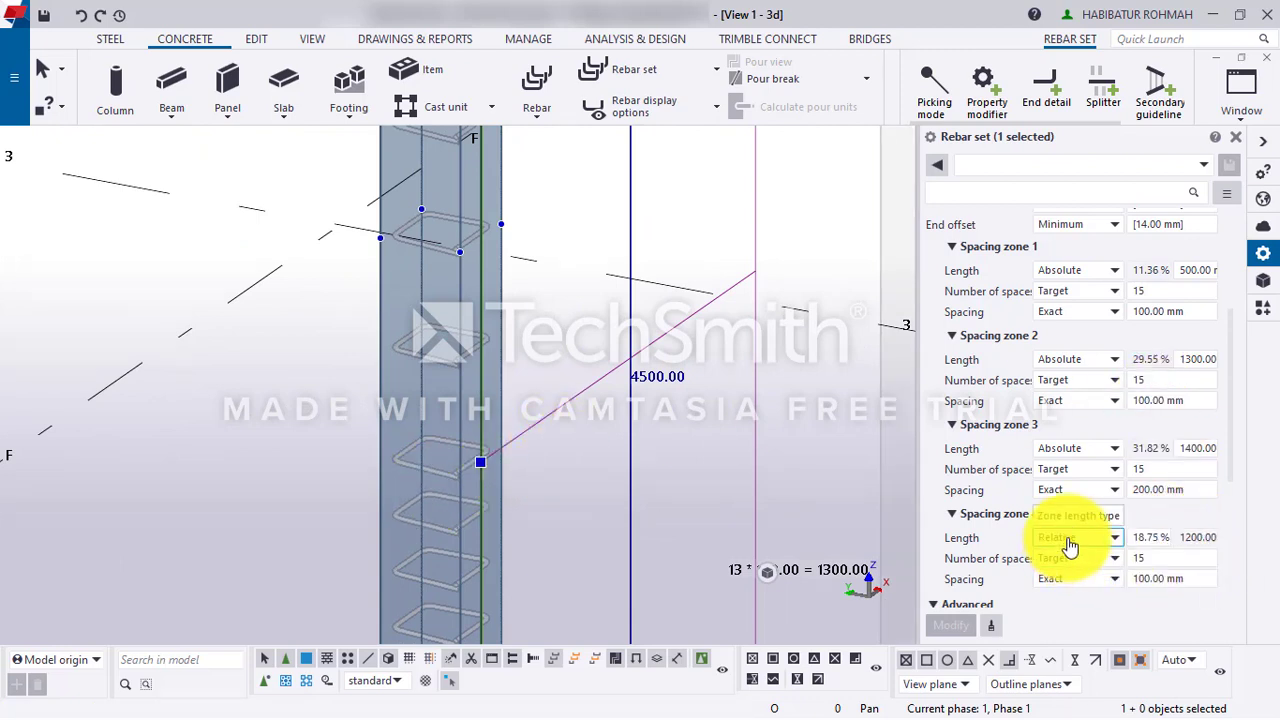
middle_click_drag(680, 329, 512, 456)
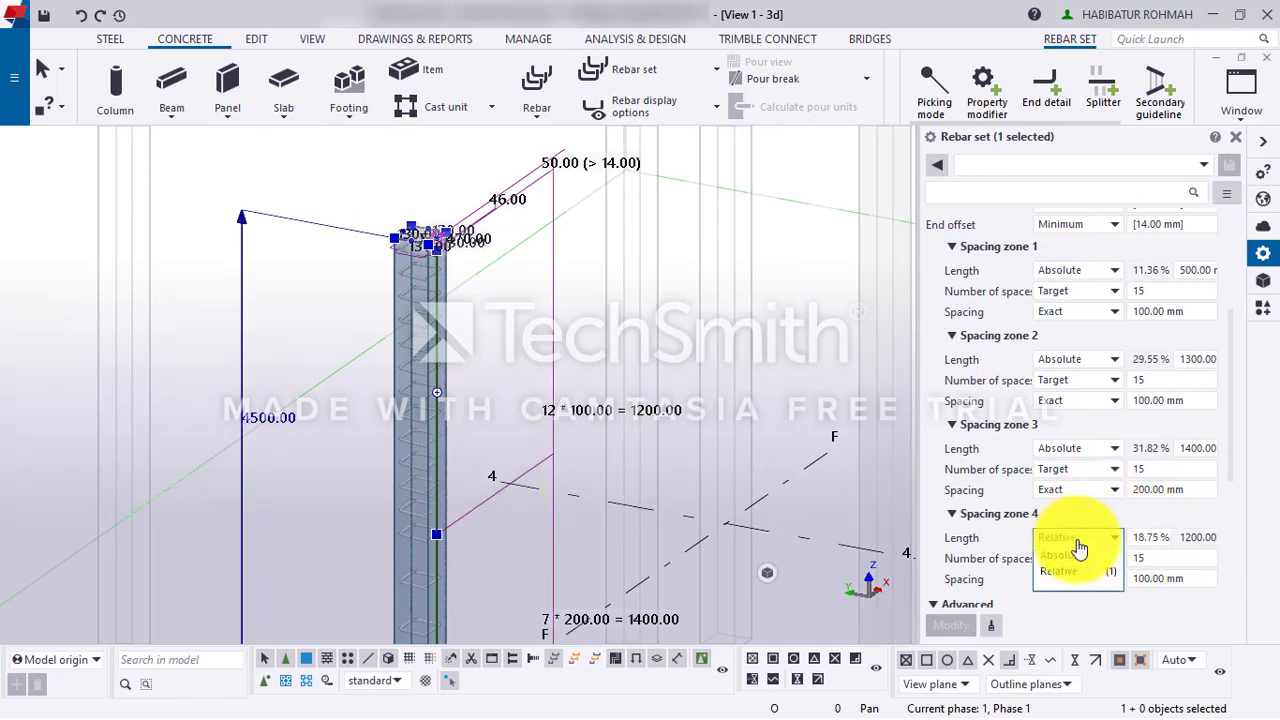
left_click(1063, 556)
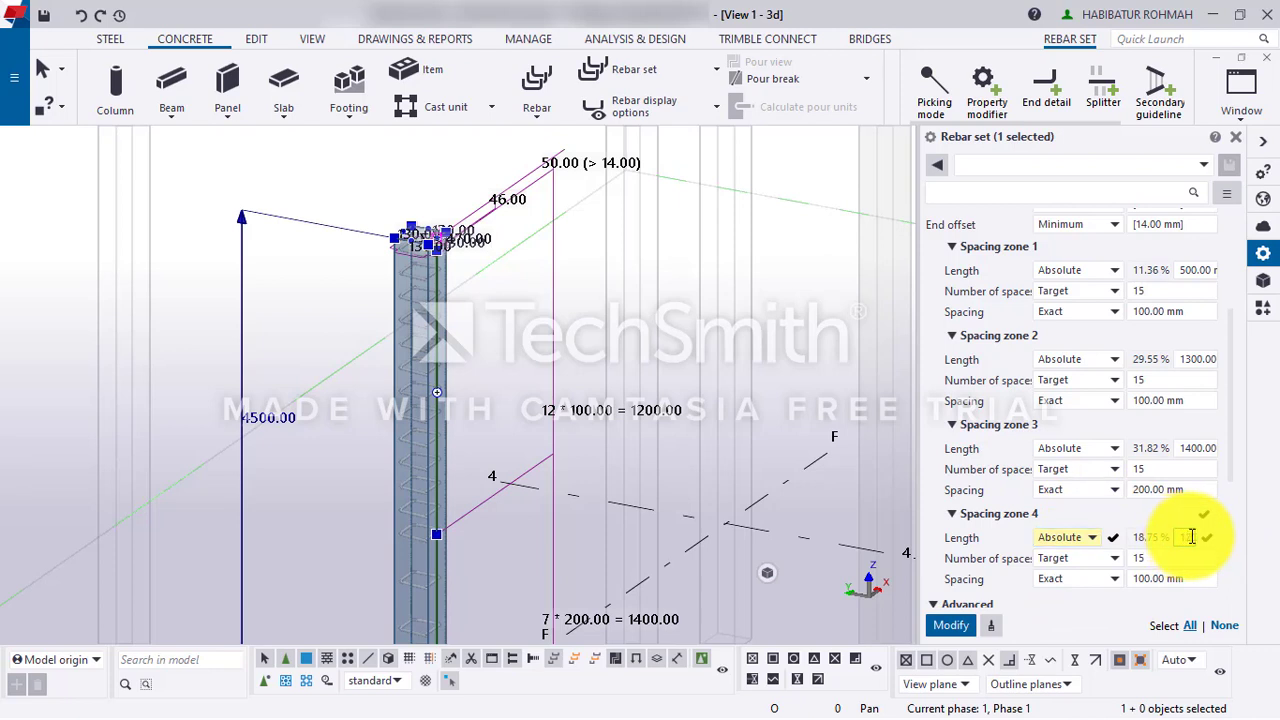
type("30")
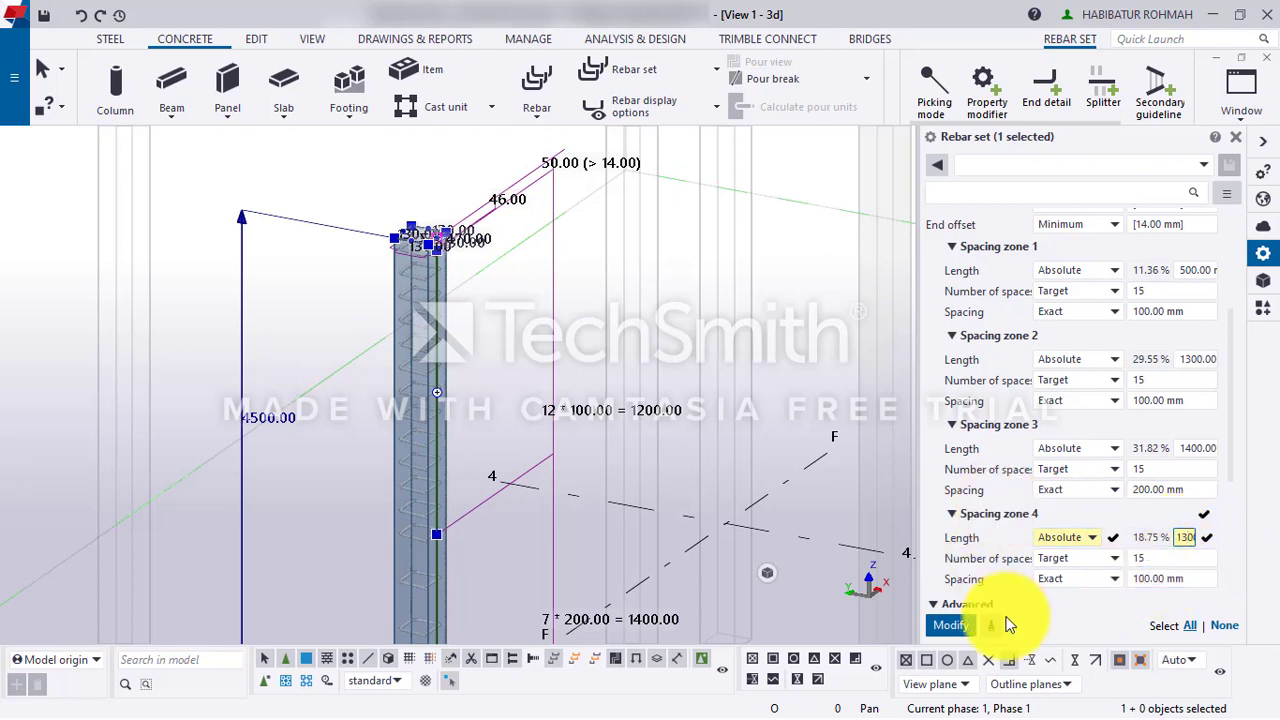
left_click(950, 627)
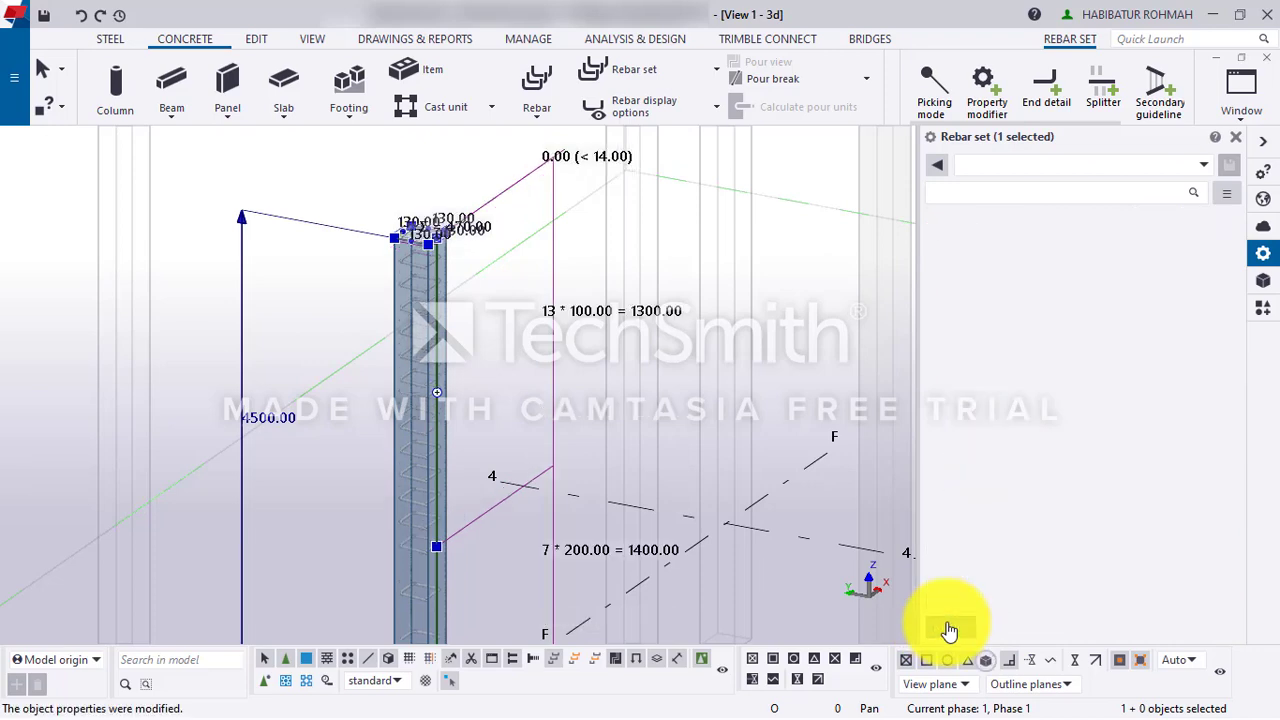
- Deselect the rebar set and inspect the stirrup distribution from the column's upper end down to its base
left_click(347, 166)
scroll(457, 360, "down", 3)
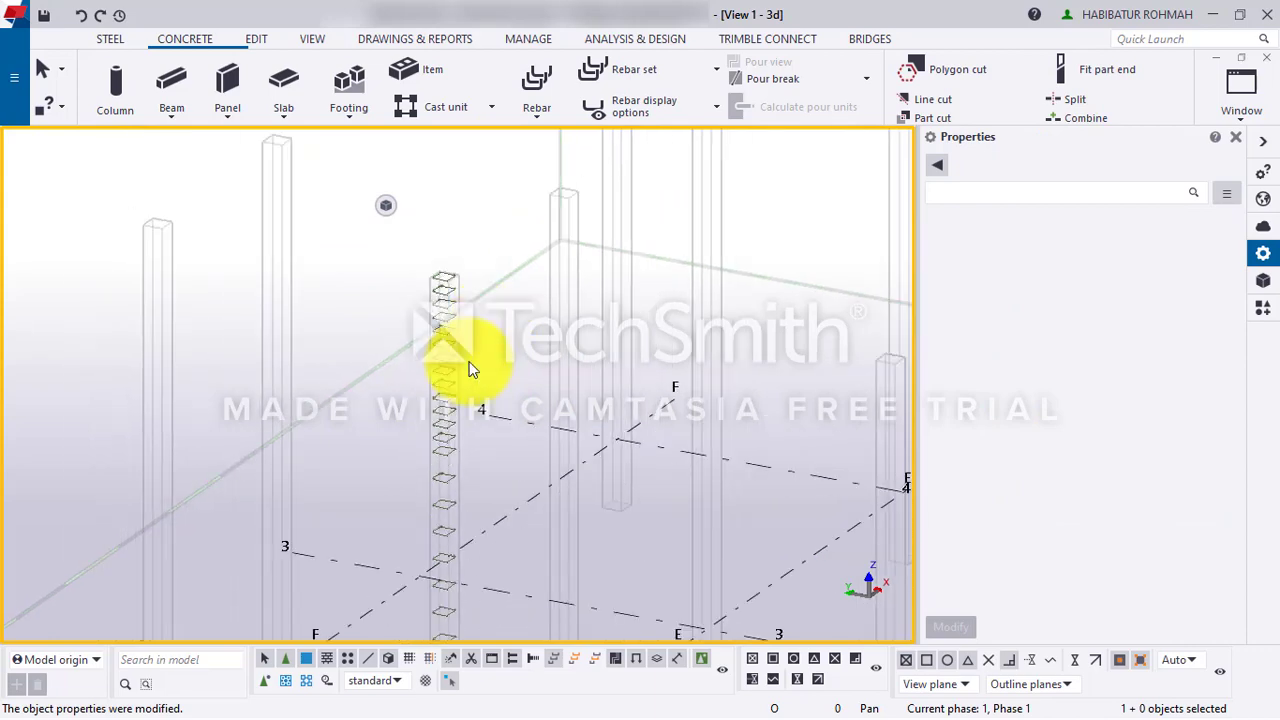
mouse_move(471, 366)
middle_mouse_down("ctrl")
mouse_move(500, 371)
mouse_move(476, 213)
middle_mouse_up("ctrl")
left_click_drag(476, 213, 473, 201)
scroll(406, 487, "up", 5)
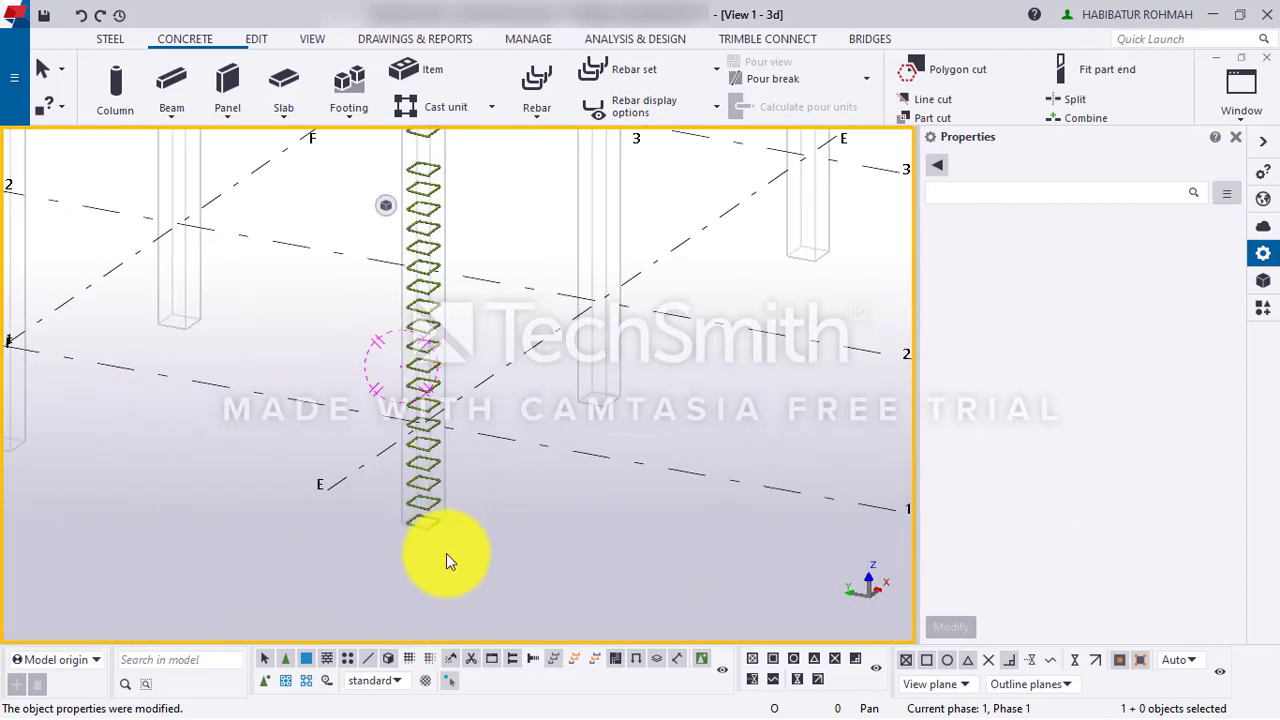
- Inspect the stirrup spacing along the column and the open stirrup ends at its upper end
mouse_move(435, 177)
middle_mouse_down("ctrl")
mouse_move(486, 337)
mouse_move(429, 414)
mouse_move(458, 301)
mouse_move(466, 423)
mouse_move(440, 400)
mouse_move(443, 417)
middle_mouse_up("ctrl")
scroll(443, 417, "up", 8)
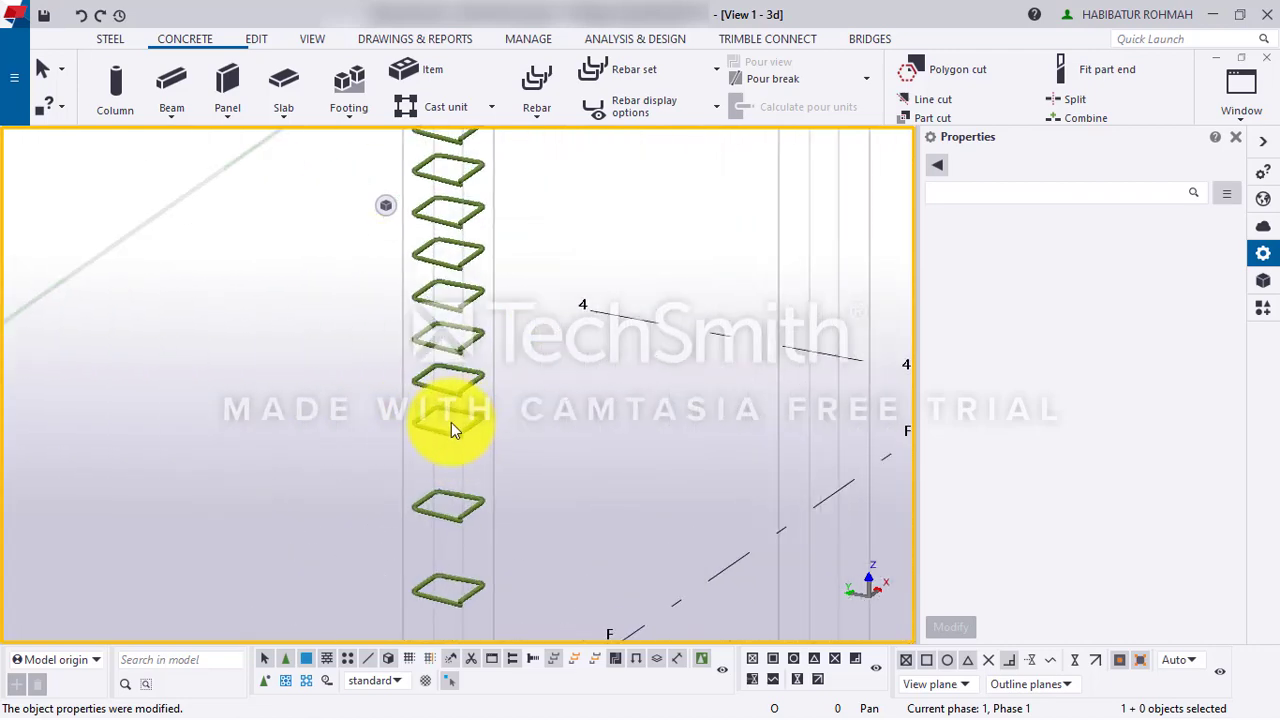
scroll(480, 290, "down", 5)
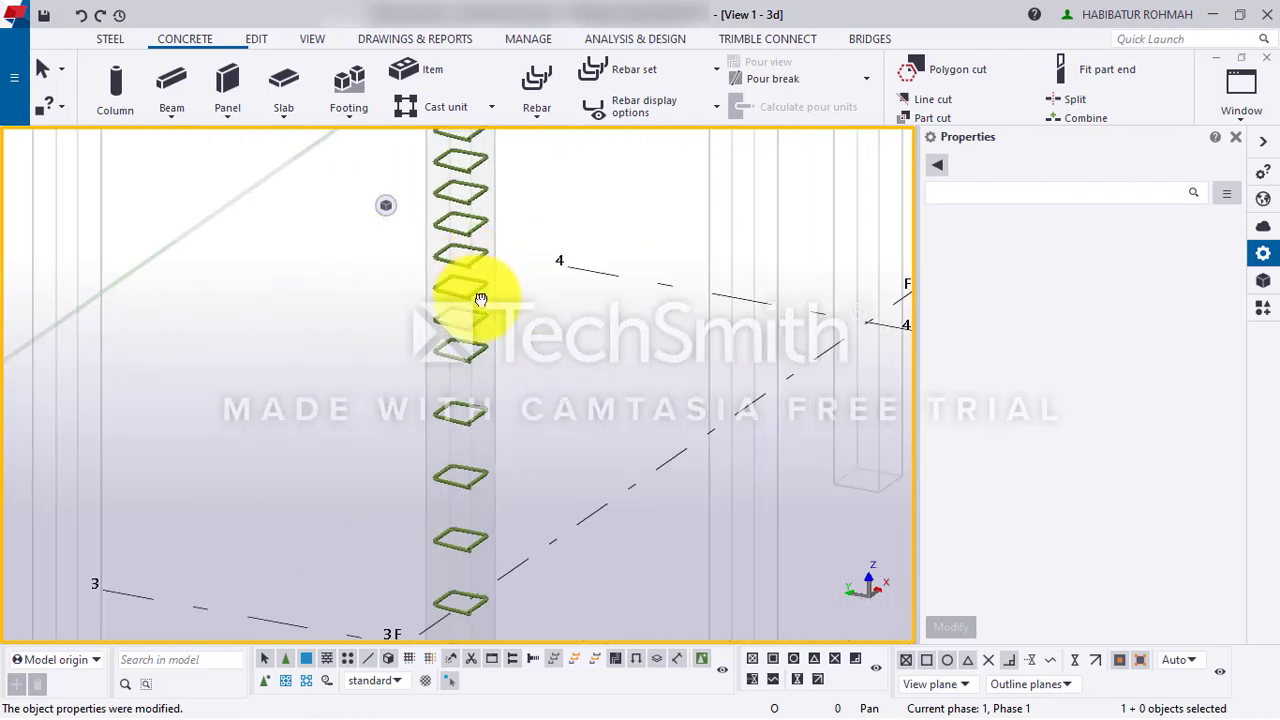
scroll(430, 213, "up", 6)
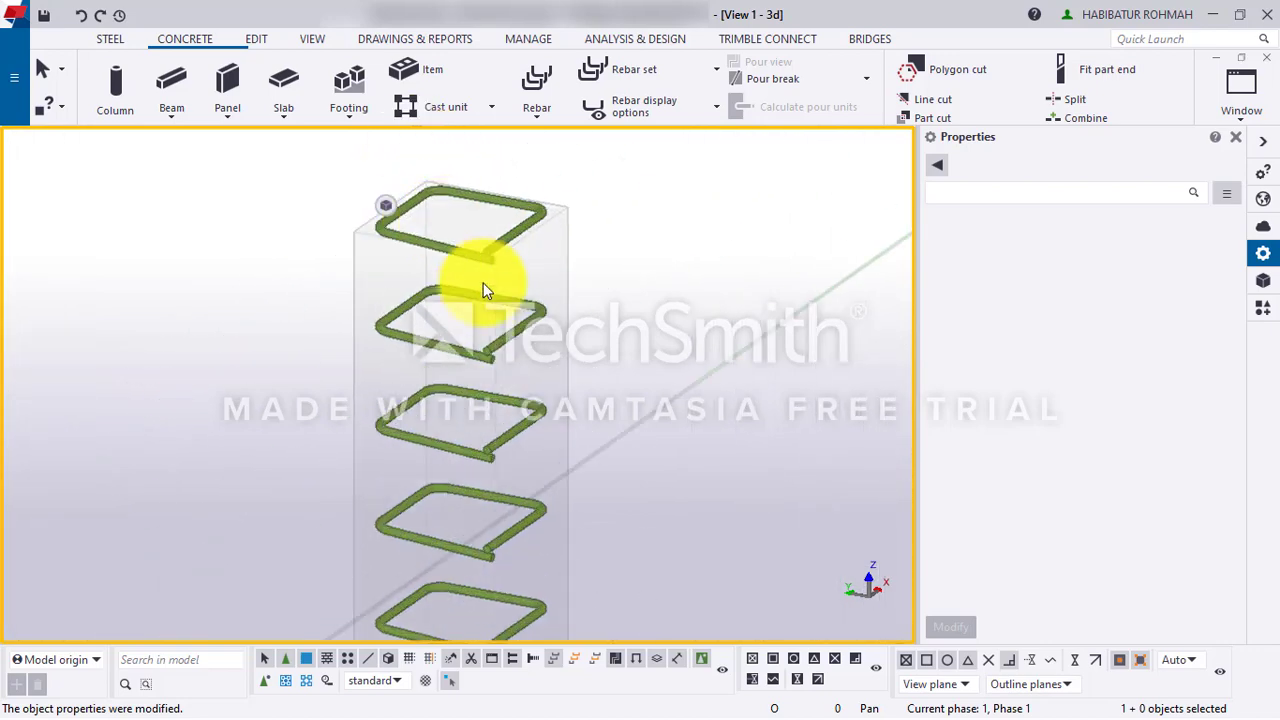
mouse_move(526, 224)
middle_mouse_down("ctrl")
mouse_move(600, 134)
mouse_move(591, 171)
mouse_move(533, 196)
mouse_move(480, 194)
mouse_move(520, 200)
middle_mouse_up("ctrl")
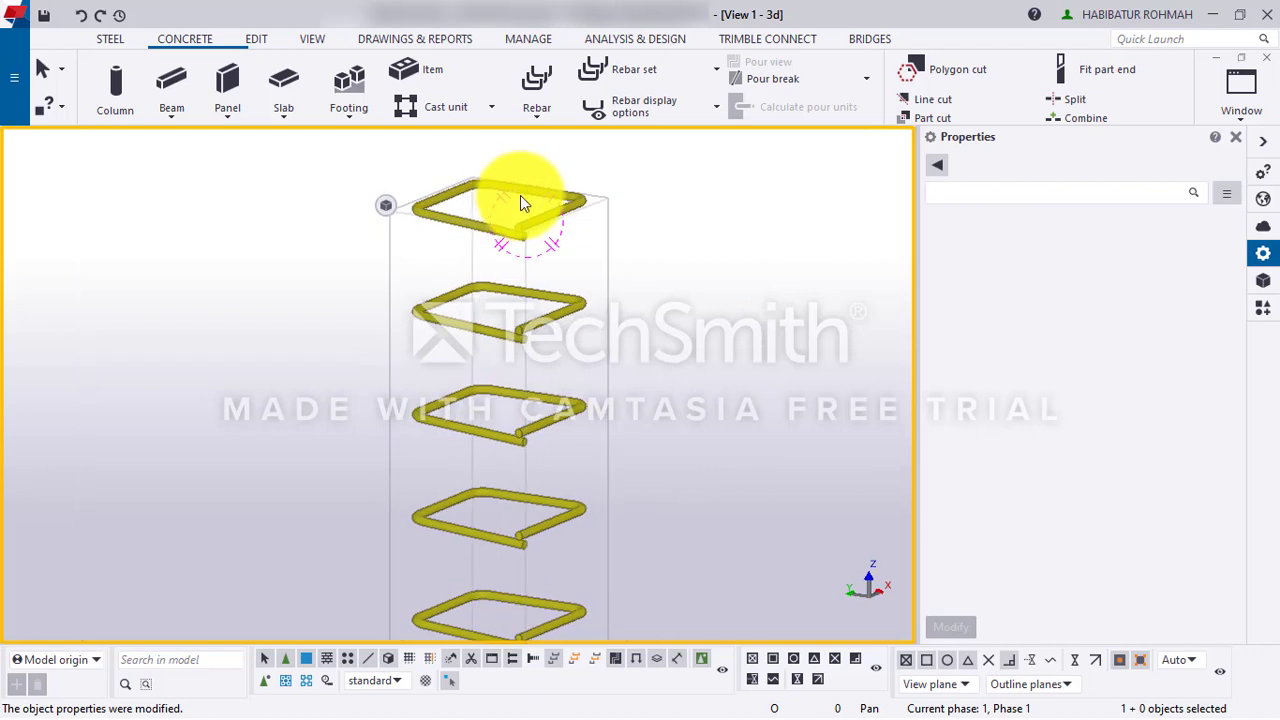
scroll(563, 232, "up", 3)
scroll(563, 226, "up", 3)
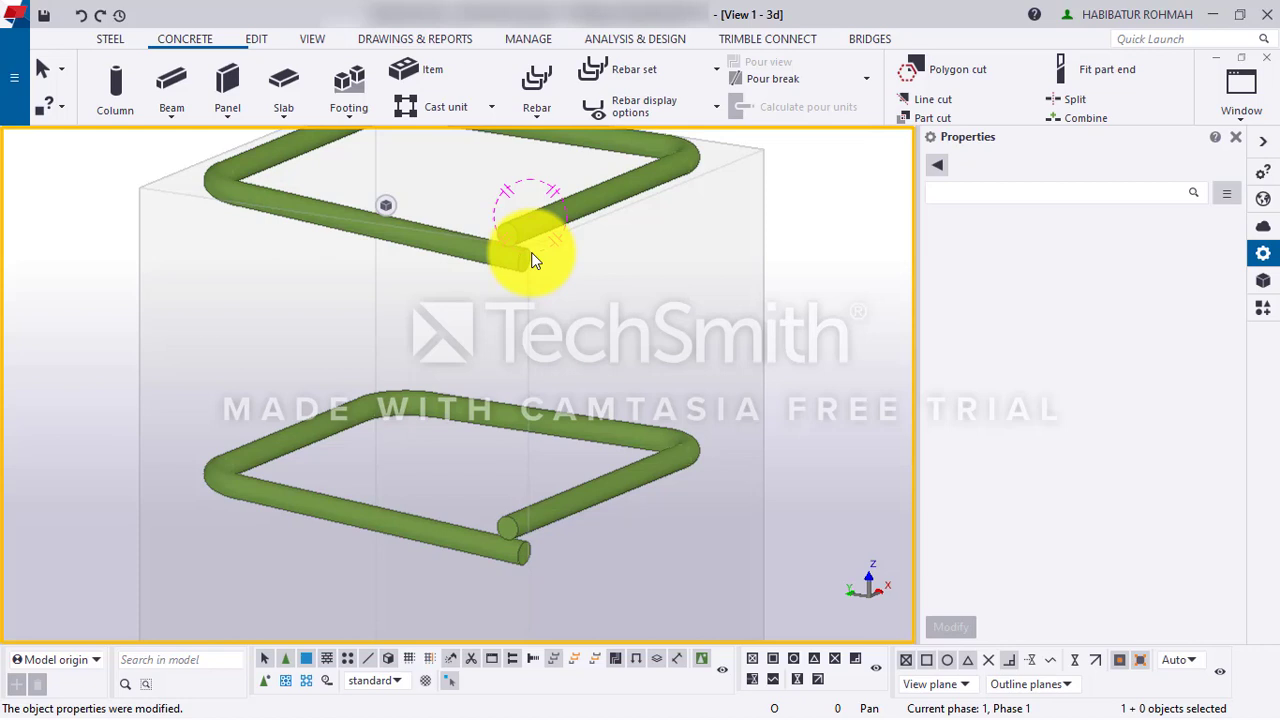
scroll(532, 260, "down", 5)
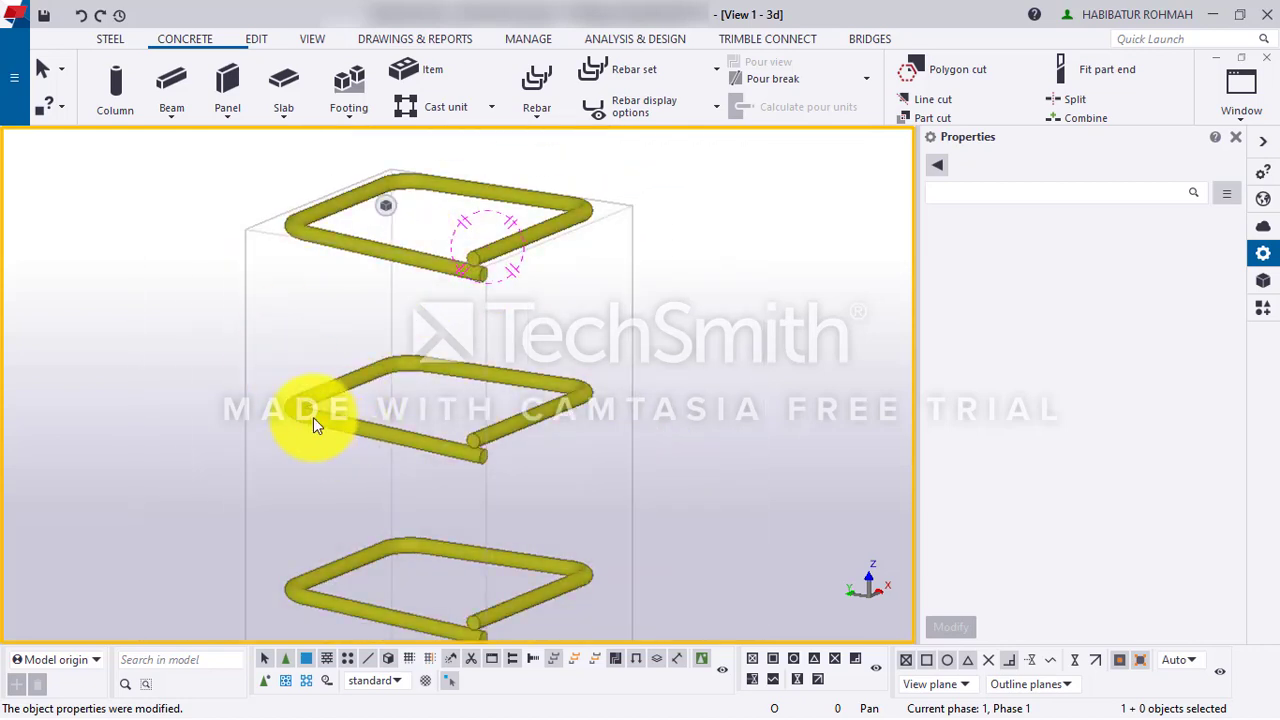
- Add a rebar end detail modifier with Standard 135-degrees hooks to the ends of the column's stirrups
left_click(313, 417)
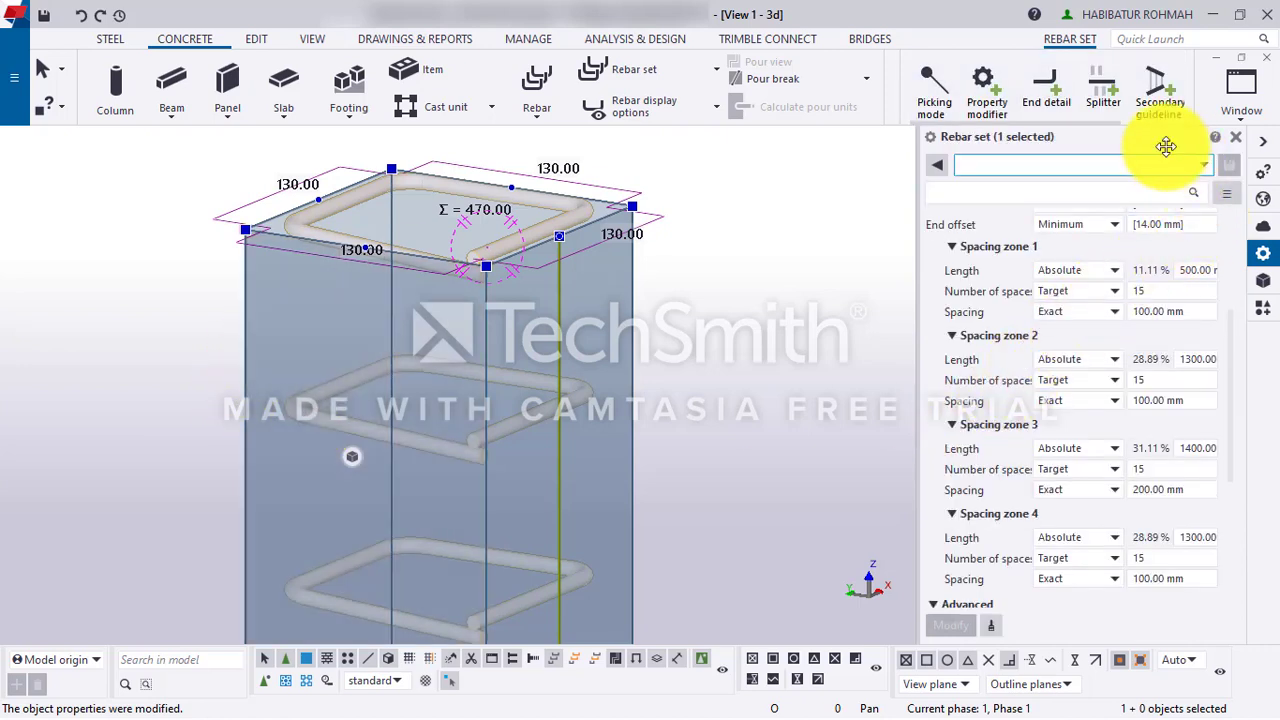
left_click(1060, 102)
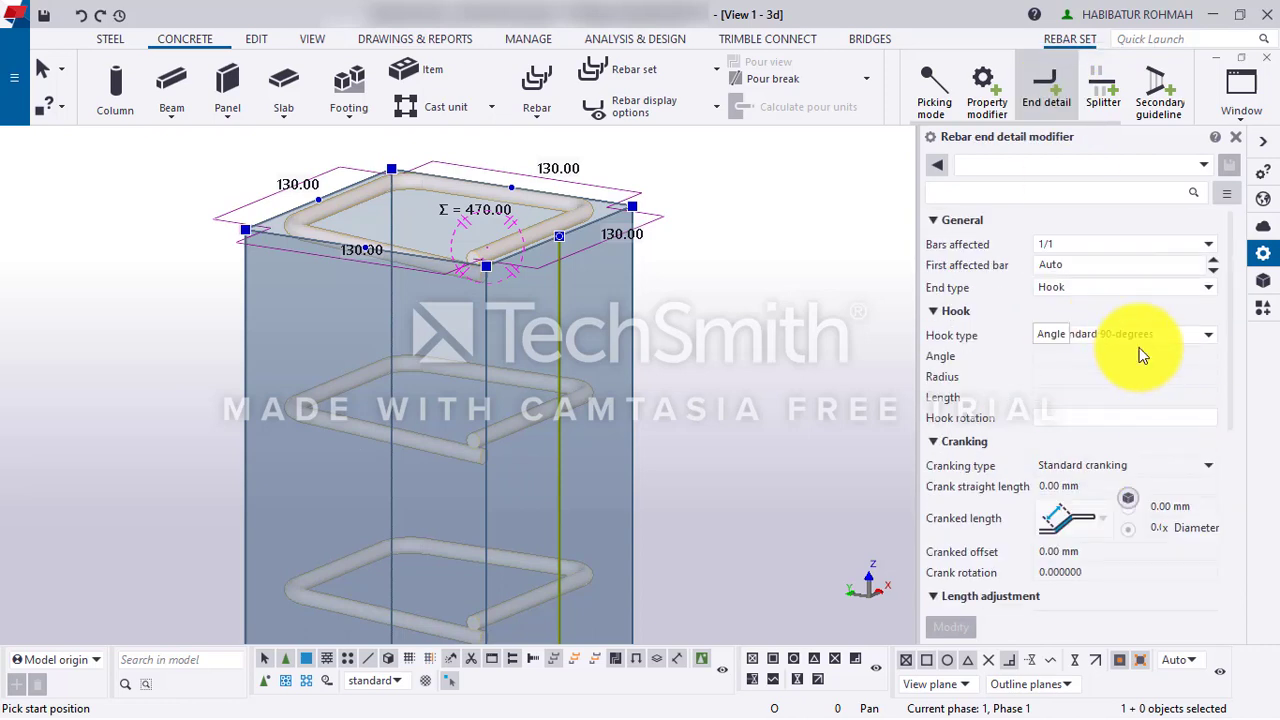
left_click(1143, 340)
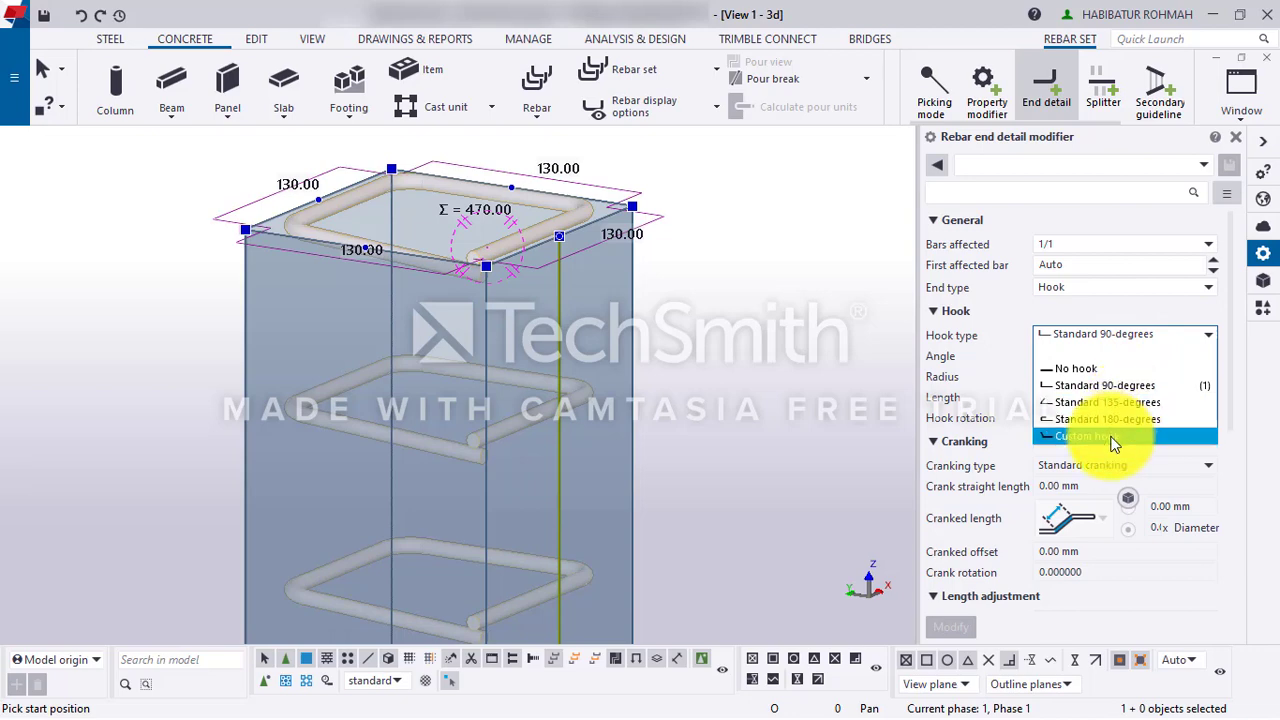
left_click(1115, 402)
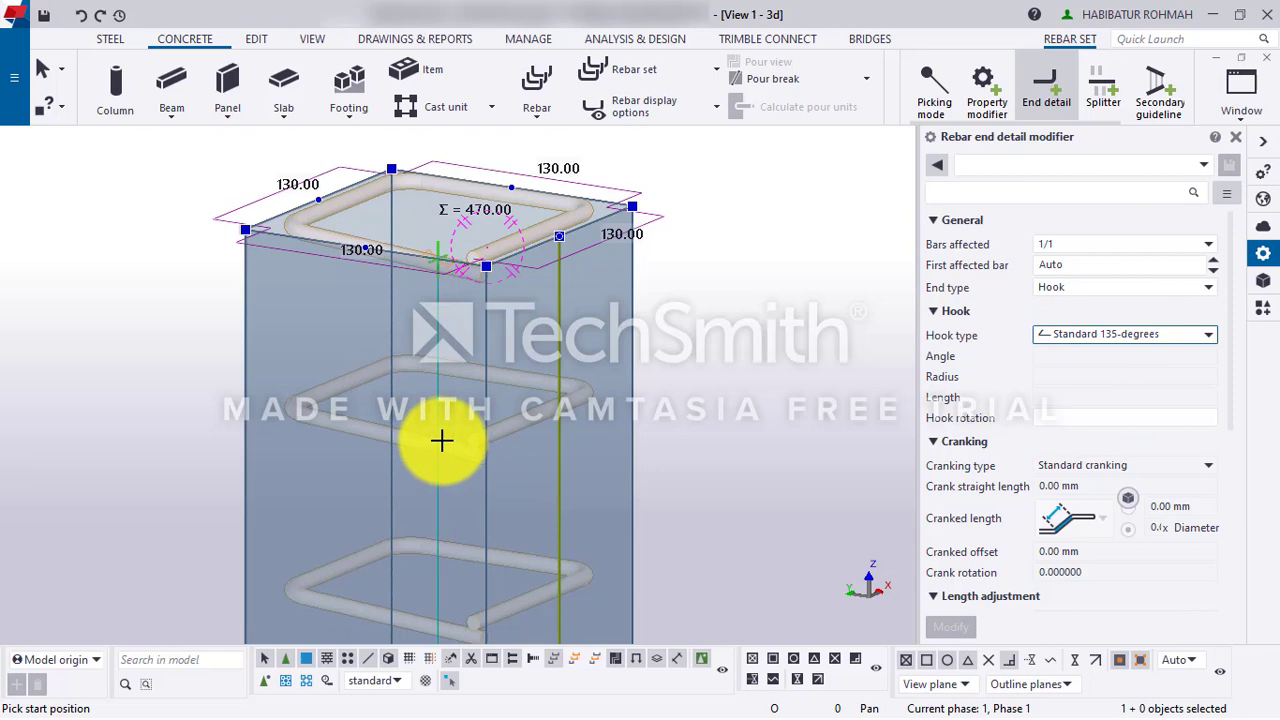
scroll(448, 410, "down", 3)
scroll(443, 430, "up", 4)
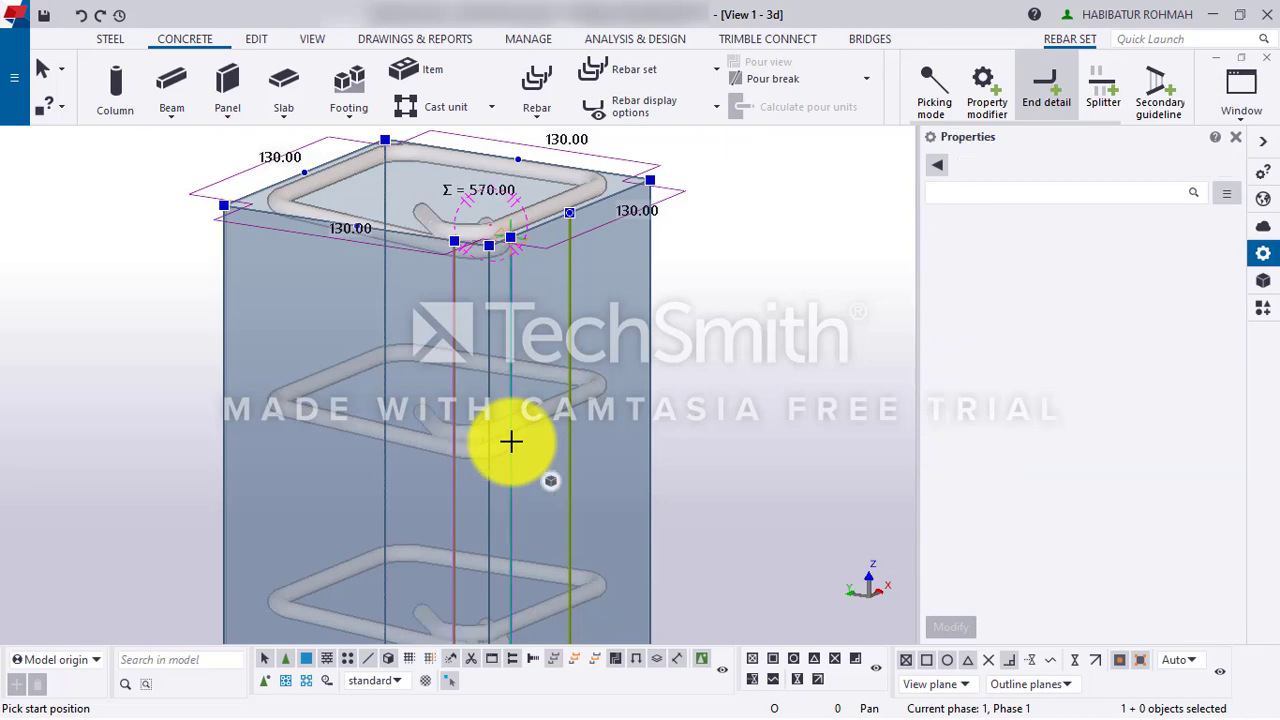
scroll(511, 441, "down", 2)
right_click(700, 277)
left_click(755, 291)
scroll(510, 335, "down", 1)
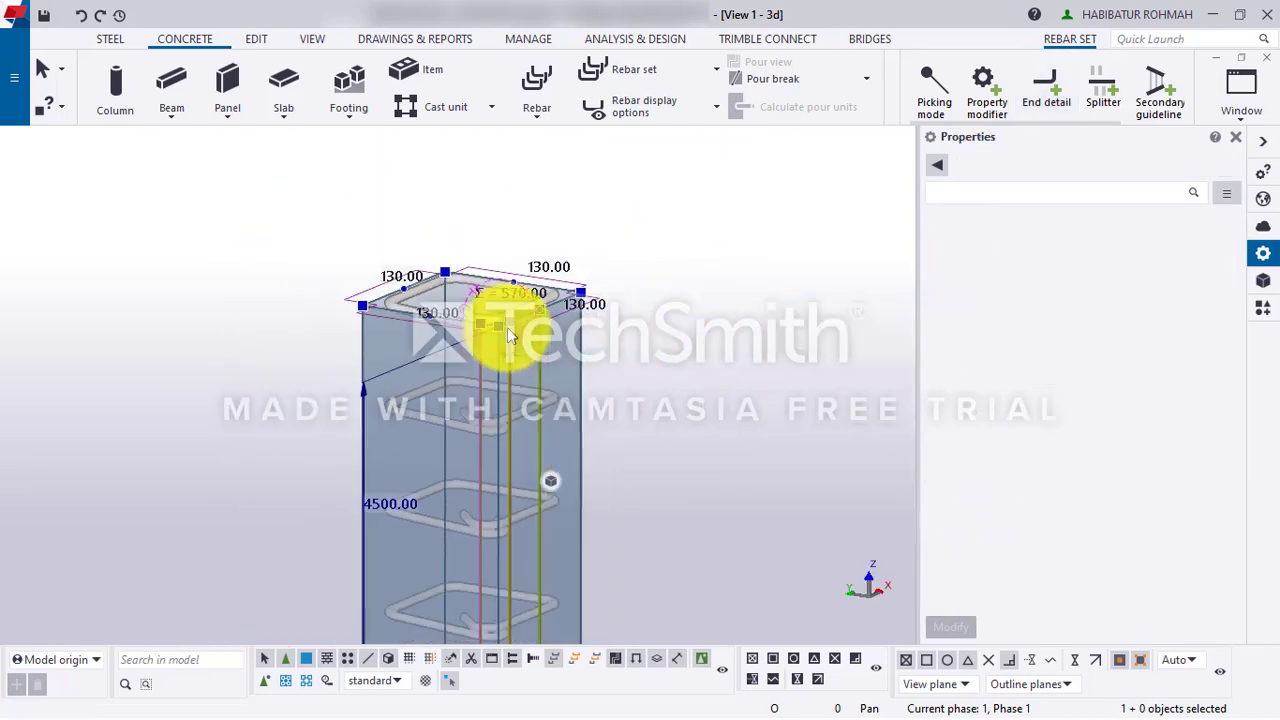
left_click(686, 363)
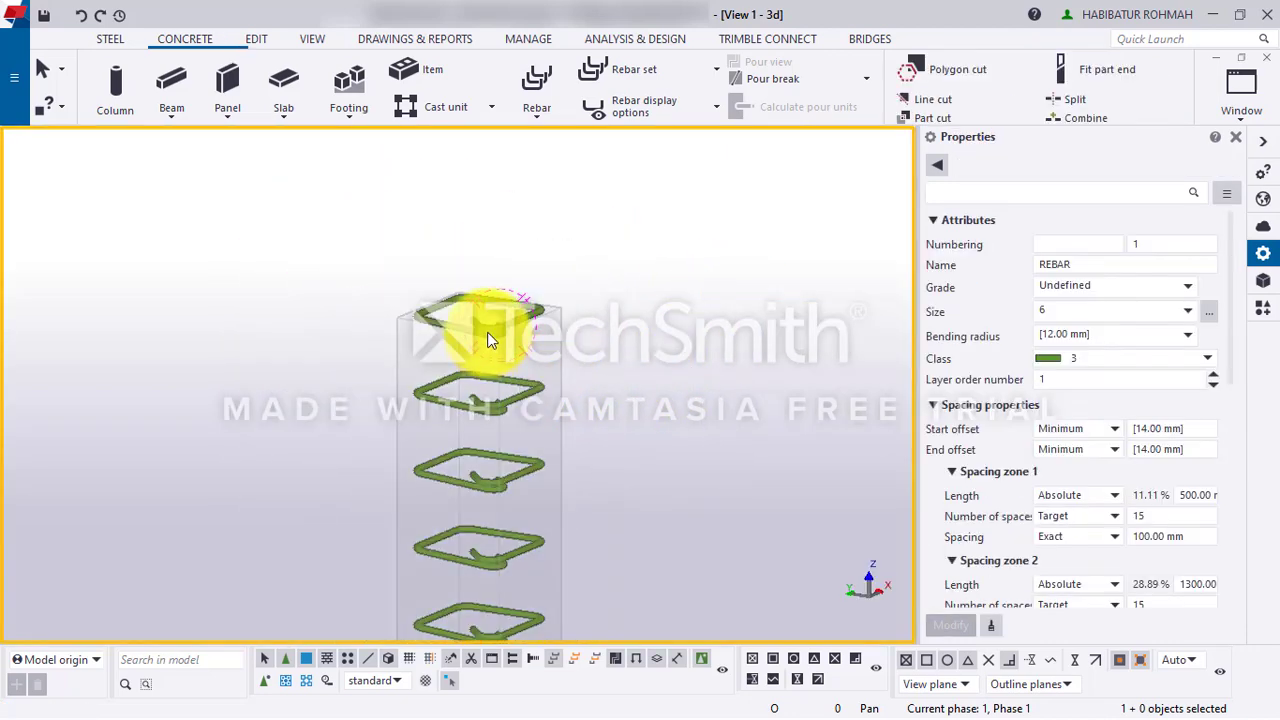
- Set the stirrup set's start and end offsets to Exact with 50 mm each, and apply the changes
middle_click_drag(486, 329, 490, 537, "ctrl")
middle_click_drag(500, 371, 457, 429, "ctrl")
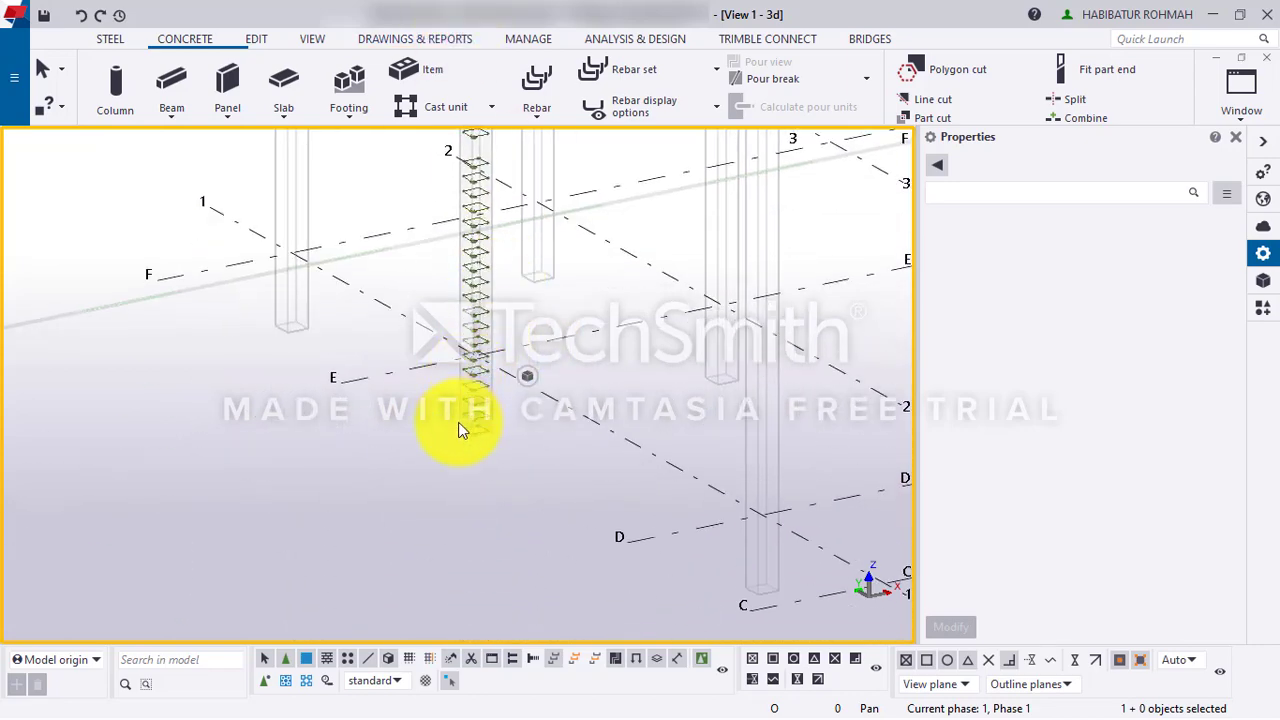
scroll(470, 440, "up", 6)
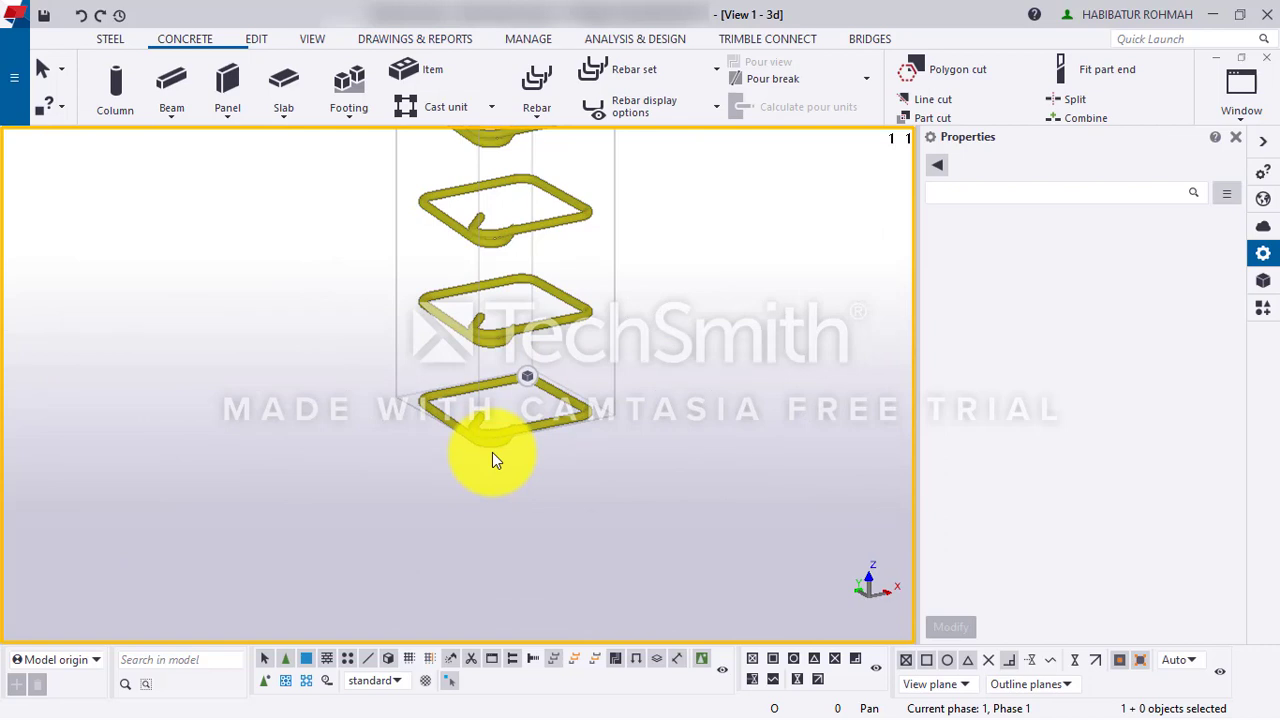
left_click(492, 452)
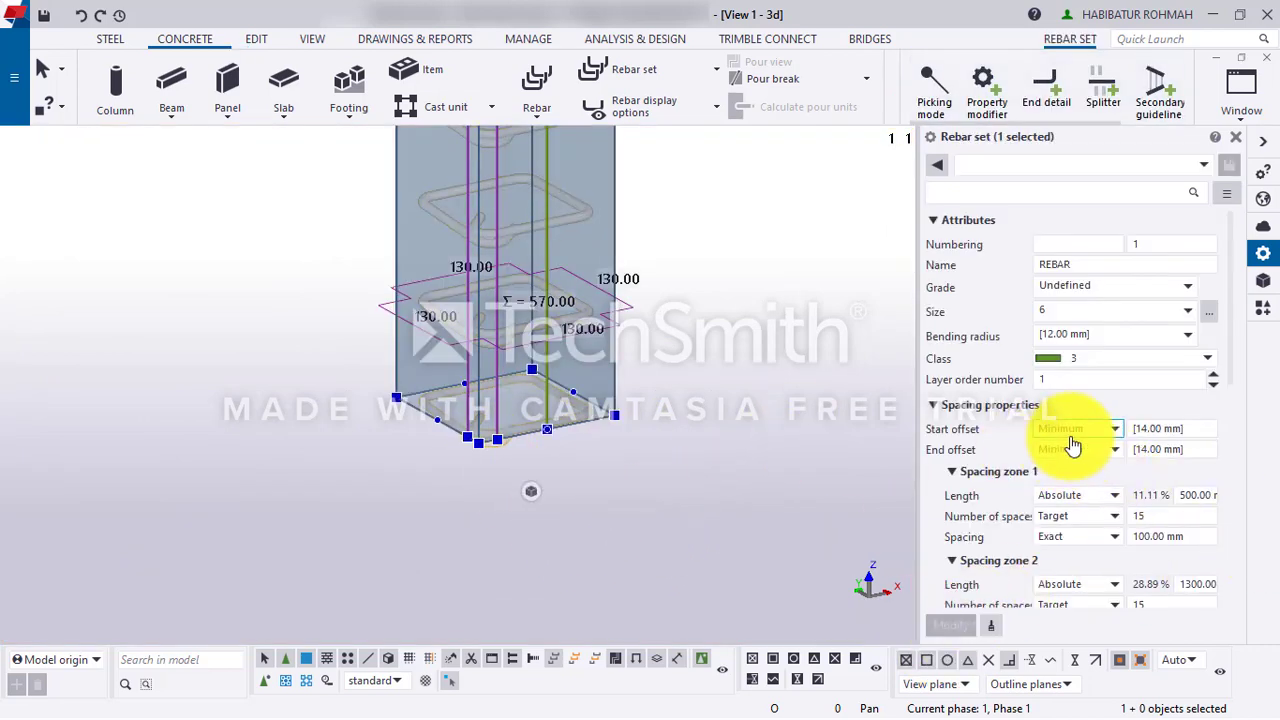
left_click(1060, 462)
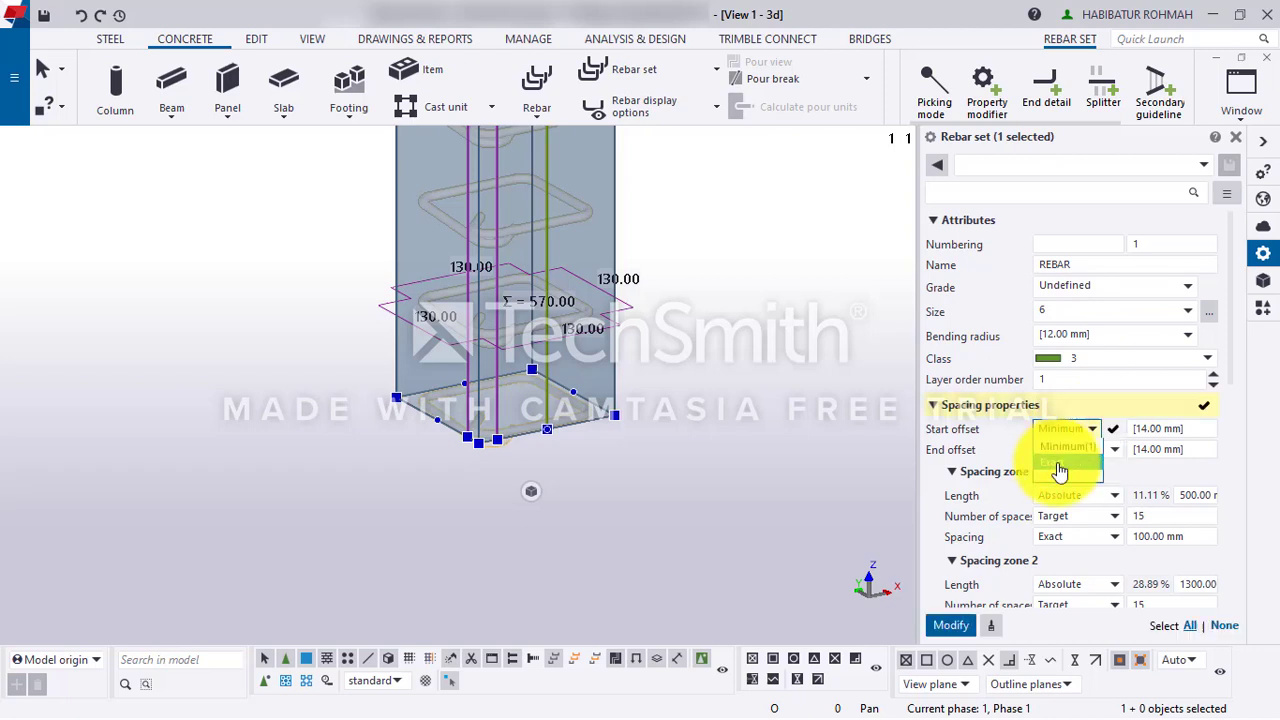
left_click(1056, 486)
left_click(1158, 428)
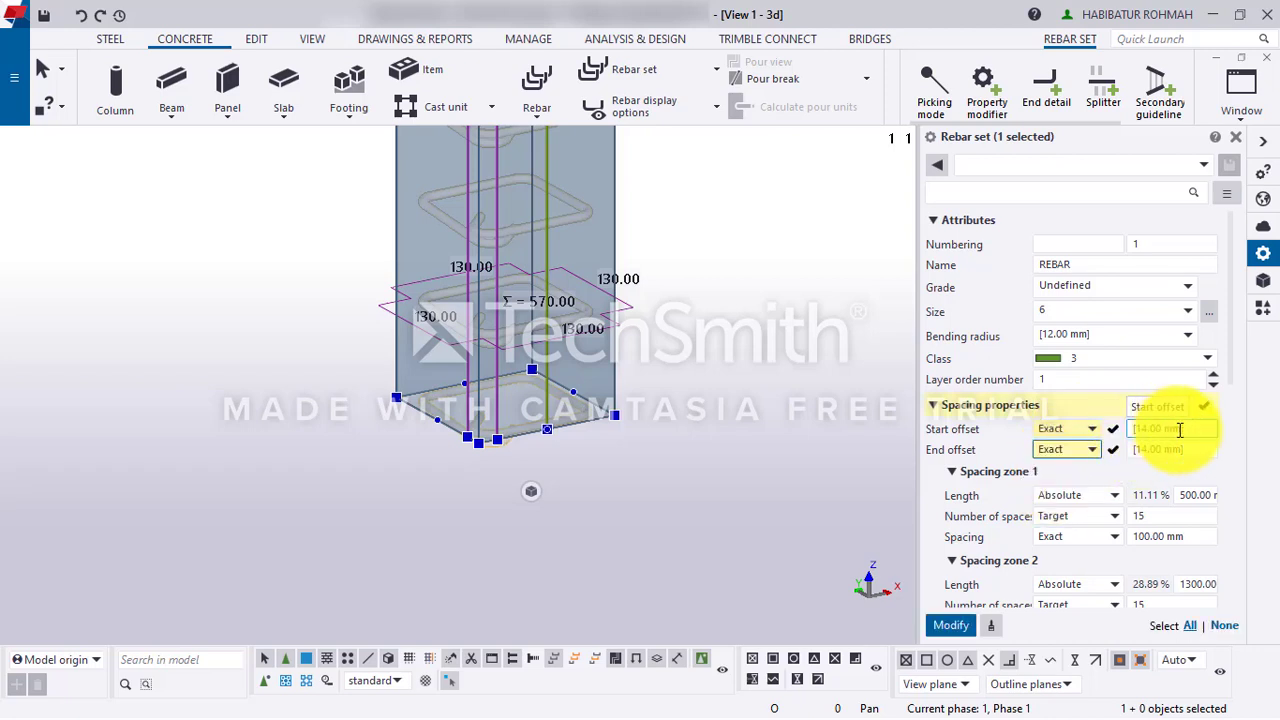
type("50")
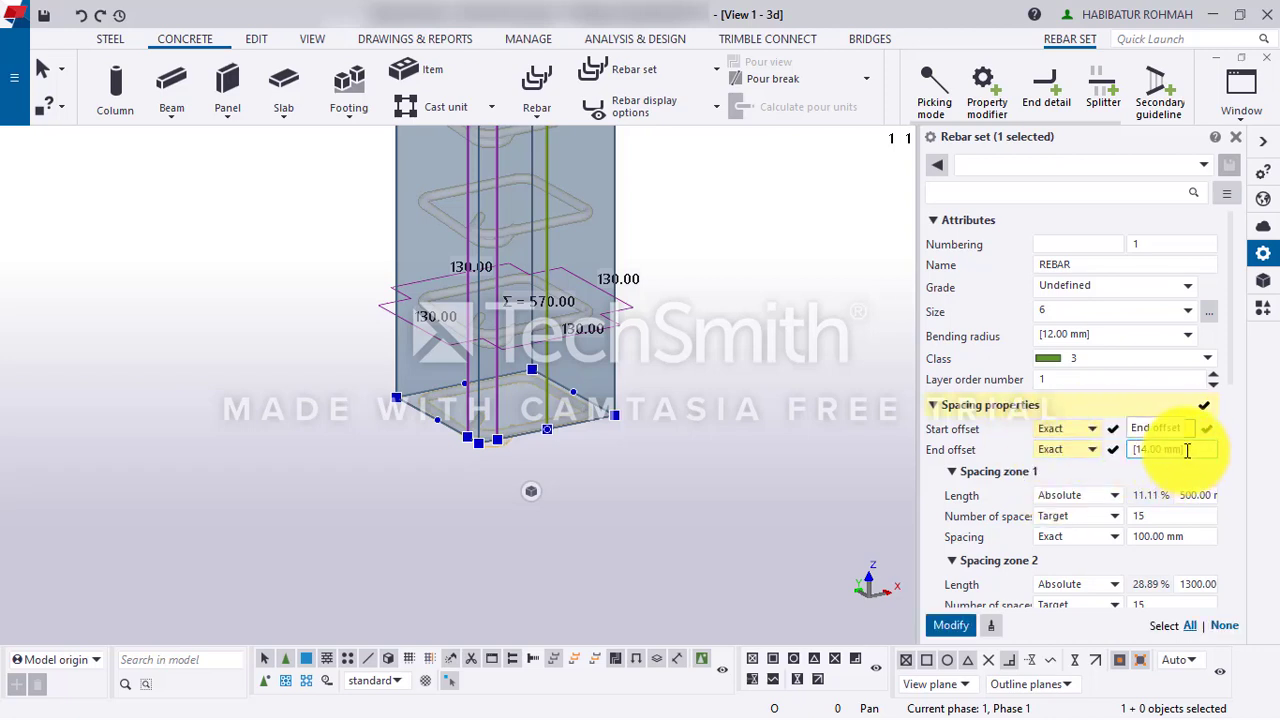
left_click(1180, 449)
type("50")
left_click(948, 626)
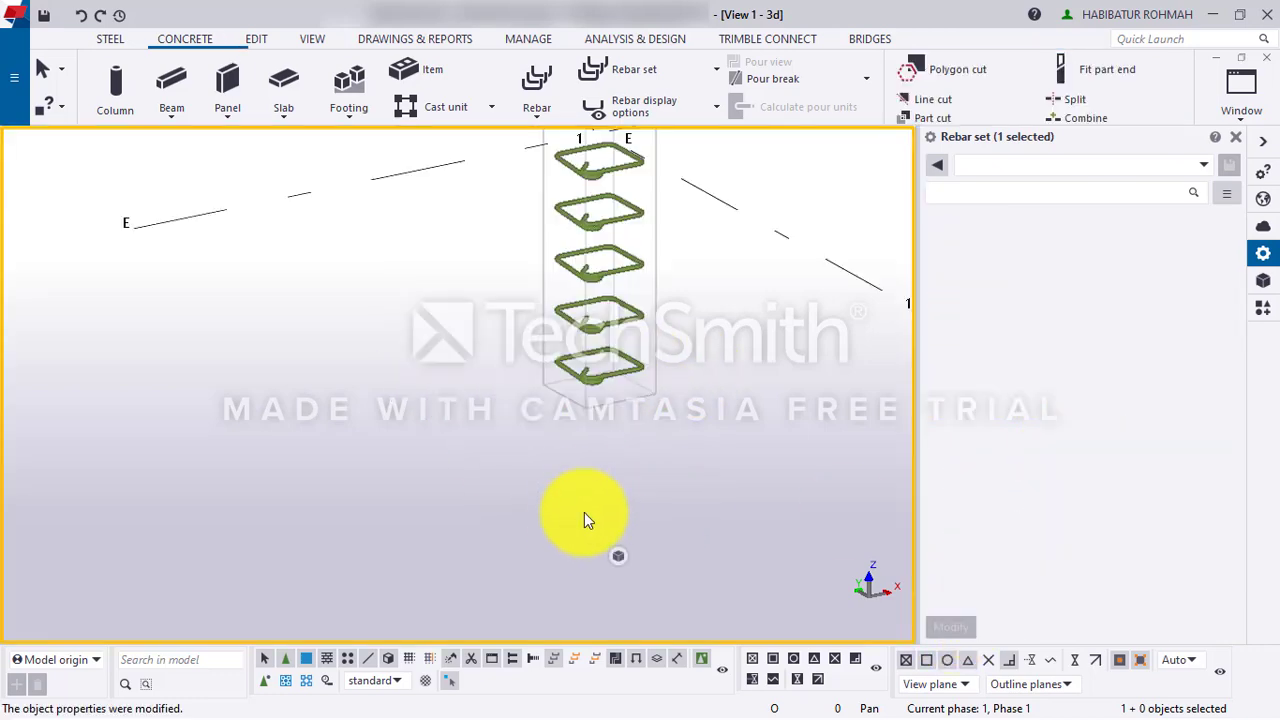
- Deselect the stirrup set and examine the end offsets, zone spacing and hooks along the whole column
left_click(612, 410)
scroll(607, 285, "down", 2)
middle_click_drag(607, 212, 508, 606)
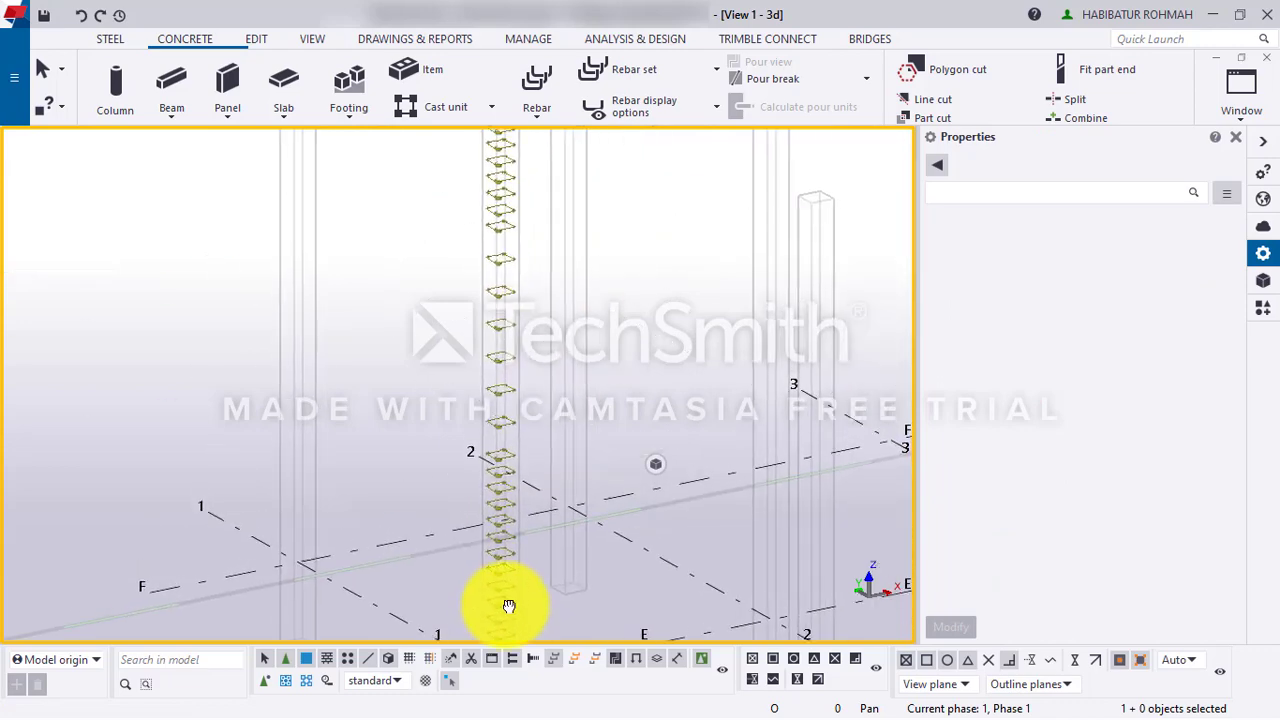
middle_click_drag(507, 190, 497, 457)
scroll(488, 347, "up", 8)
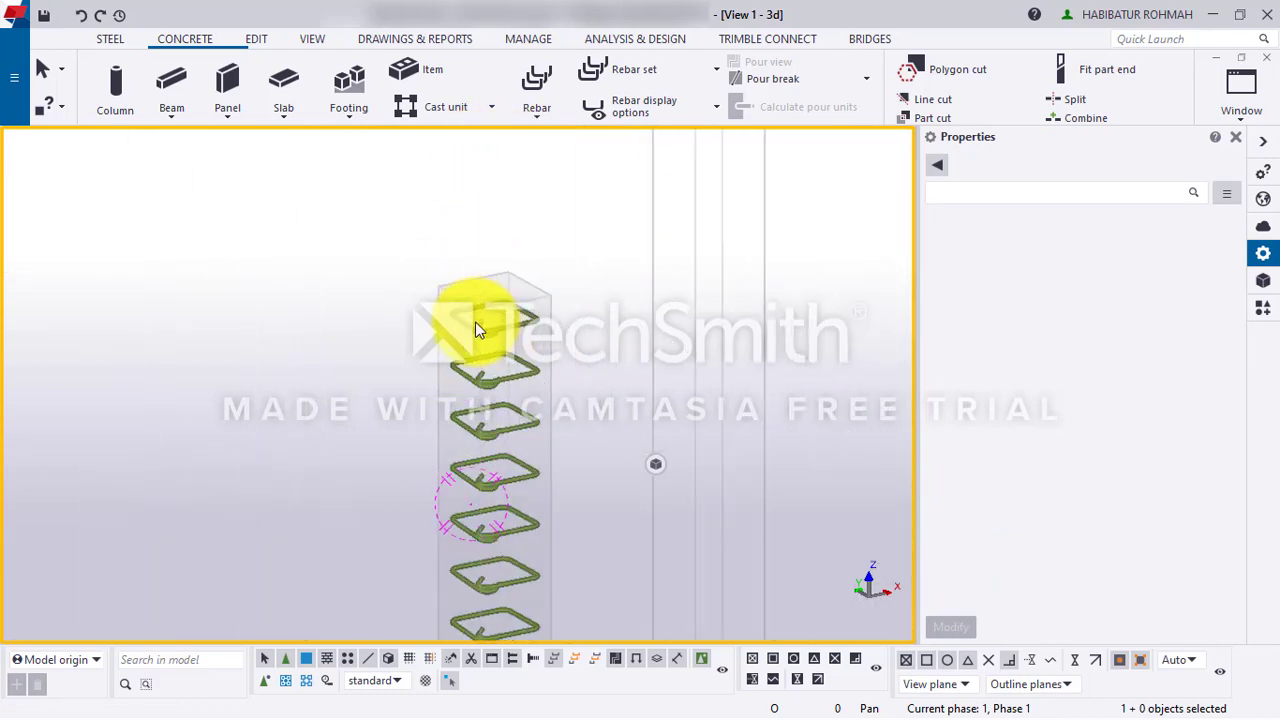
middle_click_drag(527, 332, 514, 380, "ctrl")
scroll(513, 372, "down", 5)
scroll(516, 442, "down", 3)
scroll(394, 486, "up", 3)
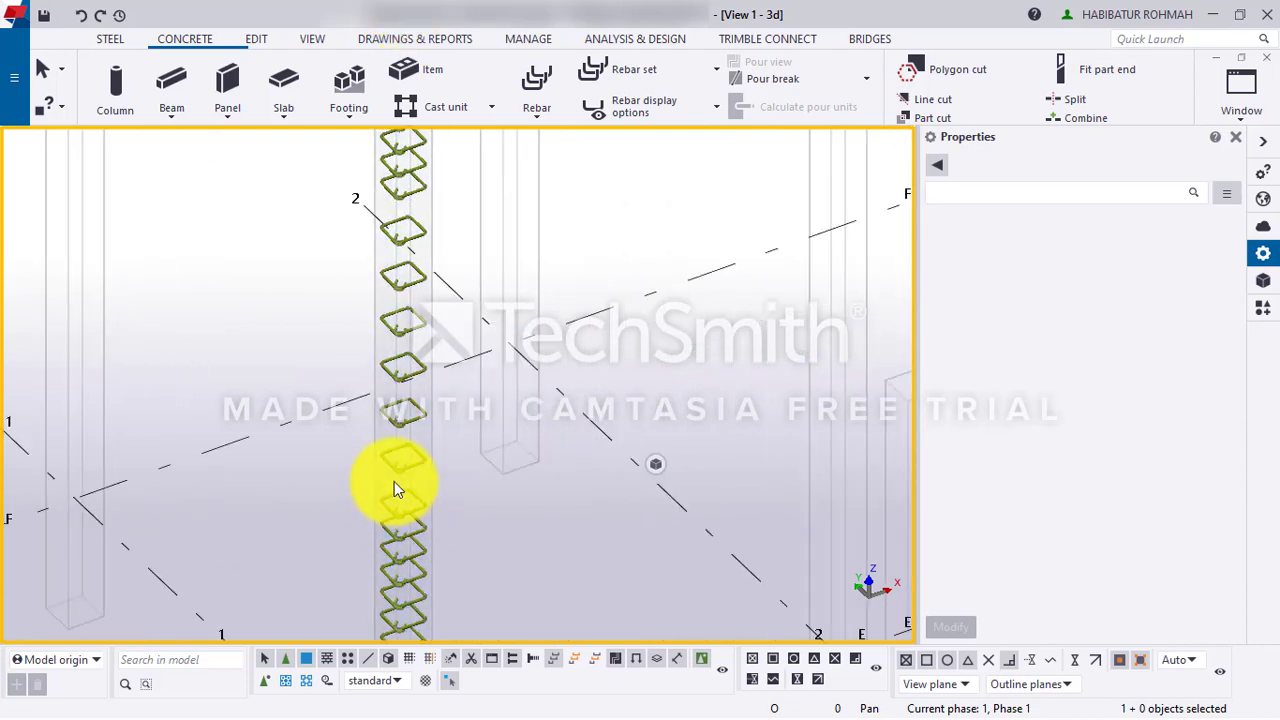
middle_click_drag(394, 486, 474, 483, "ctrl")
scroll(403, 540, "up", 3)
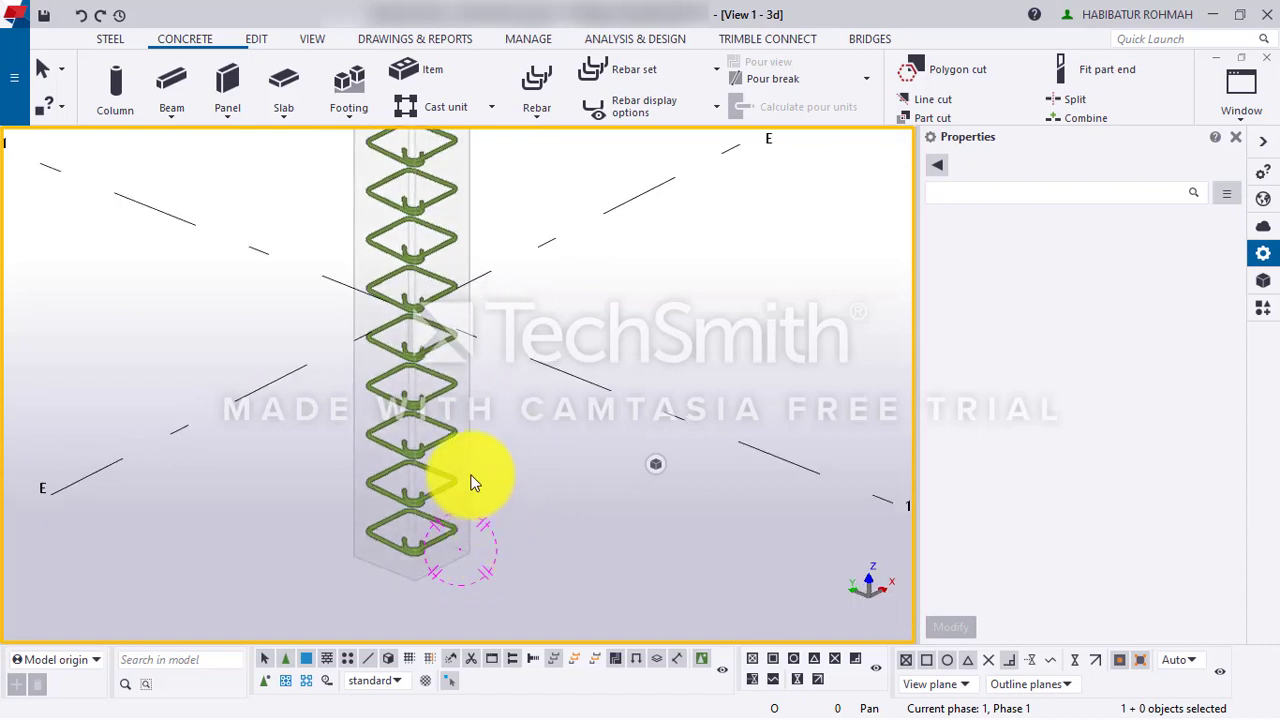
key("alt+Tab")
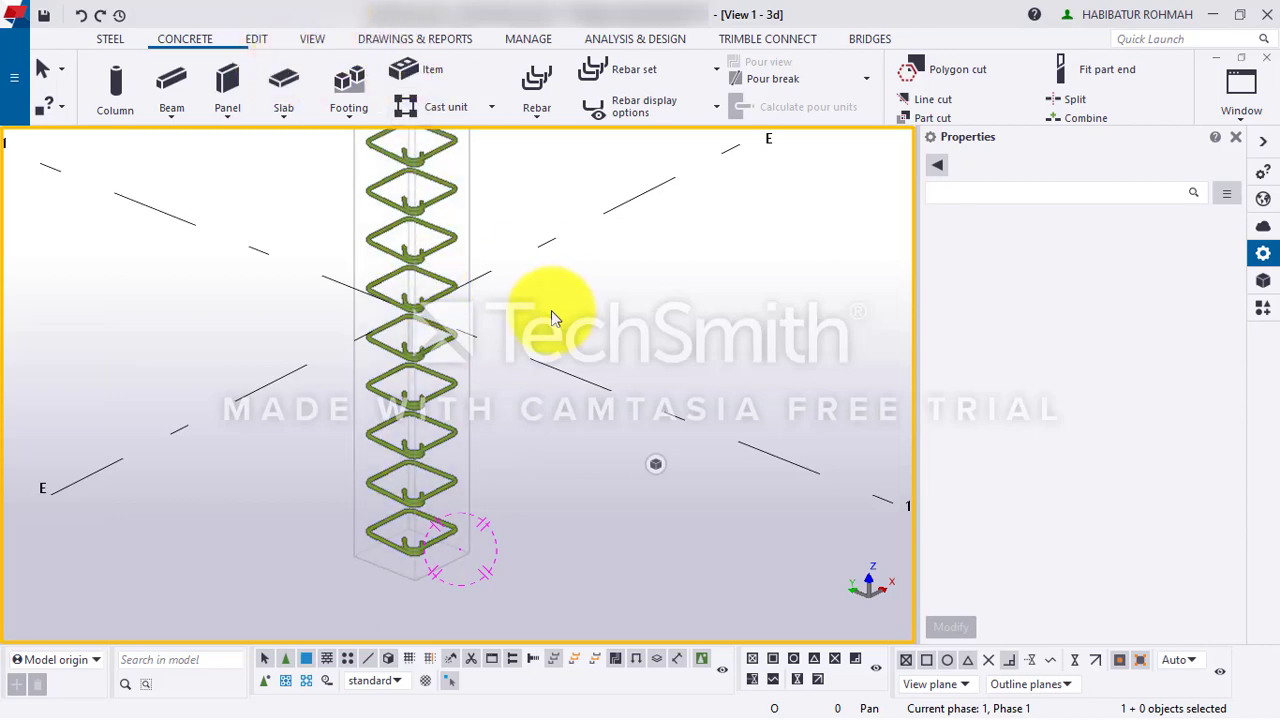
- Start creating longitudinal rebars for the column with bar size 10, and review the spacing zone settings
scroll(430, 320, "down", 8)
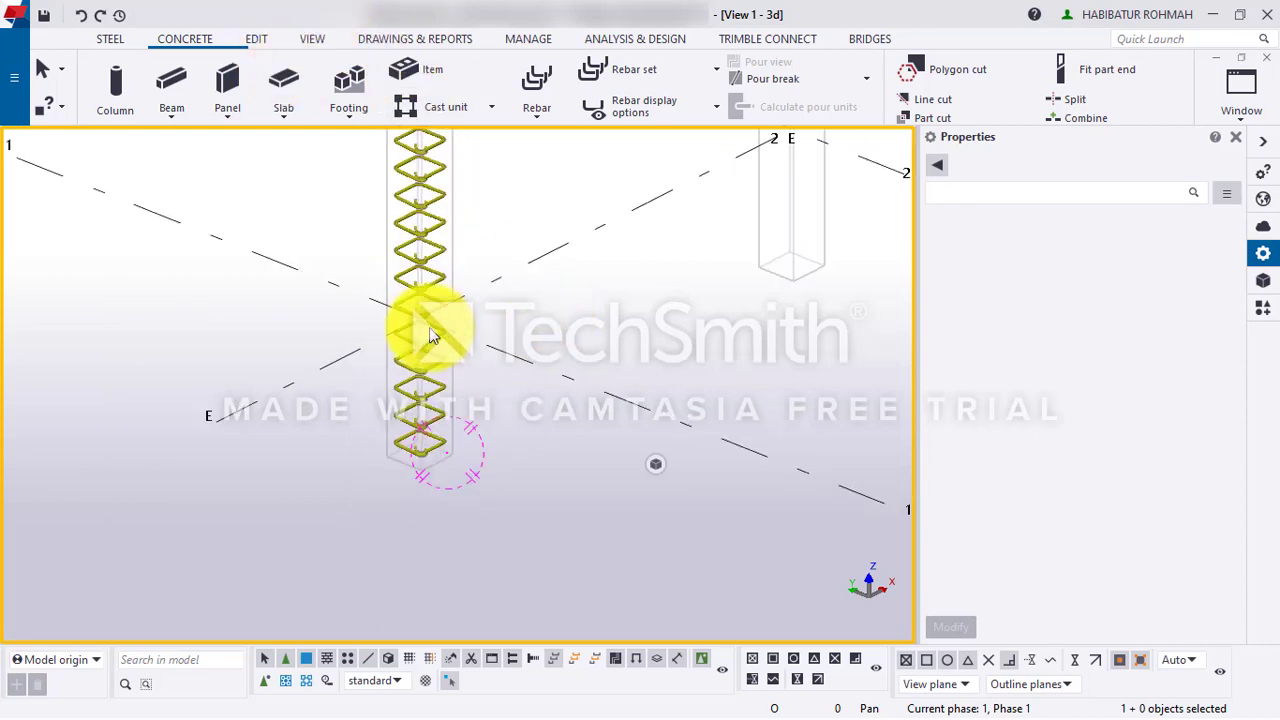
scroll(428, 279, "up", 10)
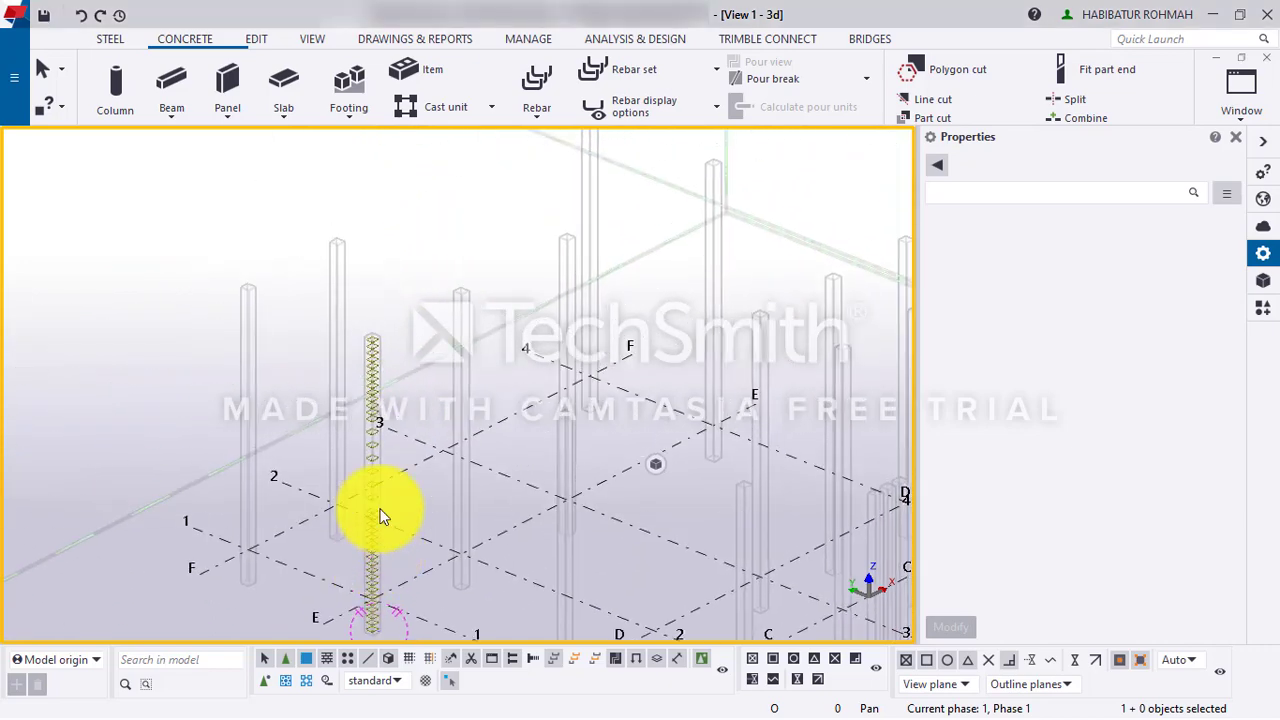
scroll(412, 264, "up", 2)
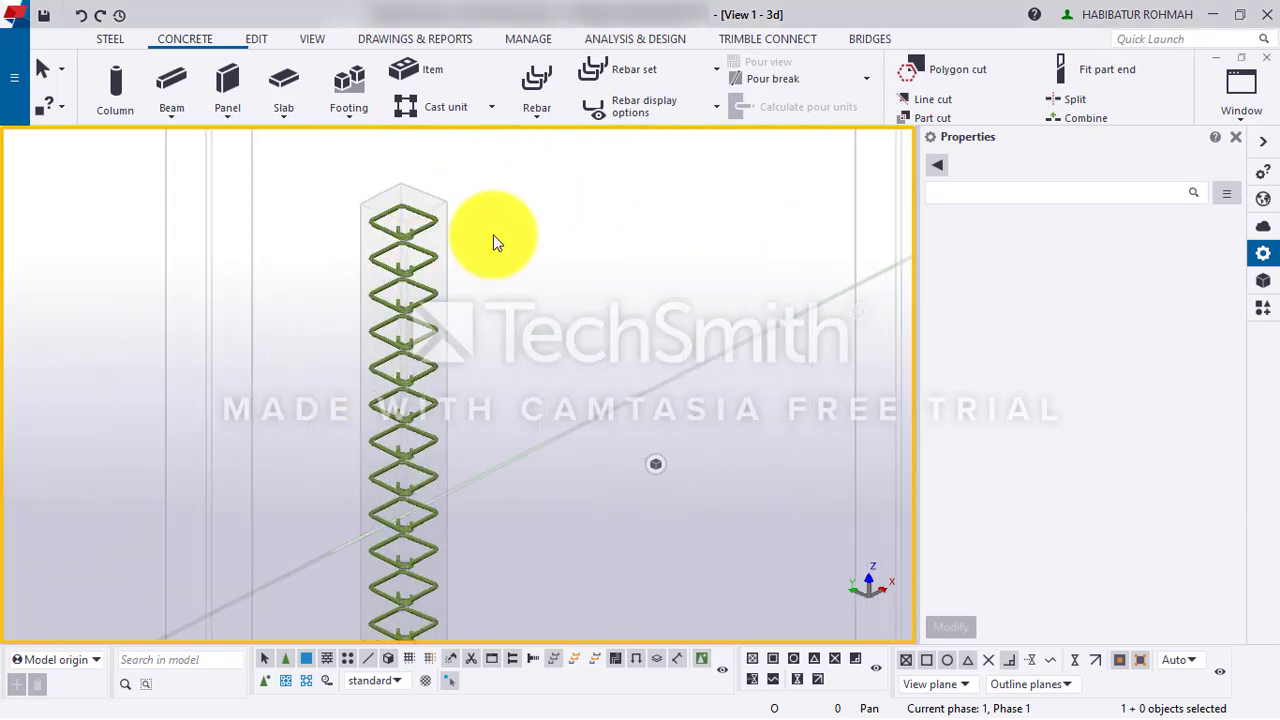
left_click(641, 74)
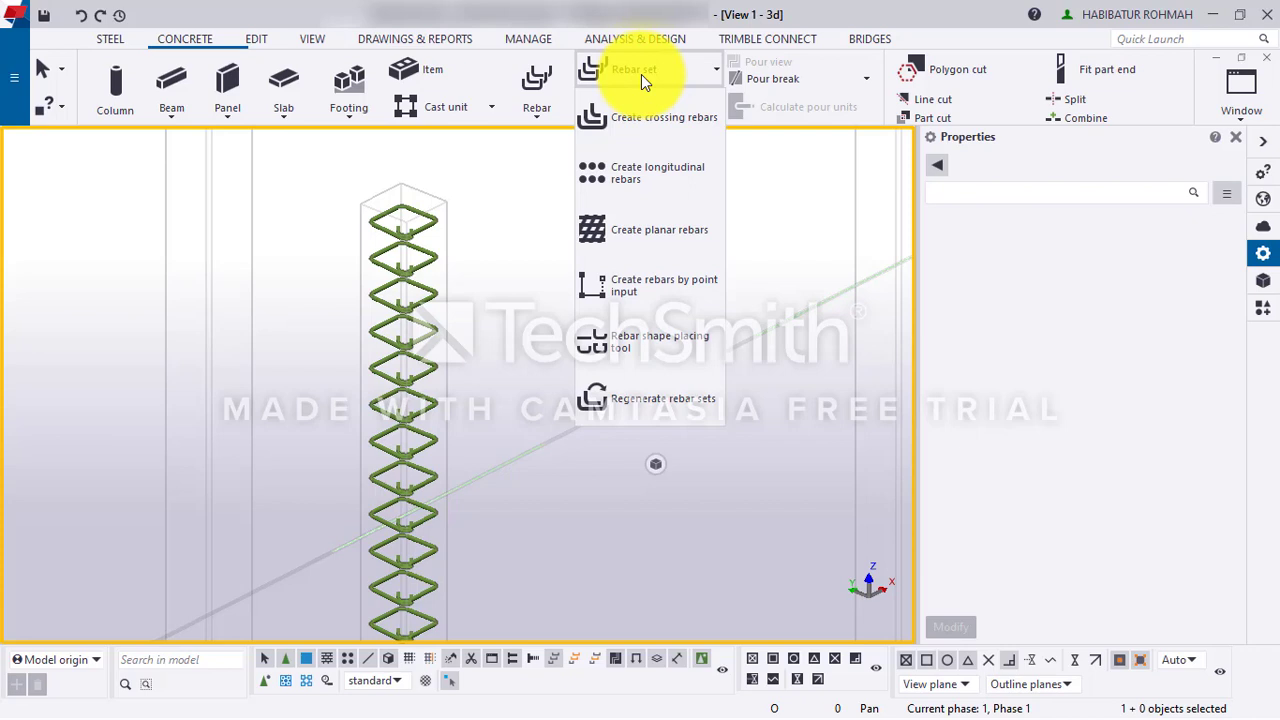
left_click(633, 200)
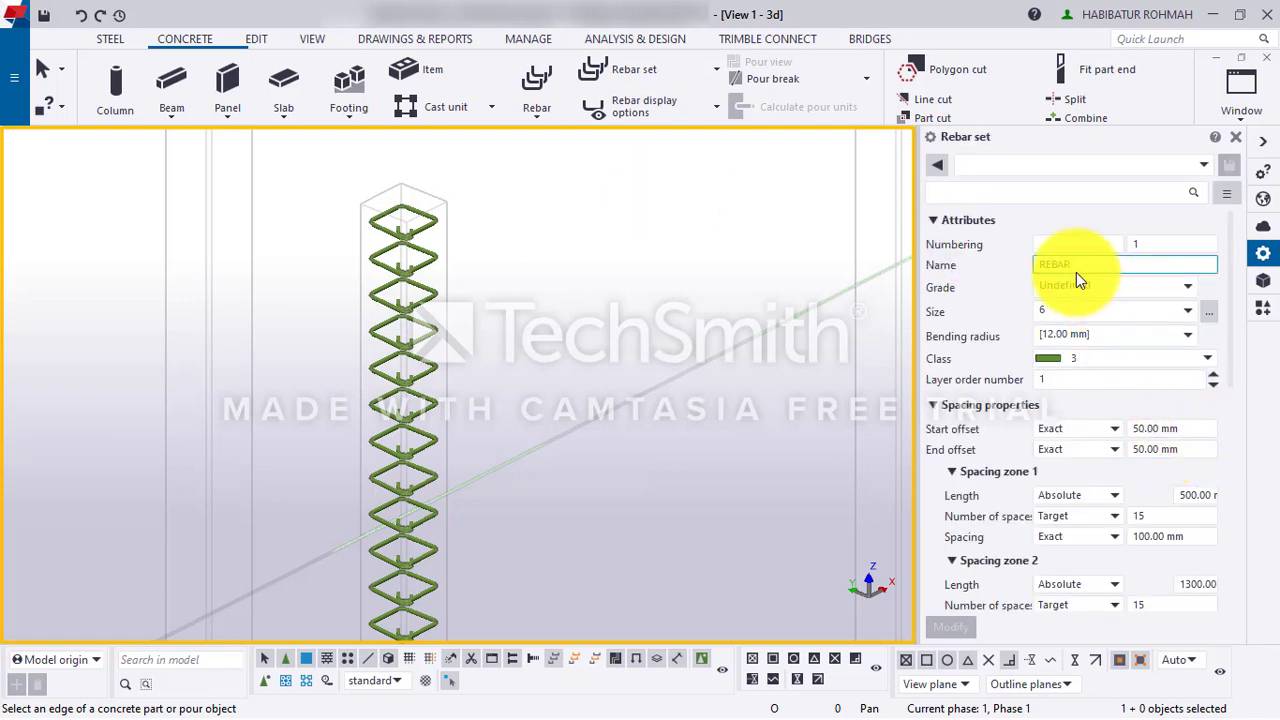
left_click(1187, 312)
left_click(1045, 390)
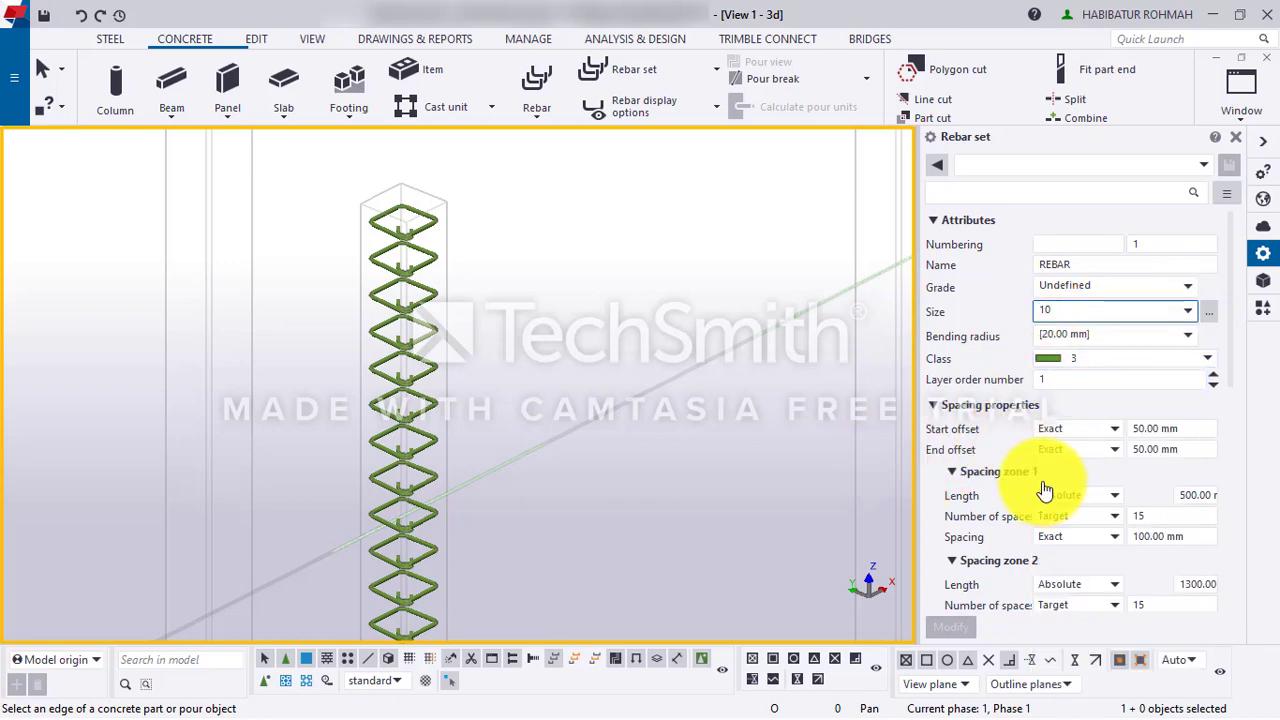
scroll(1048, 478, "down", 10)
scroll(1050, 465, "up", 5)
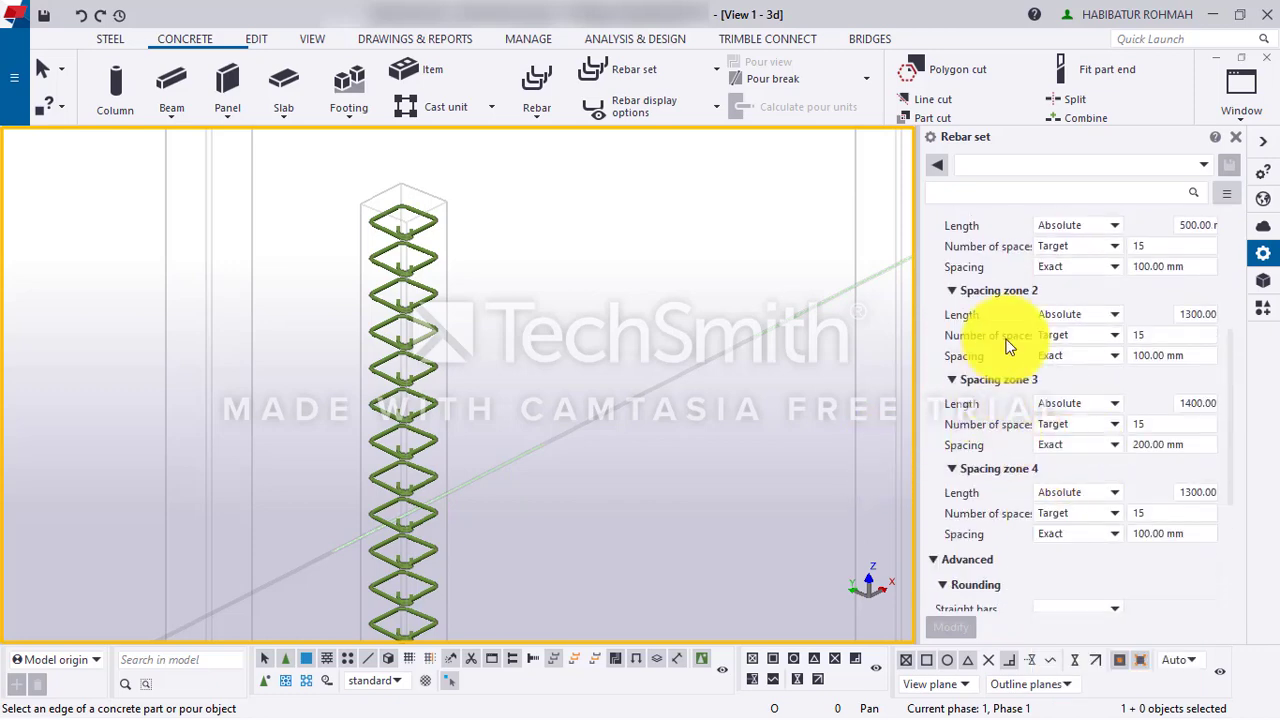
scroll(395, 213, "up", 2)
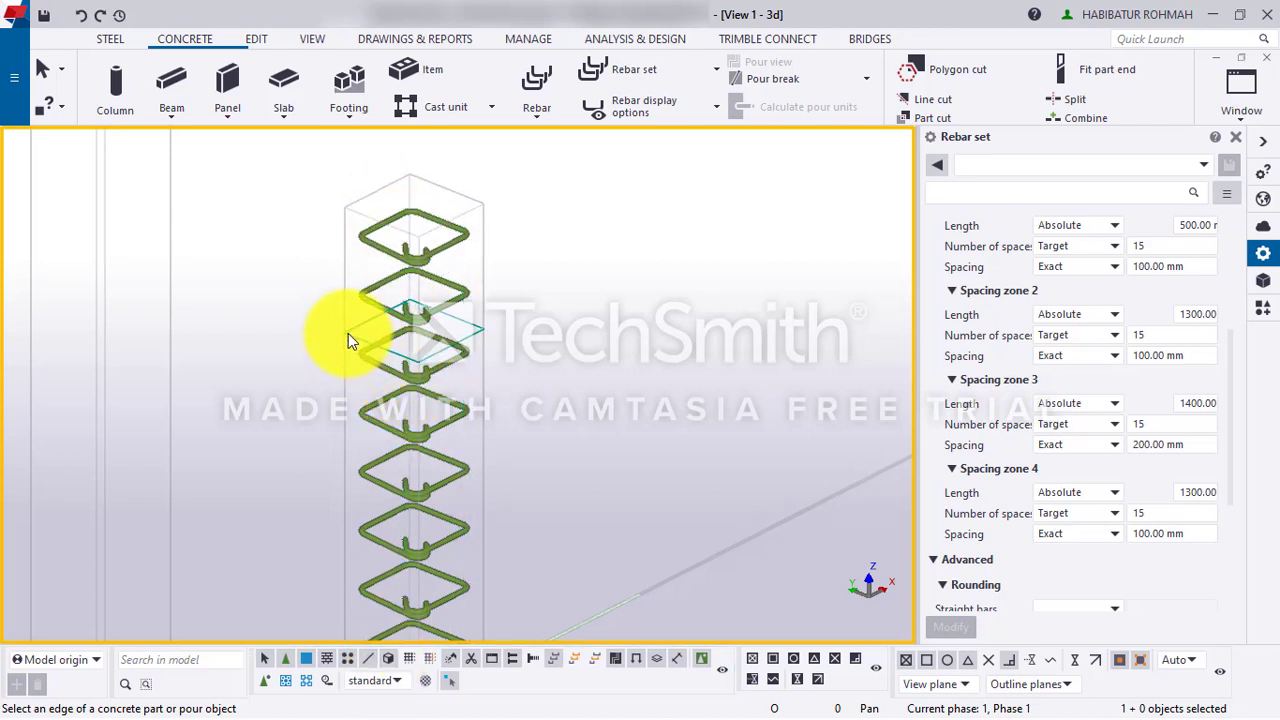
- Switch to Google Chrome and search for images of "tulangan longitudinal kolom" in a new tab
key("alt+Tab")
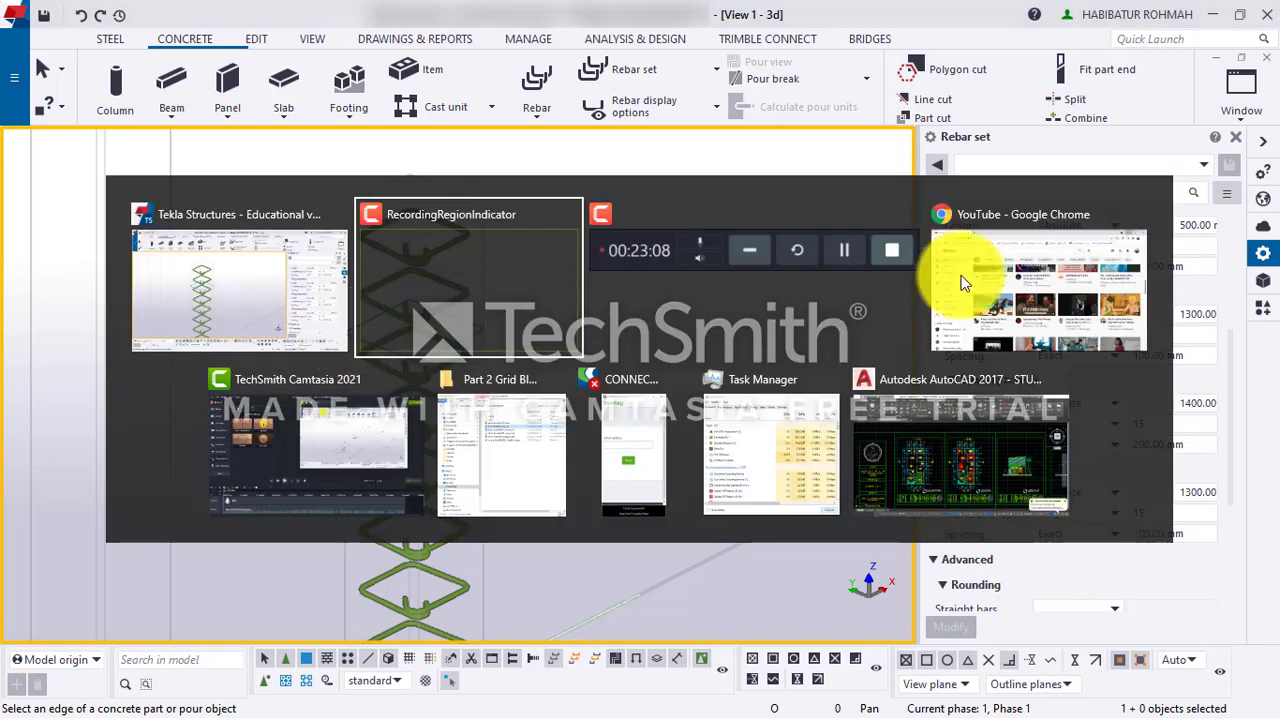
left_click(886, 271)
left_click(255, 16)
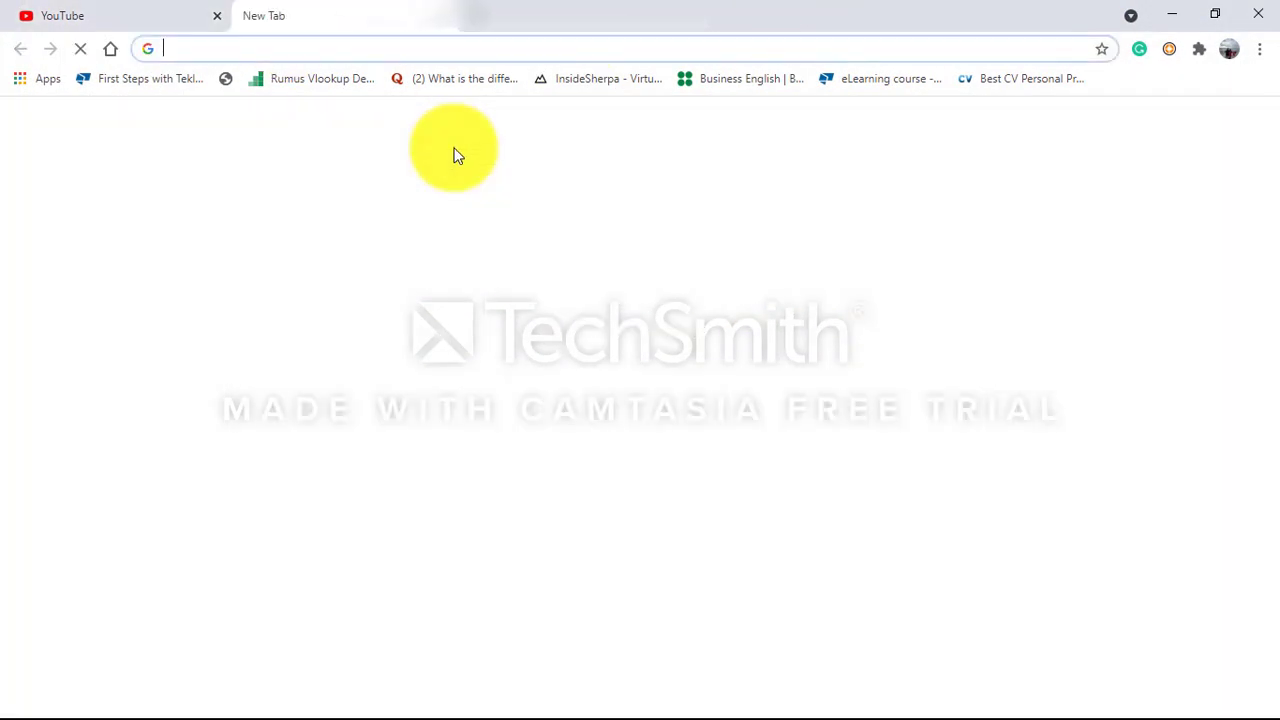
type("tulanga")
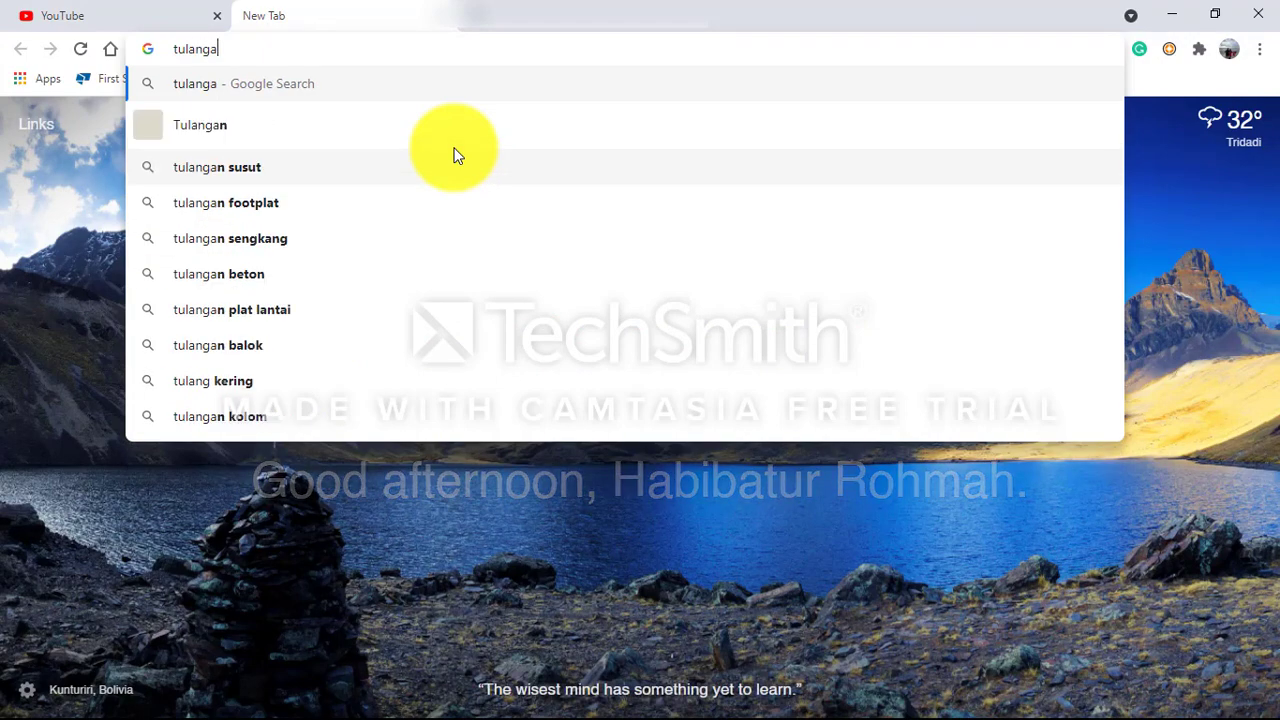
type("n longitudinal")
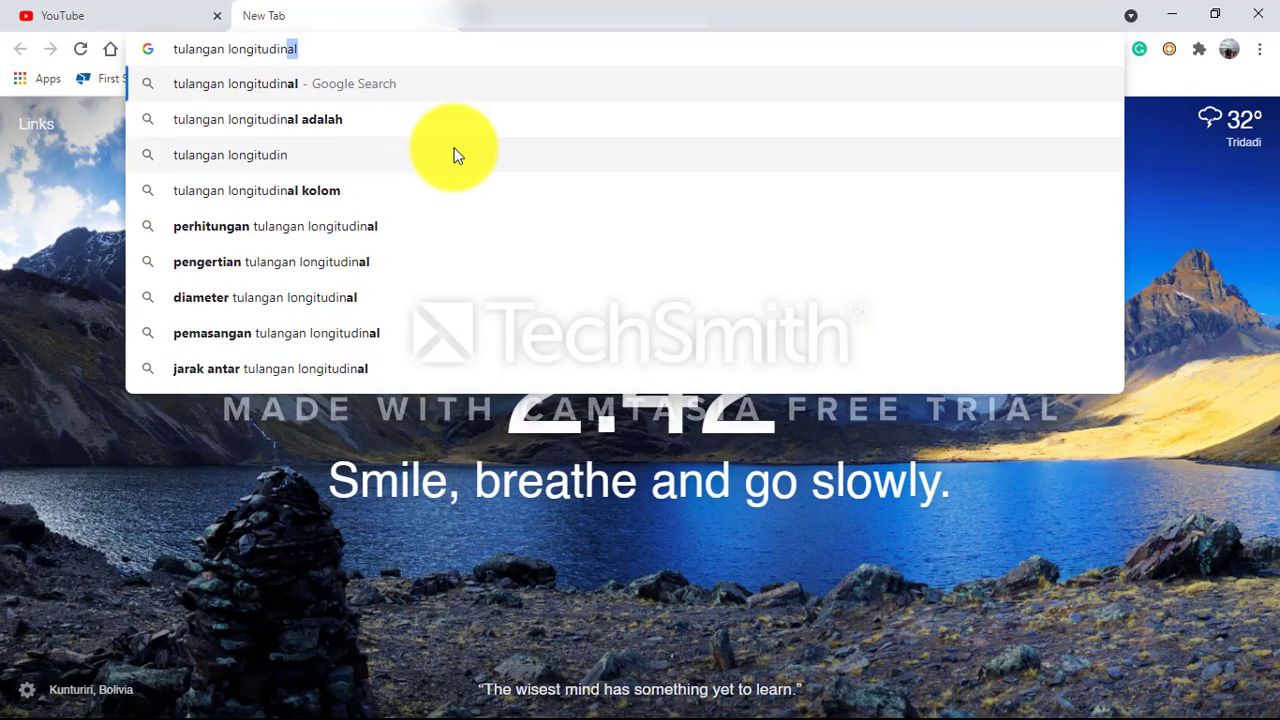
key("Down")
key("Down")
key("Down")
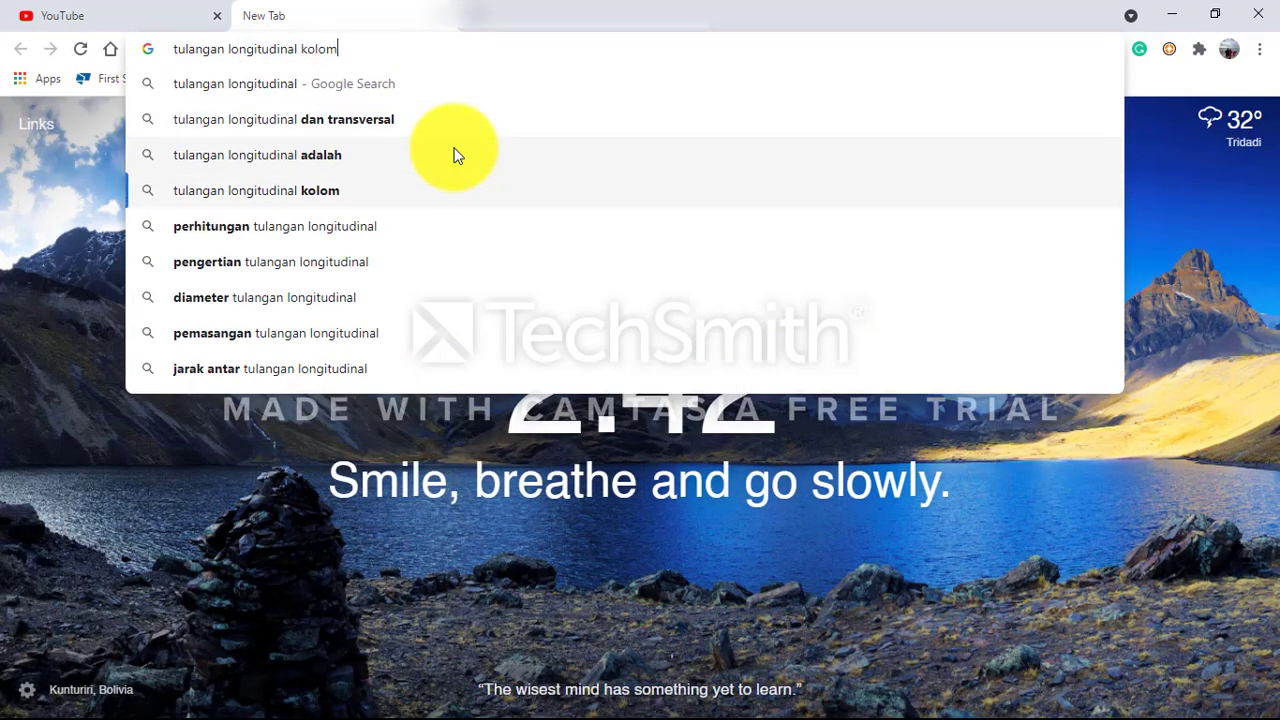
key("Return")
left_click(243, 190)
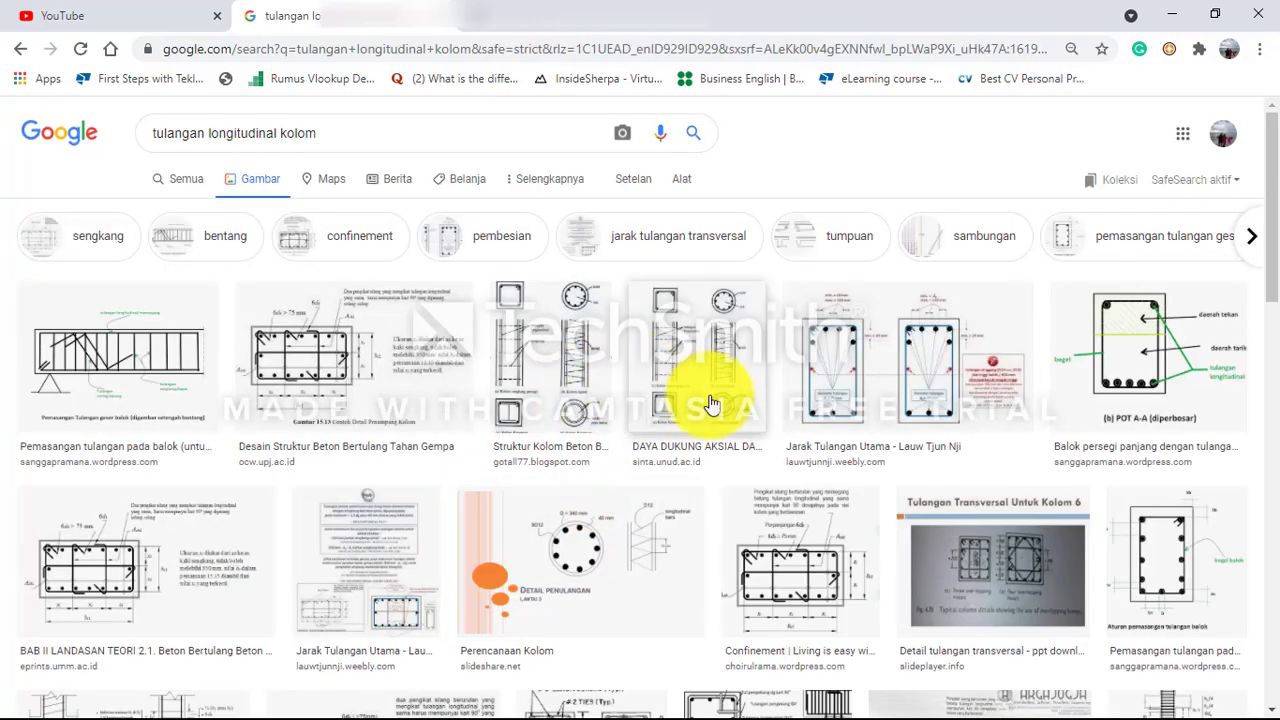
- Refine the image search to "tulangan longitudinal kolom 3d", examine a column reinforcement picture, and return to Tekla Structures
scroll(709, 401, "down", 5)
scroll(709, 401, "up", 5)
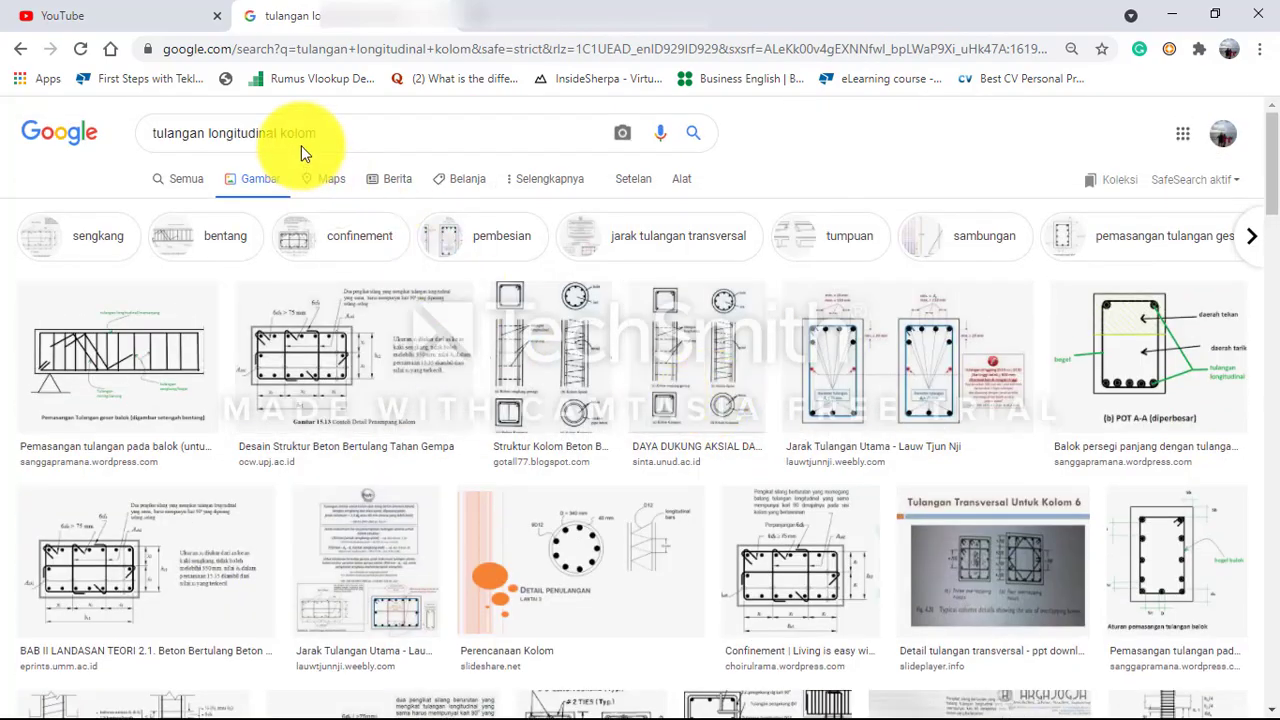
left_click(342, 133)
type("3d")
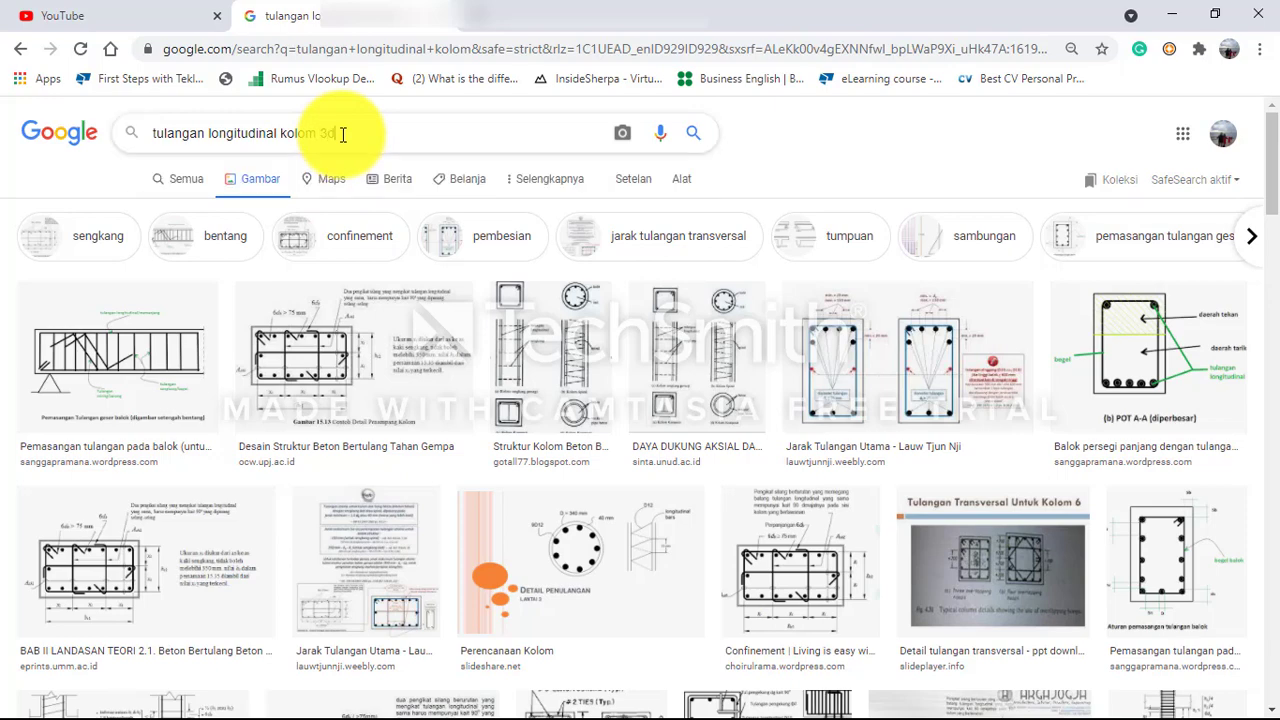
key("Return")
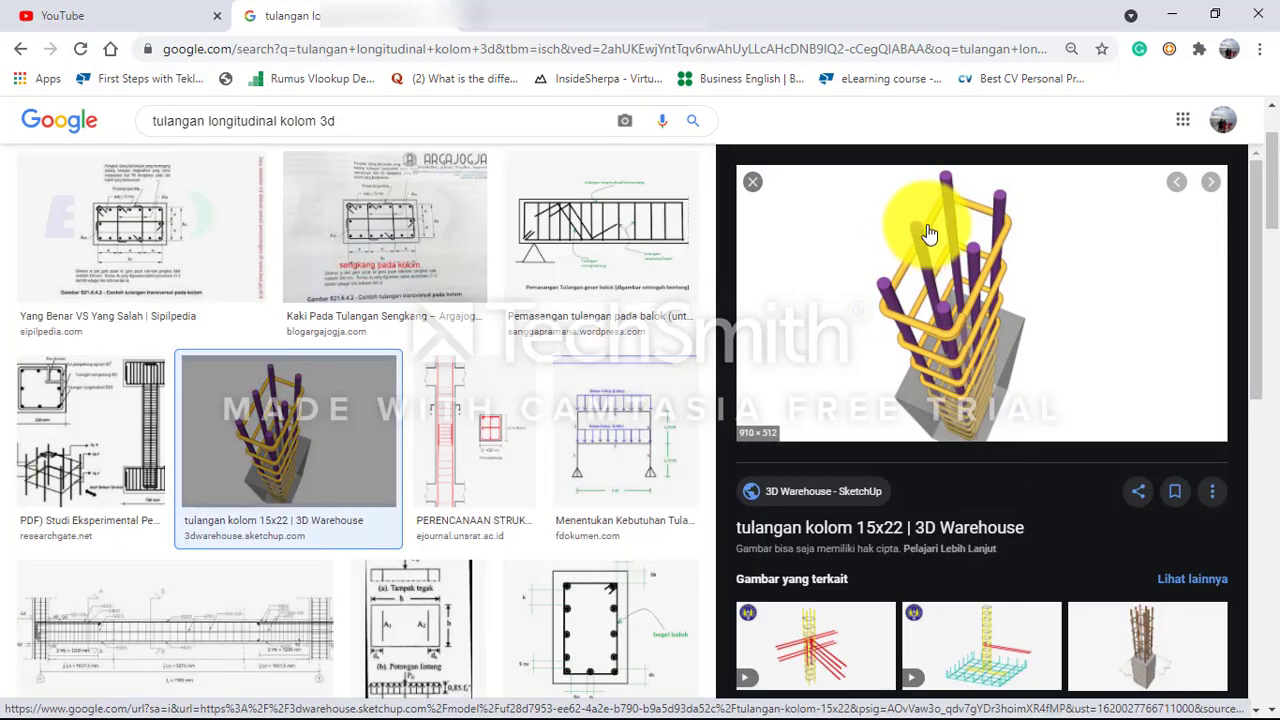
left_click(1170, 15)
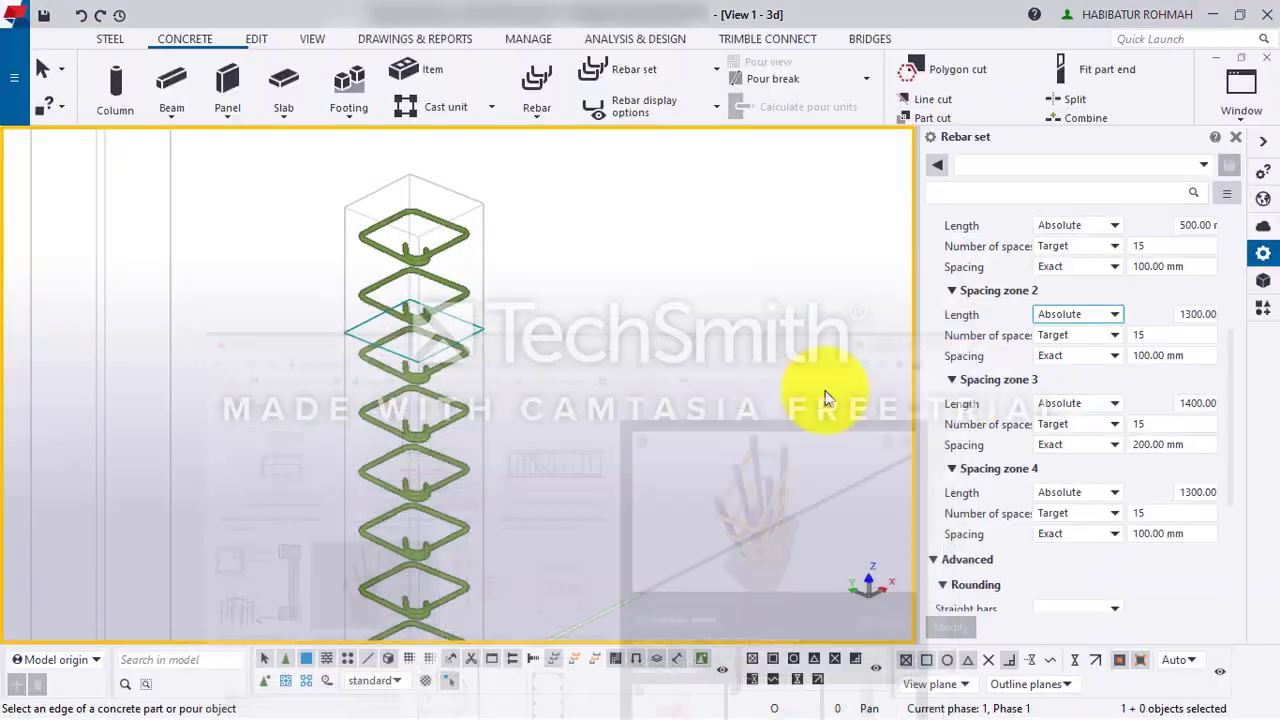
- Try to create the longitudinal rebars from a vertical section plane near the column's upper end
left_click(385, 234)
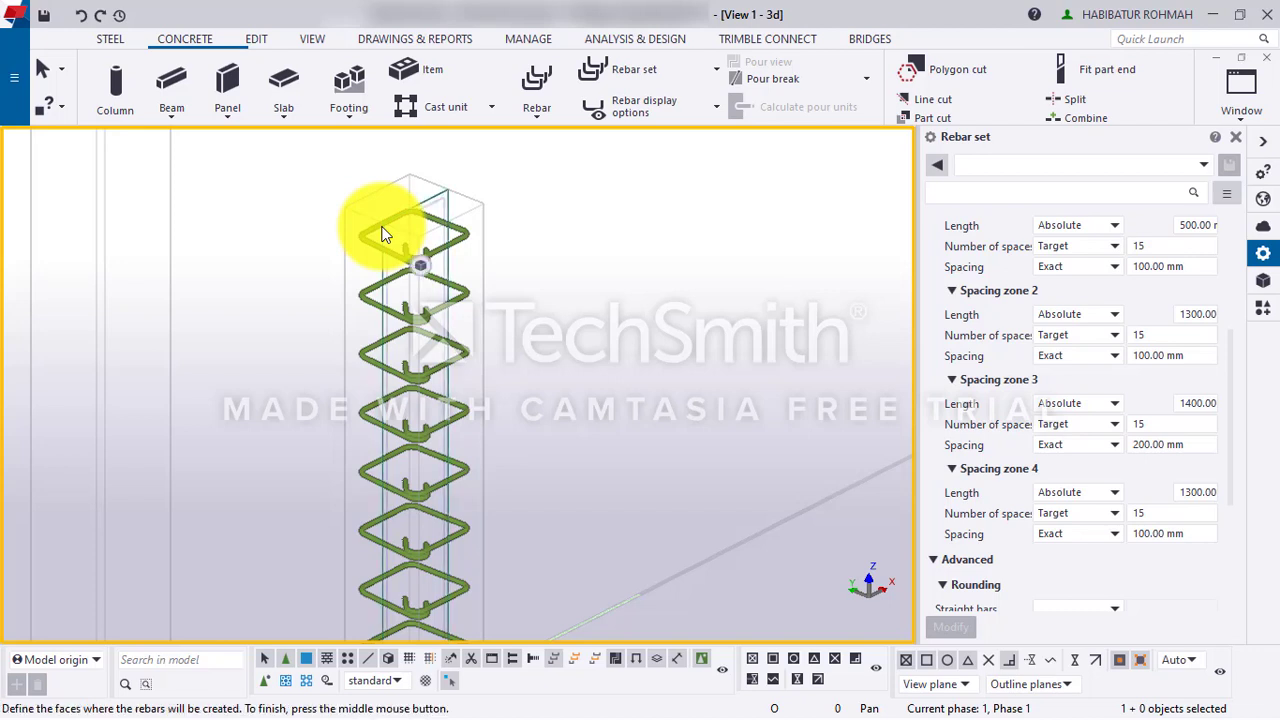
middle_click(386, 291)
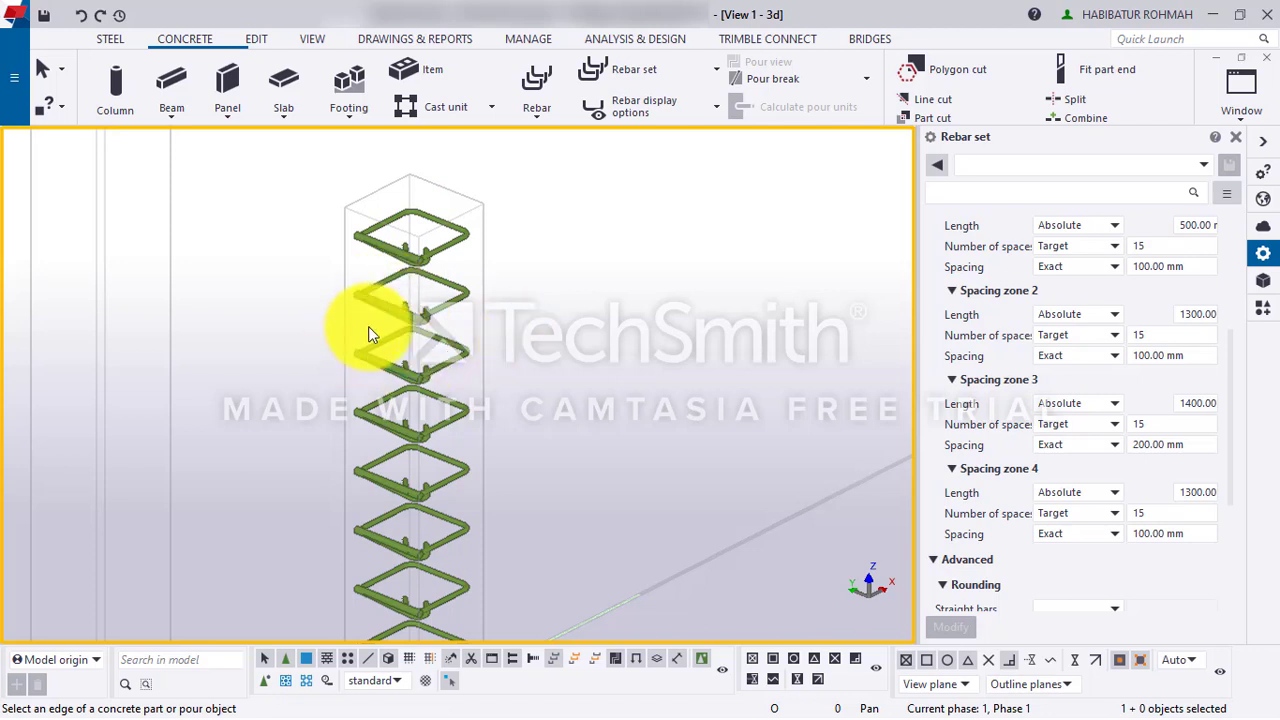
left_click(525, 327)
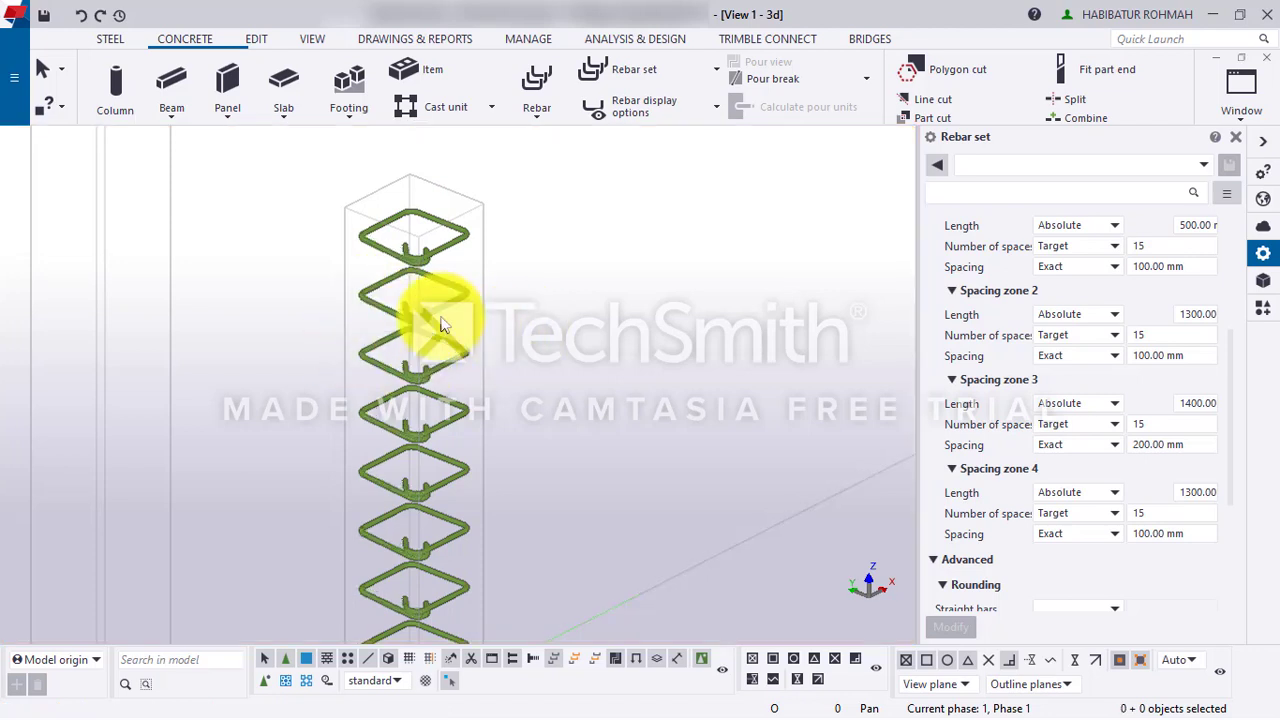
left_click(377, 214)
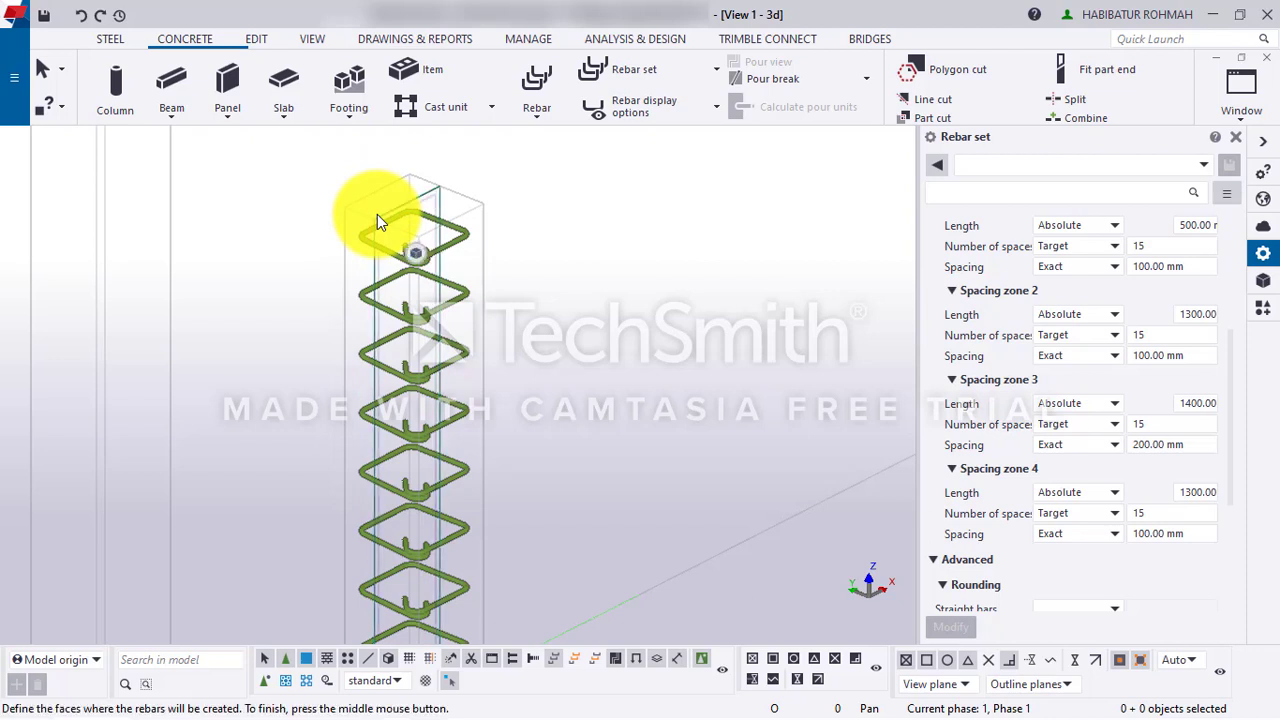
middle_click(376, 292)
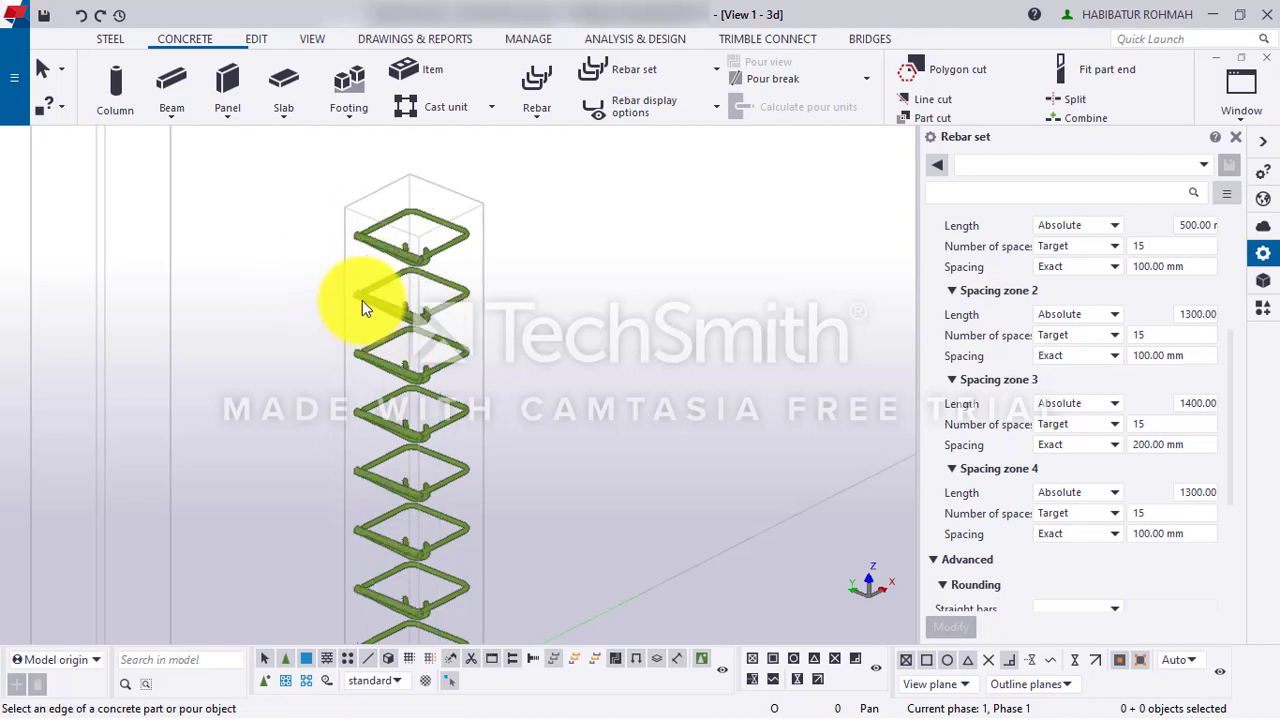
left_click(479, 292)
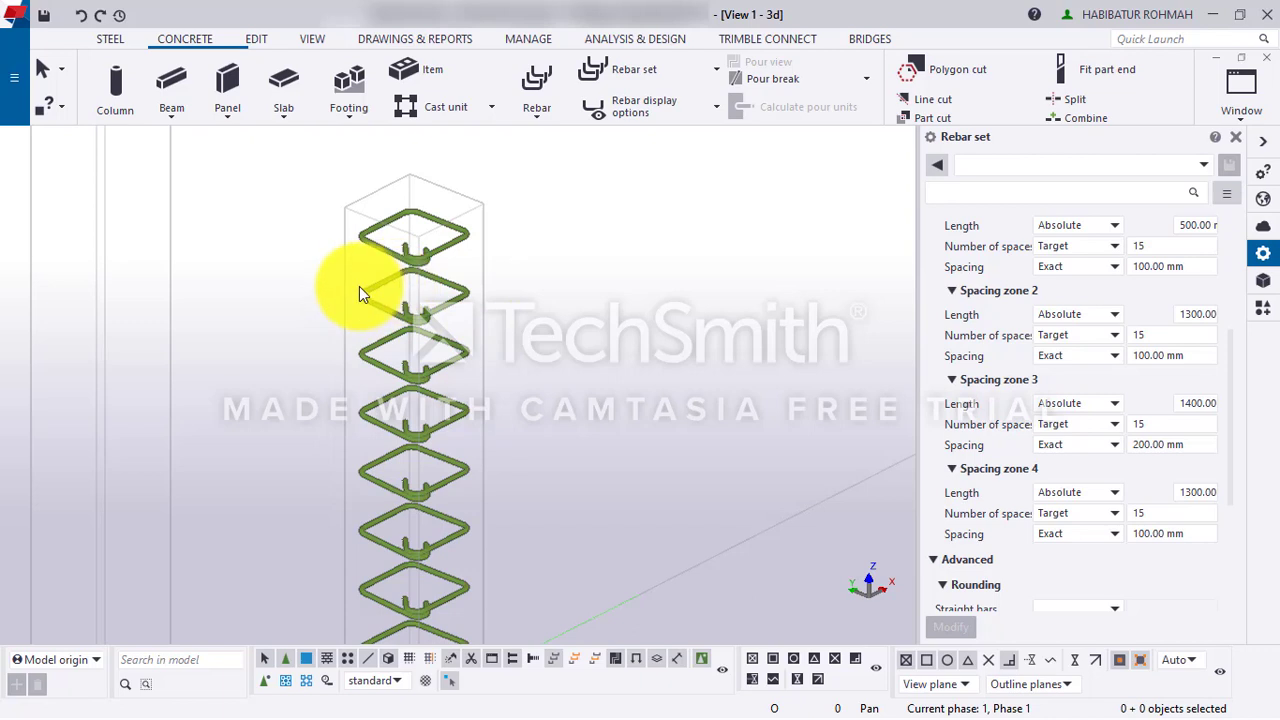
- Set the new rebar set's class to 4 and its layer order number to 2
scroll(1090, 327, "up", 5)
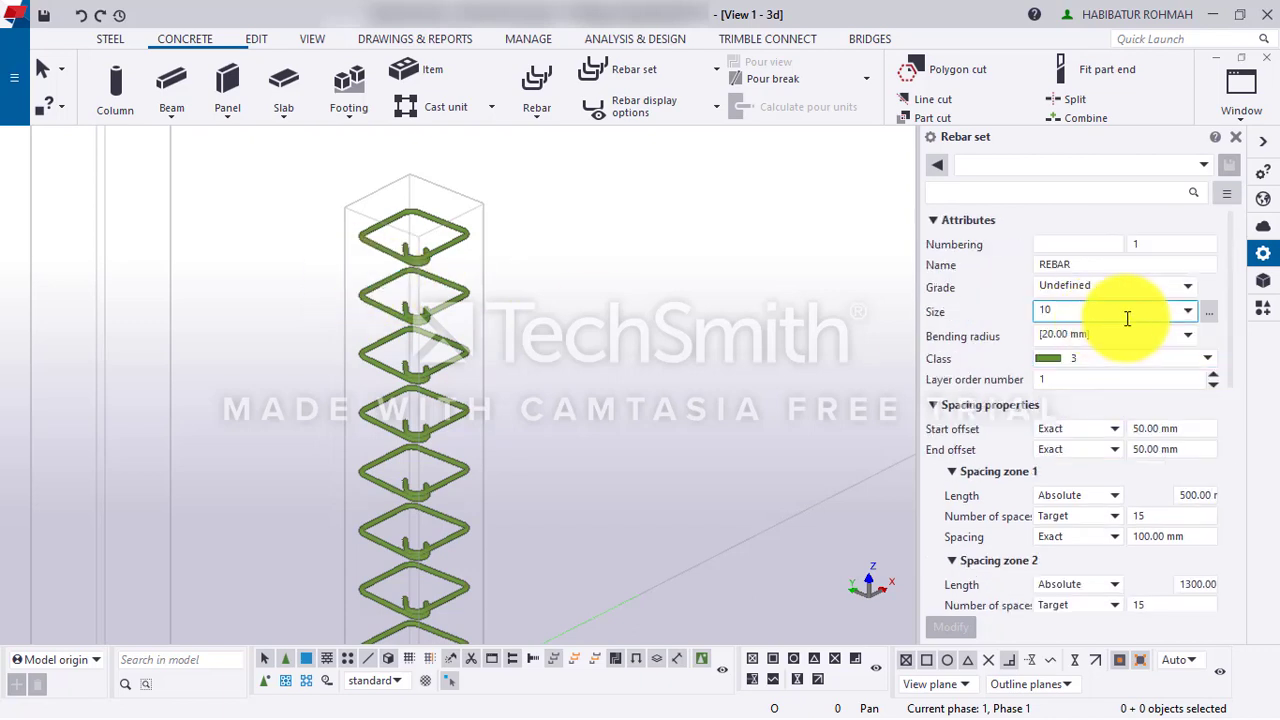
left_click(1121, 359)
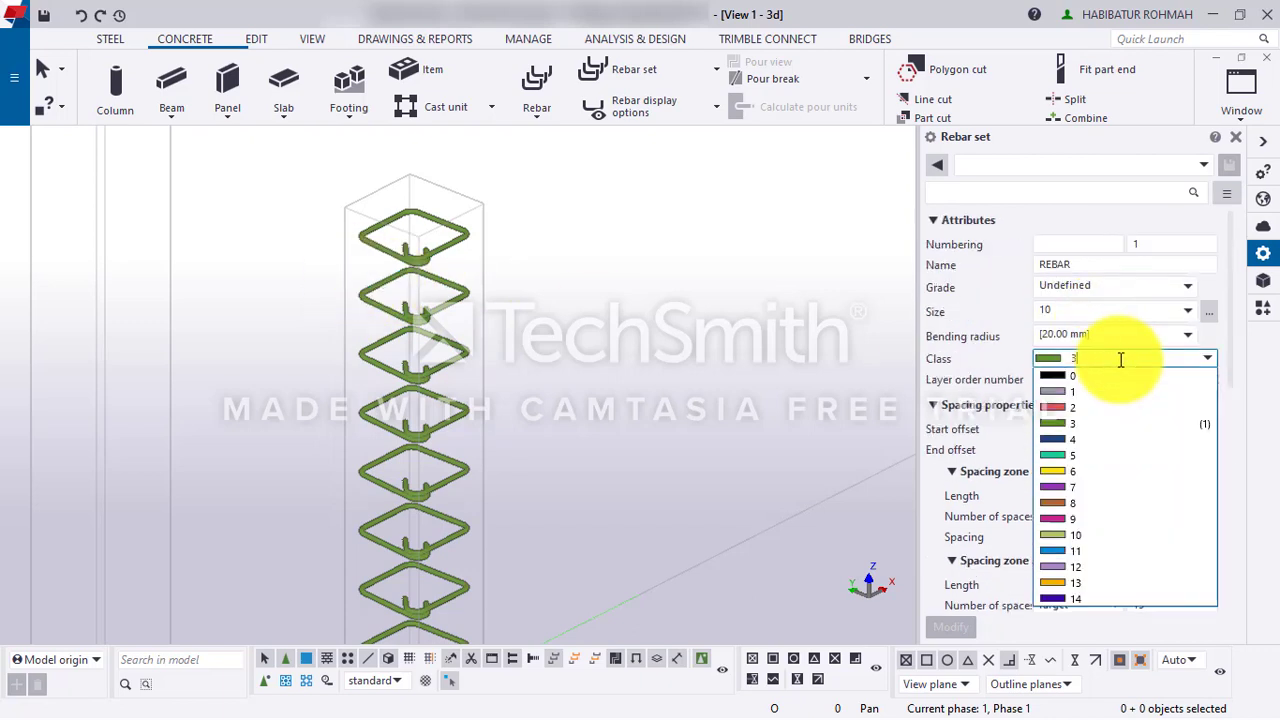
left_click(1080, 440)
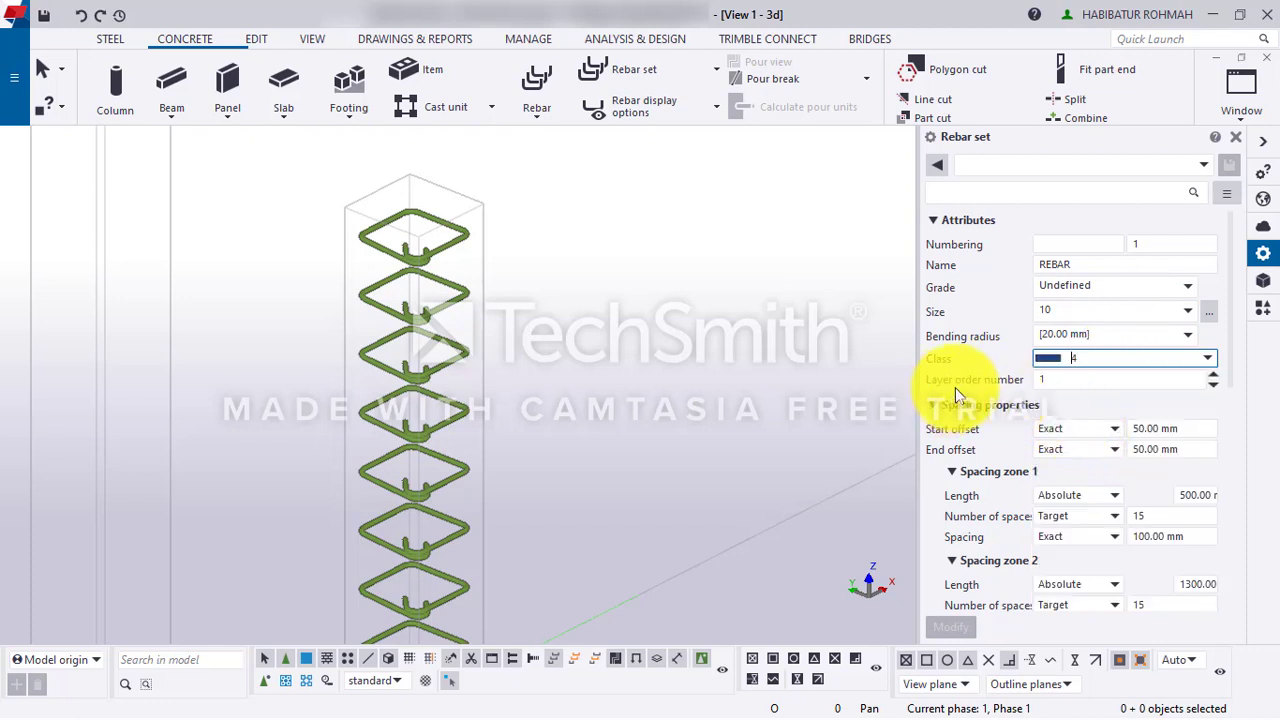
left_click(1213, 375)
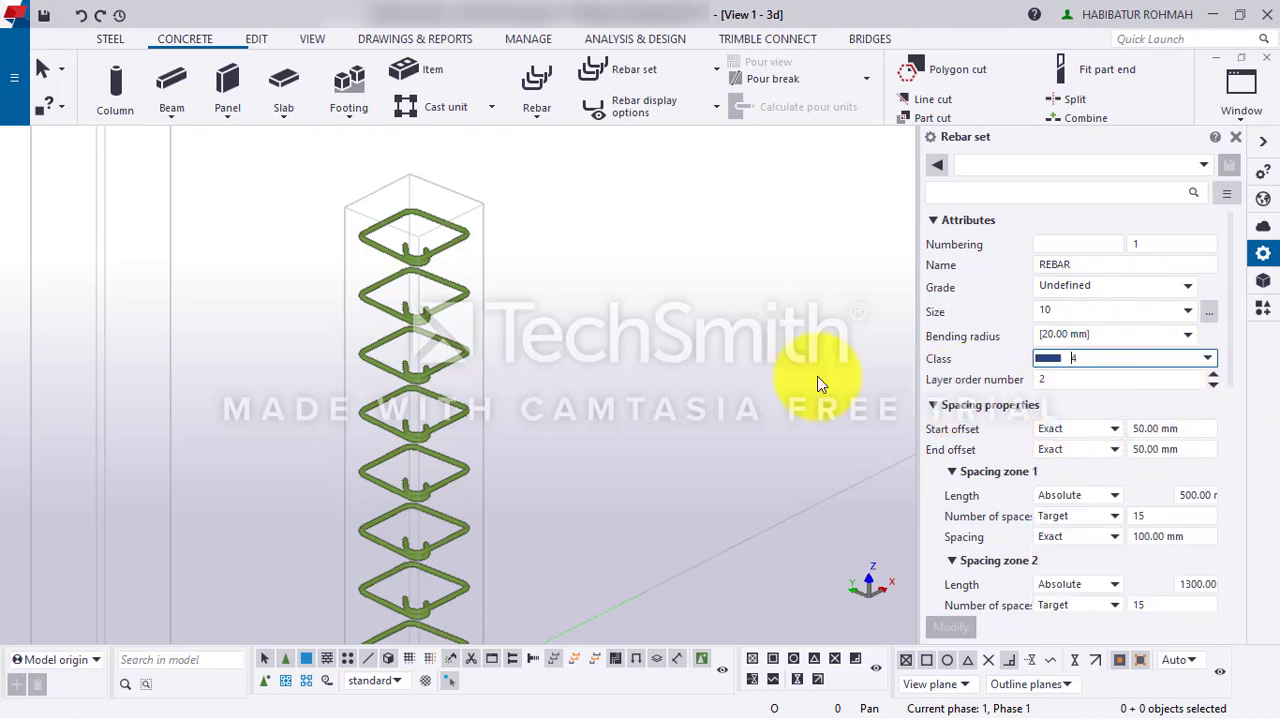
- Create the longitudinal rebar set along the column's height from its horizontal cross-section edge, and end the command
left_click(345, 336)
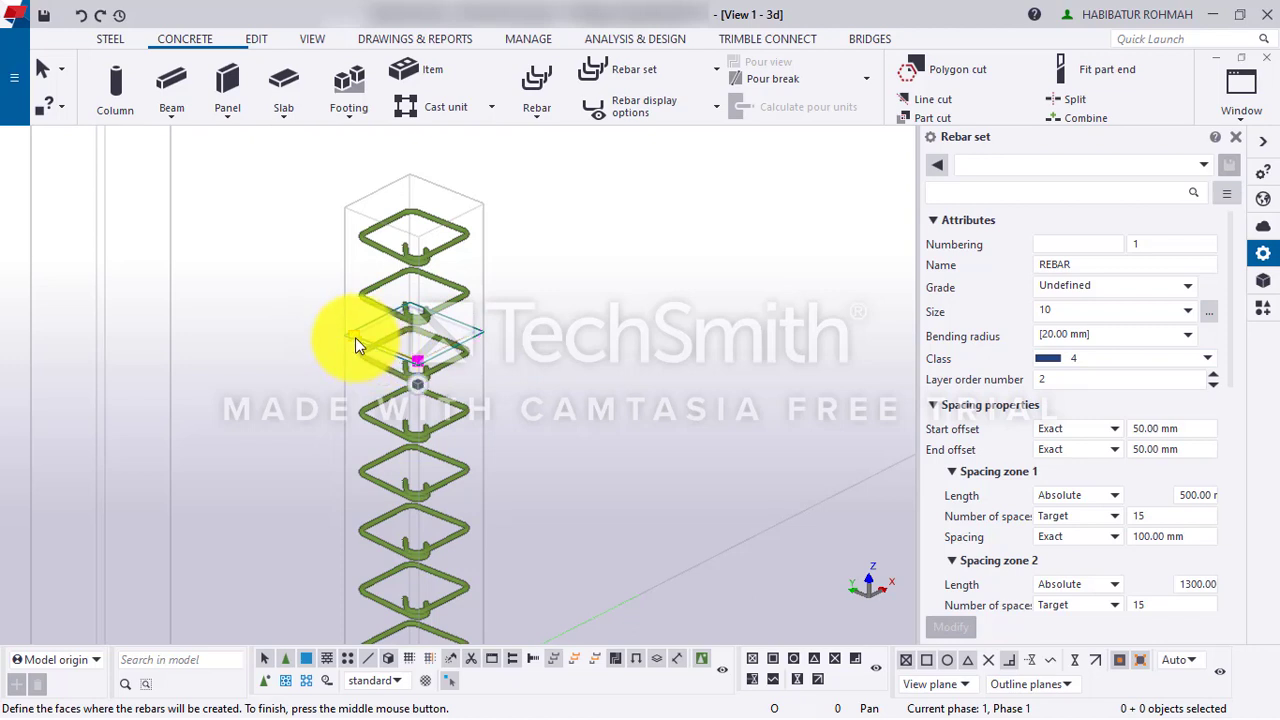
scroll(386, 362, "up", 2)
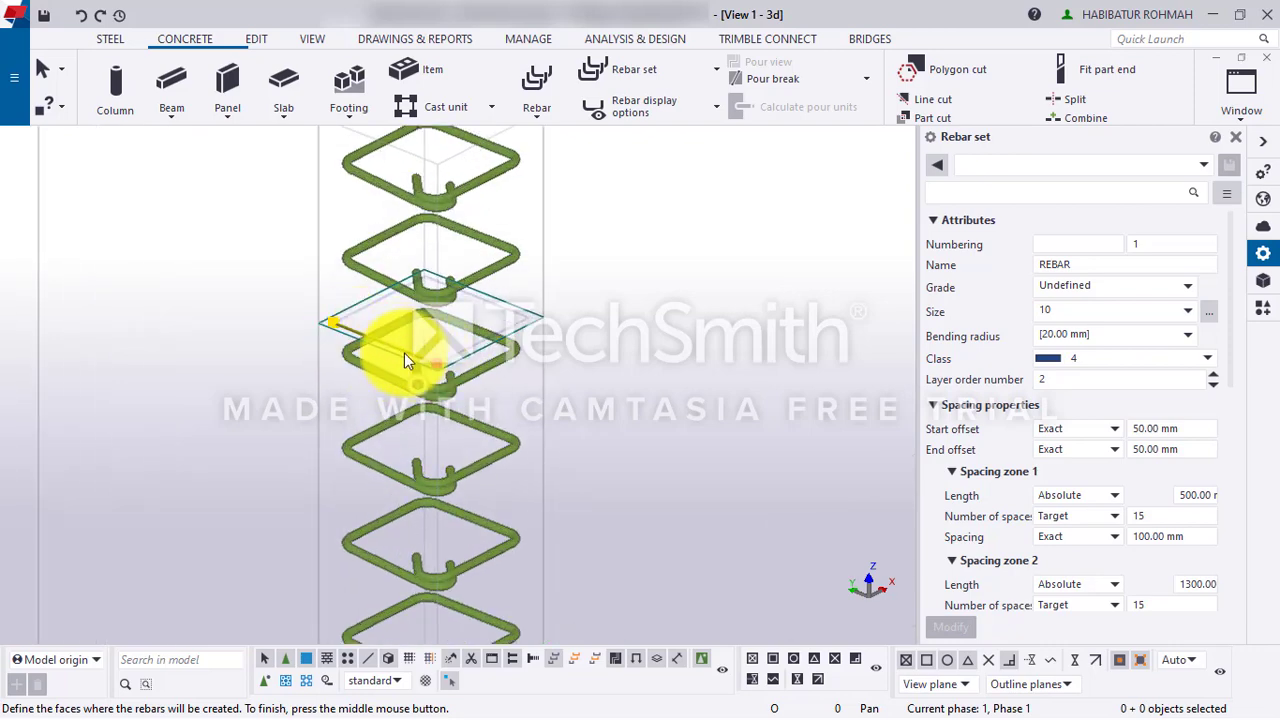
scroll(355, 172, "down", 2)
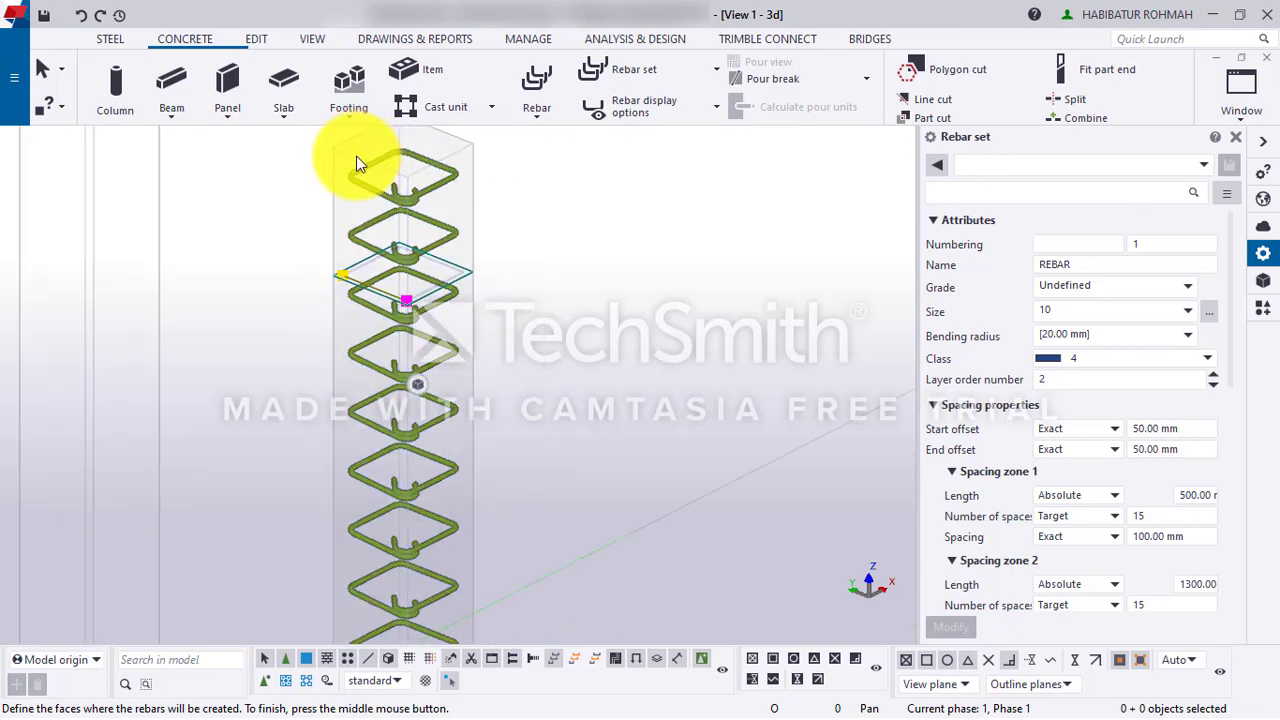
scroll(355, 284, "up", 3)
middle_click(340, 277)
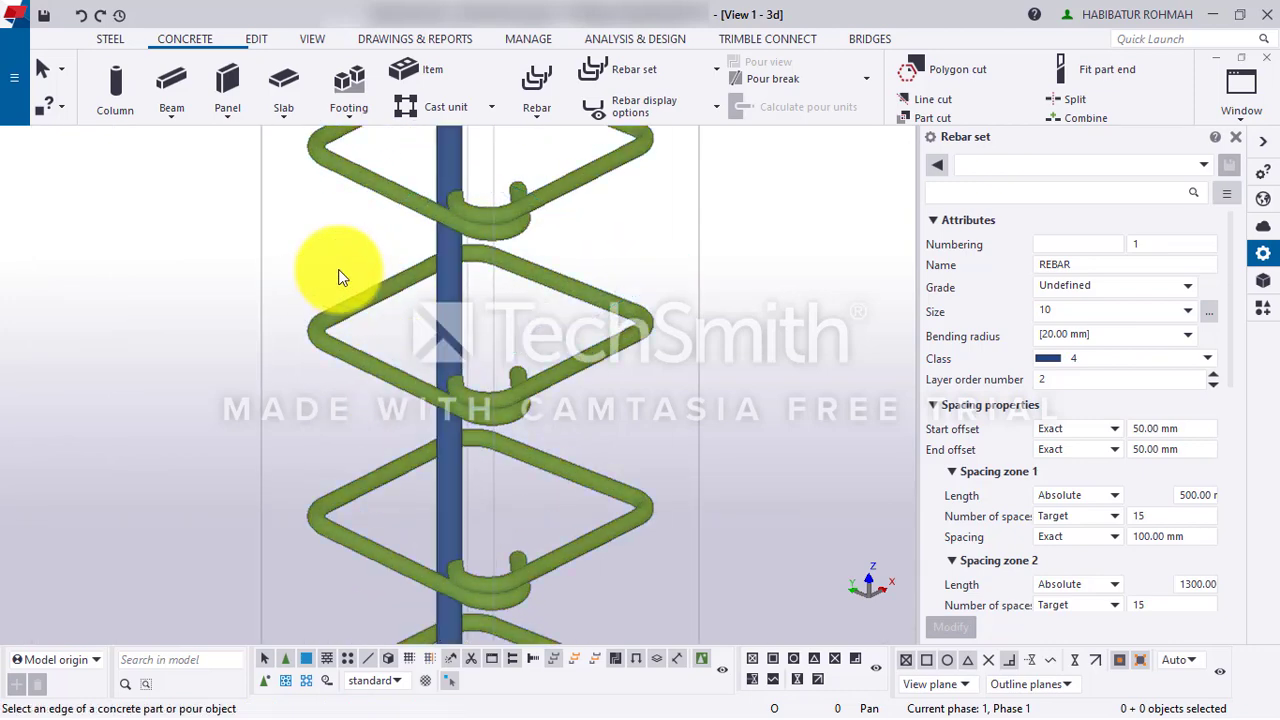
scroll(340, 277, "down", 5)
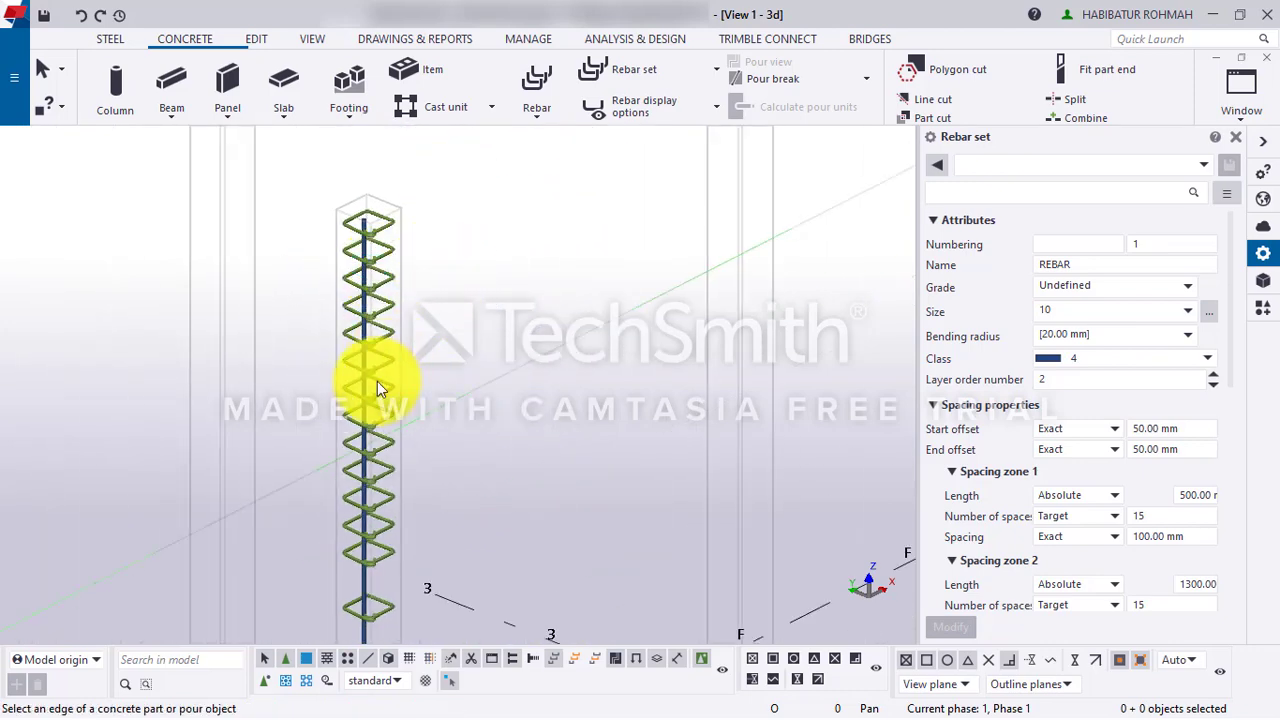
scroll(392, 440, "down", 4)
scroll(378, 582, "up", 5)
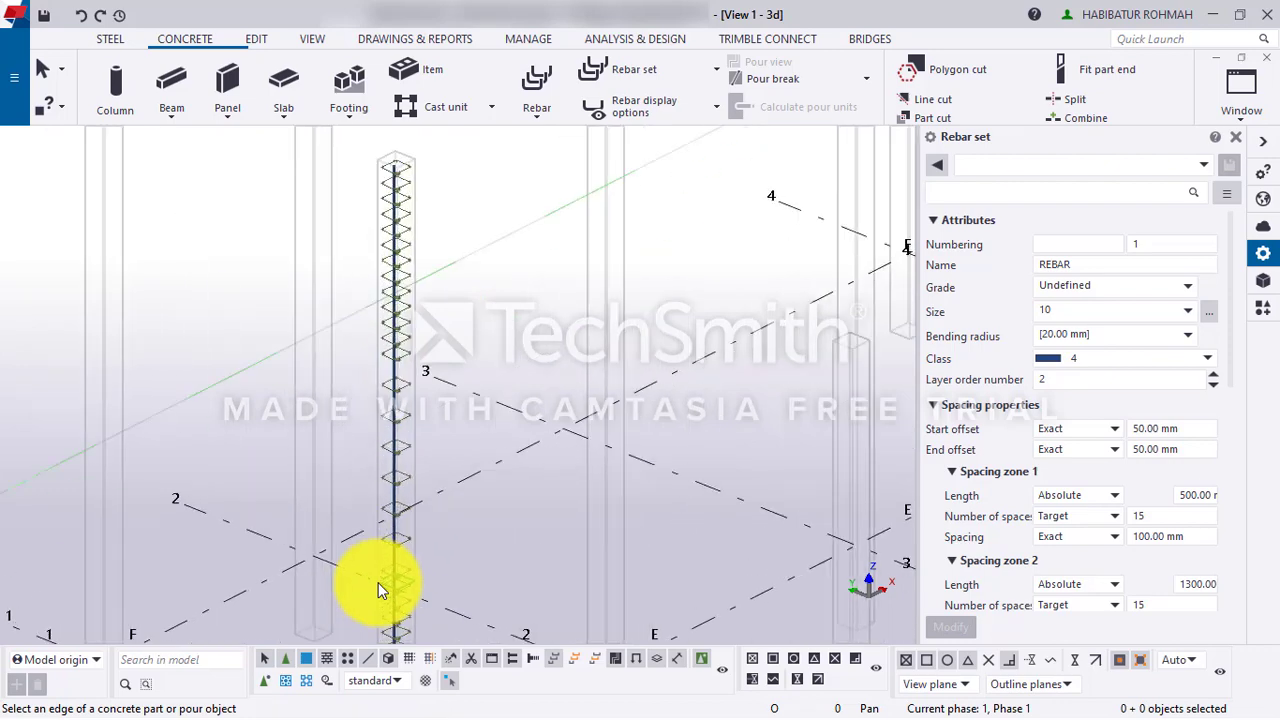
right_click(332, 322)
left_click(371, 334)
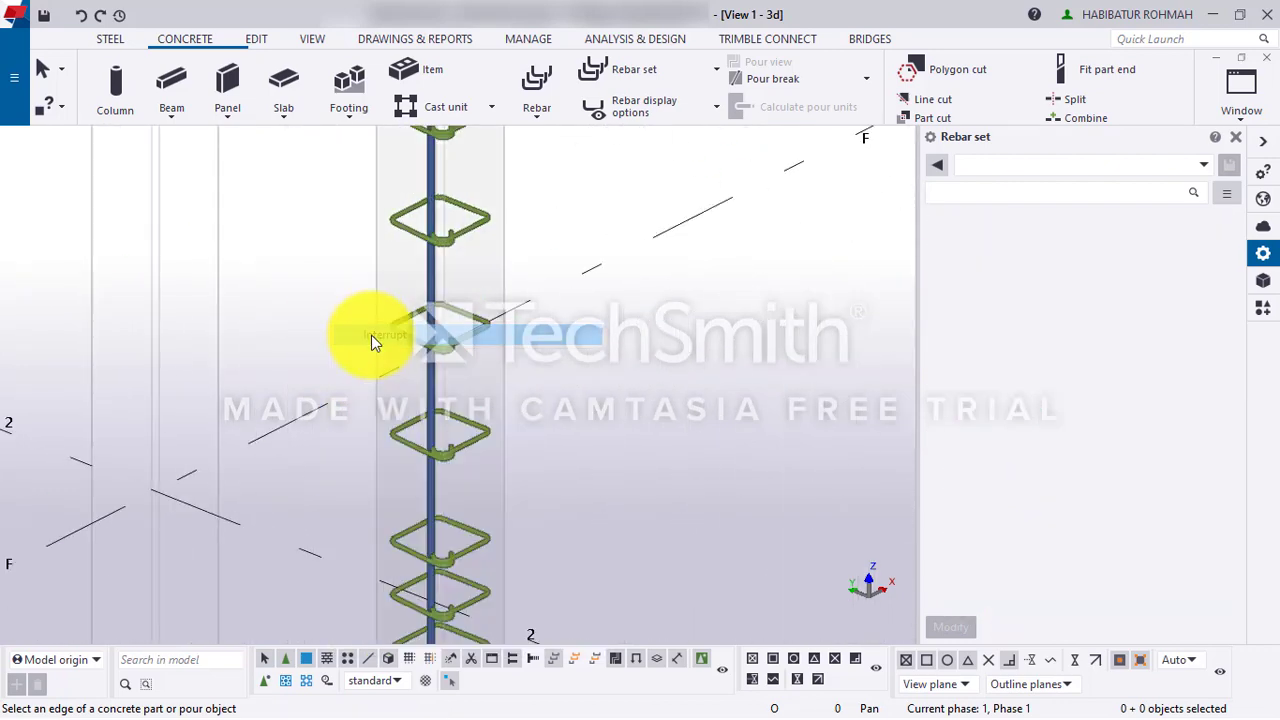
- Open the blue longitudinal rebar set's spacing for editing in the model and remove the surplus spacing zones, keeping a single zone
left_click(427, 283)
scroll(598, 385, "down", 3)
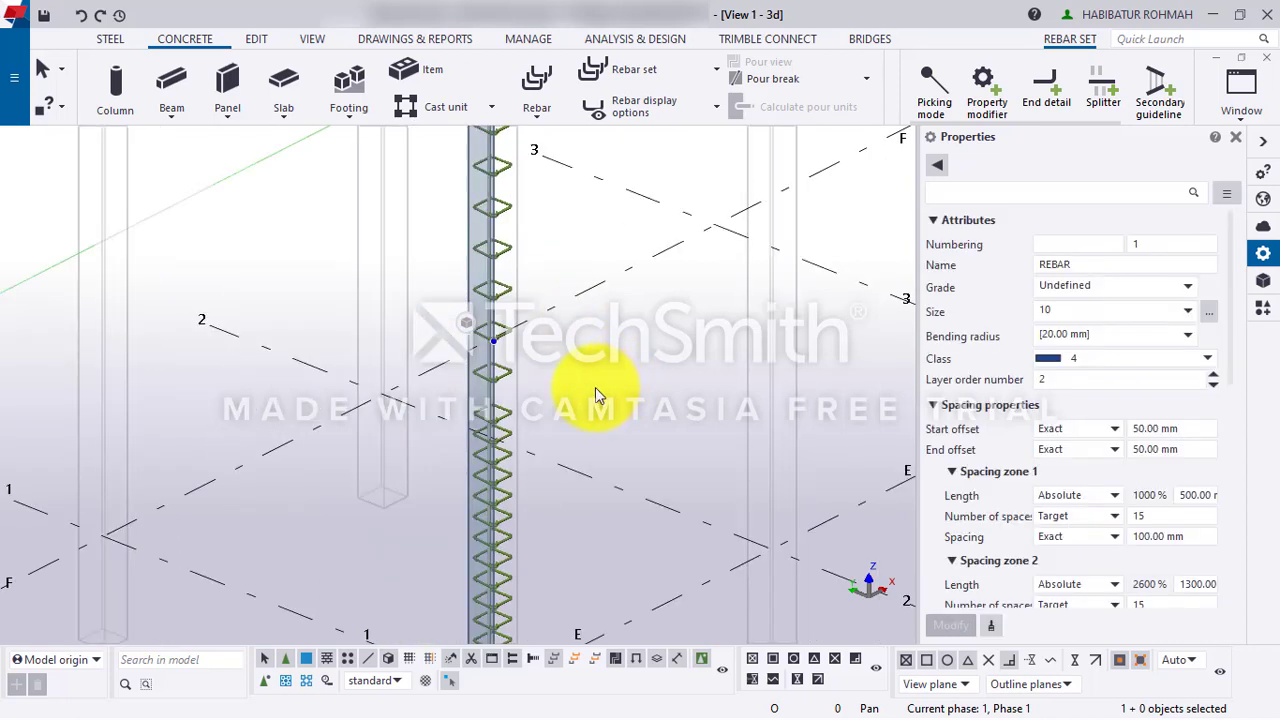
scroll(595, 395, "down", 2)
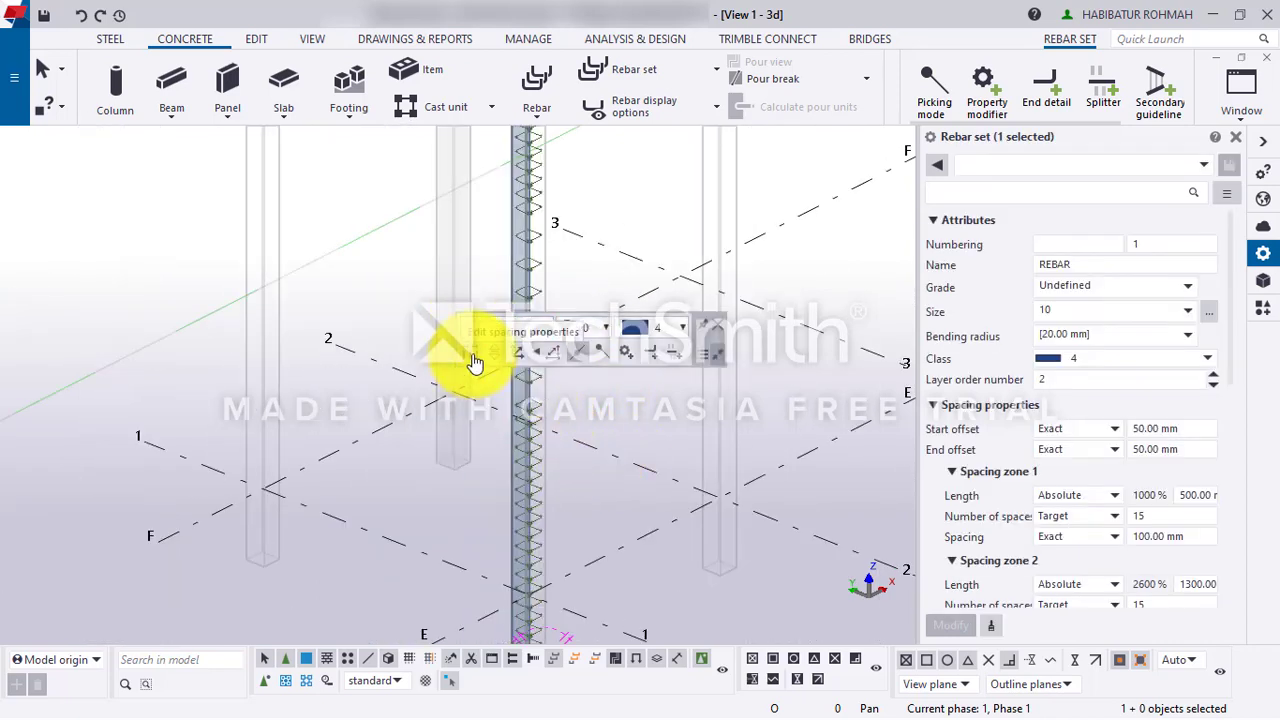
left_click(400, 330)
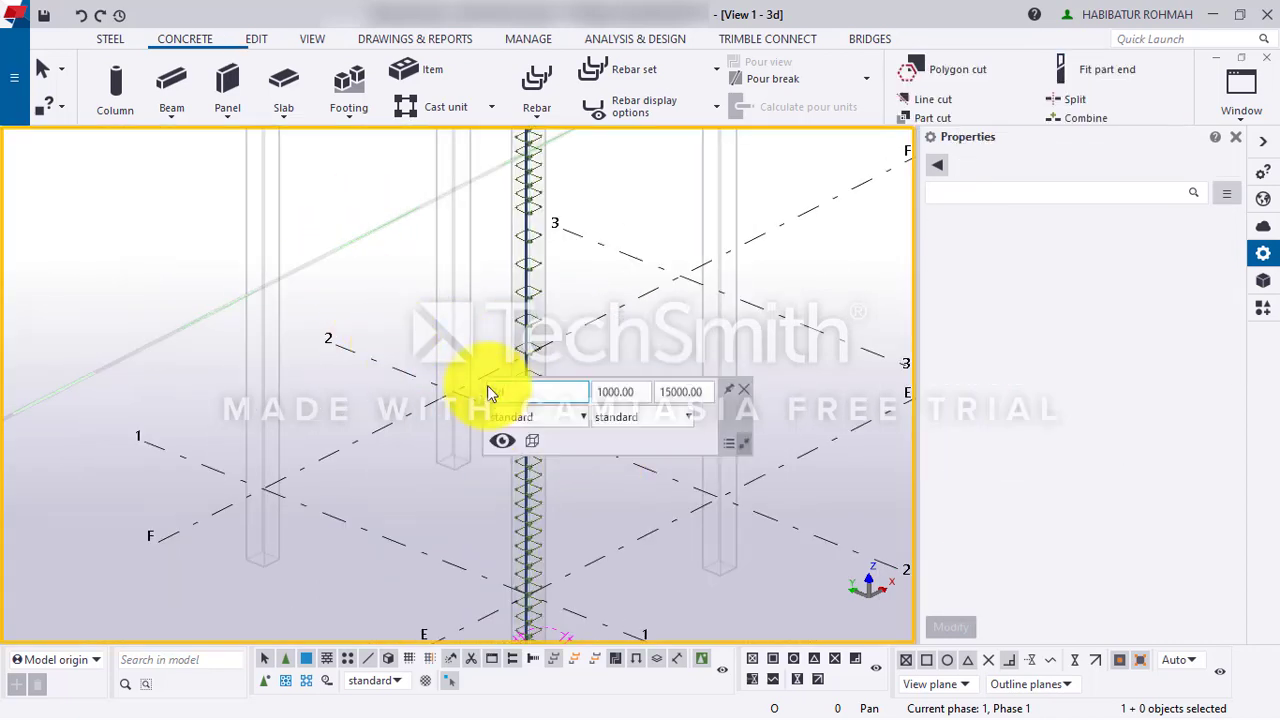
scroll(522, 365, "up", 1)
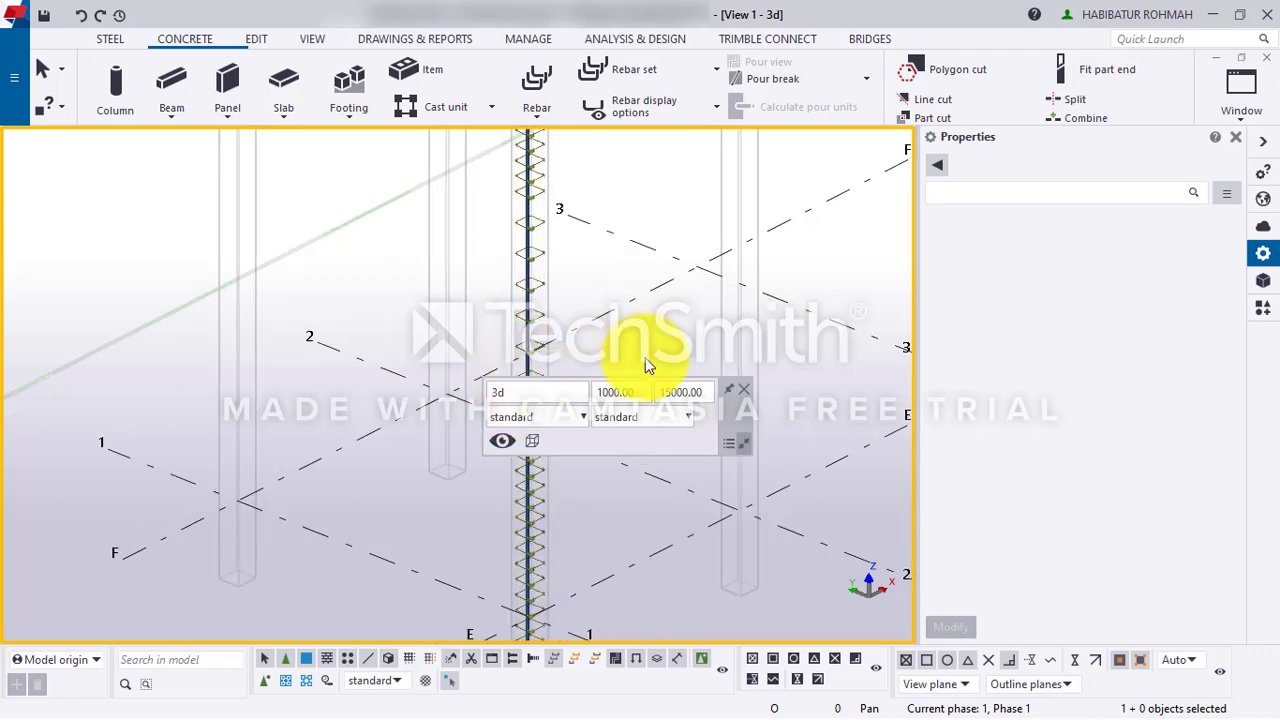
scroll(516, 395, "up", 2)
left_click(521, 394)
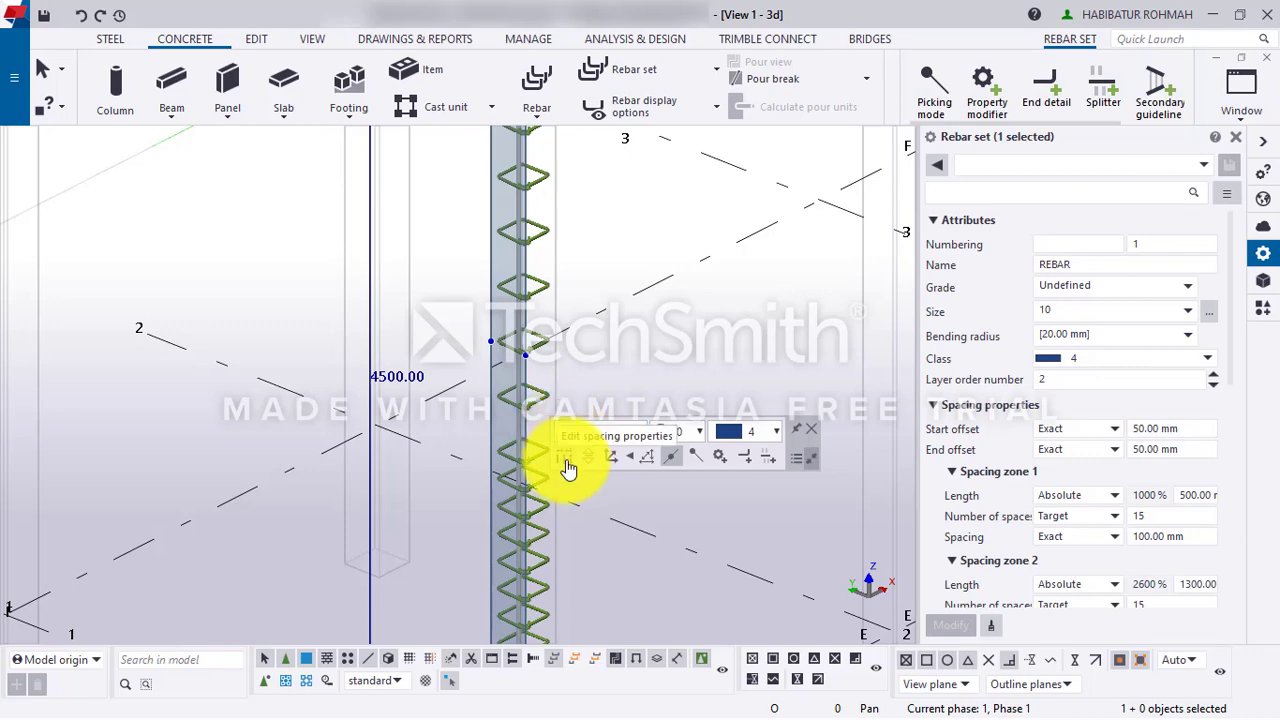
left_click(566, 465)
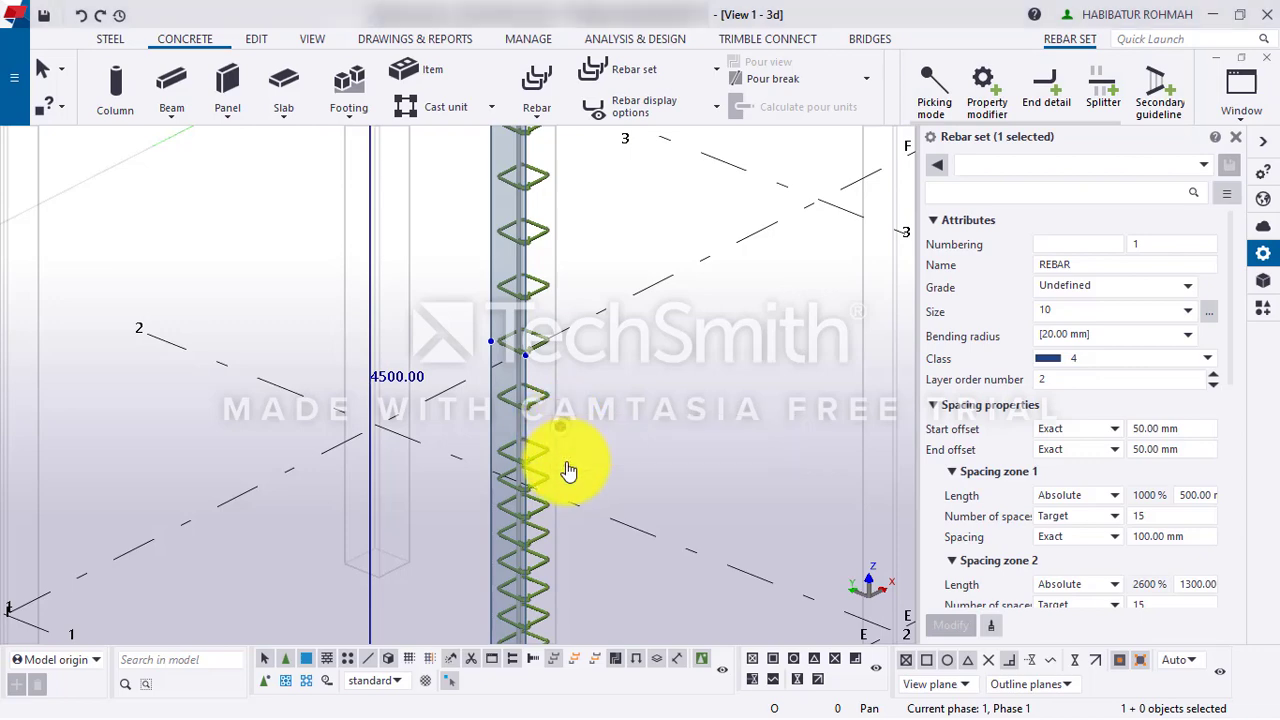
scroll(566, 470, "down", 4)
scroll(490, 405, "down", 3)
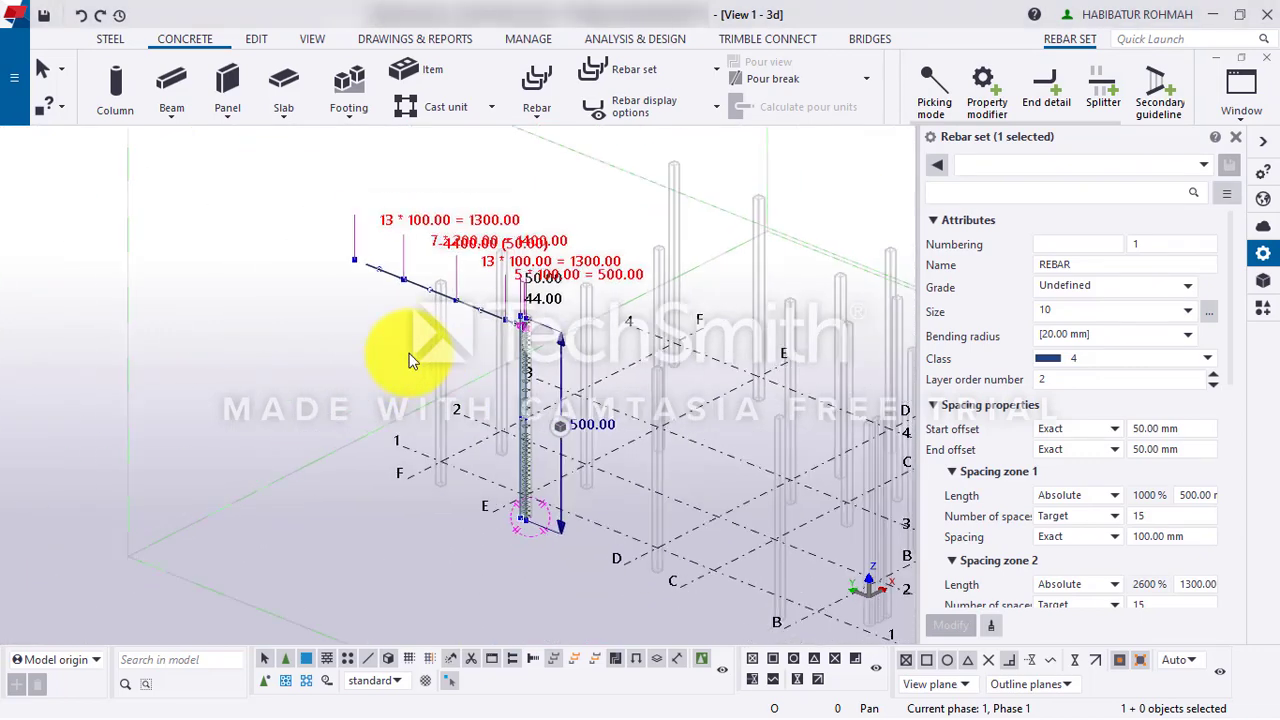
scroll(380, 275, "up", 4)
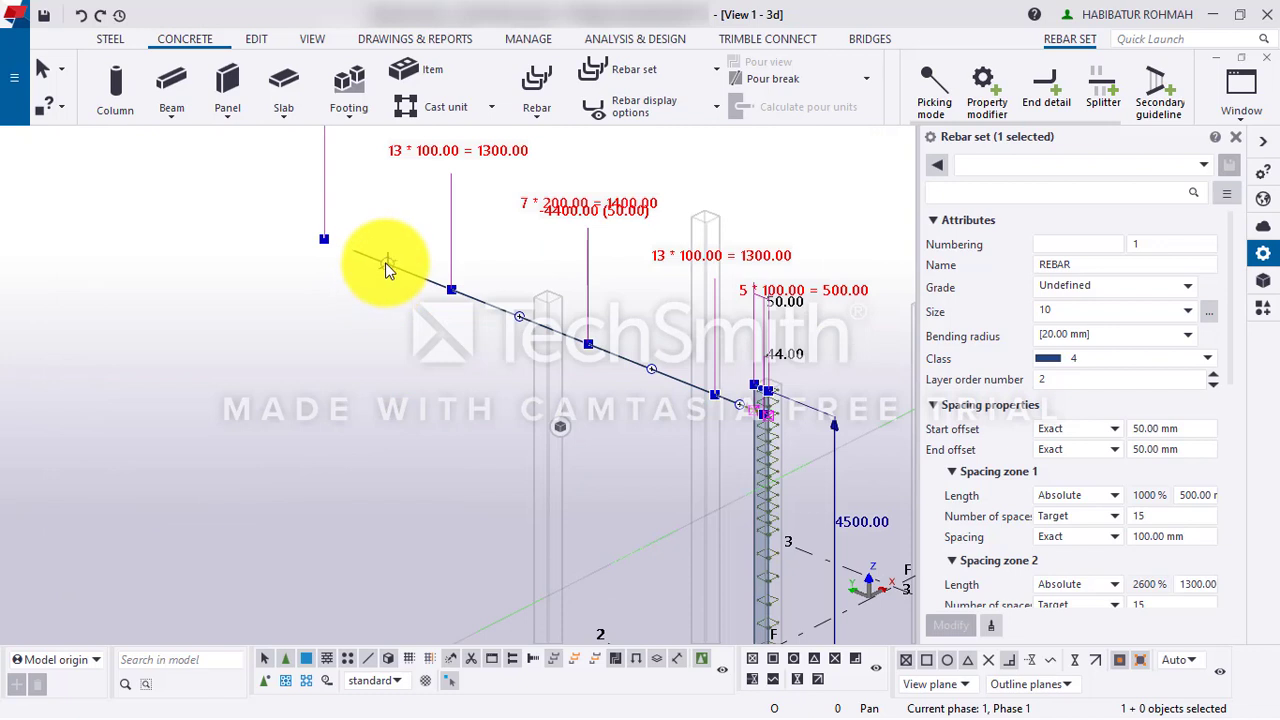
left_click_drag(385, 262, 700, 395)
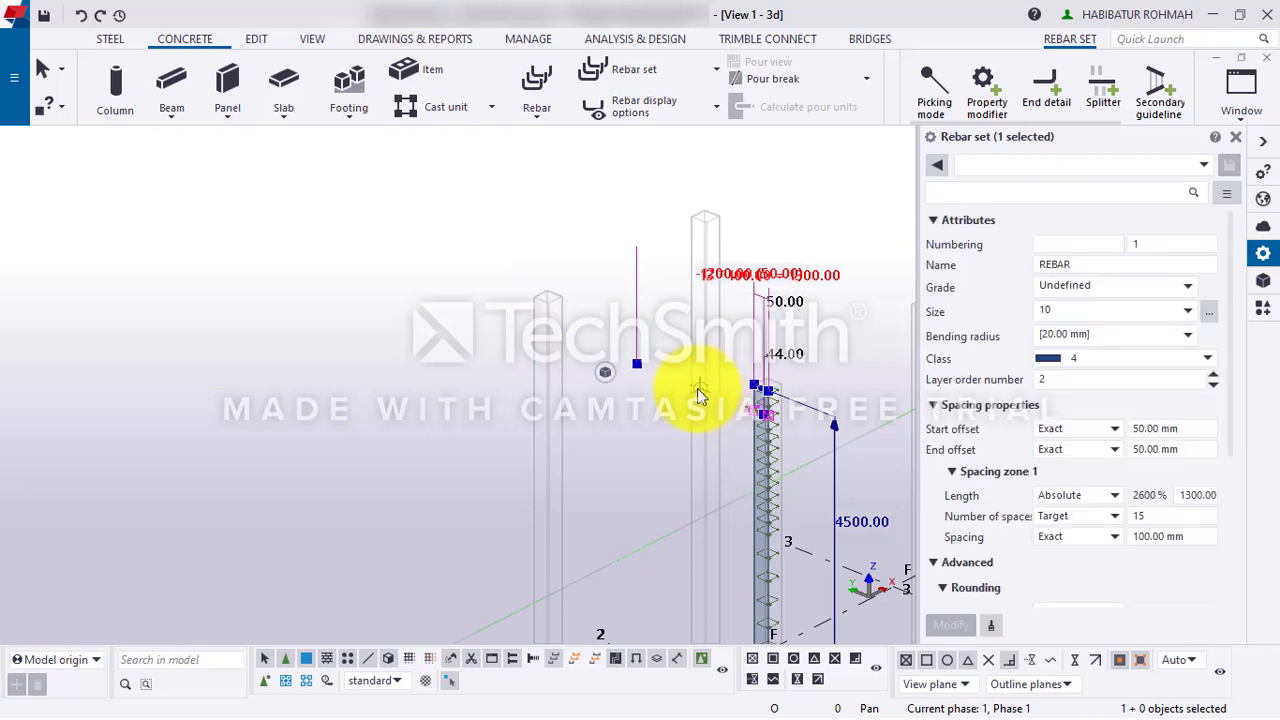
- Set the spacing type of the longitudinal rebar set's spacing zone 1 to Target and apply the change
scroll(771, 430, "up", 4)
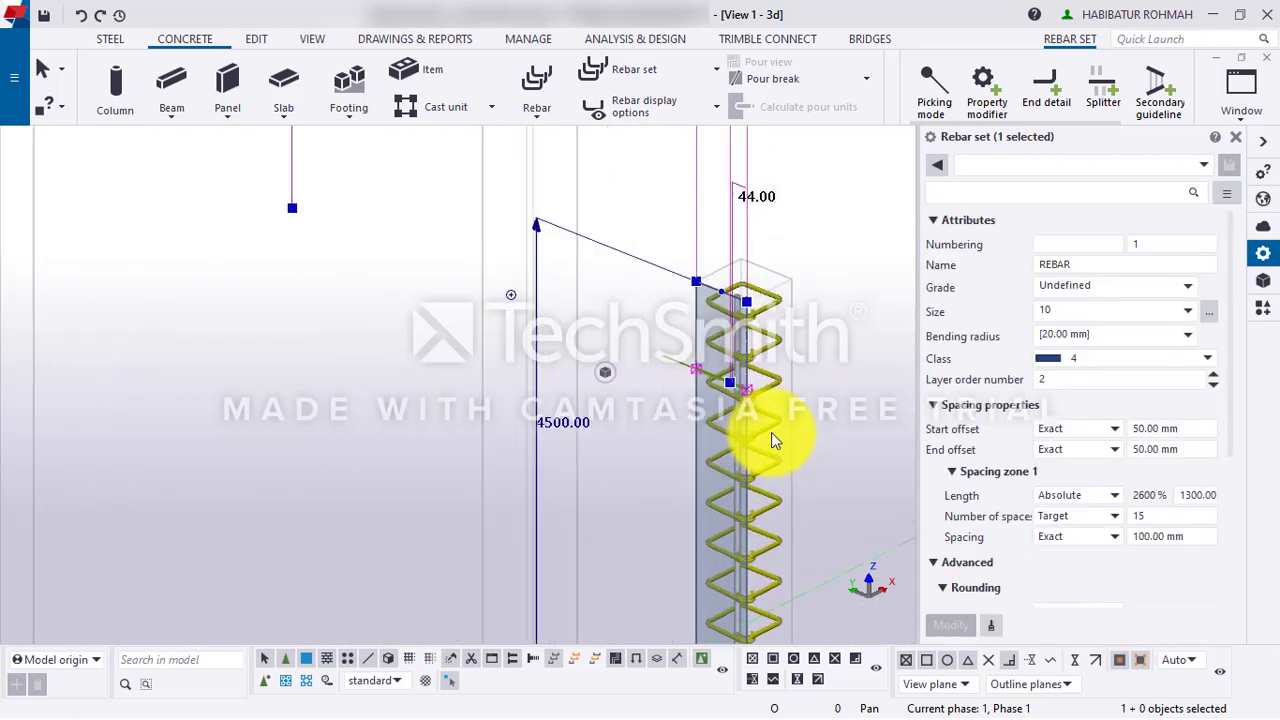
left_click(1080, 538)
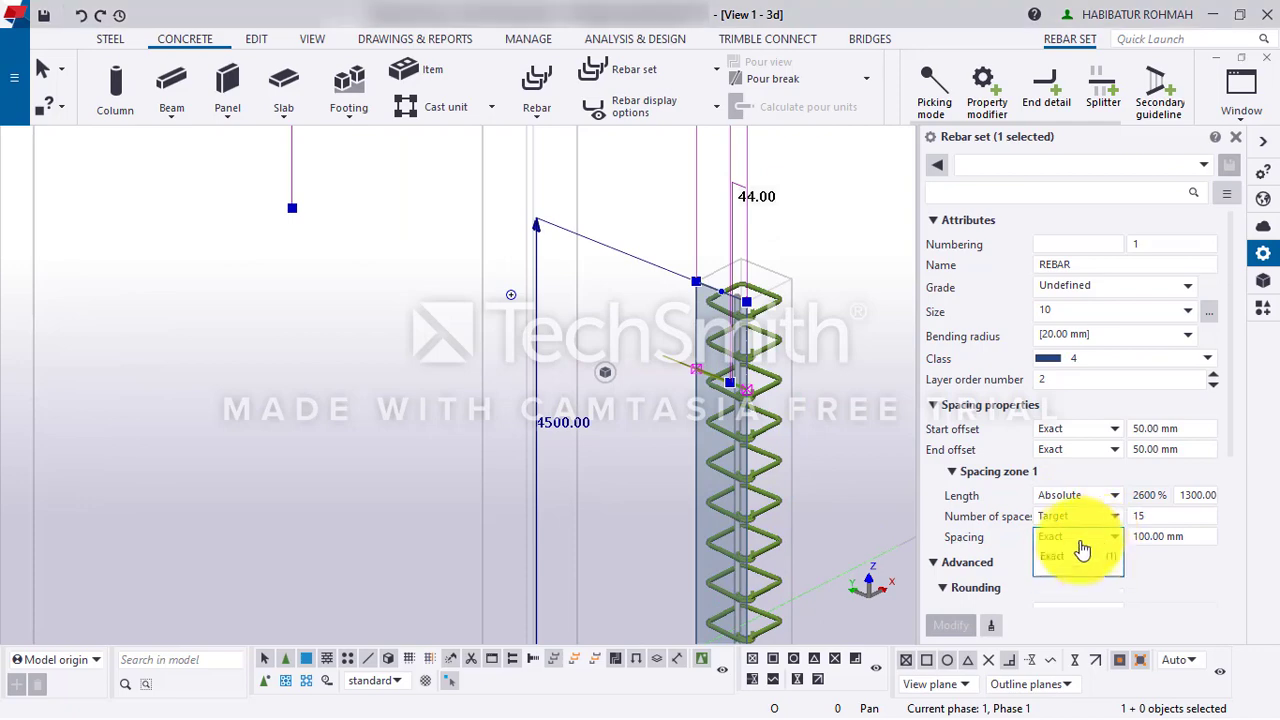
left_click(1060, 555)
left_click(953, 627)
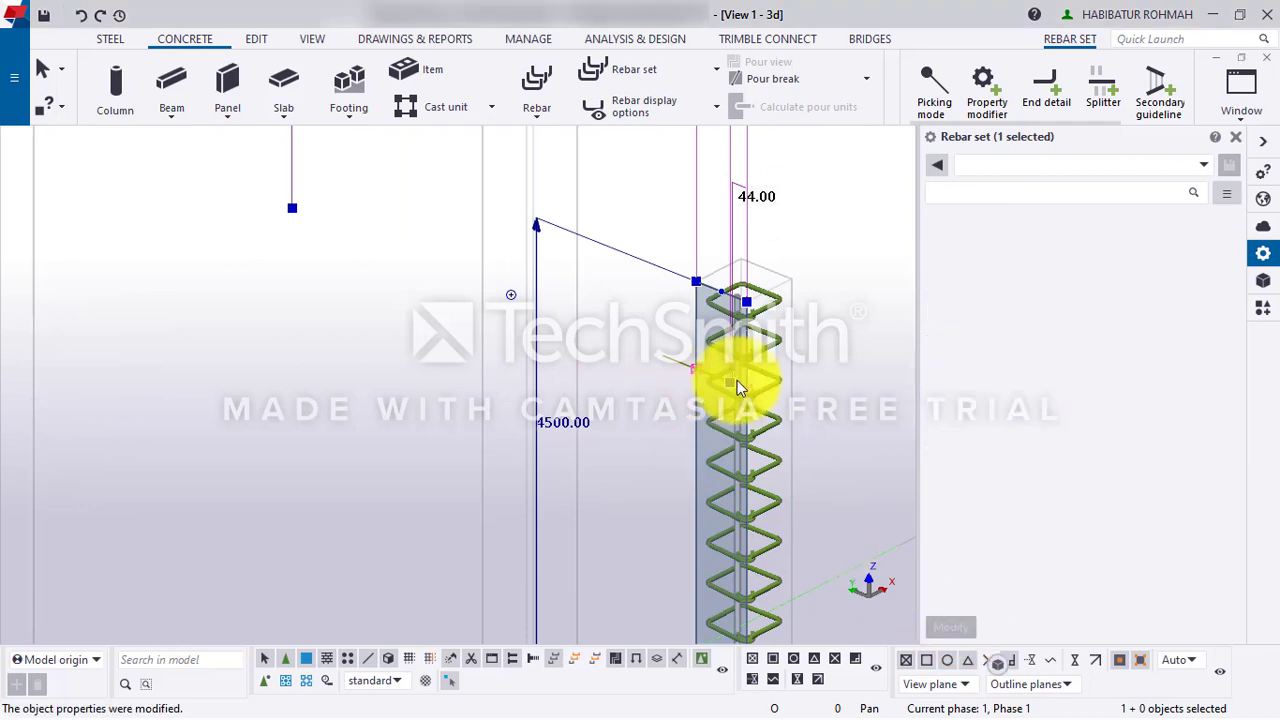
scroll(737, 380, "down", 3)
left_click(822, 366)
scroll(763, 366, "up", 5)
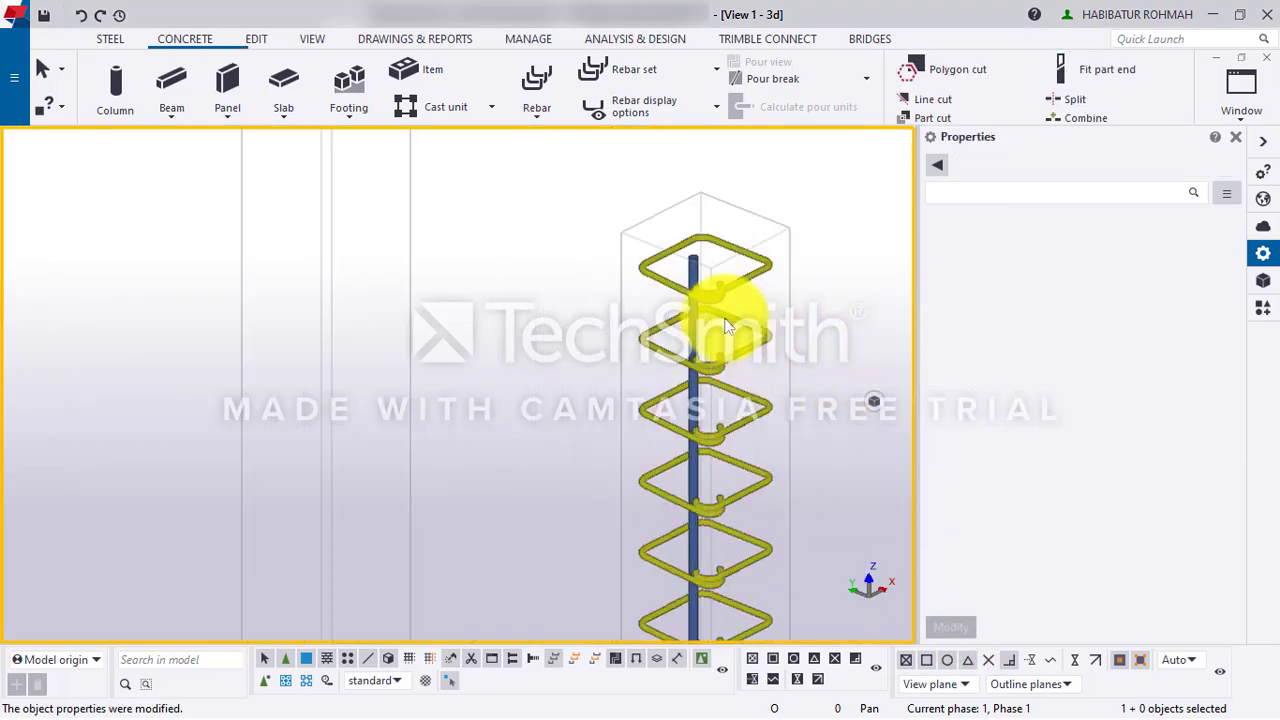
- Switch the model view to plan and frame the cross-section of the reinforced column at grid intersection 1-E
scroll(695, 270, "down", 5)
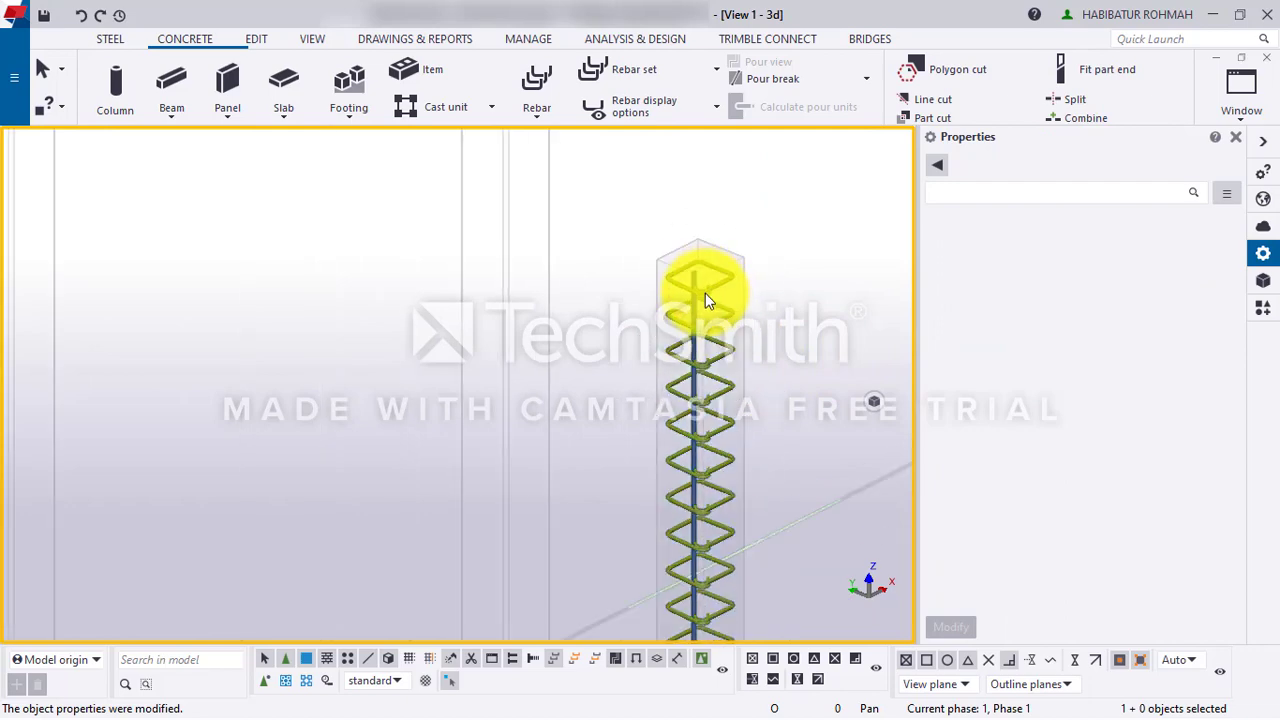
middle_click_drag(705, 293, 890, 522, "ctrl")
key("ctrl+p")
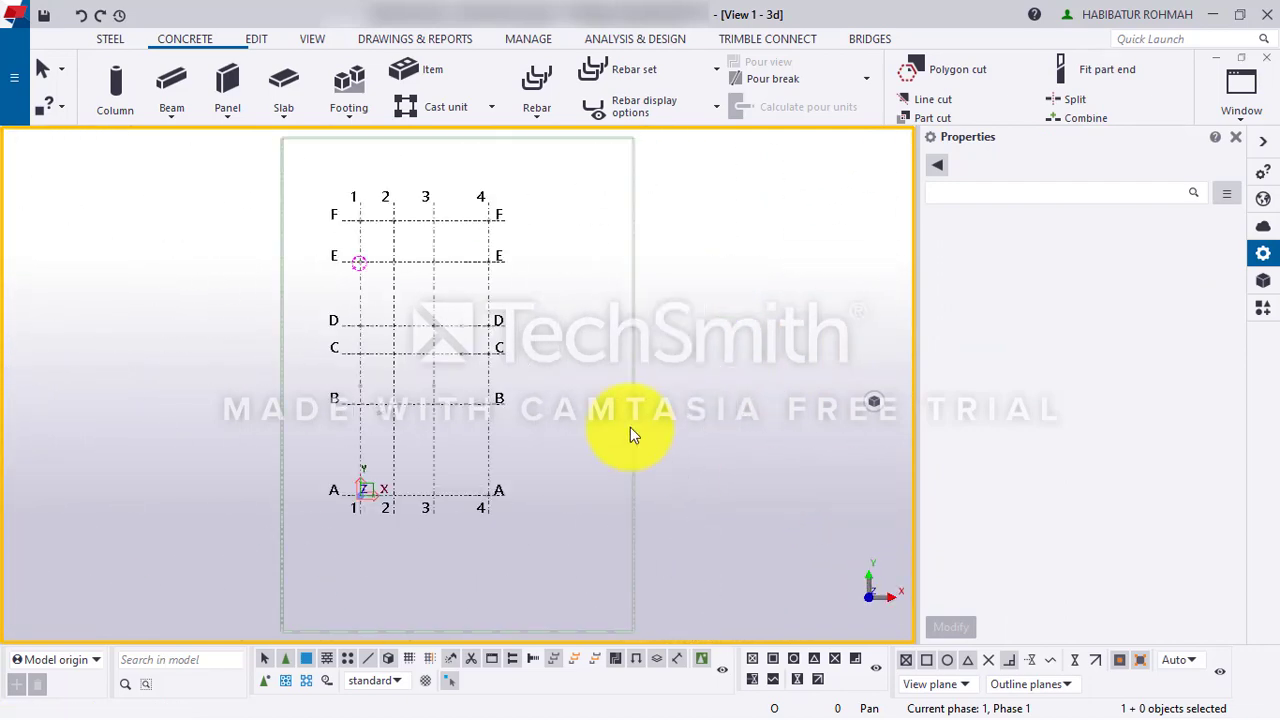
scroll(365, 345, "up", 5)
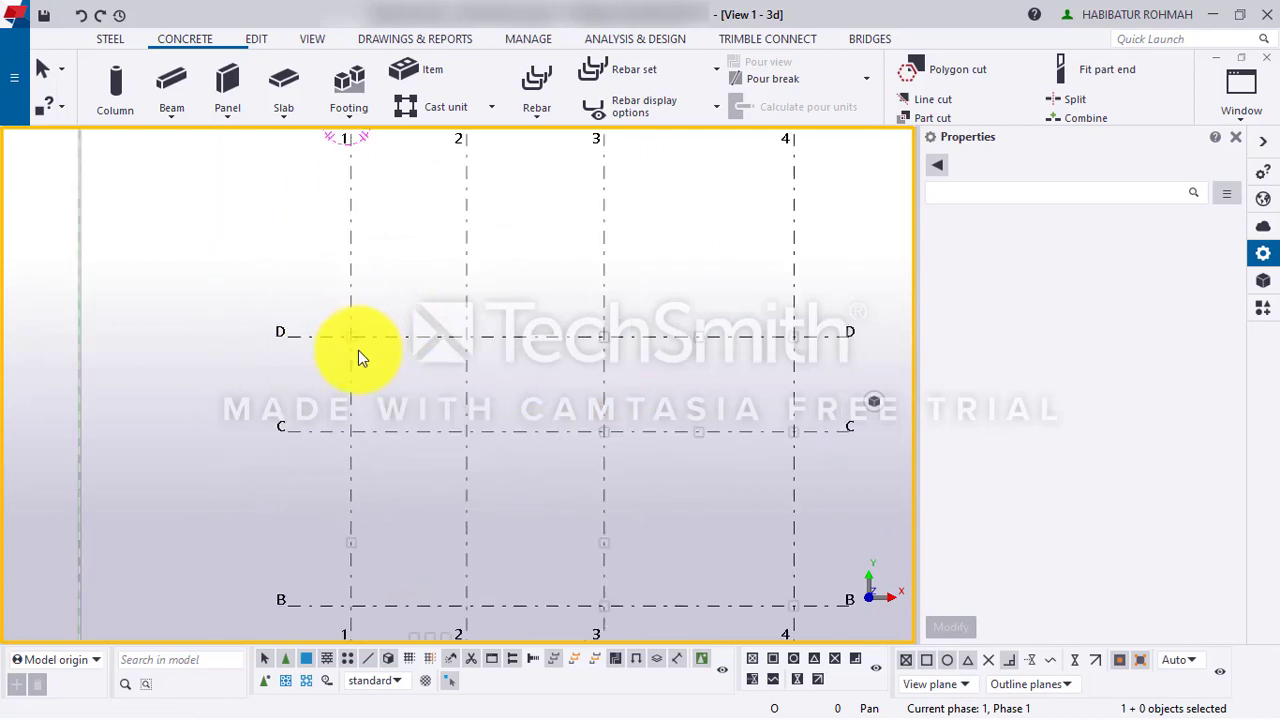
scroll(360, 335, "down", 3)
scroll(351, 160, "up", 5)
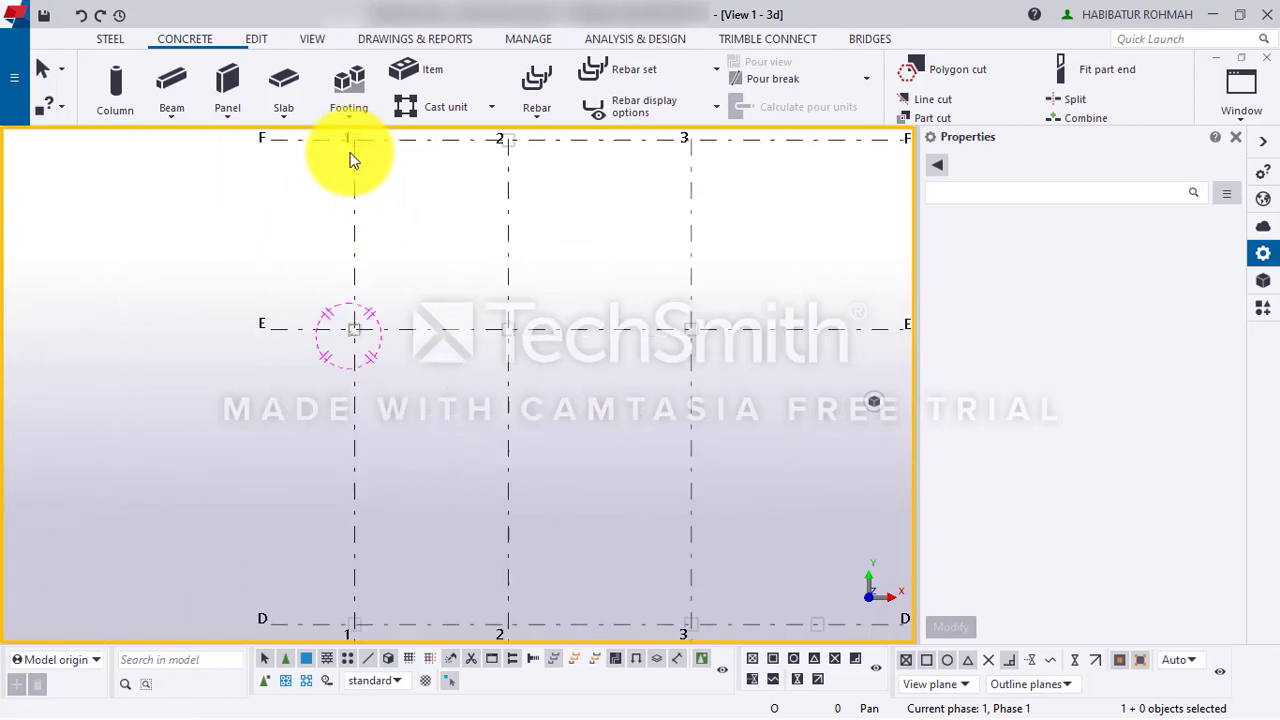
scroll(349, 371, "up", 5)
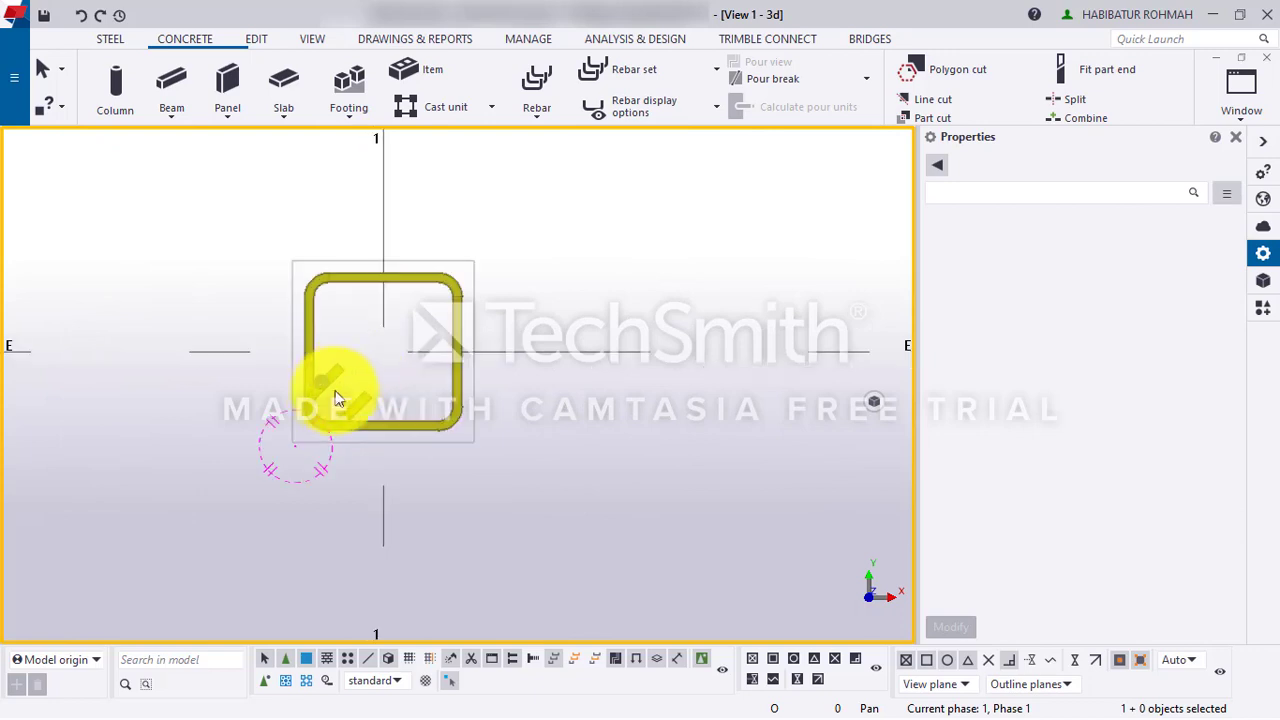
scroll(333, 394, "up", 2)
- Set the longitudinal rebar set's number of spaces in zone 1 to Exact with a value of 1, and apply it
left_click(323, 388)
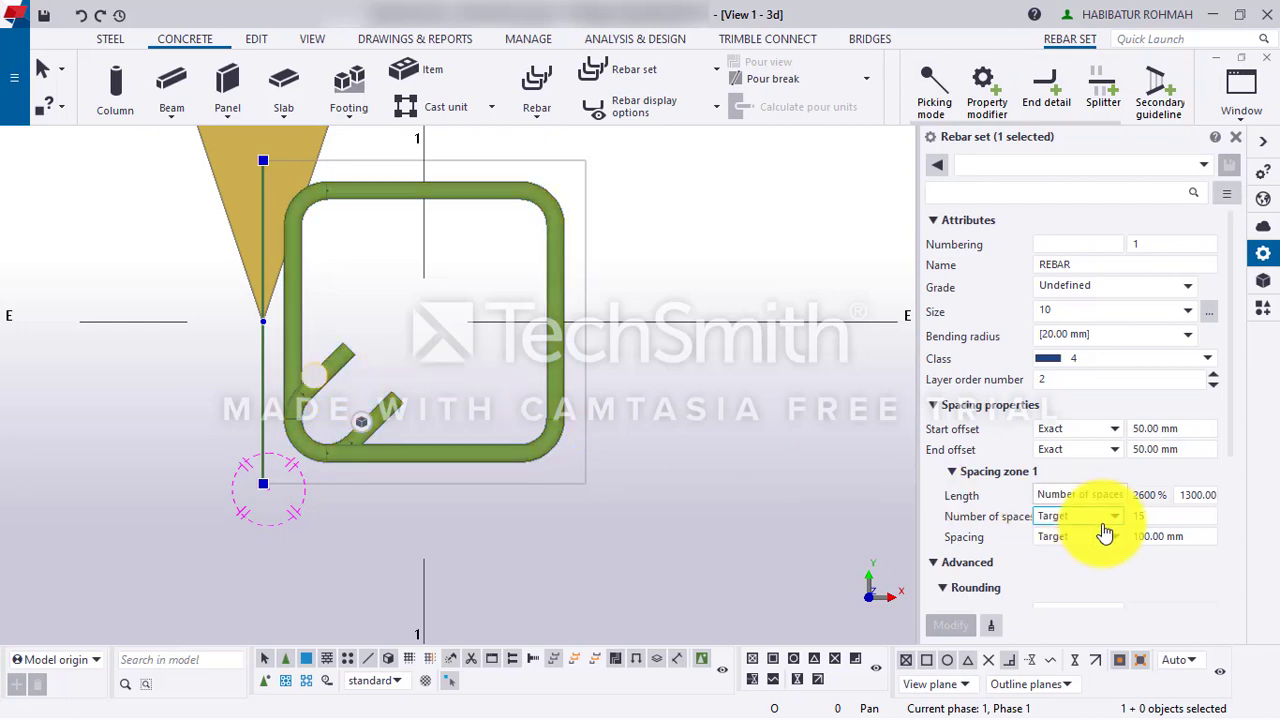
left_click(1075, 517)
left_click(1063, 550)
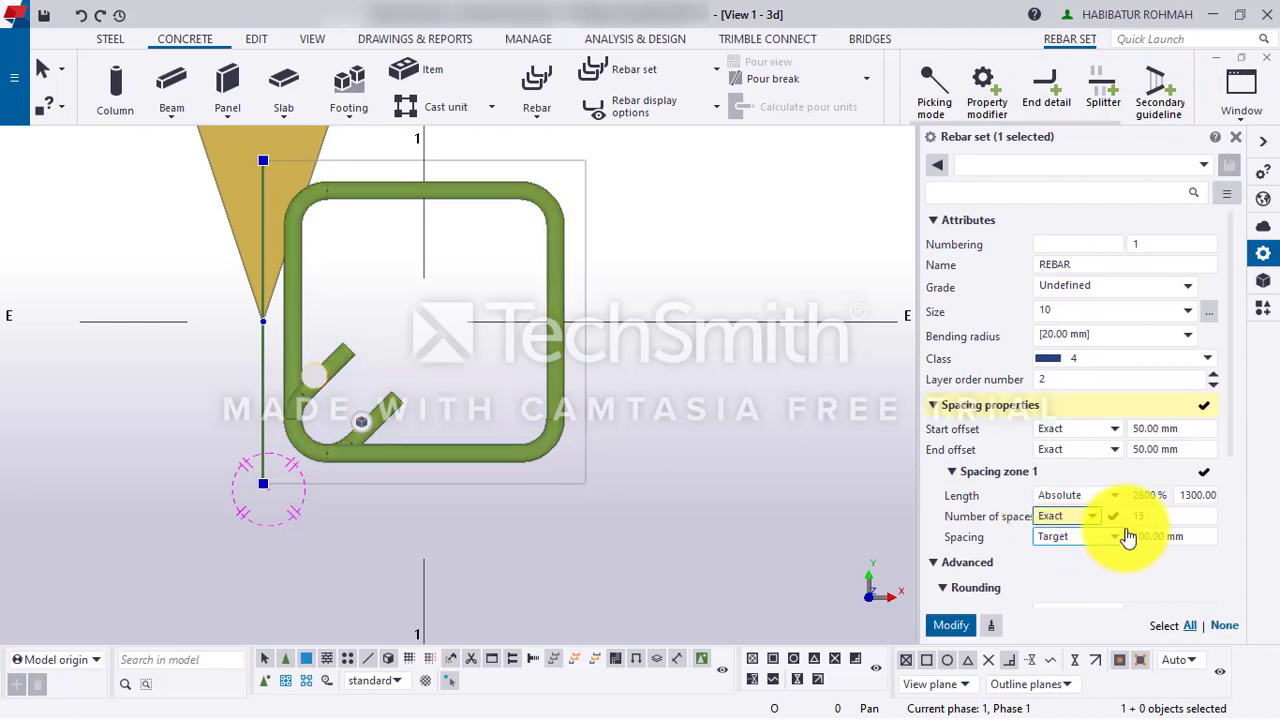
left_click(1160, 515)
type("1")
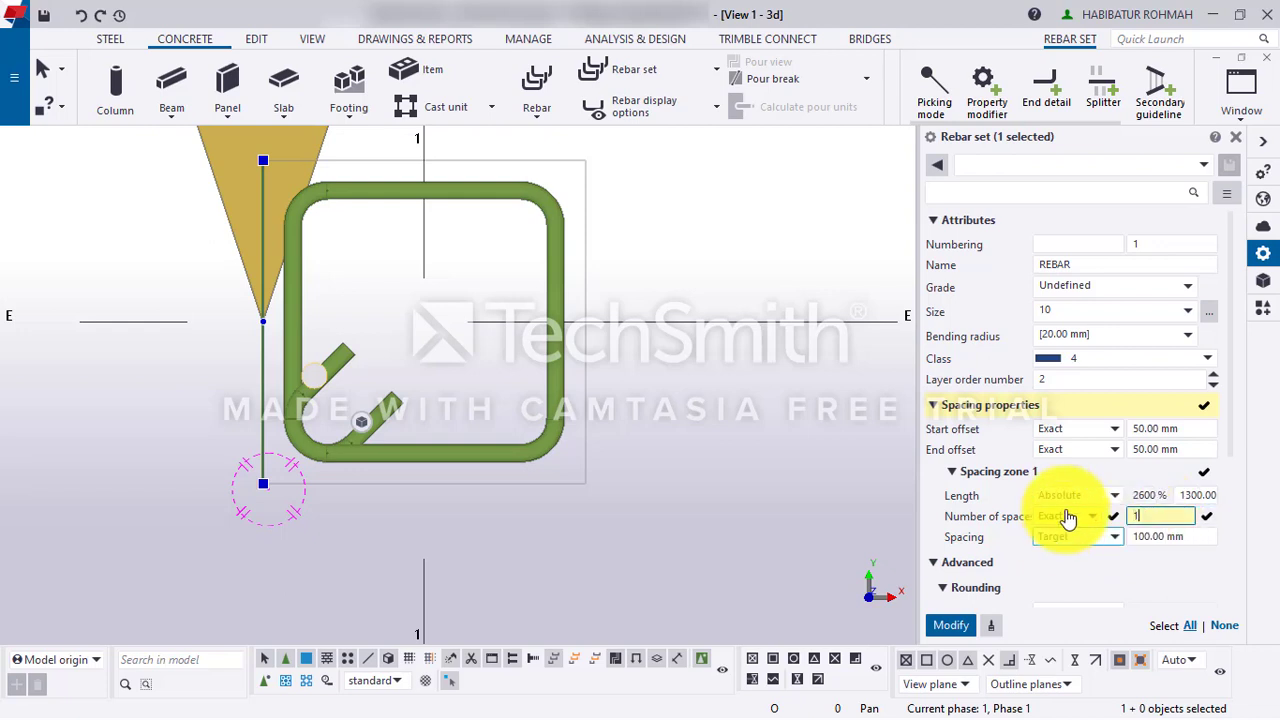
left_click(945, 622)
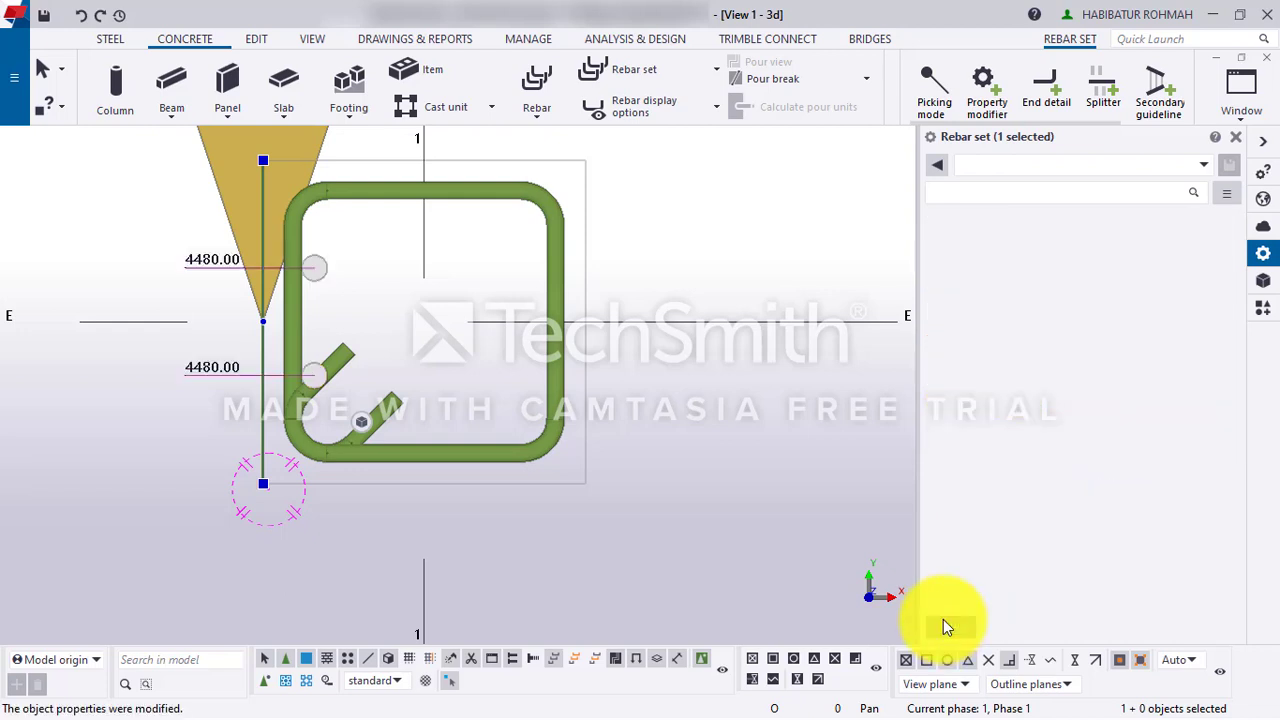
- Set the longitudinal bars' zone 1 spacing type to Exact and try spacing values of 150 mm and 125 mm
left_click(316, 266)
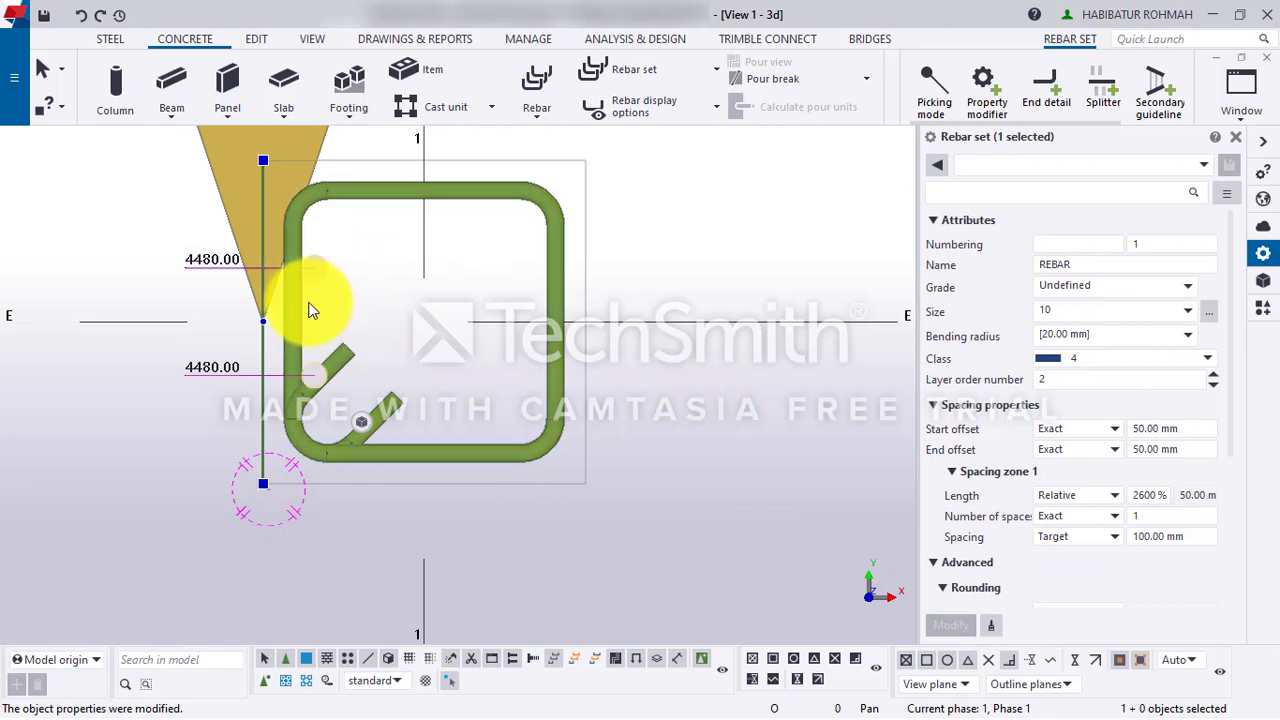
left_click(1066, 540)
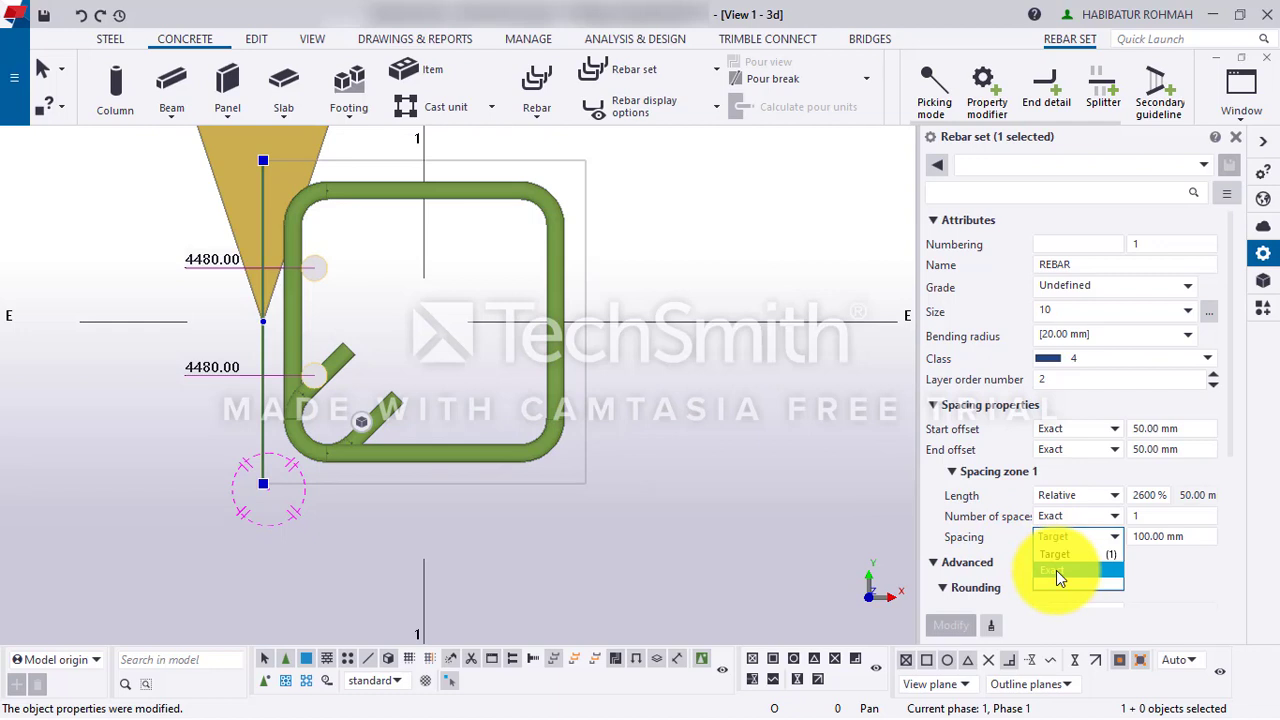
left_click(1056, 570)
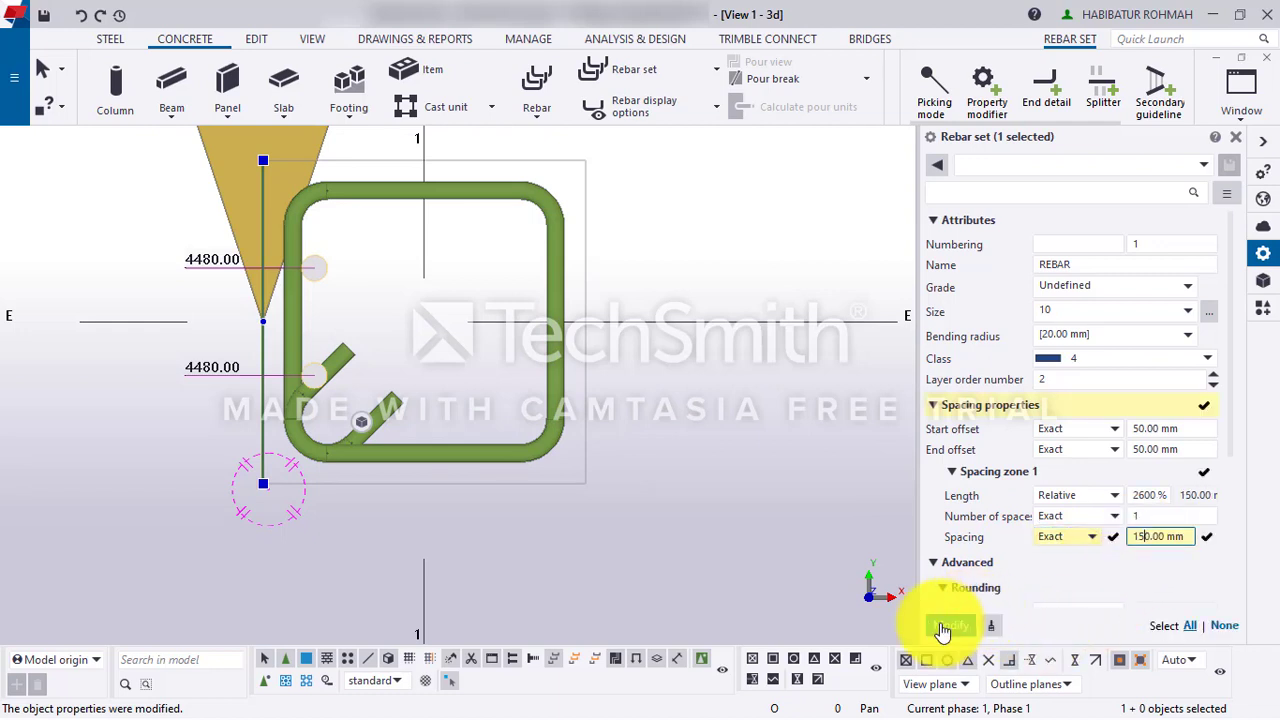
left_click(948, 625)
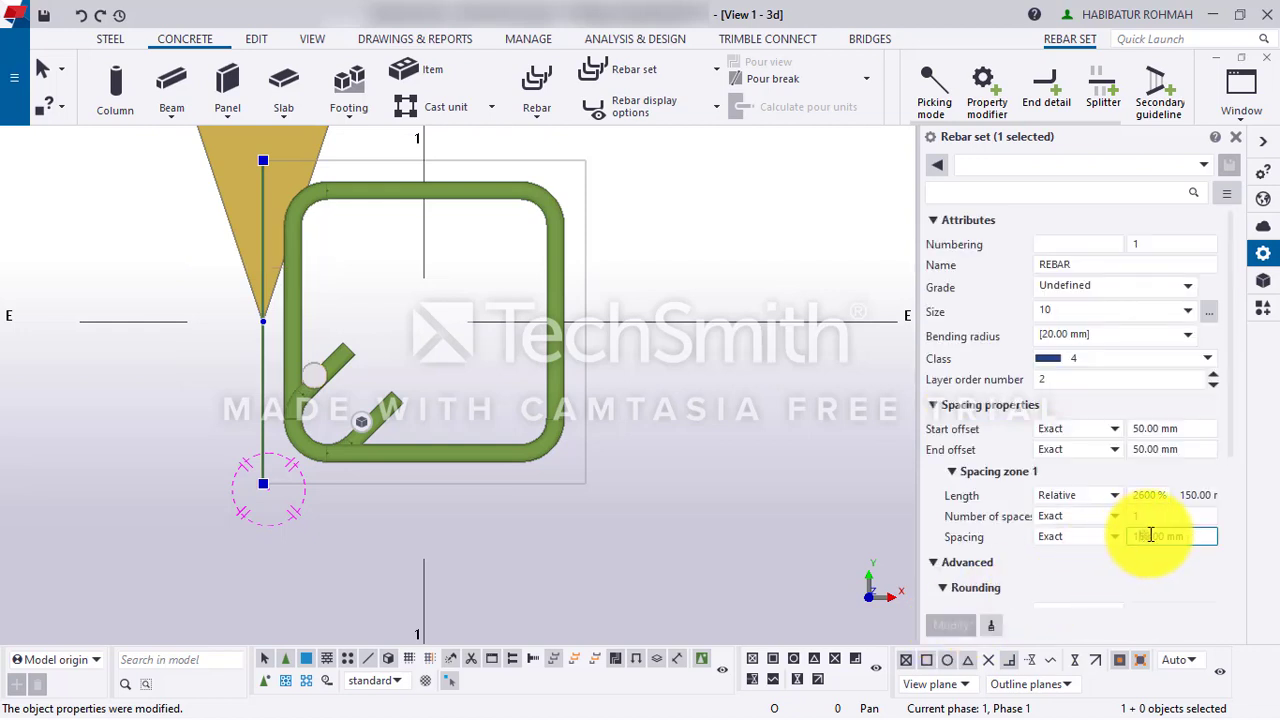
type("125")
left_click(951, 624)
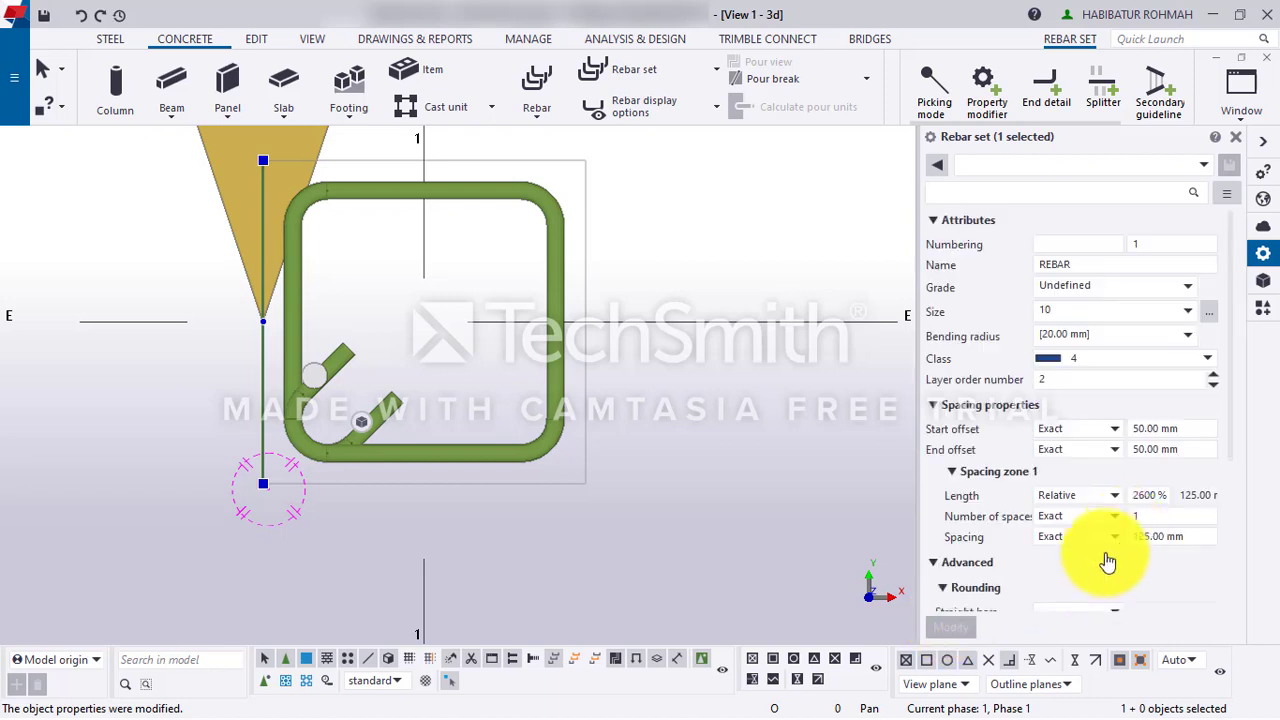
- Set the longitudinal bars' exact spacing in zone 1 to 100 mm and apply it
left_click(1144, 537)
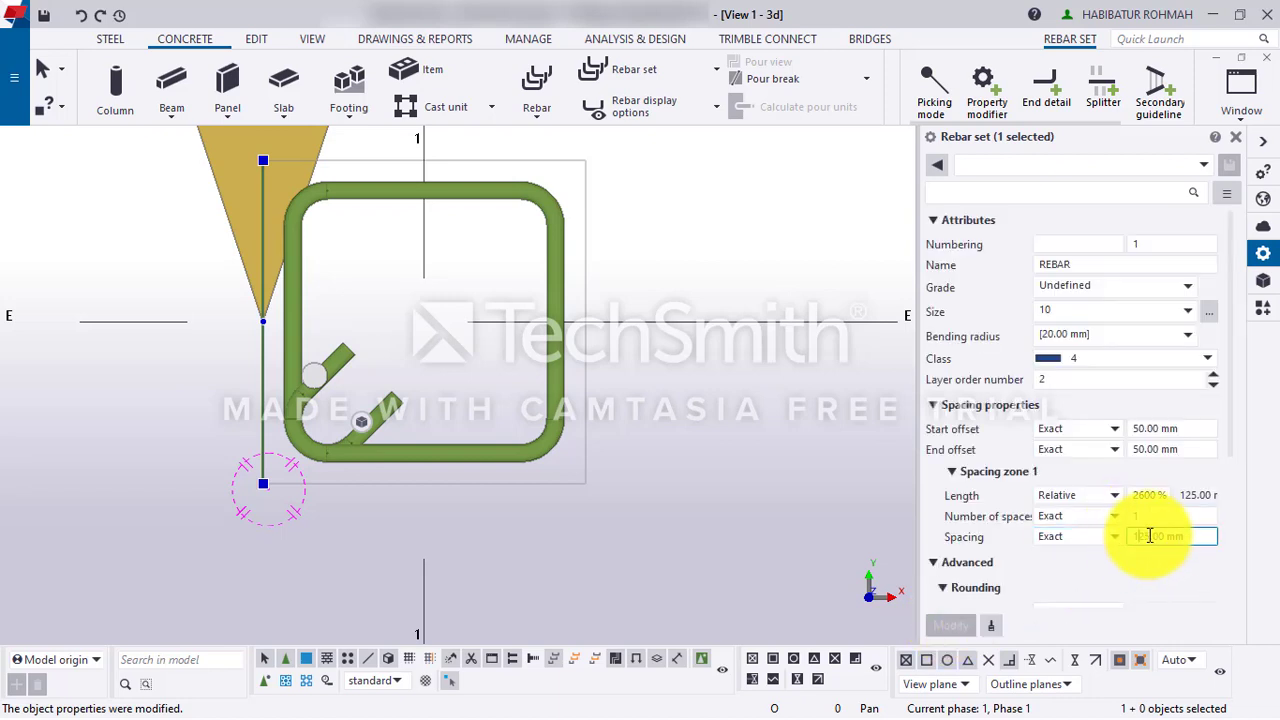
type("100")
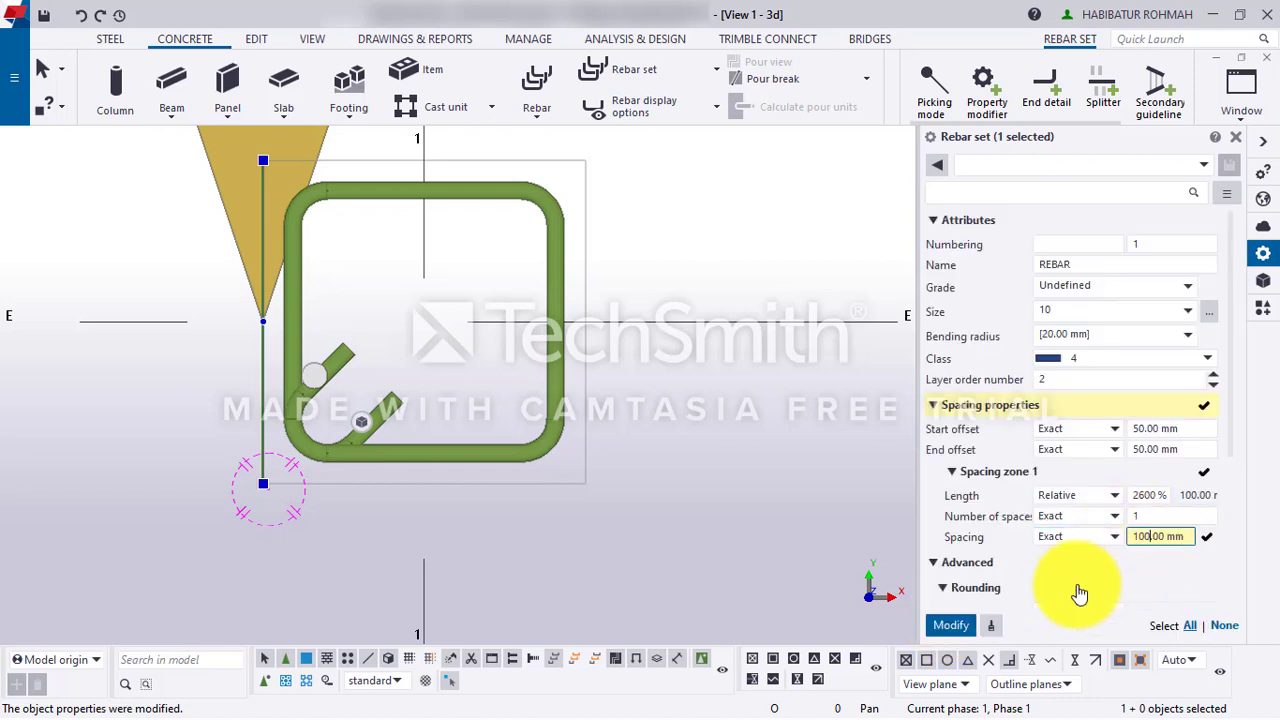
left_click(945, 627)
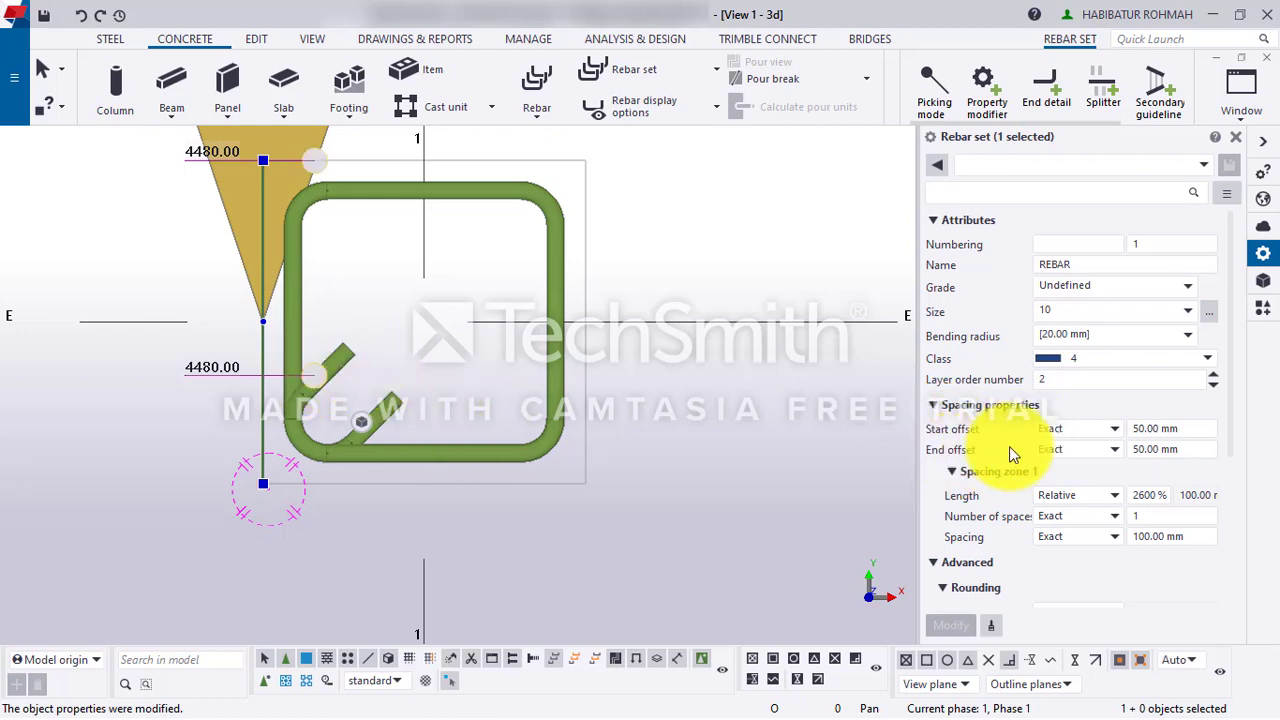
- Set both the start offset and end offset types of the longitudinal rebar set to Minimum, apply them, and reselect the set
left_click(1060, 432)
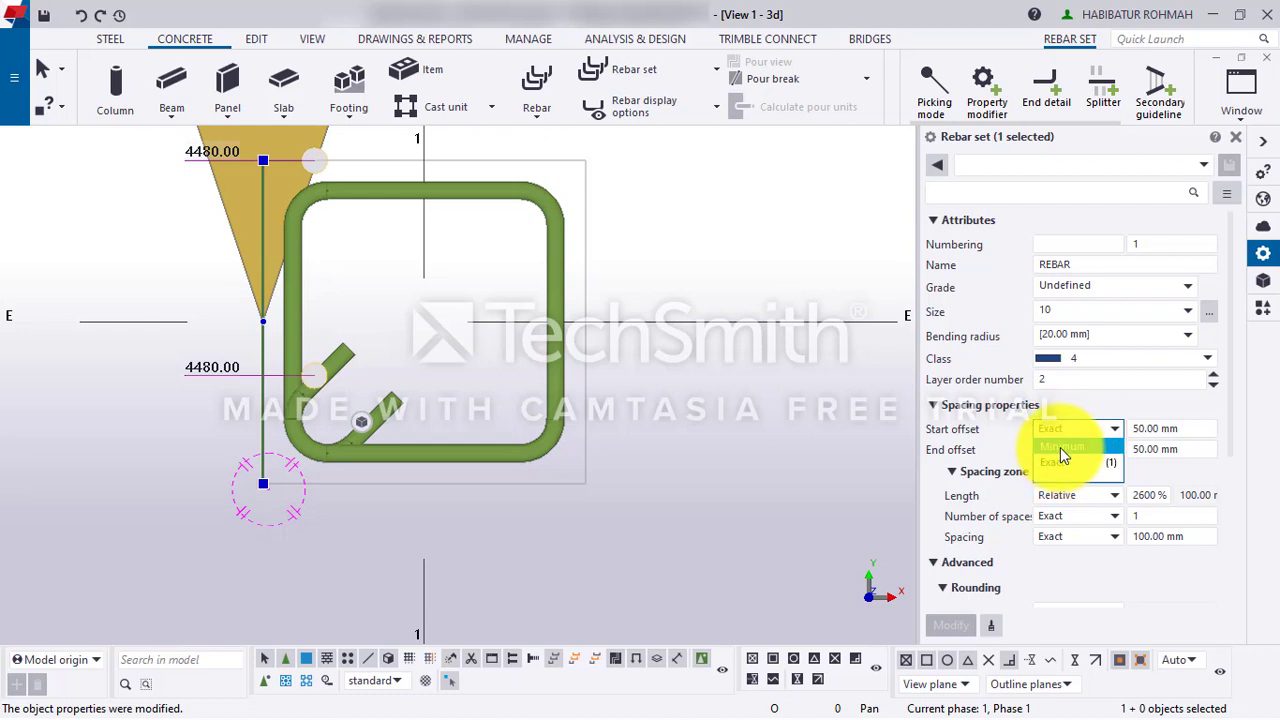
left_click(1061, 446)
left_click(1060, 449)
left_click(1055, 468)
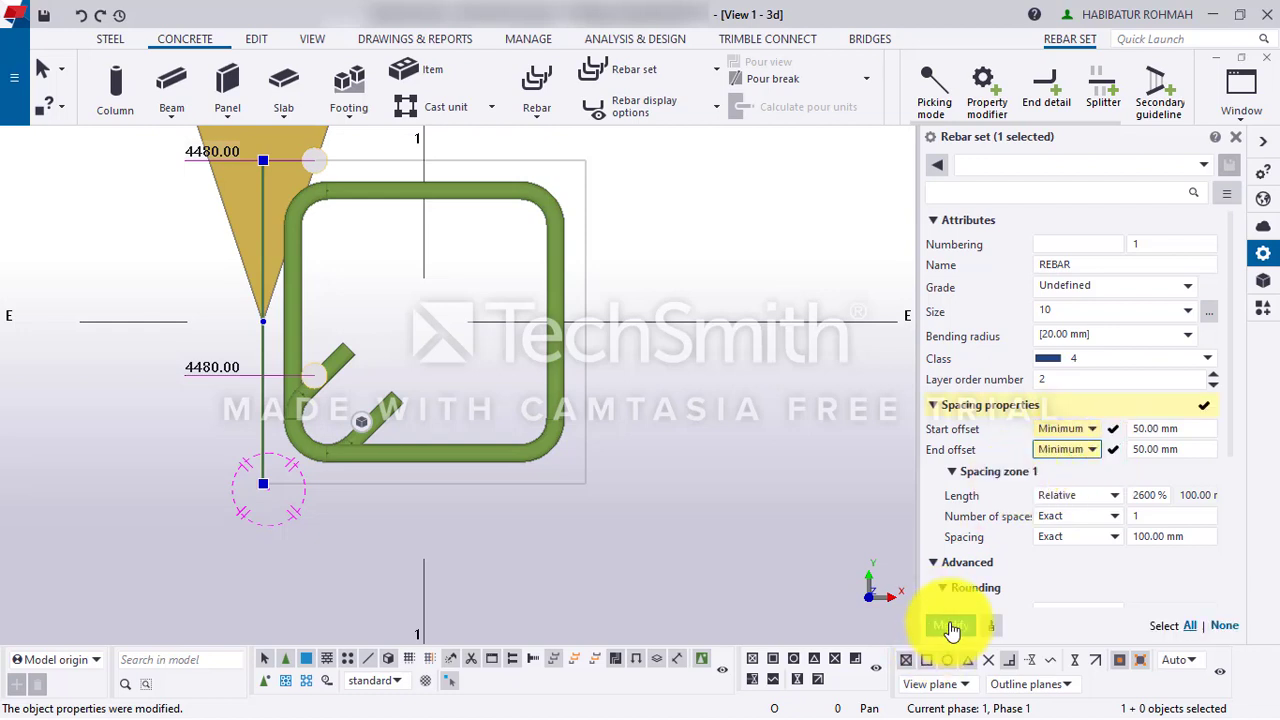
left_click(951, 624)
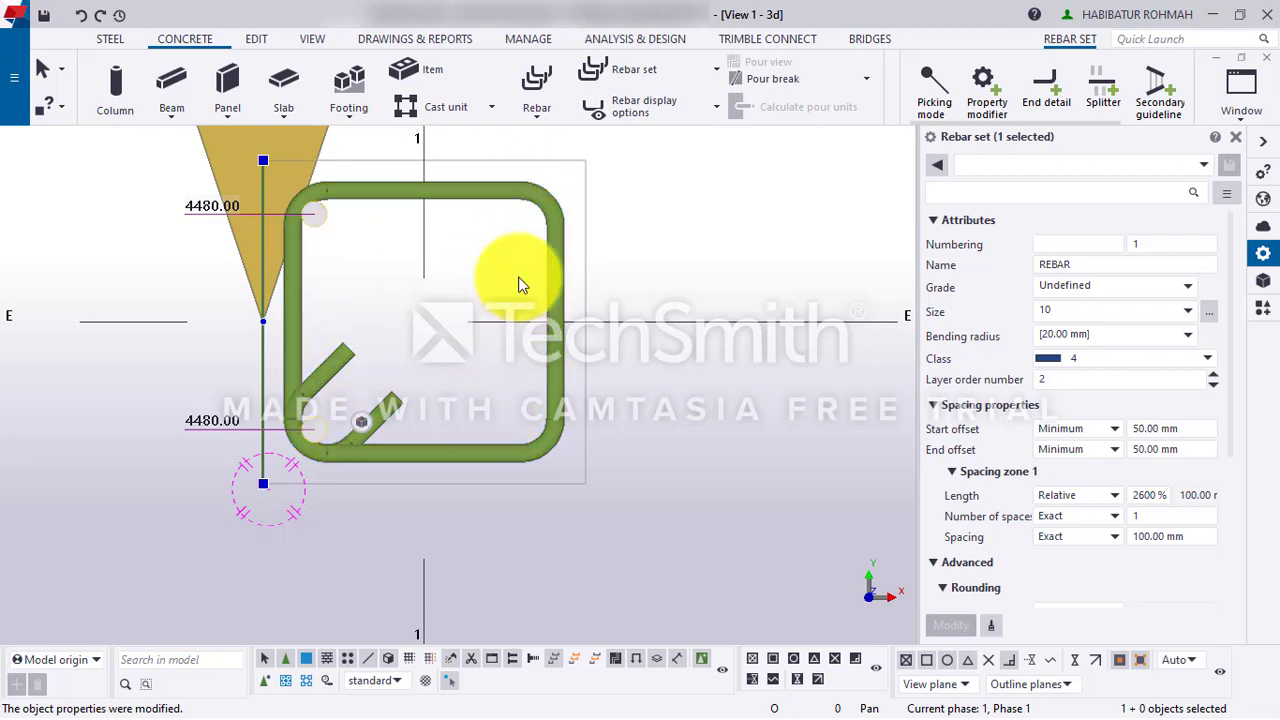
left_click(736, 460)
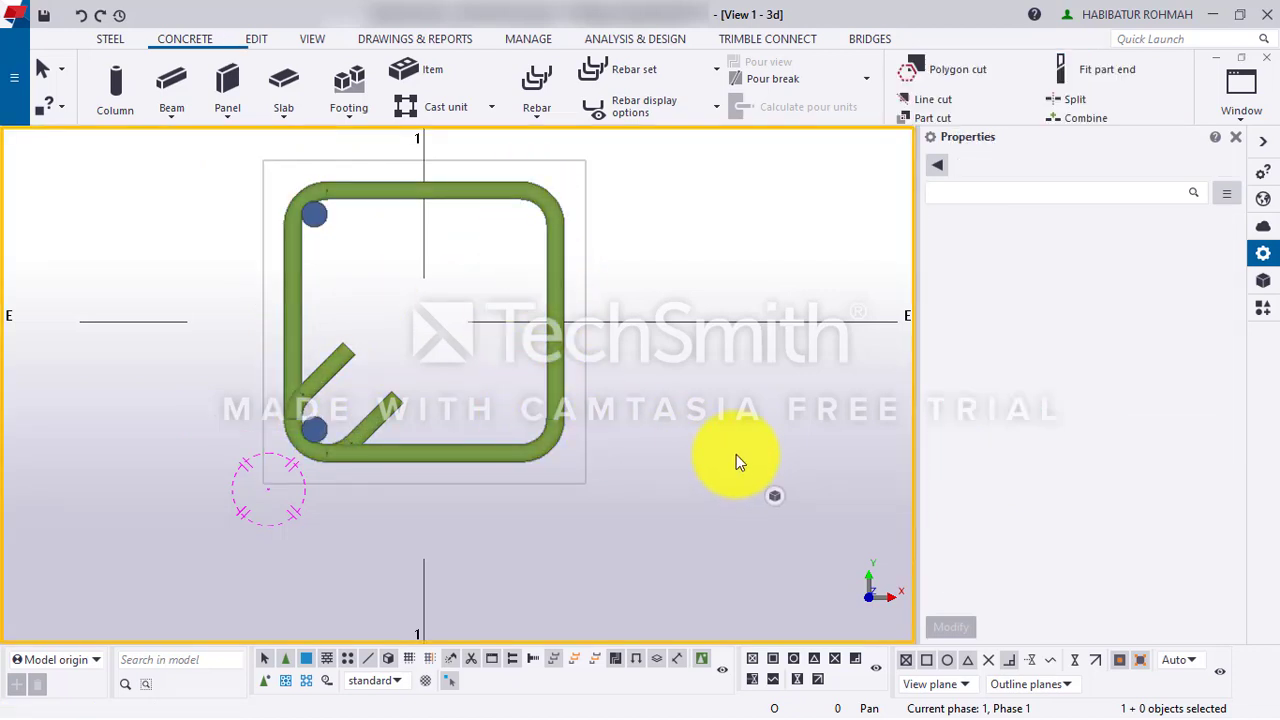
left_click(323, 224)
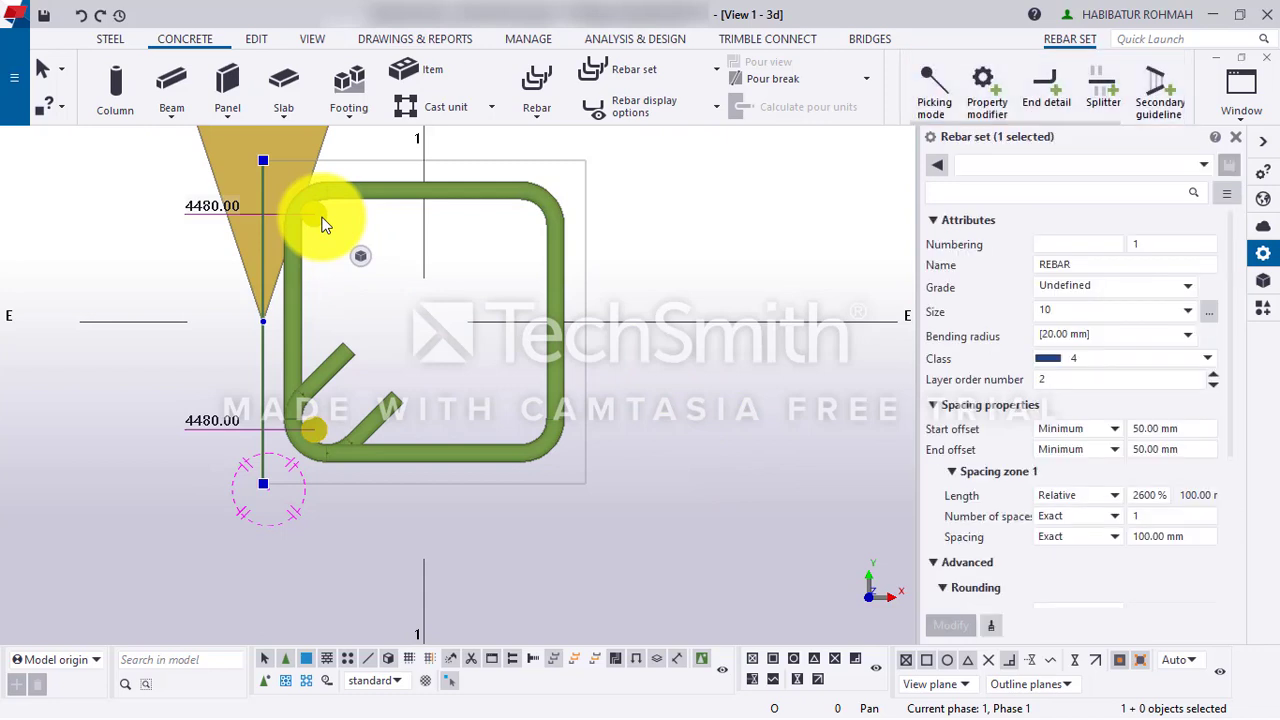
- Mirror-copy the selected longitudinal rebar set about the column's vertical centreline at 90 degrees, and end the copy command
right_click(323, 224)
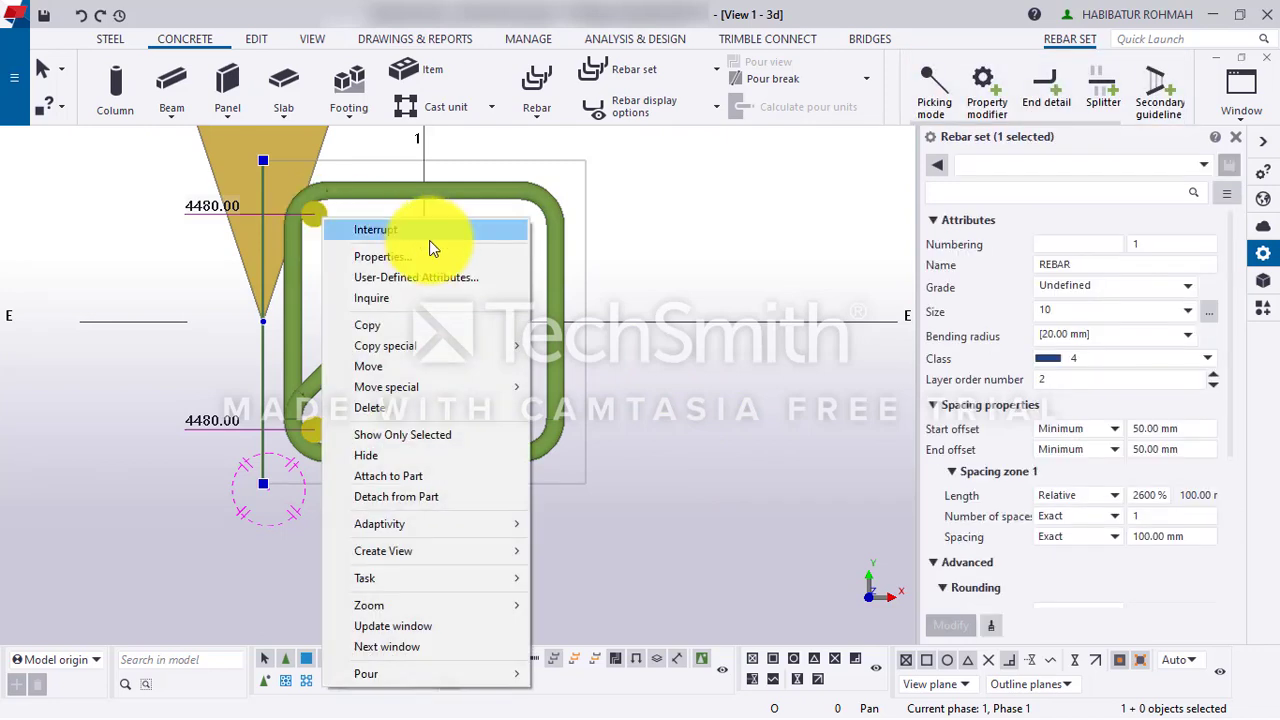
mouse_move(400, 347)
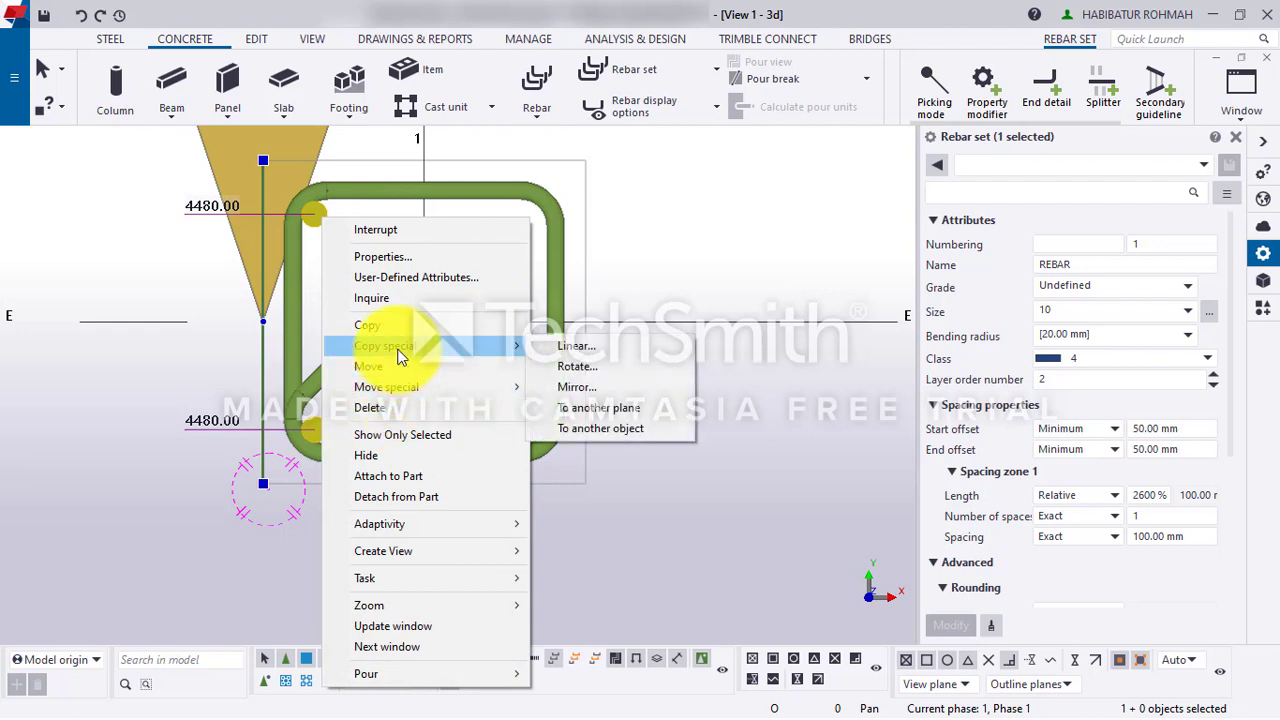
left_click(583, 390)
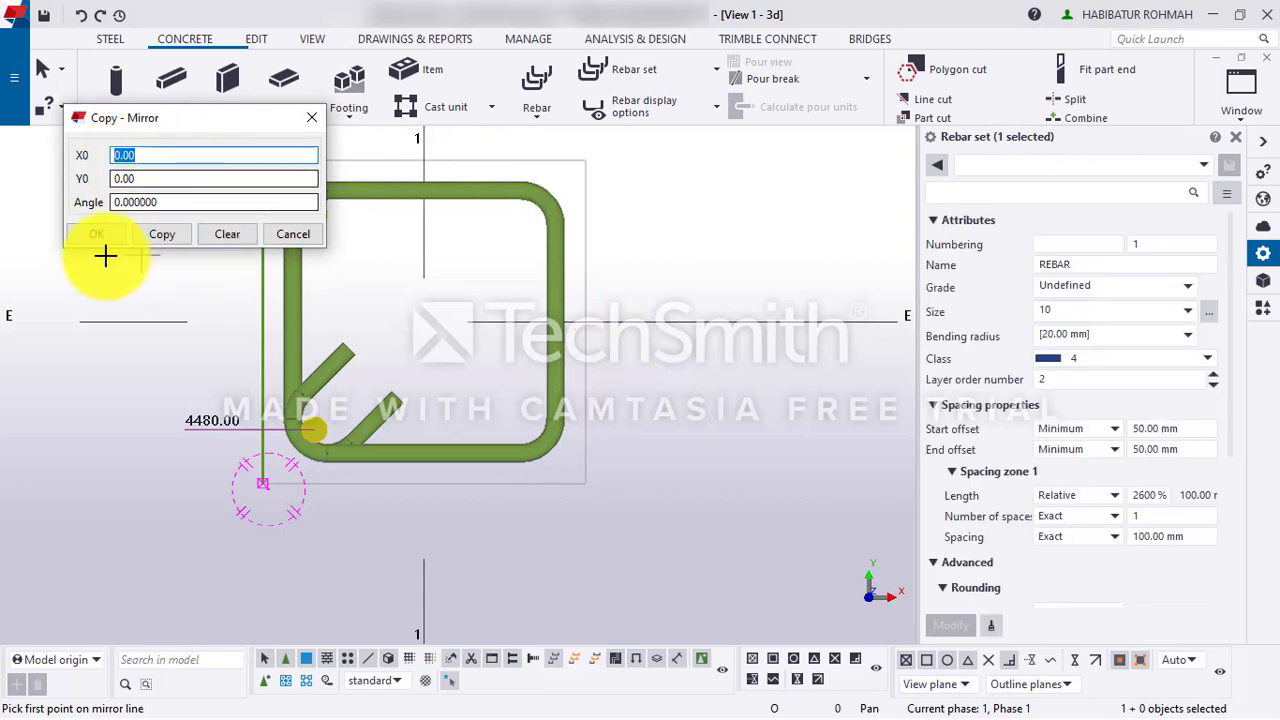
left_click_drag(155, 112, 757, 49)
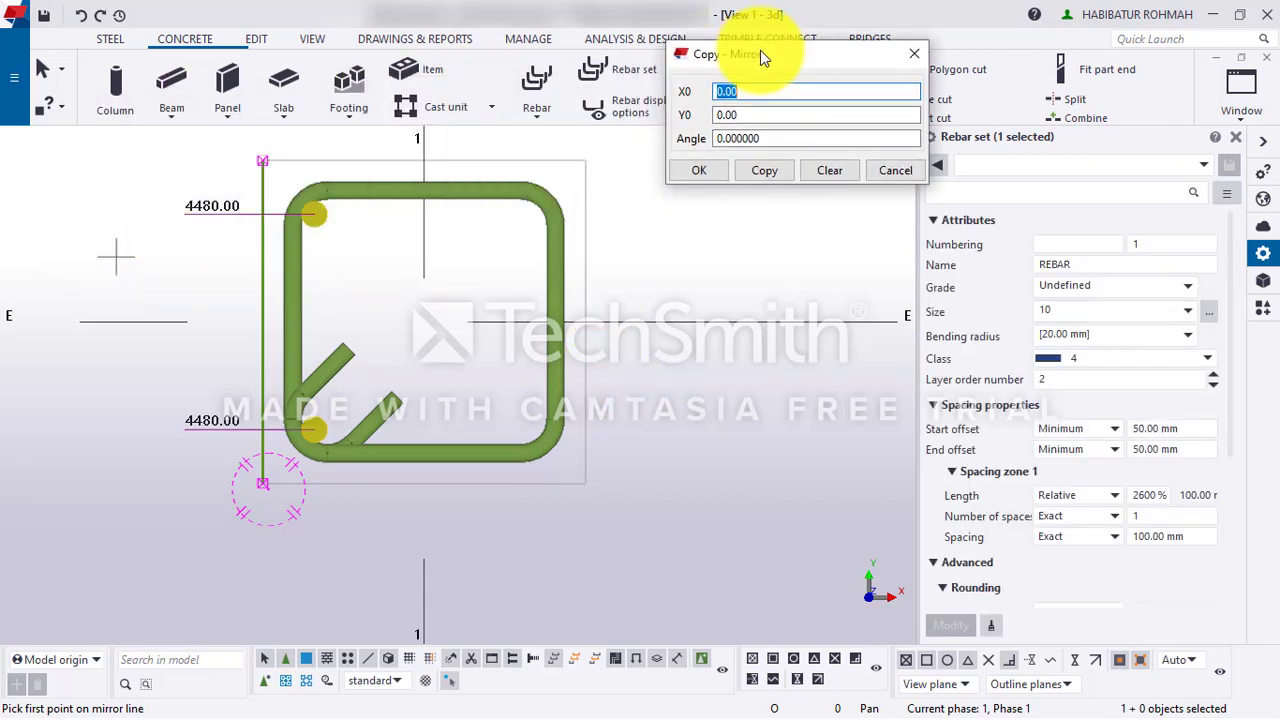
left_click(421, 488)
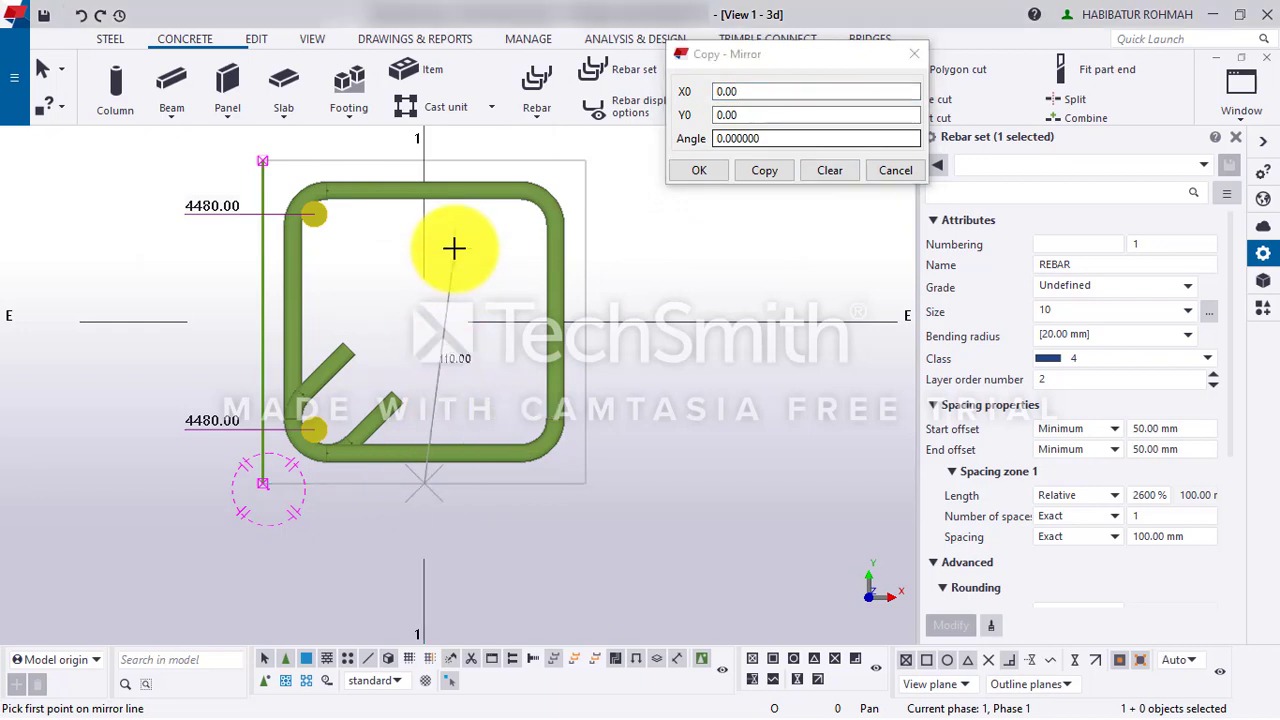
left_click(428, 158)
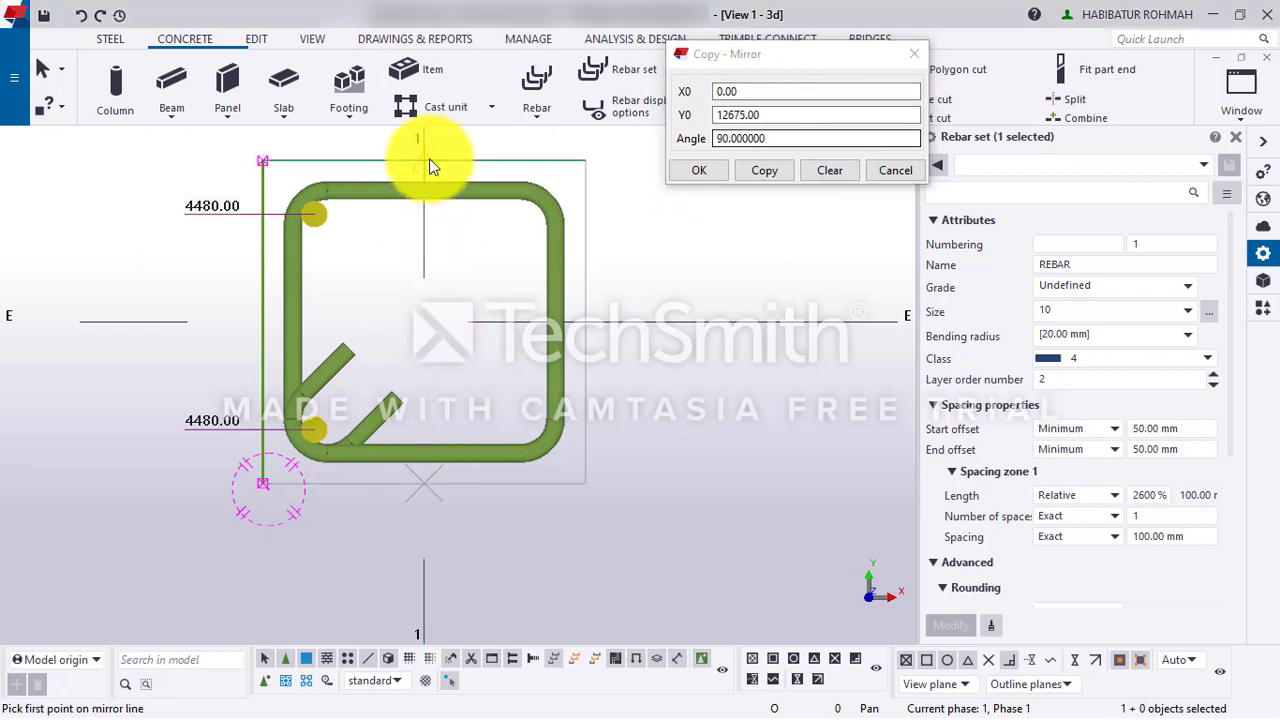
left_click(765, 170)
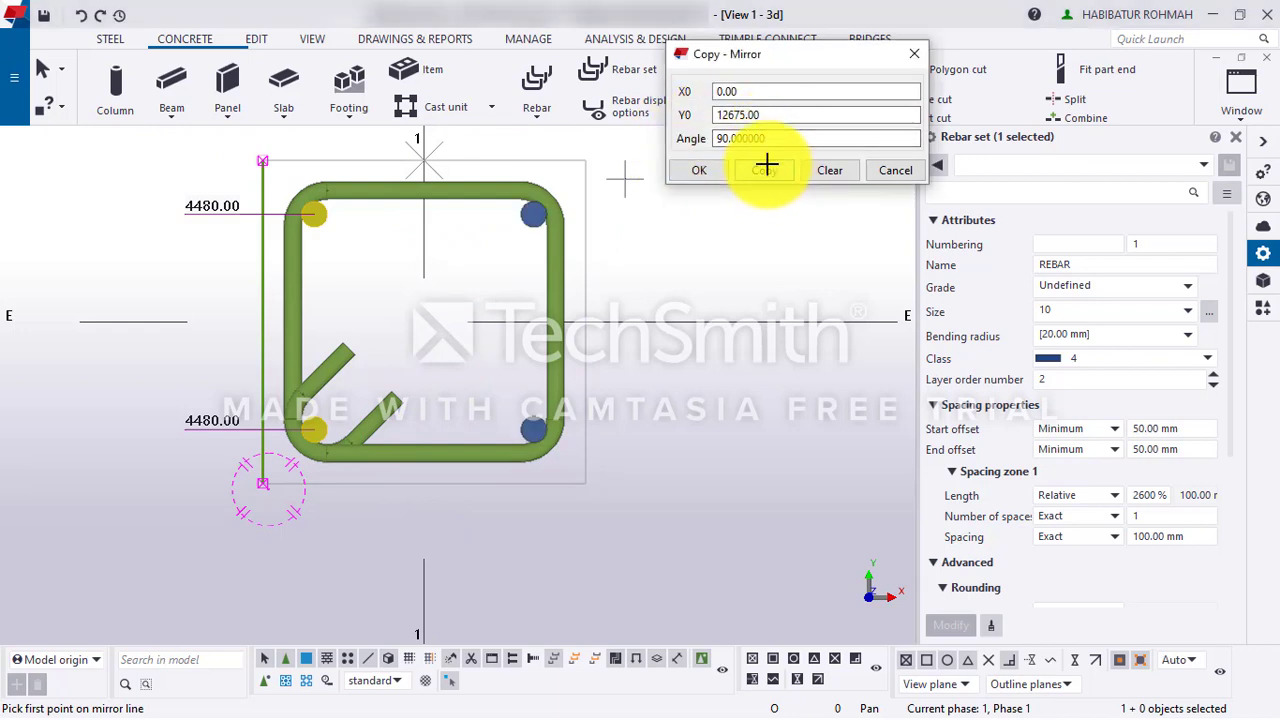
left_click(708, 172)
right_click(661, 204)
left_click(685, 220)
left_click(685, 231)
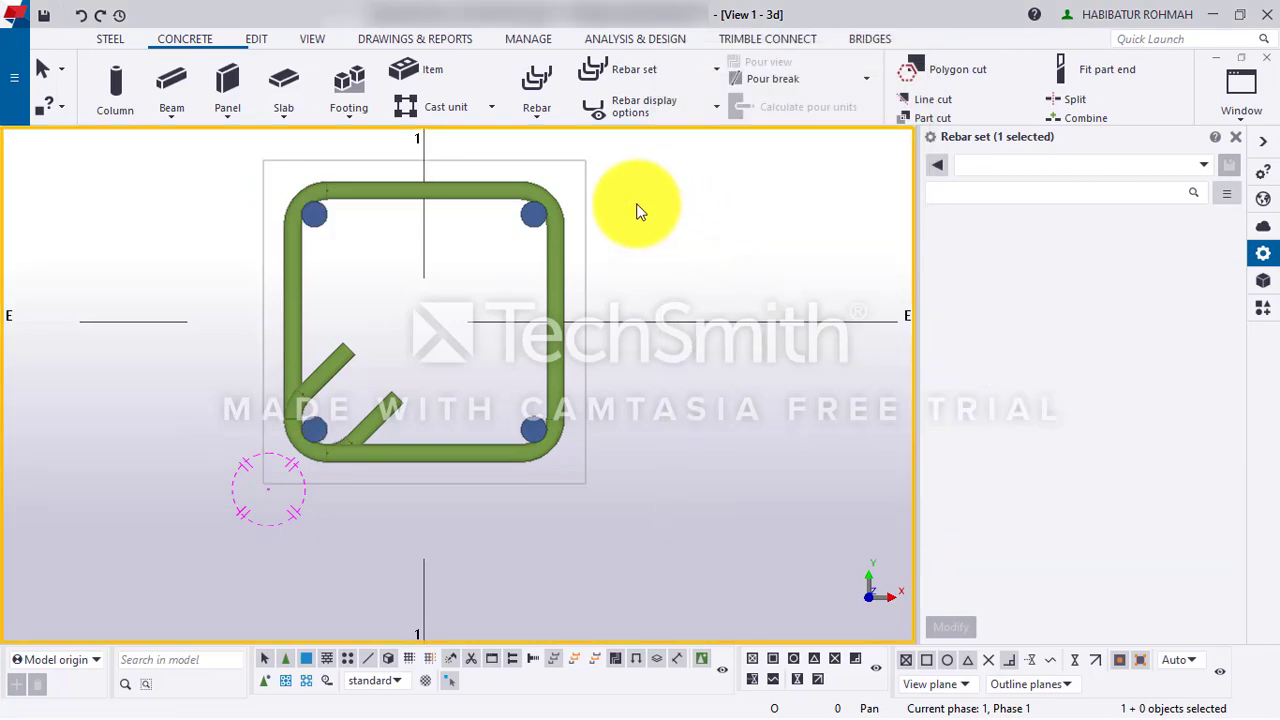
- Examine how the corner bars sit inside the stirrups in 3D and in the column's plan view
scroll(640, 212, "down", 3)
scroll(534, 309, "down", 2)
scroll(531, 306, "up", 3)
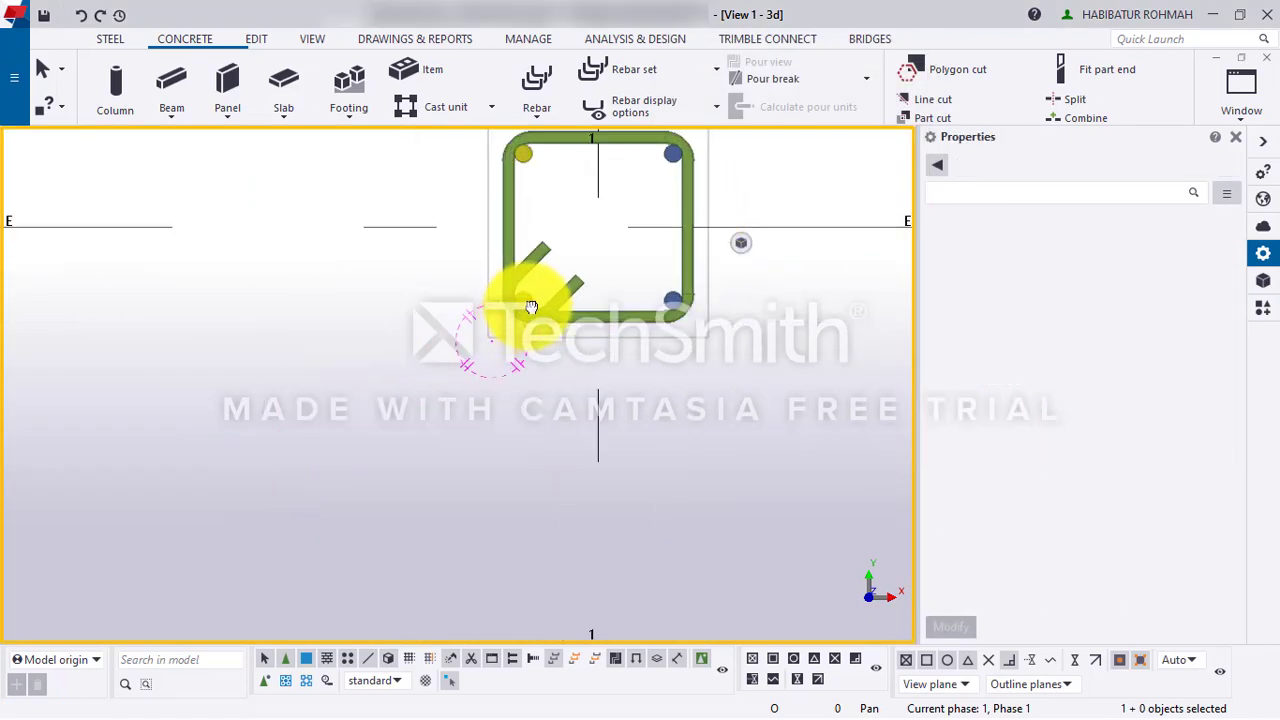
middle_click_drag(531, 306, 716, 239, "ctrl")
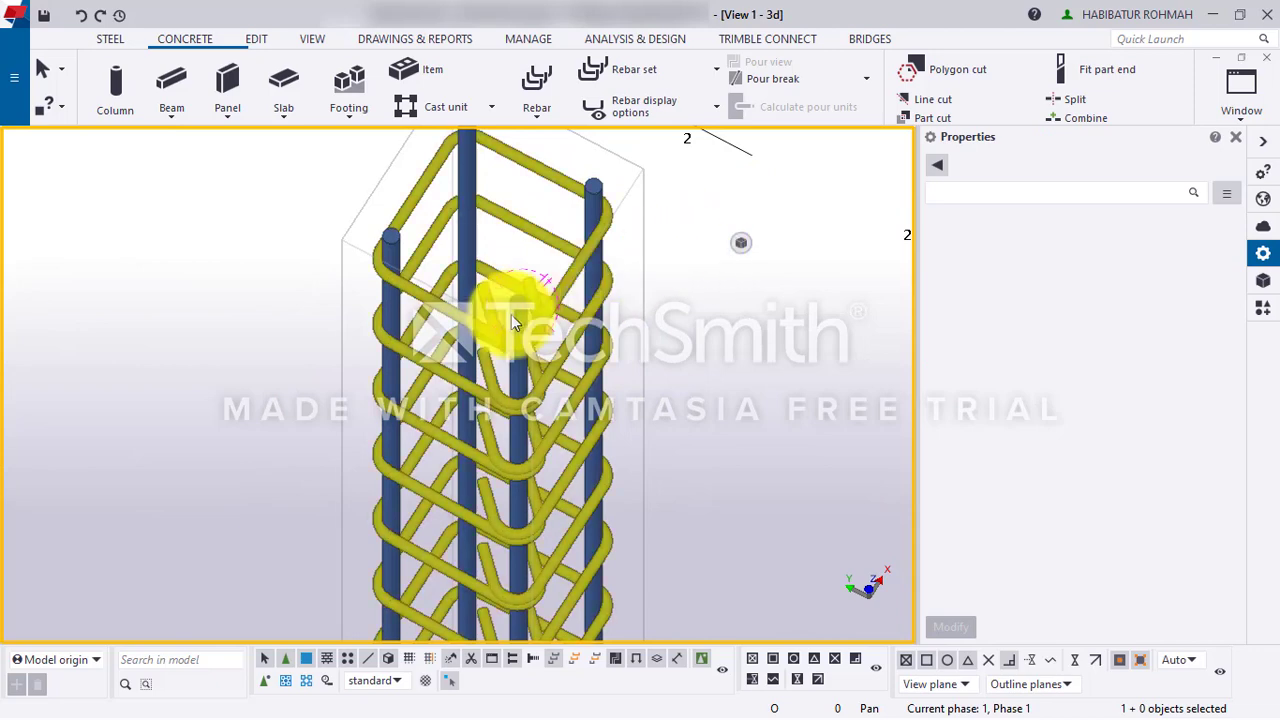
middle_click_drag(511, 314, 526, 264, "ctrl")
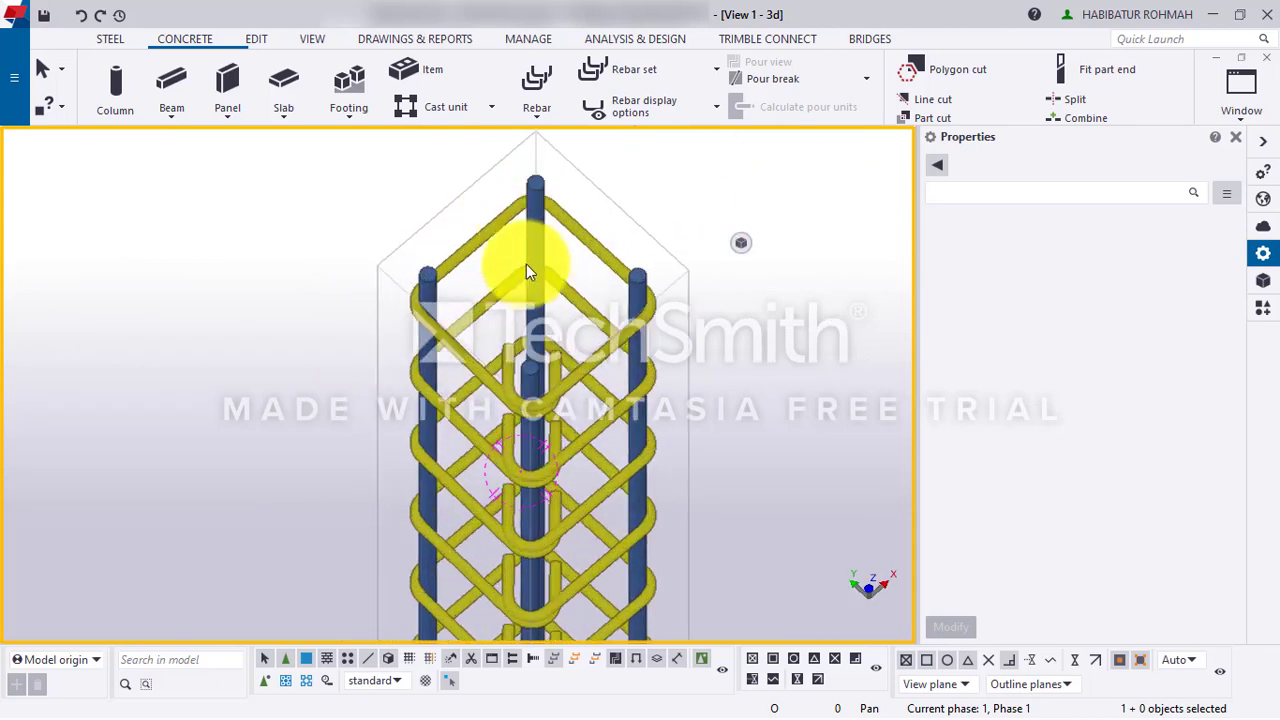
left_click(428, 299)
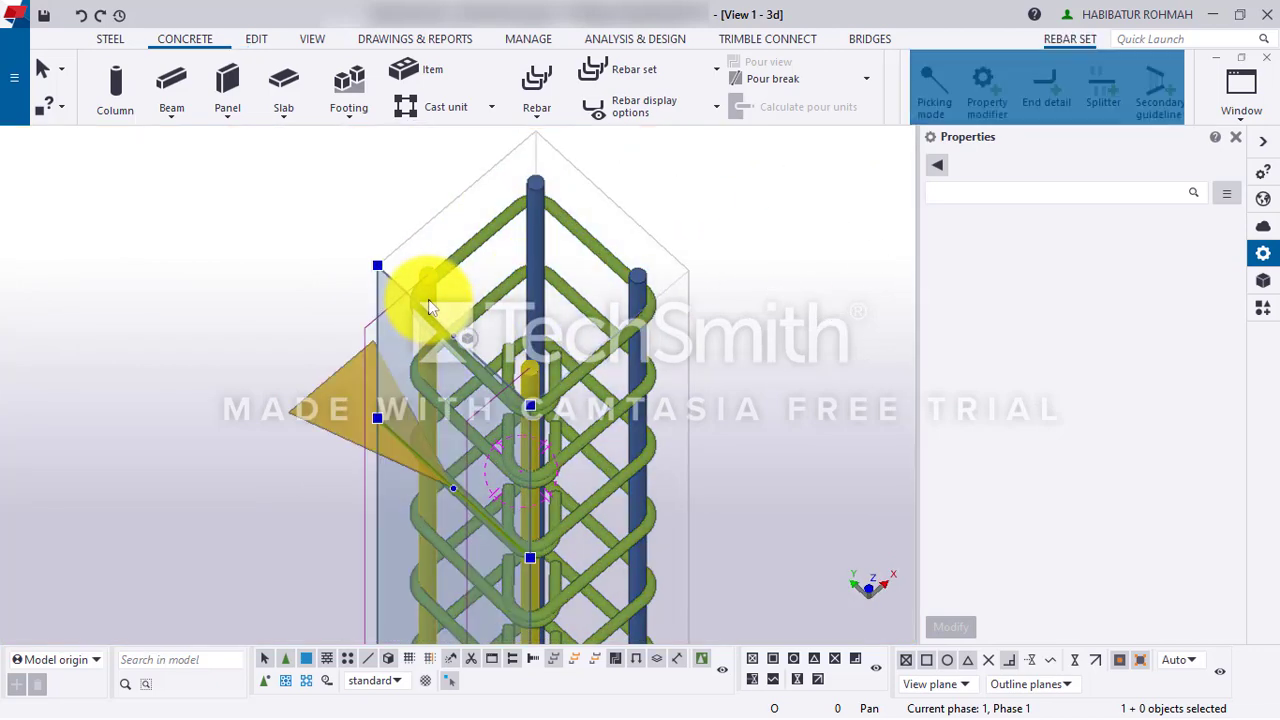
key("ctrl+p")
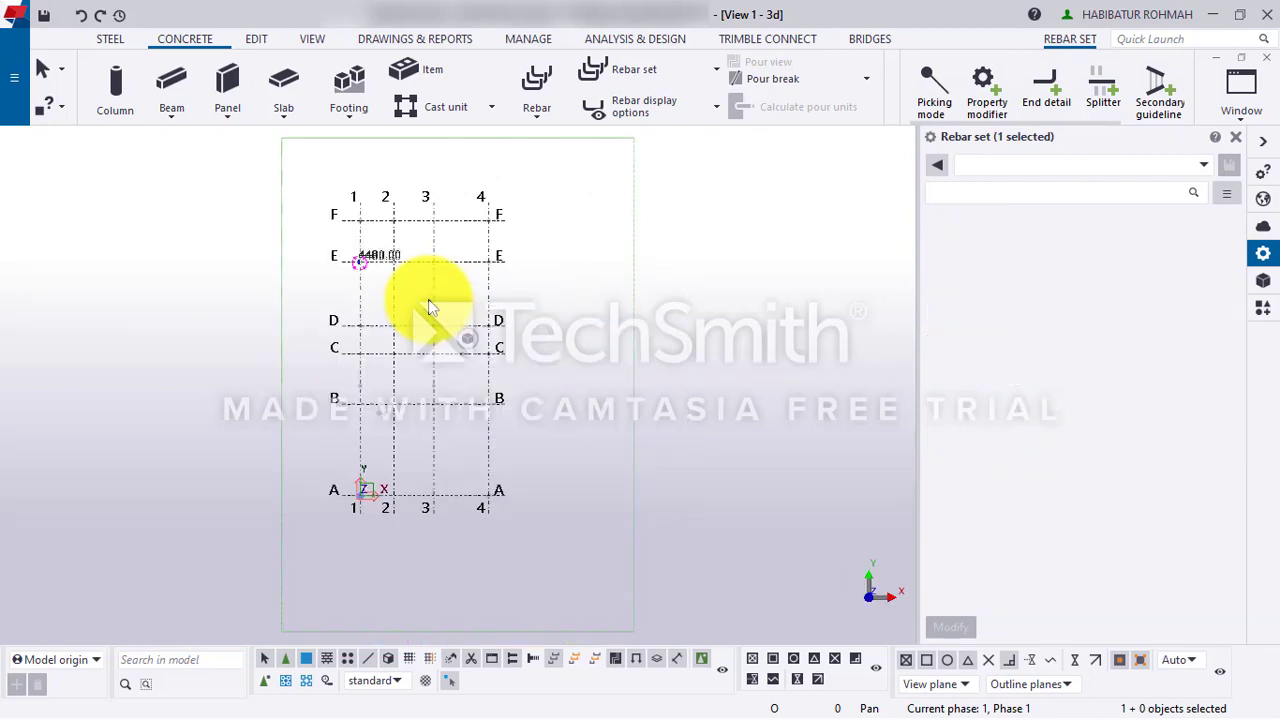
scroll(337, 194, "up", 5)
scroll(378, 248, "up", 6)
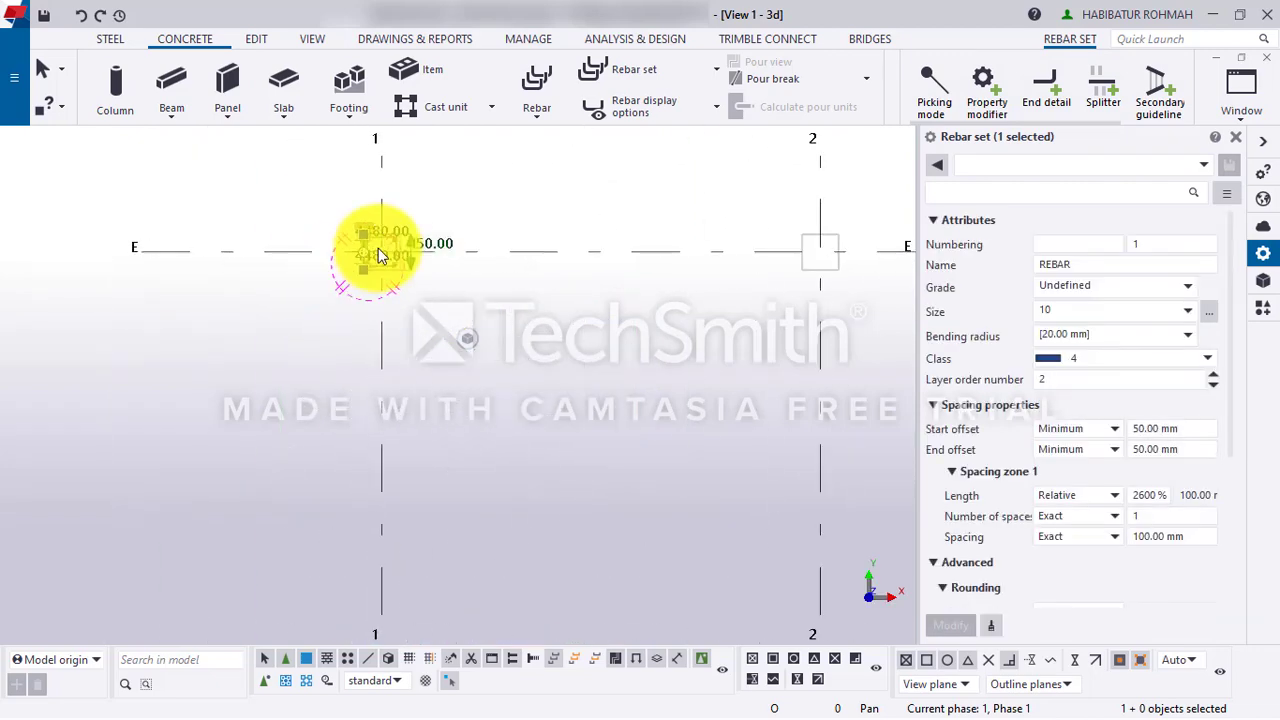
scroll(418, 258, "down", 2)
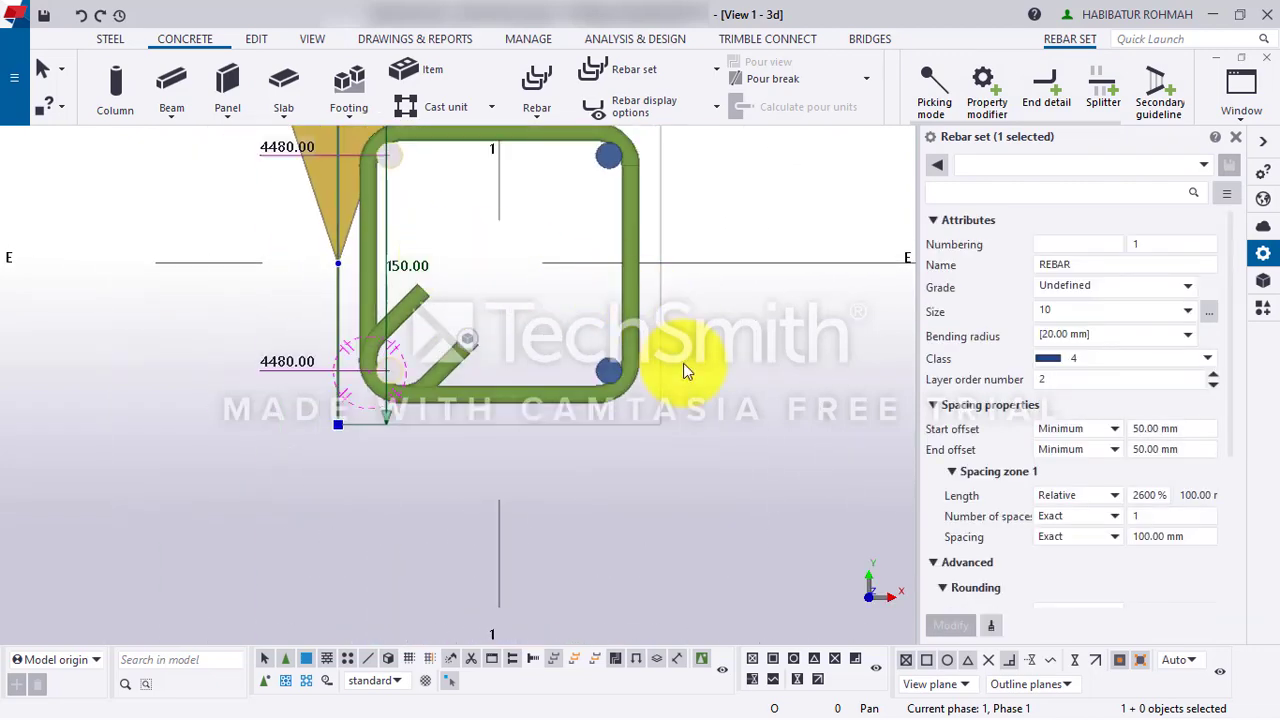
middle_click_drag(560, 249, 499, 329)
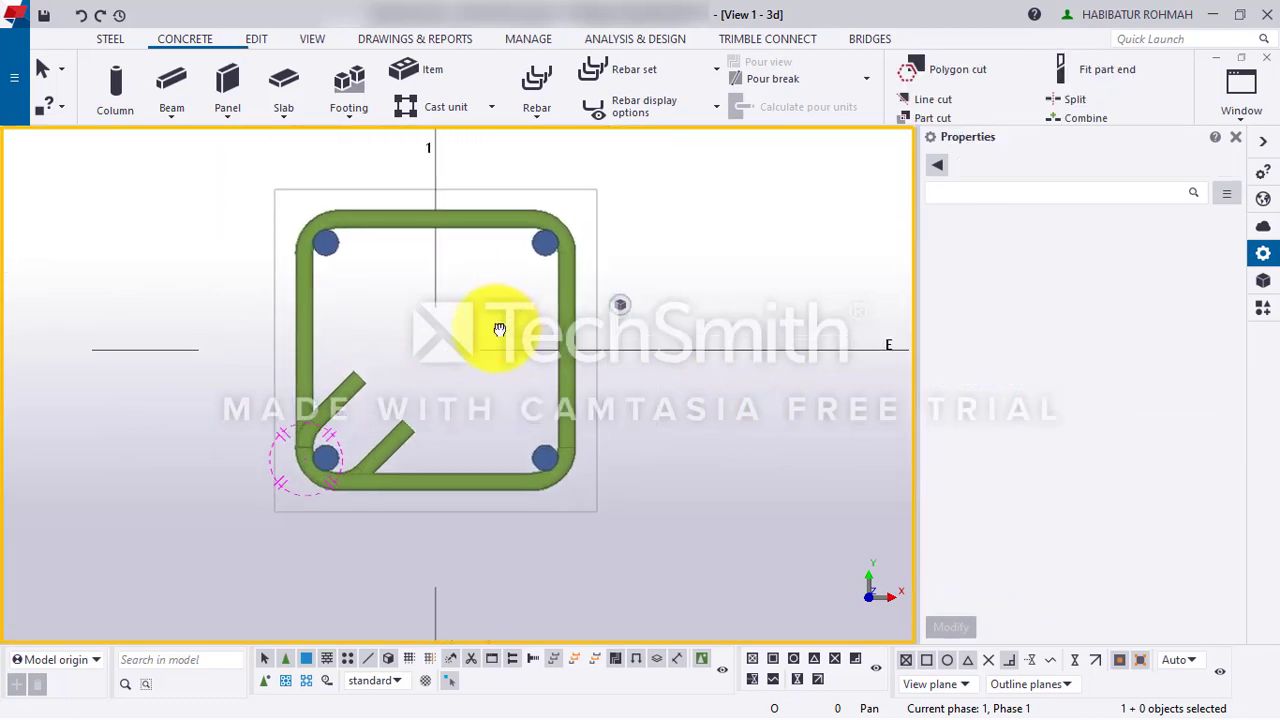
- Try layer order number 3 on the stirrup rebar set, and set it back to 1
left_click(310, 313)
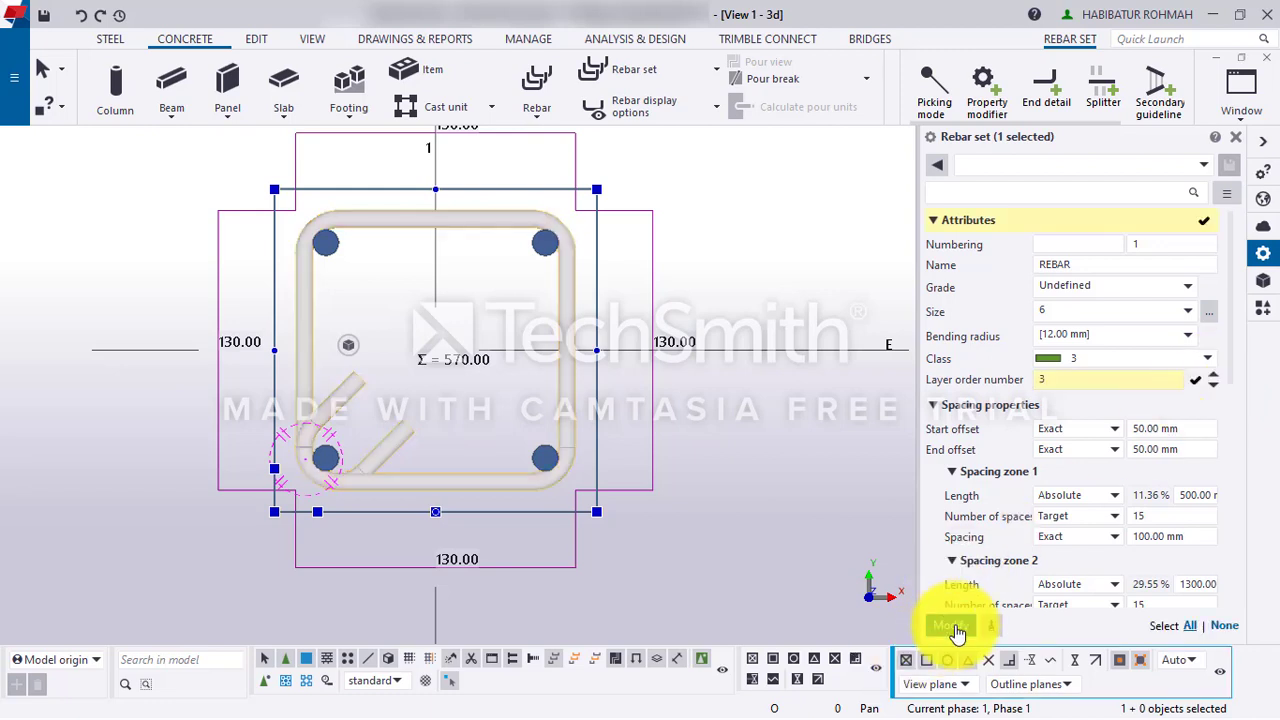
left_click(952, 625)
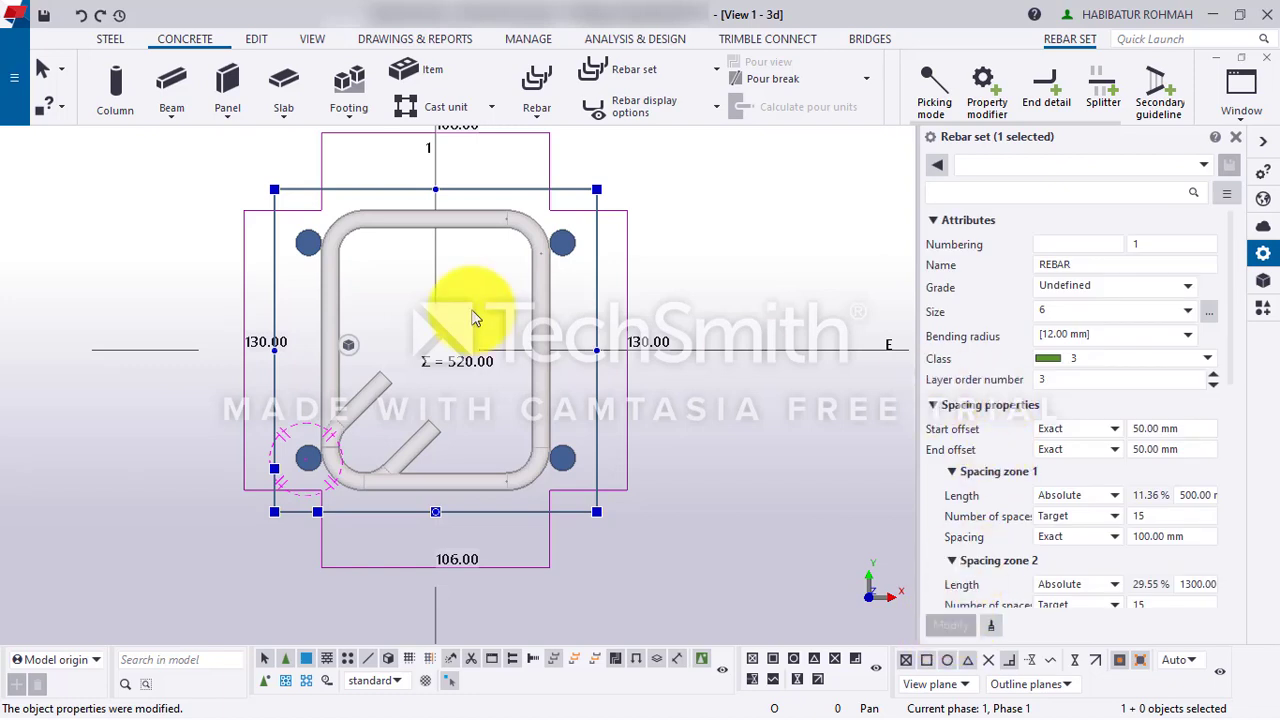
left_click(1214, 384)
left_click(1214, 384)
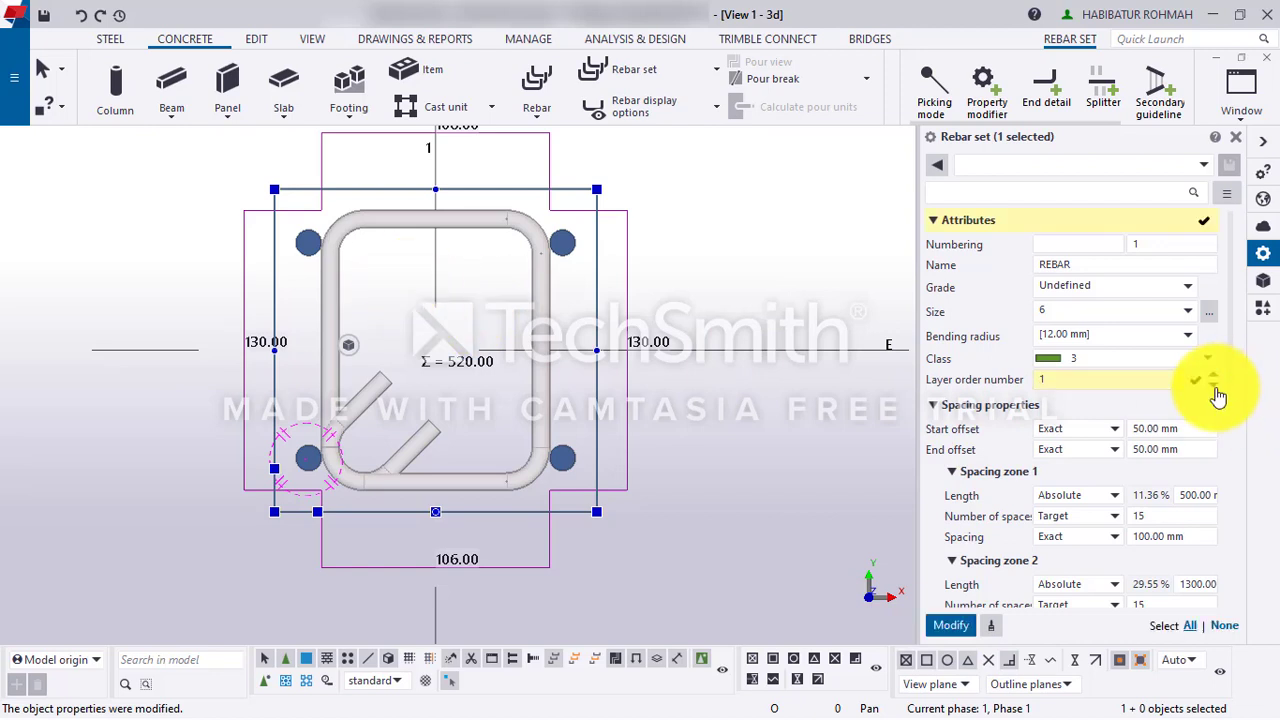
left_click(962, 627)
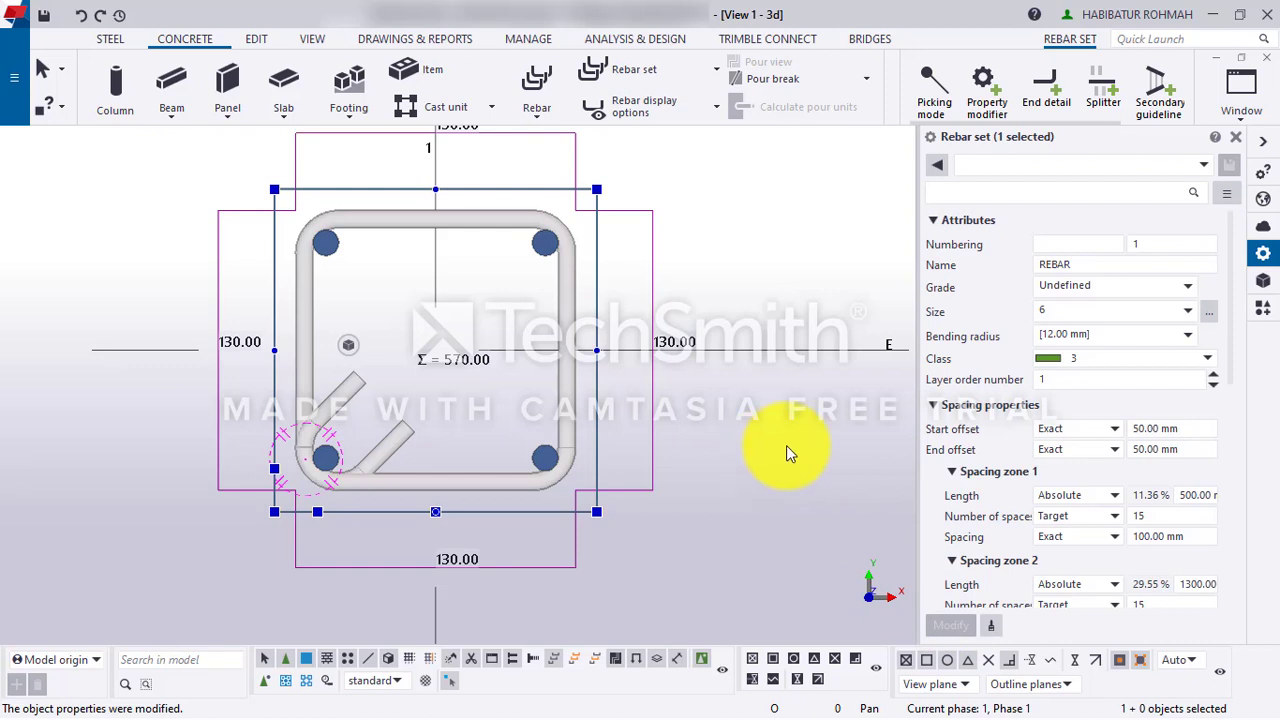
- Try layer order number 1 on the mirrored longitudinal rebar set, restore it to 2, and deselect the set
left_click(495, 460)
left_click(539, 464)
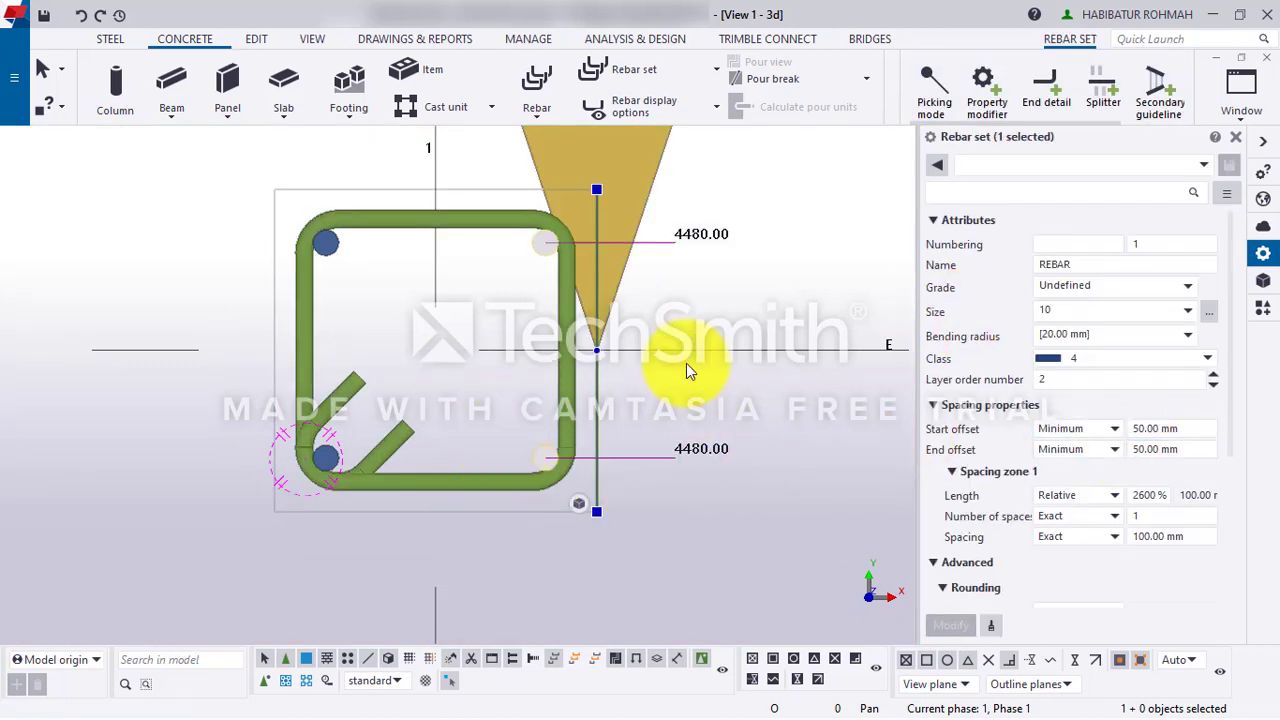
left_click(1216, 386)
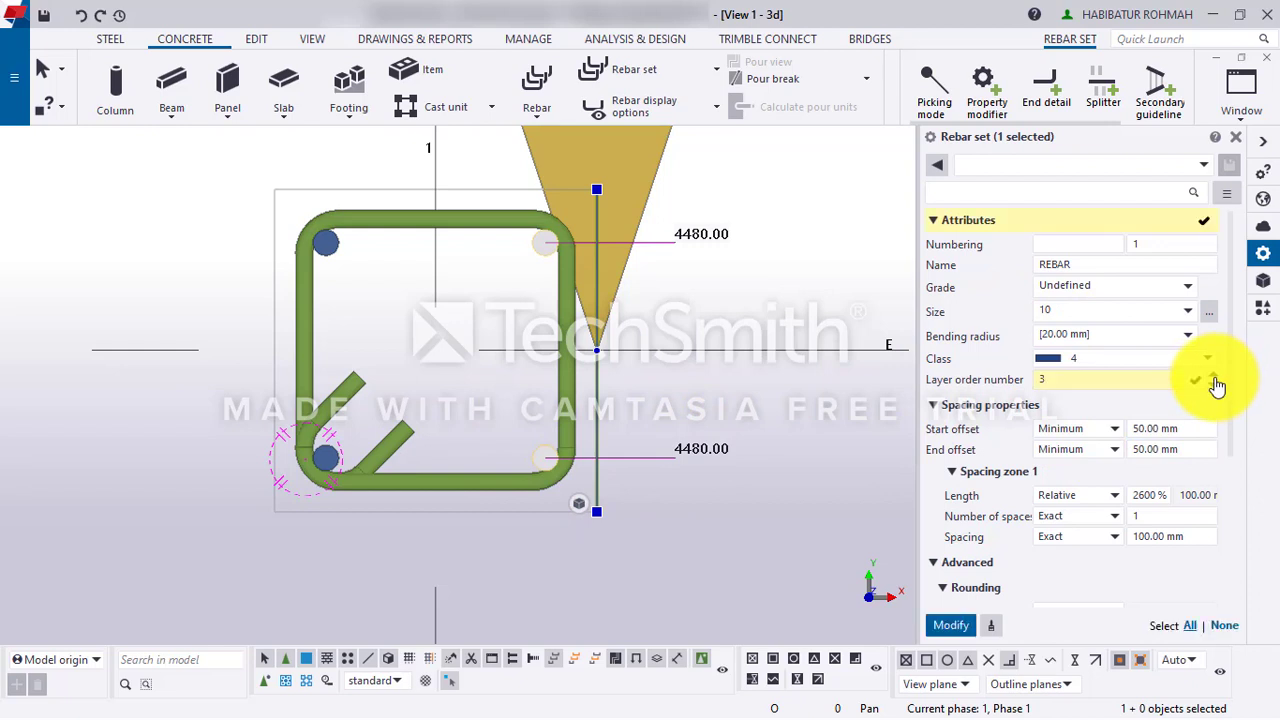
left_click(952, 626)
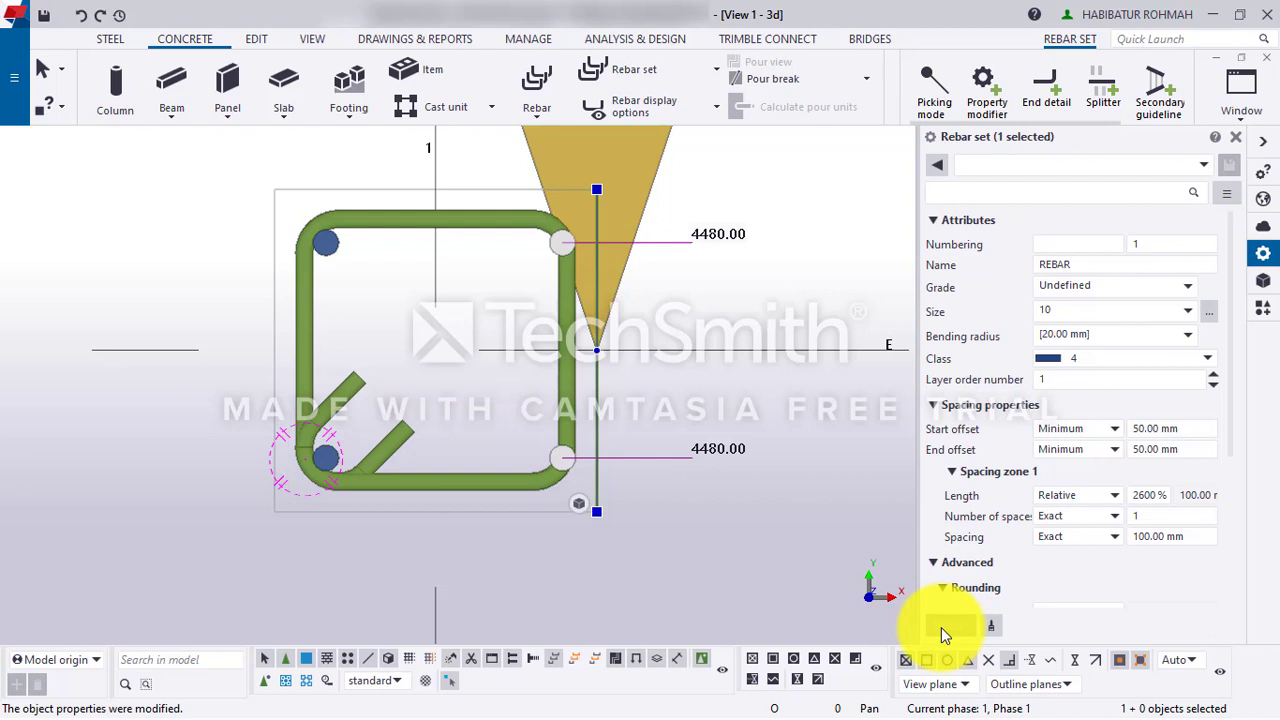
left_click(1213, 374)
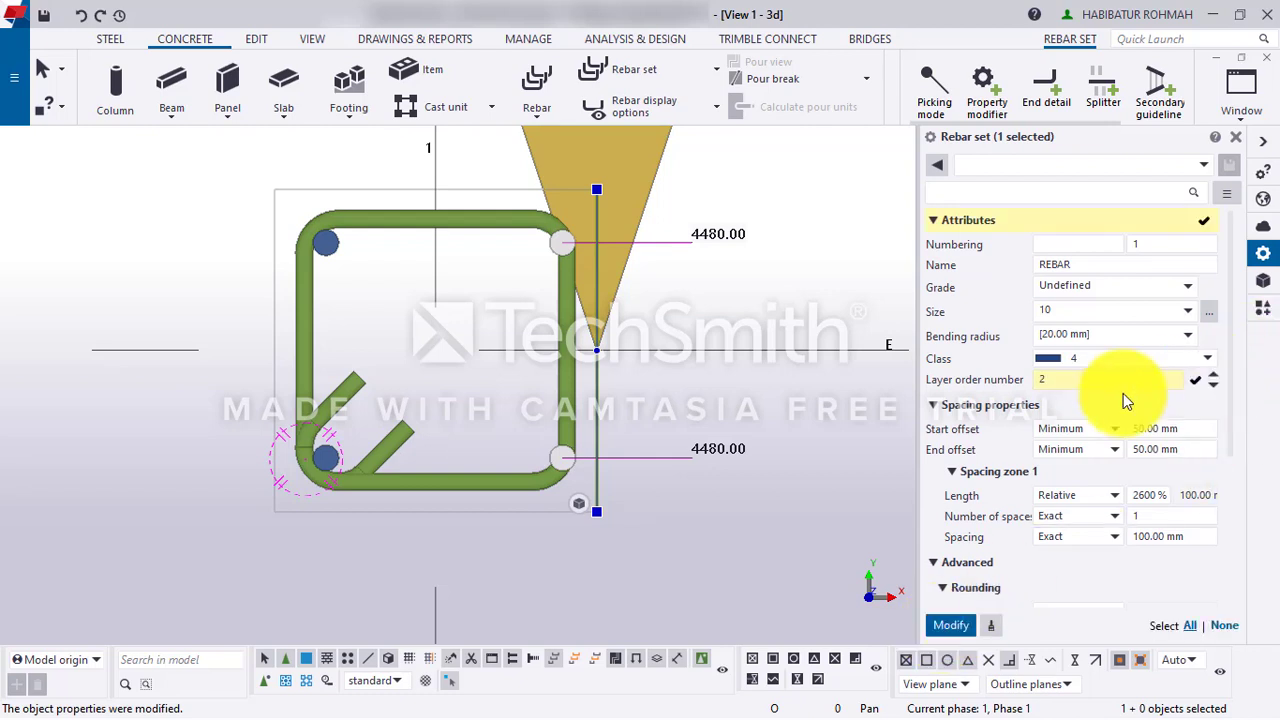
left_click(951, 625)
left_click(524, 380)
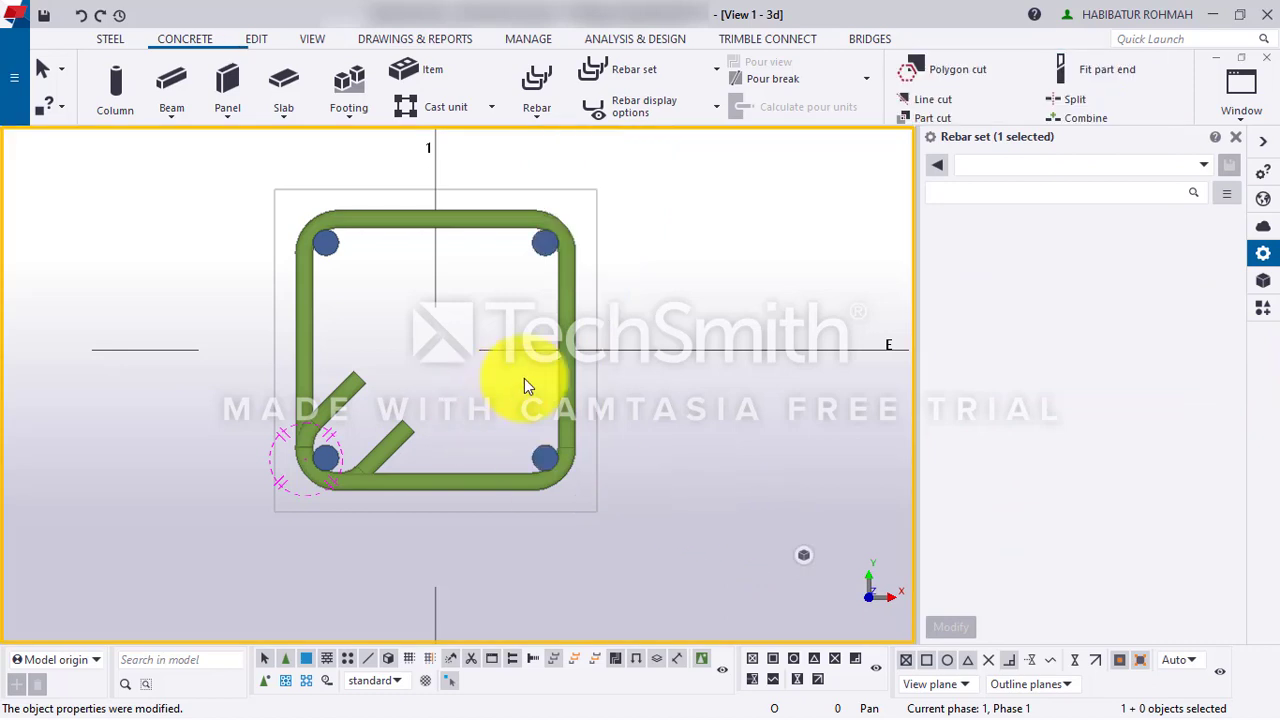
left_click(600, 491)
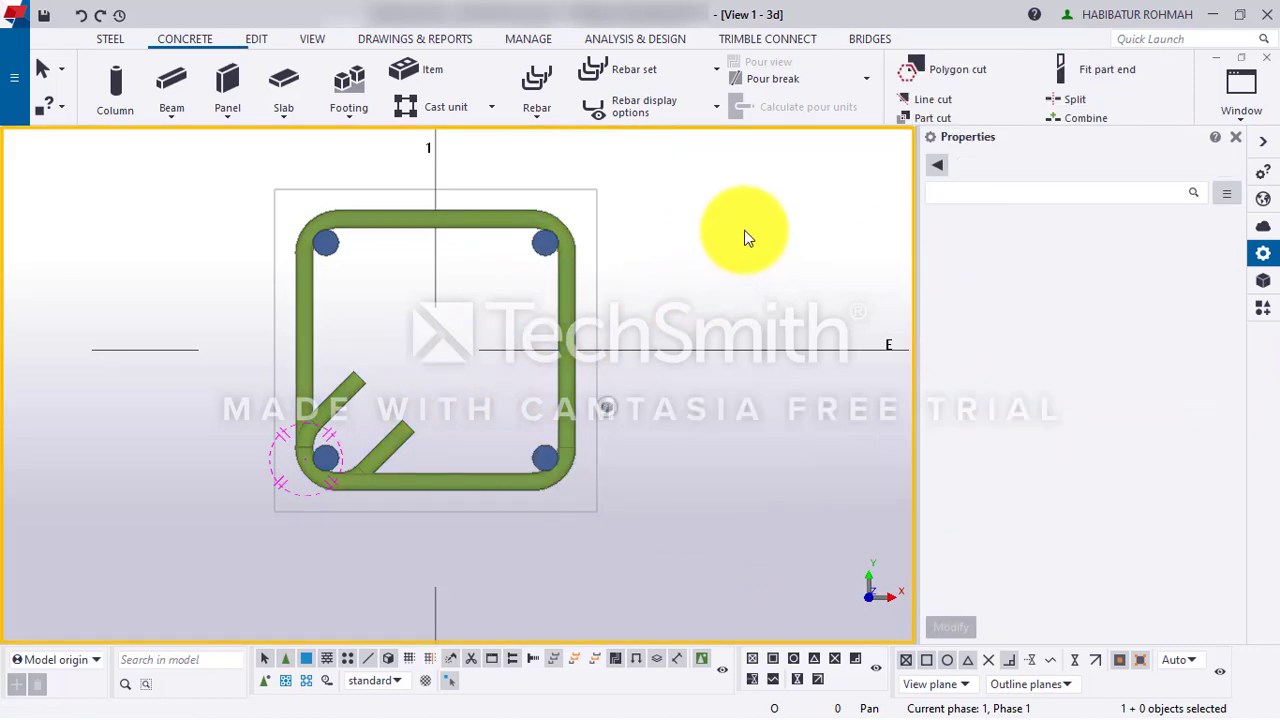
- Try concrete covers of 20 mm for the column's top, sides and bottom, and apply them
scroll(360, 455, "down", 2)
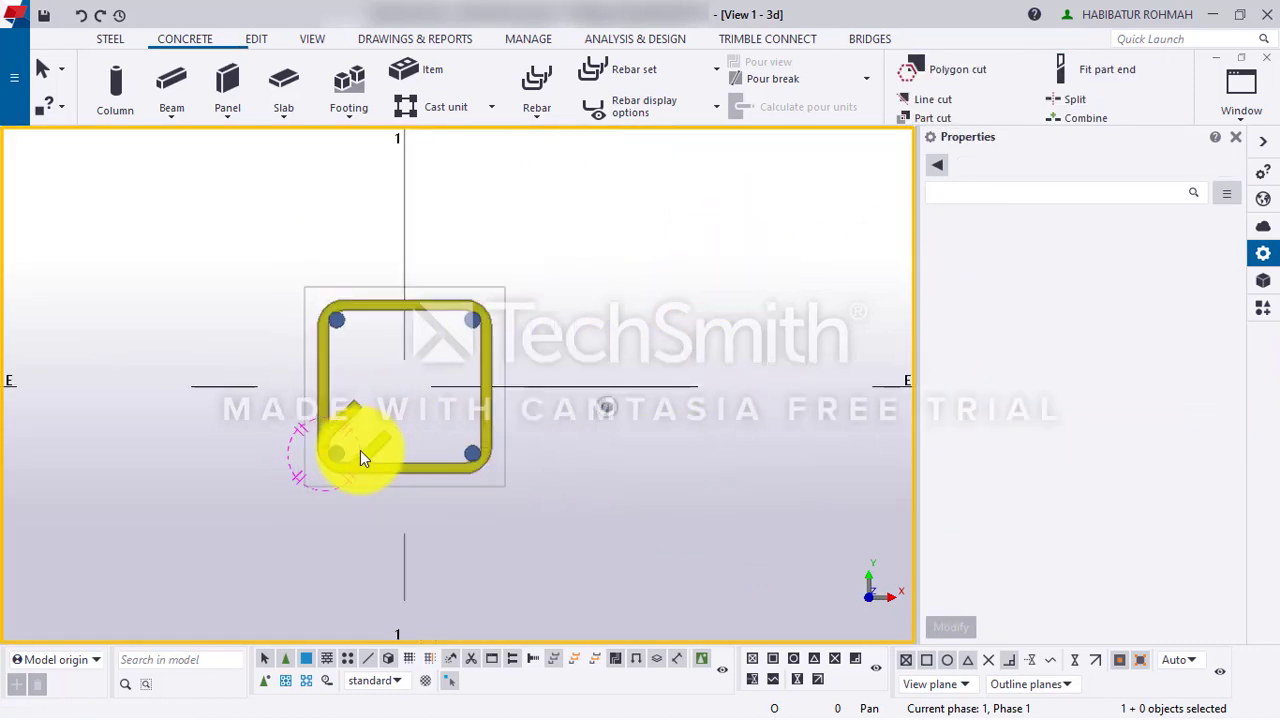
scroll(363, 457, "up", 3)
left_click(383, 510)
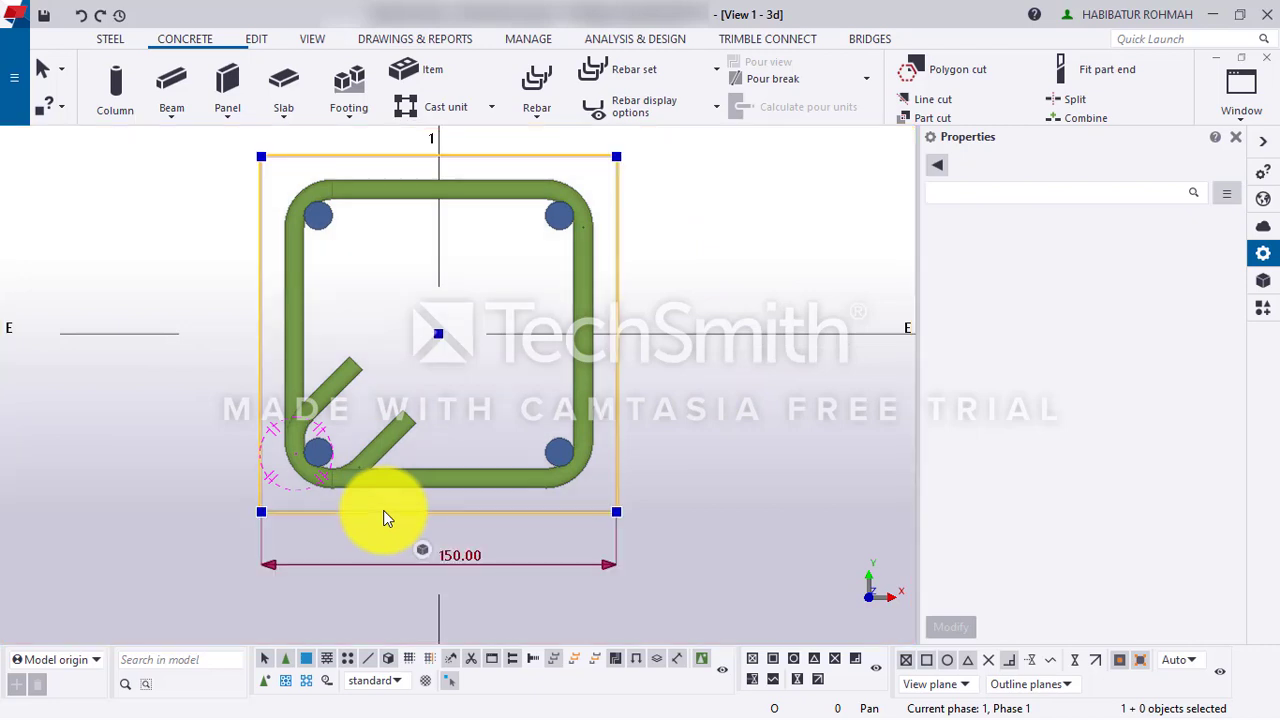
left_click(824, 496)
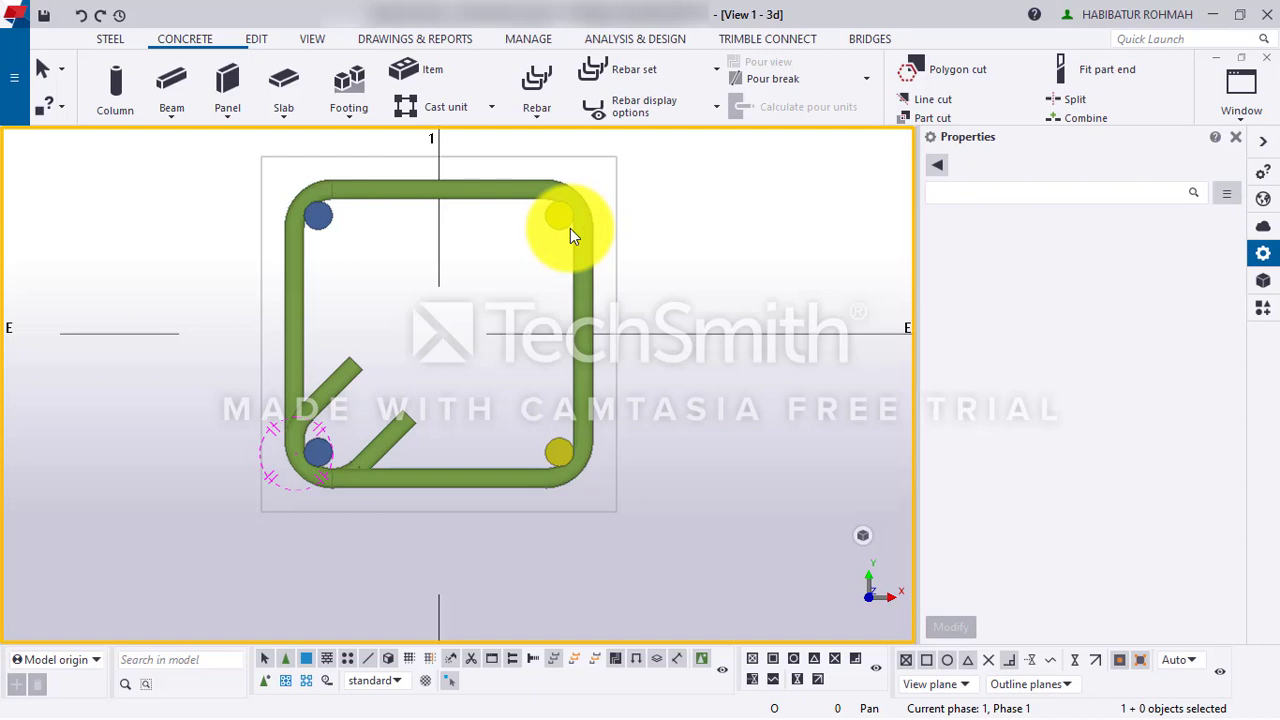
left_click(617, 364)
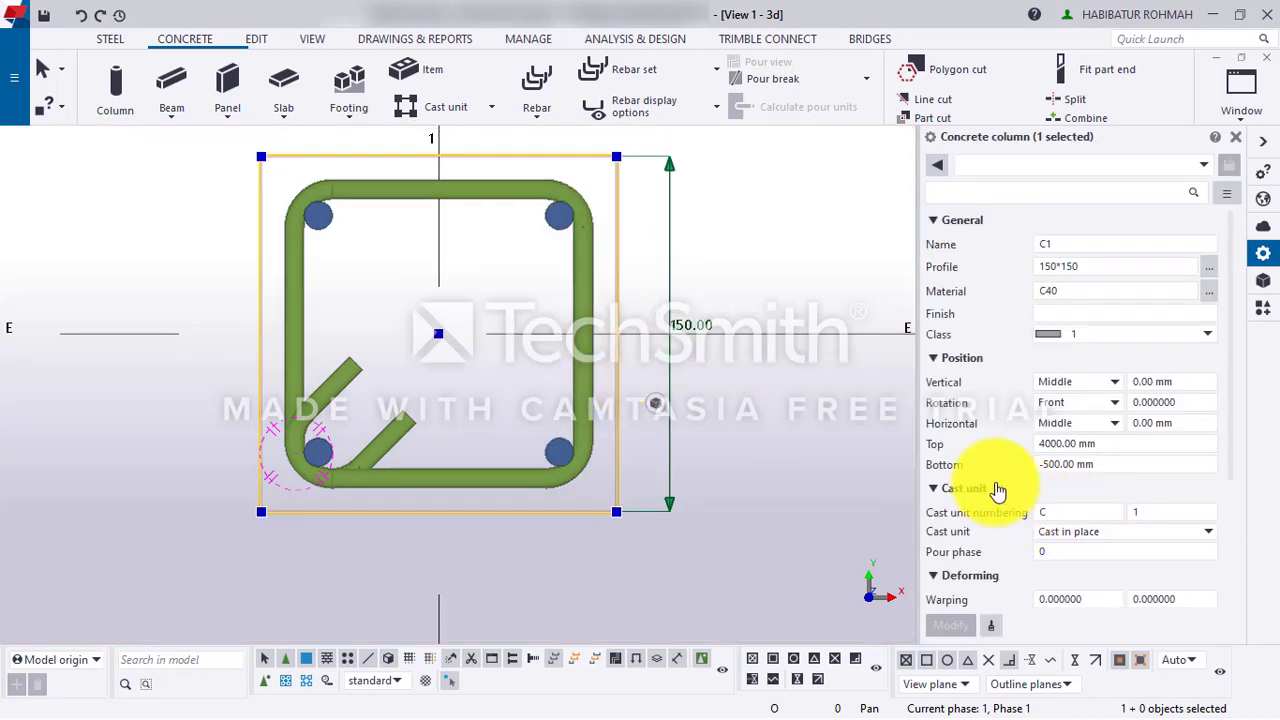
scroll(986, 482, "down", 4)
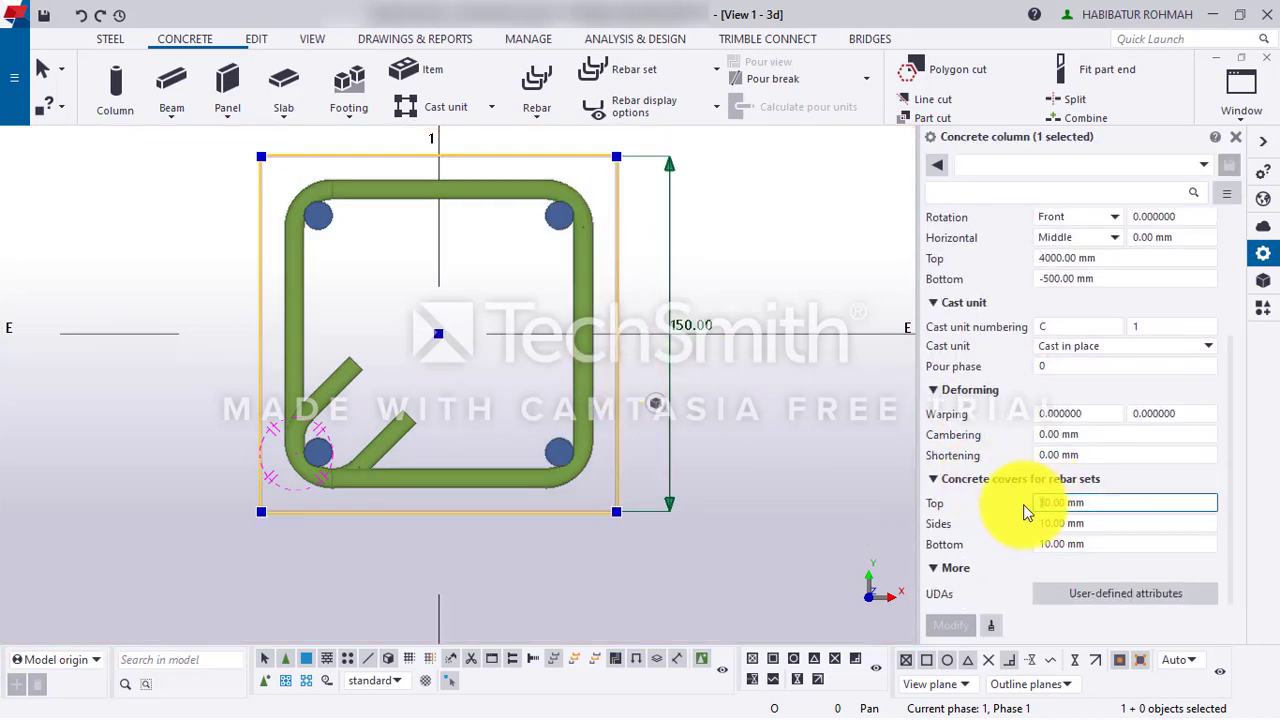
type("20")
key("Tab")
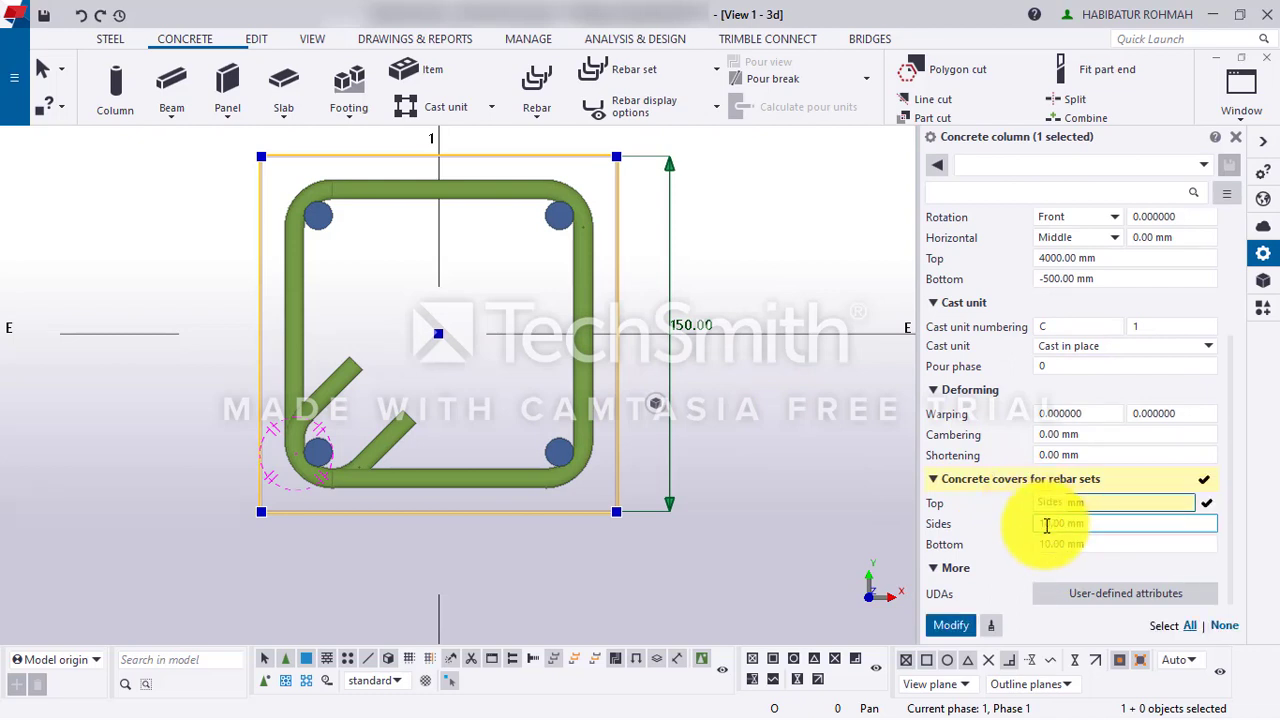
type("20")
key("Tab")
type("20")
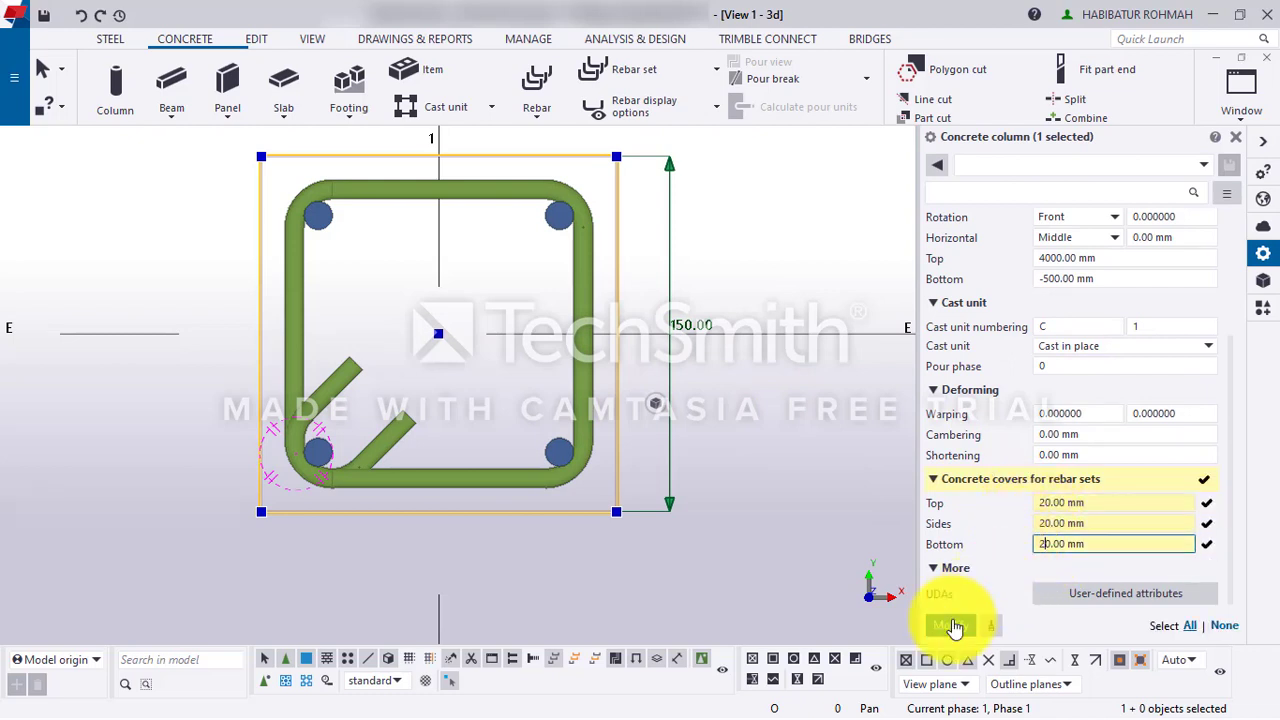
left_click(951, 626)
left_click(951, 627)
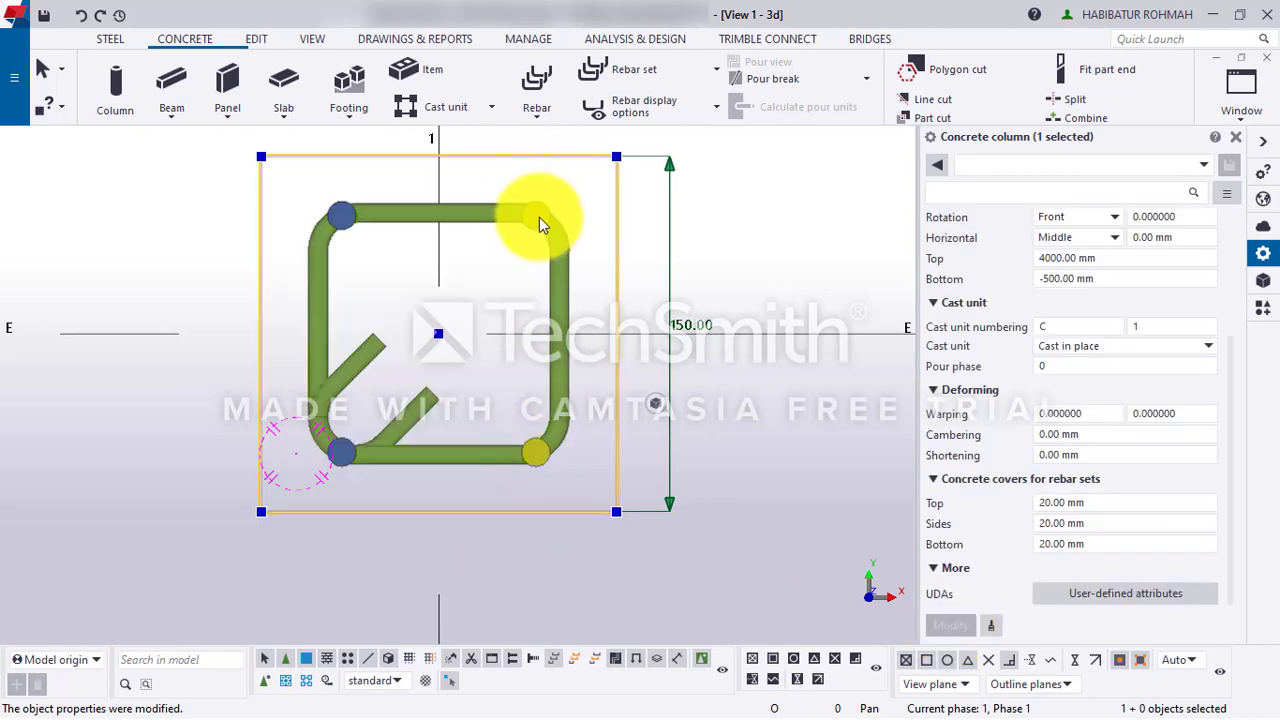
left_click(825, 215)
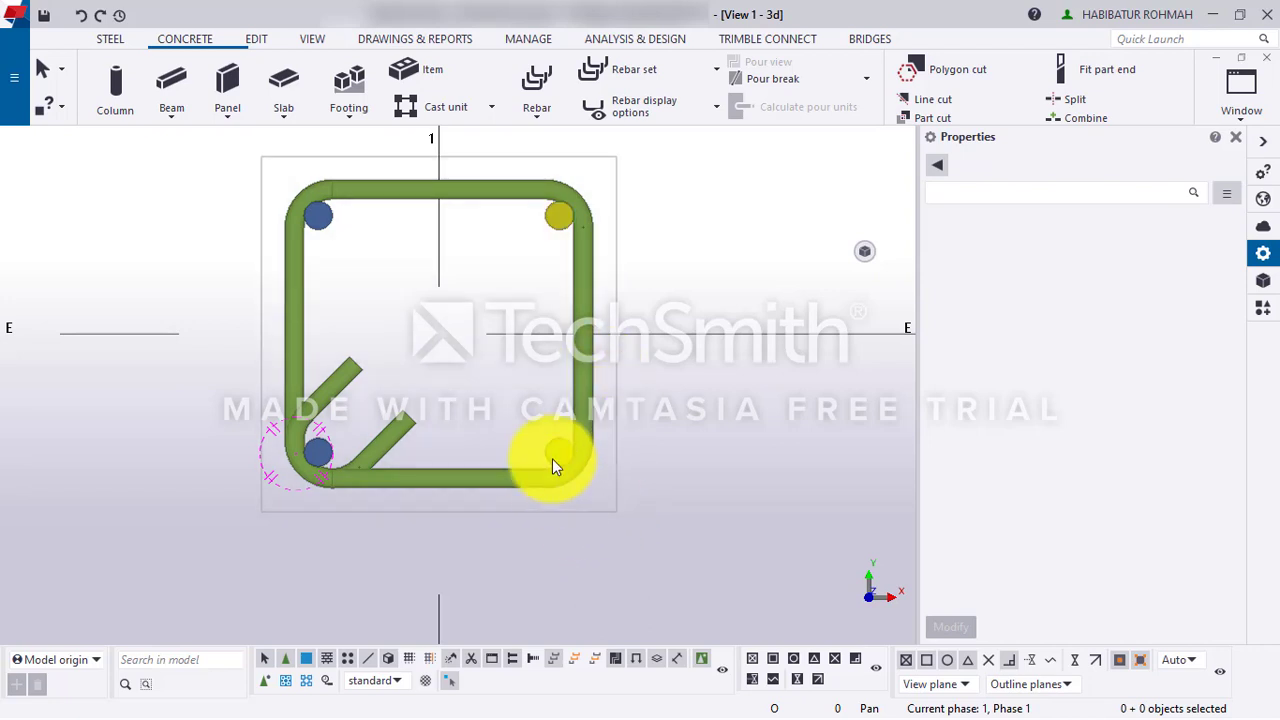
- Examine the stirrups and longitudinal bars of the column at grid E-1 along its full height in 3D
left_click(589, 243)
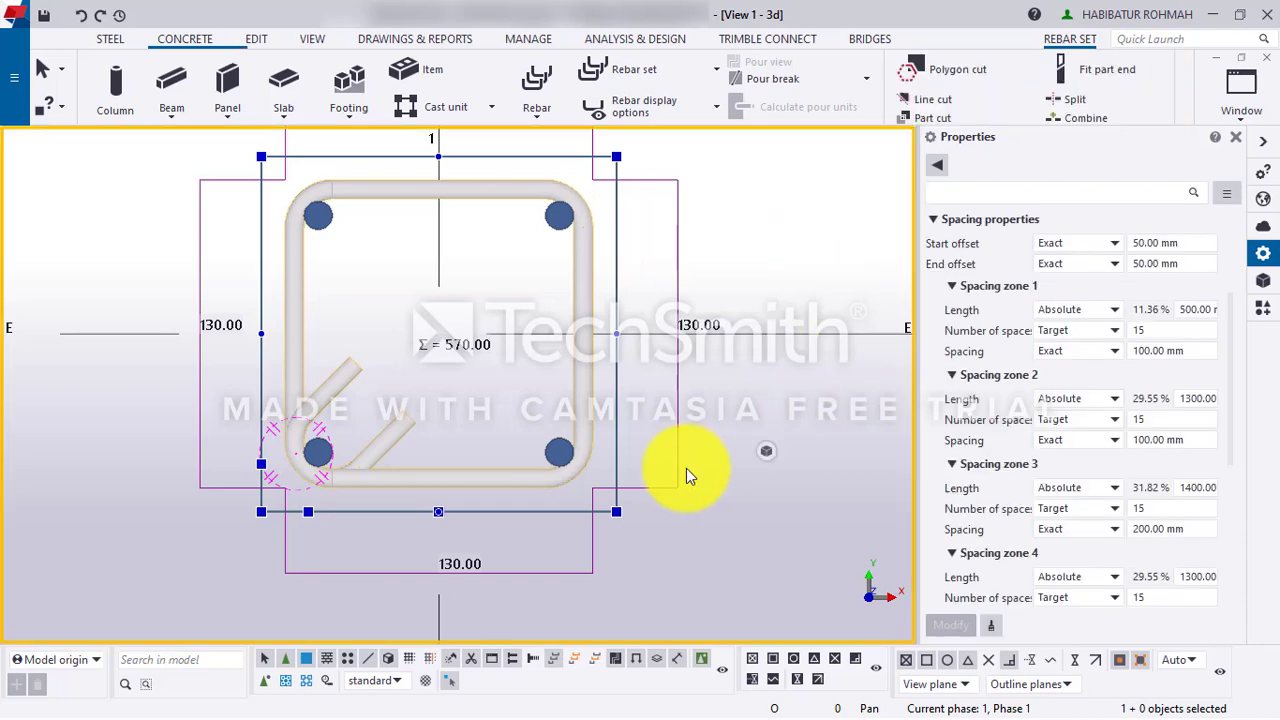
scroll(600, 420, "down", 5)
middle_click_drag(557, 452, 514, 393, "ctrl")
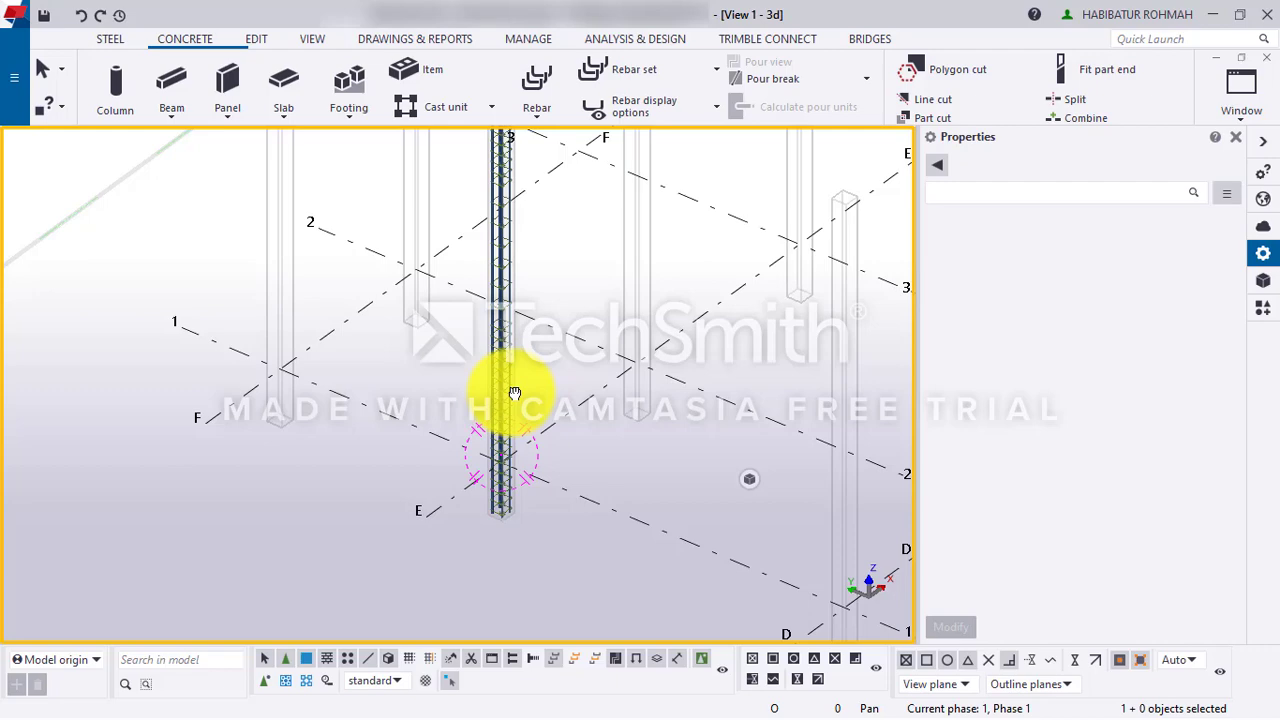
mouse_move(514, 393)
middle_mouse_down("ctrl")
mouse_move(517, 460)
mouse_move(494, 474)
mouse_move(446, 572)
mouse_move(249, 537)
mouse_move(543, 503)
mouse_move(518, 380)
middle_mouse_up("ctrl")
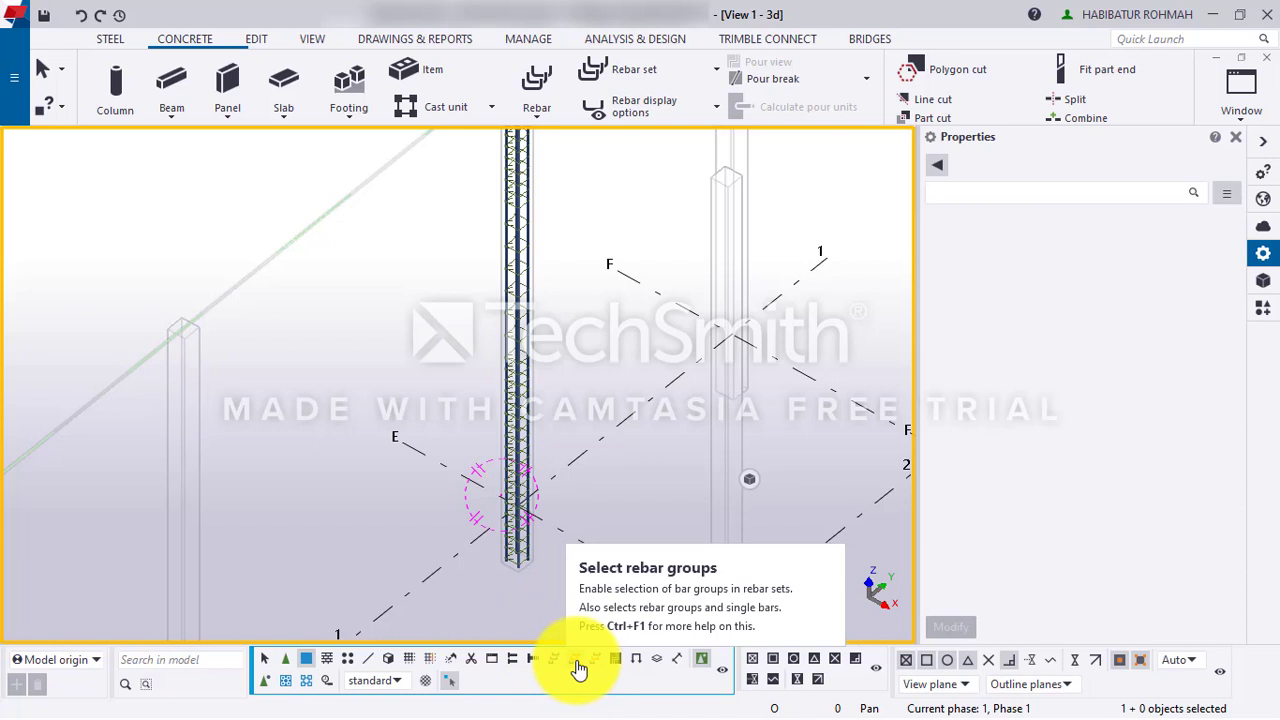
left_click(533, 112)
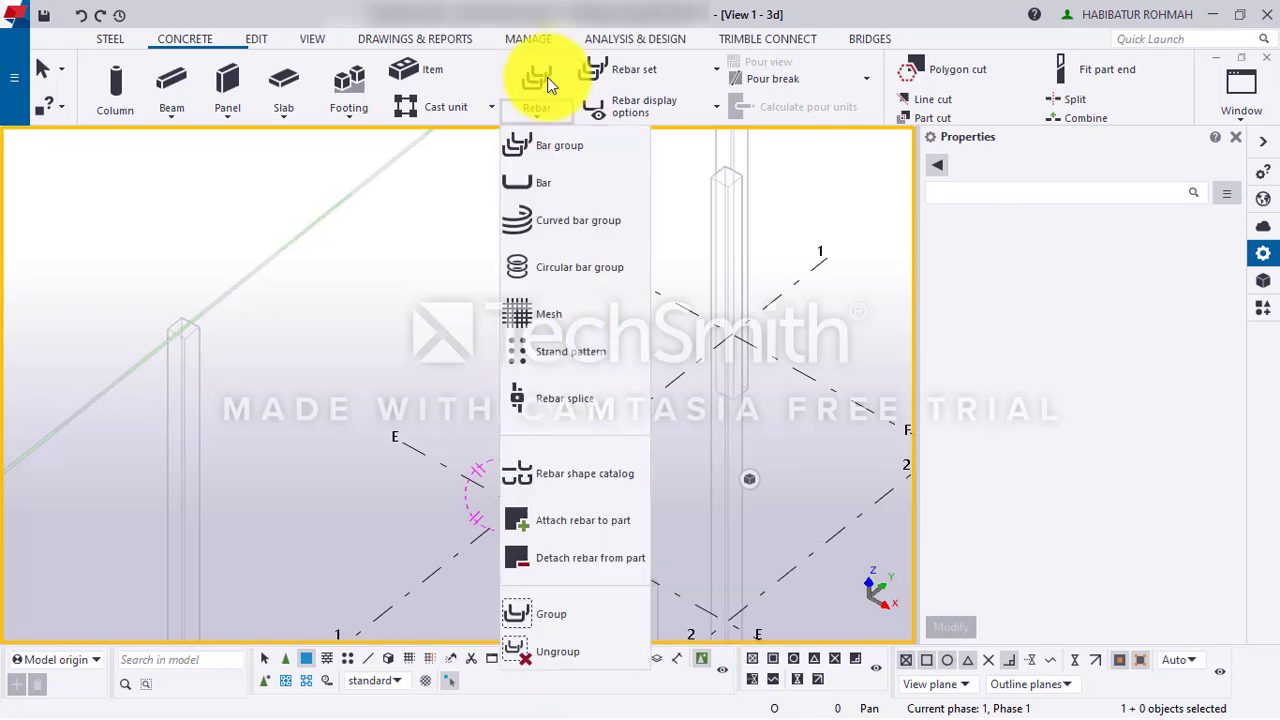
left_click(535, 113)
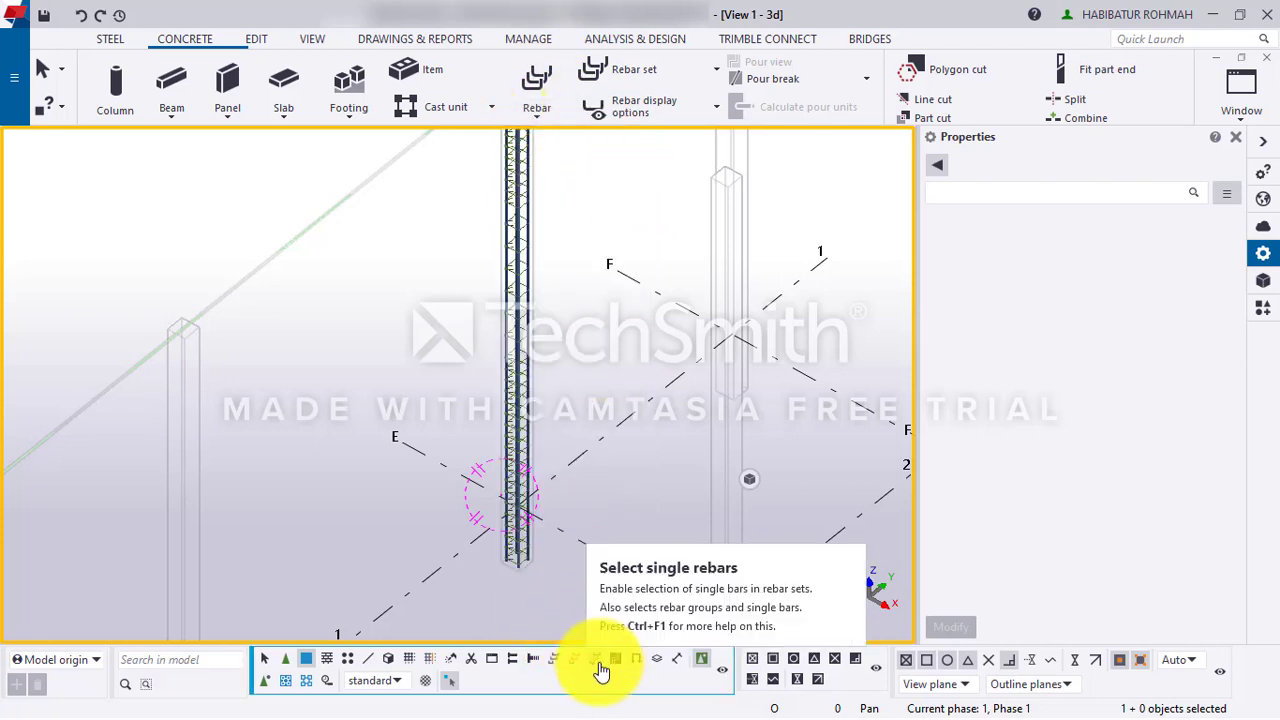
scroll(513, 578, "up", 4)
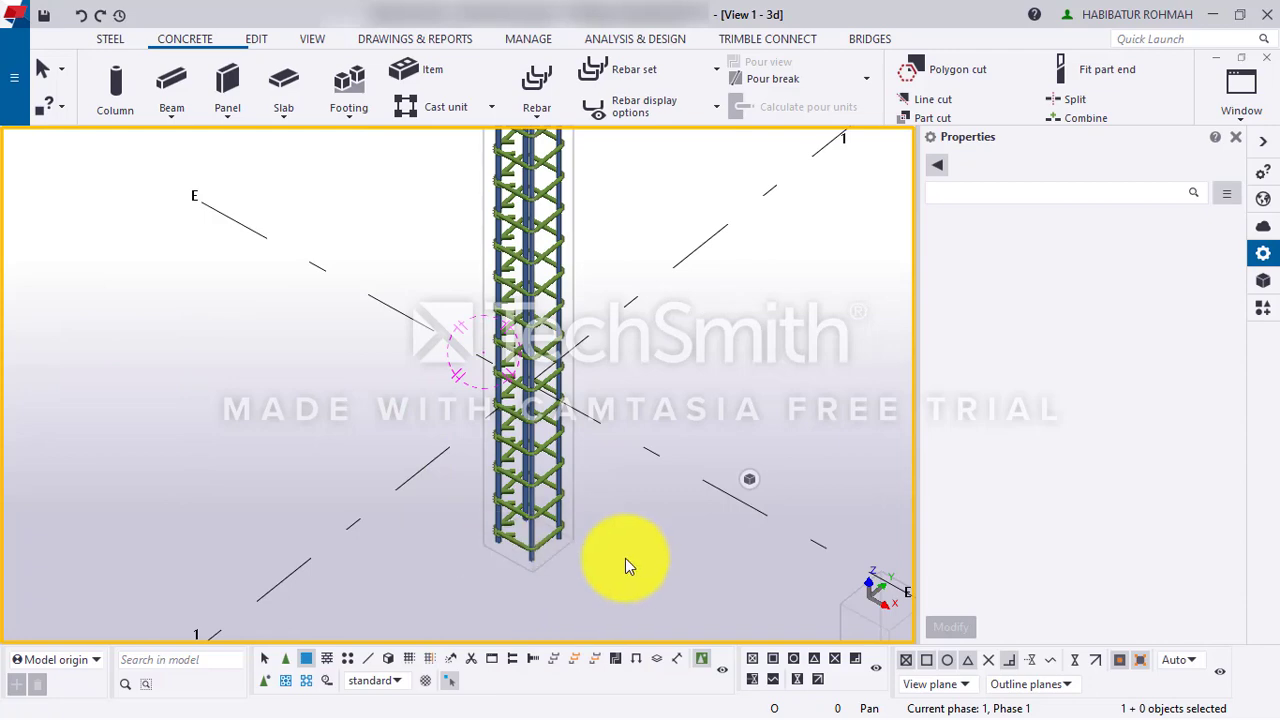
scroll(624, 558, "down", 5)
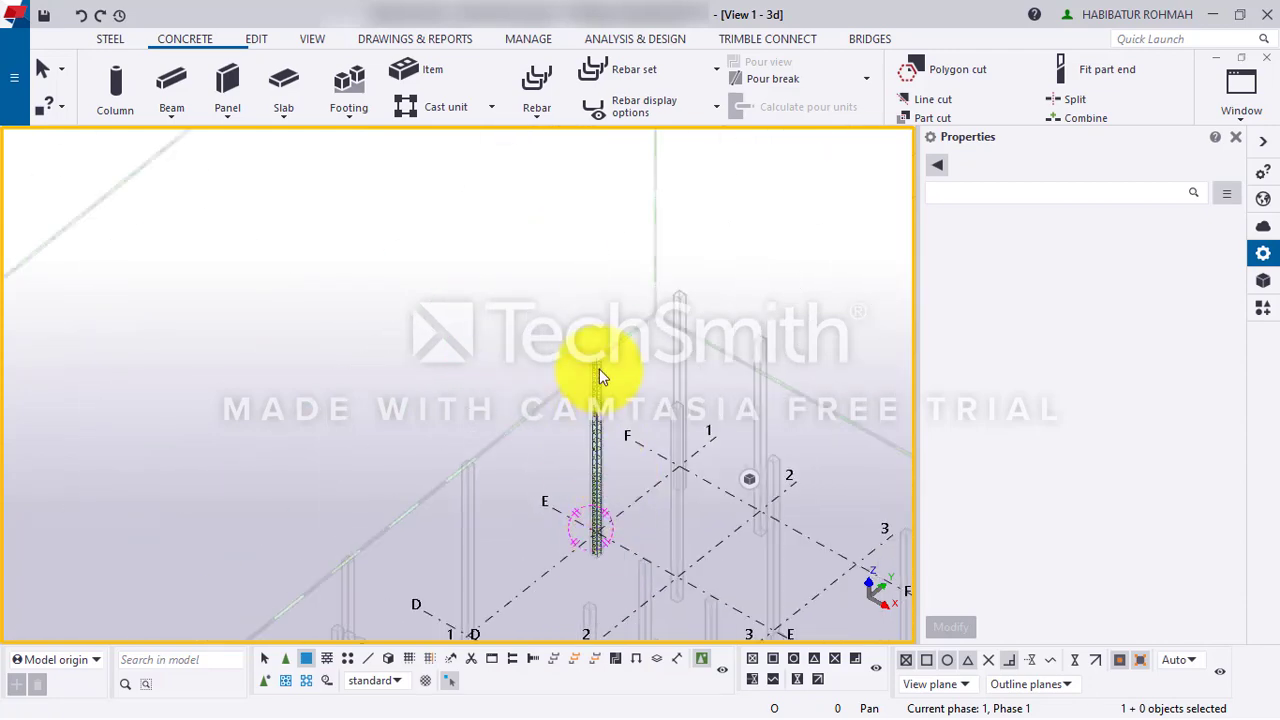
scroll(605, 480, "up", 2)
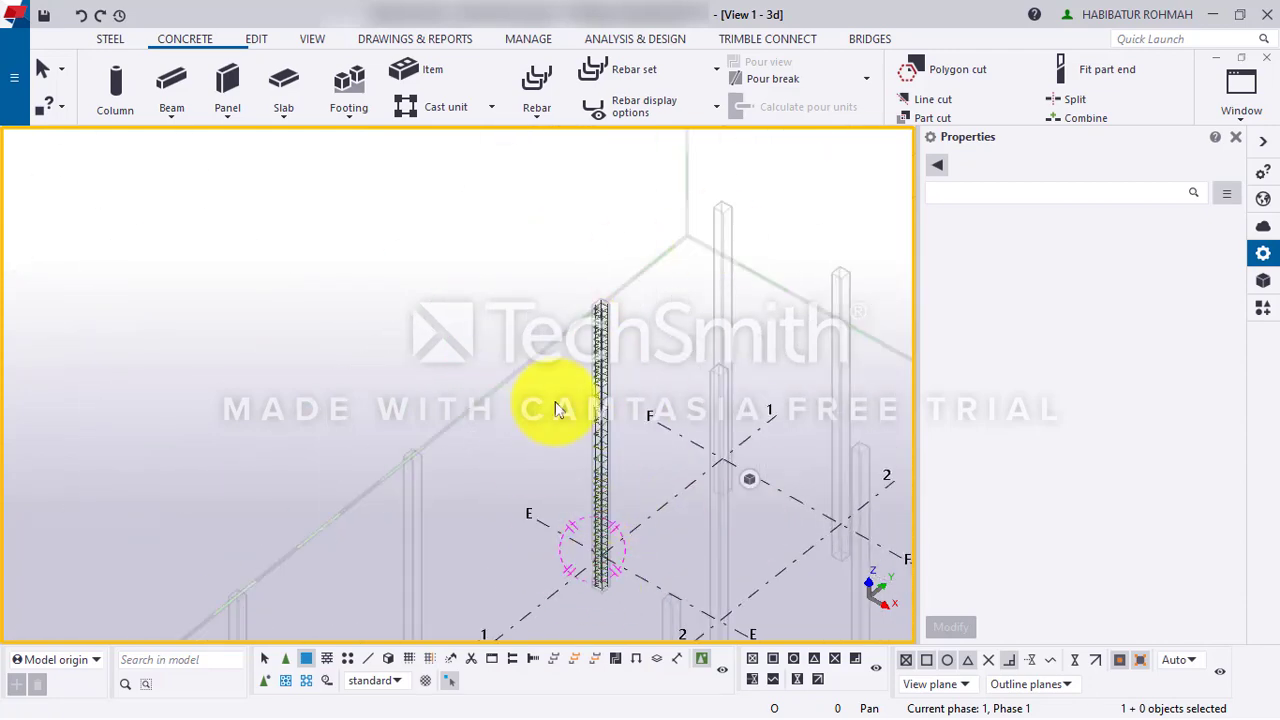
- Enable rebar set selection and select the three rebar sets of the column at grid E-1
left_click(559, 668)
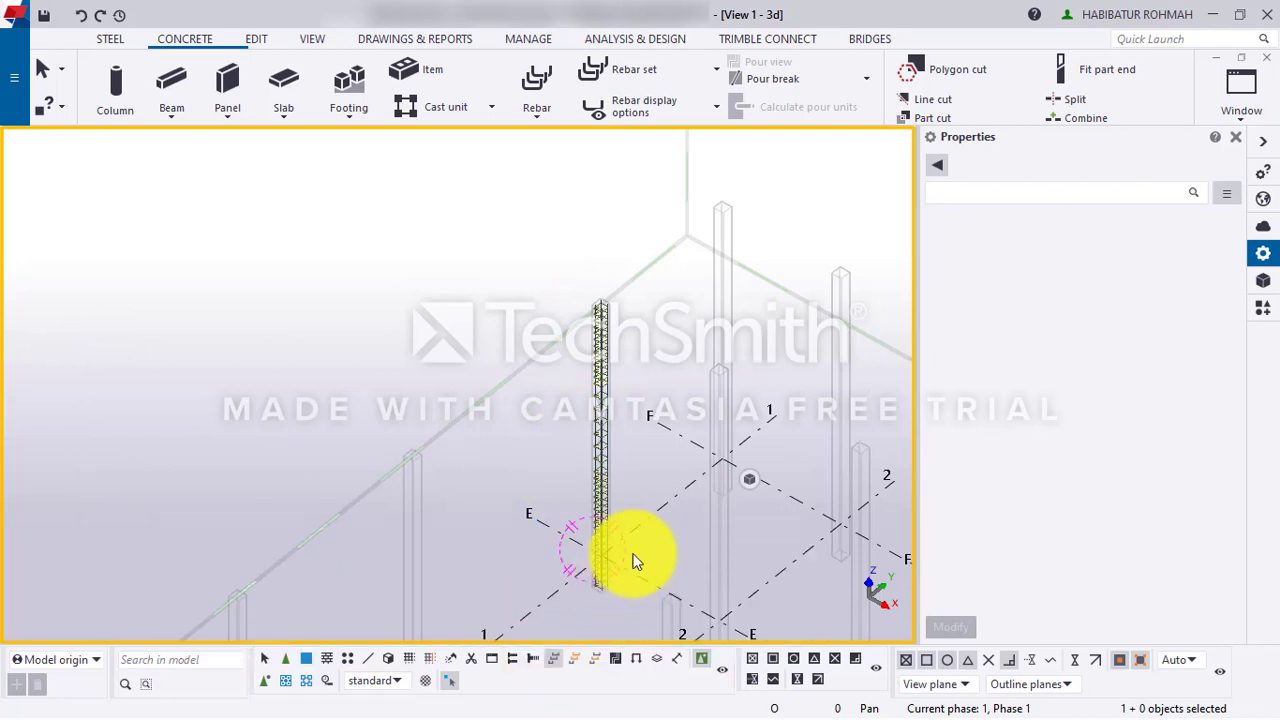
middle_click_drag(634, 557, 539, 557)
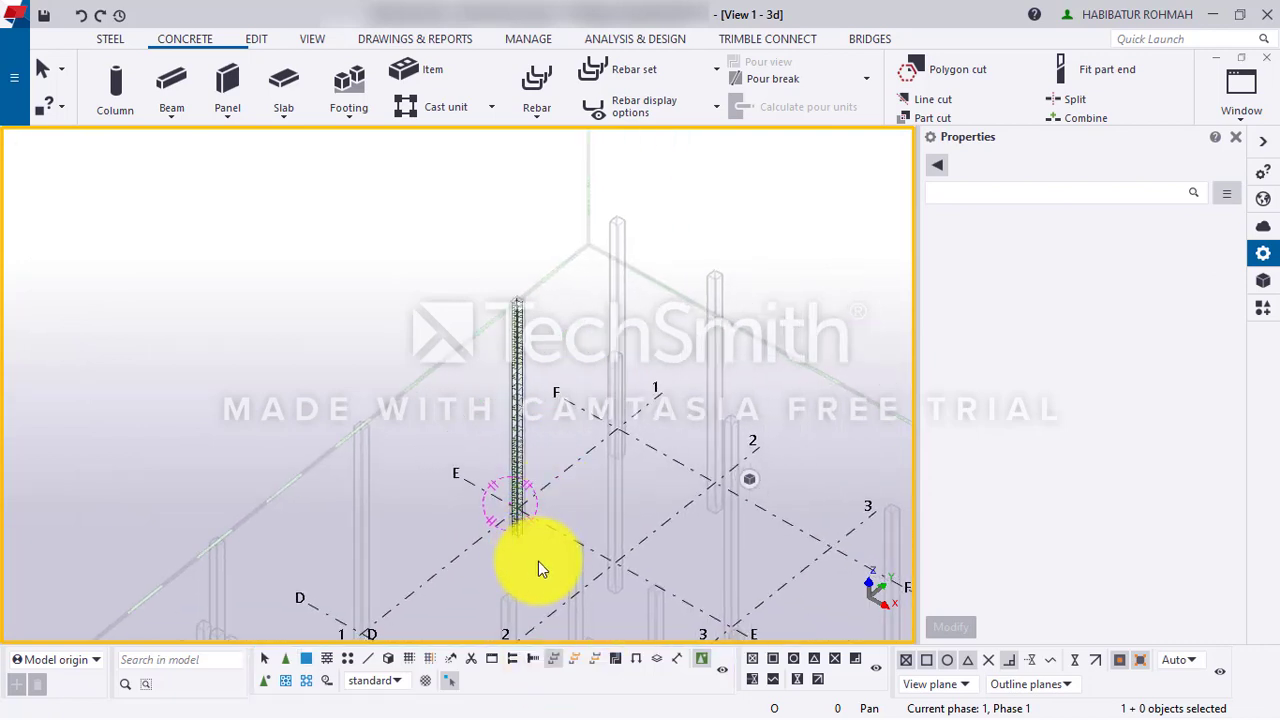
left_click(489, 266)
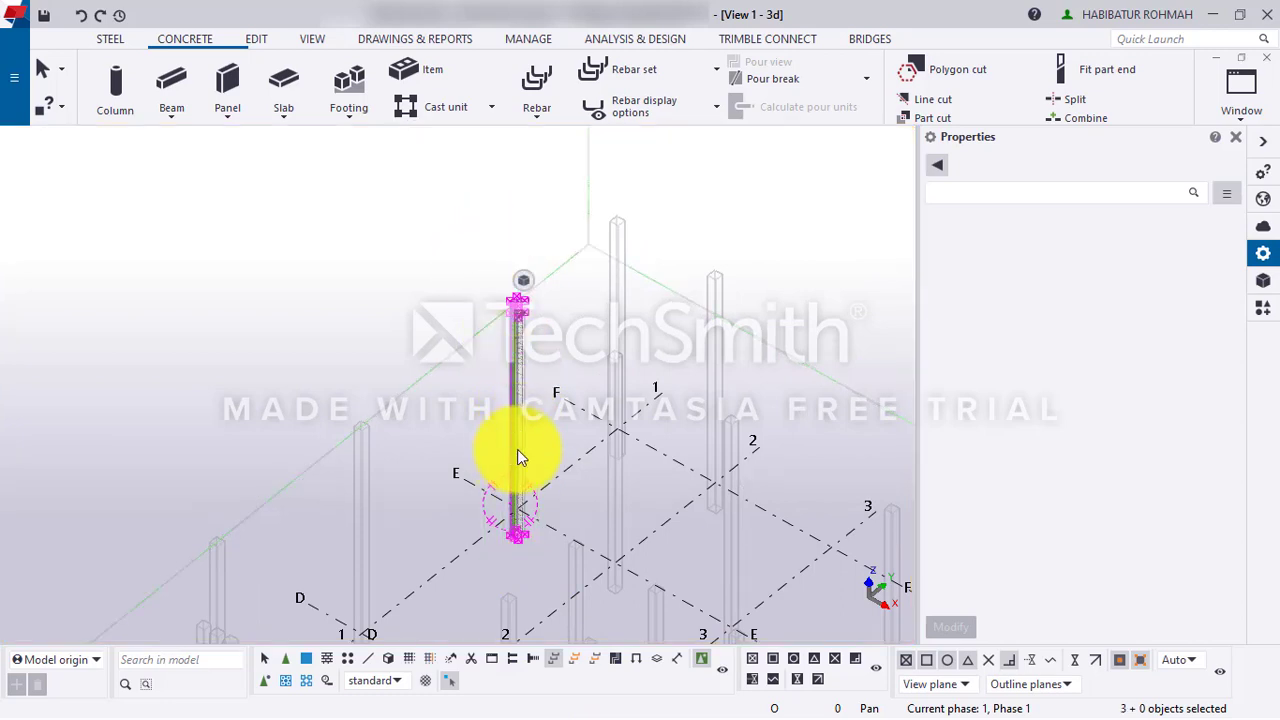
scroll(518, 448, "up", 3)
scroll(591, 480, "up", 2)
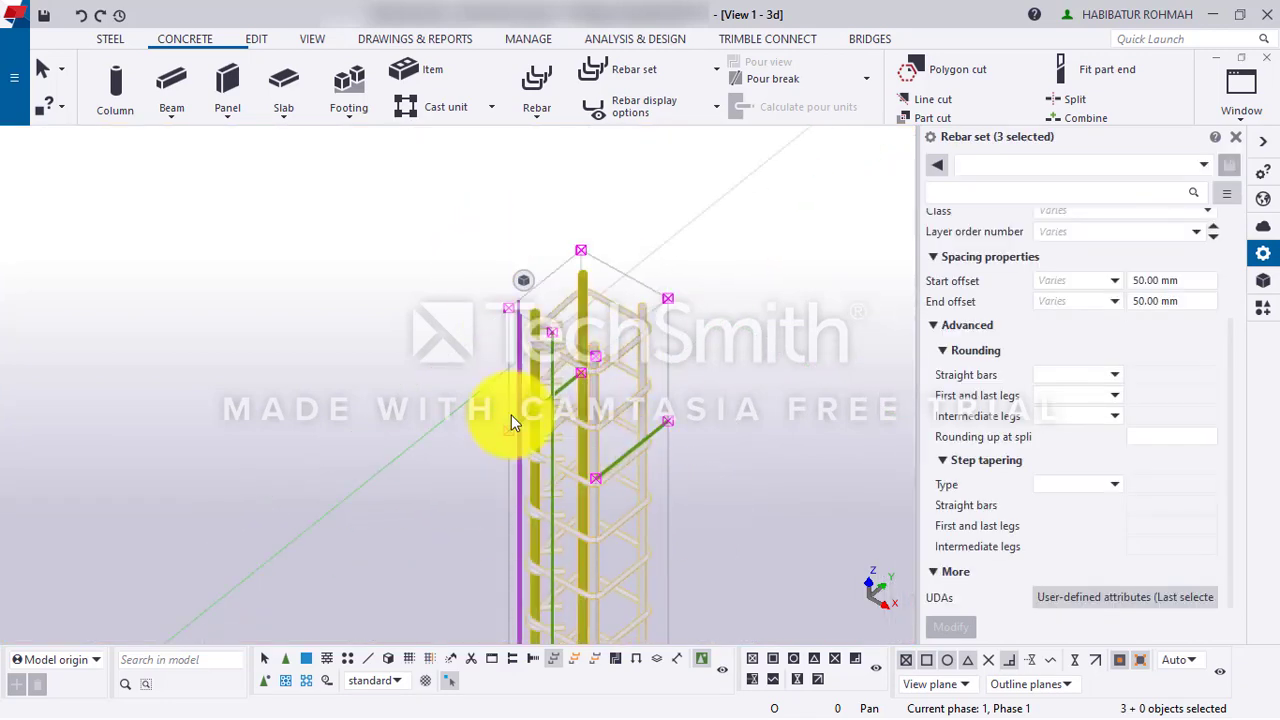
scroll(542, 427, "down", 4)
middle_click_drag(630, 460, 289, 431)
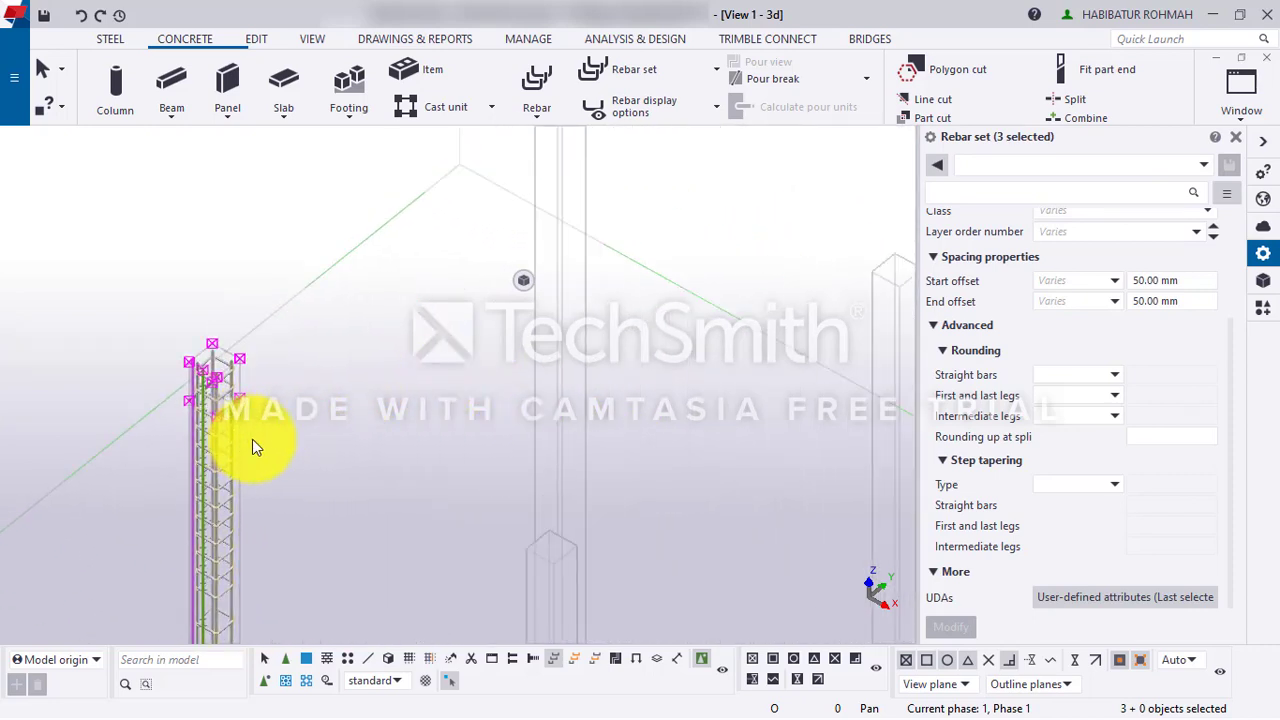
- Try to copy the selected rebar sets to another object, using the unreinforced tall column as the source object
right_click(238, 435)
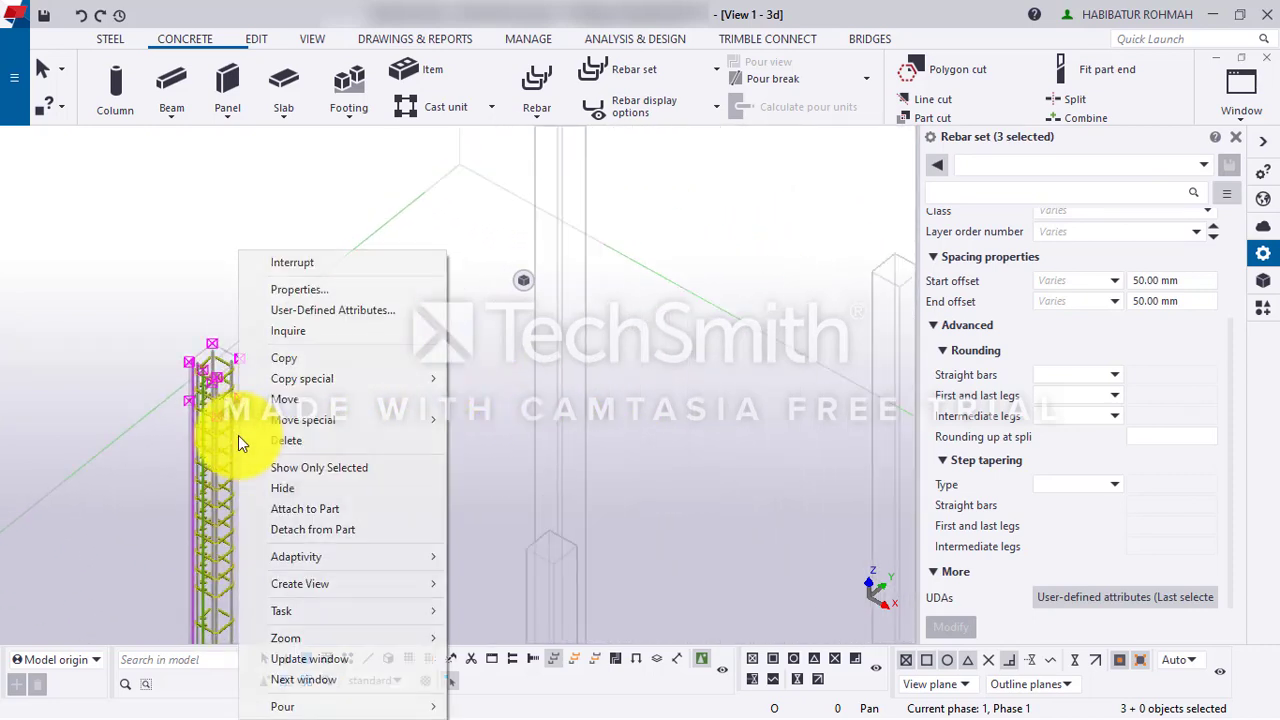
mouse_move(327, 379)
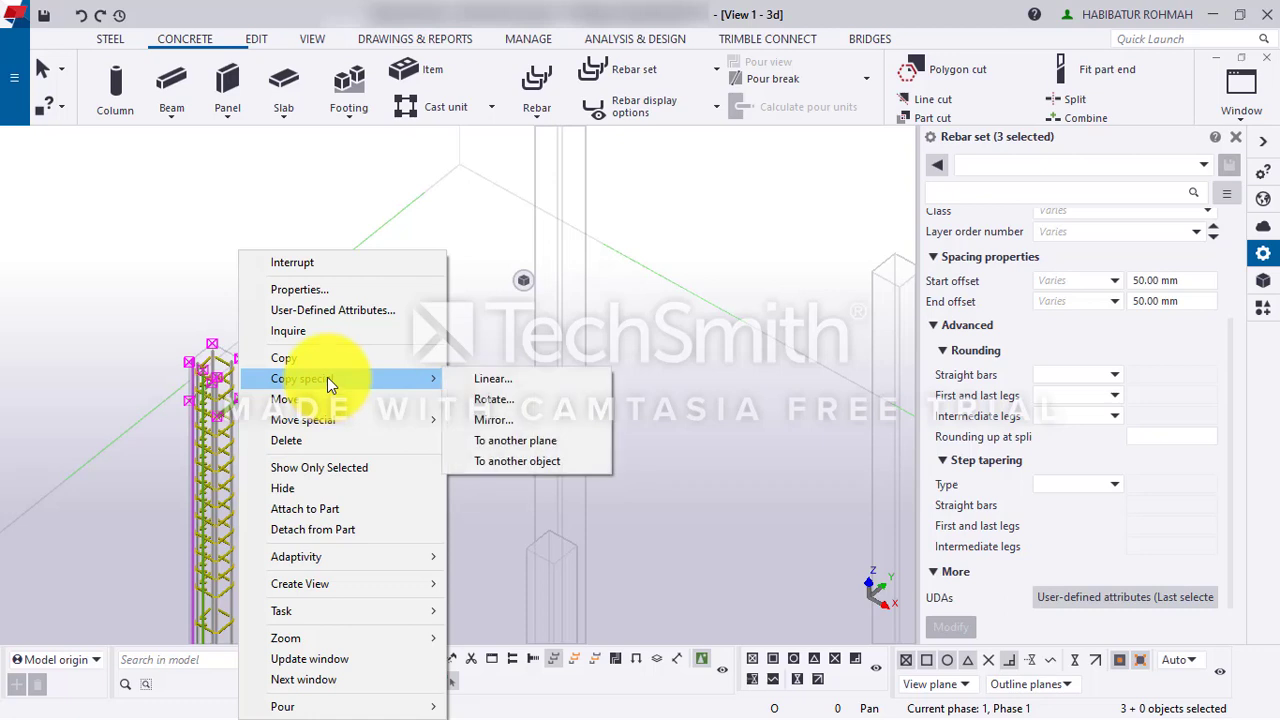
left_click(494, 463)
scroll(480, 455, "down", 3)
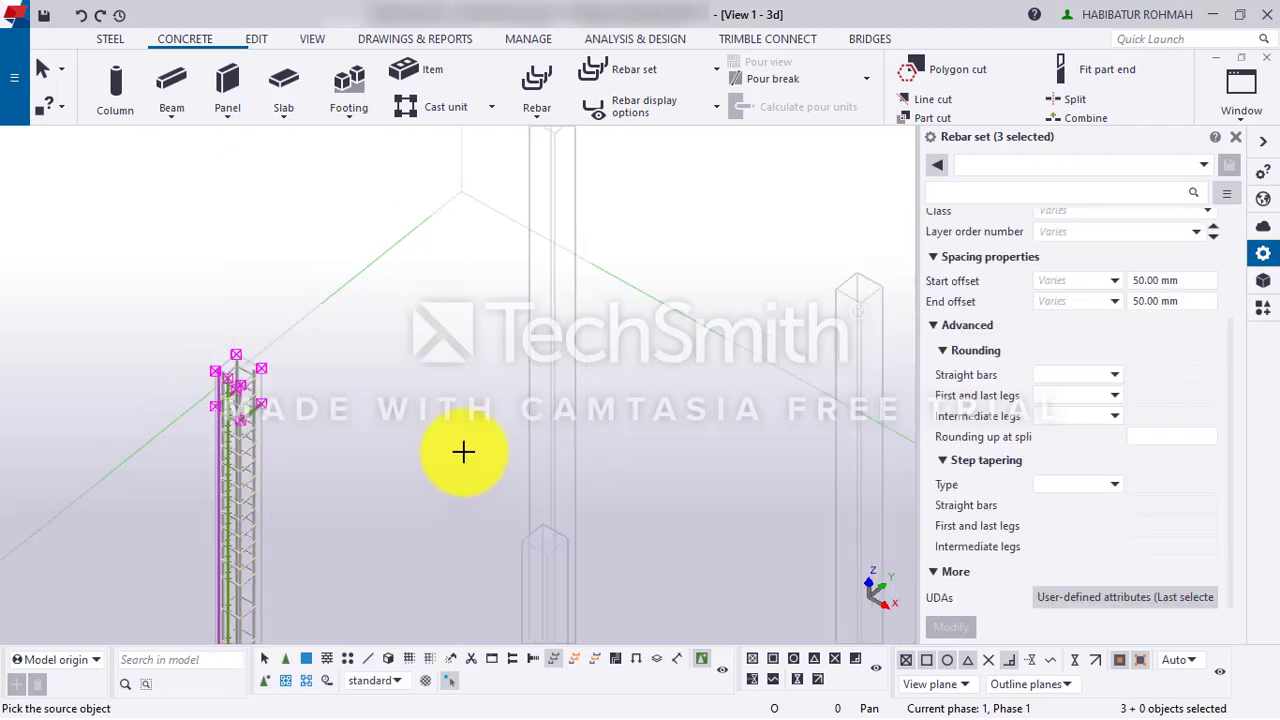
middle_click_drag(453, 437, 416, 419)
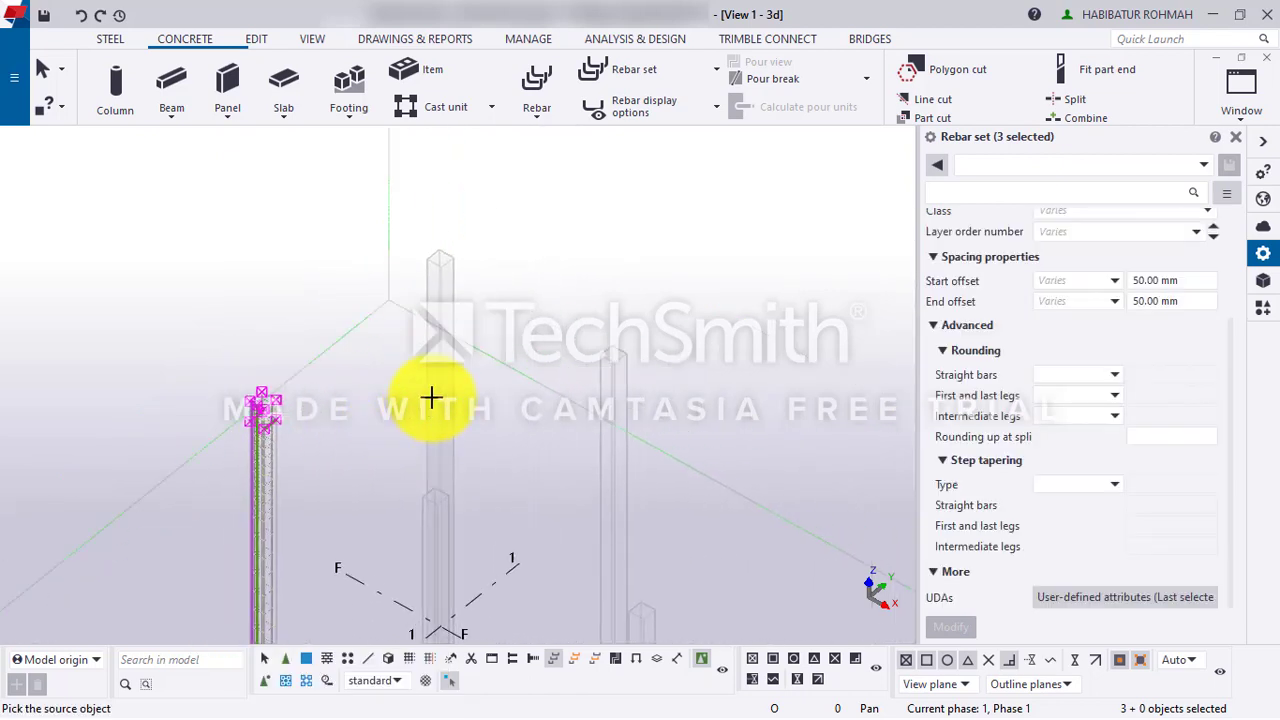
scroll(431, 398, "up", 3)
left_click(431, 398)
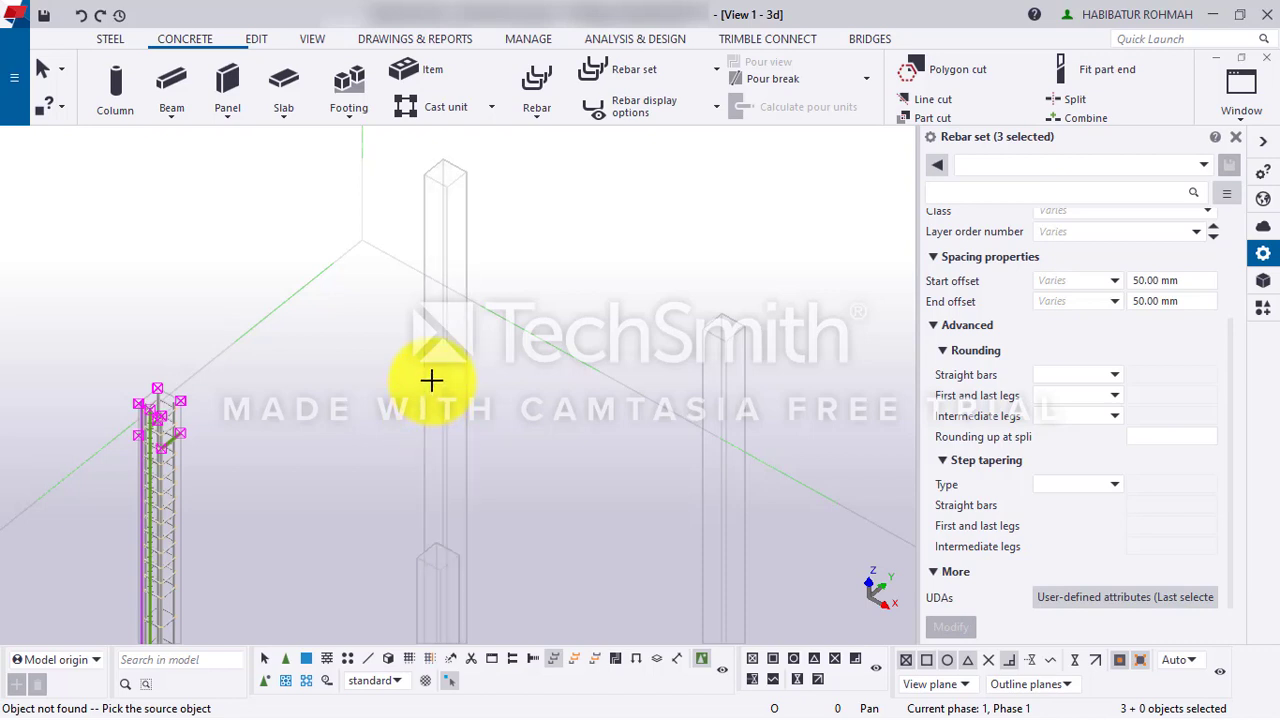
- Try the different part representation modes and display the columns as solid rendered parts
key("ctrl+2")
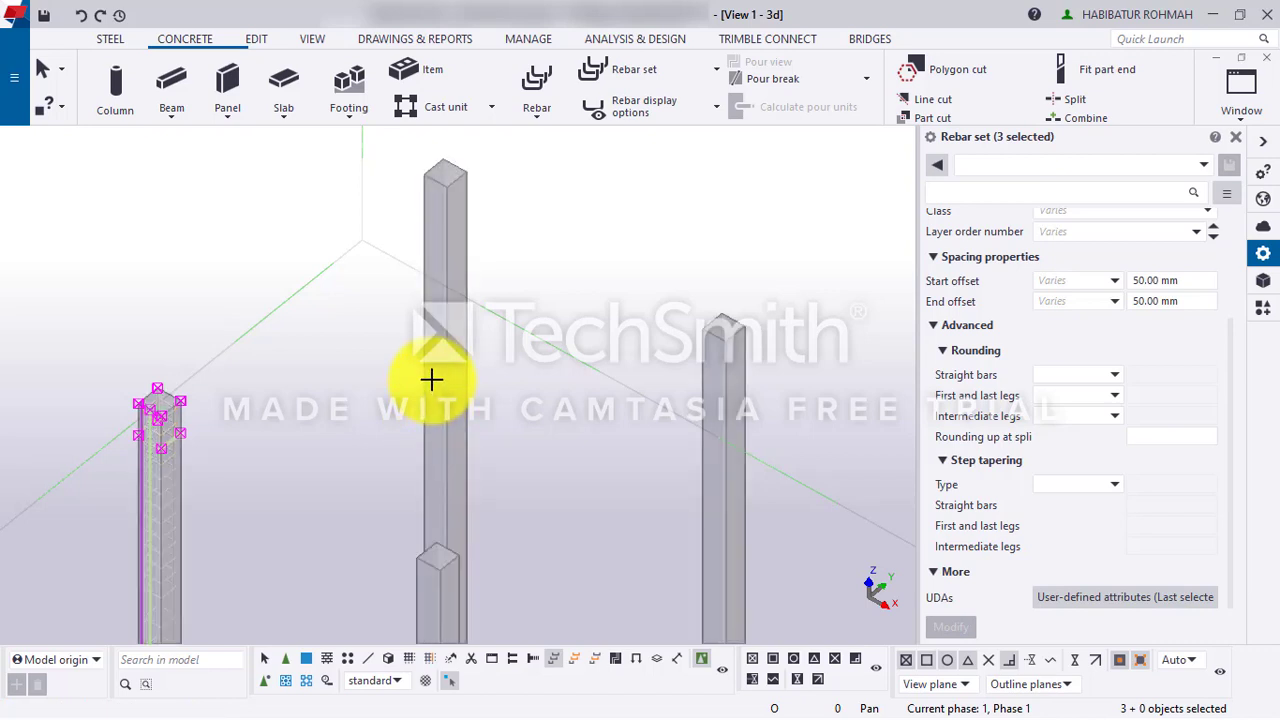
key("ctrl+4")
key("ctrl+5")
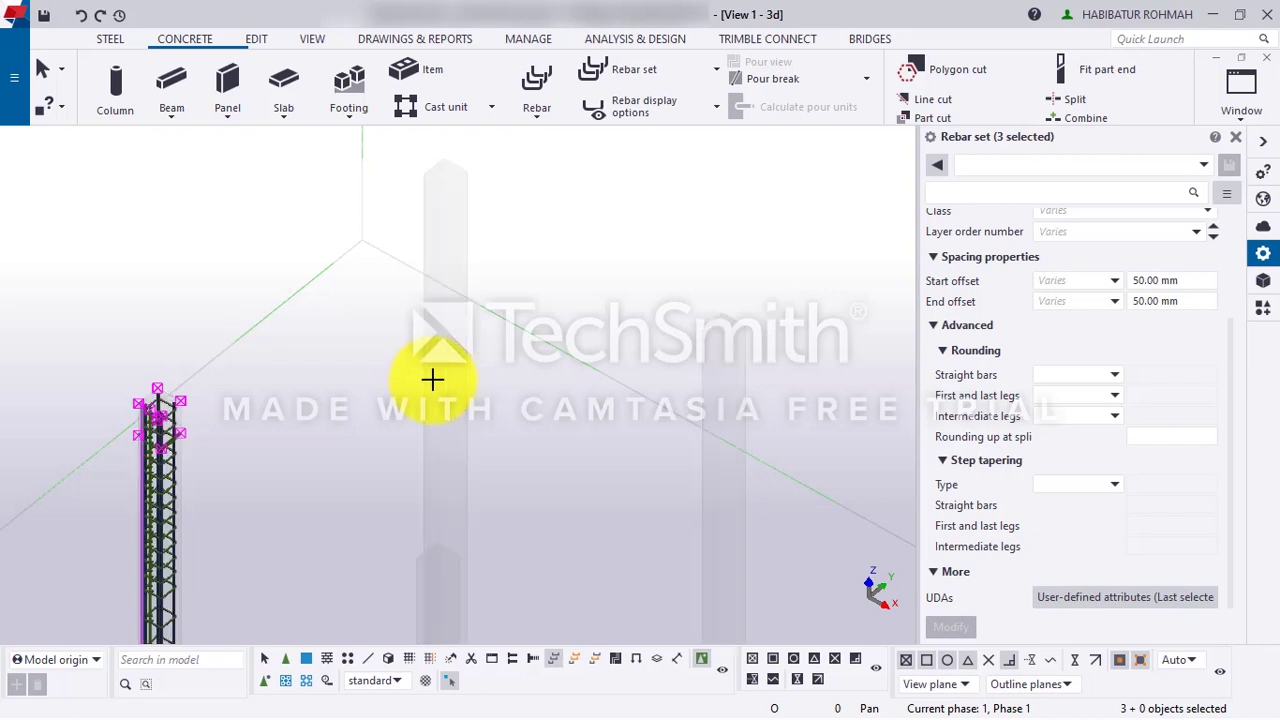
key("ctrl+2")
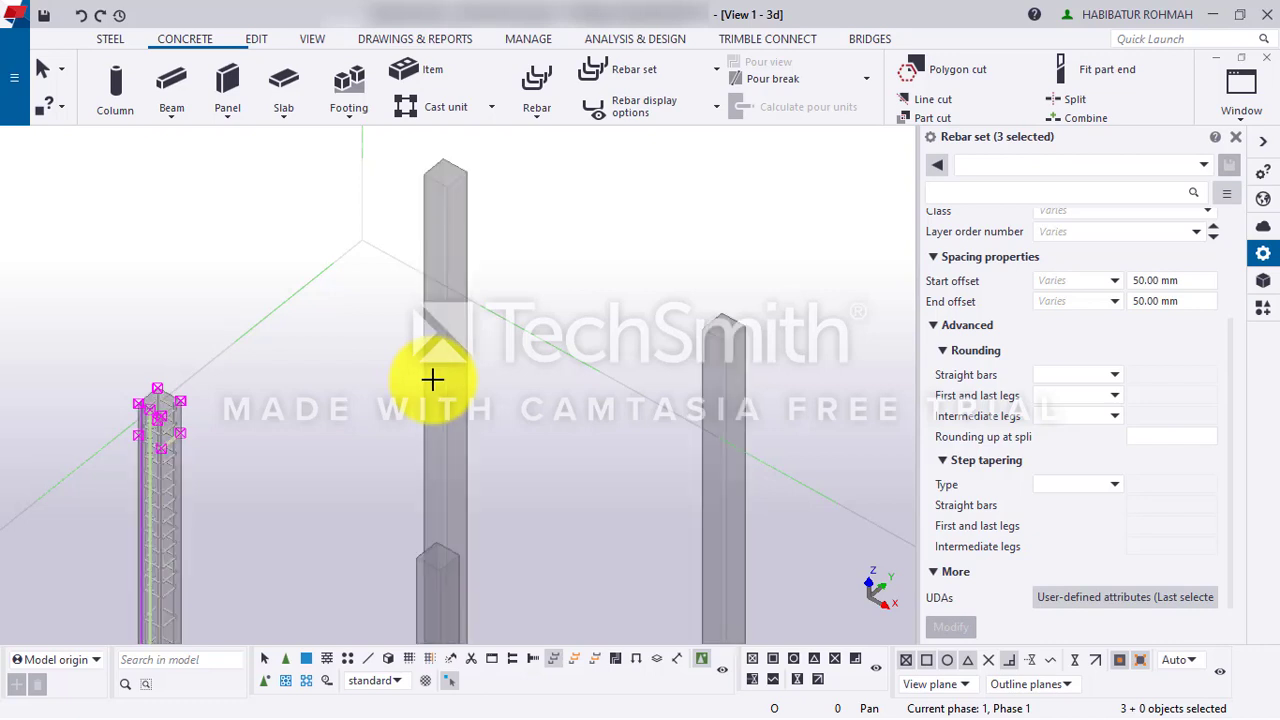
key("ctrl+4")
key("Return")
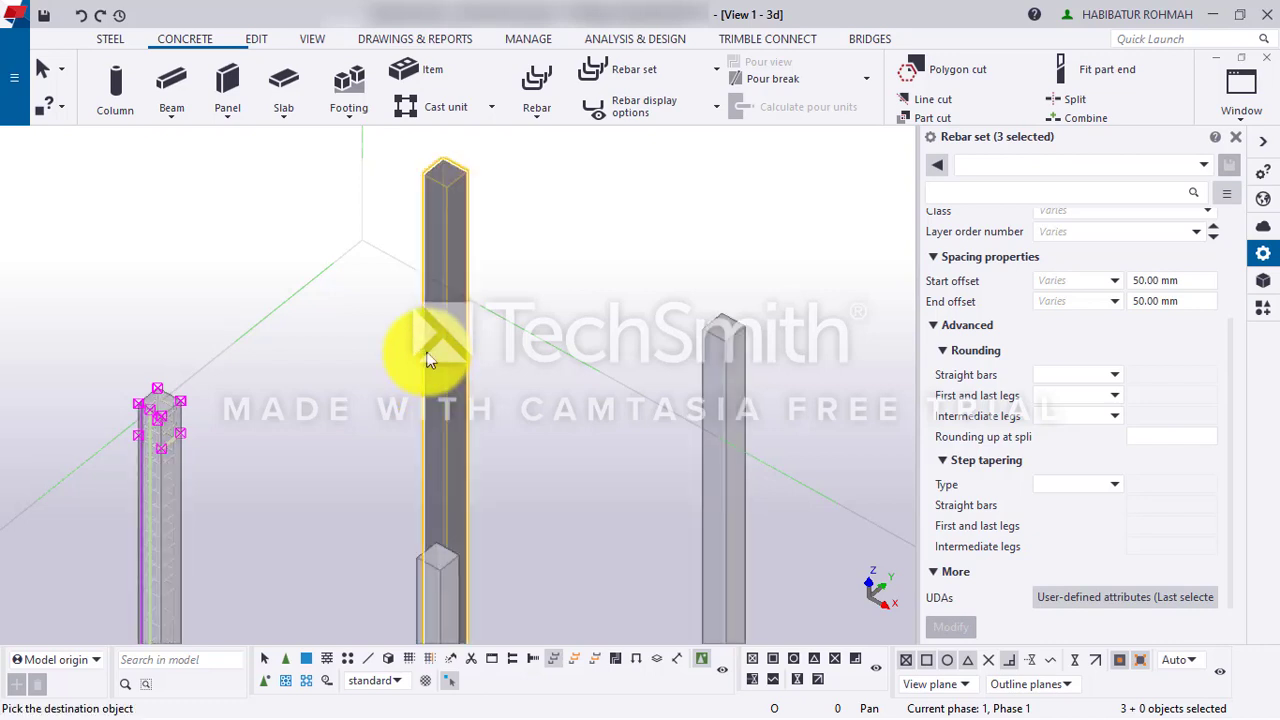
scroll(442, 177, "up", 7)
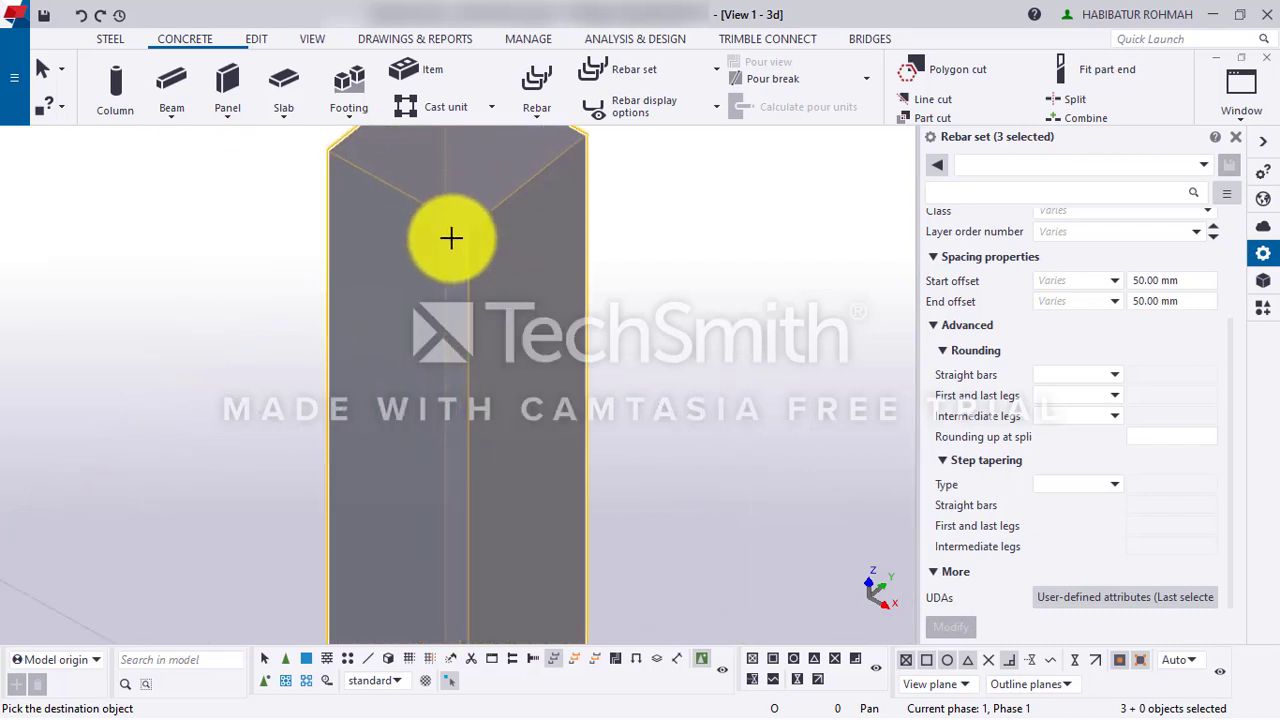
scroll(451, 237, "down", 3)
scroll(451, 237, "down", 3)
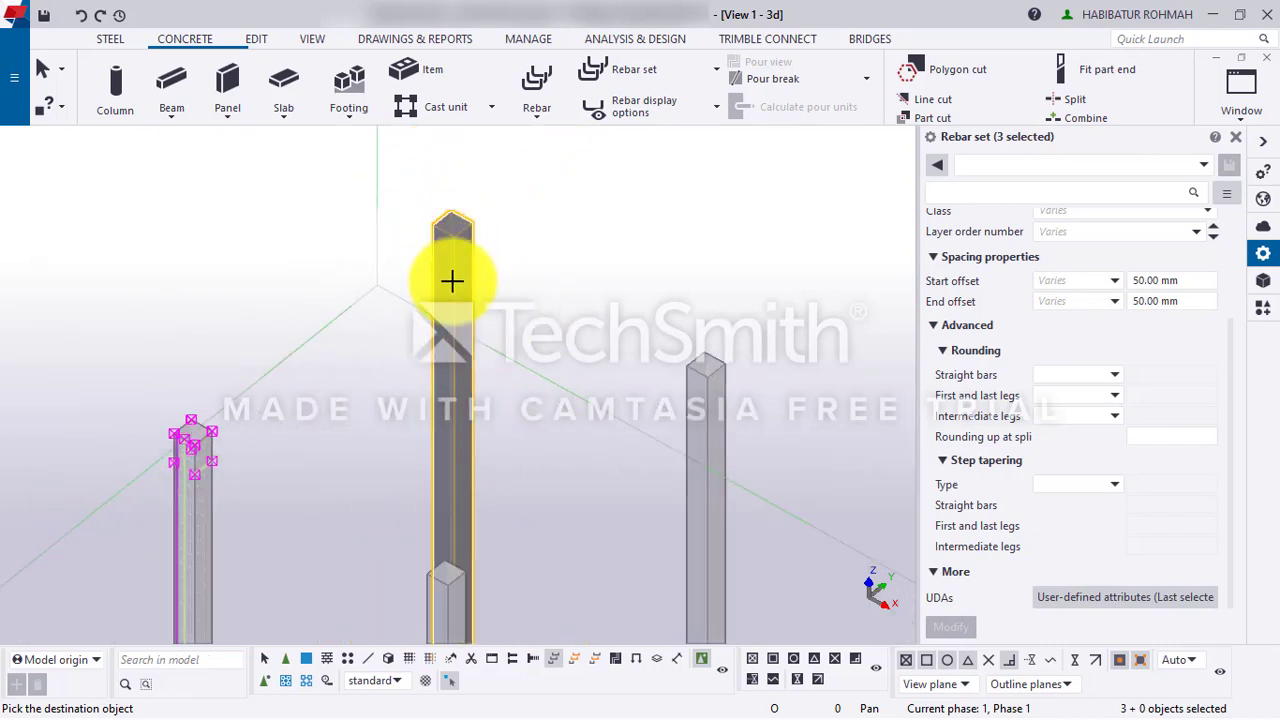
key("Escape")
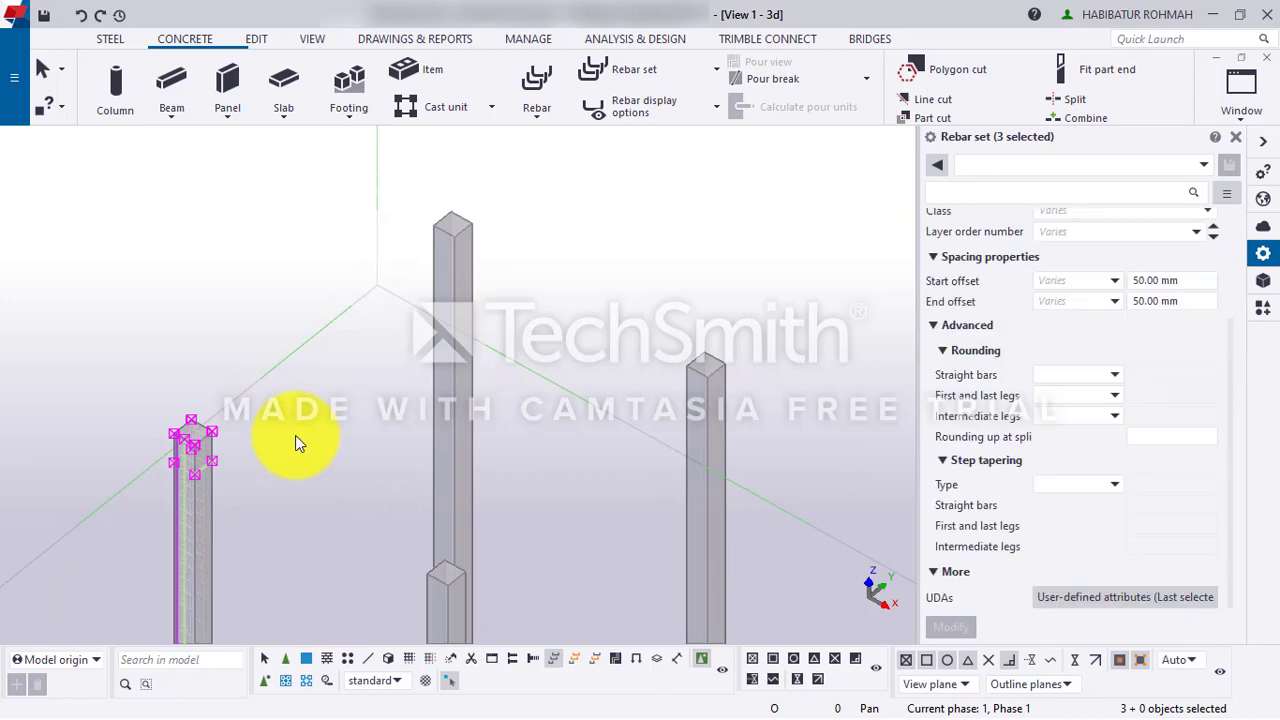
- Select the column at grid E-1 together with all its reinforcement and start a special copy to another object
scroll(300, 450, "down", 4)
left_click_drag(274, 541, 206, 171)
scroll(266, 252, "up", 3)
right_click(266, 252)
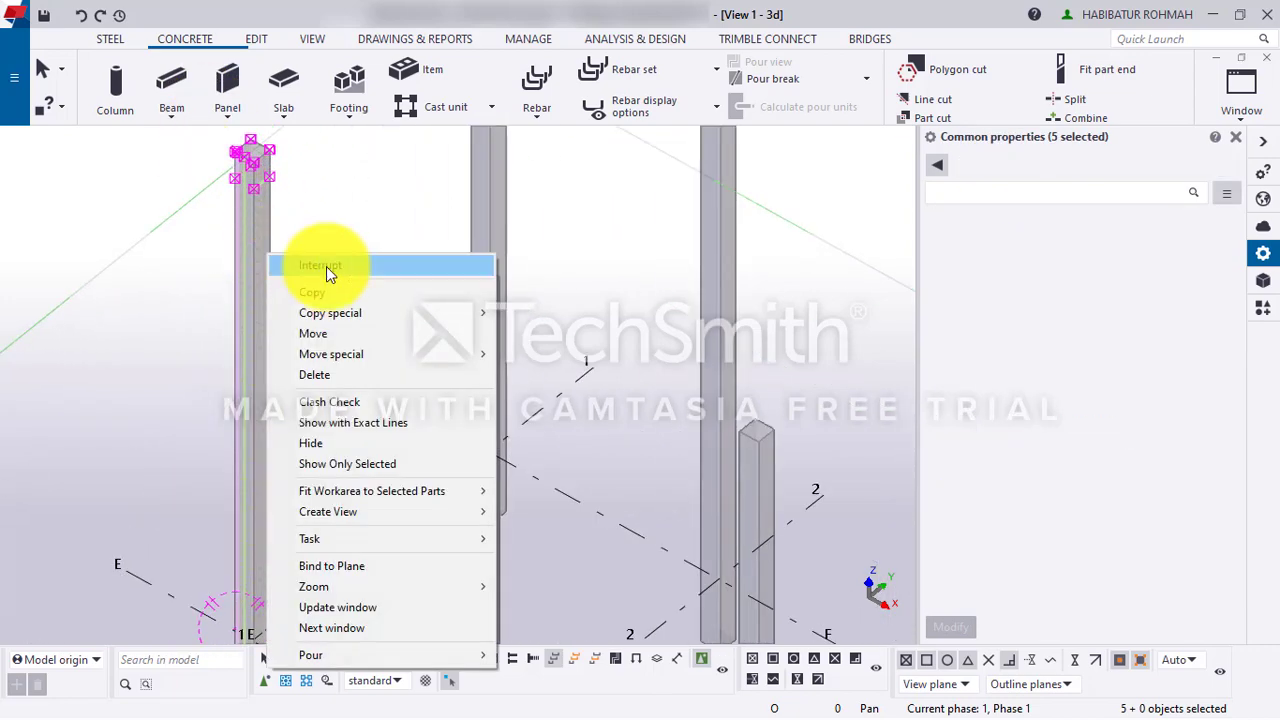
mouse_move(330, 313)
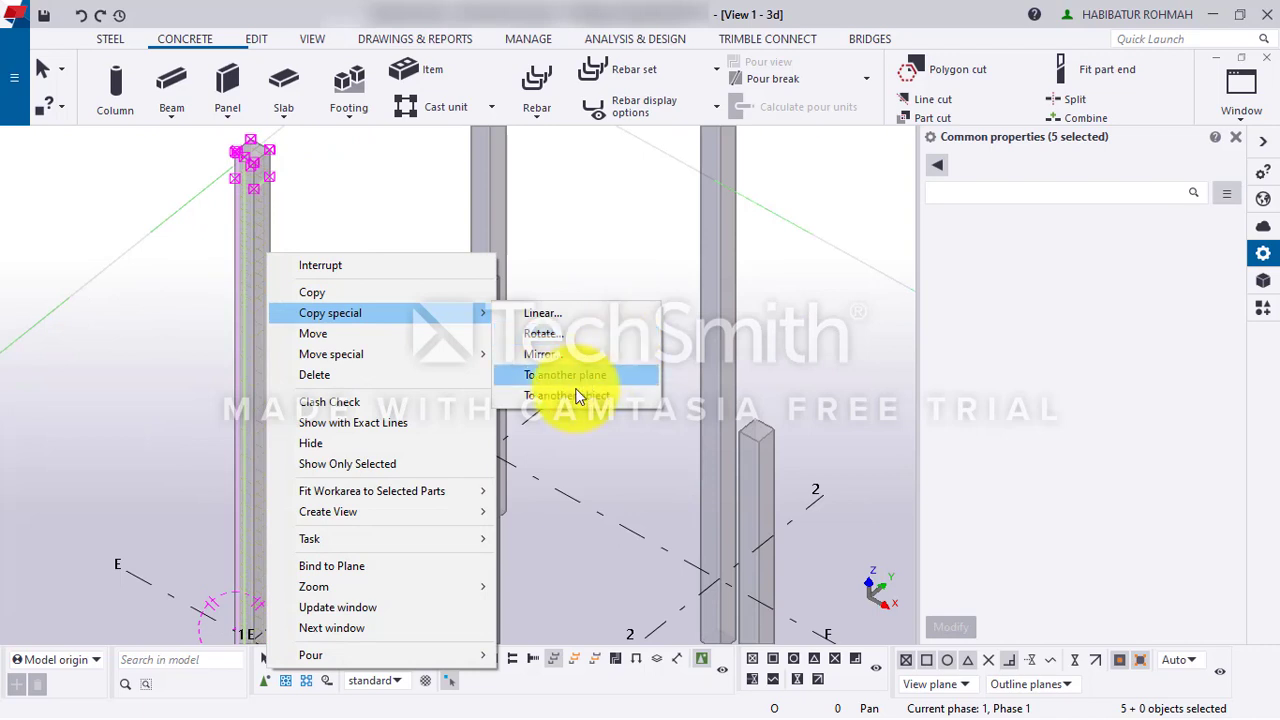
left_click(573, 396)
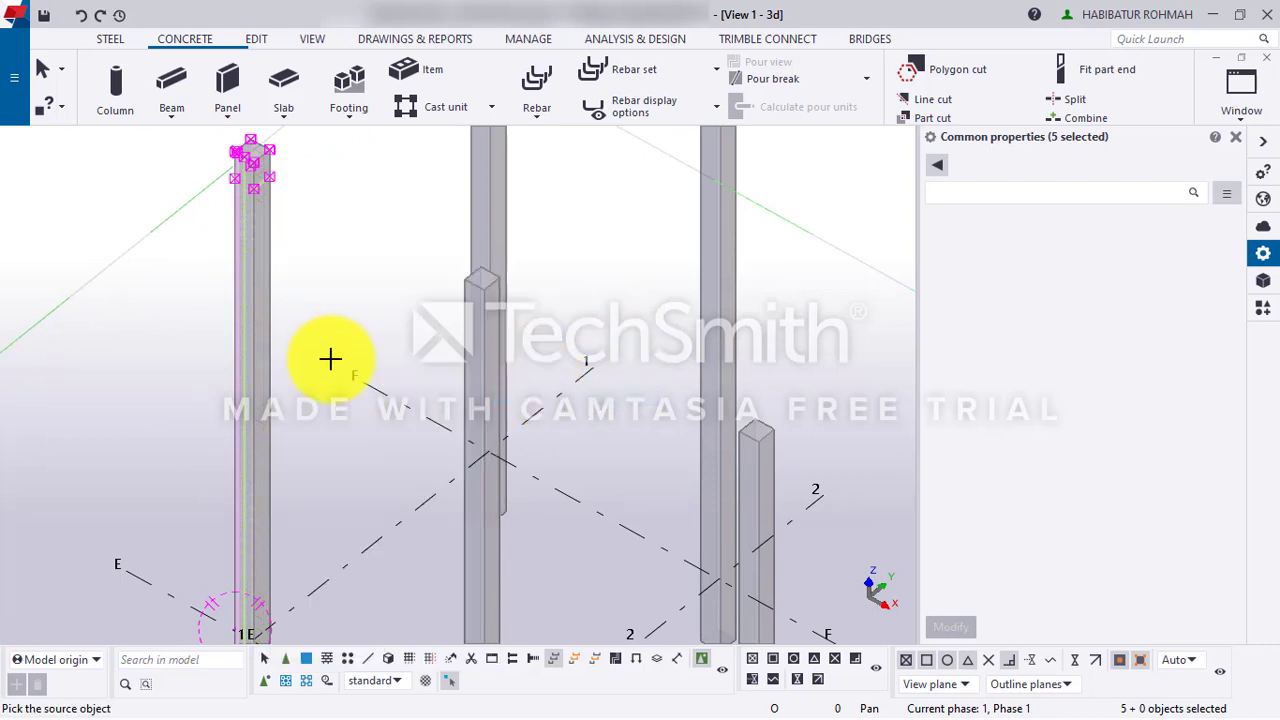
- Copy the reinforcement from the column at grid E-1 to the tall column behind grid F-1, and end the copy command
scroll(391, 331, "up", 2)
scroll(299, 351, "up", 1)
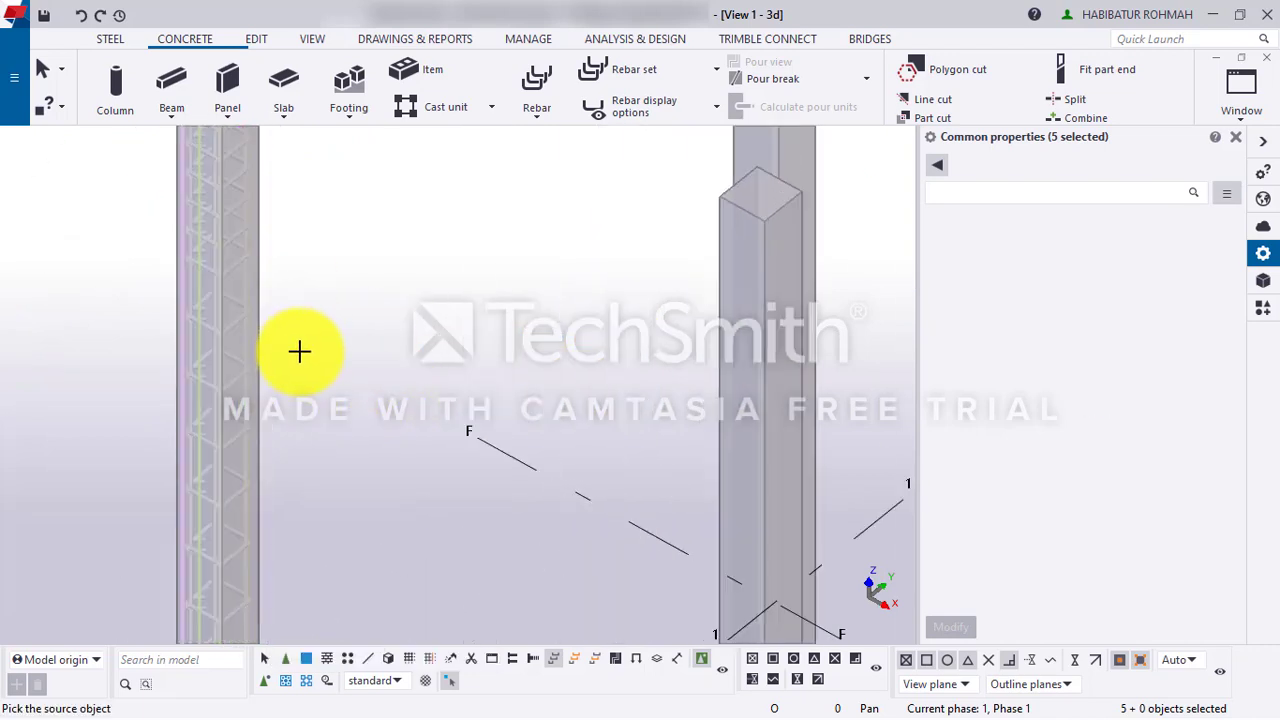
left_click(262, 304)
scroll(523, 271, "down", 2)
middle_click_drag(523, 271, 397, 446)
middle_click_drag(414, 237, 301, 438)
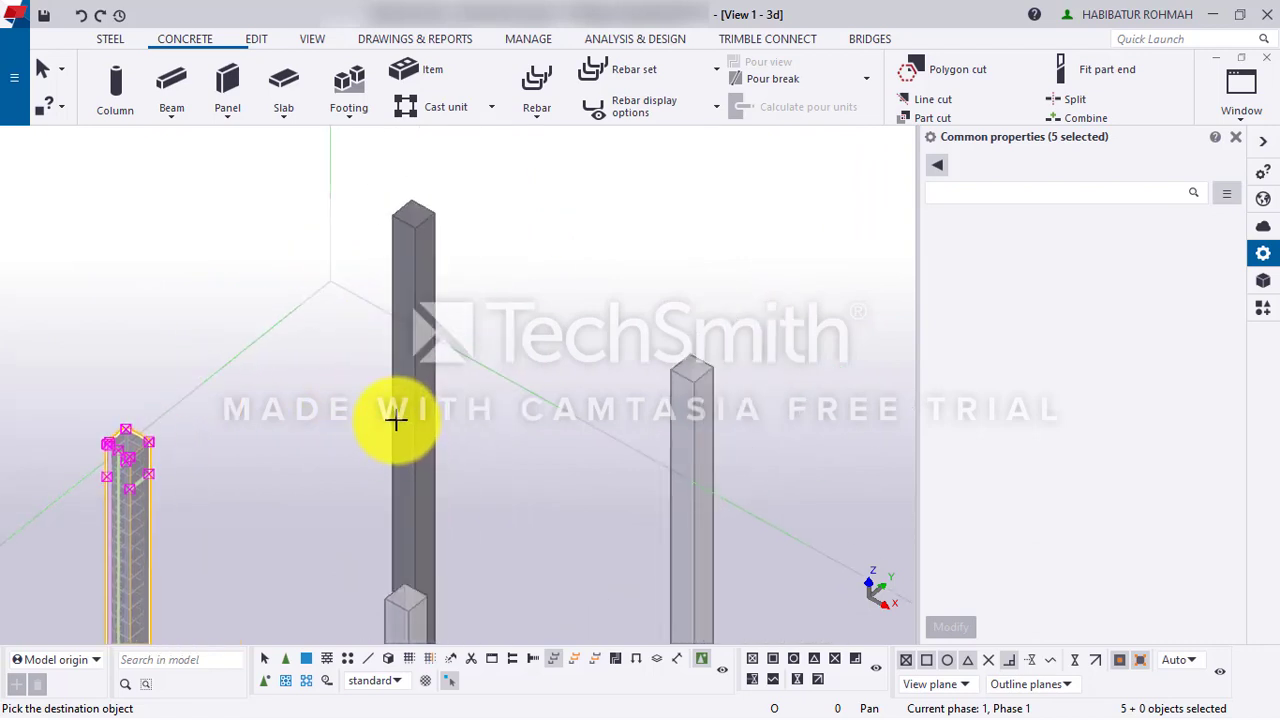
scroll(408, 220, "up", 6)
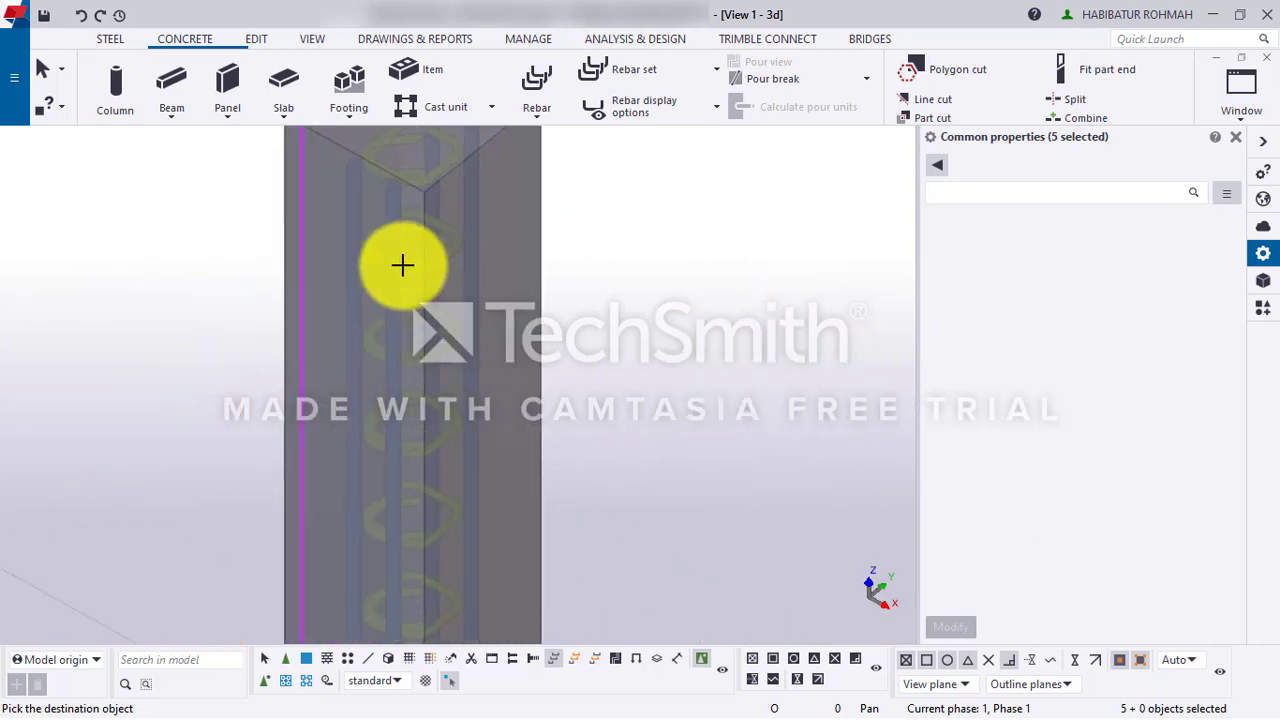
scroll(402, 265, "down", 5)
right_click(542, 235)
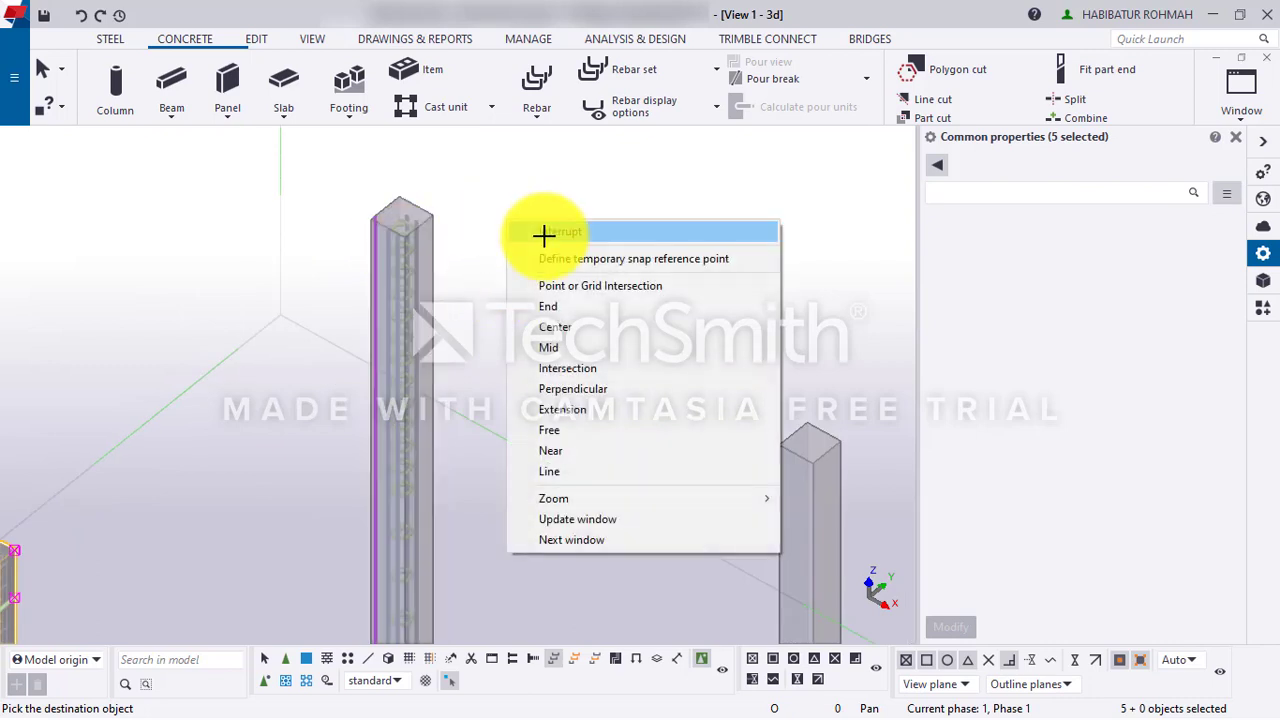
left_click(560, 232)
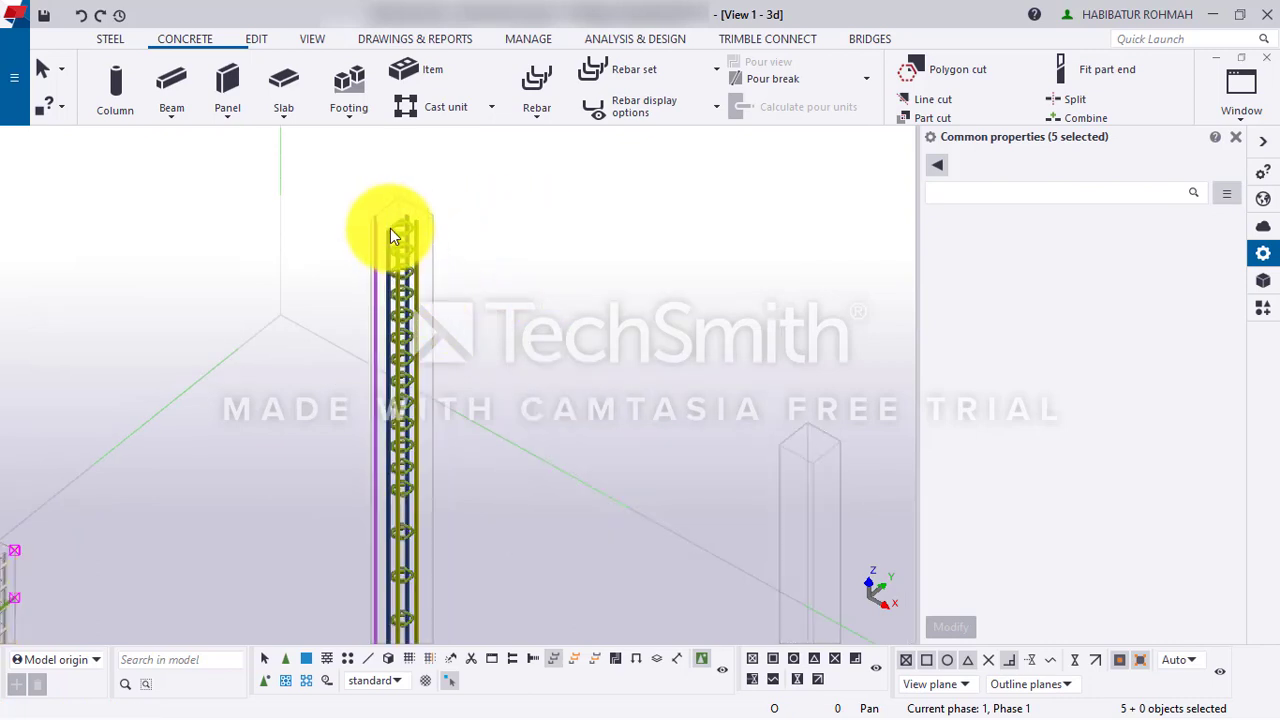
- Examine the copied bars and the concrete cover settings of the destination column, and compare its reinforcement with the original column
scroll(390, 234, "up", 5)
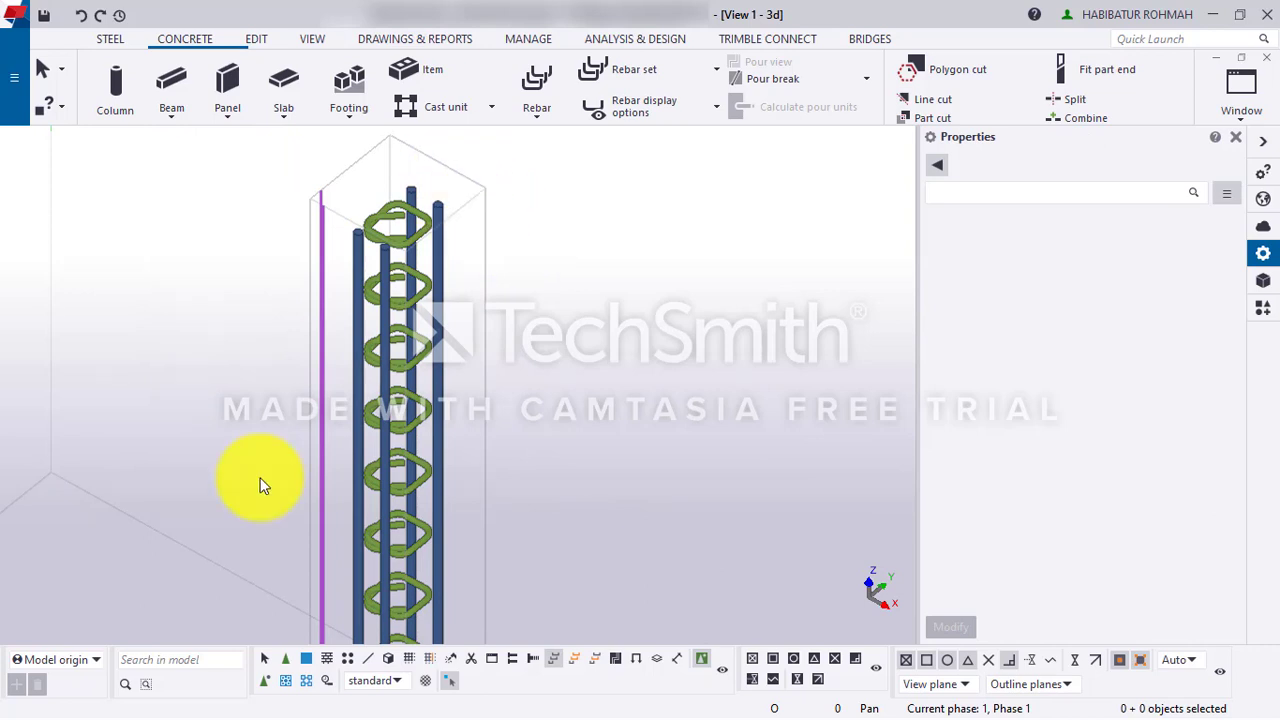
left_click(462, 212)
scroll(465, 206, "down", 3)
middle_click_drag(465, 206, 288, 318, "ctrl")
scroll(288, 330, "up", 5)
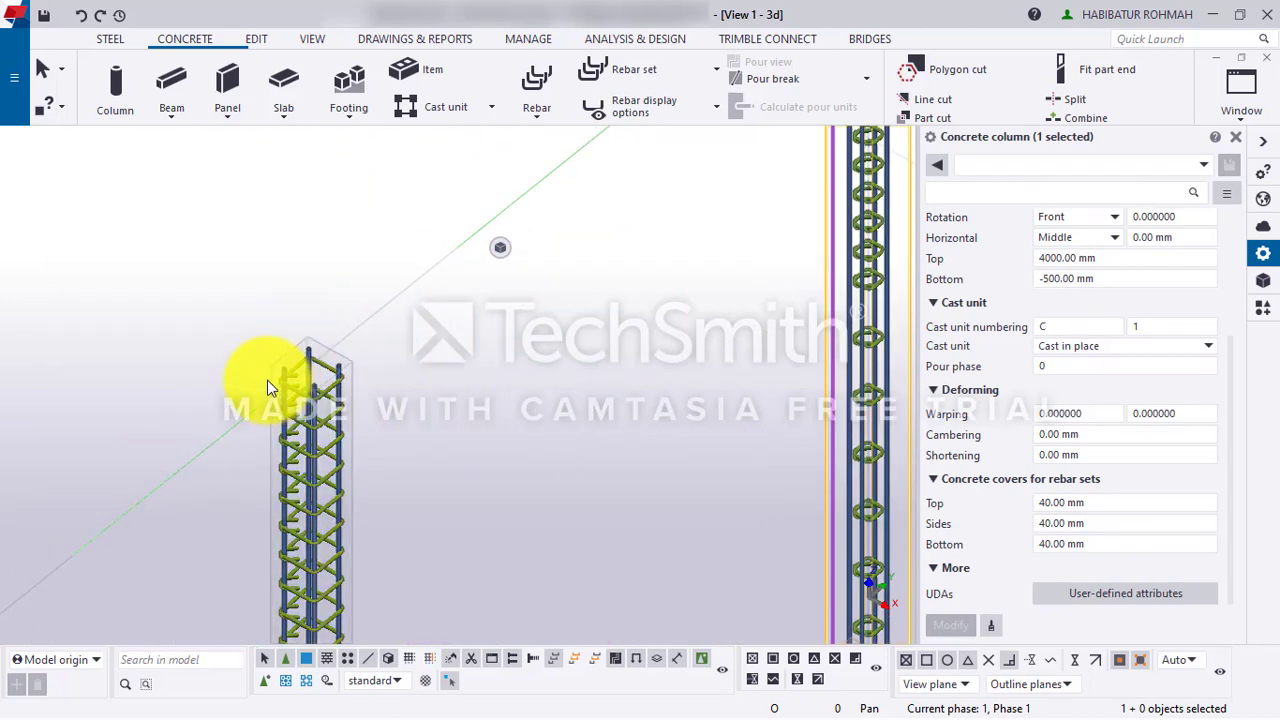
- Copy the 10 mm concrete covers for rebar sets from the column at grid E-1 to the column at grid F-1
left_click(268, 382)
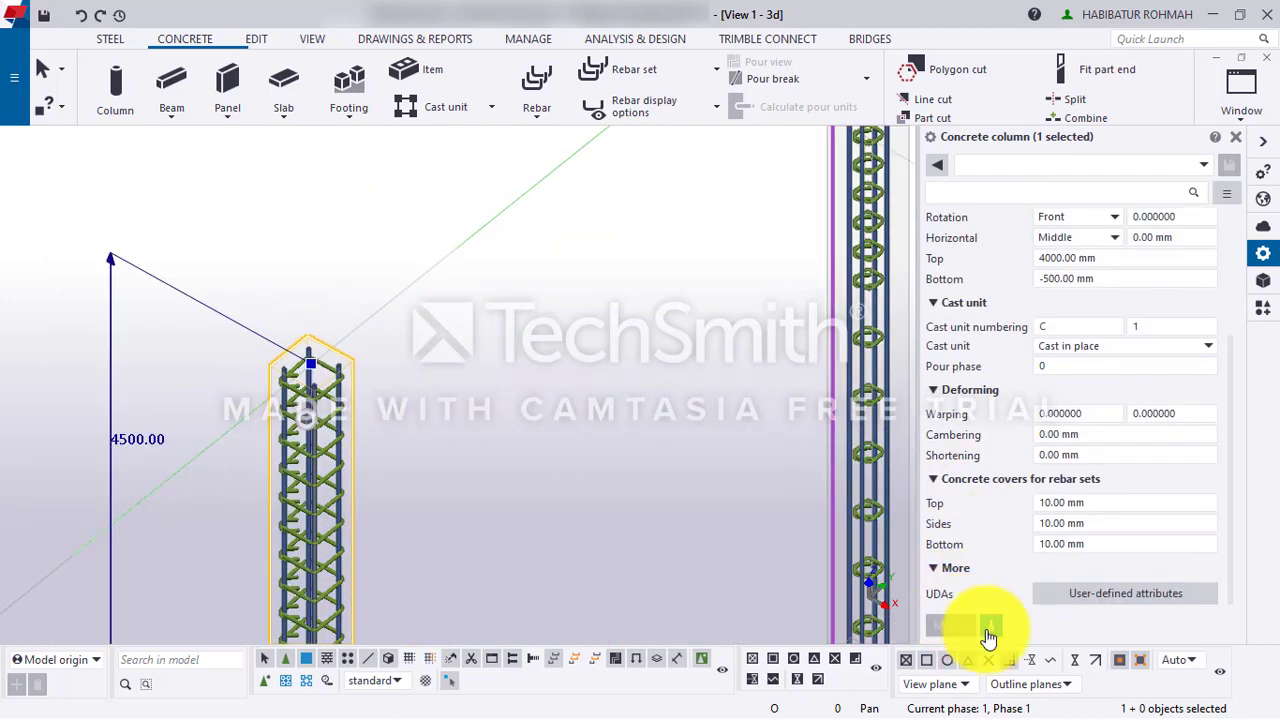
left_click(990, 625)
middle_click_drag(629, 294, 602, 321, "ctrl")
left_click(601, 322)
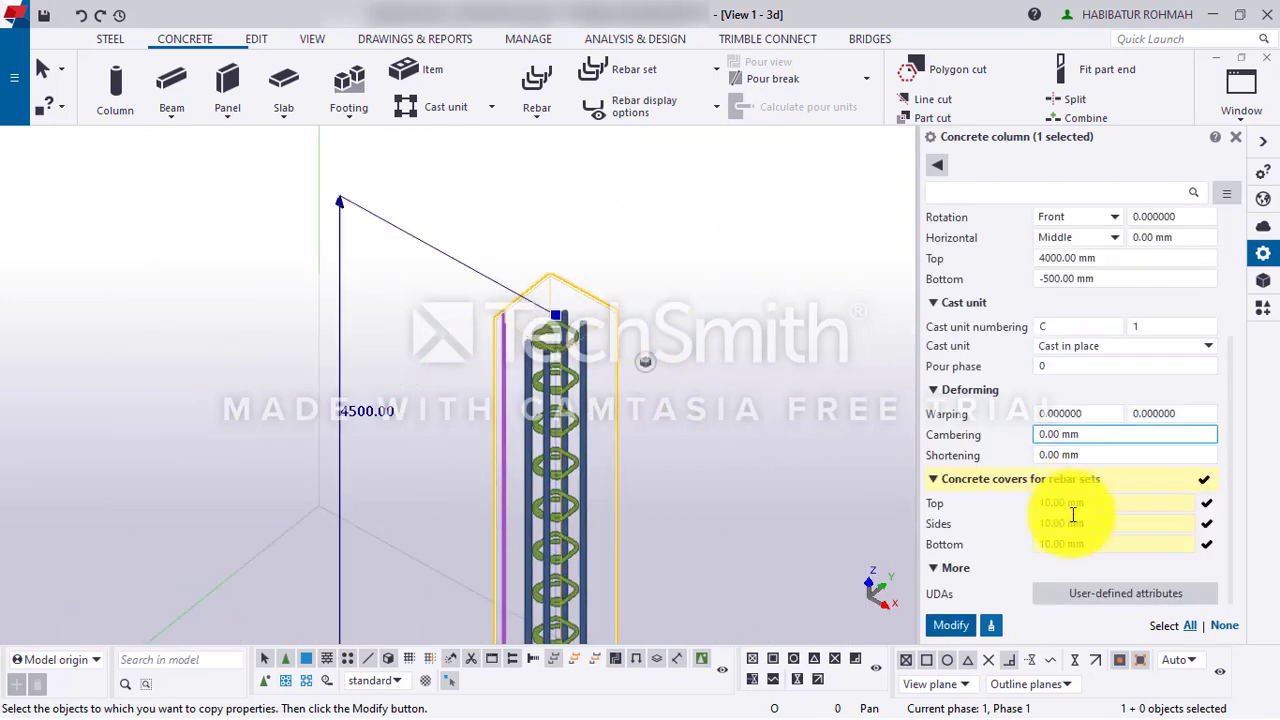
left_click(947, 624)
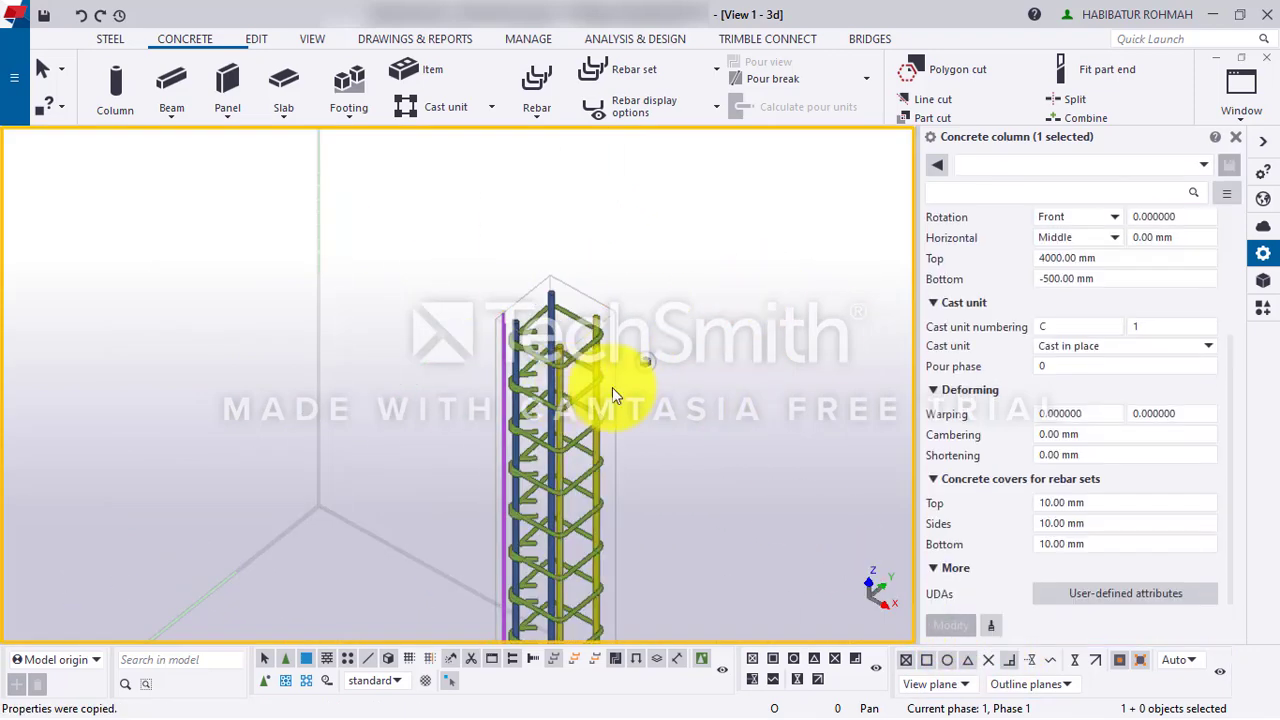
left_click(653, 283)
- Switch the view to plan and select the column at grid E-1
scroll(749, 400, "down", 5)
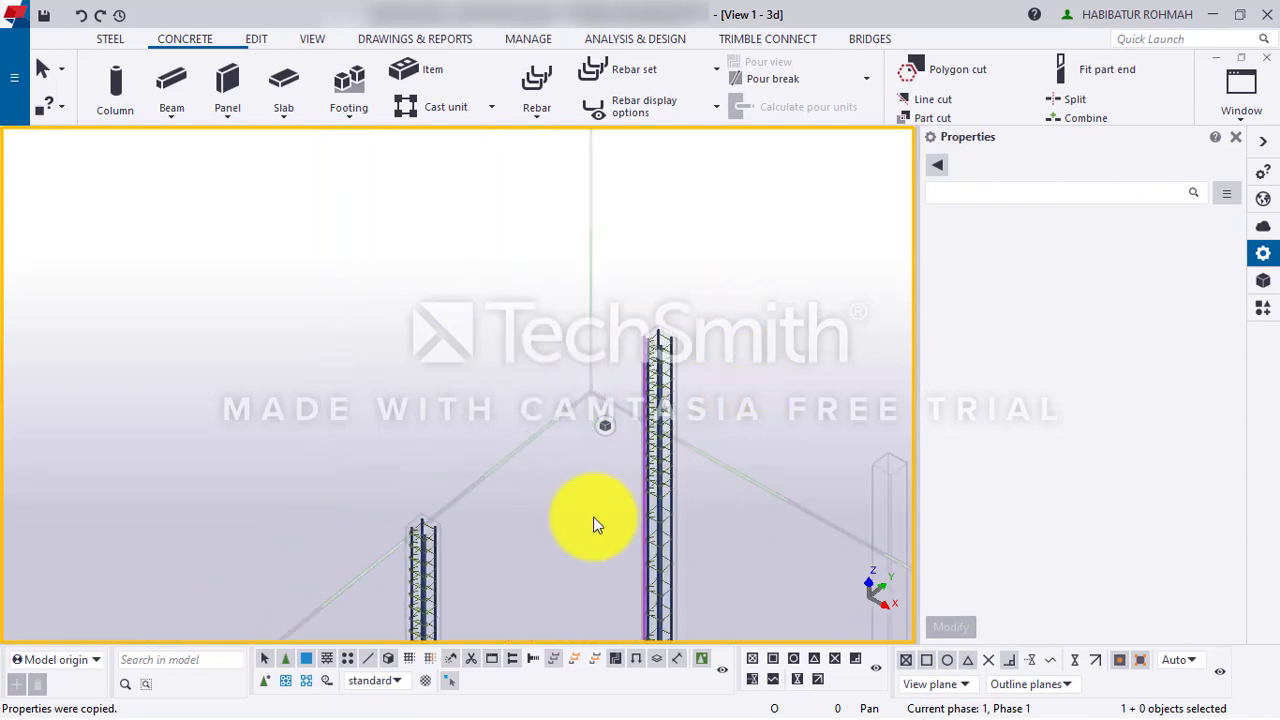
scroll(591, 523, "down", 2)
scroll(569, 520, "down", 4)
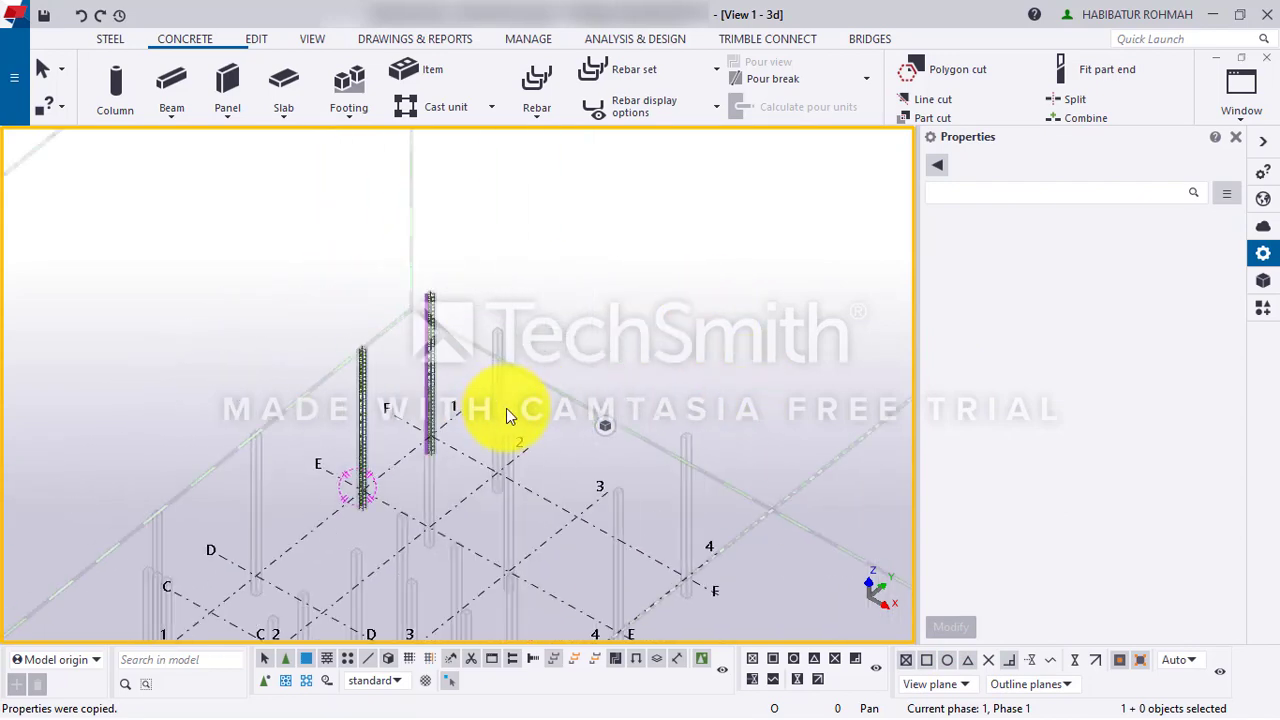
scroll(407, 460, "down", 2)
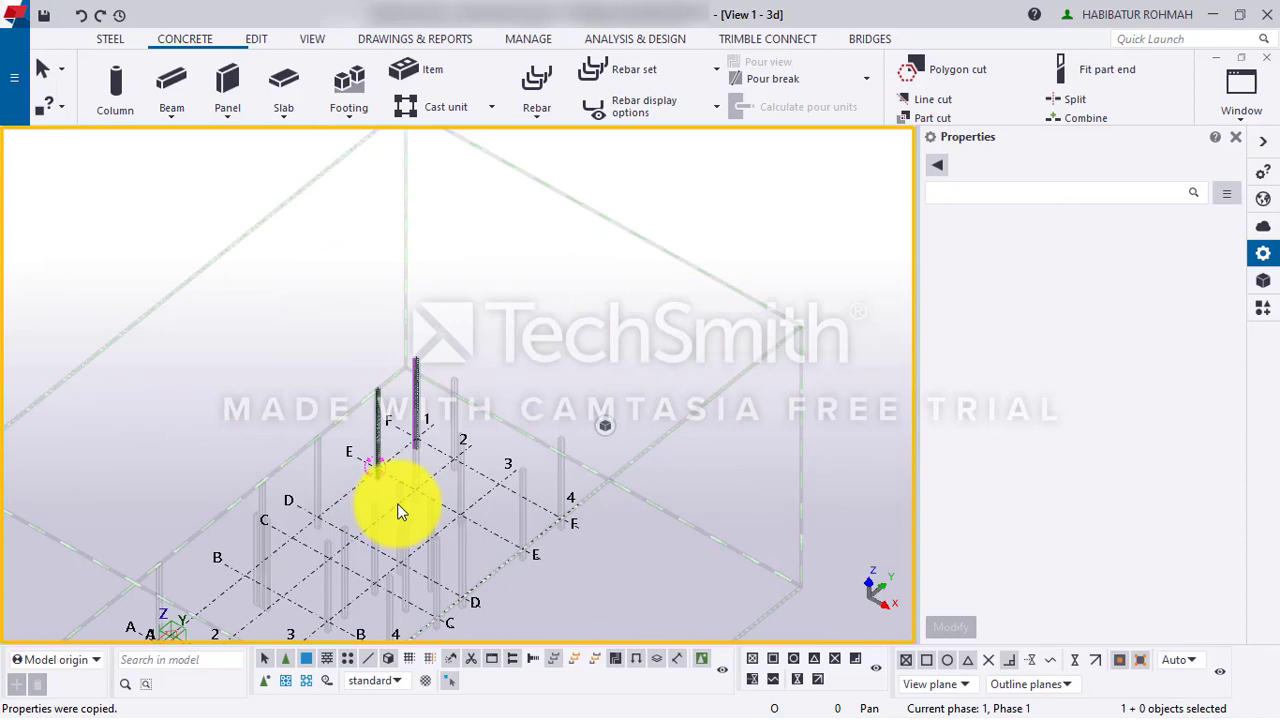
key("ctrl+p")
scroll(294, 286, "up", 3)
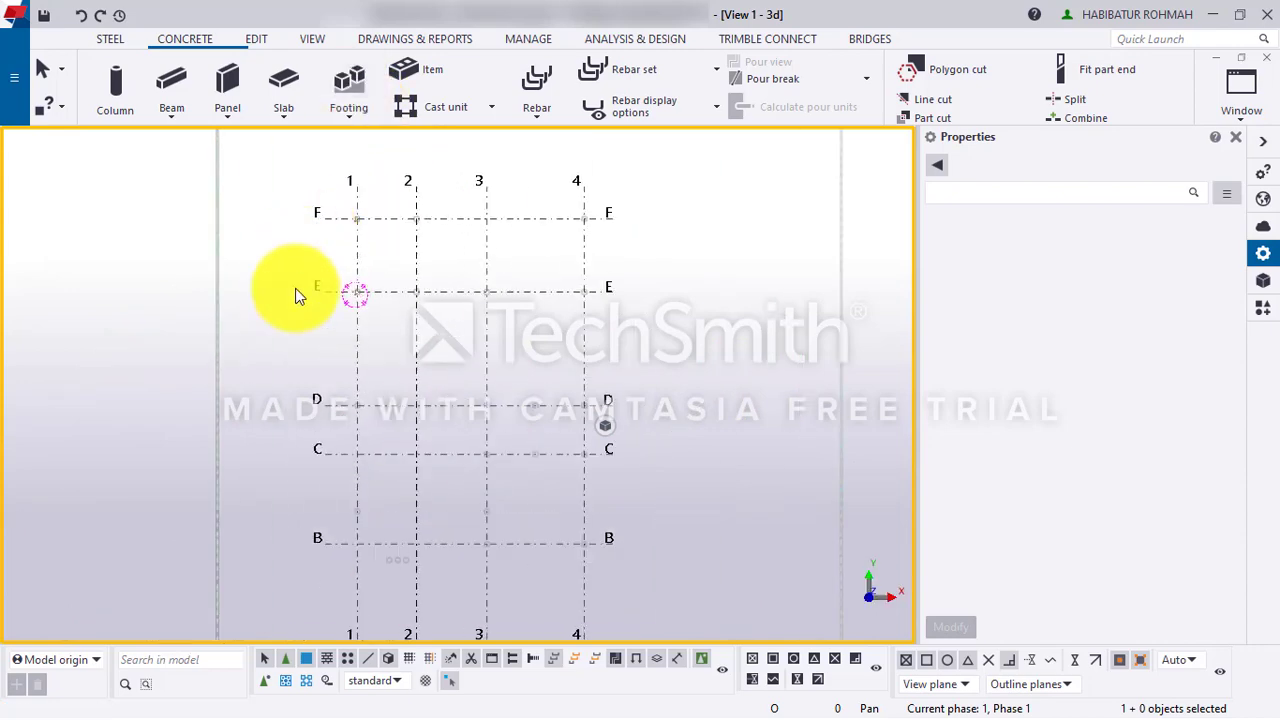
scroll(374, 262, "up", 3)
scroll(457, 334, "up", 5)
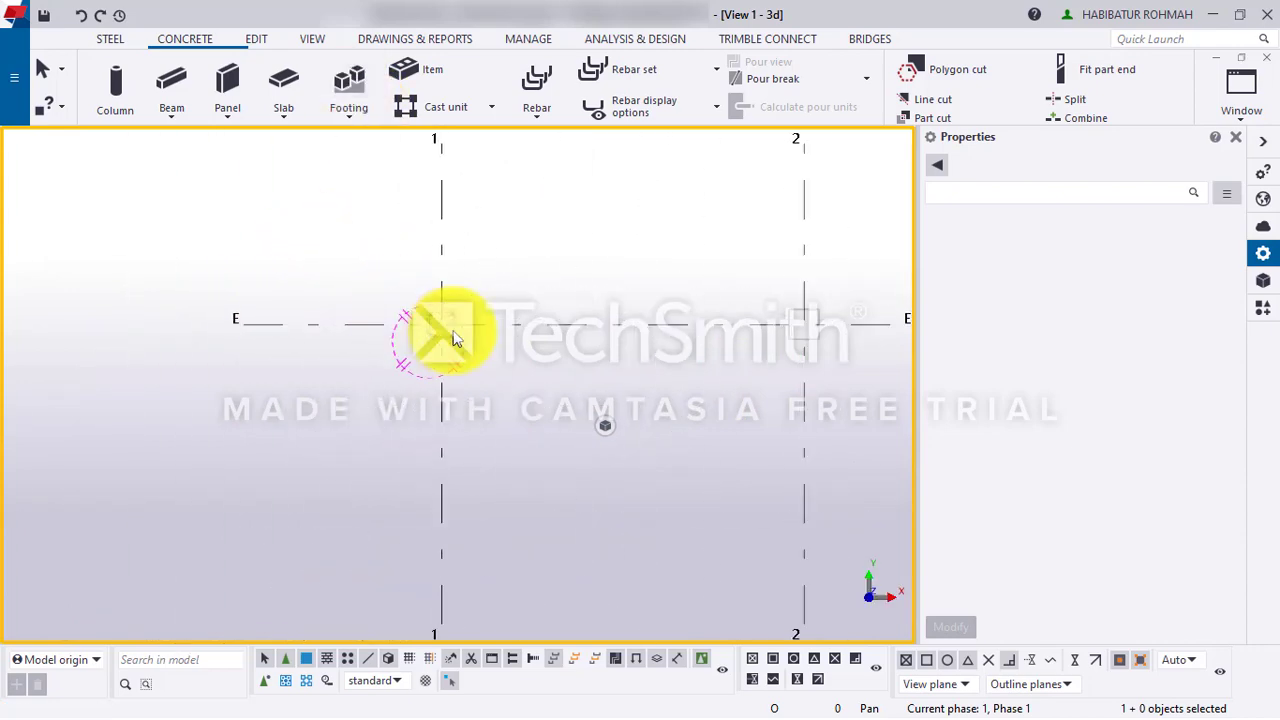
left_click(473, 378)
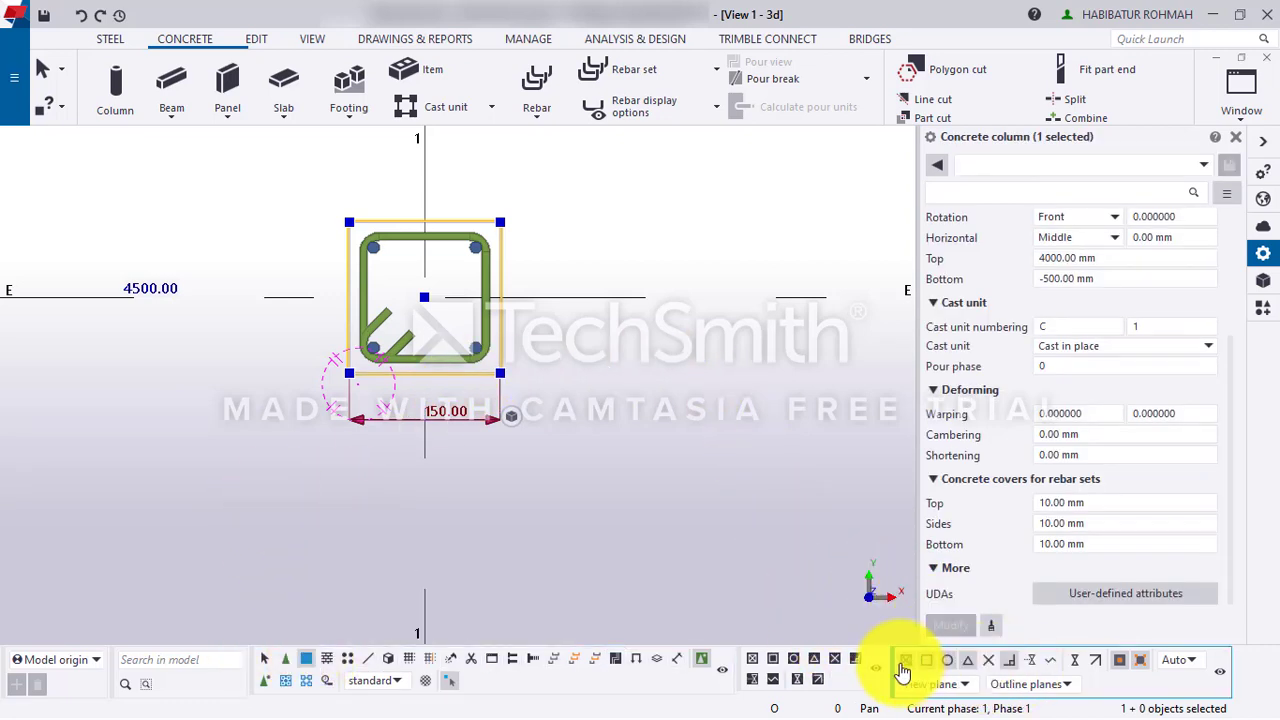
- Copy the selected column's 10 mm top, side and bottom covers for rebar sets to all columns in the plan
left_click(990, 625)
scroll(640, 455, "down", 5)
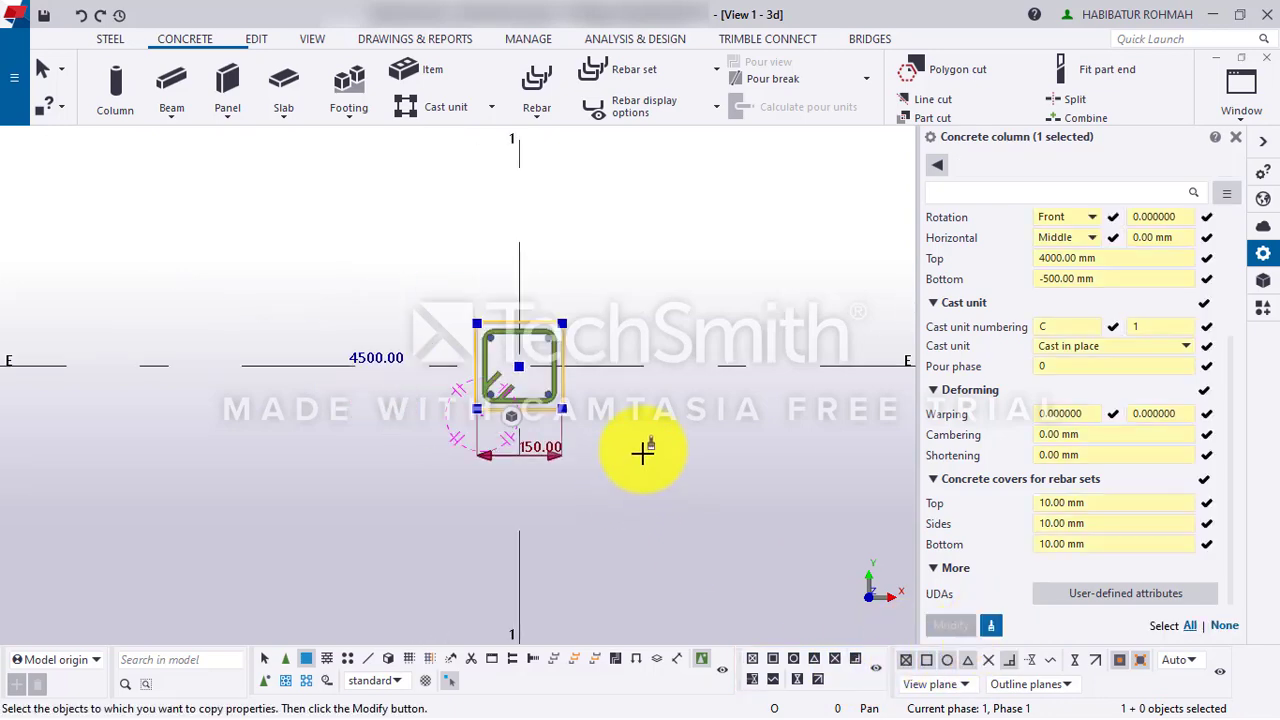
scroll(645, 455, "down", 5)
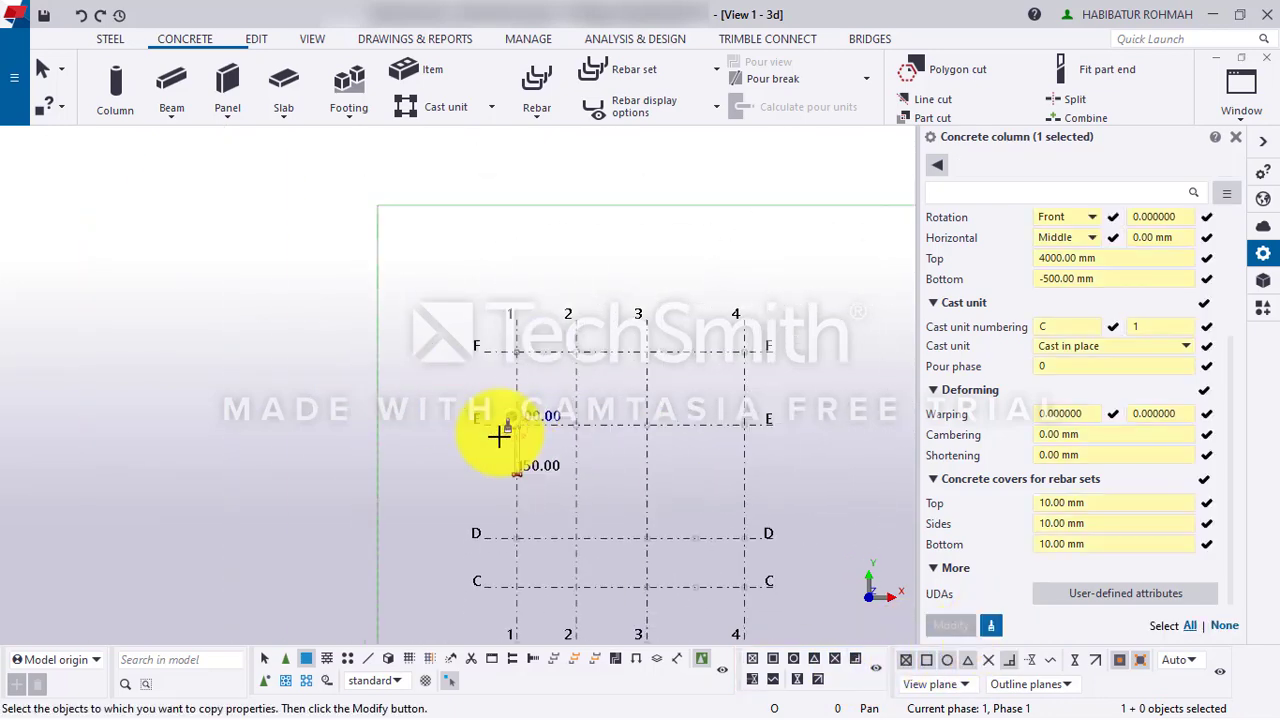
scroll(423, 258, "down", 2)
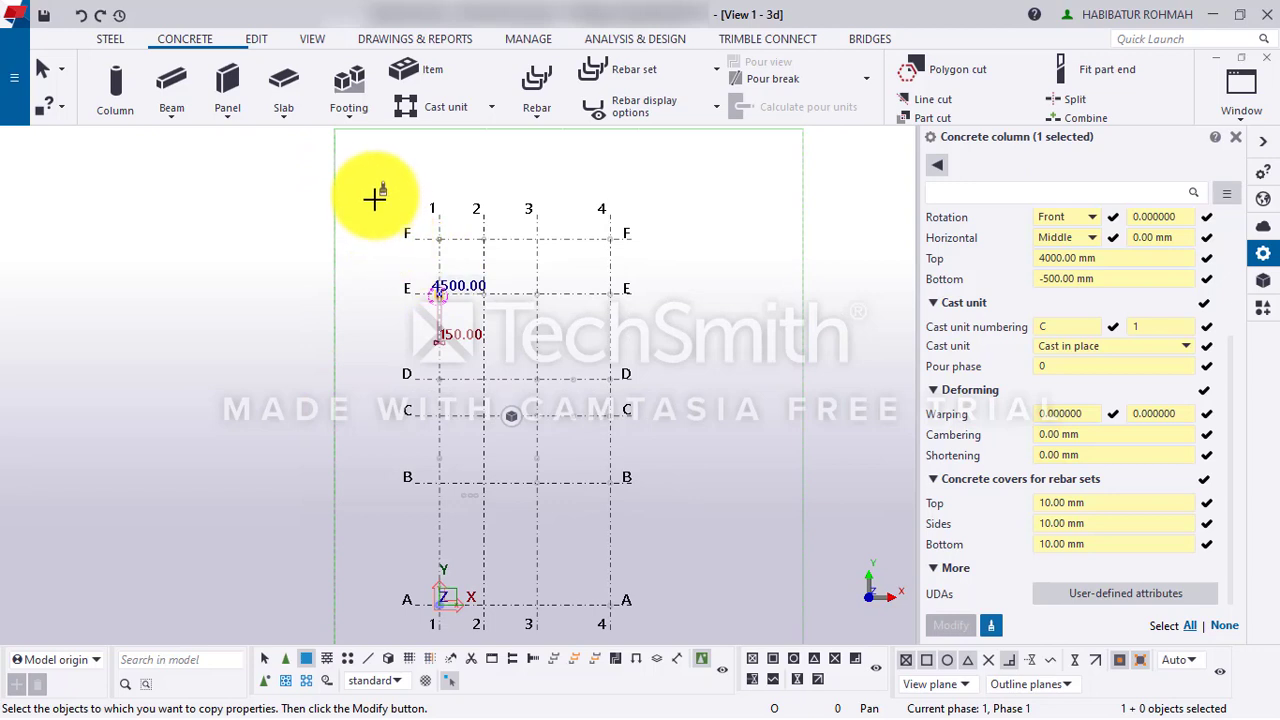
left_click_drag(373, 191, 694, 623)
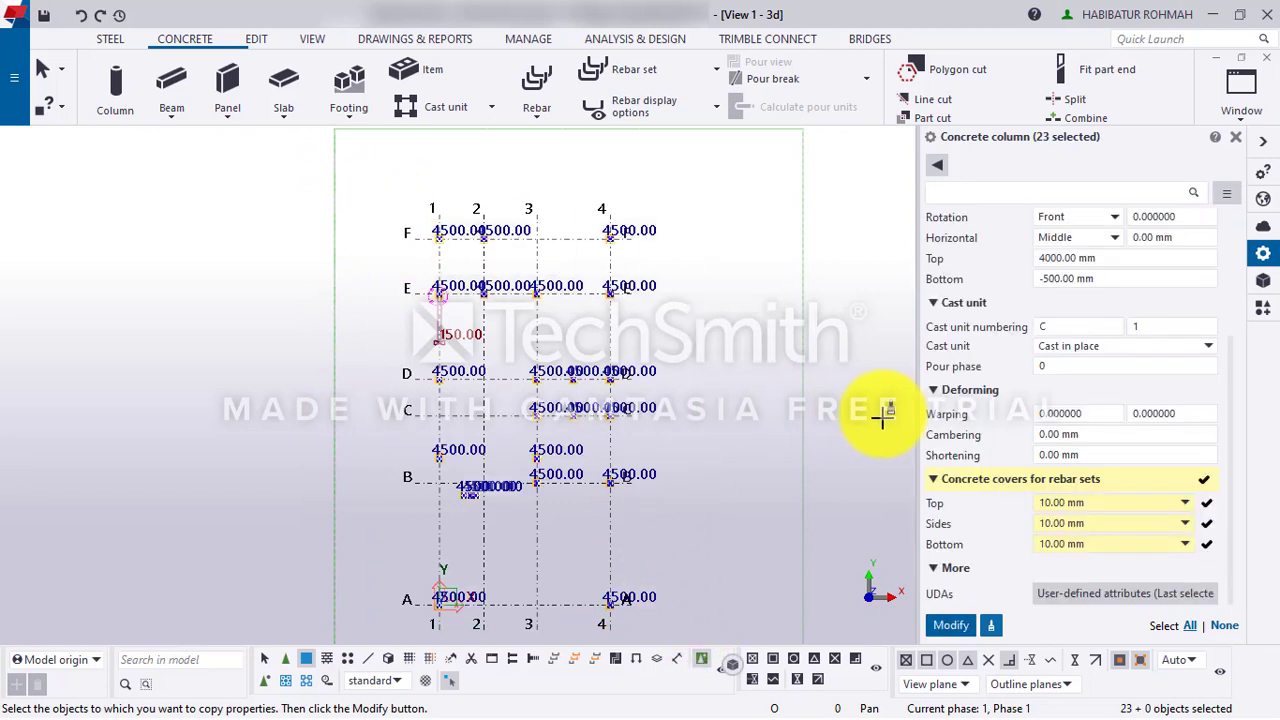
left_click(950, 630)
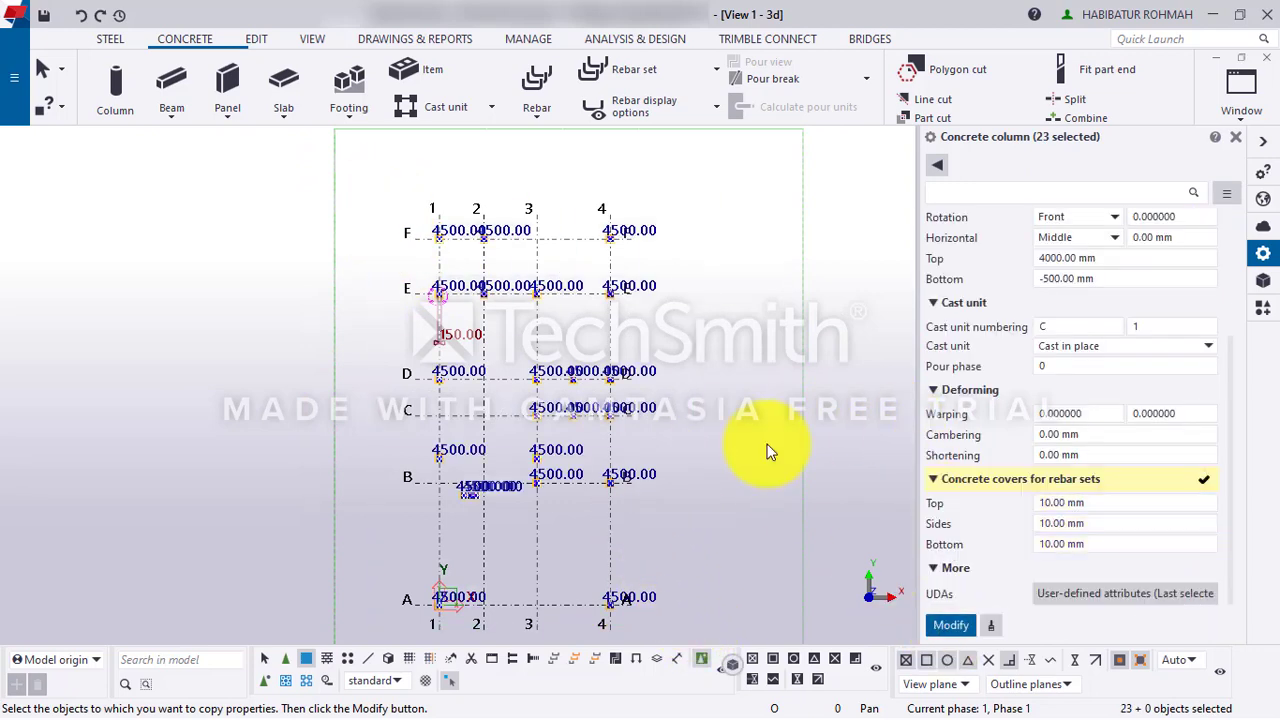
left_click(414, 277)
- Return to the 3D view, select the reinforcement of the column at grid F-1 and start a special copy to another object
scroll(421, 330, "up", 2)
scroll(429, 214, "up", 6)
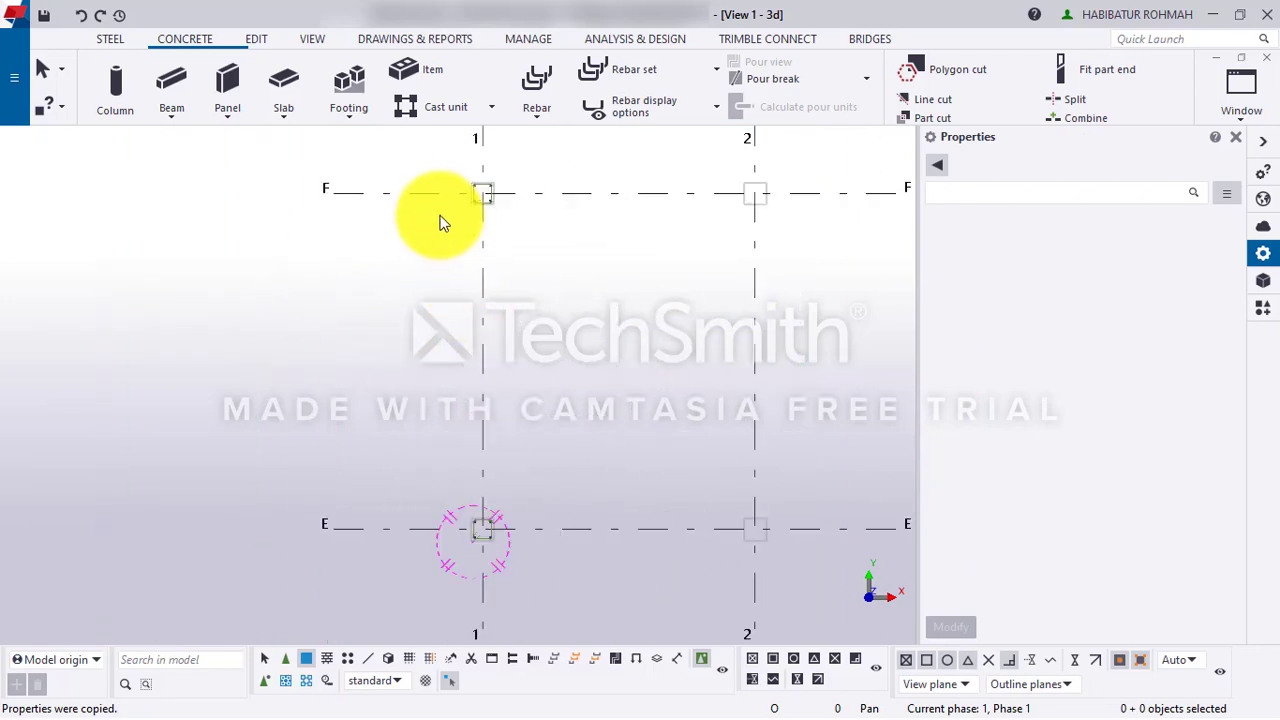
middle_click_drag(483, 212, 436, 260)
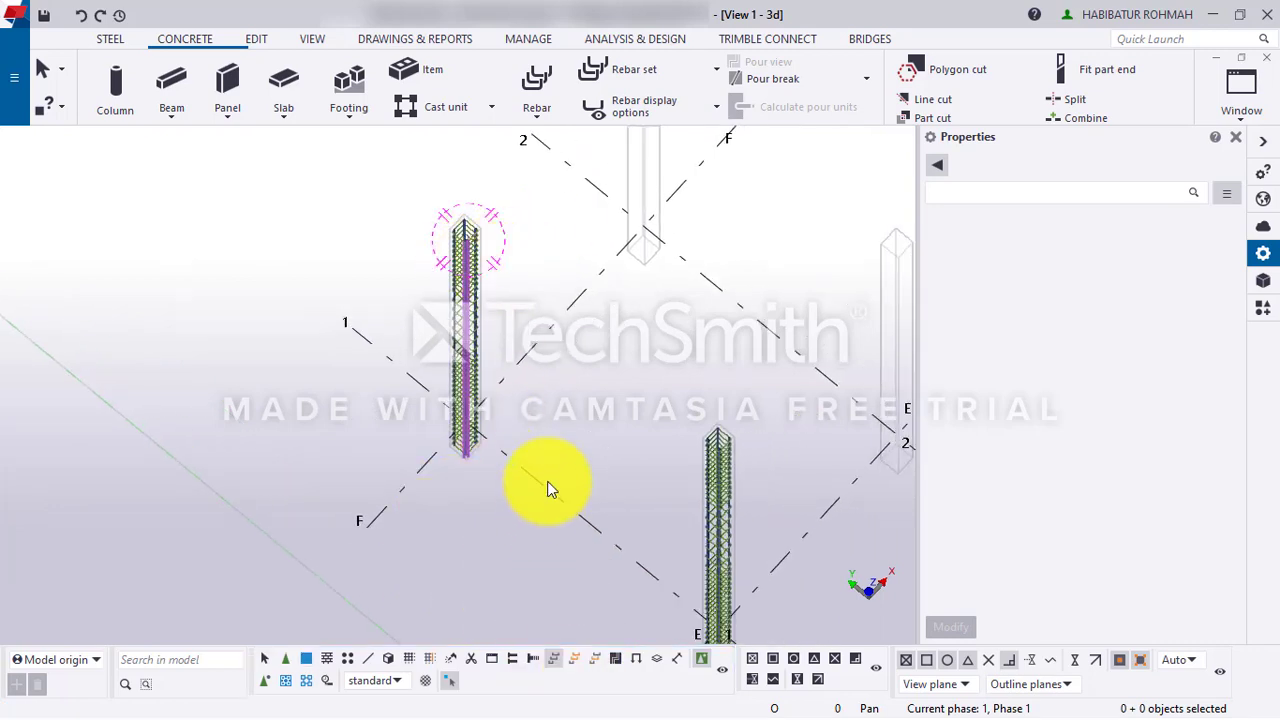
middle_click_drag(549, 486, 525, 515, "ctrl")
left_click_drag(473, 596, 420, 277)
right_click(447, 360)
mouse_move(579, 364)
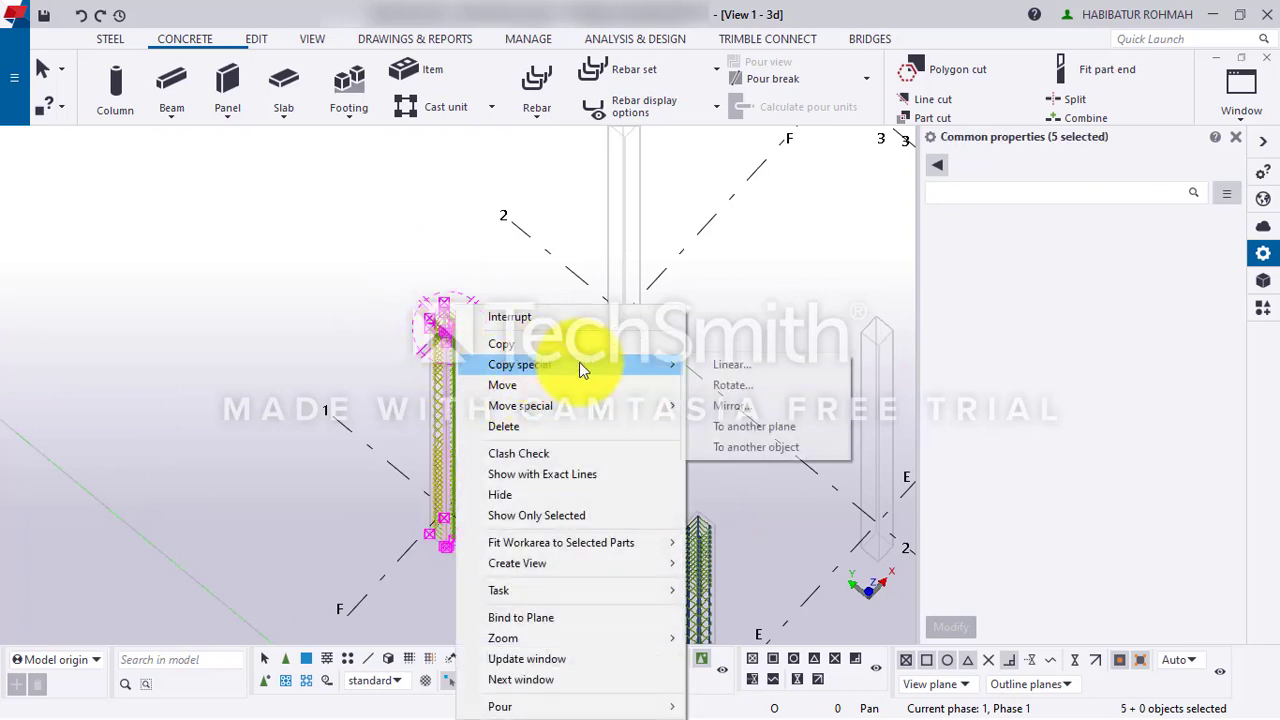
left_click(736, 448)
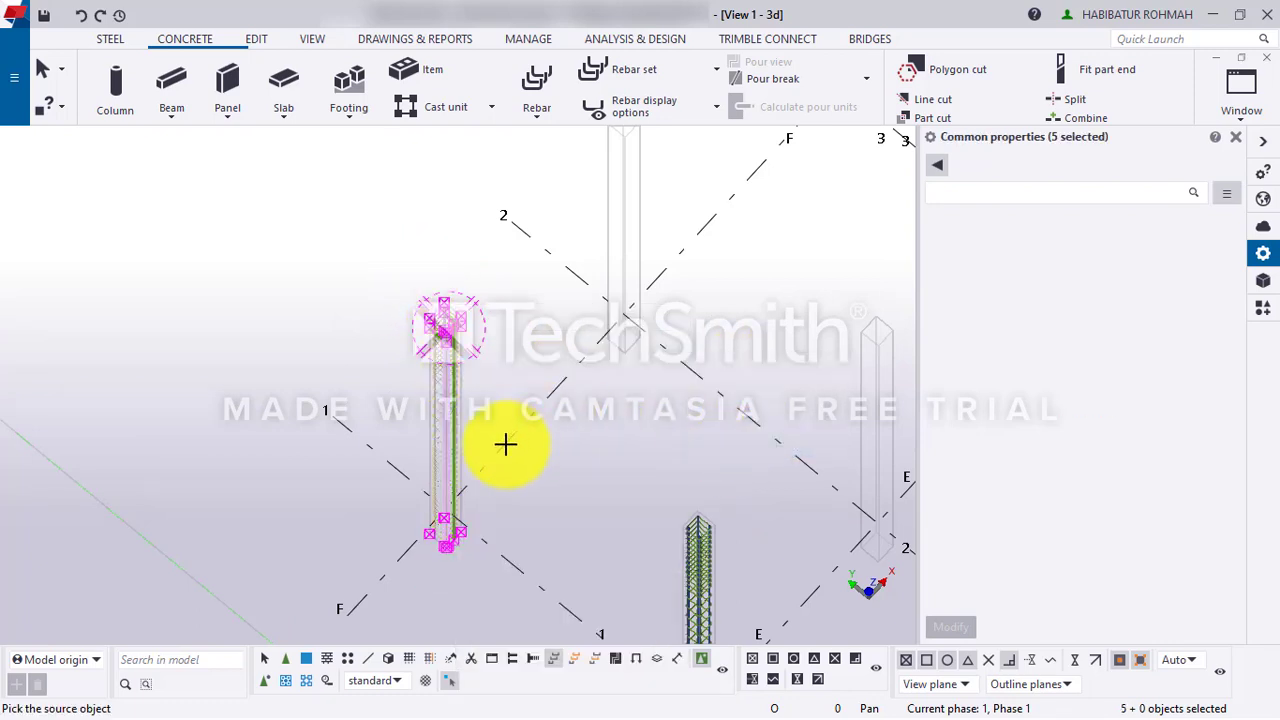
- Copy the selected reinforcement from the source column at grid F-1 to the column at grid F-2
scroll(506, 443, "up", 5)
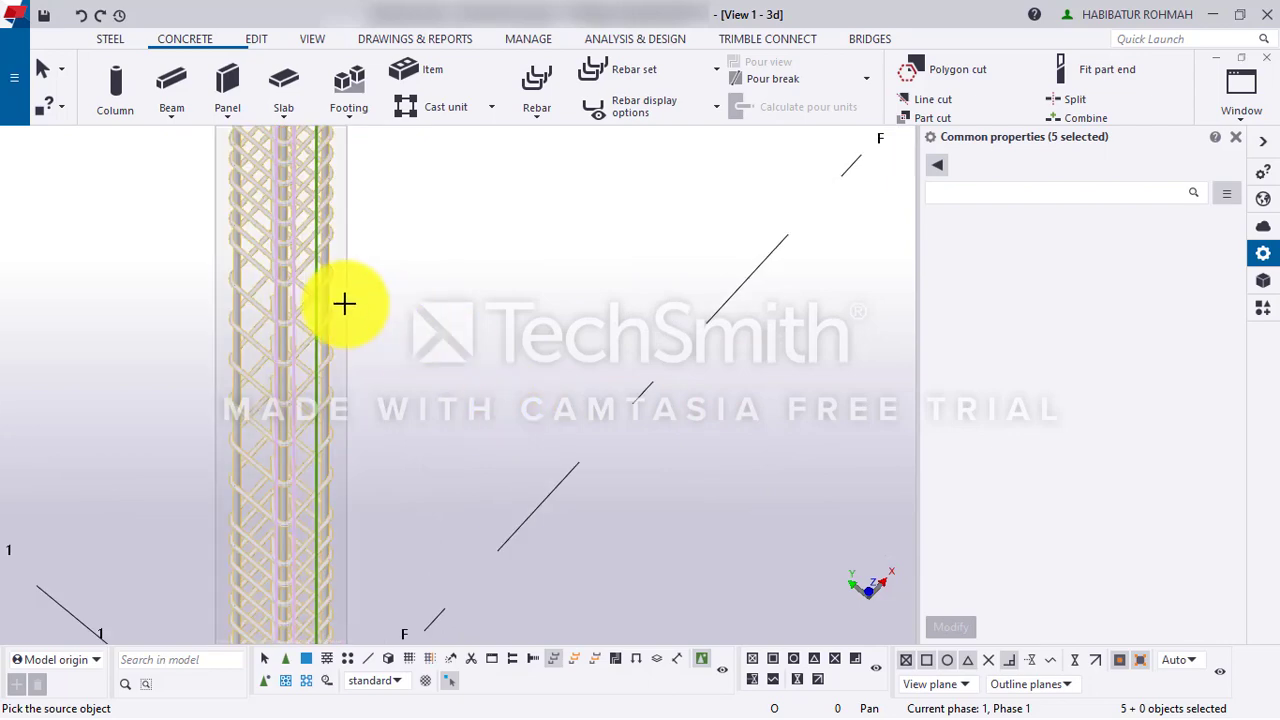
left_click(344, 303)
scroll(460, 246, "down", 5)
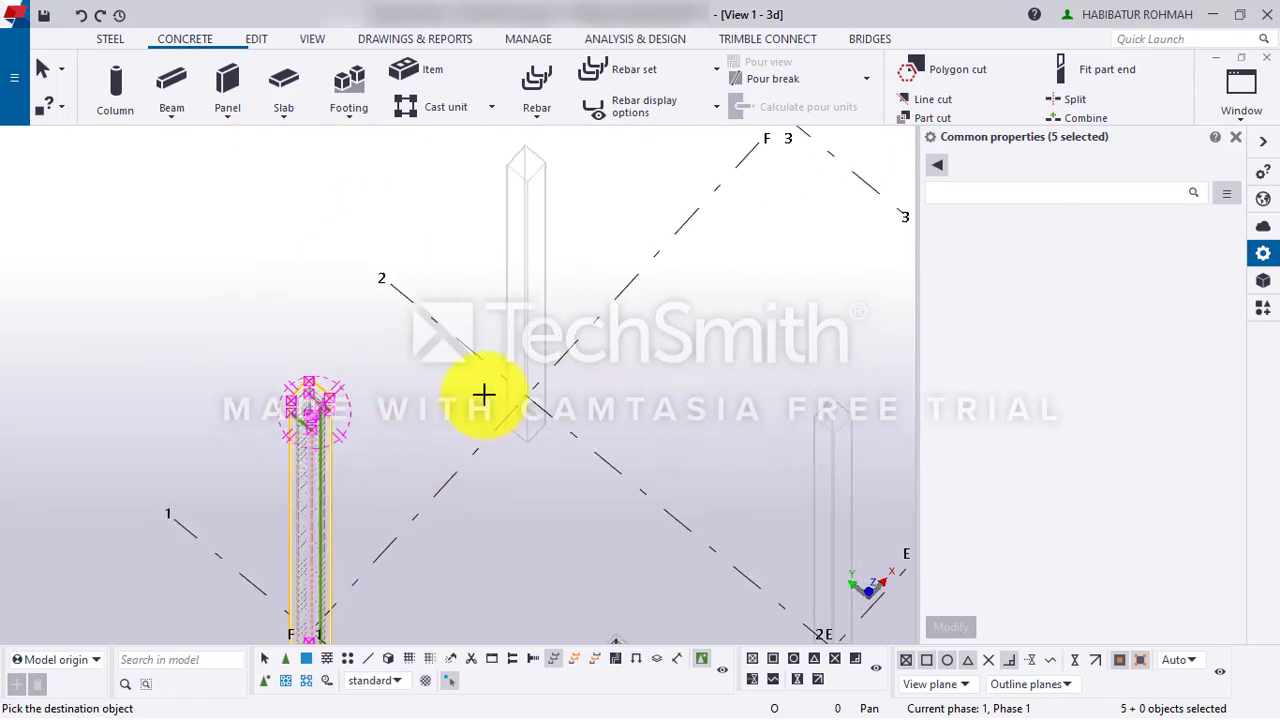
left_click(504, 311)
- Copy the reinforcement to the columns at grids F-4, E-4, E-3 and E-2
scroll(515, 340, "down", 5)
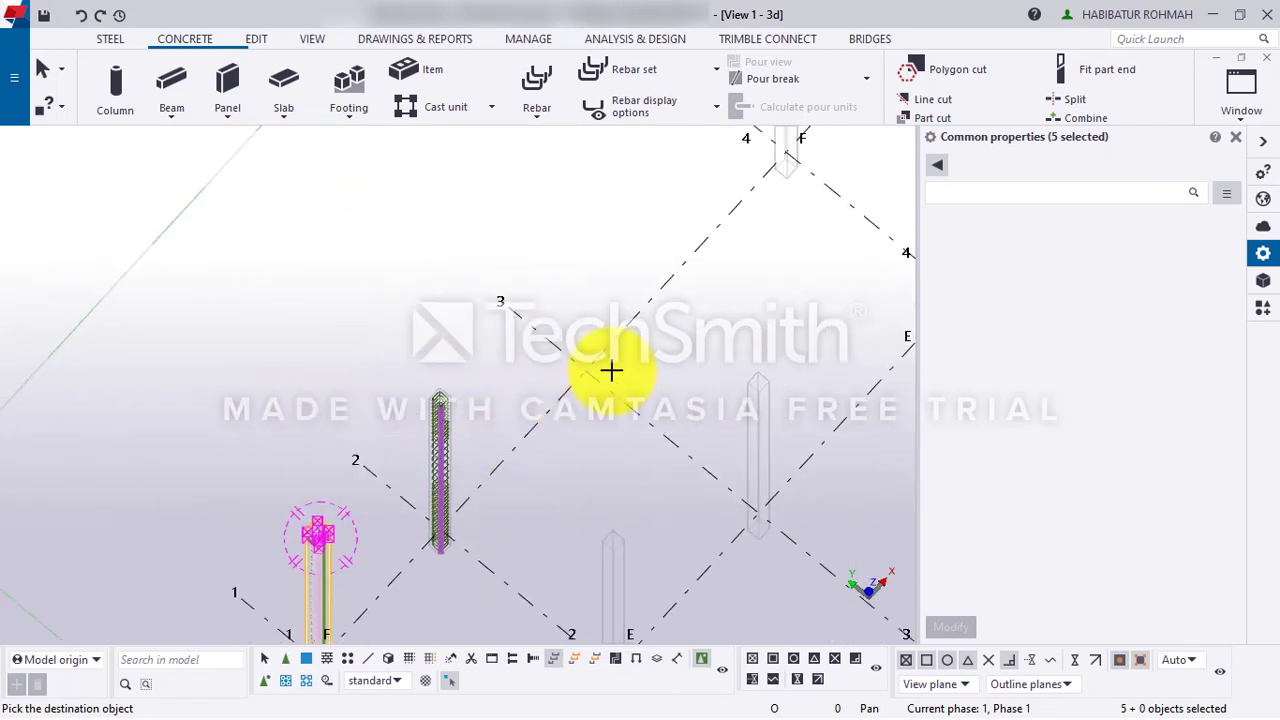
scroll(721, 280, "down", 6)
middle_click_drag(720, 280, 628, 285)
scroll(661, 273, "up", 5)
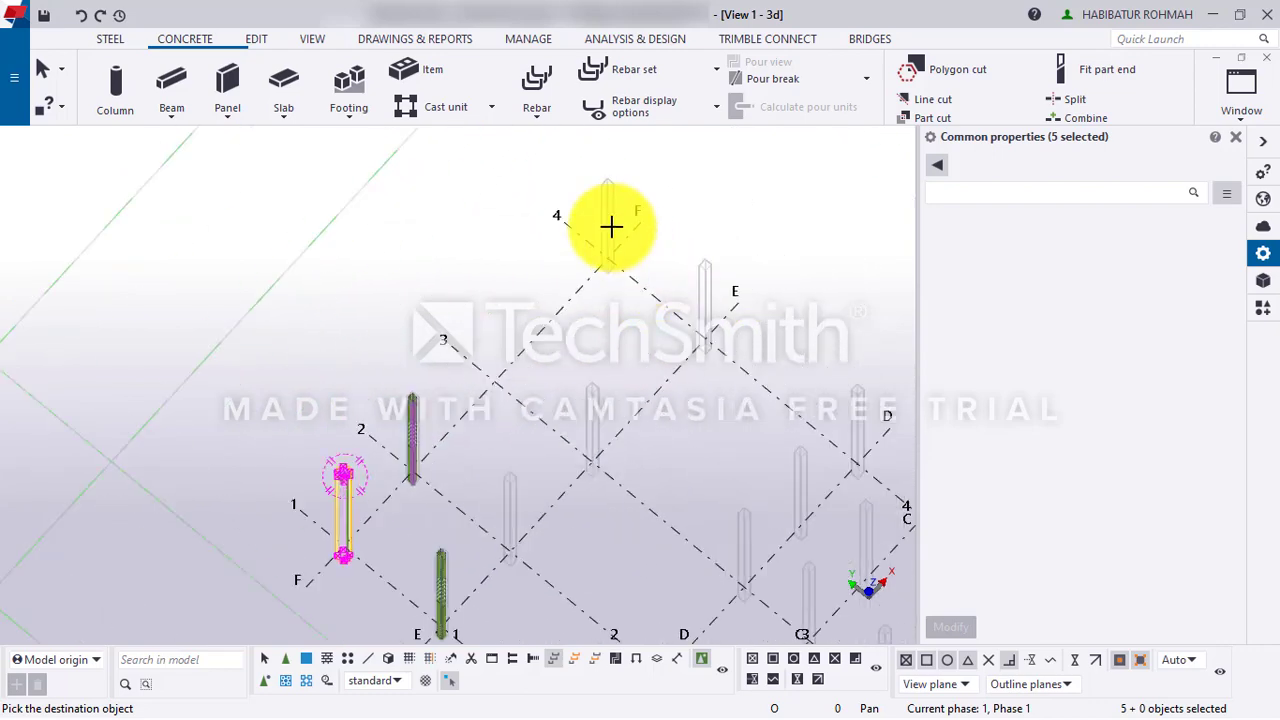
left_click(610, 226)
left_click(709, 280)
left_click(590, 435)
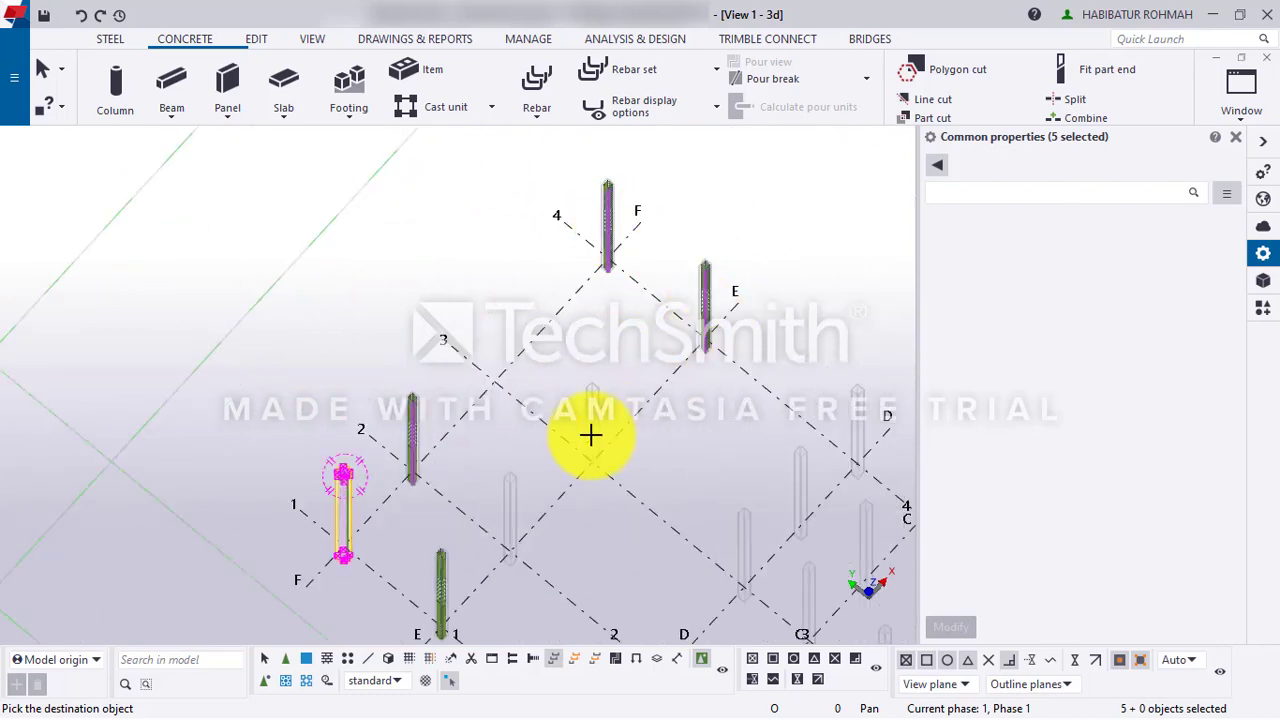
left_click(511, 500)
- Copy the reinforcement to all the columns along gridlines D and C
middle_click_drag(499, 446, 371, 214)
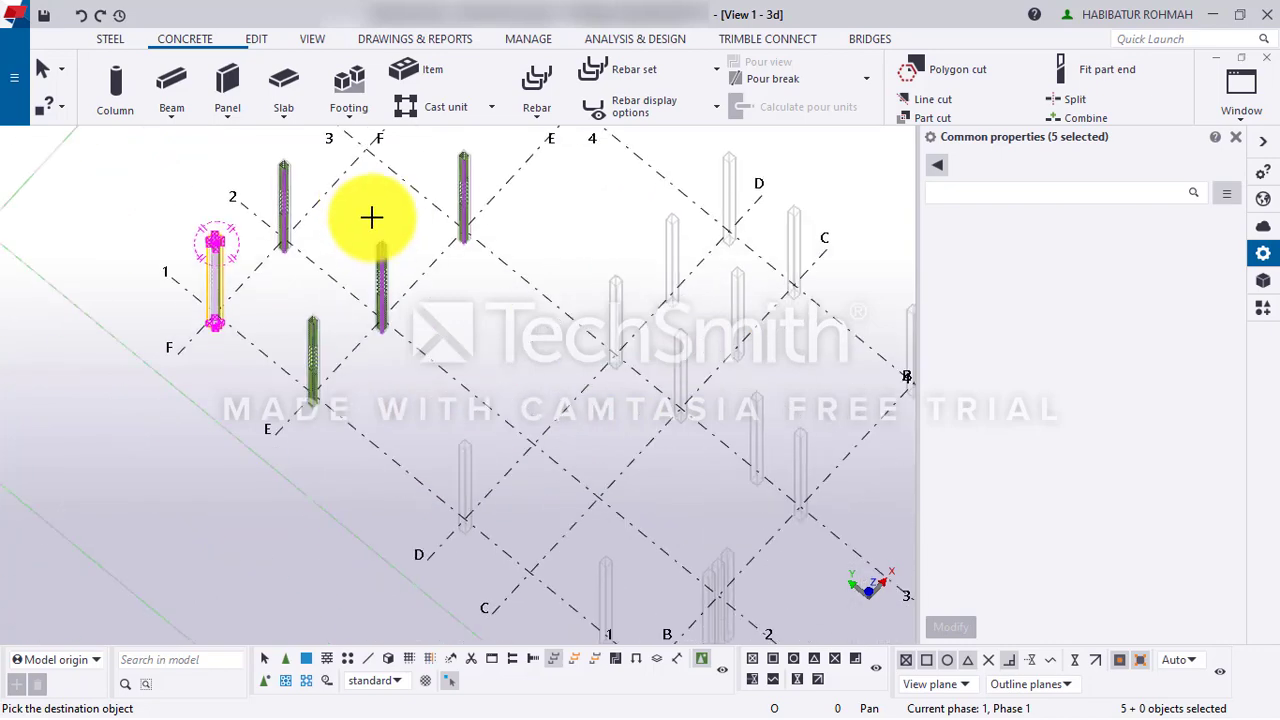
left_click(458, 487)
left_click(614, 325)
left_click(670, 257)
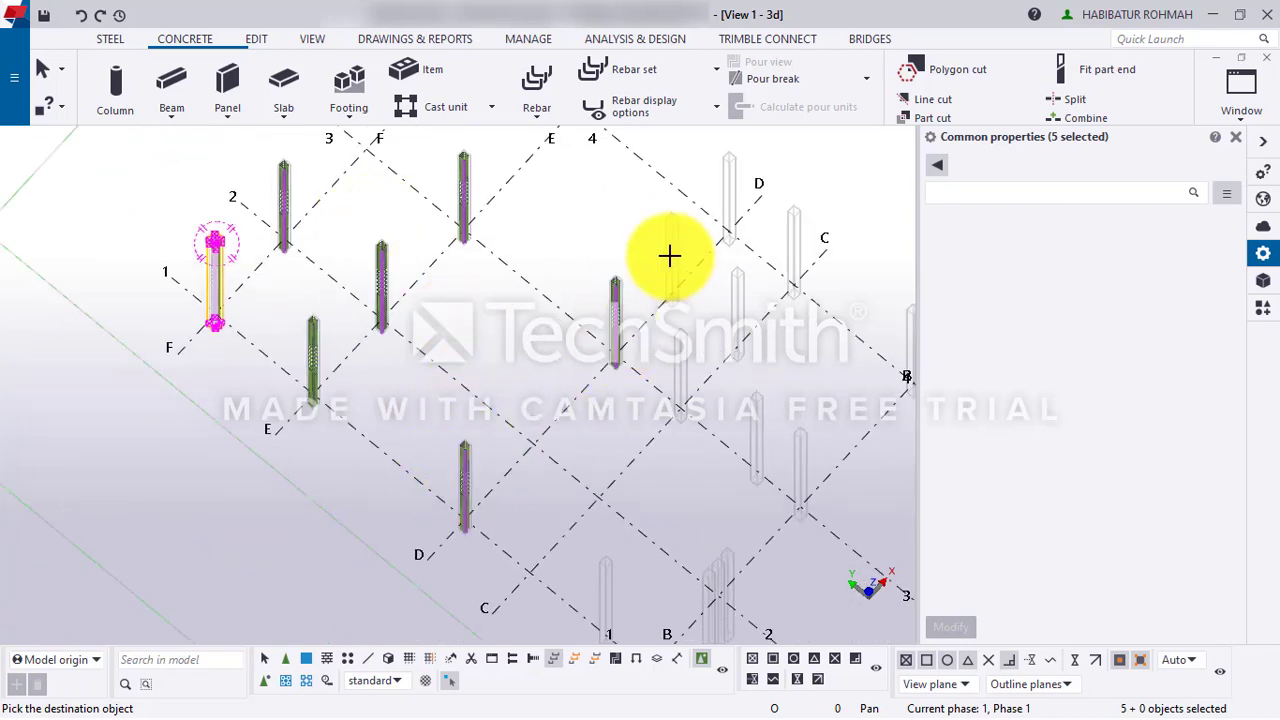
left_click(729, 191)
left_click(793, 240)
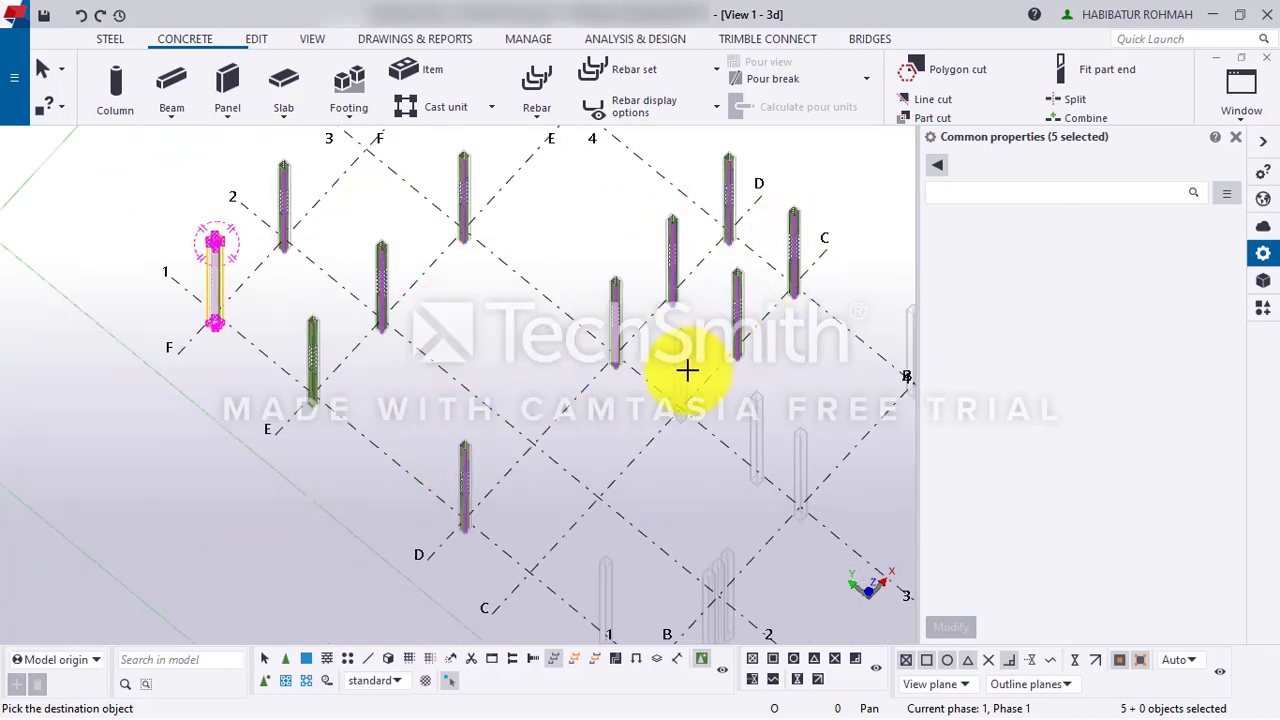
- Copy the reinforcement to the columns between gridlines C and B and to the columns at grids B-3 and B-4
middle_click_drag(637, 625, 533, 449)
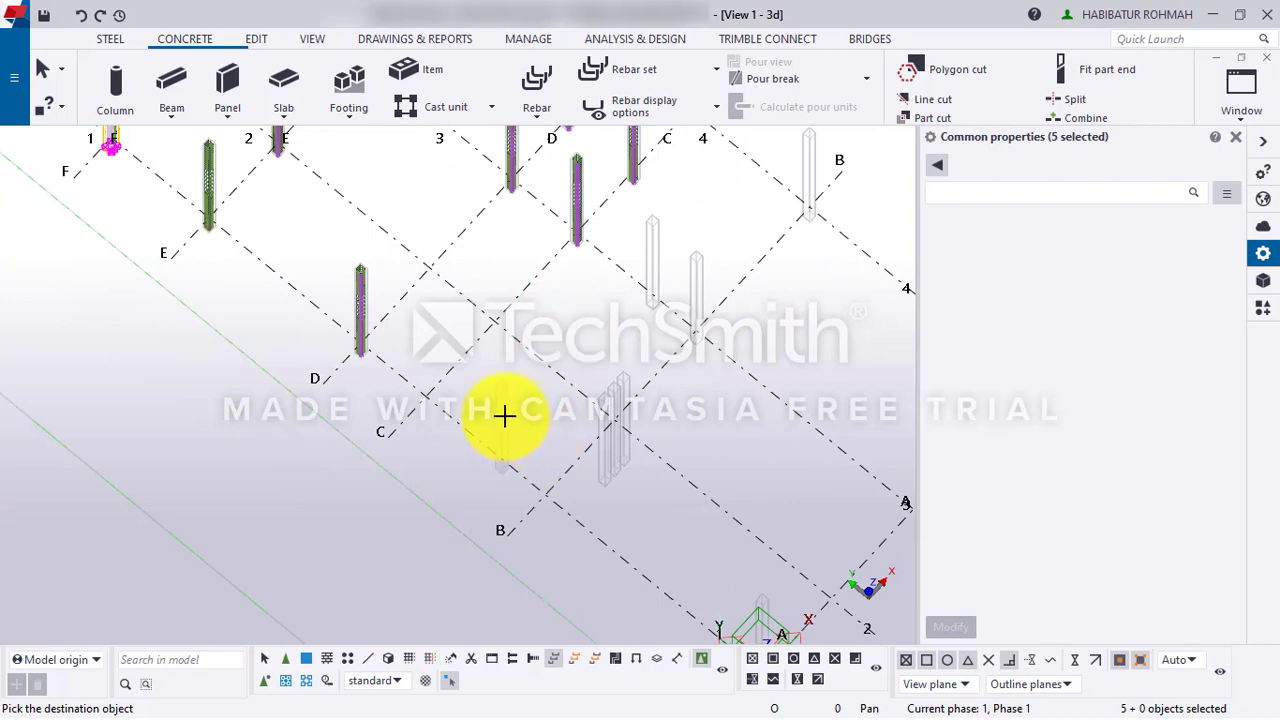
left_click(505, 416)
left_click(652, 271)
left_click(692, 300)
middle_click_drag(804, 186, 689, 330)
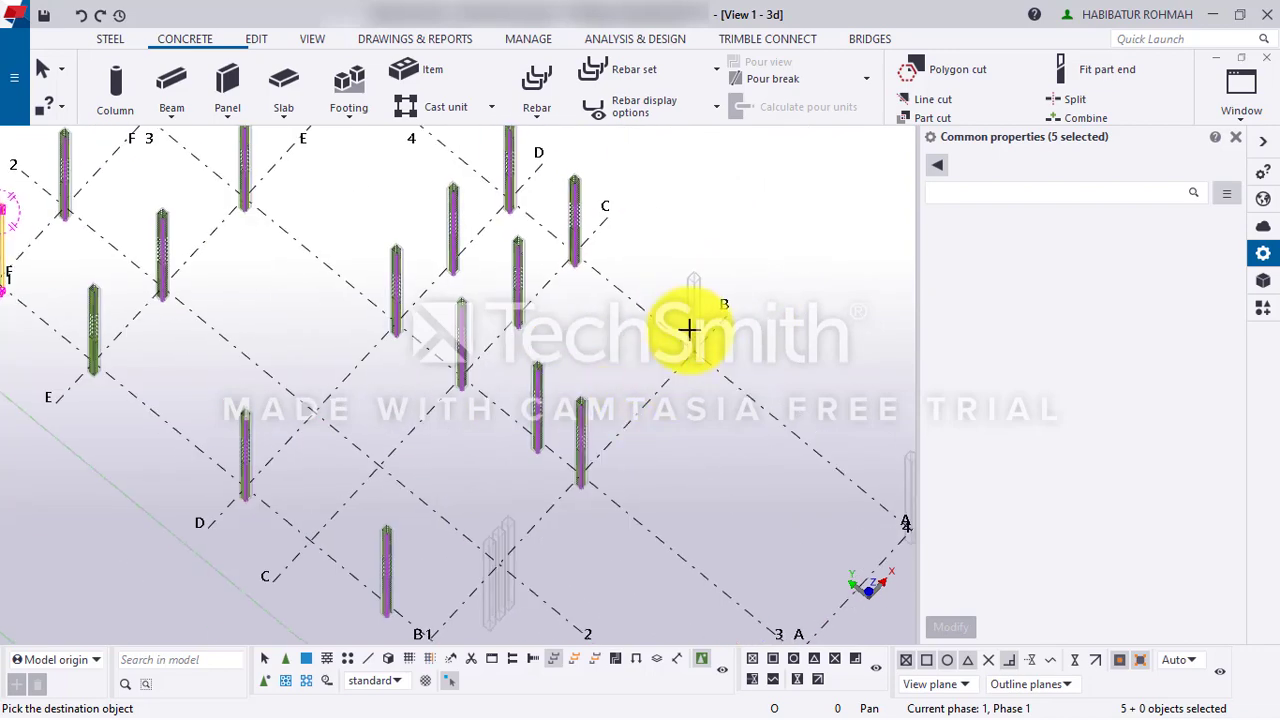
left_click(693, 325)
- Copy the reinforcement to the columns at grids A-4 and A-1, and end the copy command
scroll(707, 441, "down", 3)
middle_click_drag(704, 442, 543, 256)
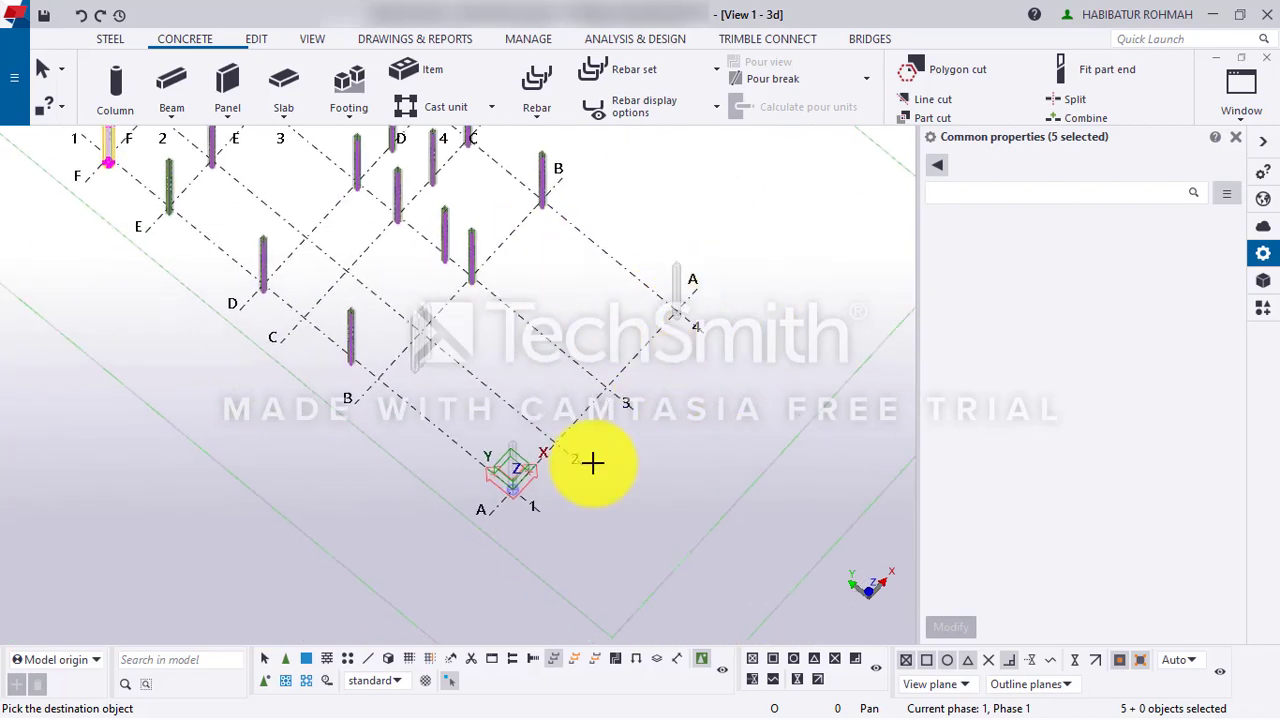
scroll(511, 483, "up", 2)
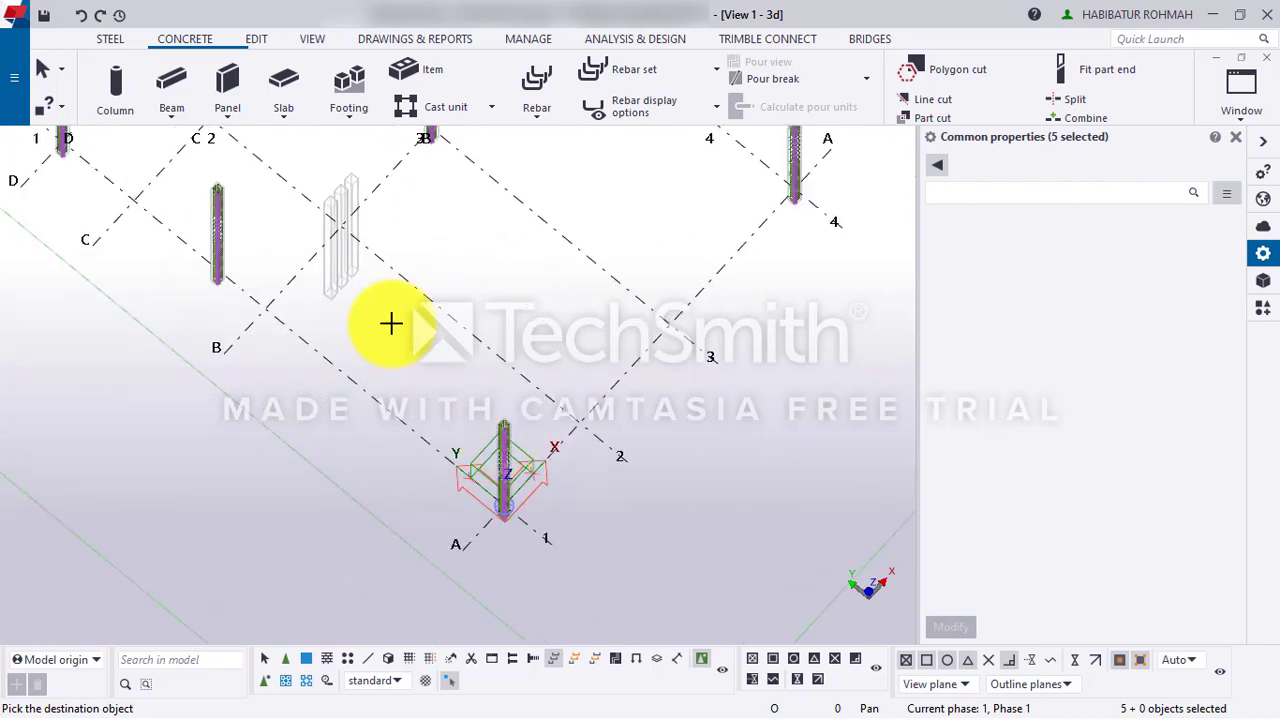
scroll(391, 323, "down", 3)
middle_click_drag(409, 417, 468, 608)
scroll(186, 364, "up", 2)
right_click(205, 297)
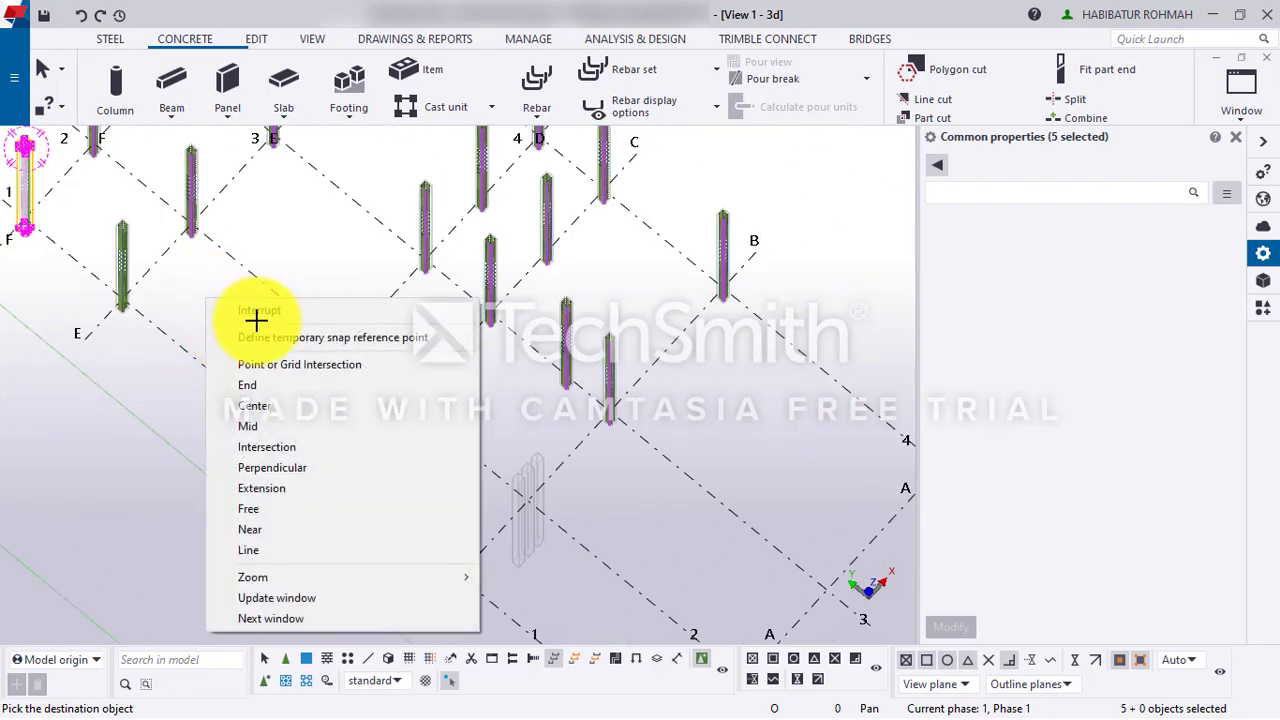
left_click(257, 310)
left_click(197, 412)
scroll(468, 421, "down", 3)
middle_click_drag(483, 426, 412, 352, "ctrl")
scroll(235, 396, "up", 7)
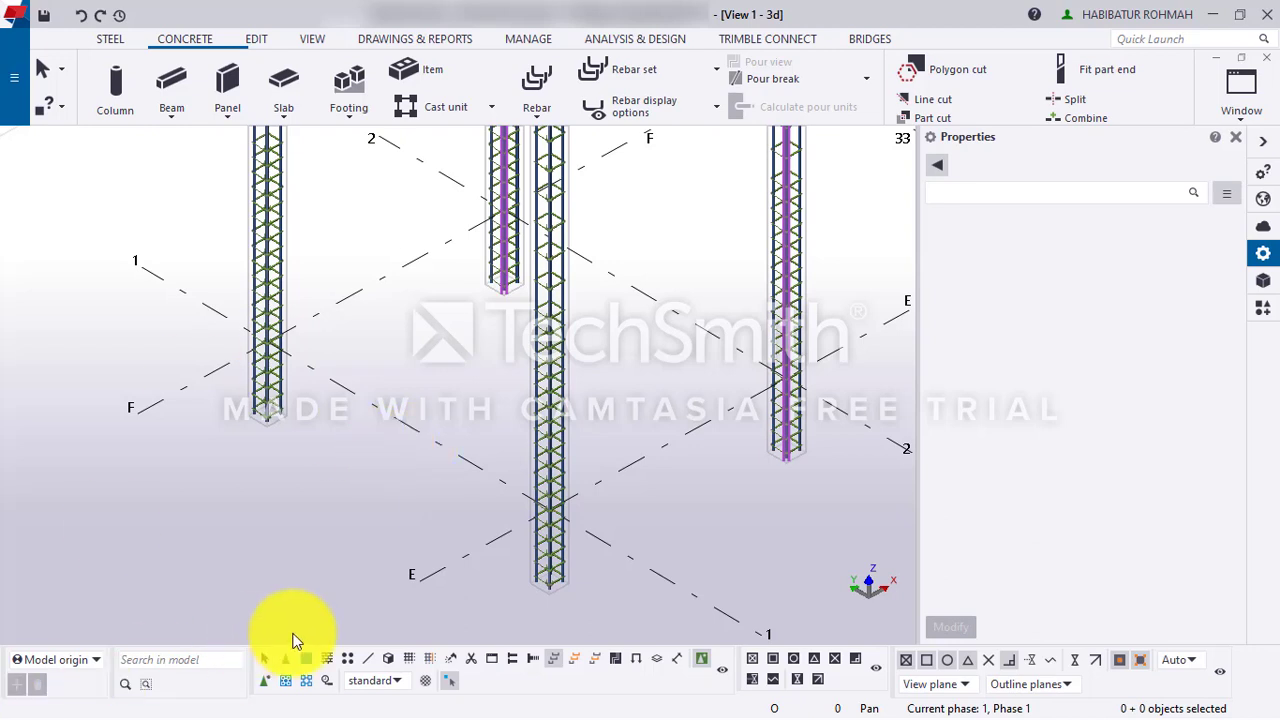
key("alt+Tab")
key("alt+Tab")
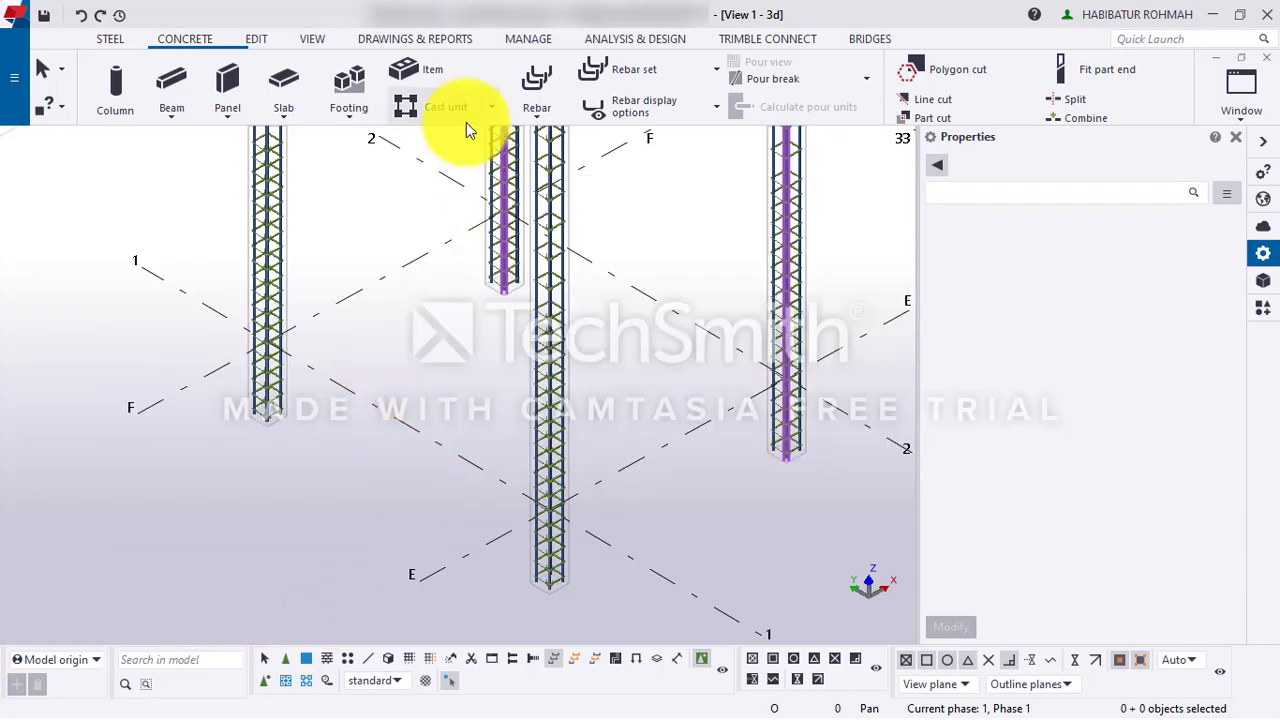